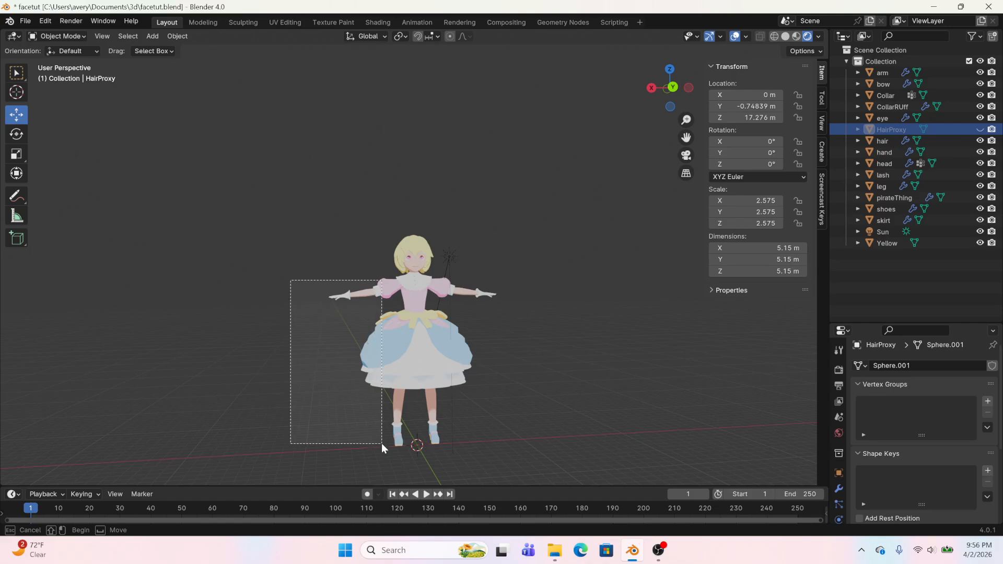
Hide the arms, hands, skirt pieces, bow, legs, shoes, sun light and hair, leaving the head, torso and collar
key(h)
drag(364, 358, 479, 452)
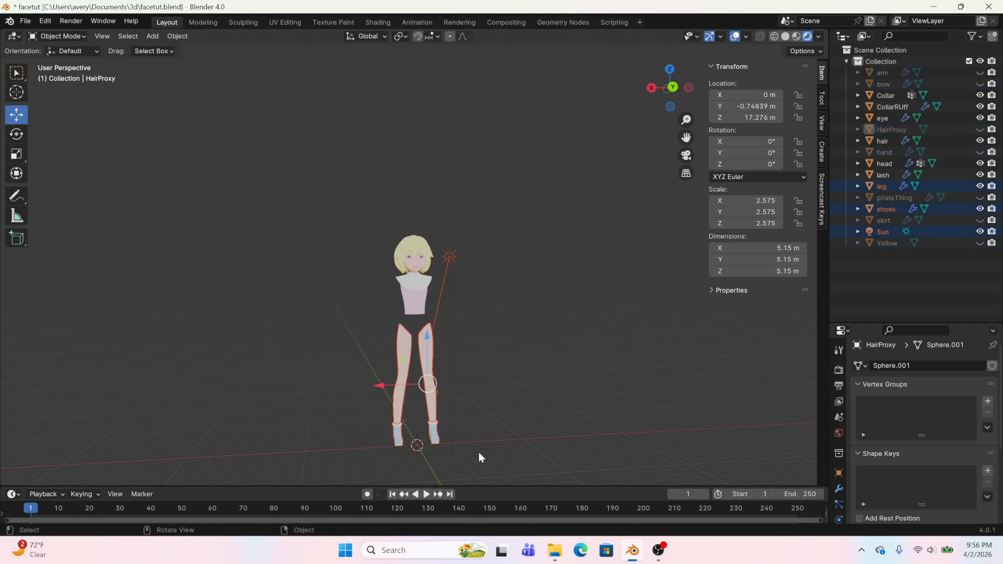
key(h)
scroll(451, 327, up, 6)
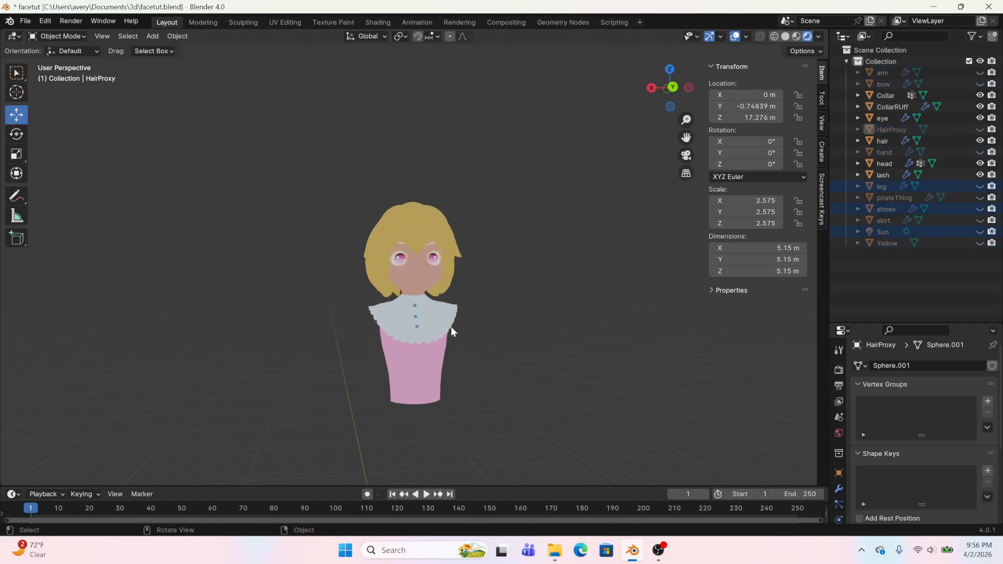
click(406, 205)
key(h)
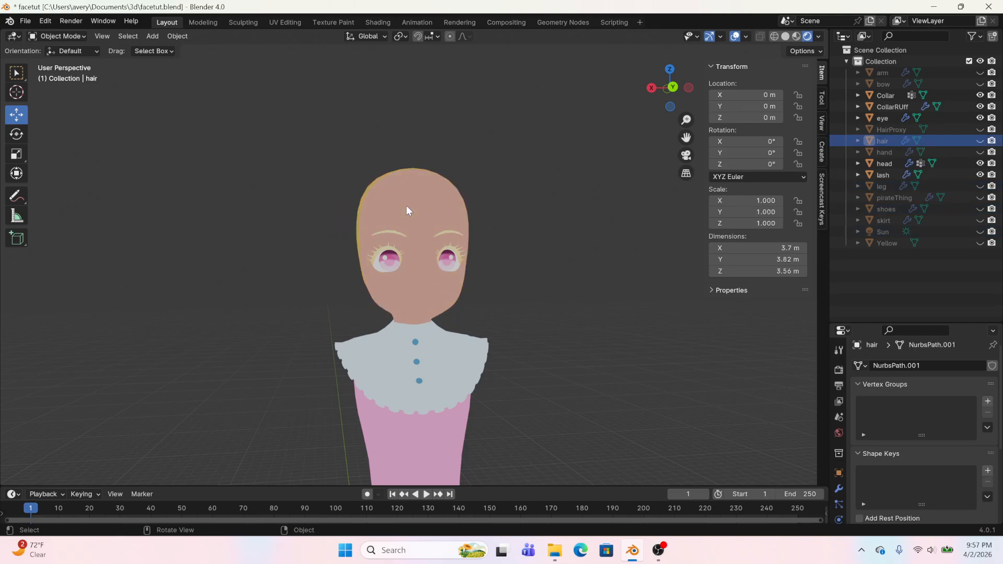
Switch the viewport to solid shading and hide the collar and its ruff
click(786, 38)
click(462, 374)
shift+click(481, 377)
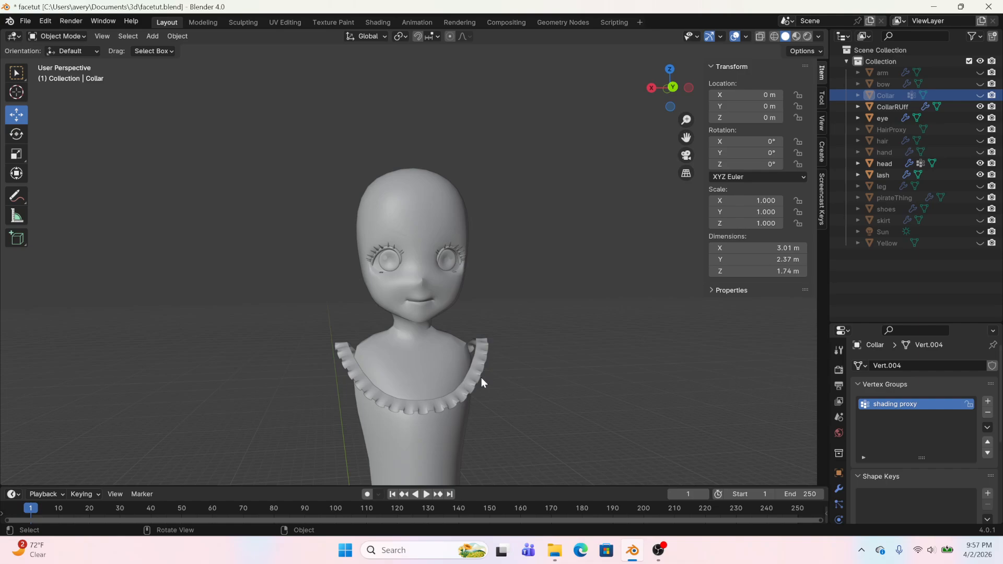
key(h)
middle_drag(546, 345, 481, 345)
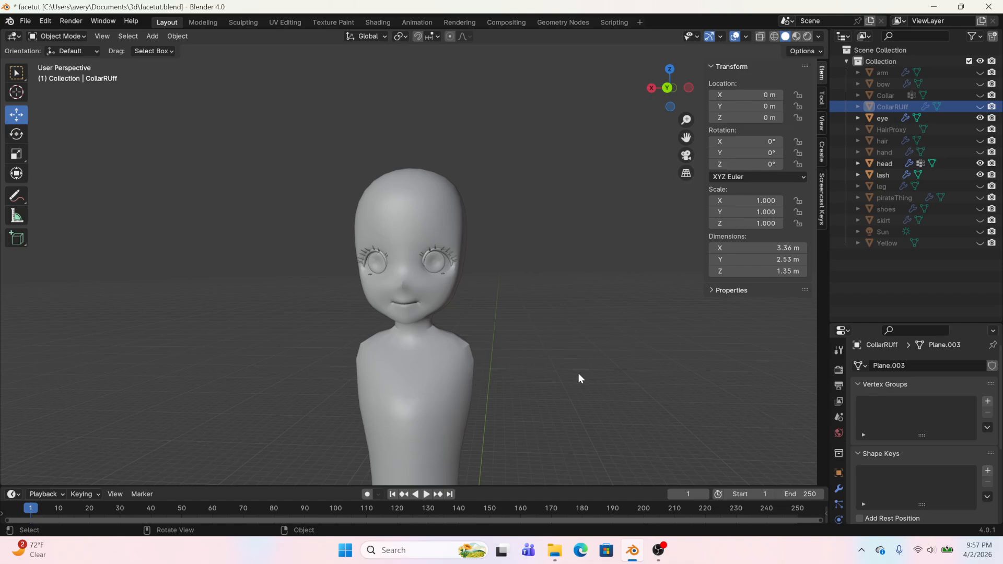
Examine the shape keys on the head and on the eyelashes
scroll(483, 319, up, 5)
mouse_move(479, 322)
middle_down()
mouse_move(538, 319)
mouse_move(484, 321)
middle_up()
click(483, 320)
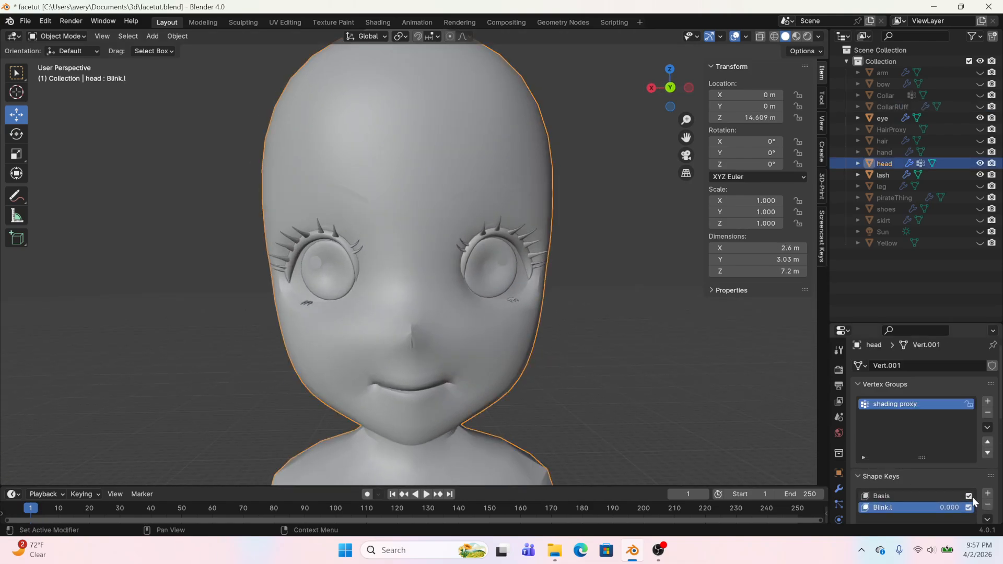
scroll(972, 496, down, 3)
mouse_move(921, 503)
mouse_down()
mouse_move(945, 507)
mouse_move(920, 508)
mouse_move(956, 485)
mouse_move(921, 484)
mouse_up()
click(491, 231)
scroll(540, 388, down, 5)
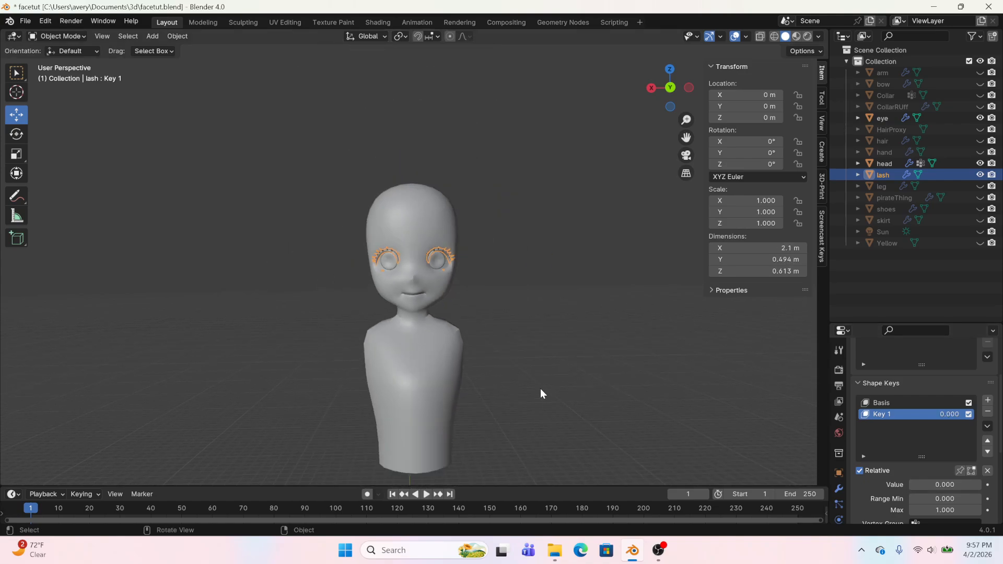
click(532, 374)
Add a single-bone armature in an orthographic view facing the character
middle_drag(609, 385, 412, 358)
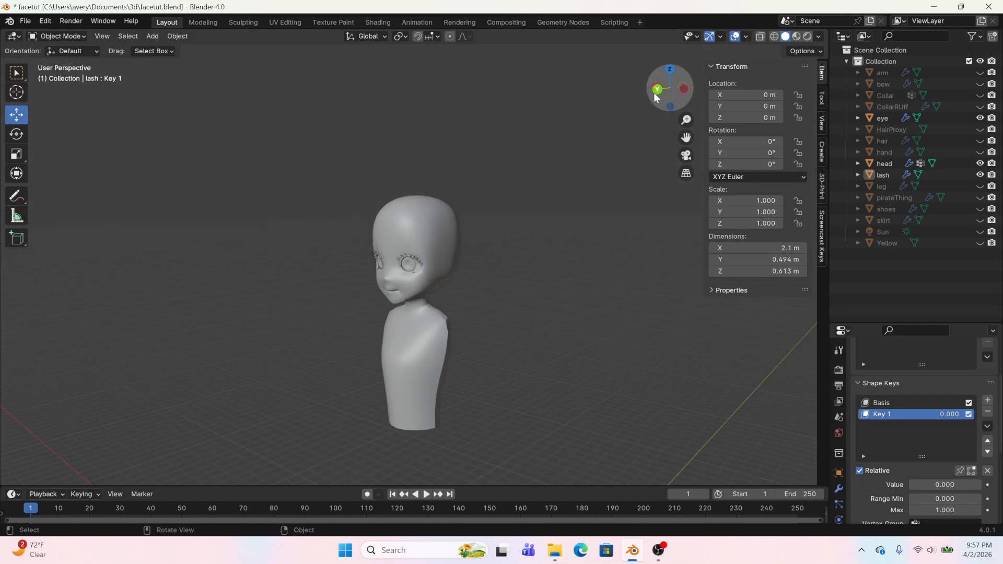
click(669, 86)
click(150, 37)
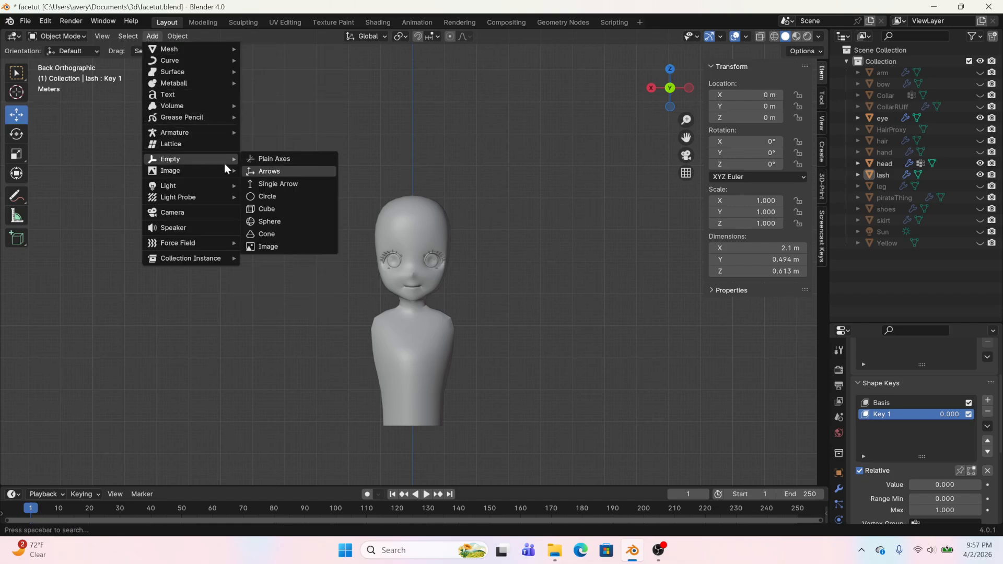
mouse_move(156, 132)
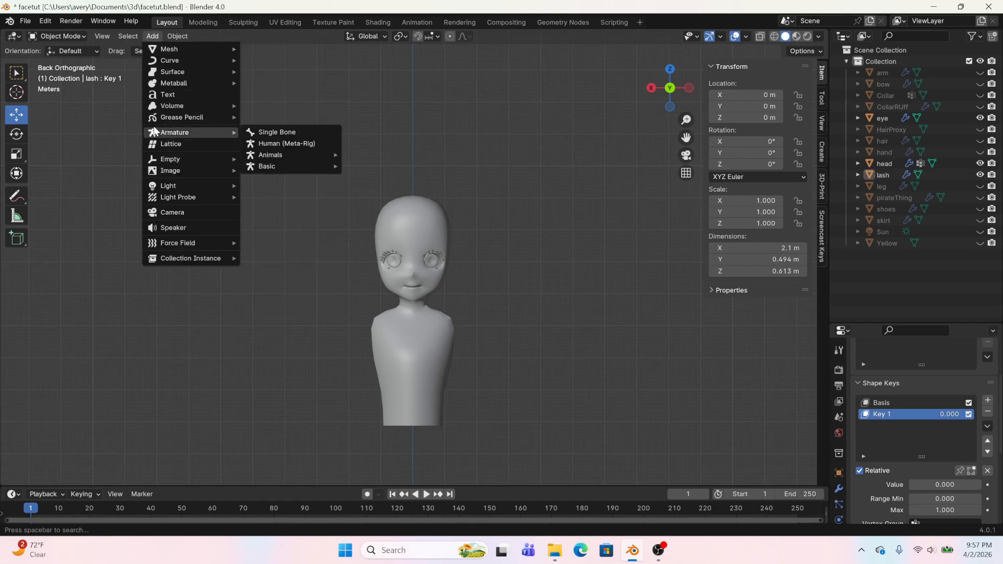
click(269, 133)
In the Modeling workspace, move the bone up into the head and scale it to about 2.8 m long
click(202, 22)
scroll(426, 469, down, 6)
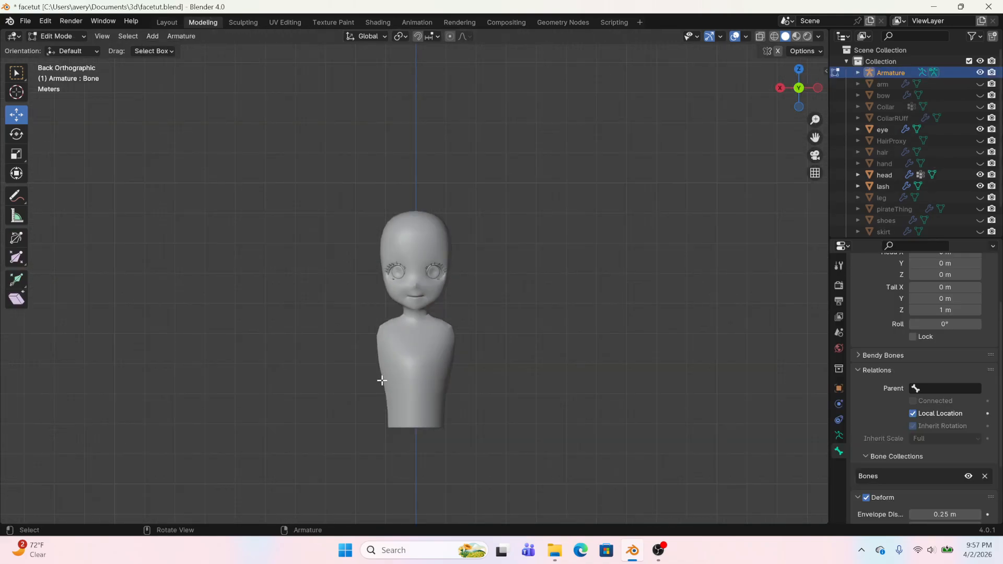
click(415, 478)
drag(415, 456, 414, 261)
scroll(418, 277, up, 11)
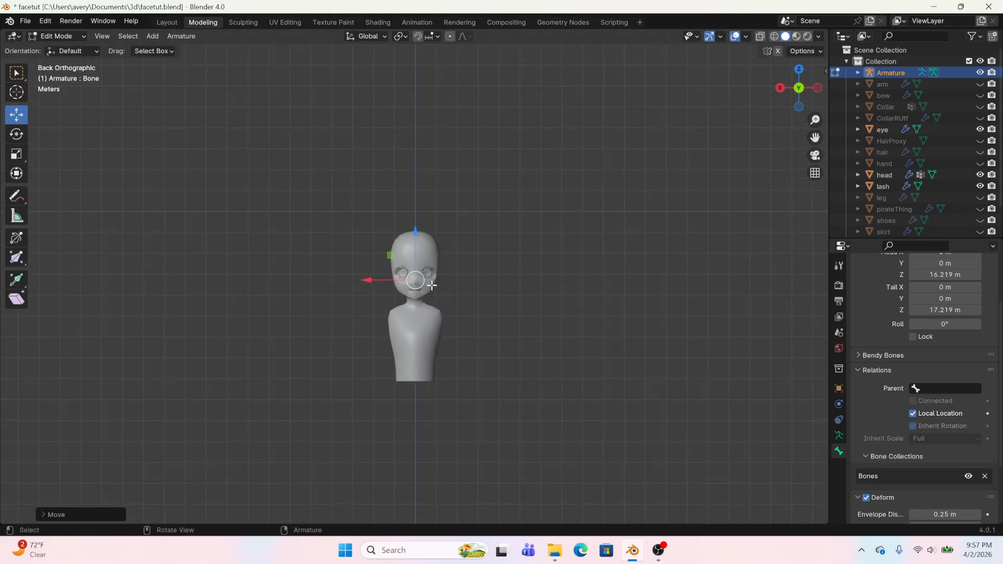
key(s)
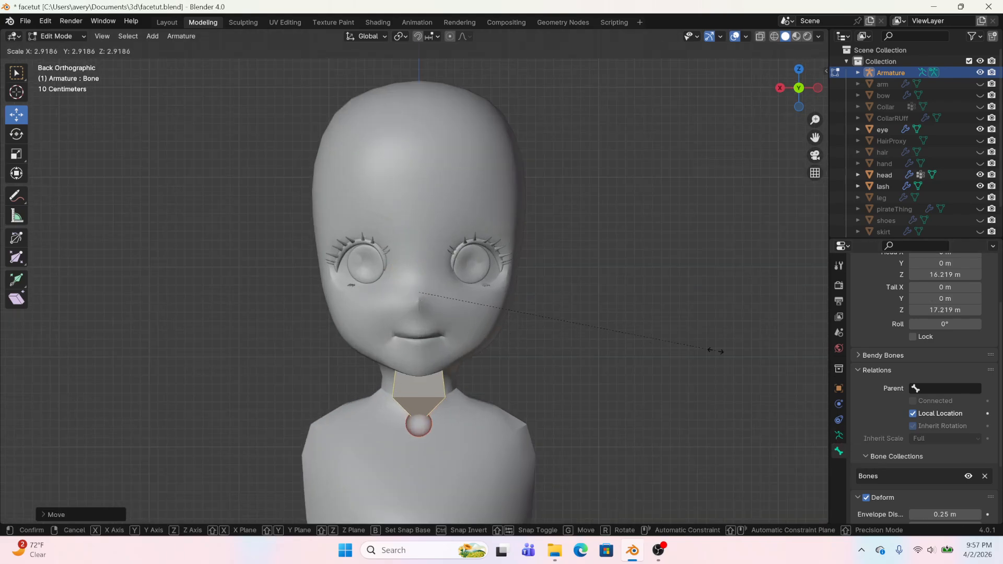
click(704, 338)
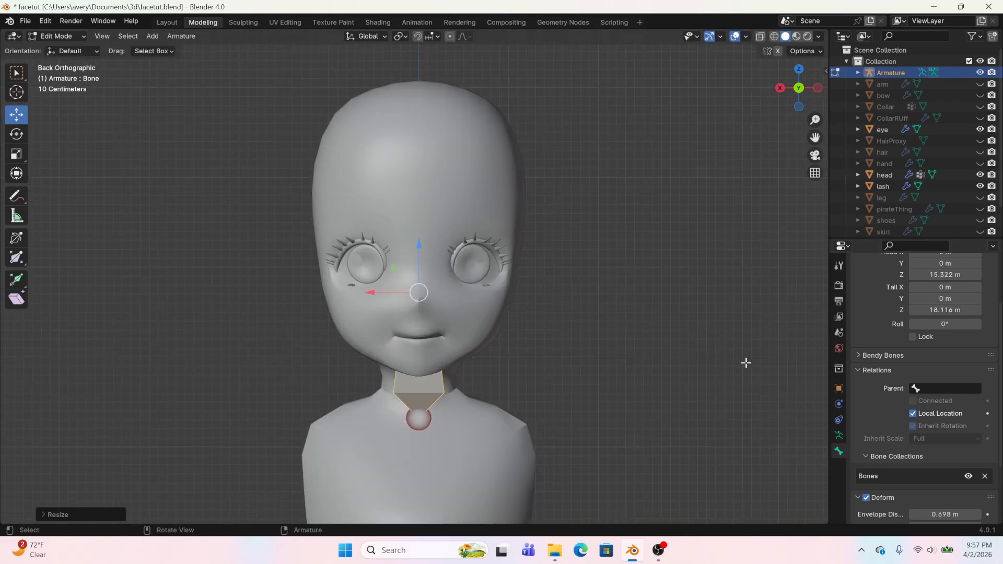
Display the armature in front of the mesh and raise the bone along Z so it spans from chin to crown
click(839, 437)
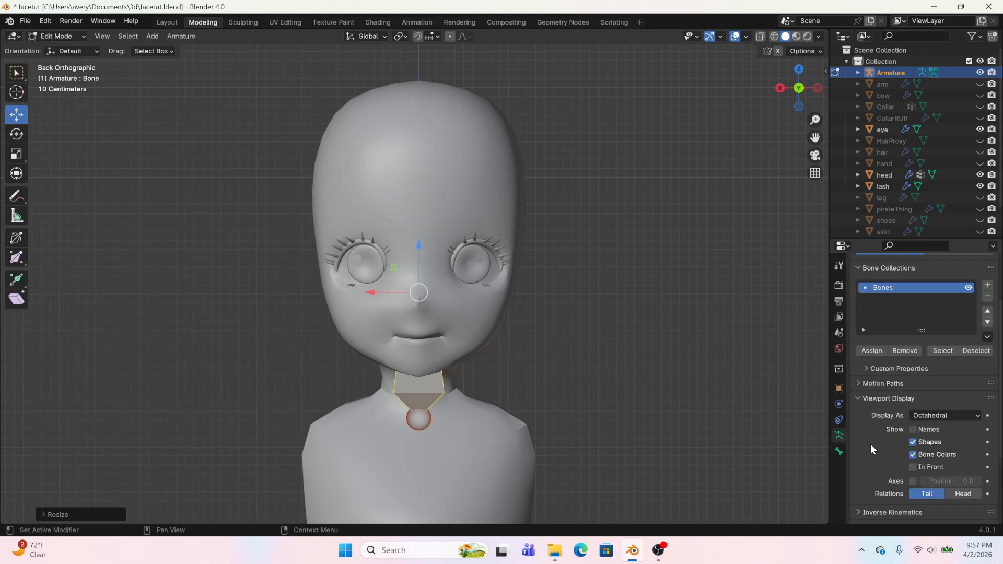
click(915, 465)
key(g)
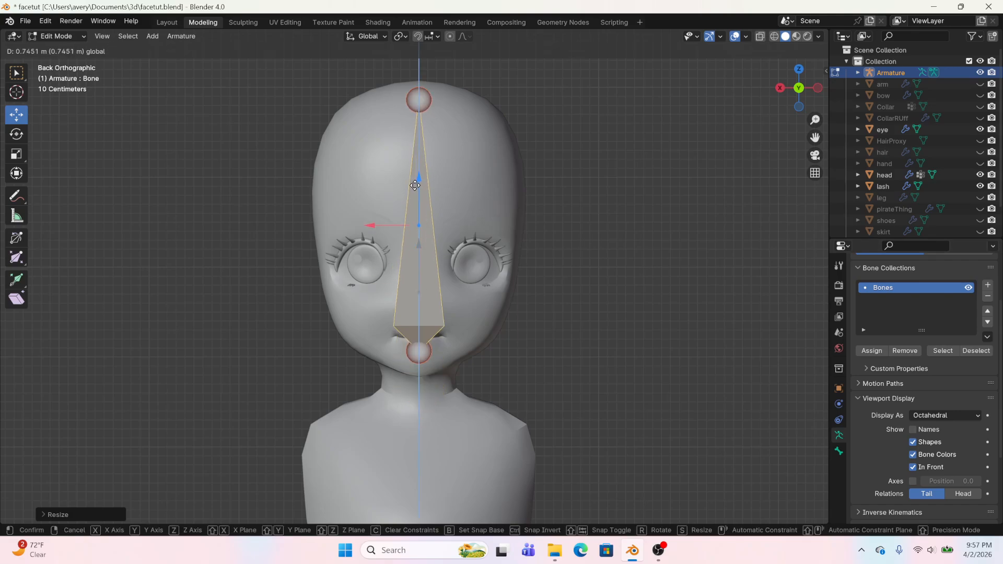
drag(415, 201, 414, 200)
In side view, shift the bone back over the neck, tilt its tip forward to the crown and raise its base slightly
click(819, 88)
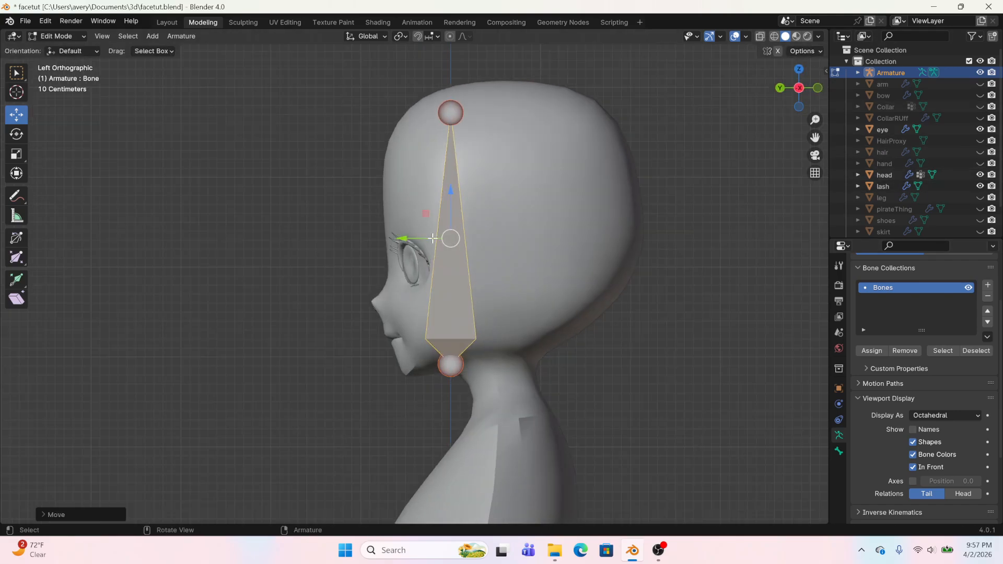
drag(422, 234, 464, 233)
click(495, 114)
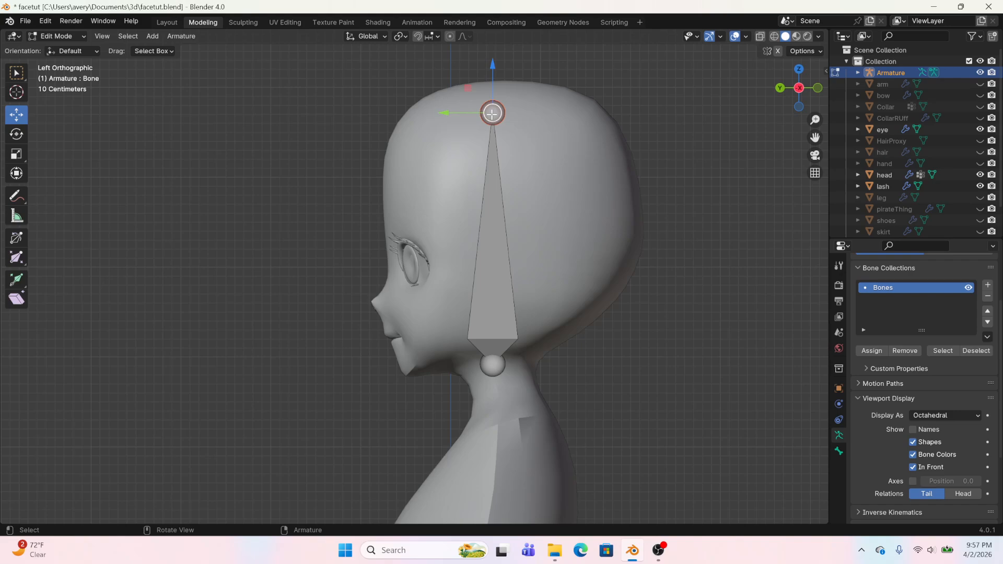
drag(490, 113, 468, 90)
click(492, 366)
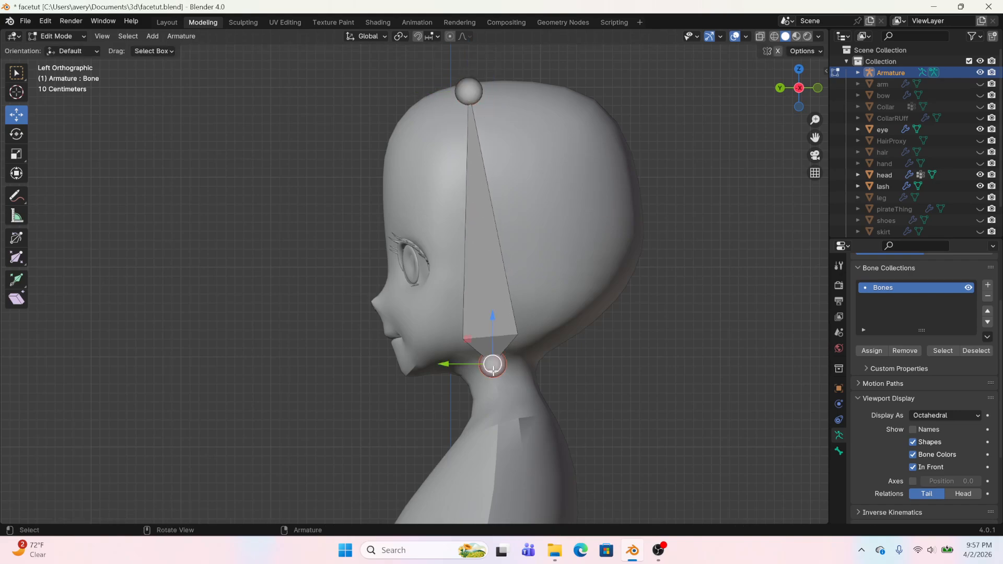
drag(493, 365, 494, 358)
click(485, 282)
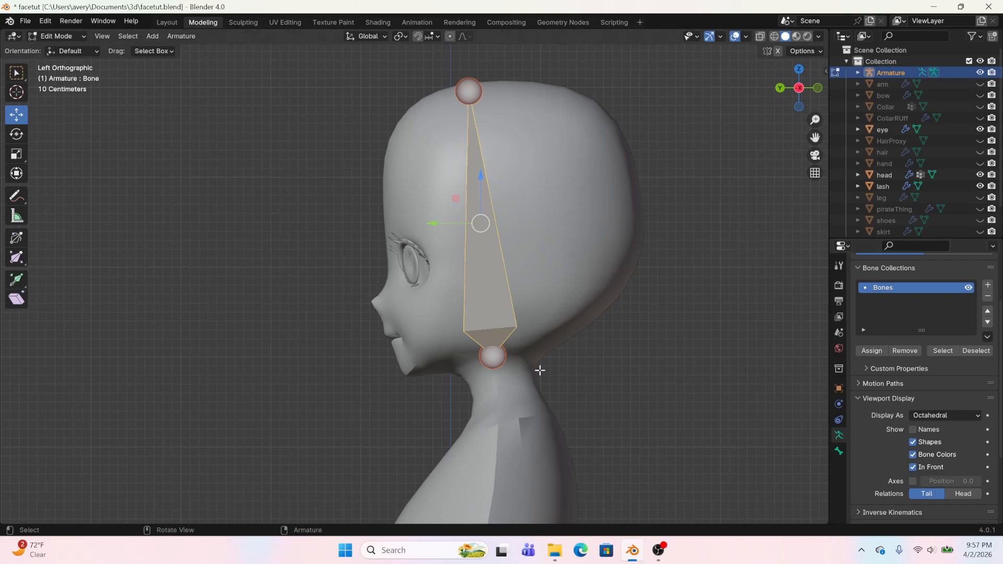
Rename the bone as head
click(838, 452)
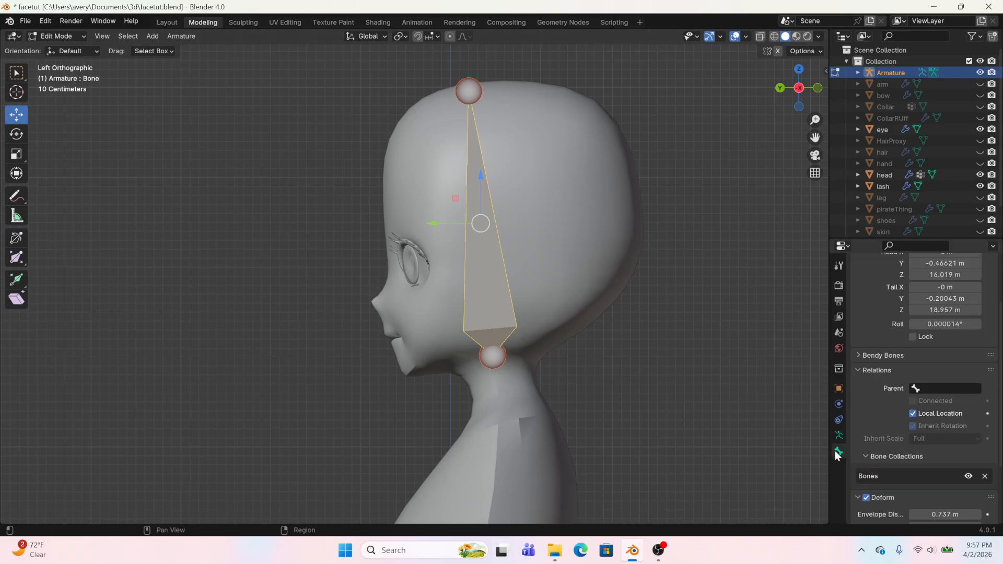
click(895, 283)
text(h)
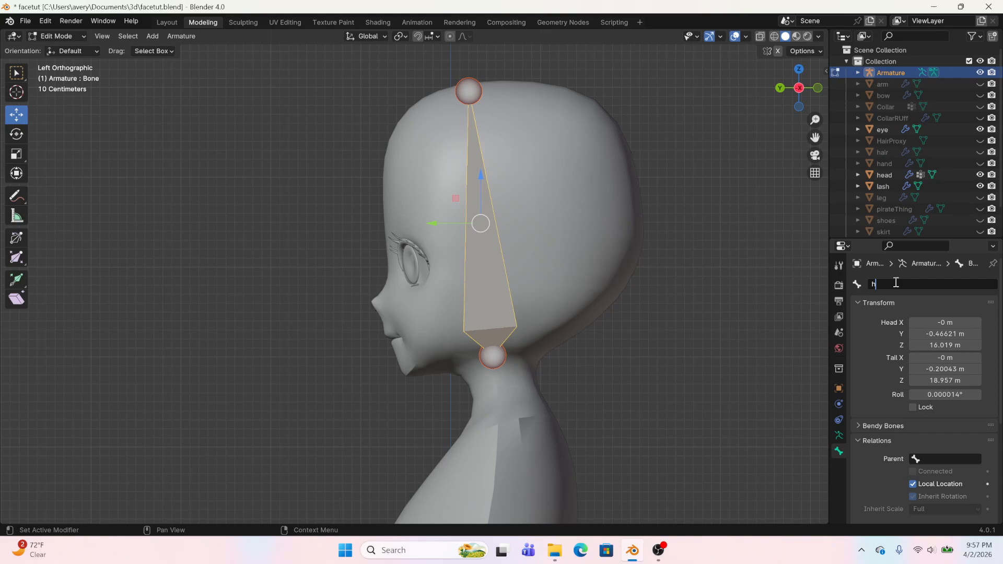
text(ead)
key(Return)
Duplicate the head bone, place the copy in front of the face and parent it to the head bone
scroll(596, 329, down, 3)
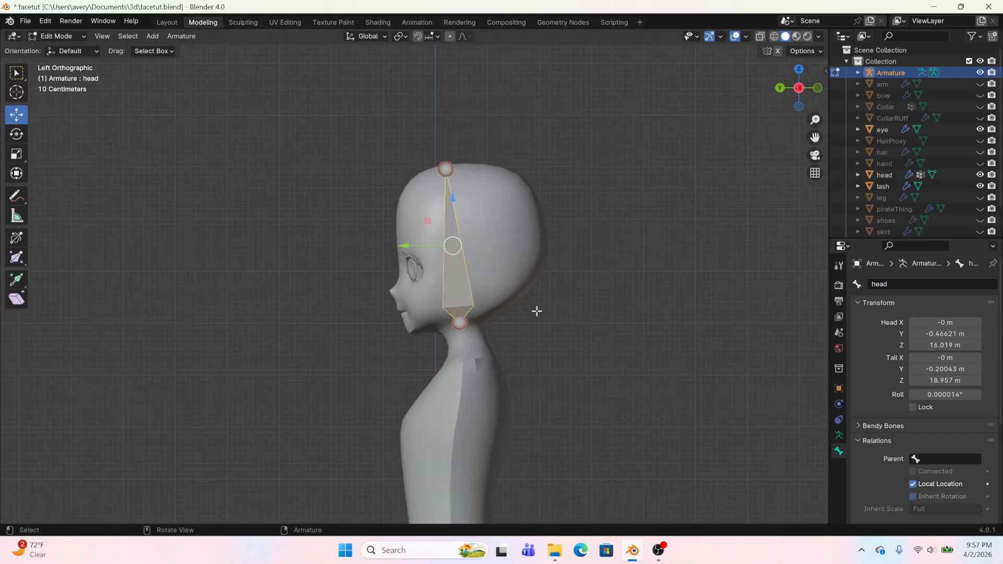
scroll(510, 270, up, 6)
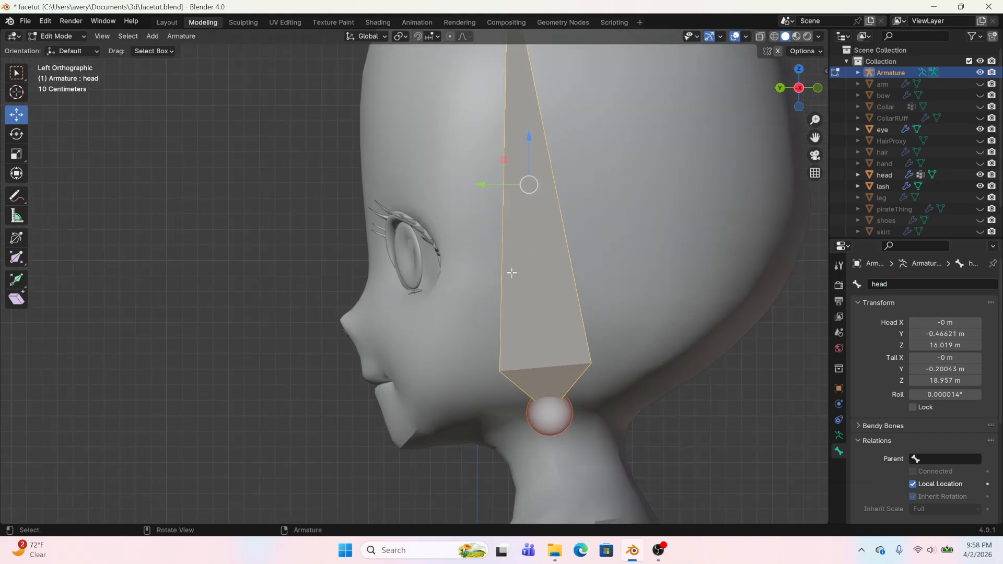
key(shift+d)
click(345, 269)
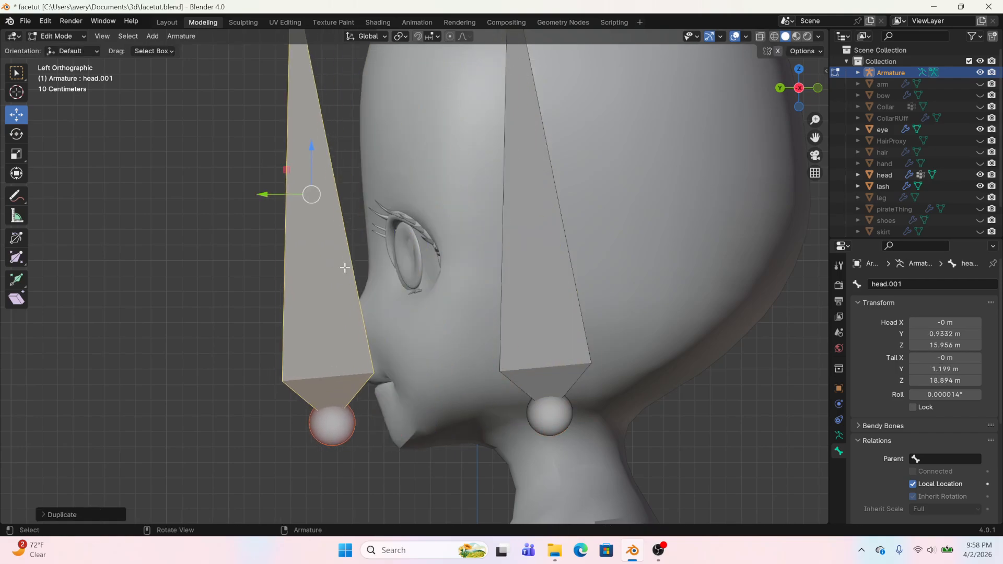
click(930, 454)
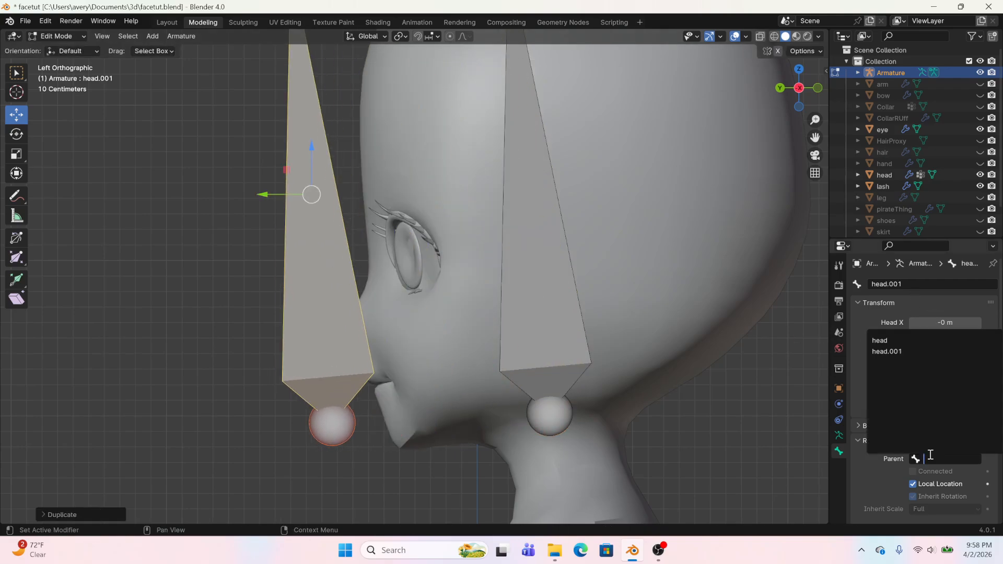
click(896, 337)
Rename the duplicated bone as Blink.l and turn off its Deform option
text(Blink.l)
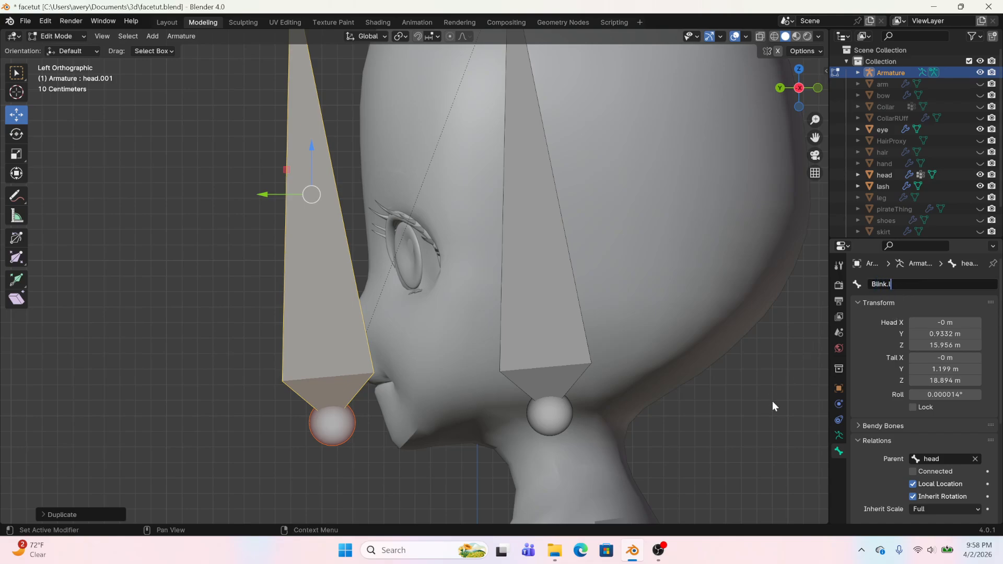
key(Return)
scroll(890, 453, down, 5)
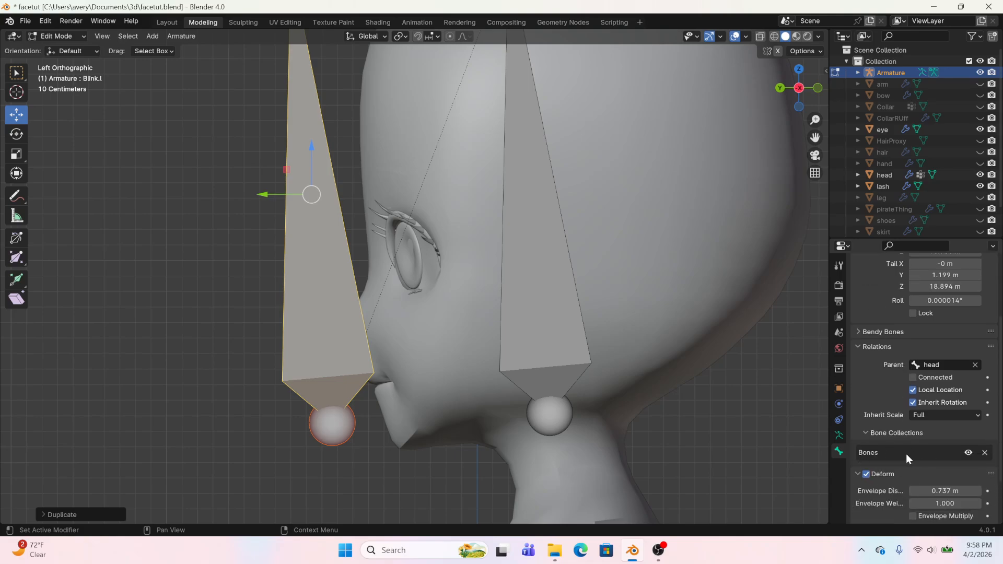
click(866, 474)
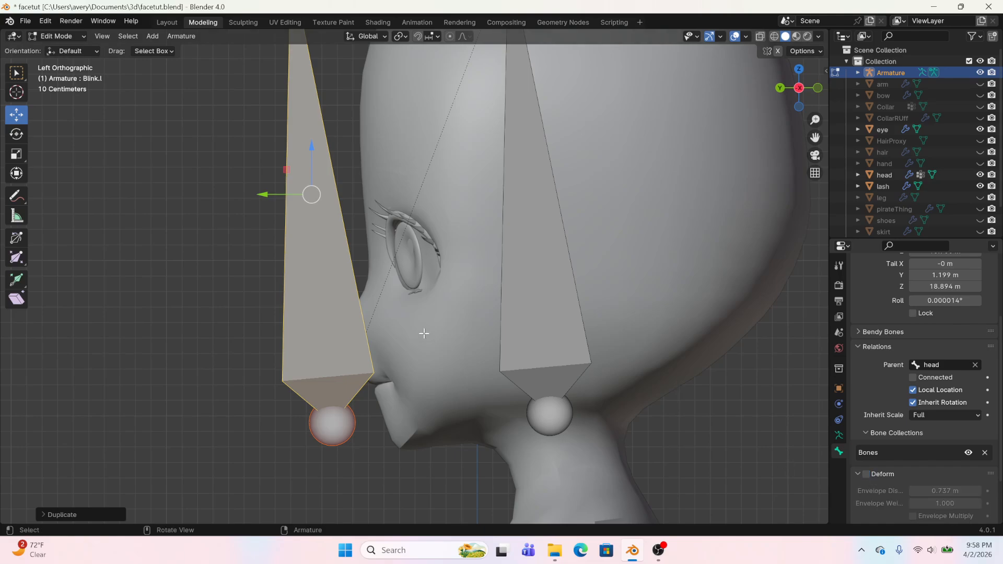
Scale the Blink.l bone down to a small control bone in front of the forehead
scroll(350, 302, down, 3)
key(b)
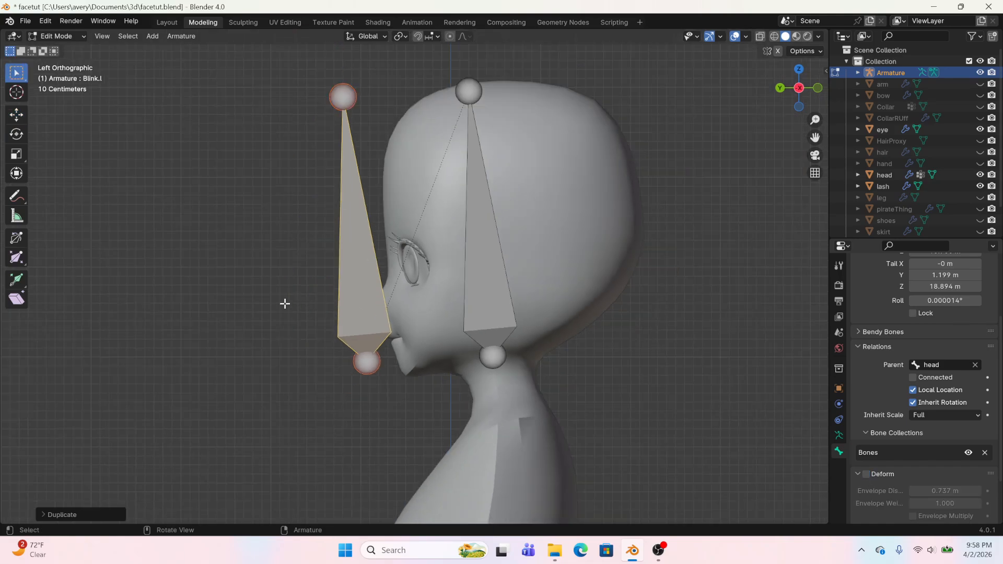
click(22, 112)
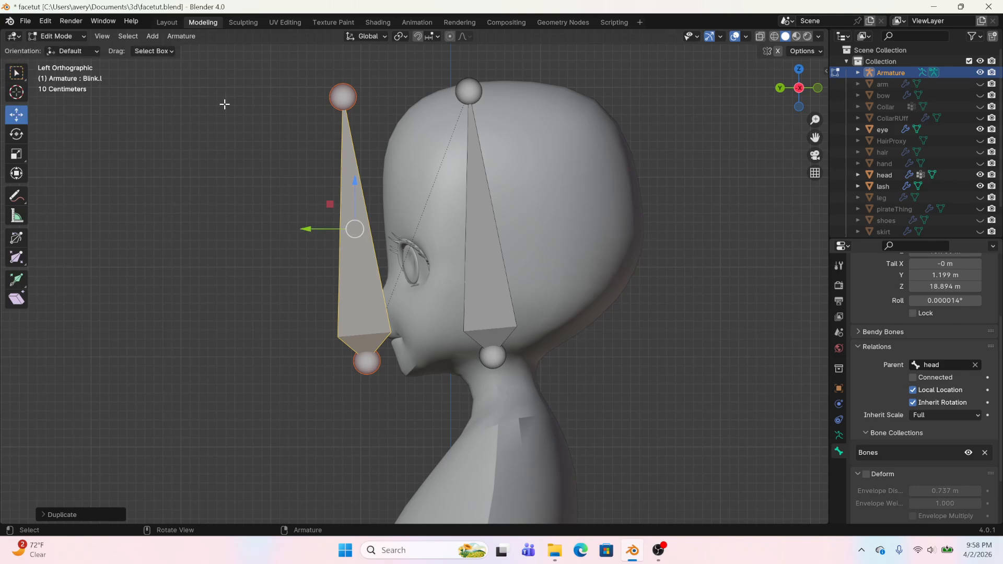
key(s)
click(358, 212)
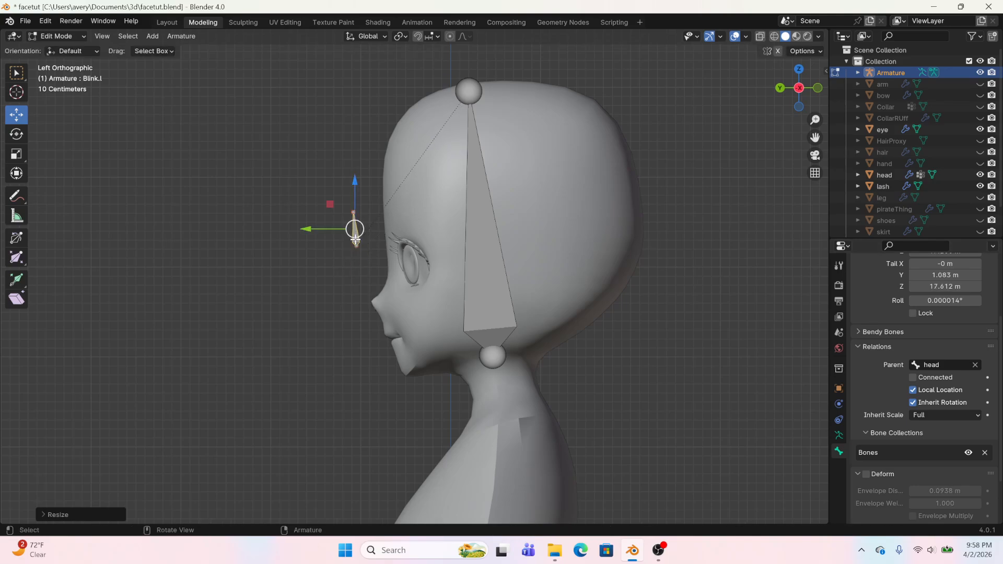
Place the Blink.l bone just above the character's left eye and scale it down further
scroll(357, 211, up, 3)
click(310, 166)
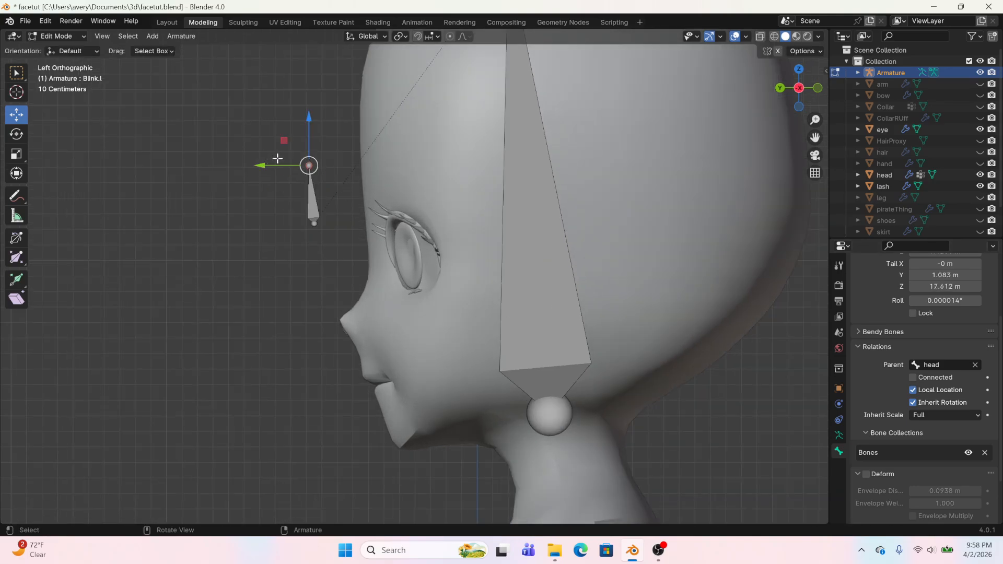
drag(291, 164, 491, 192)
click(306, 186)
click(307, 194)
click(780, 88)
key(s)
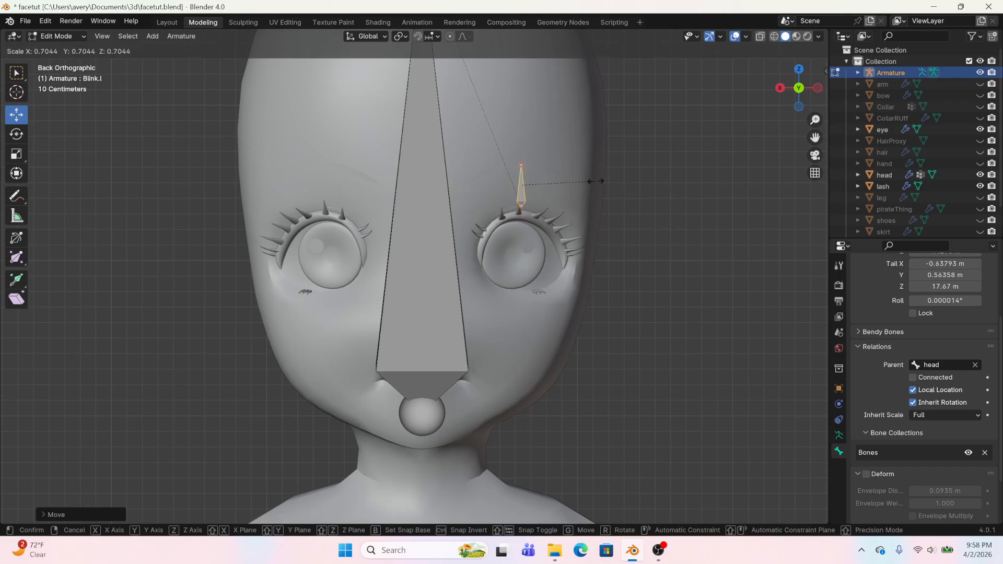
click(584, 180)
drag(518, 155, 519, 162)
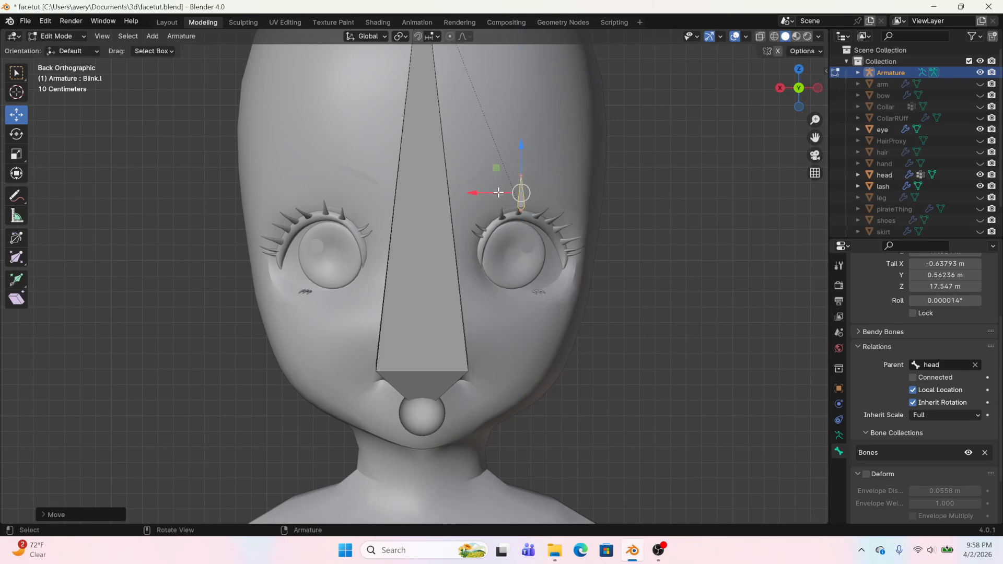
Nudge the Blink.l bone sideways over the left eye and symmetrize it to the other eye
drag(473, 192, 471, 190)
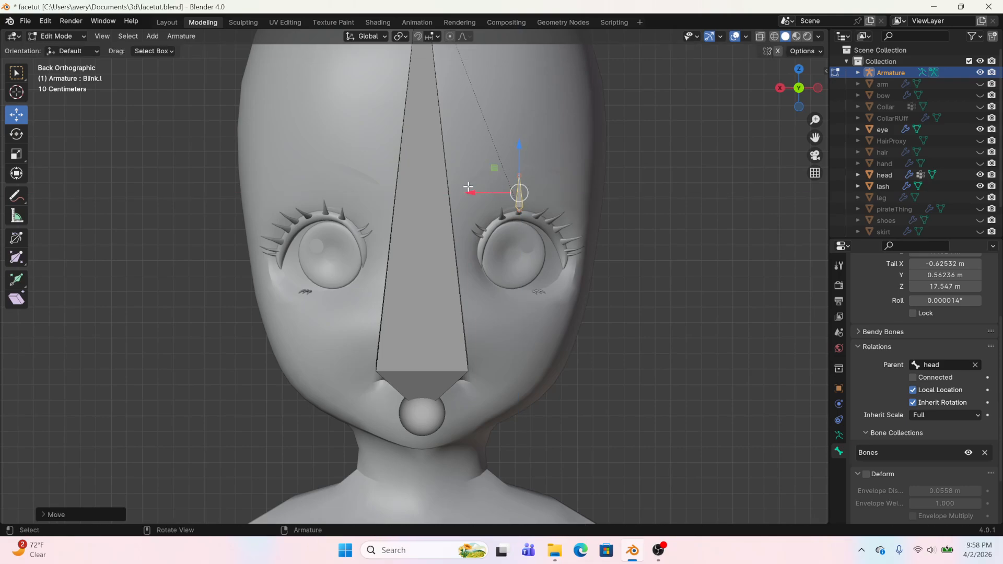
click(174, 36)
click(198, 203)
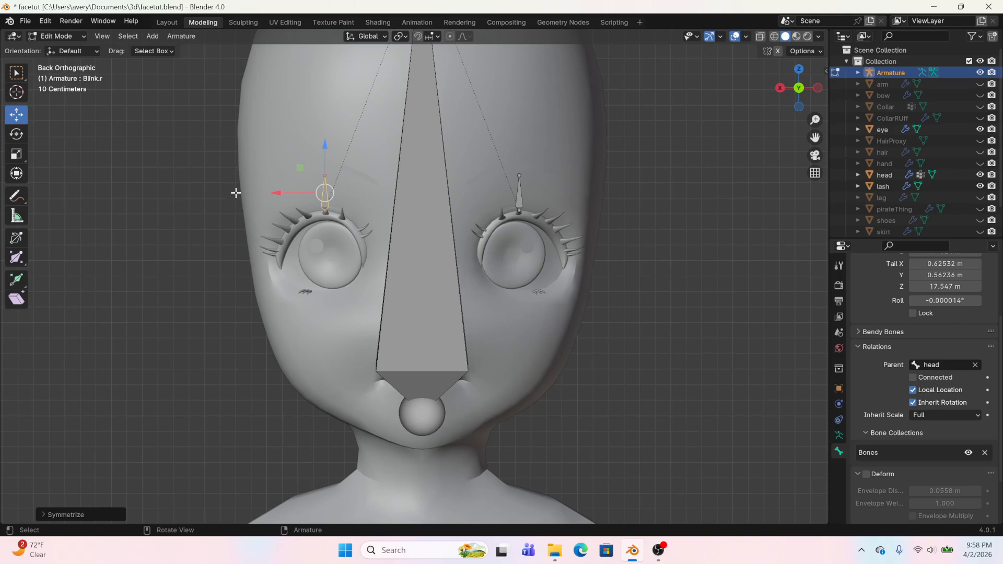
scroll(238, 193, down, 3)
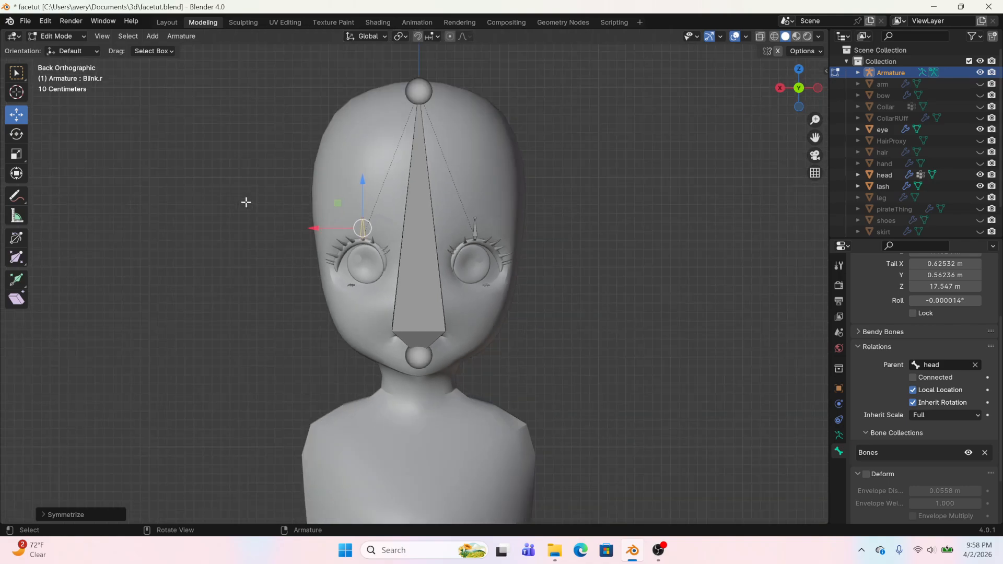
click(438, 269)
key(shift+d)
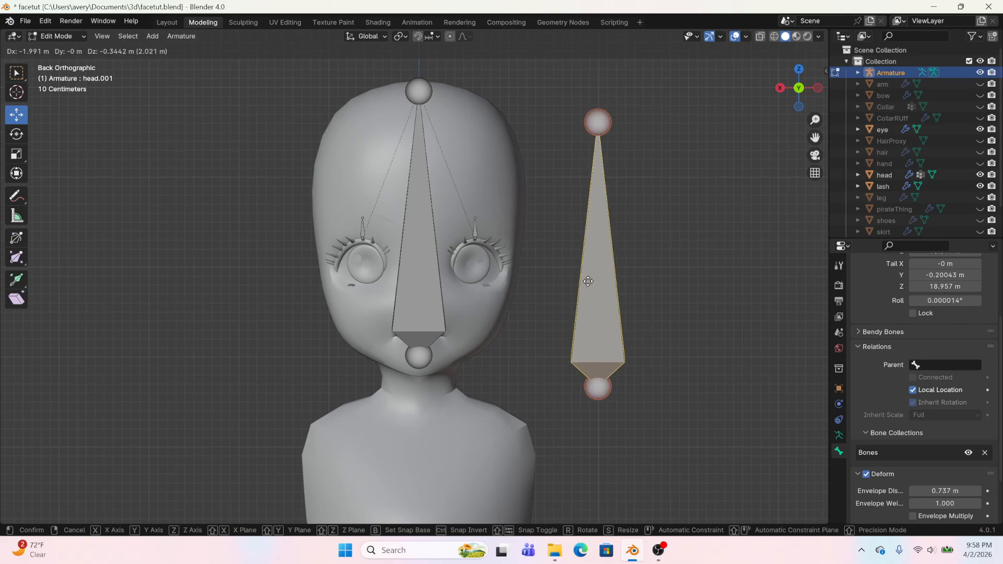
click(646, 272)
click(935, 364)
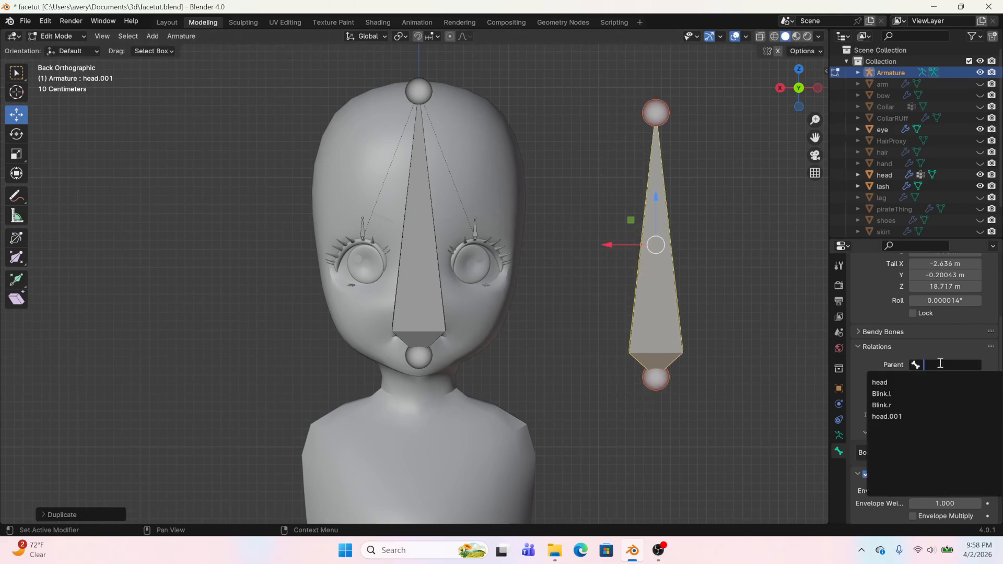
click(919, 380)
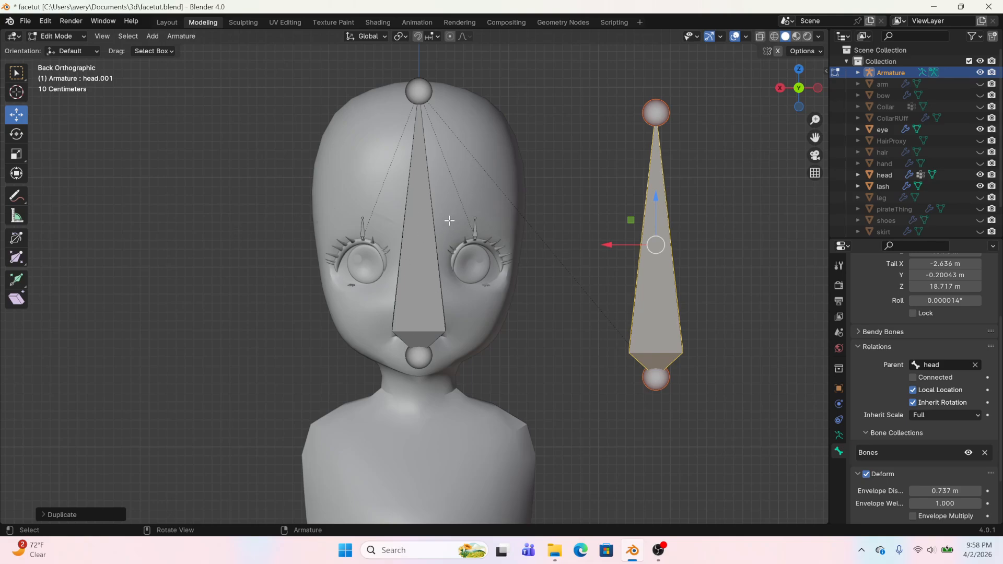
click(868, 474)
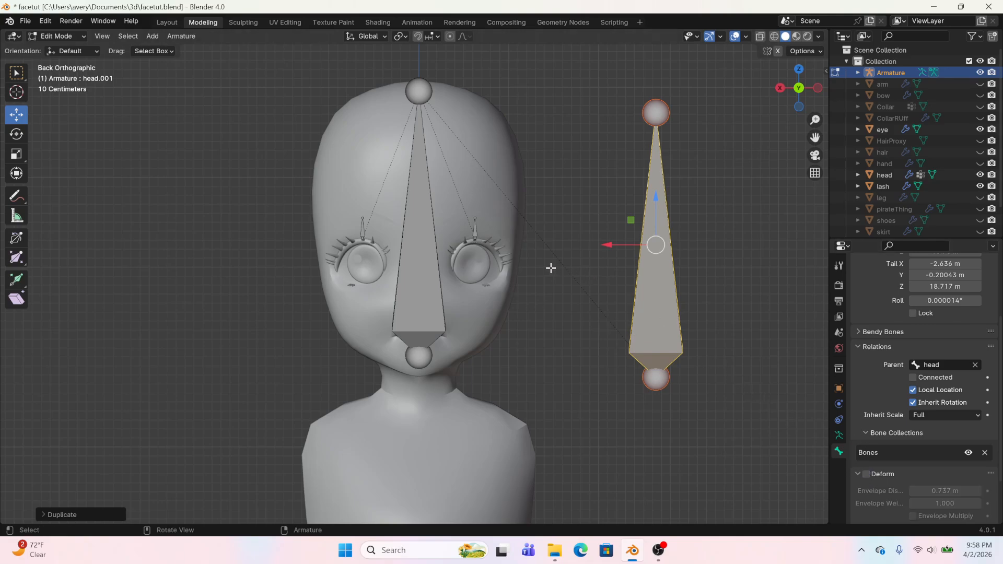
scroll(932, 344, up, 4)
click(882, 285)
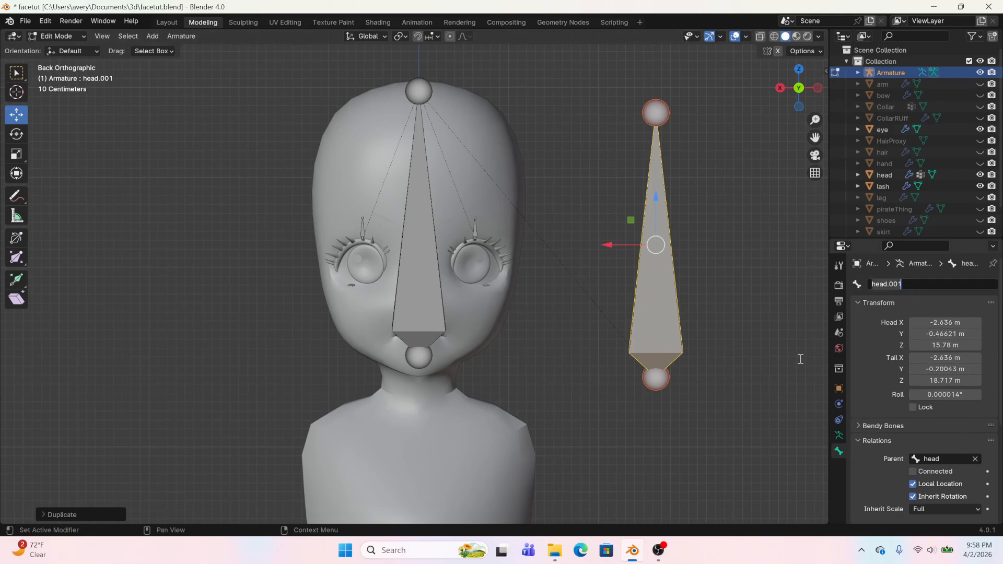
click(672, 321)
key(x)
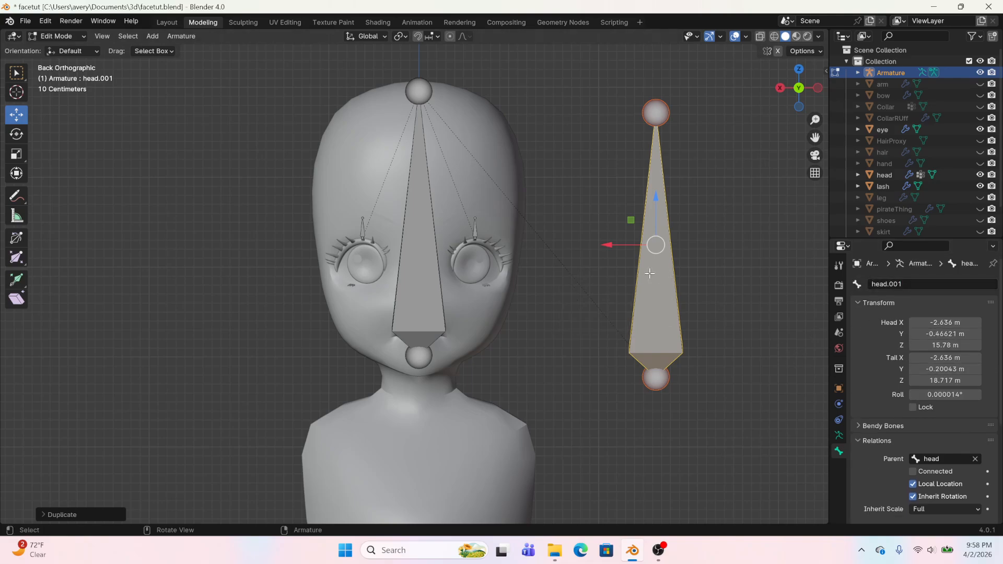
click(650, 274)
key(x)
click(647, 274)
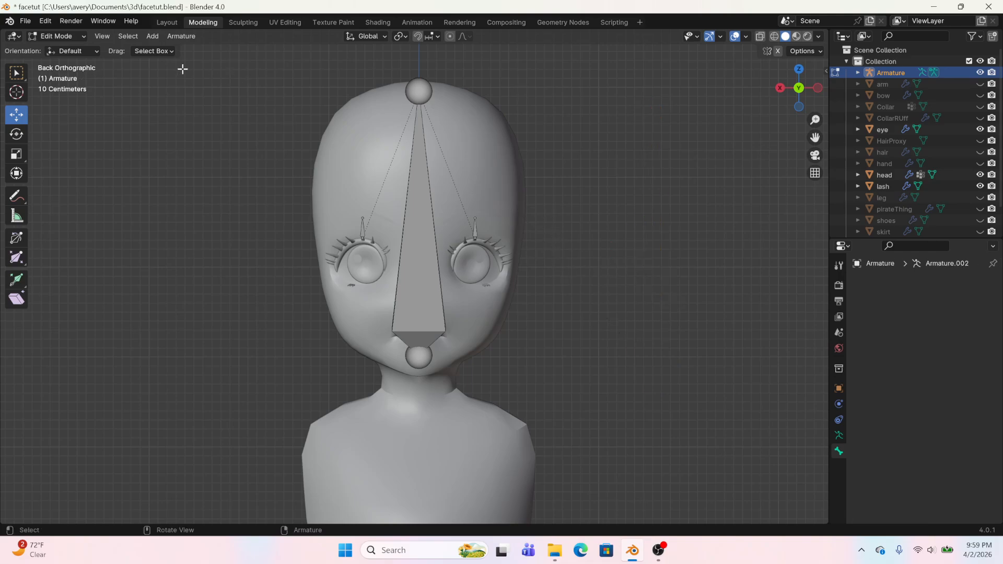
Switch the armature to Pose Mode and hide the large head bone
click(71, 33)
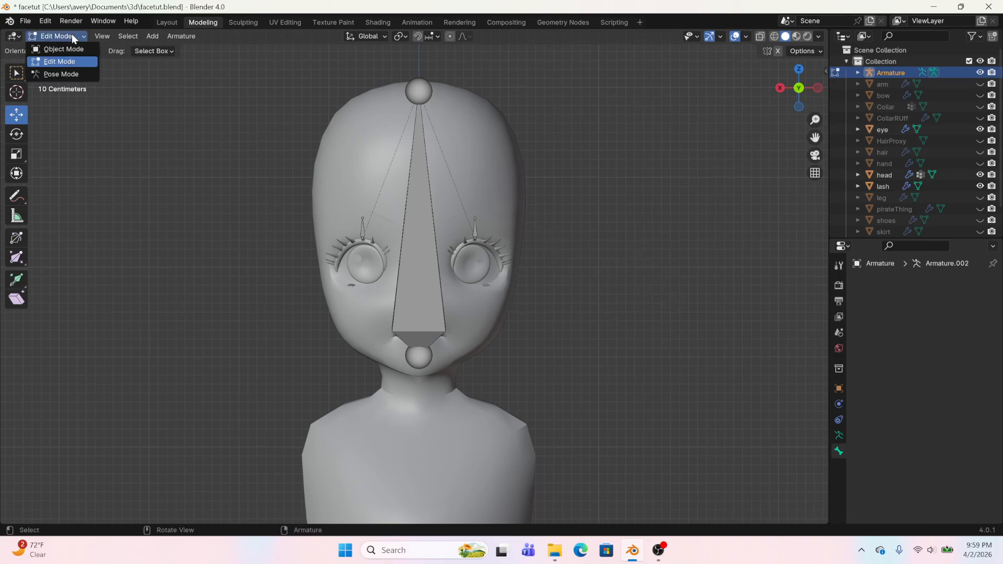
click(67, 74)
click(475, 228)
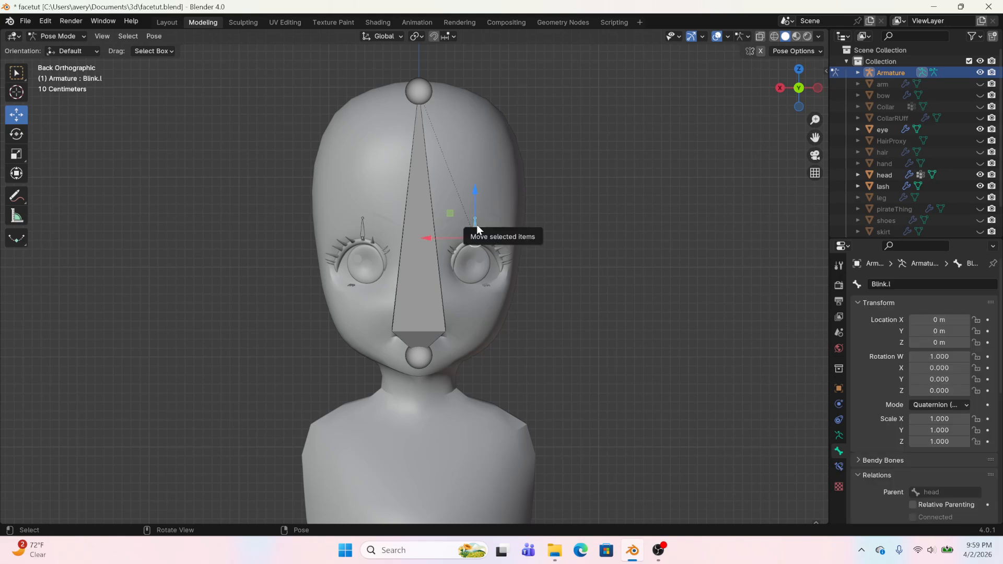
scroll(475, 229, up, 4)
click(428, 224)
click(74, 37)
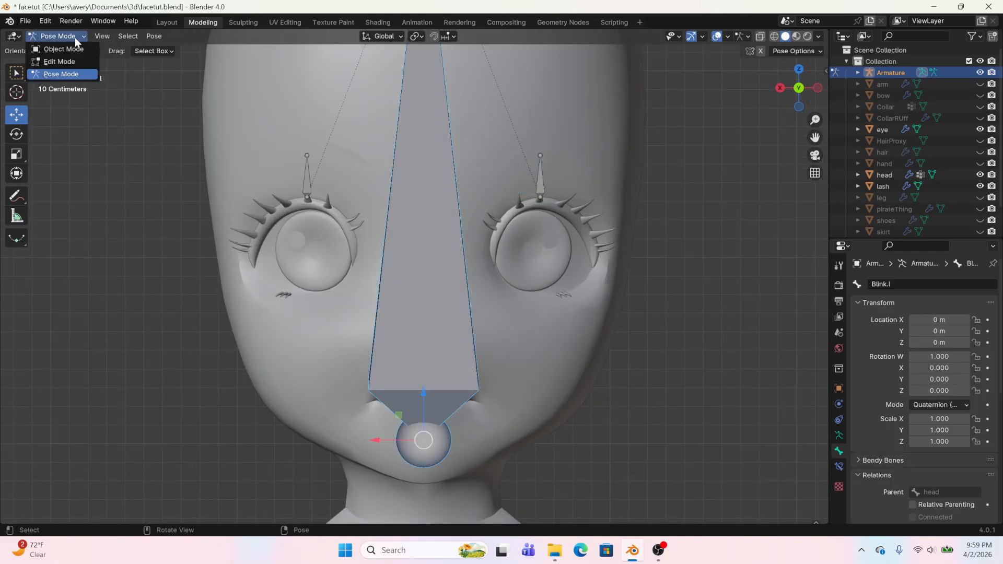
key(h)
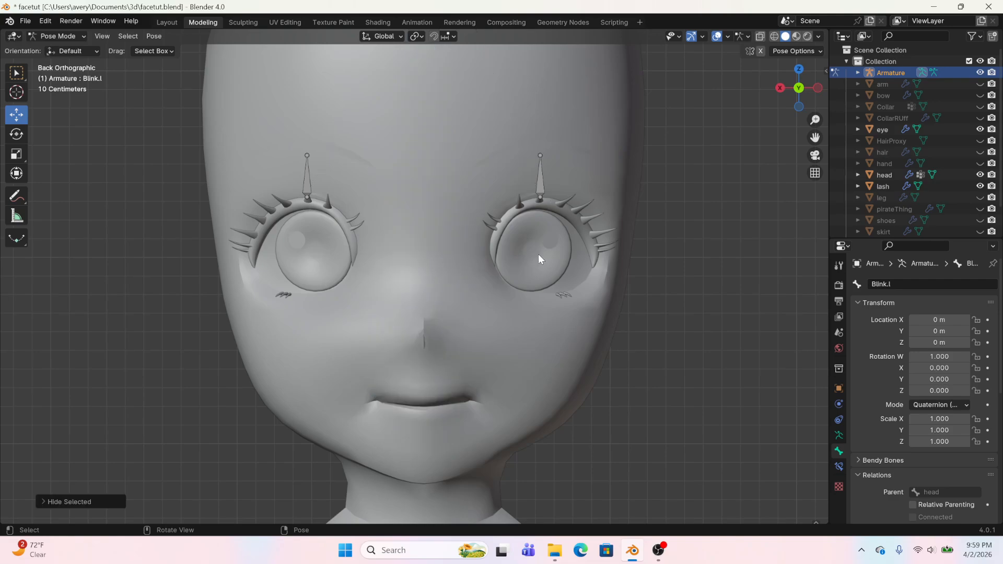
Try moving the Blink.l bone freely away from the eye and clear its location
scroll(468, 256, down, 3)
click(488, 226)
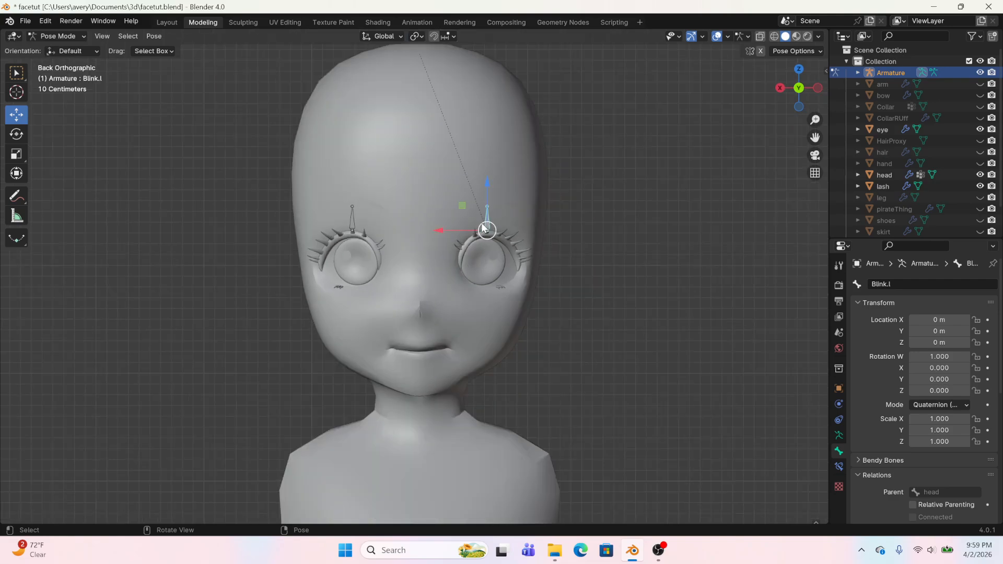
drag(486, 229, 544, 296)
key(alt+g)
Add a Limit Location constraint to the Blink.l bone with its owner set to Local Space
click(839, 465)
scroll(658, 206, up, 4)
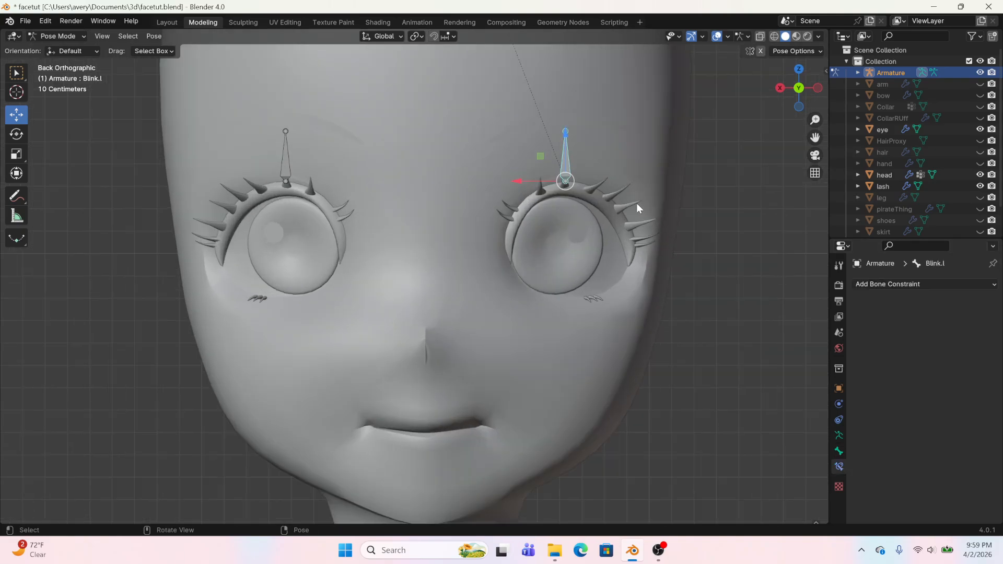
click(905, 285)
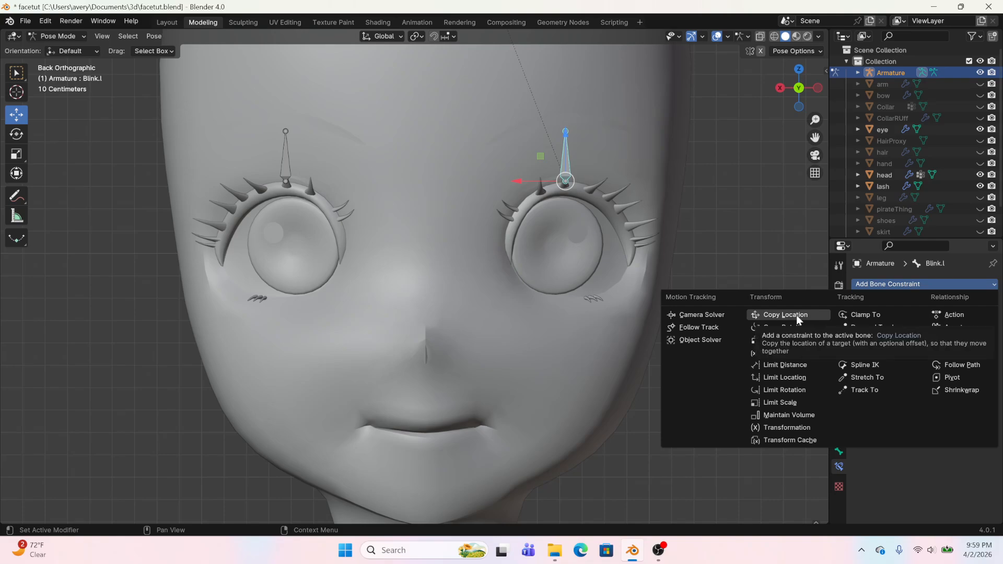
click(782, 377)
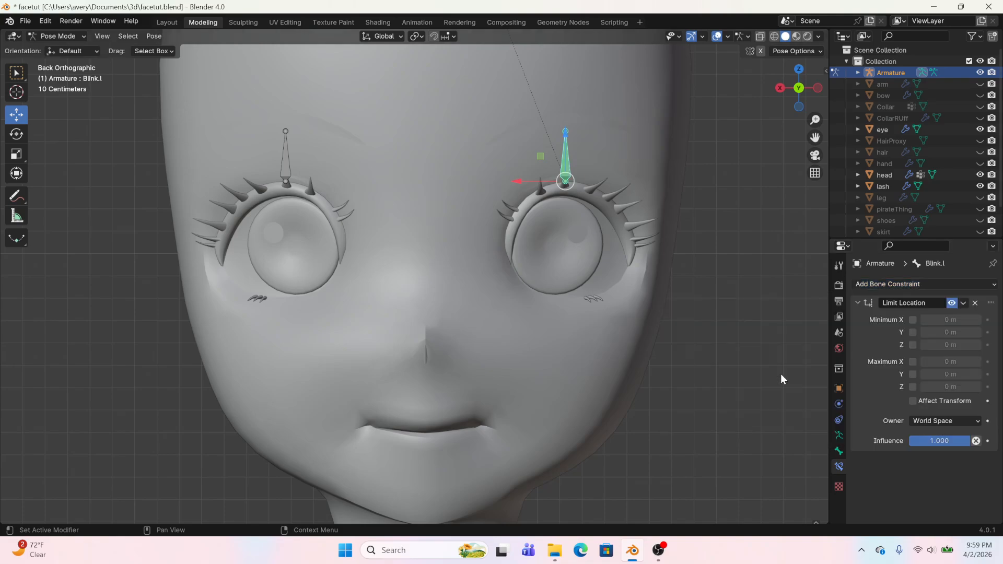
scroll(653, 254, down, 2)
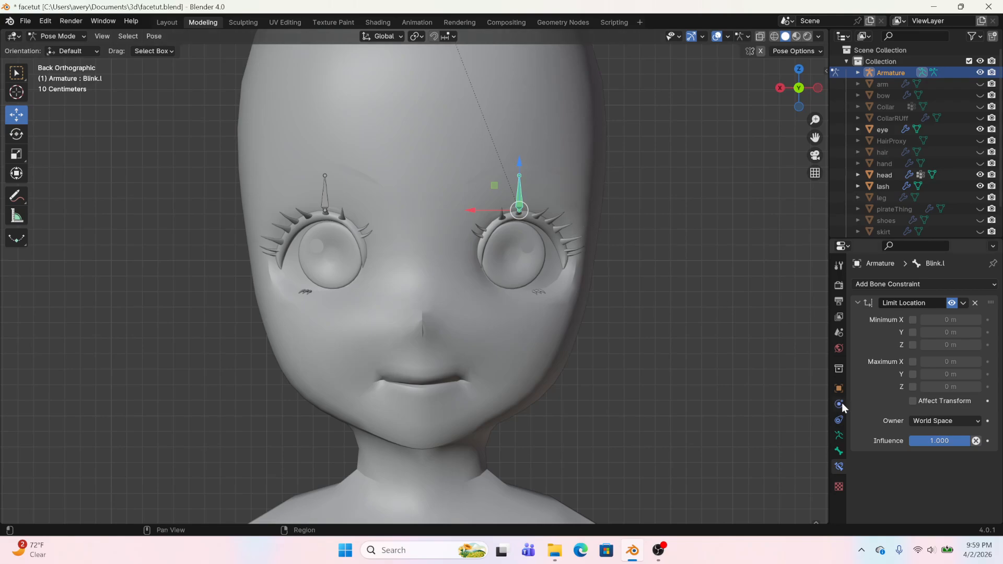
click(935, 421)
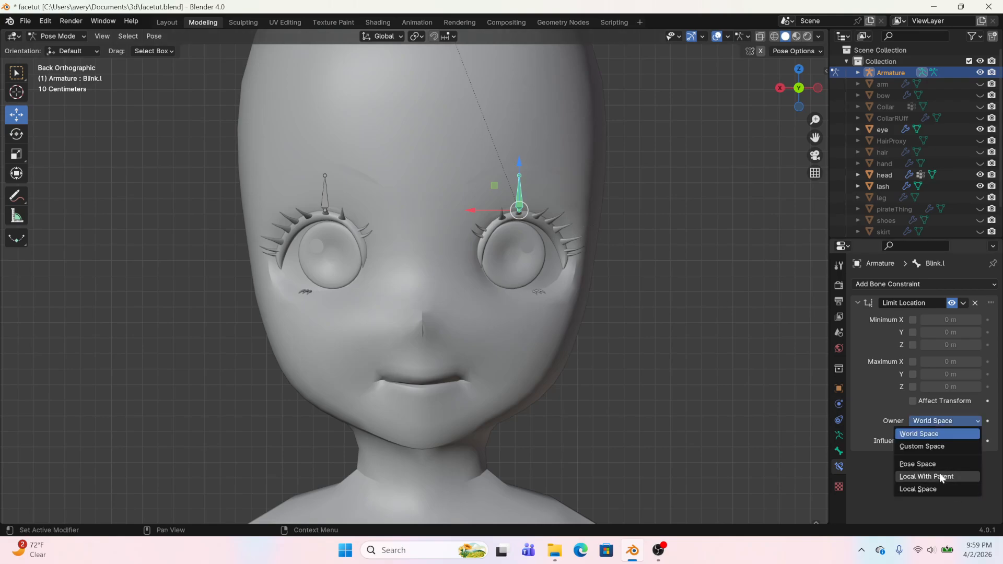
click(924, 489)
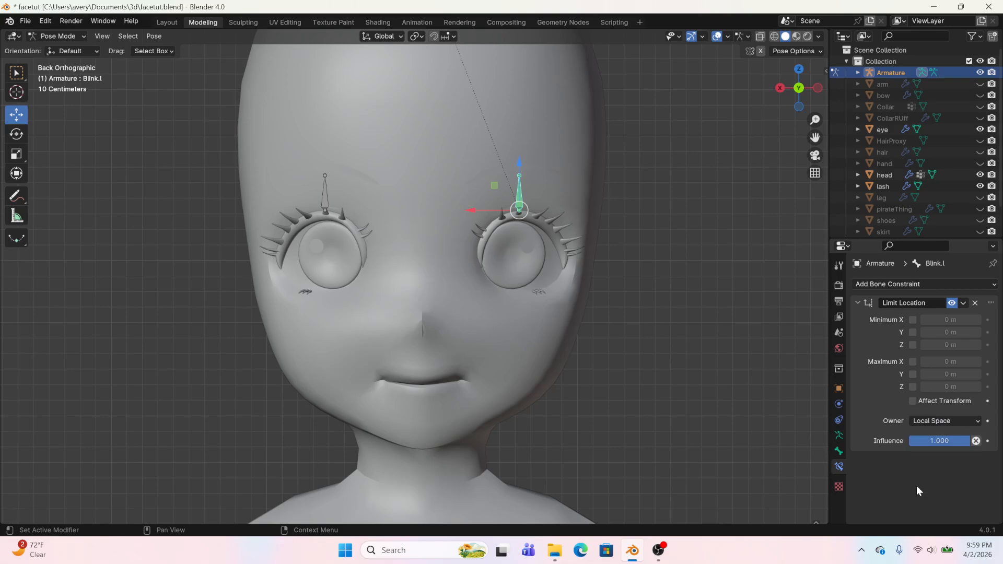
Try moving the Blink.l bone along the global Y and Z axes and undo the upward moves
key(g)
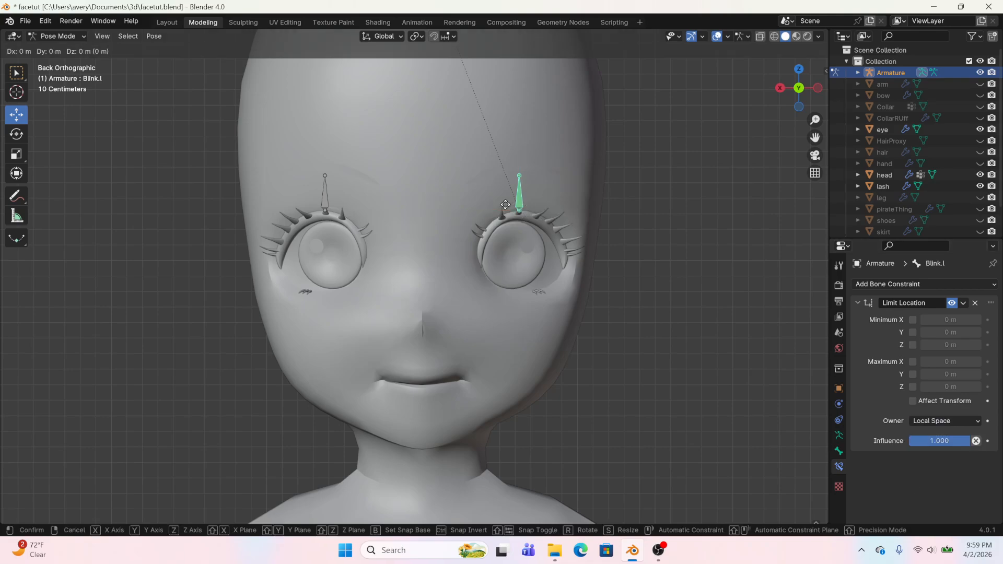
key(y)
click(498, 137)
key(g)
key(z)
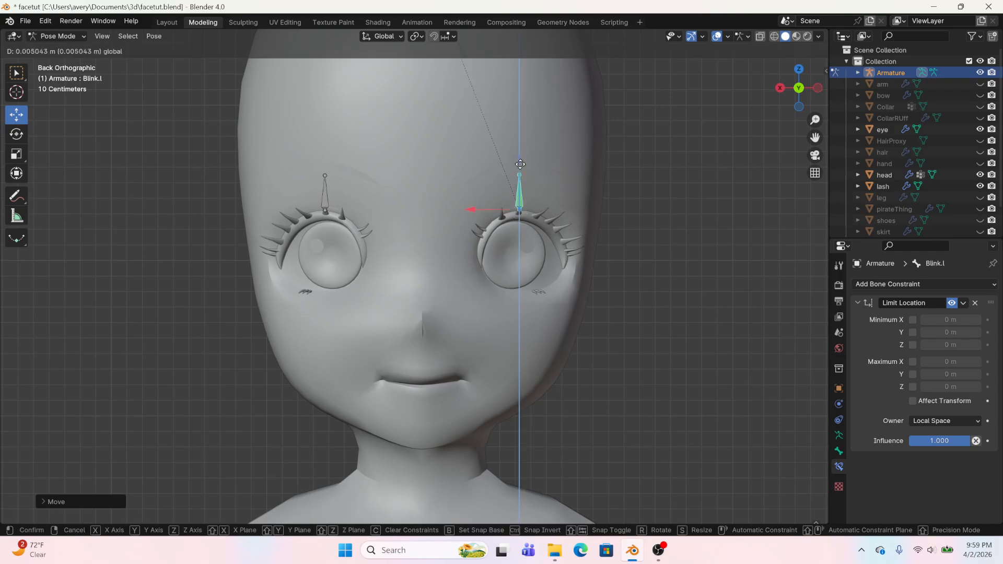
drag(522, 125, 551, 118)
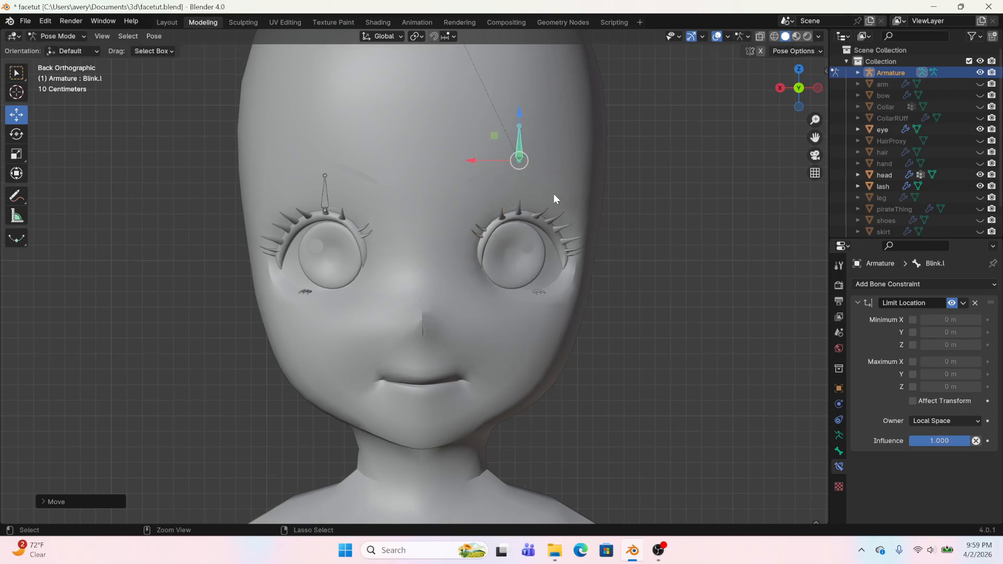
key(ctrl+z)
middle_drag(510, 203, 519, 165)
click(452, 151)
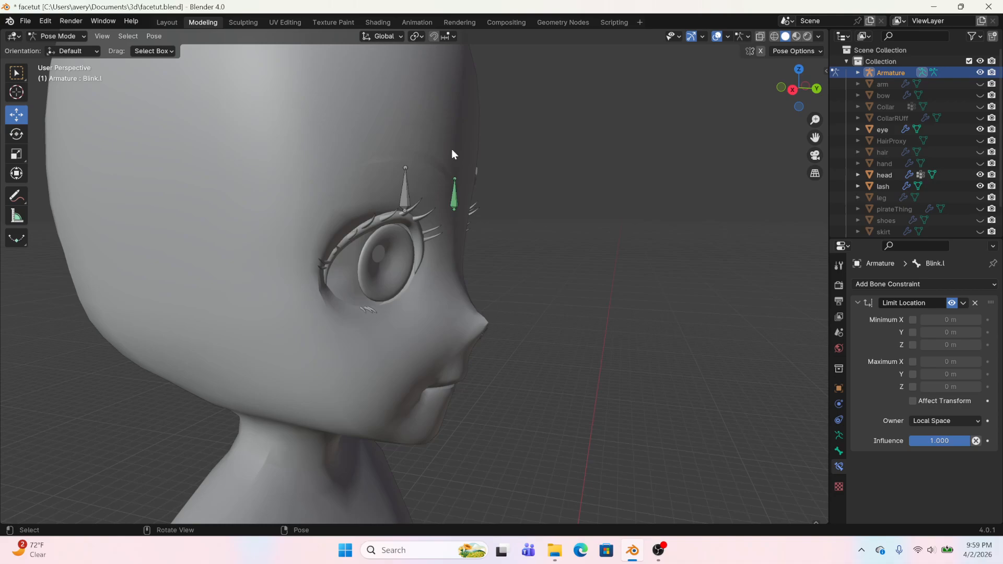
click(455, 183)
drag(456, 165, 454, 132)
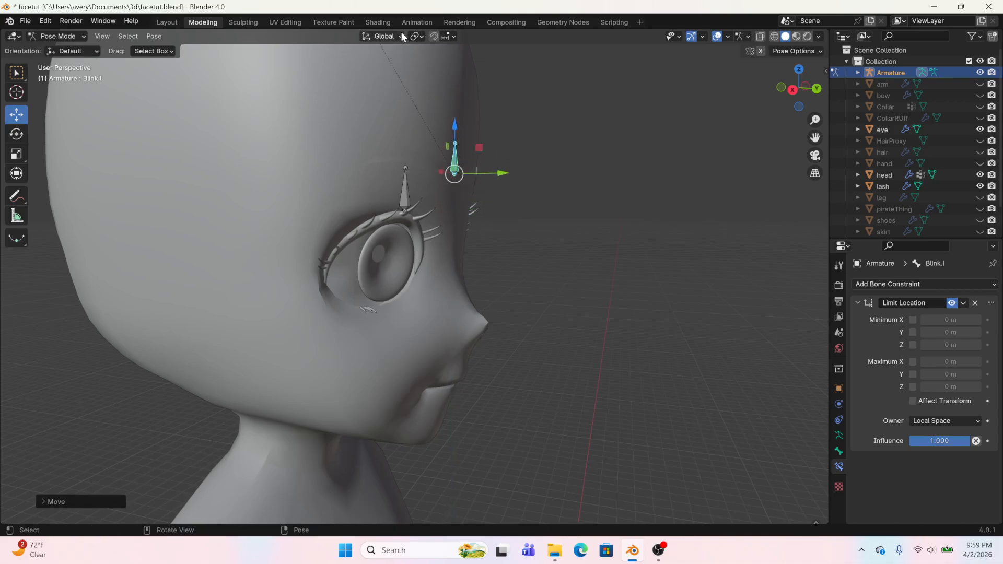
key(ctrl+z)
Set the transform orientation to Local, test Blink.l along its local Y axis and undo that move
click(392, 33)
click(373, 81)
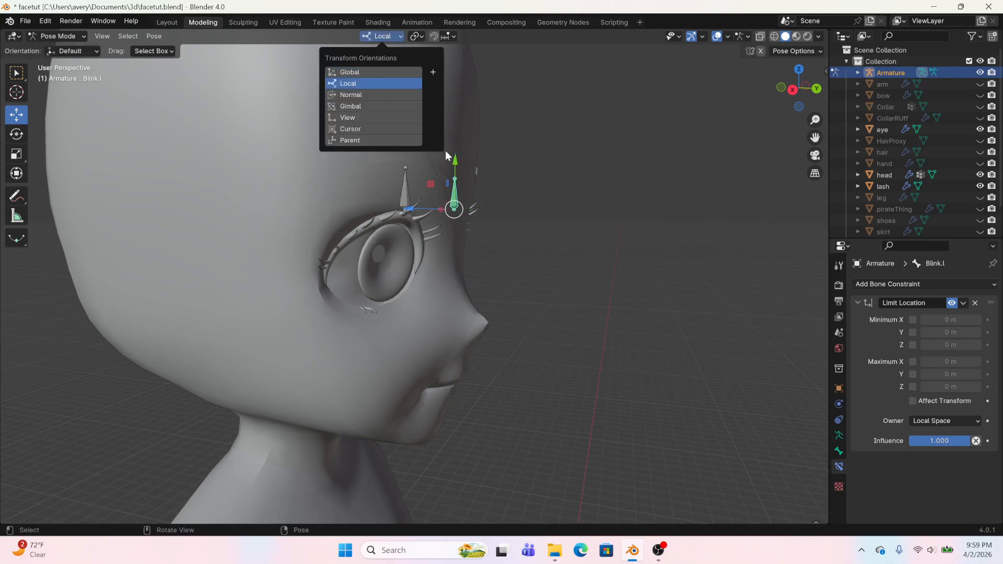
drag(460, 167, 459, 119)
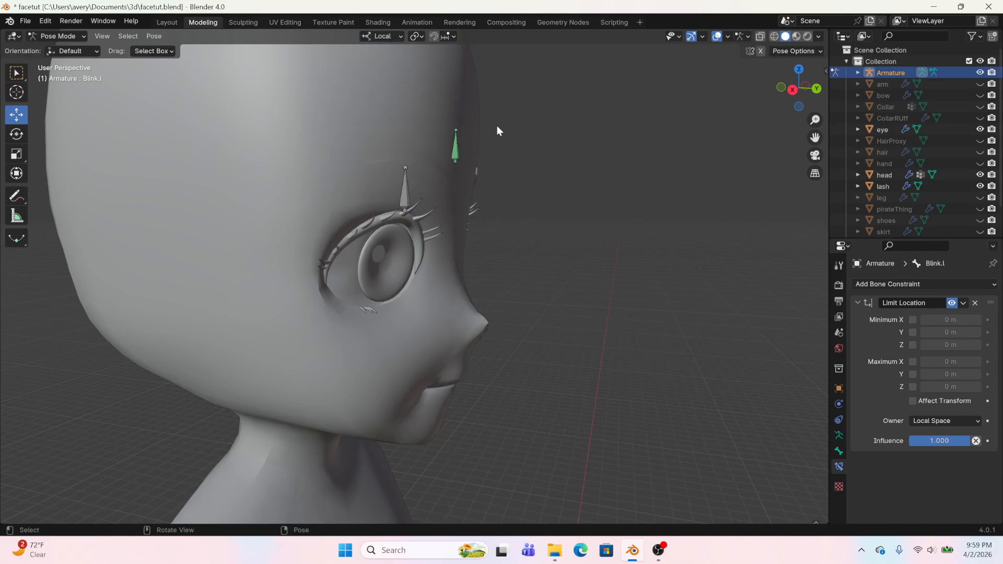
key(ctrl+z)
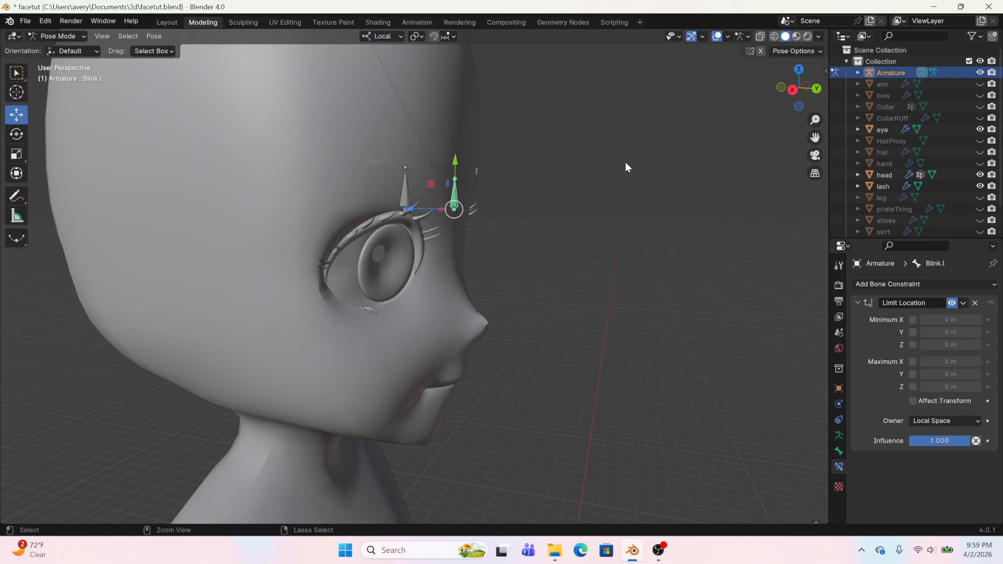
Enable the minimum and maximum Y limits of the Limit Location constraint and set minimum Y to -0.2 m
click(913, 374)
click(913, 332)
middle_drag(525, 326, 402, 341)
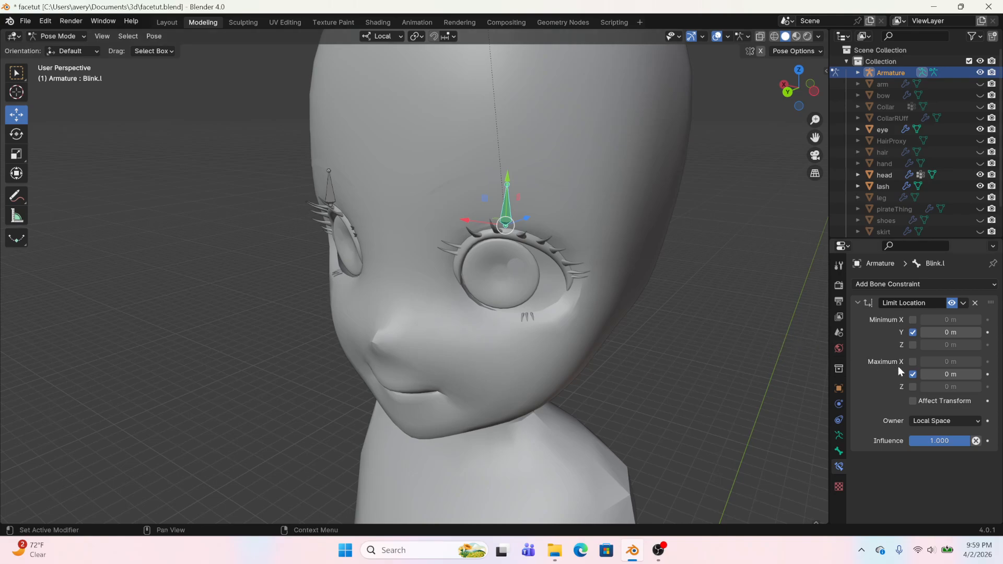
click(938, 332)
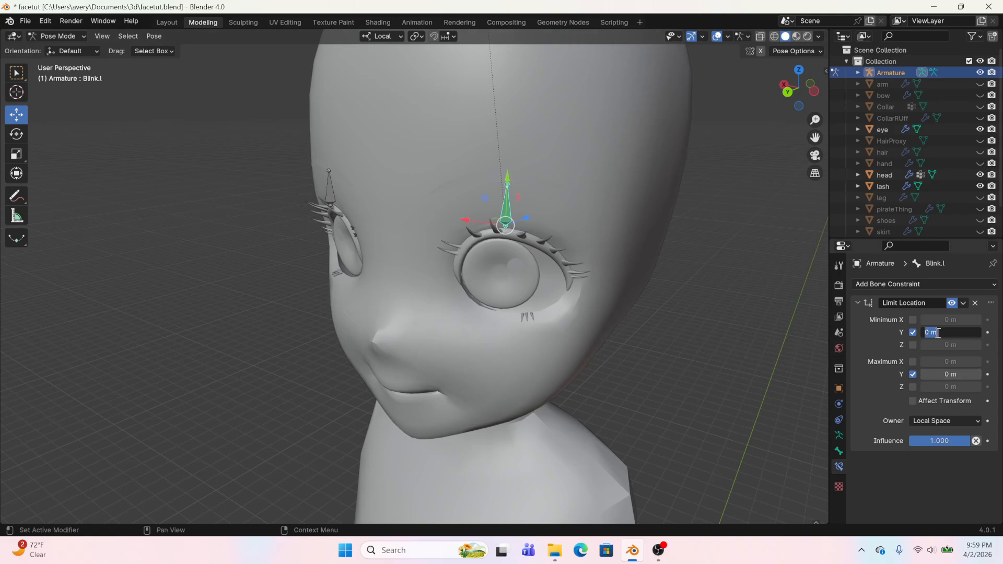
text(-0)
text(.2)
key(Return)
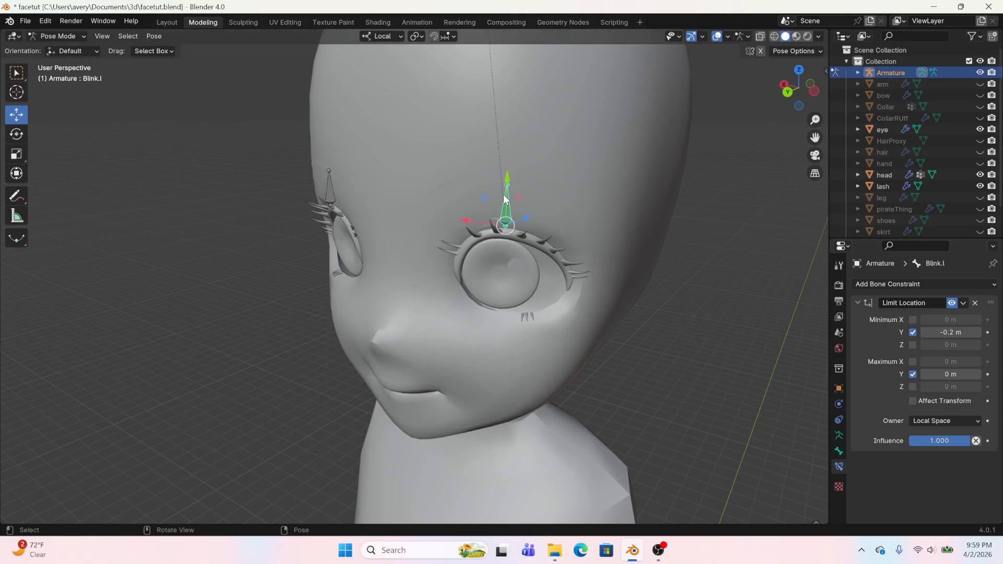
Move the Blink.l bone down to its lower limit over the eye and switch to the Layout workspace
drag(504, 199, 487, 277)
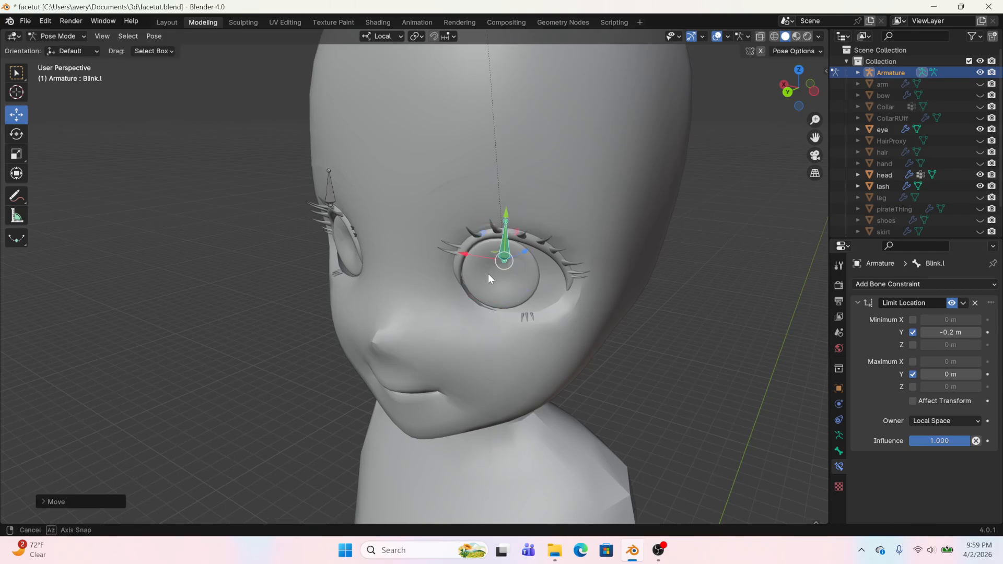
middle_drag(488, 274, 406, 191)
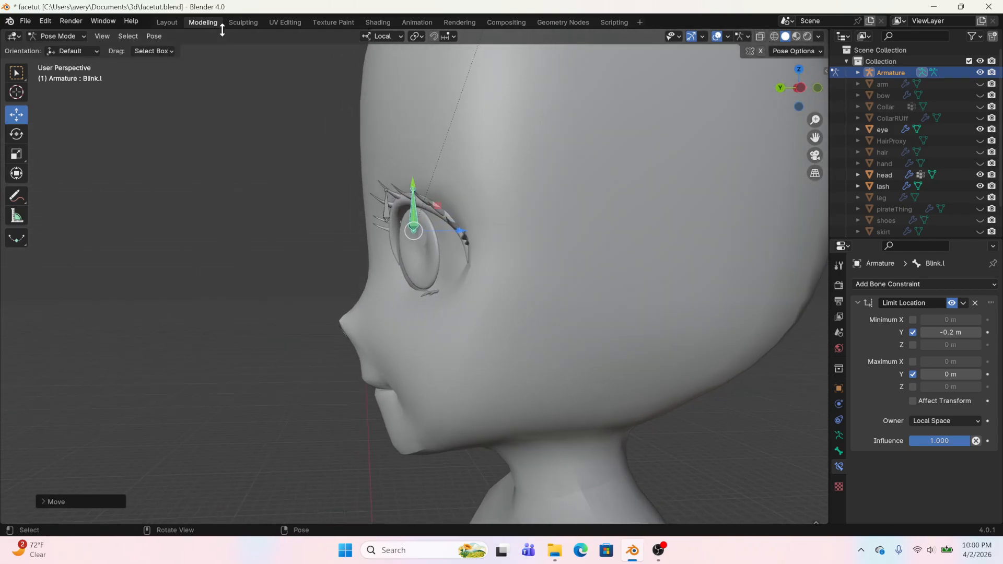
click(166, 21)
scroll(521, 326, up, 5)
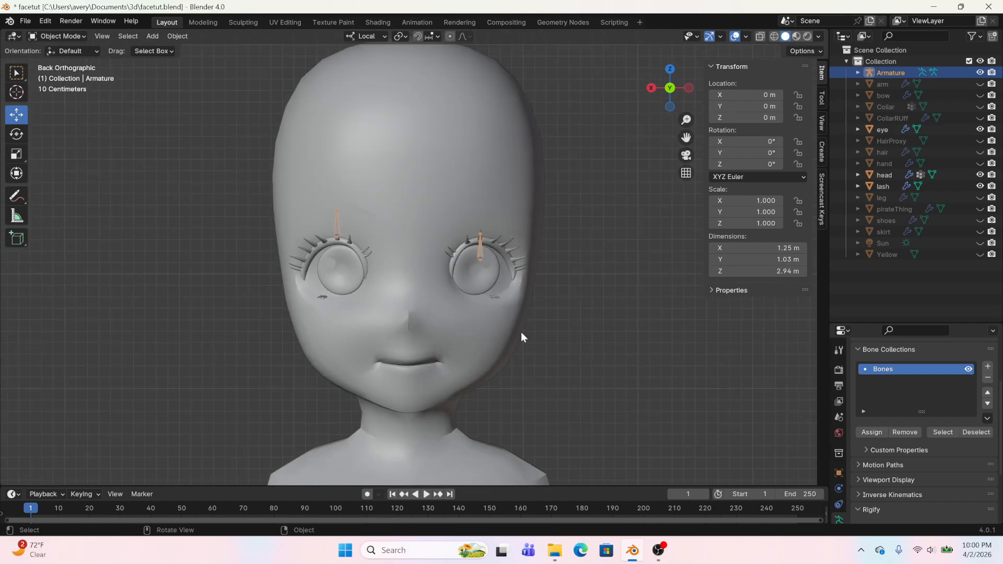
Set the head's Blink.l shape key value to 1.000 so the eye is closed
drag(953, 507, 982, 507)
scroll(488, 289, up, 3)
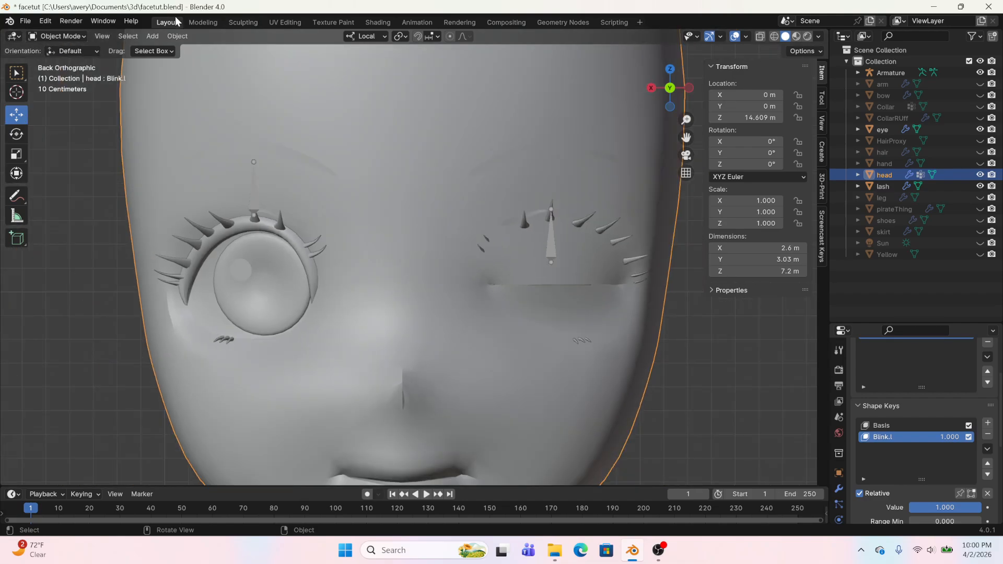
Lower the Blink.l and Blink.r bones together by about 0.1 m along Z in Edit Mode and return to the Layout workspace
click(551, 237)
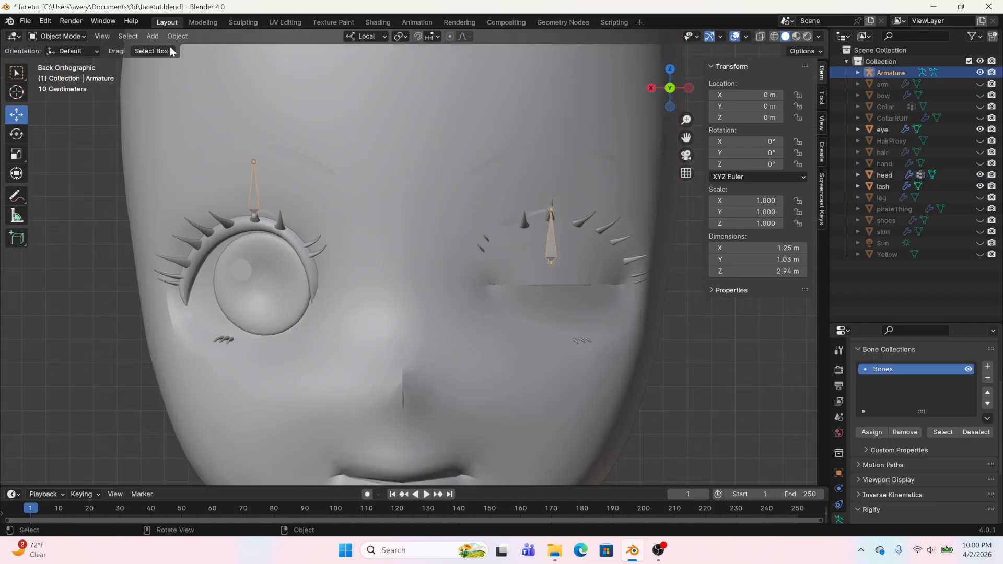
click(191, 23)
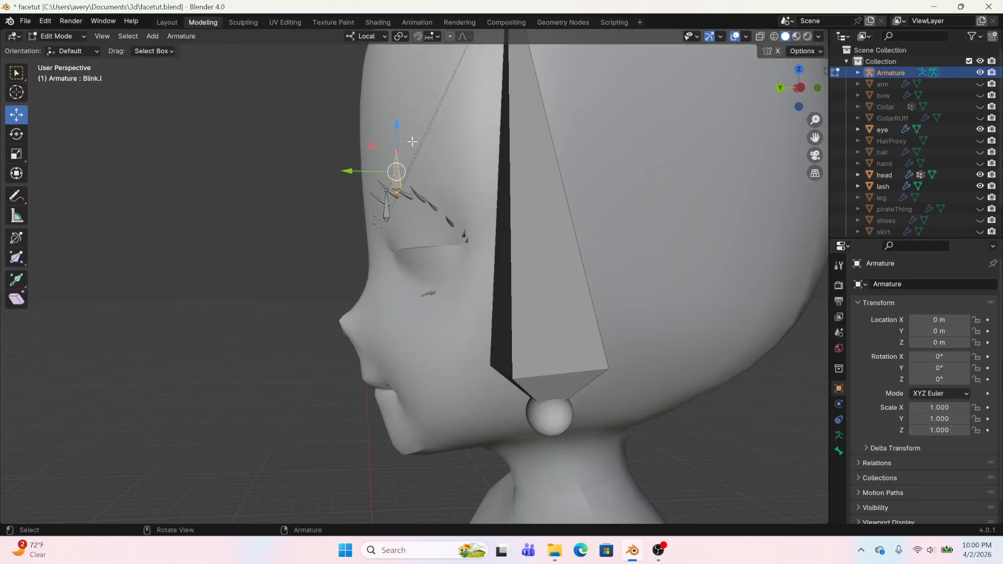
click(801, 90)
middle_drag(402, 161, 440, 187)
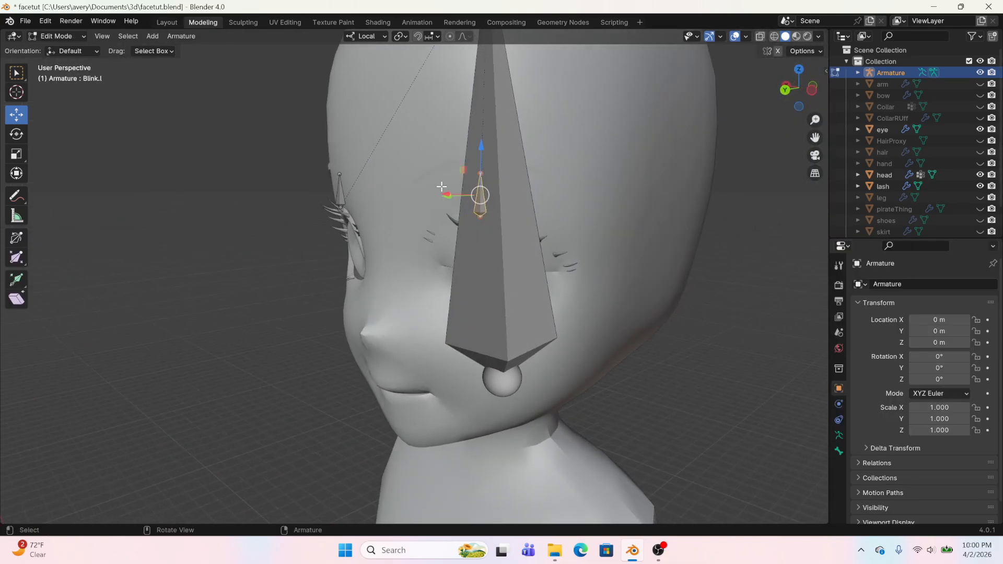
key(a)
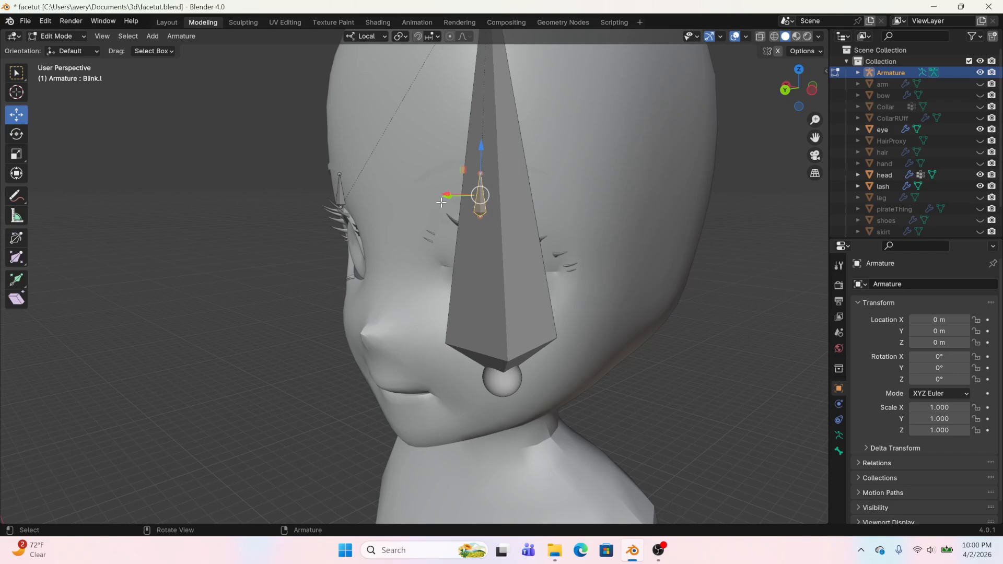
shift+click(342, 195)
key(g)
key(z)
click(395, 173)
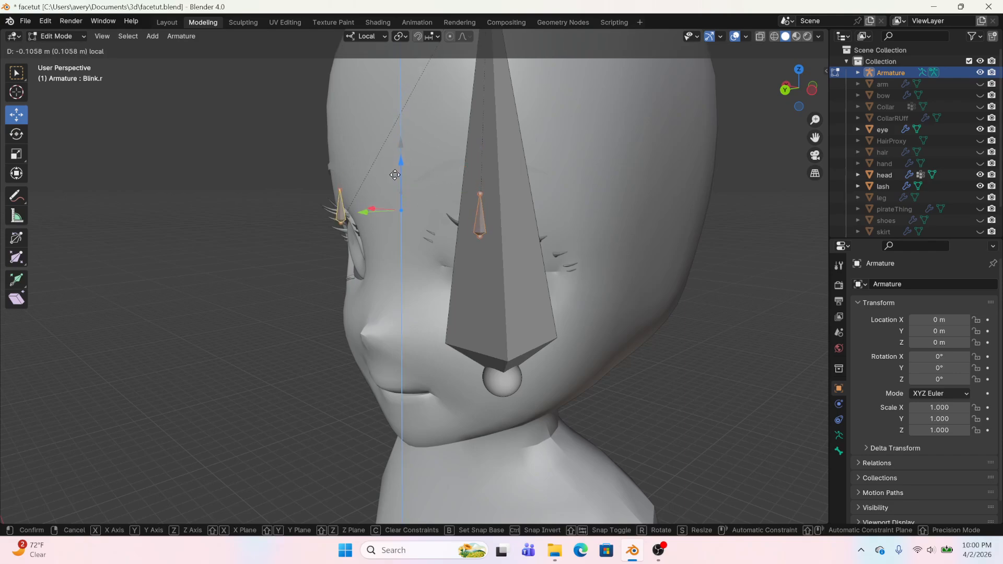
middle_drag(395, 173, 411, 170)
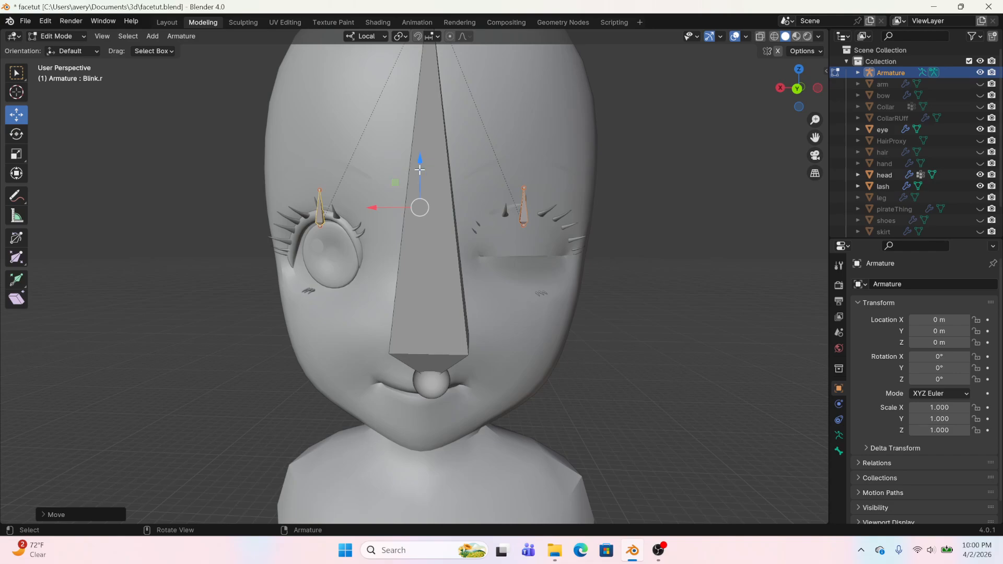
click(168, 22)
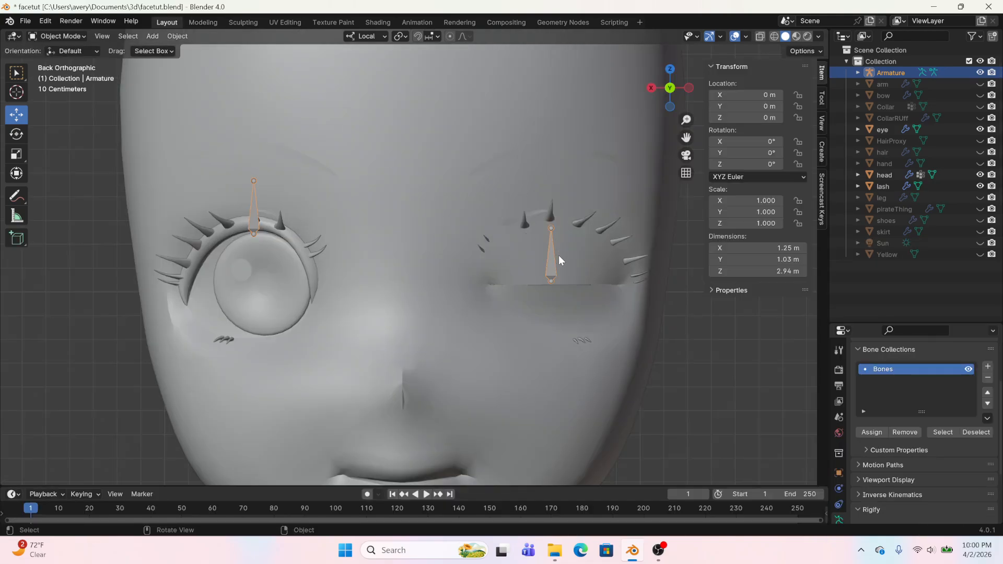
In Pose Mode, test the Blink.l bone's limited travel down and up its local Y axis and clear its location
middle_drag(596, 286, 196, 129)
middle_drag(162, 220, 219, 172)
click(48, 35)
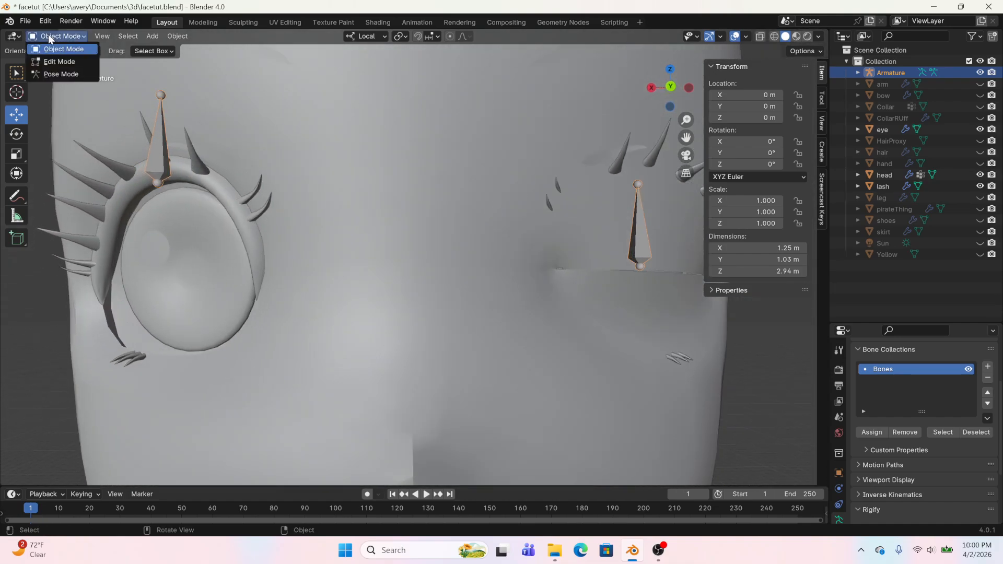
click(80, 73)
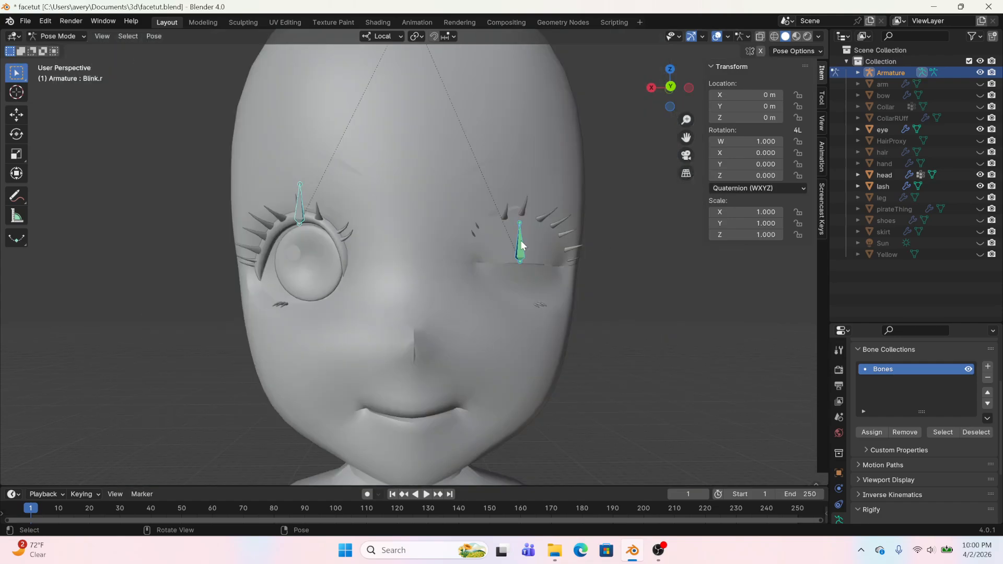
click(520, 240)
key(w)
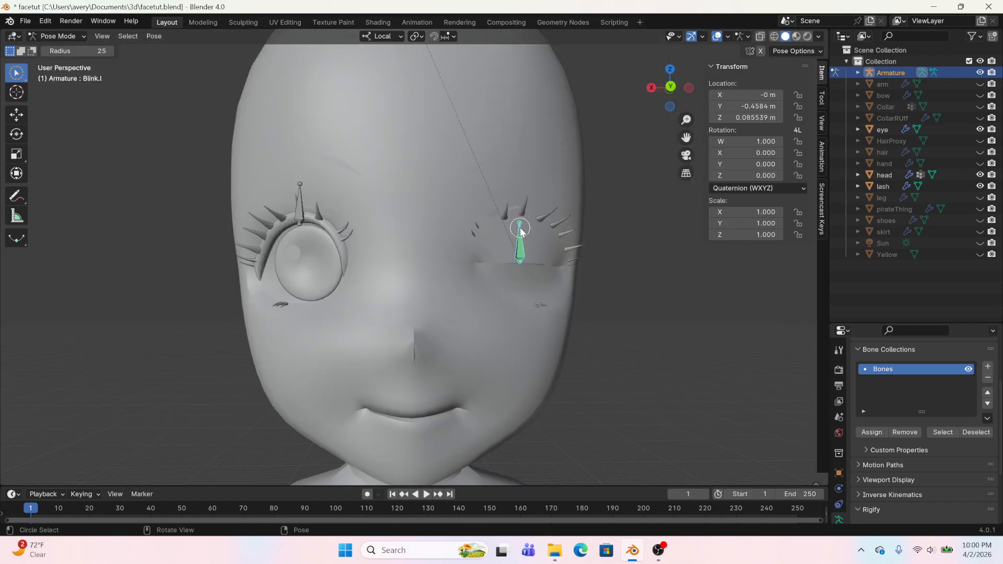
click(19, 119)
drag(504, 138, 512, 241)
middle_drag(580, 255, 581, 266)
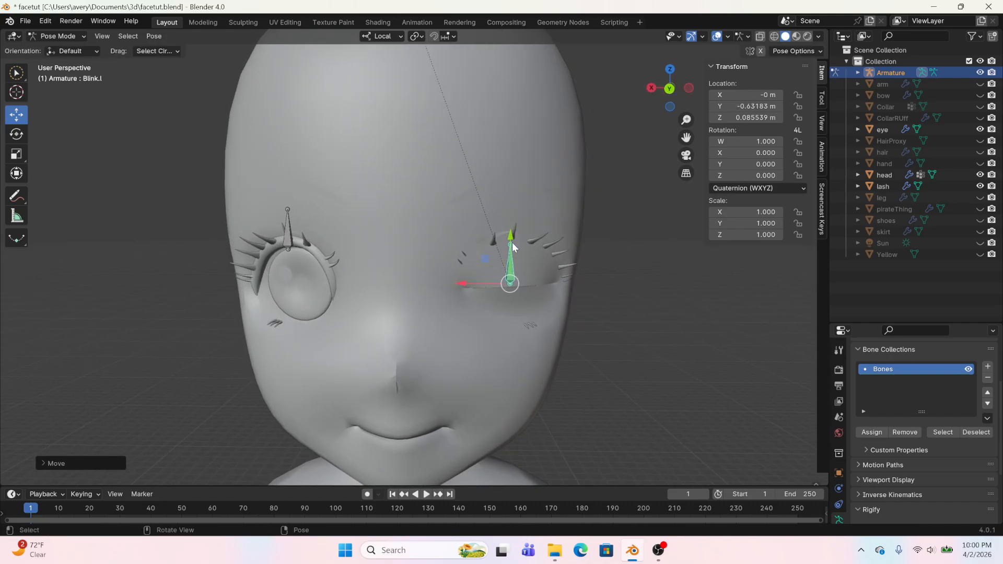
drag(512, 234, 542, 97)
key(alt+g)
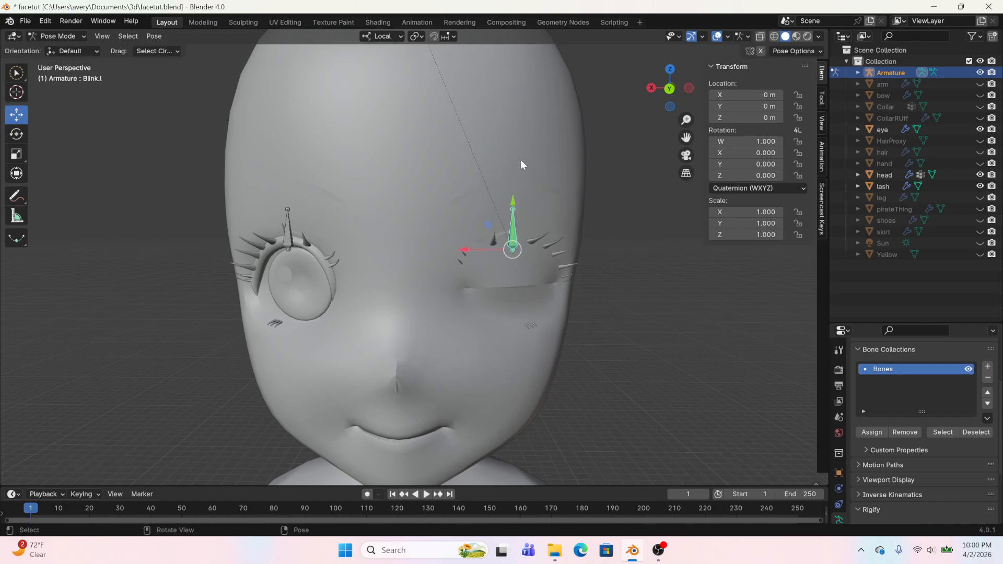
drag(515, 244, 460, 215)
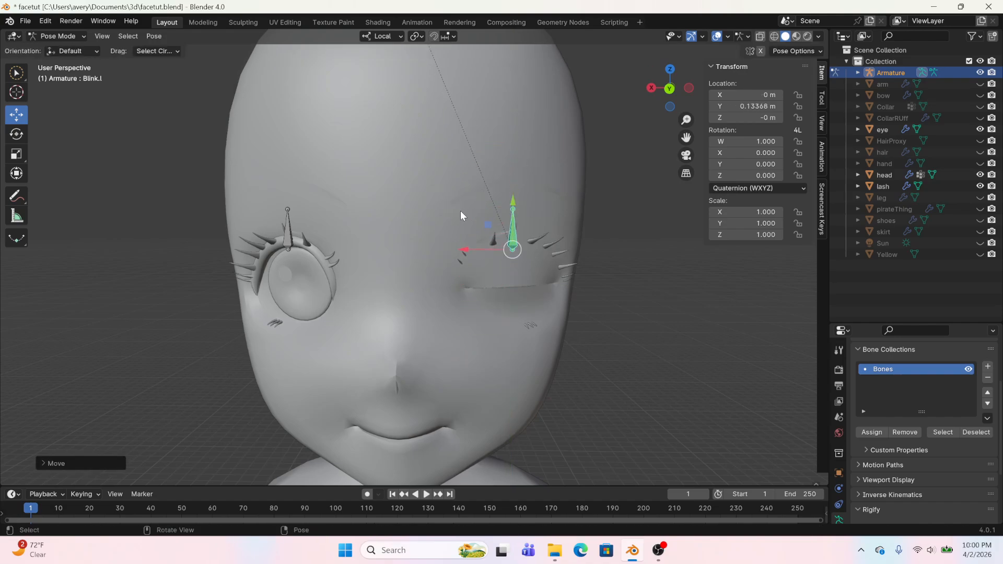
key(alt+g)
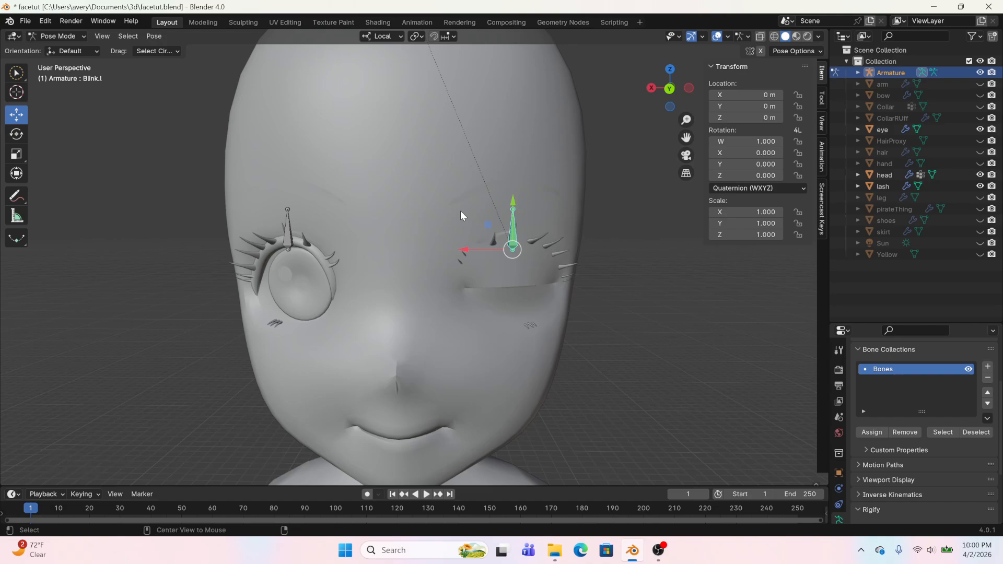
Copy the Blink.l bone's constraints to the Blink.r bone and test the limit by moving Blink.r upward
shift+click(289, 232)
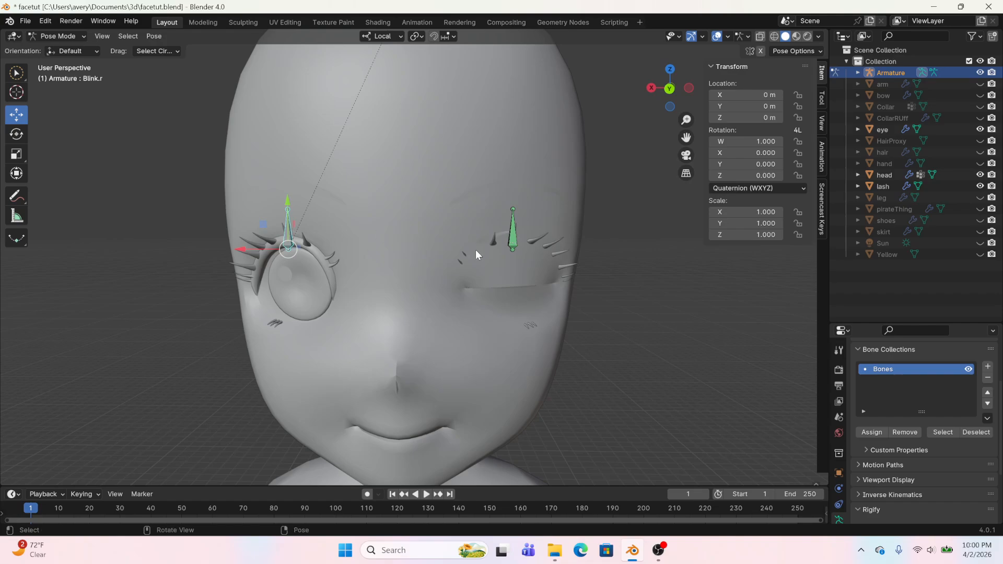
shift+click(514, 240)
click(150, 36)
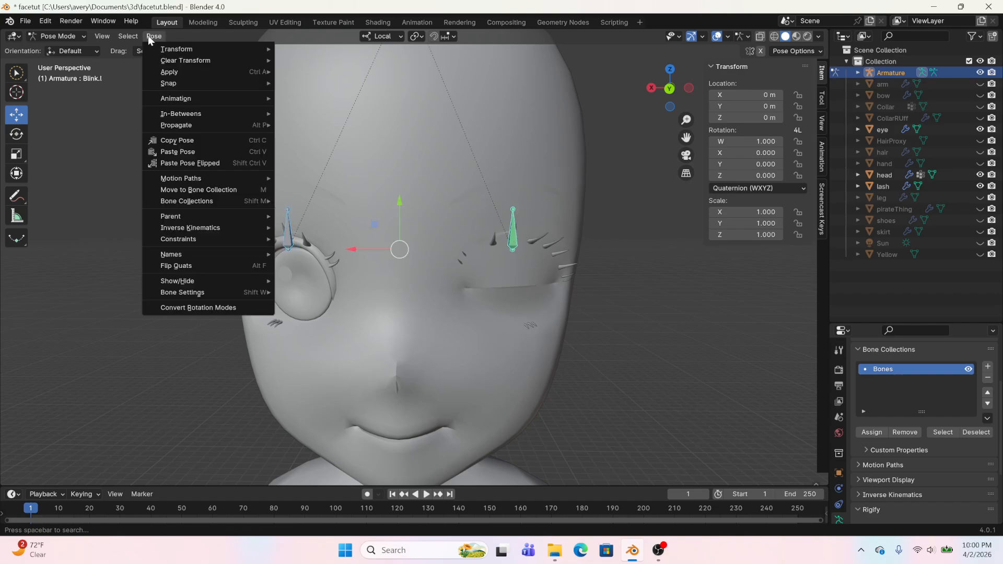
mouse_move(184, 238)
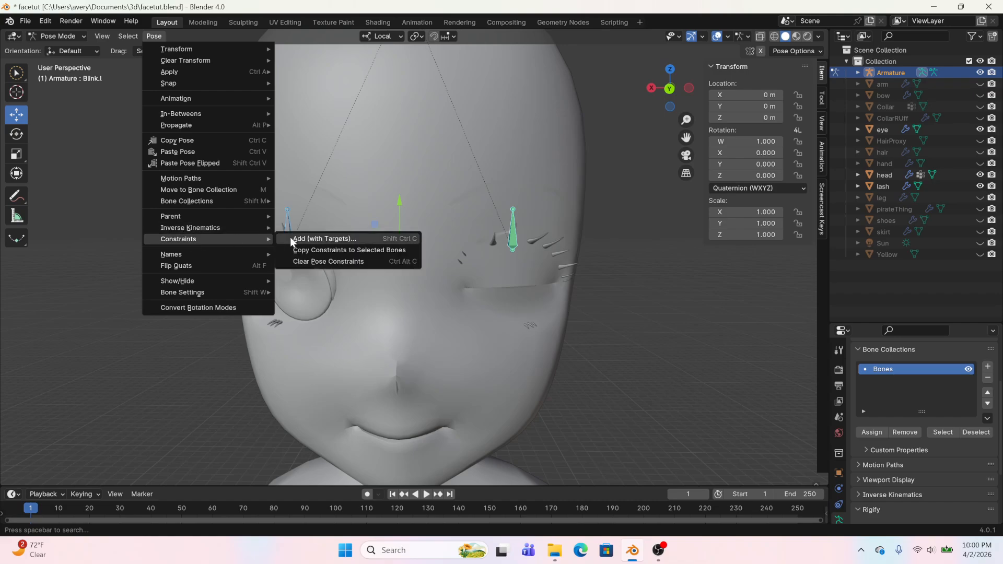
click(299, 254)
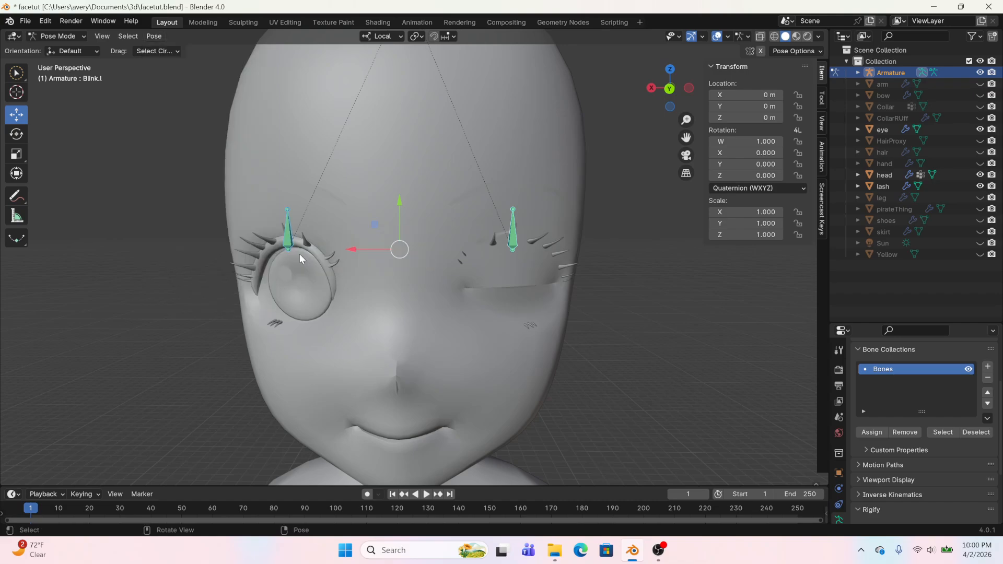
click(290, 242)
drag(288, 222, 286, 58)
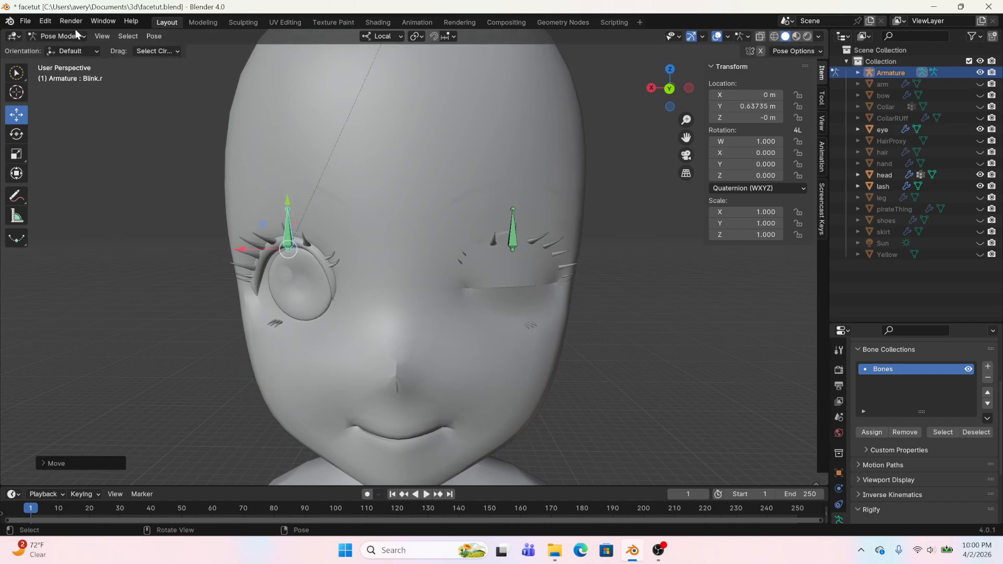
Return to Object Mode and add a driver to the value of the head's Blink.l shape key
click(67, 34)
click(67, 46)
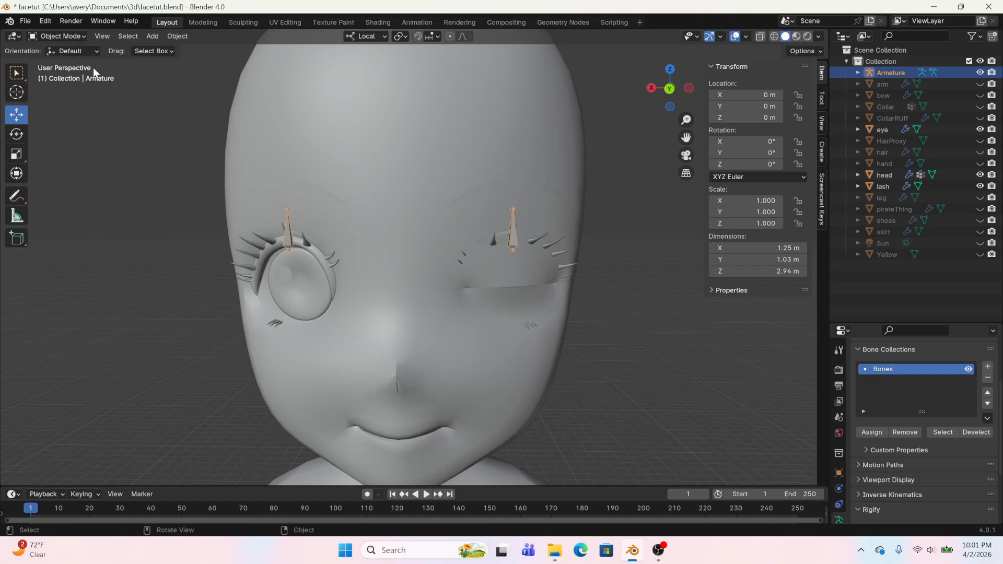
click(502, 270)
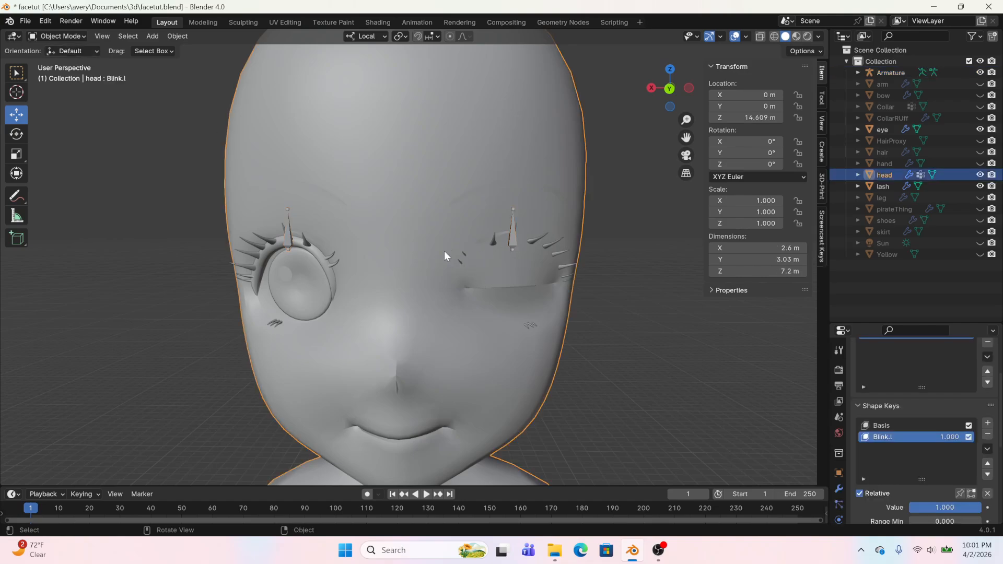
scroll(928, 493, down, 3)
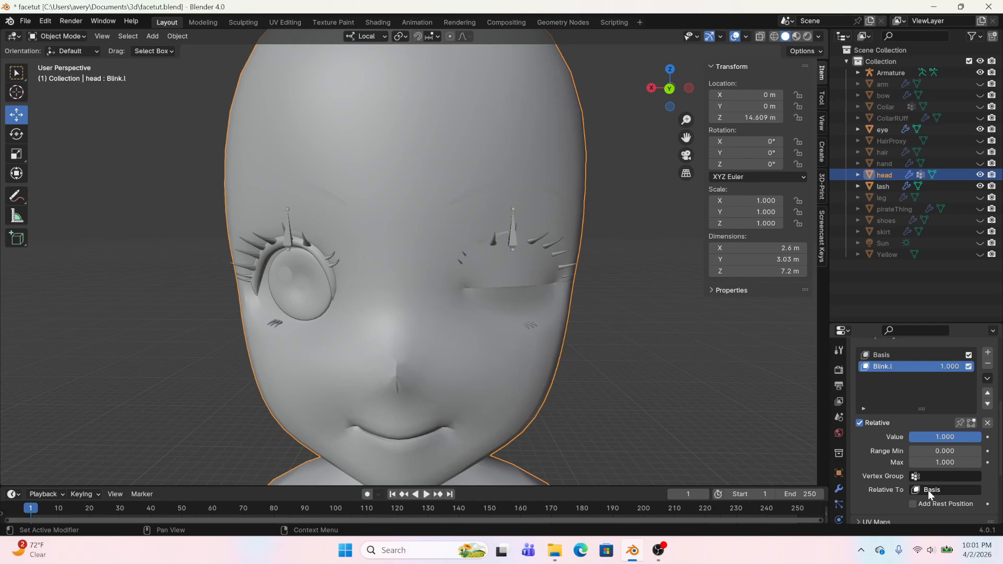
right_click(932, 434)
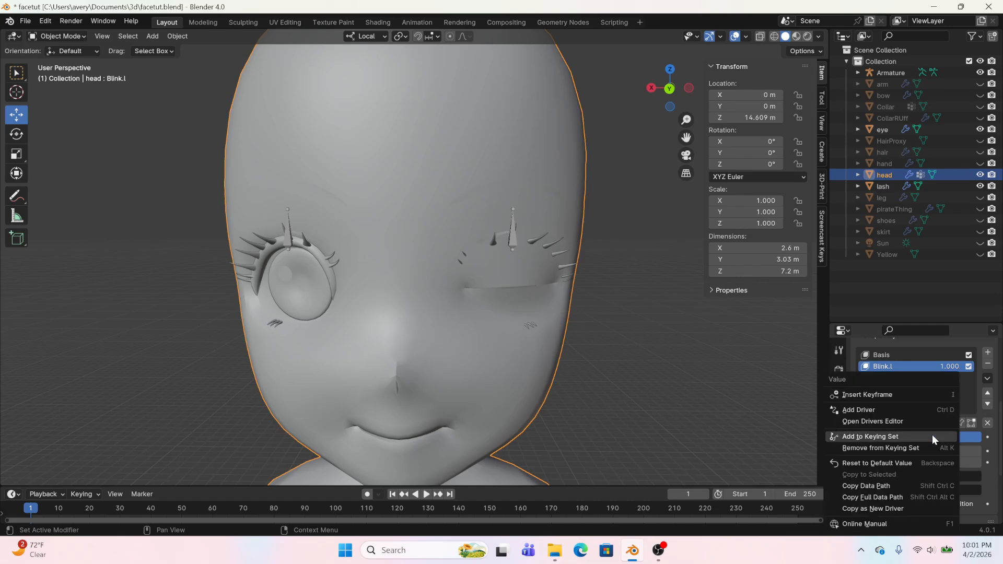
click(883, 409)
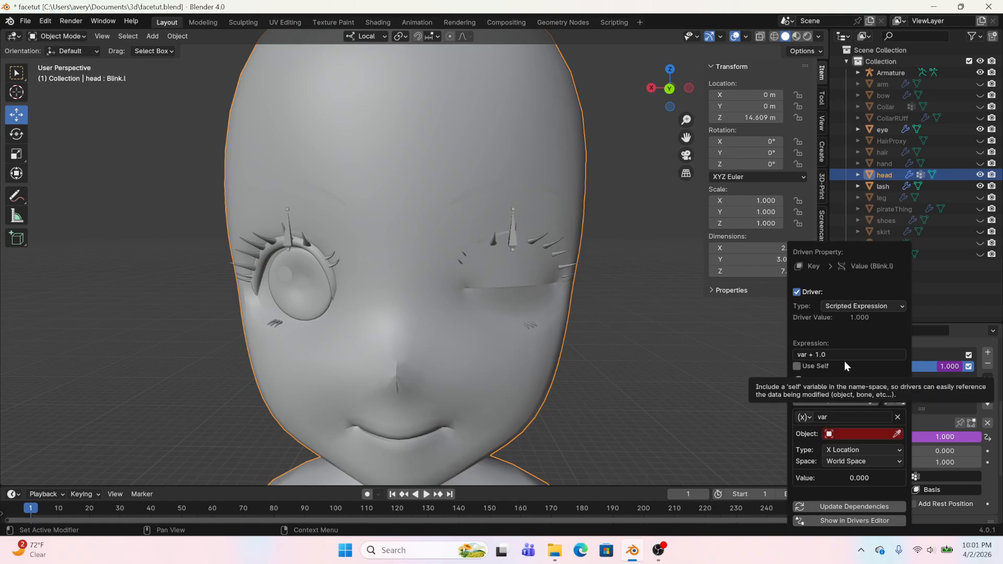
Set the driver variable's target to the Armature object and its Blink.l bone
click(873, 432)
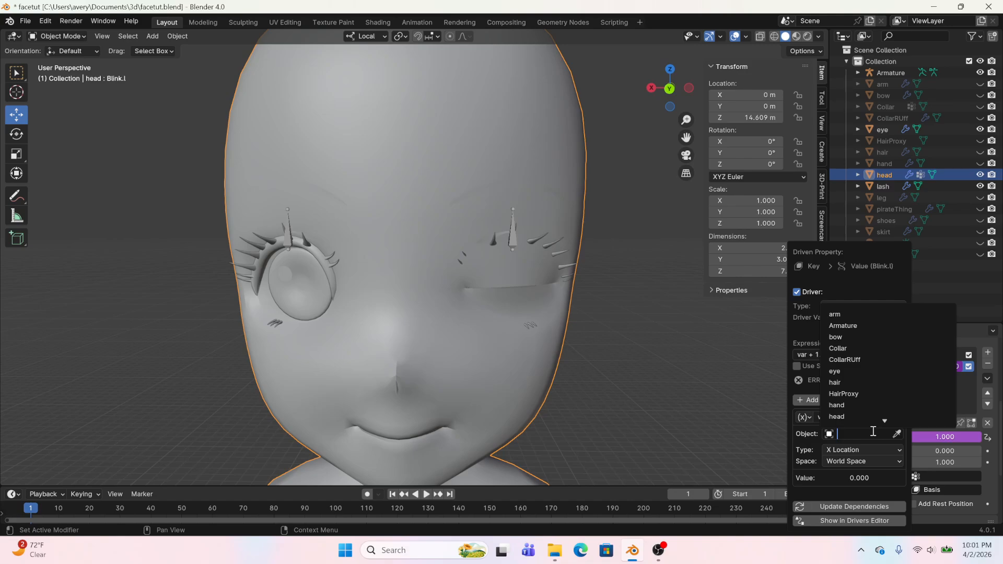
click(845, 326)
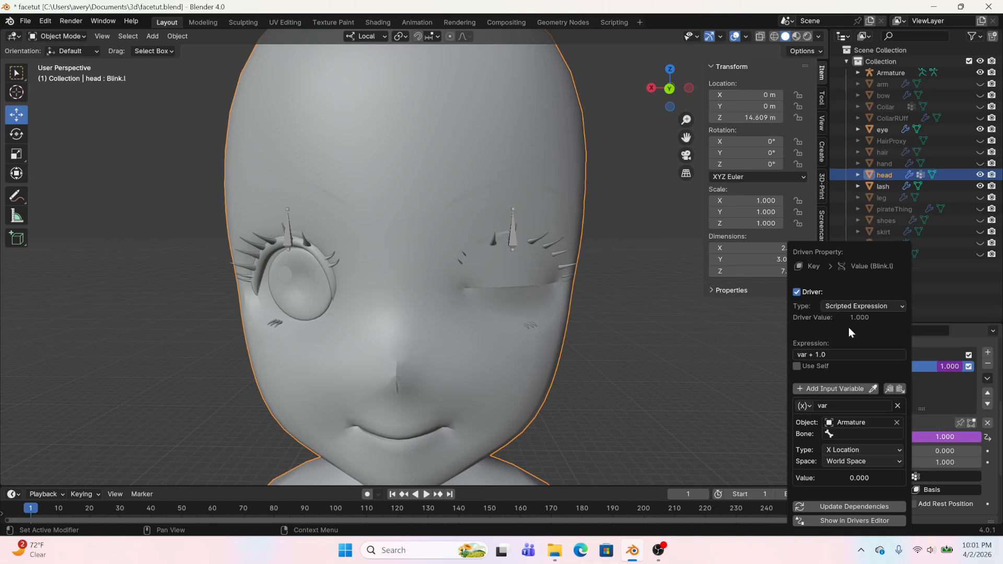
click(851, 433)
text(bl)
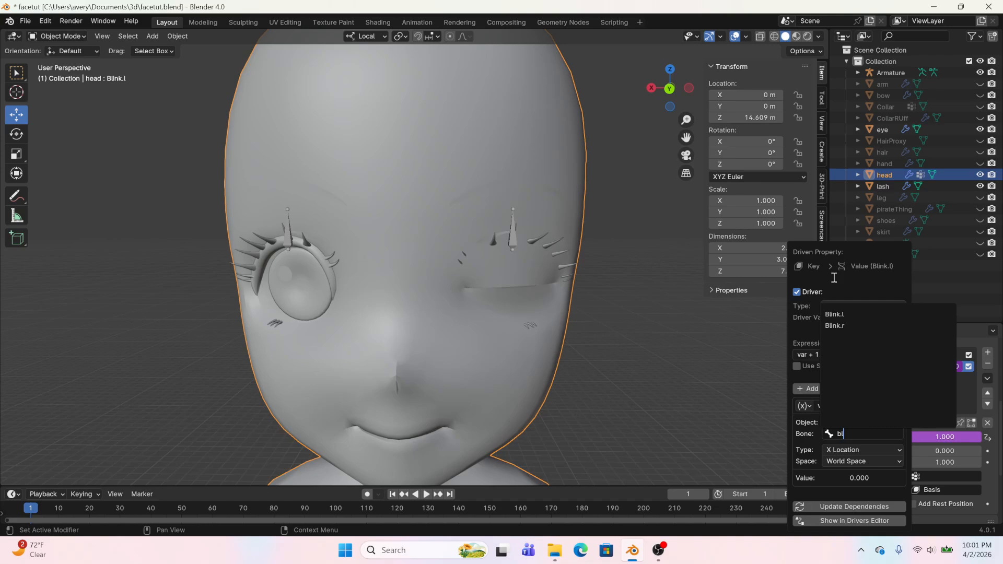
click(840, 315)
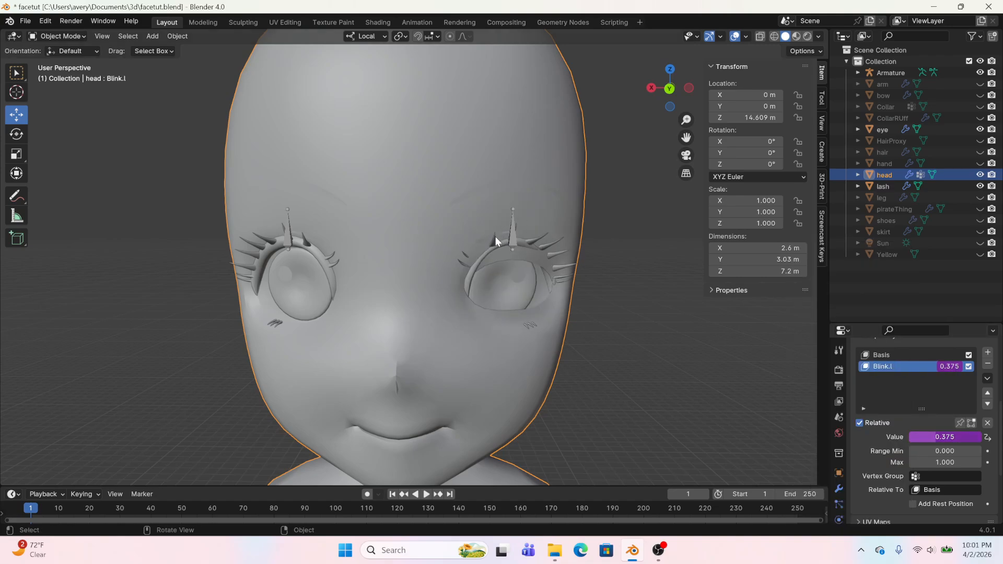
Reopen the Blink.l shape key's driver and change its scripted expression to "var *"
right_click(937, 437)
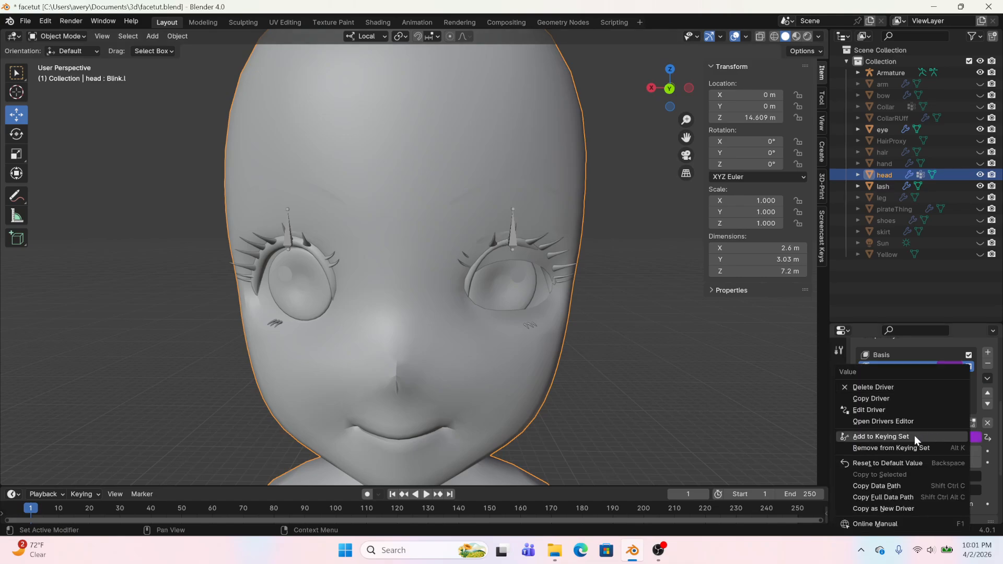
click(887, 407)
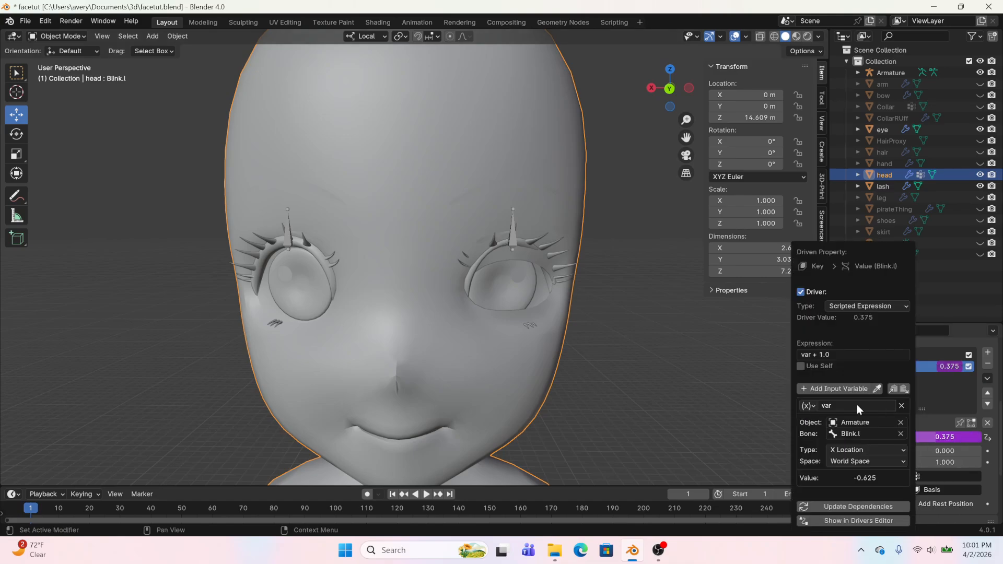
click(835, 351)
drag(812, 354, 831, 354)
text(*)
key(Return)
Set the driver variable to read the Blink.l bone's Y Location in Local Space
click(867, 462)
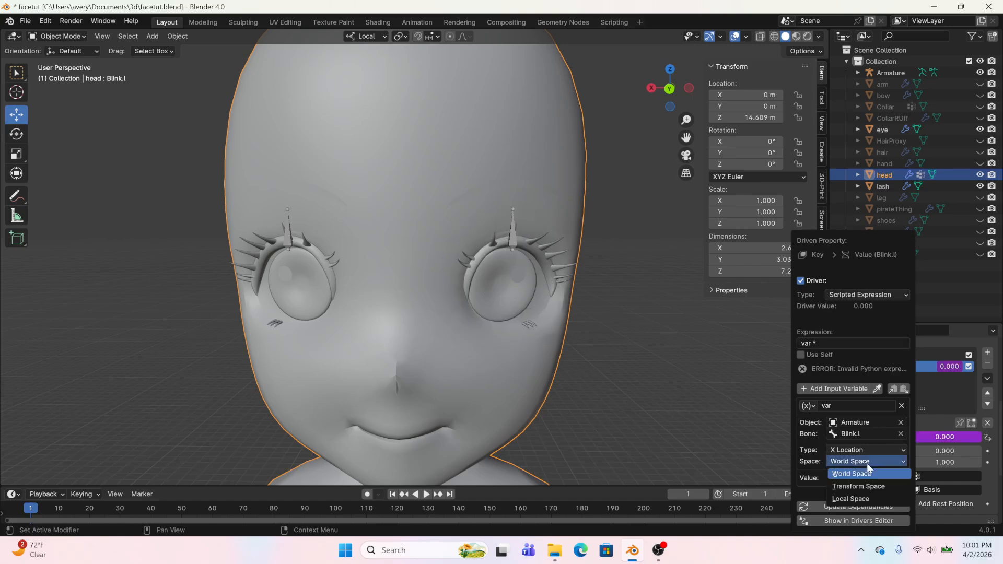
click(854, 498)
click(860, 450)
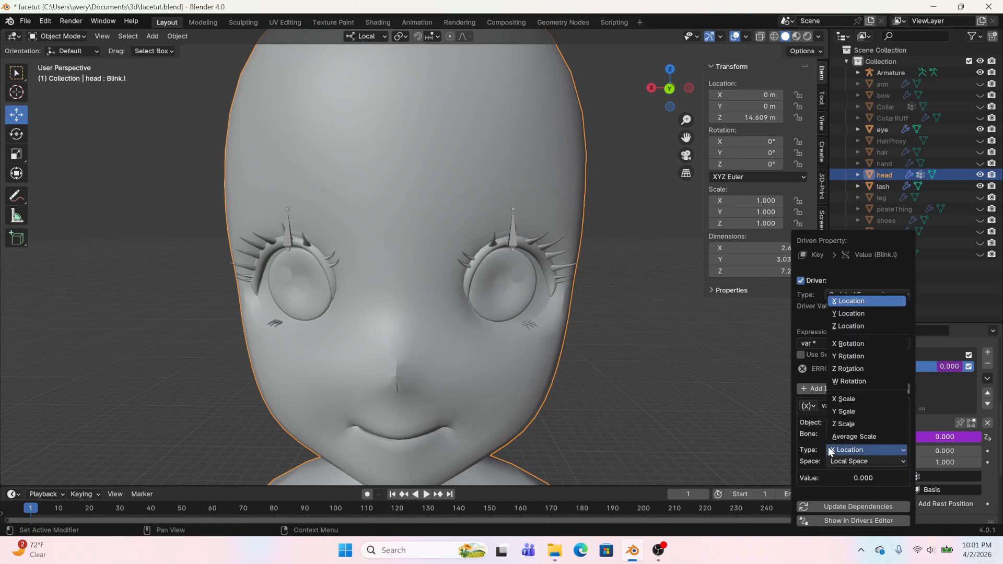
click(851, 318)
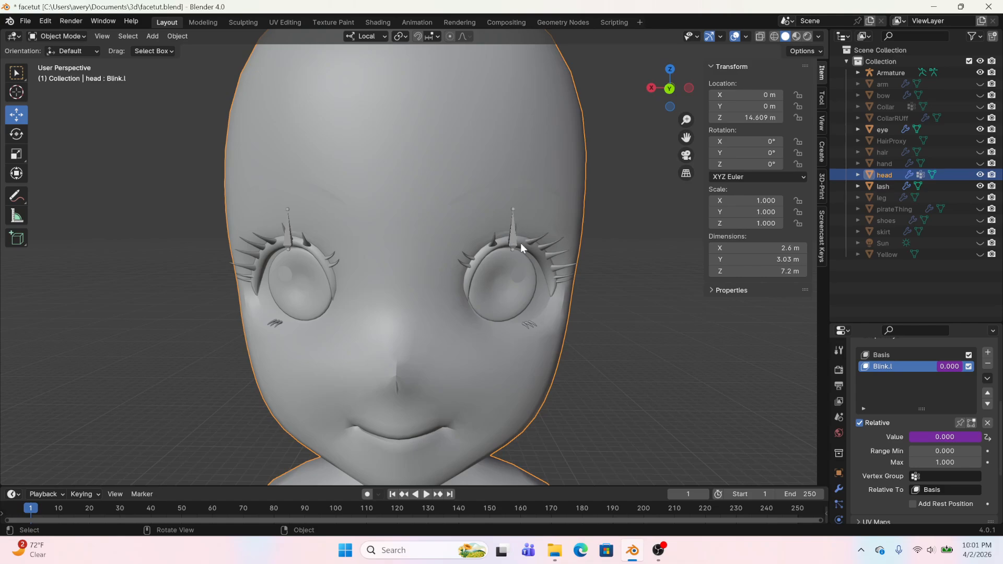
Reopen the driver on the head's Blink.l shape key and set its scripted expression to "var * -5"
right_click(948, 437)
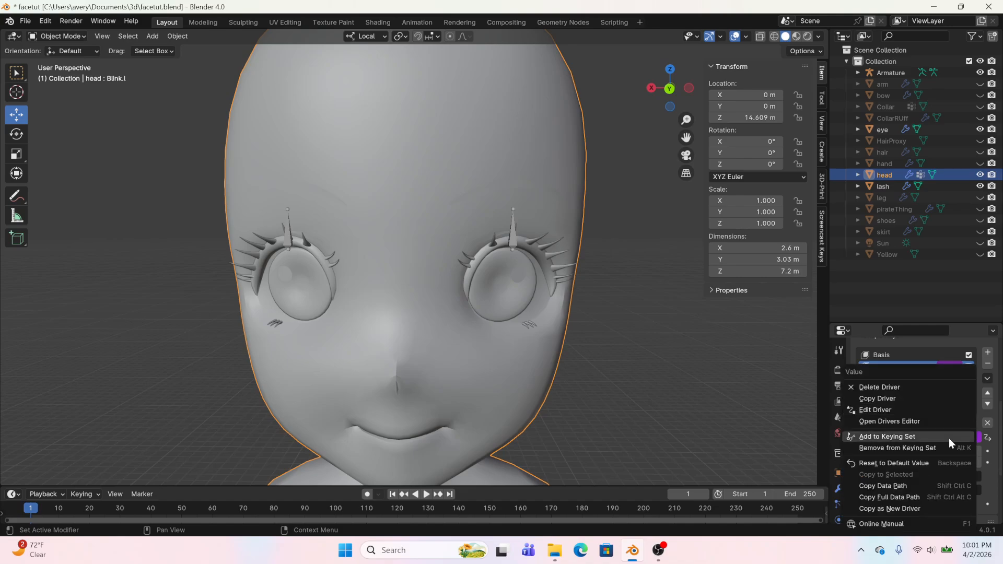
click(921, 412)
click(857, 343)
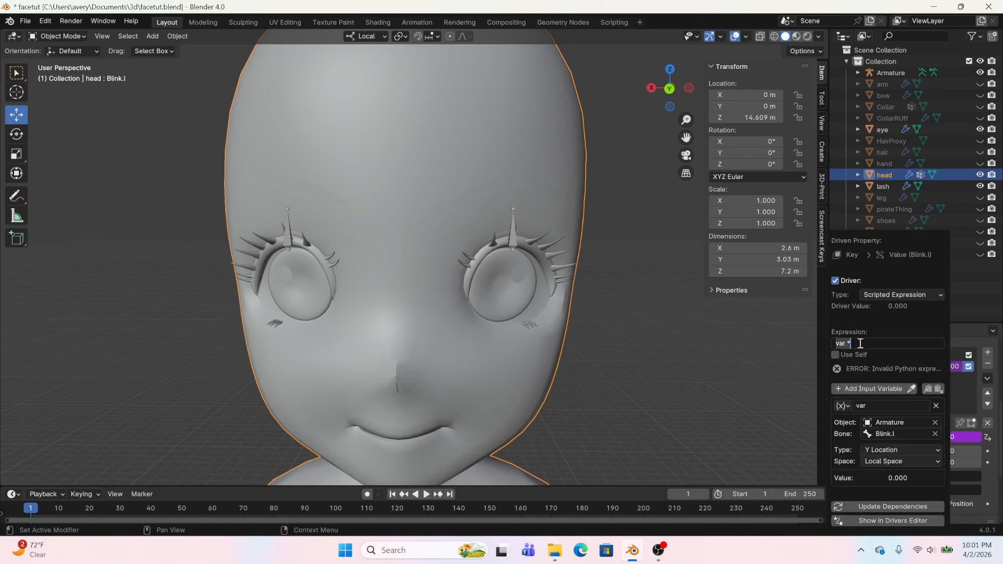
text(* -5)
key(Return)
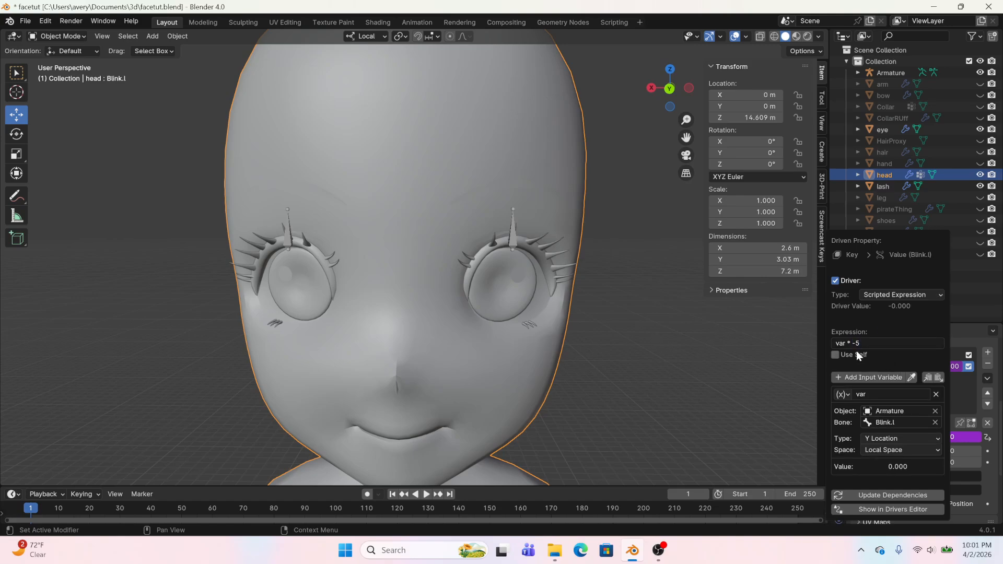
Test the blink by moving the Blink.l bone along its local Y axis in Pose Mode, and return to Object Mode
click(512, 239)
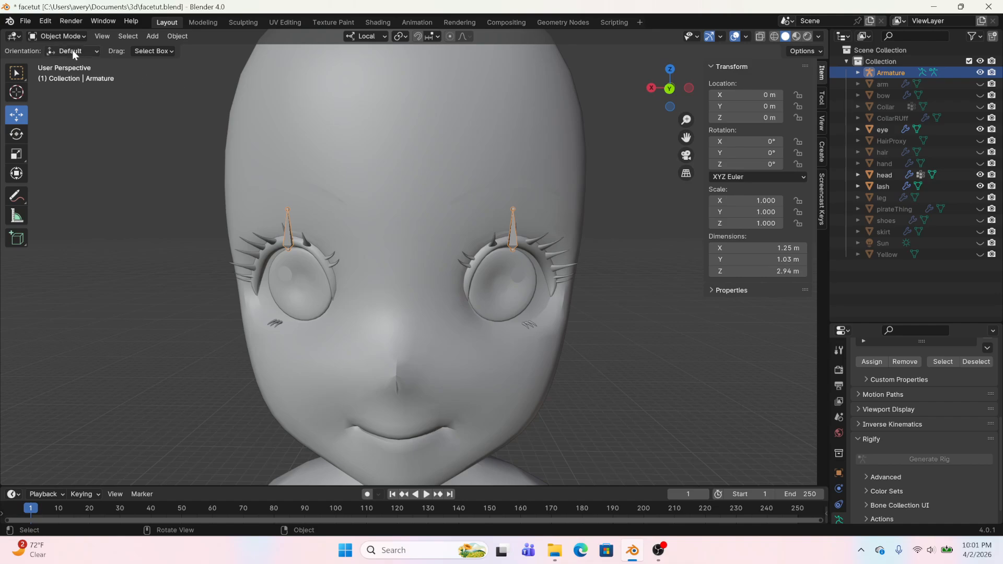
click(68, 37)
click(59, 75)
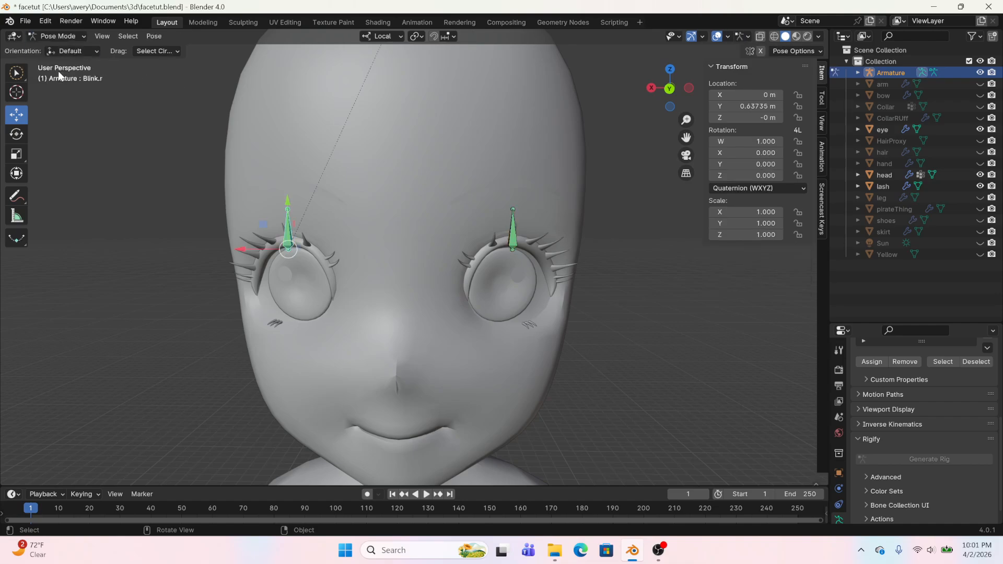
click(514, 228)
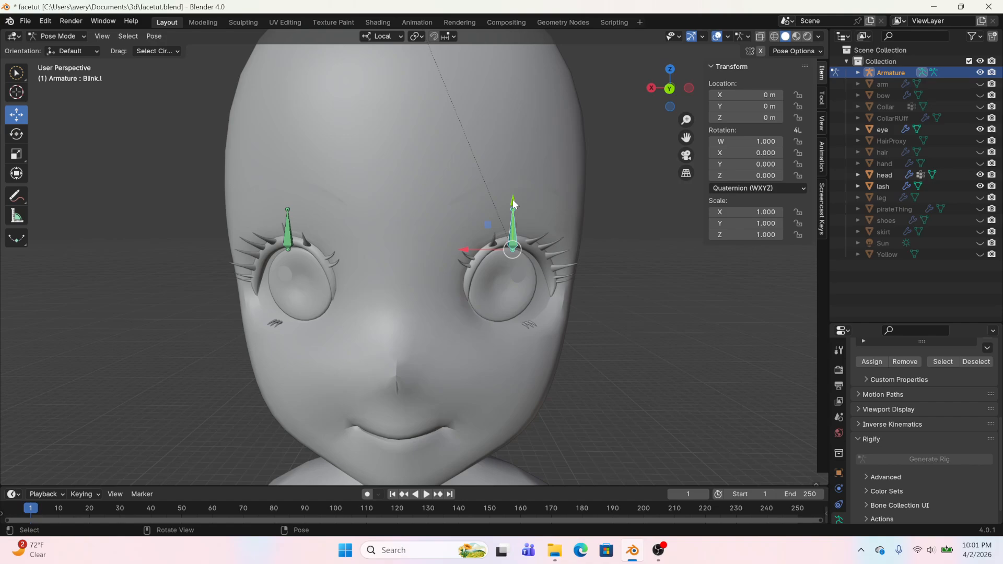
drag(513, 203, 511, 249)
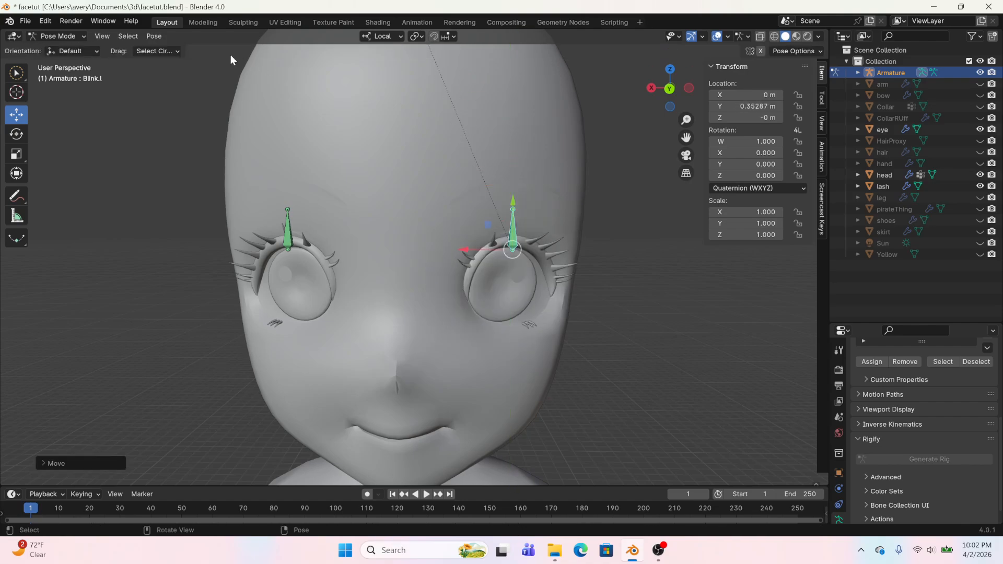
click(64, 36)
click(67, 45)
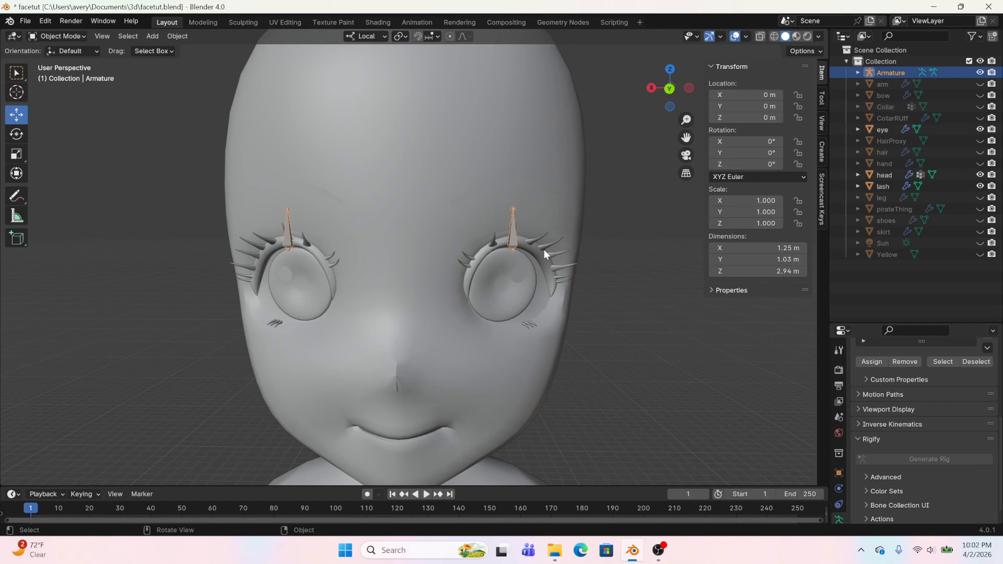
Copy the driver from the head's Blink.l shape key and paste it onto the value of the lash object's Key 1
click(514, 355)
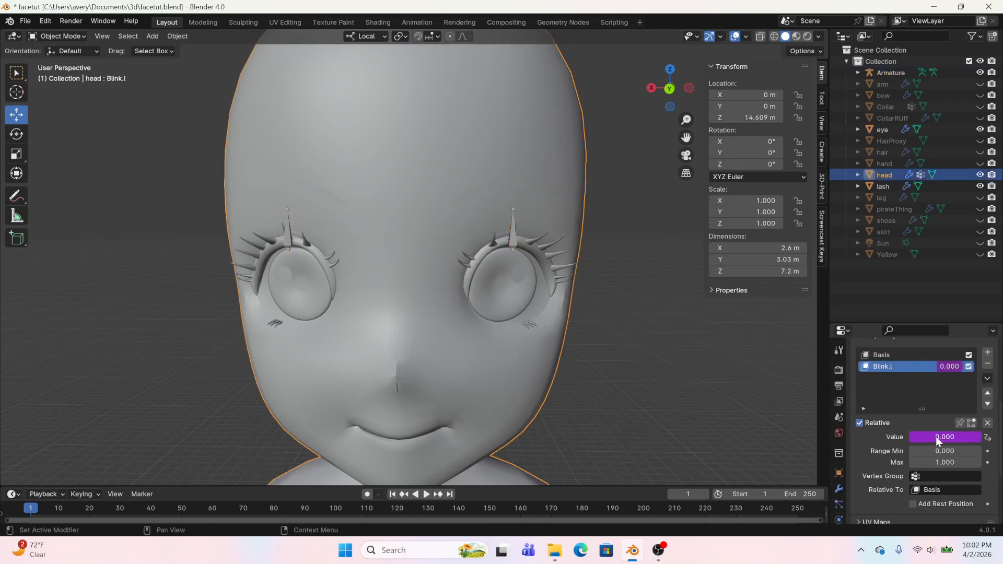
right_click(922, 435)
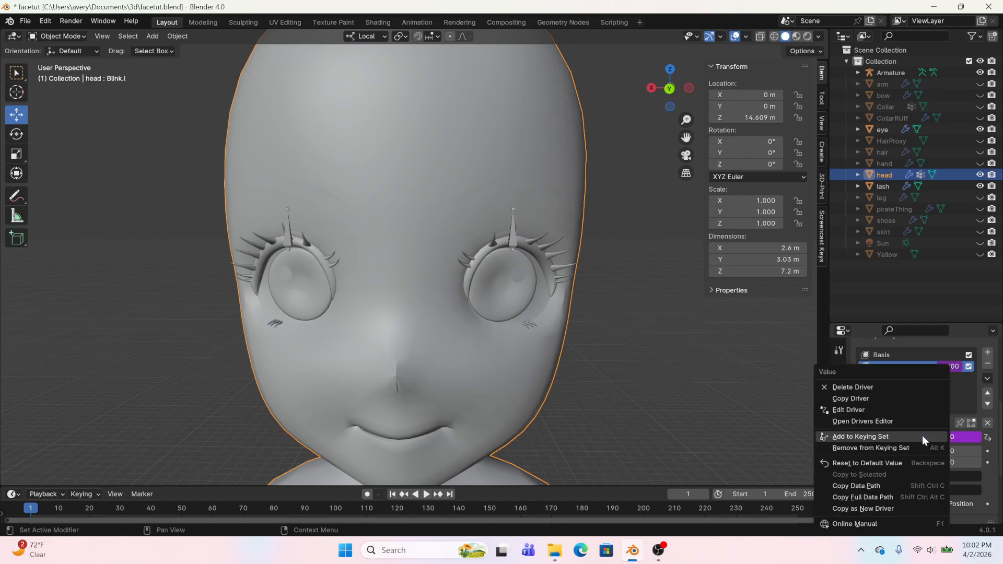
click(878, 398)
click(534, 249)
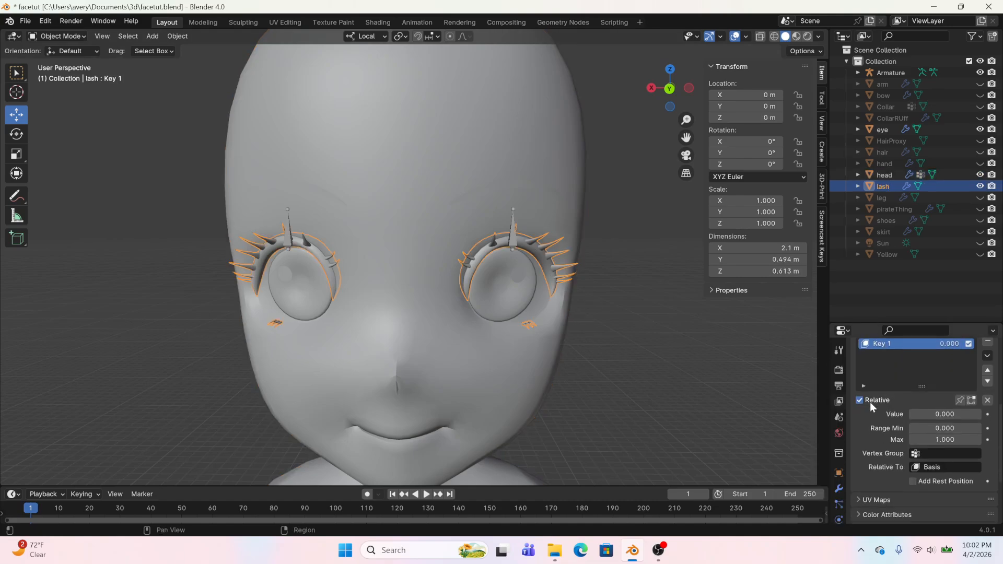
right_click(941, 416)
click(920, 410)
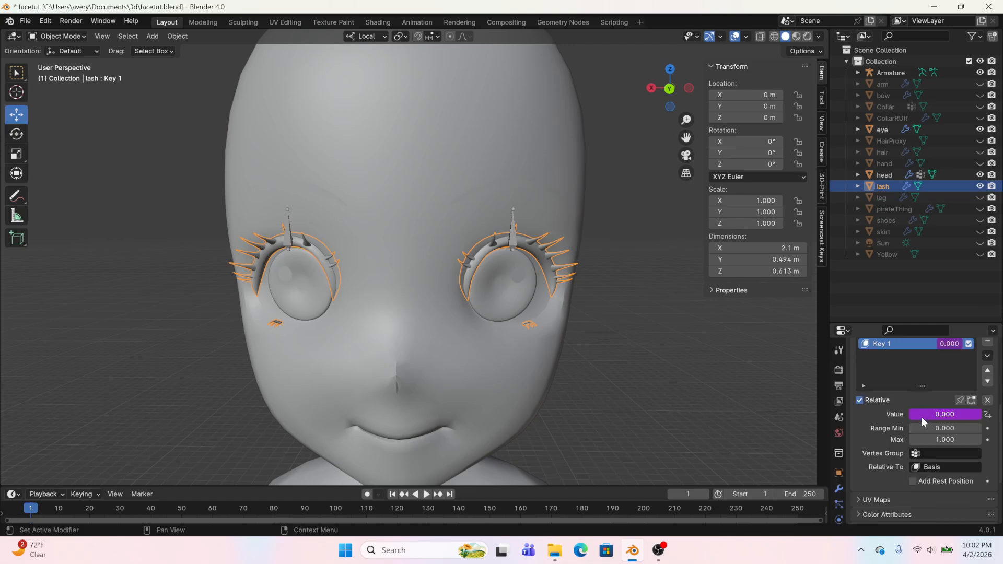
In Pose Mode, lower the Blink.l bone to about -0.21 m on its local Y to close the eye, and return to Object Mode
click(514, 236)
click(73, 36)
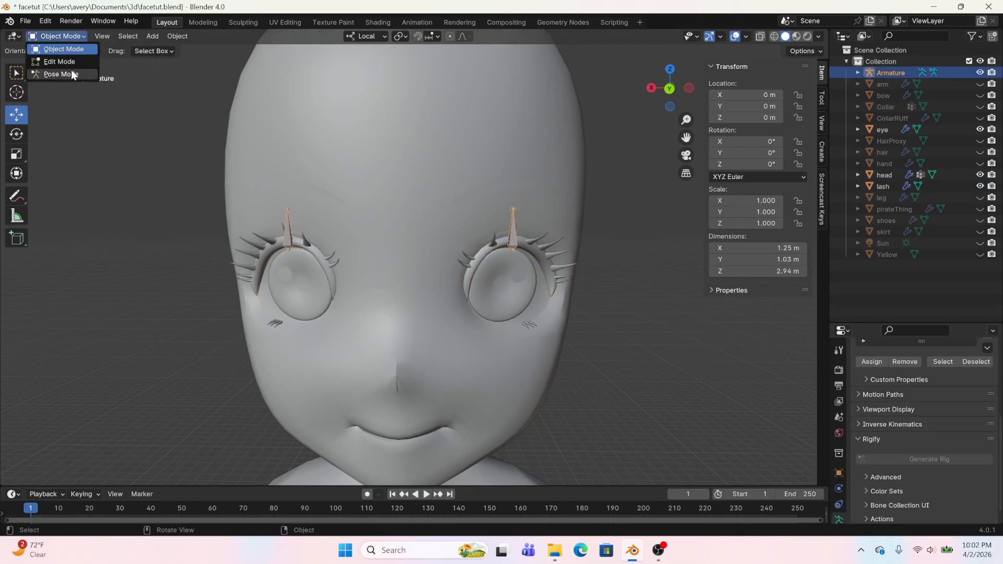
click(58, 78)
drag(512, 203, 484, 159)
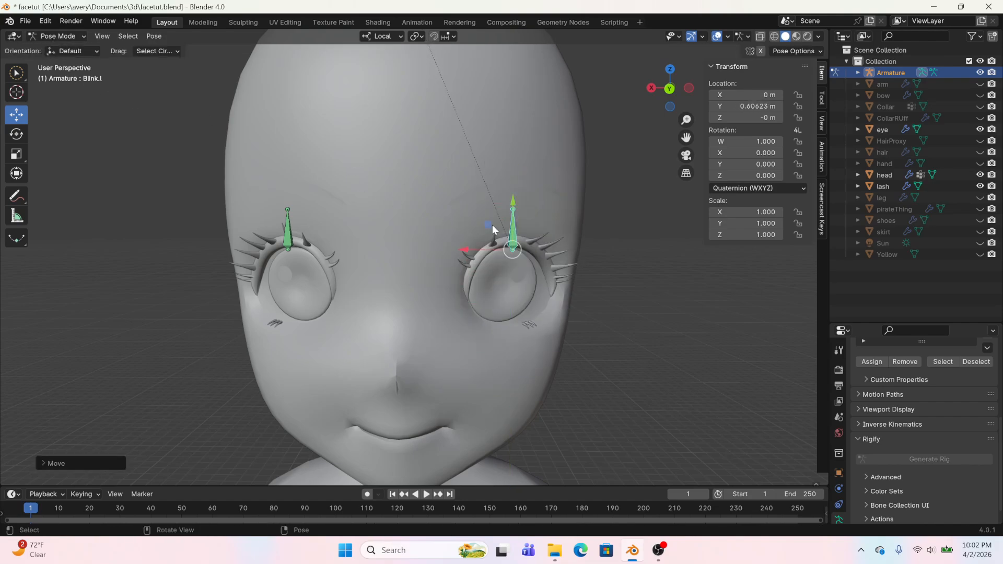
drag(512, 207, 511, 357)
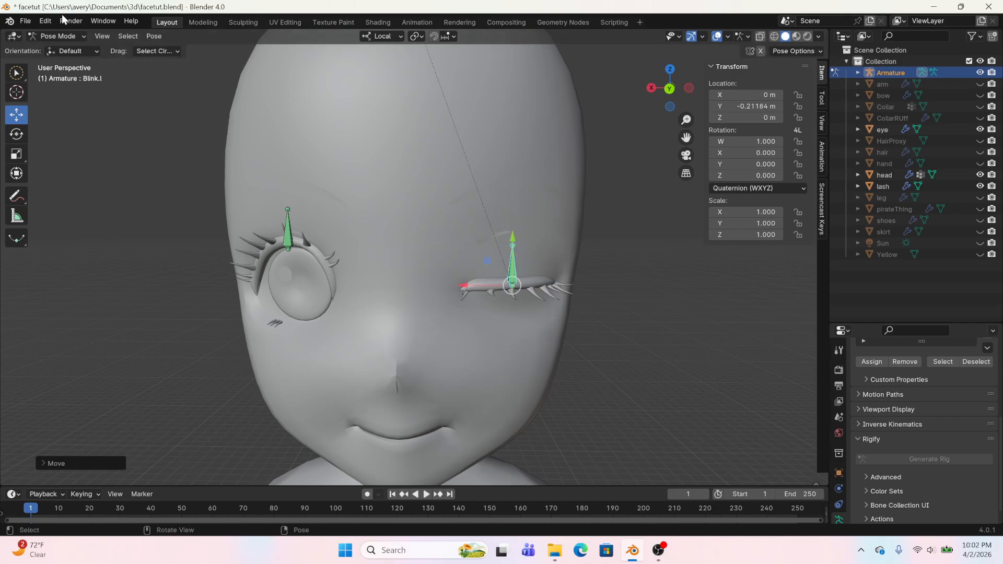
click(56, 35)
click(52, 47)
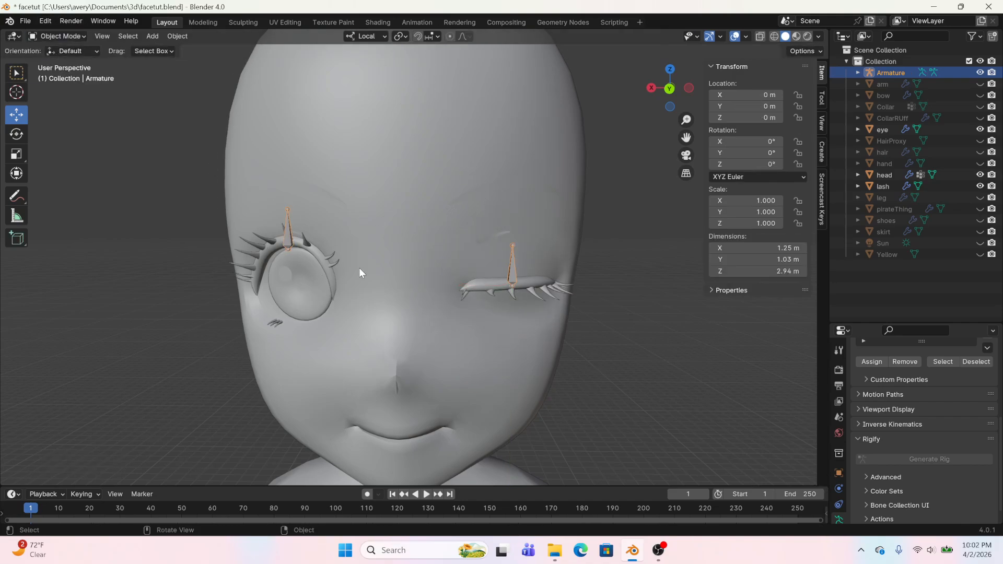
Create a new shape key on the head from the current shape mix
click(466, 216)
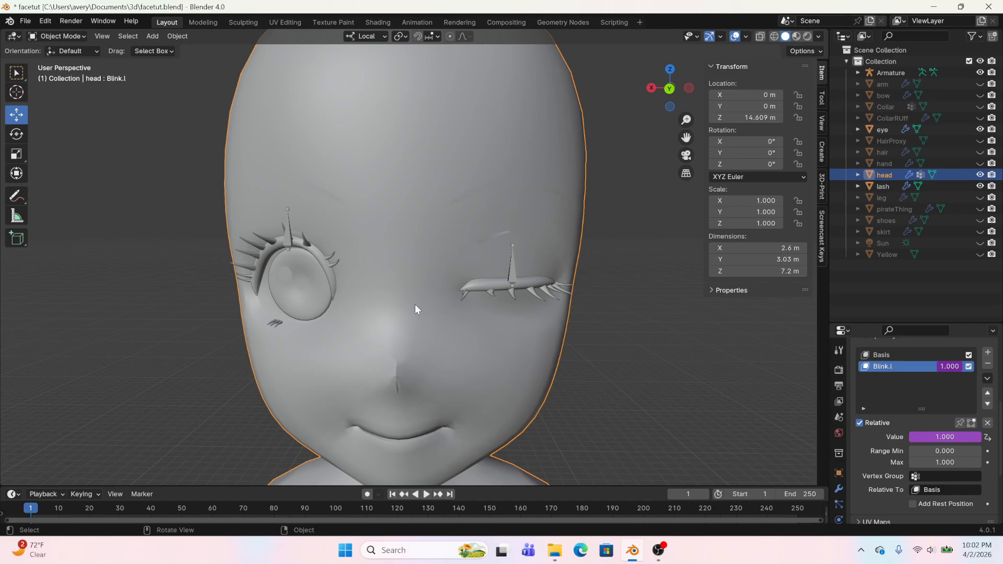
click(987, 379)
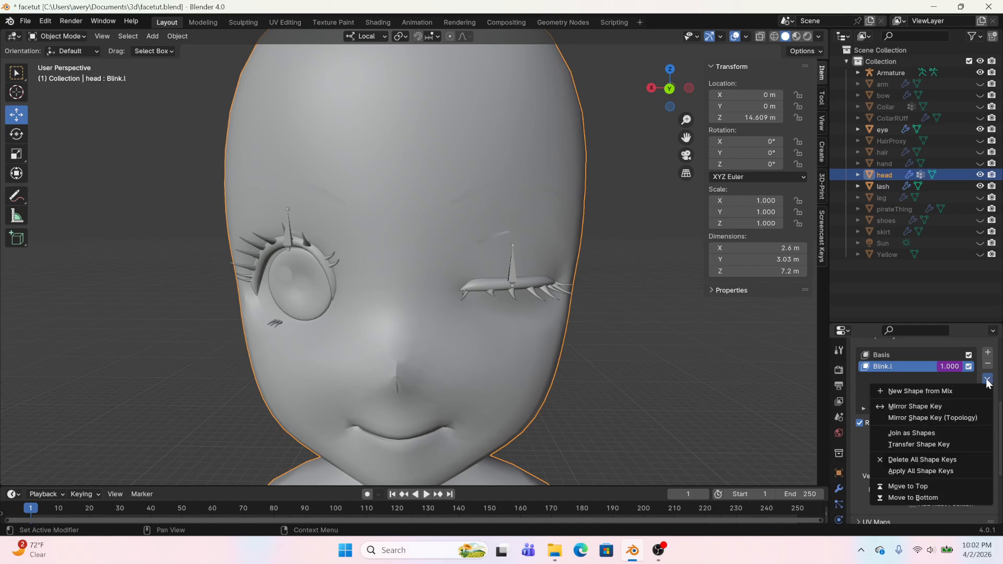
click(943, 392)
mouse_move(928, 436)
mouse_down()
mouse_move(980, 437)
mouse_move(909, 437)
mouse_up()
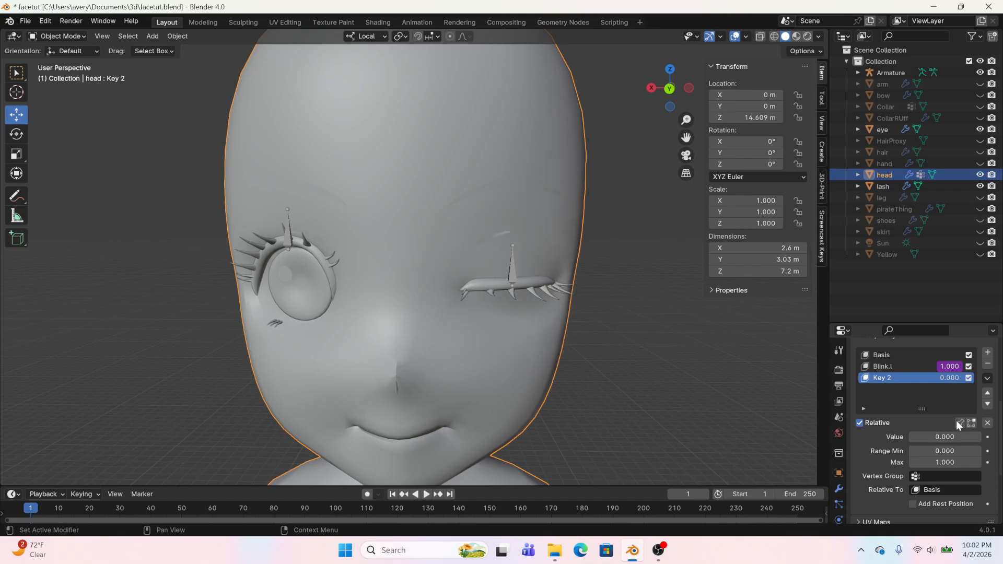
Mirror the head's new shape key to the opposite eye and rename it as Blink.r
click(987, 378)
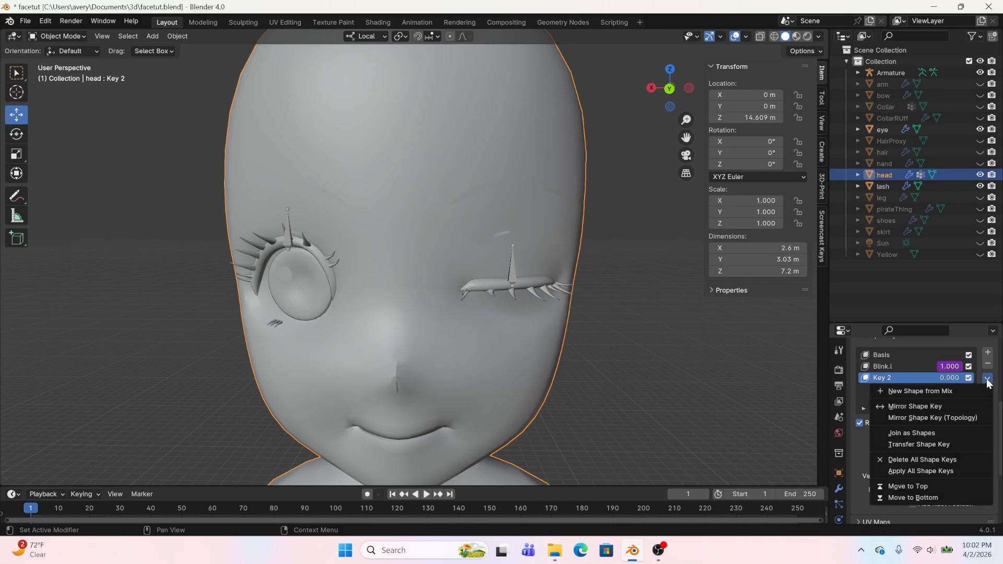
click(943, 406)
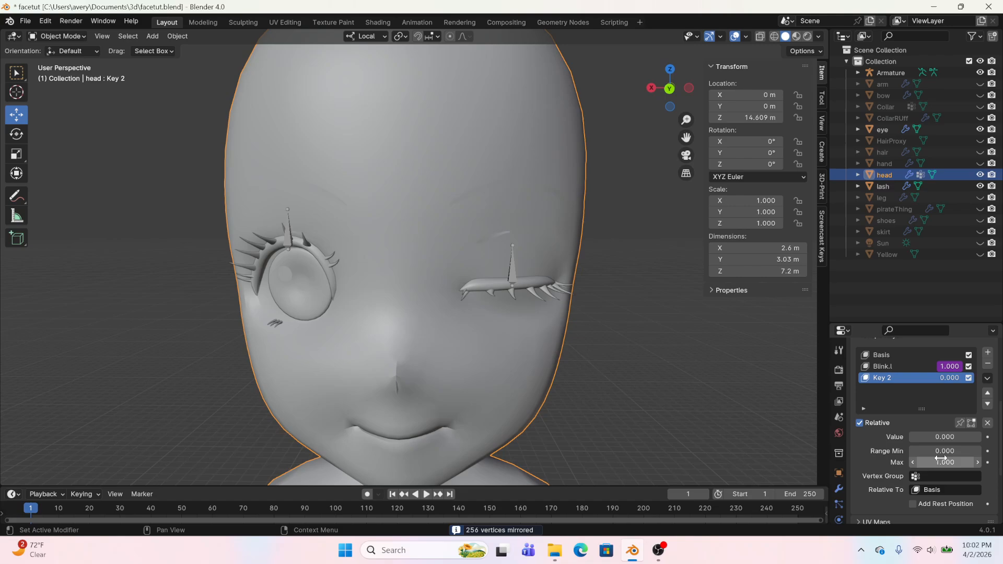
drag(946, 441, 907, 436)
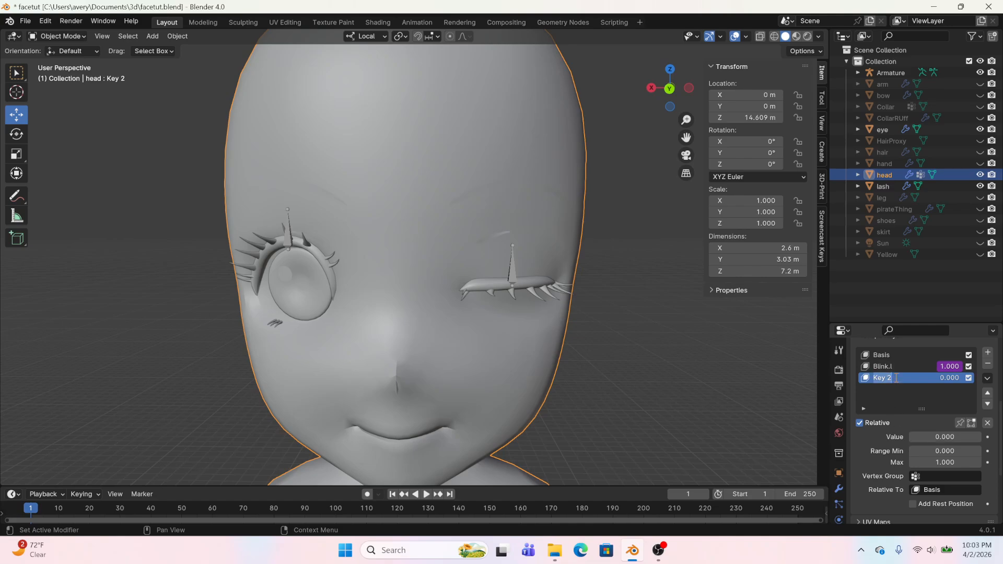
text(Blink.r)
key(Return)
Copy the driver of the head's Blink.l shape key and paste it onto the value of Blink.r
right_click(955, 366)
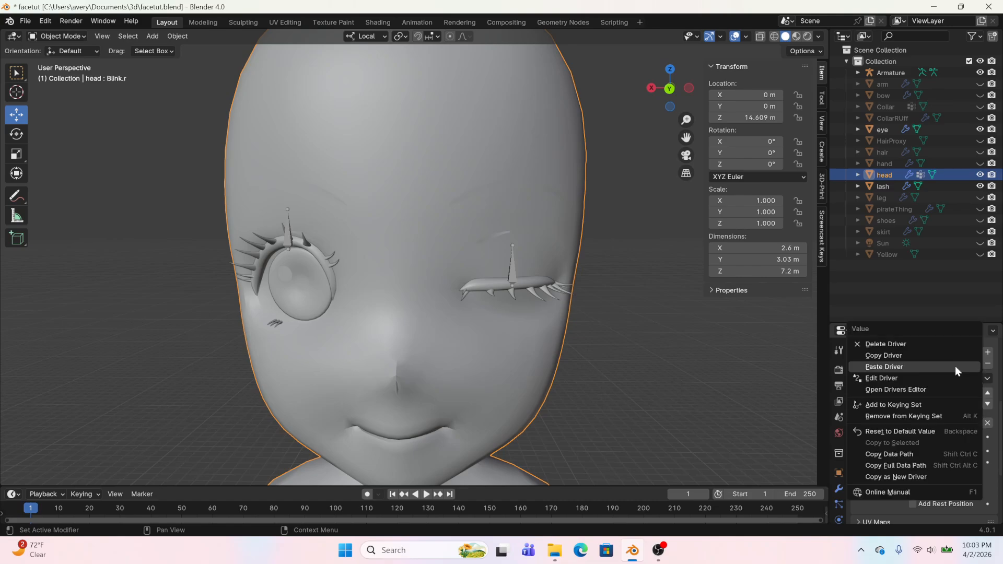
click(922, 356)
right_click(936, 431)
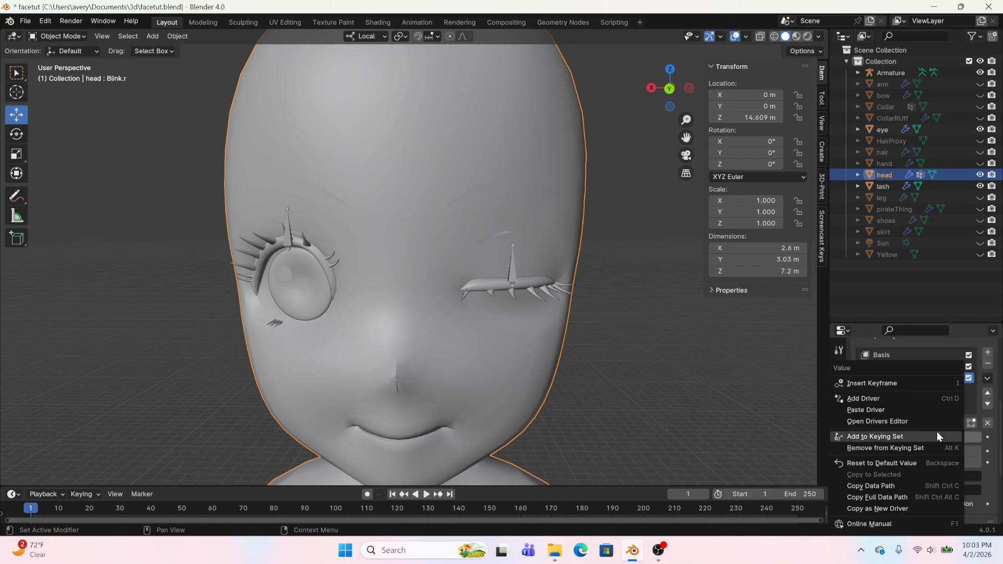
click(916, 412)
Edit the head's Blink.r driver so its variable reads from the Blink.r bone
right_click(928, 433)
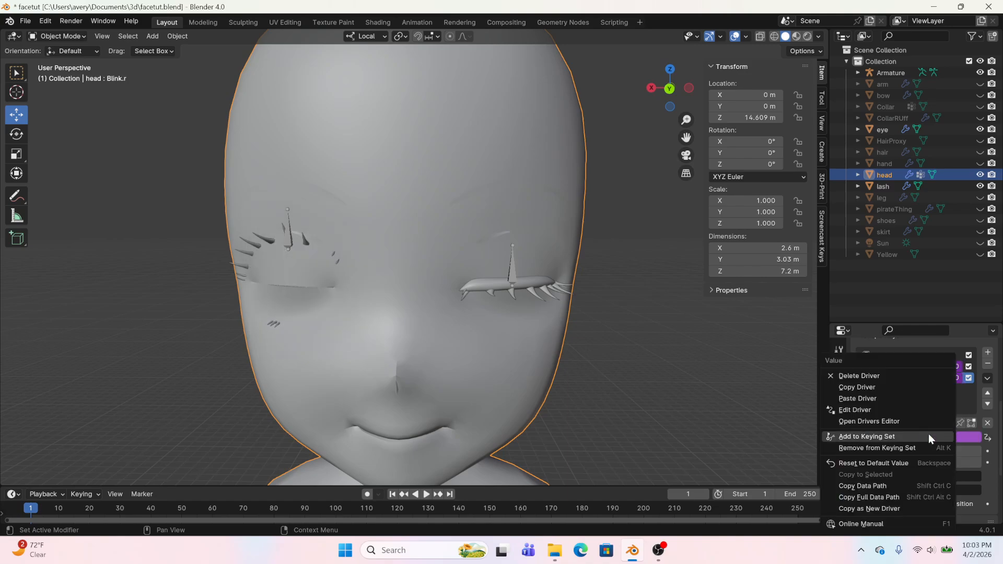
click(878, 411)
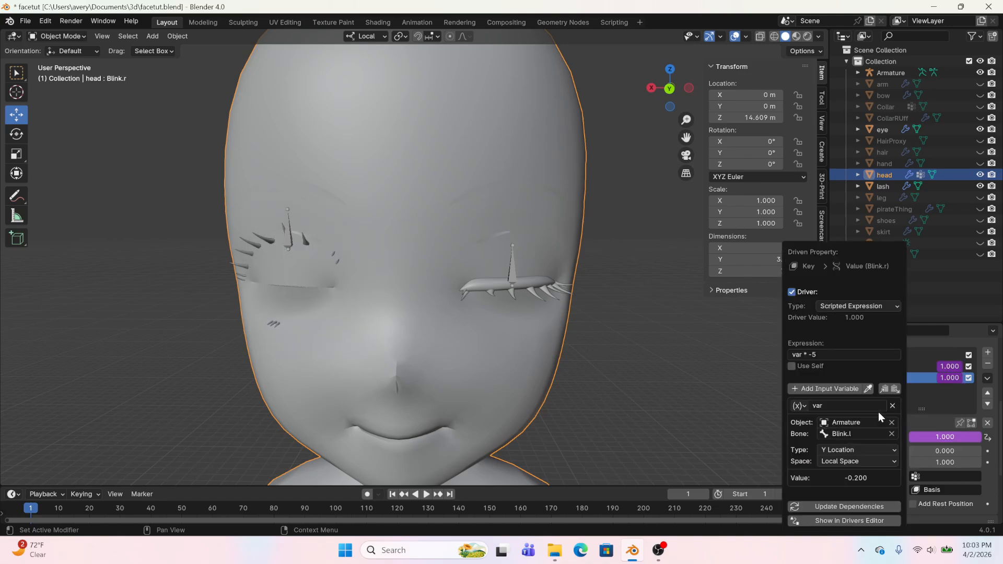
click(857, 435)
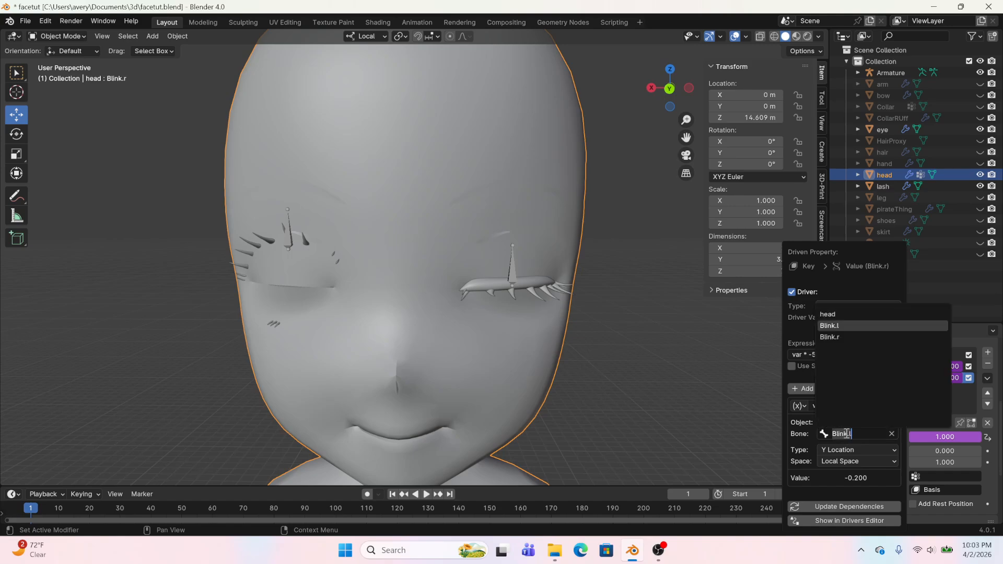
click(831, 337)
Create a mirrored shape key from the current mix on the lash object and give its value a copy of the head's Blink.r driver
right_click(949, 433)
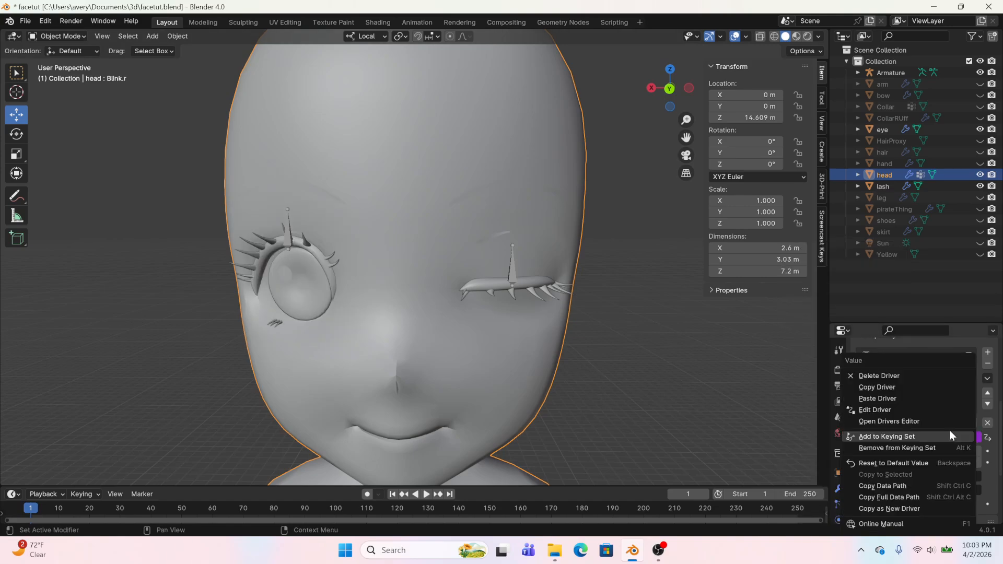
click(885, 389)
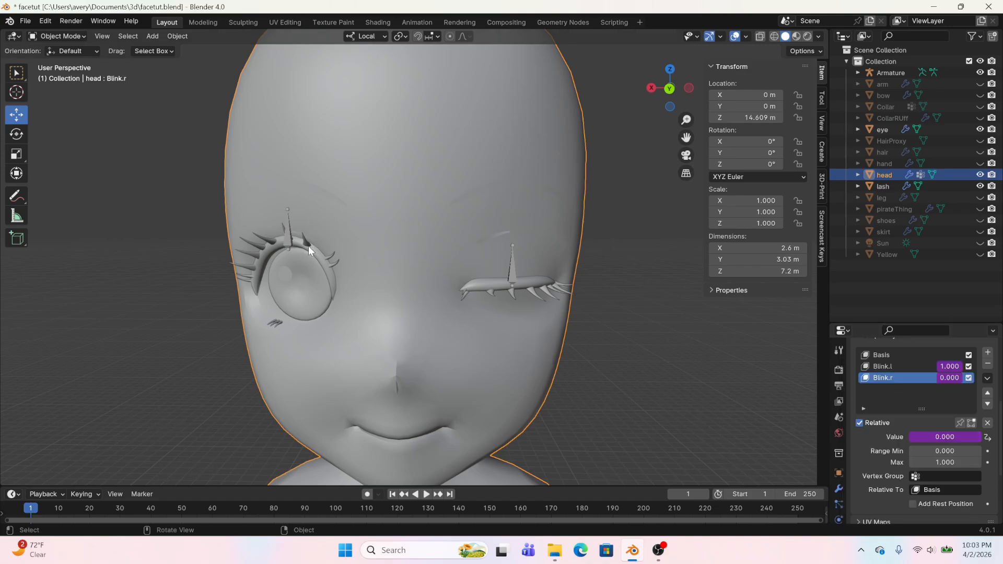
click(308, 246)
click(987, 355)
click(940, 370)
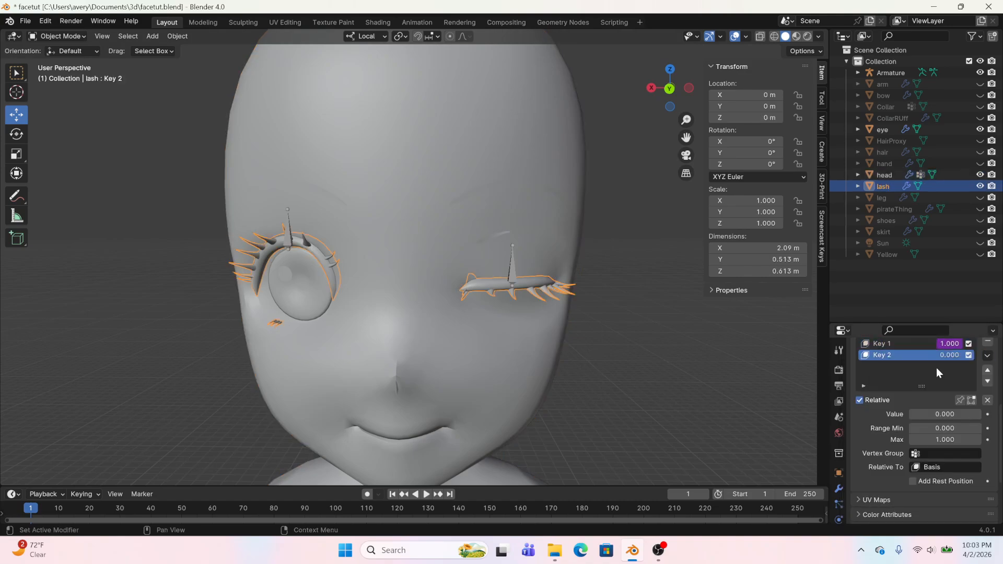
click(987, 355)
click(945, 383)
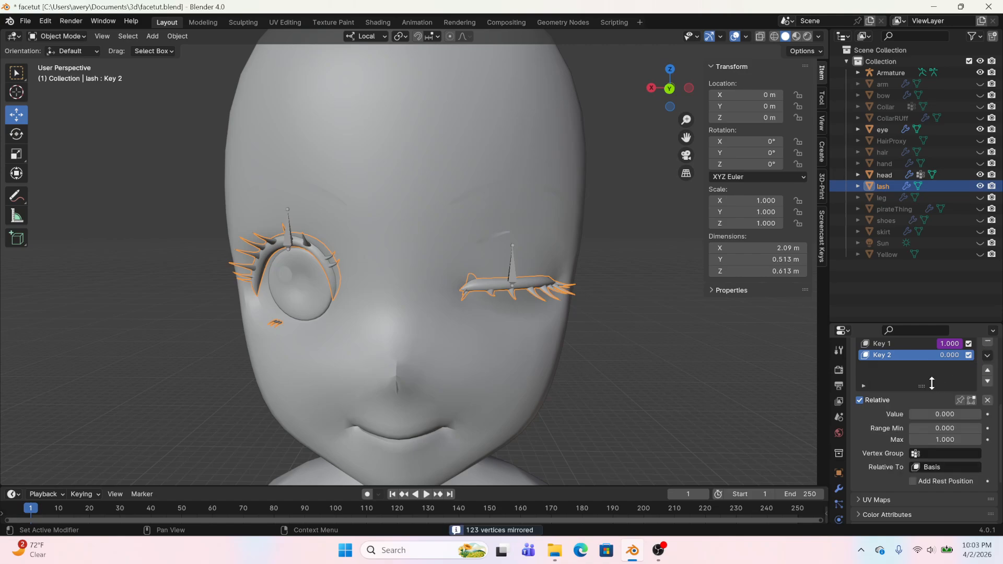
right_click(929, 412)
click(940, 424)
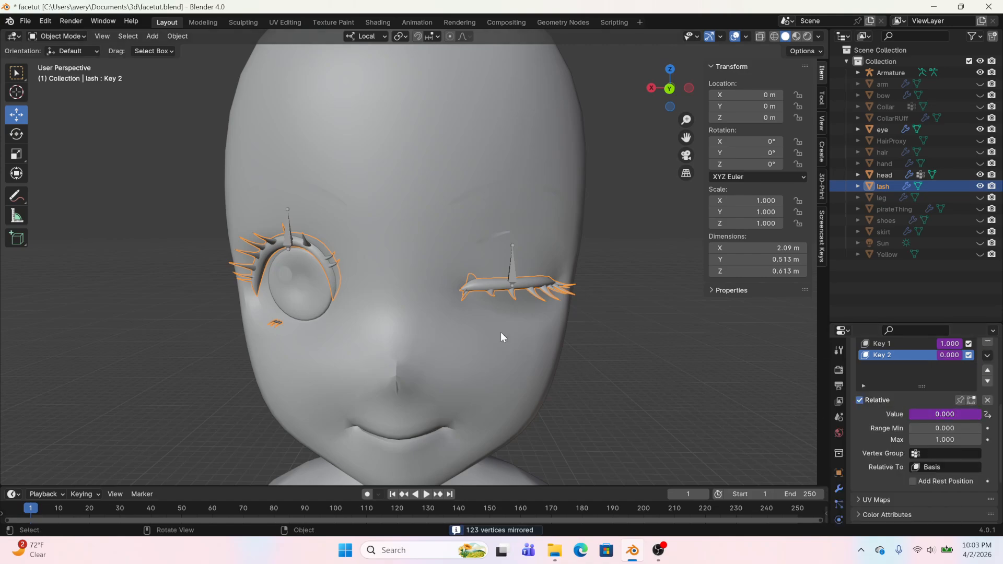
Rename the lash object's Key 1 shape key as Blink.l
scroll(888, 389, up, 3)
click(891, 392)
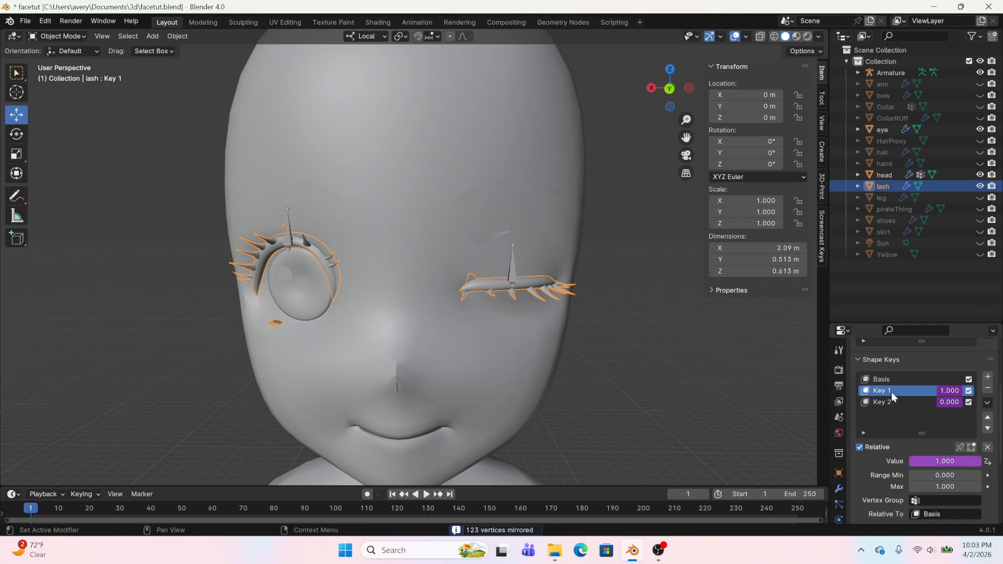
double_click(891, 392)
text(Blink.l)
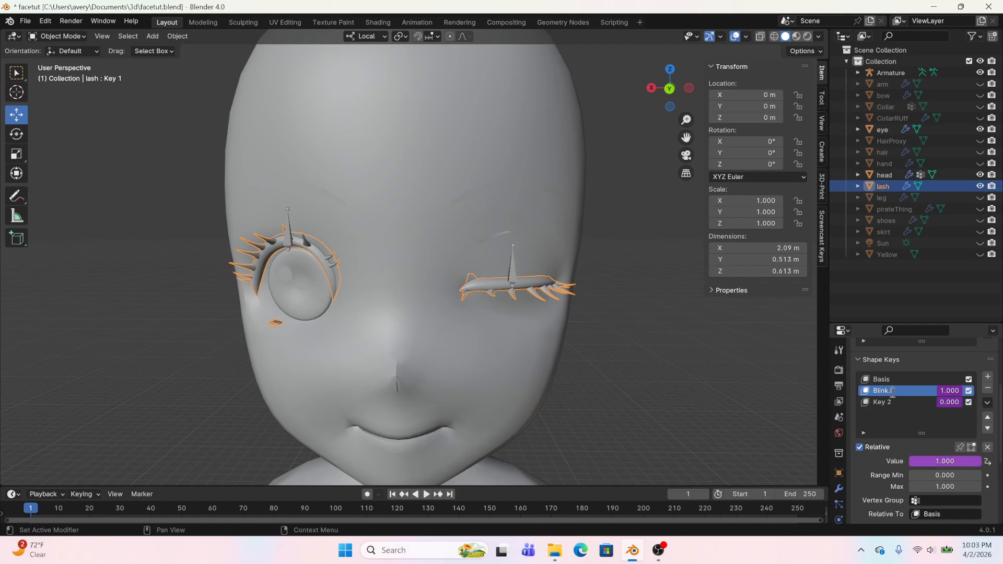
key(Return)
Rename the lash object's Key 2 shape key as Blink.r
click(883, 405)
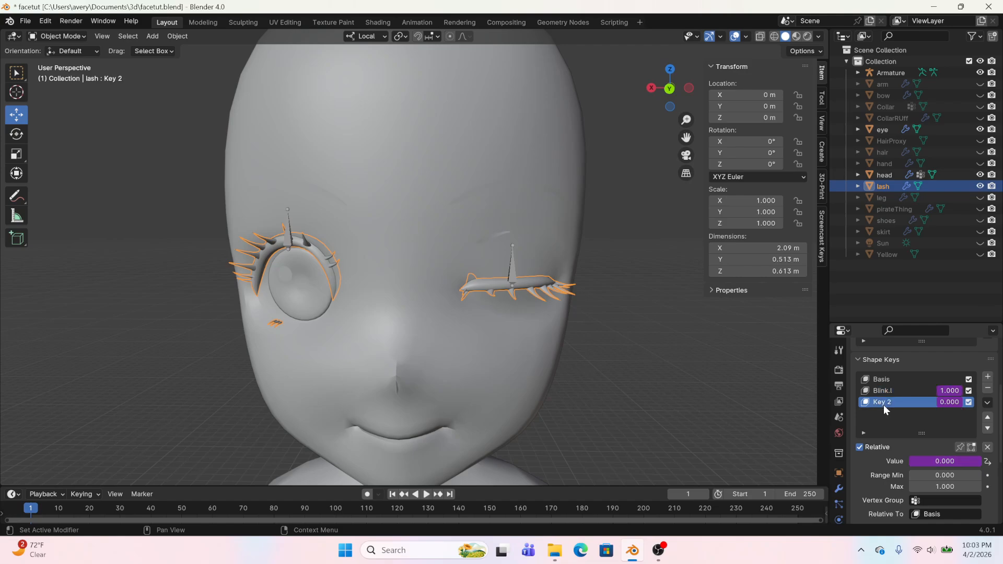
right_click(882, 405)
click(903, 427)
double_click(883, 402)
text(Blink.r)
key(Return)
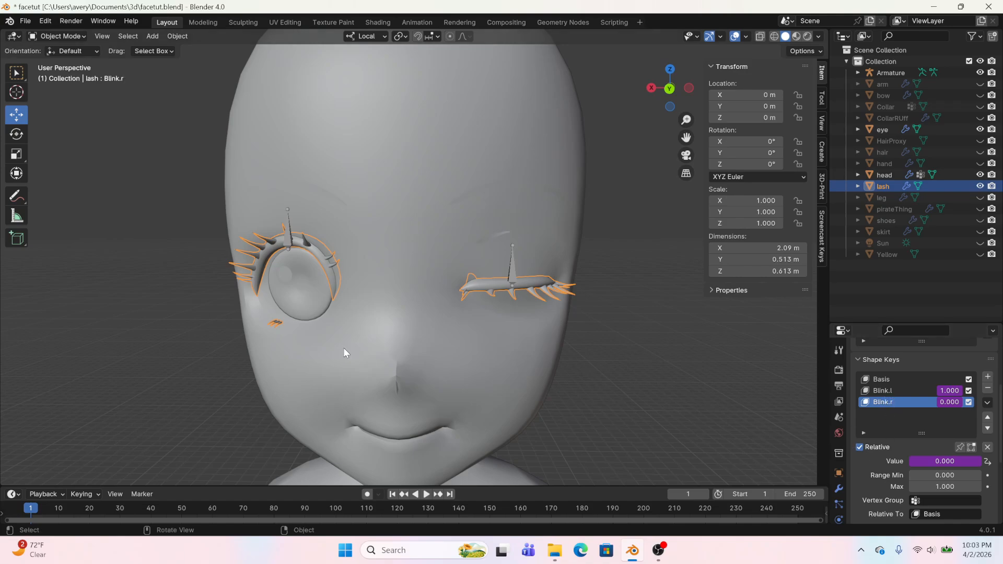
Try moving the Blink.r bone in Pose Mode to test the right blink, and clear the location of all bones
click(287, 236)
click(61, 36)
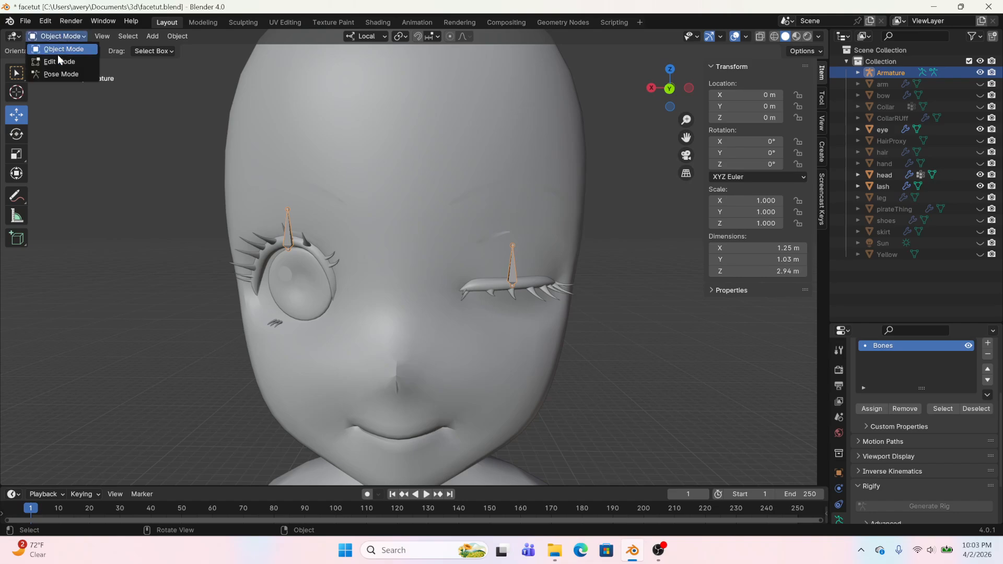
click(57, 71)
click(286, 219)
drag(287, 219, 300, 236)
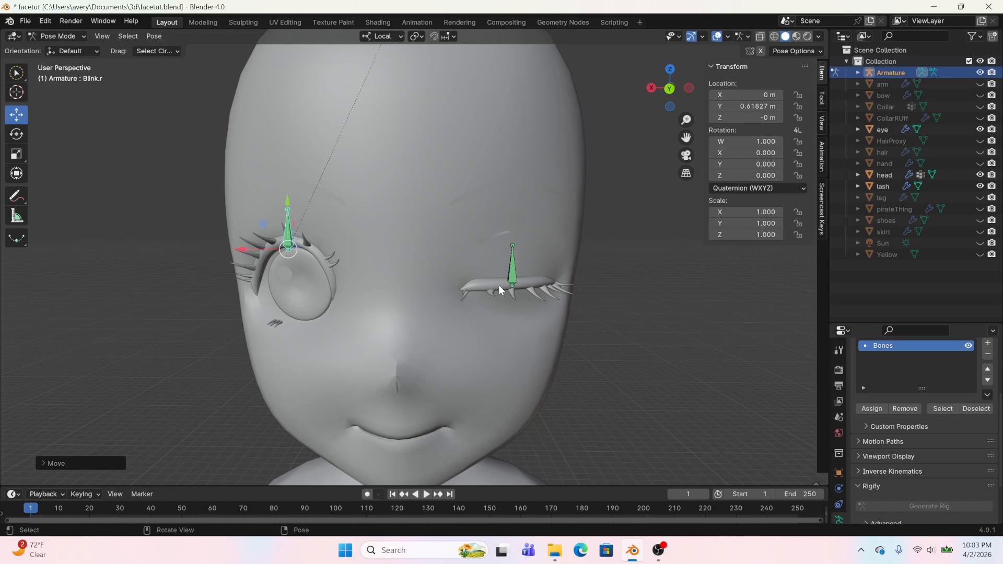
key(a)
key(alt+g)
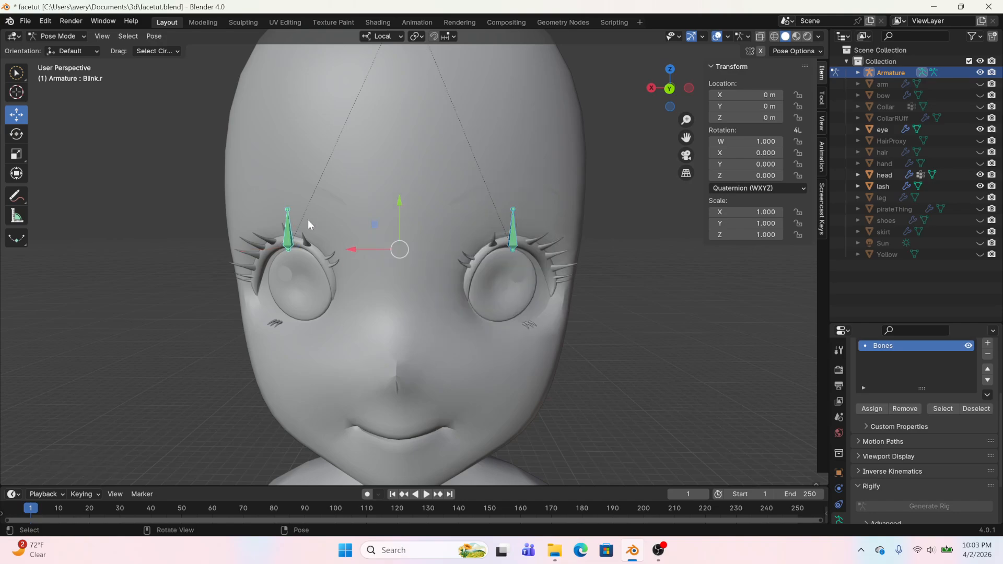
key(alt+a)
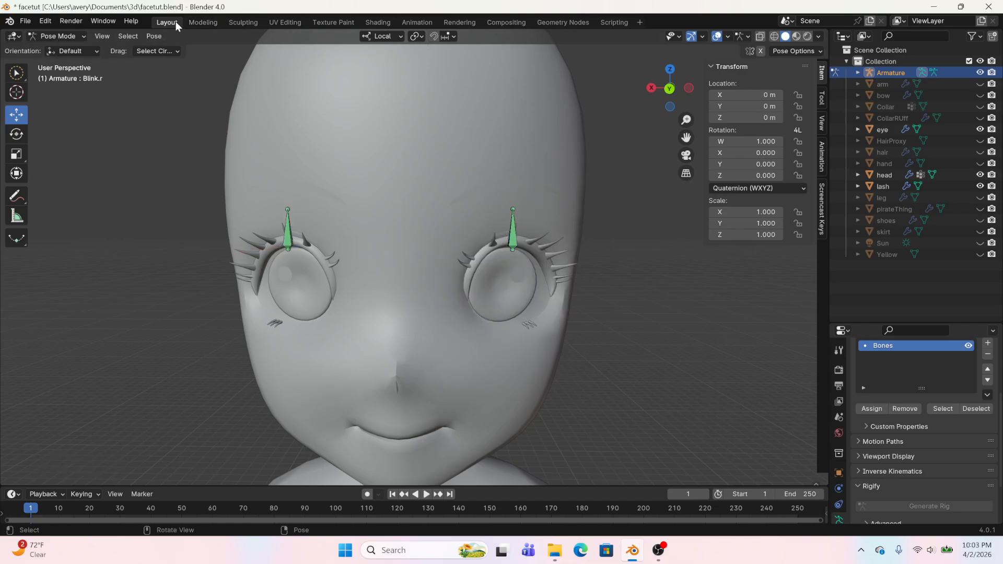
Hide the large head bone while editing the armature
click(190, 21)
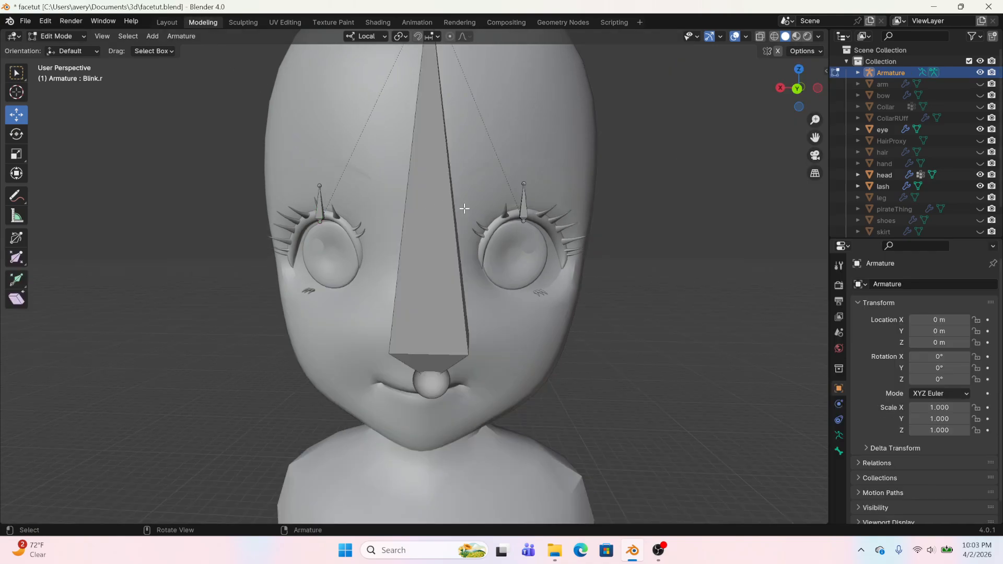
click(524, 214)
click(449, 238)
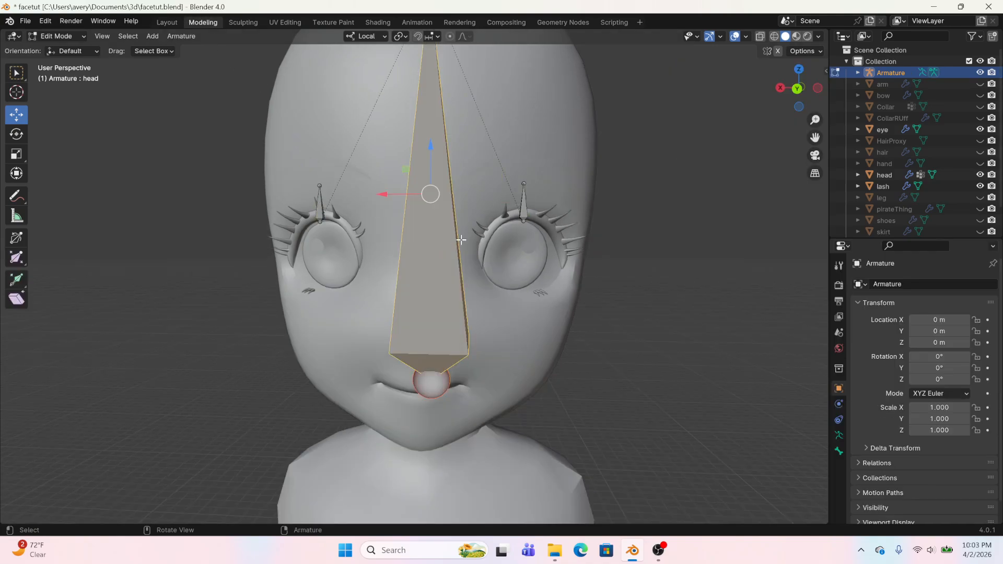
key(h)
Duplicate both blink bones and move the copies down in front of the eyes
click(524, 207)
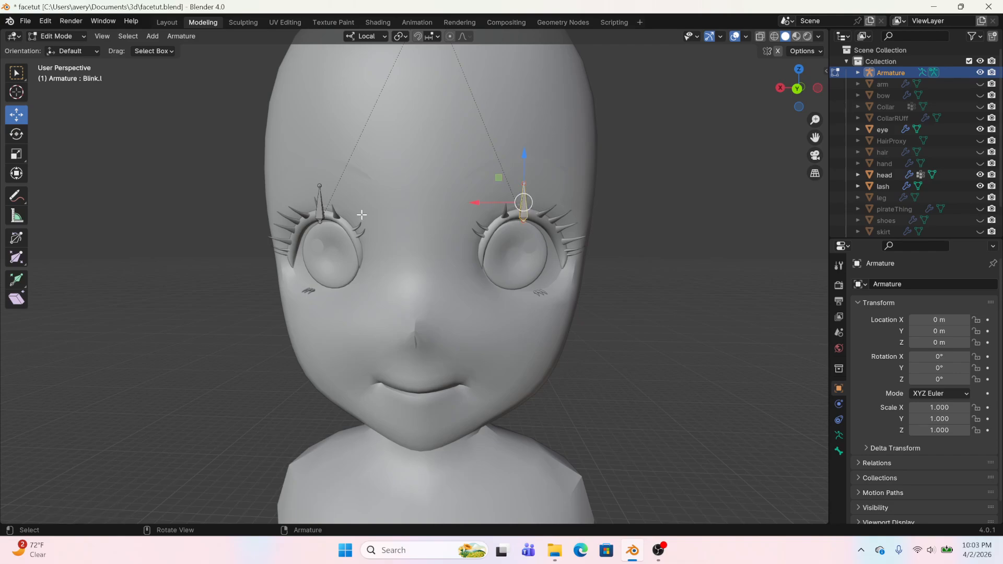
shift+click(320, 202)
key(shift+d)
right_click(433, 183)
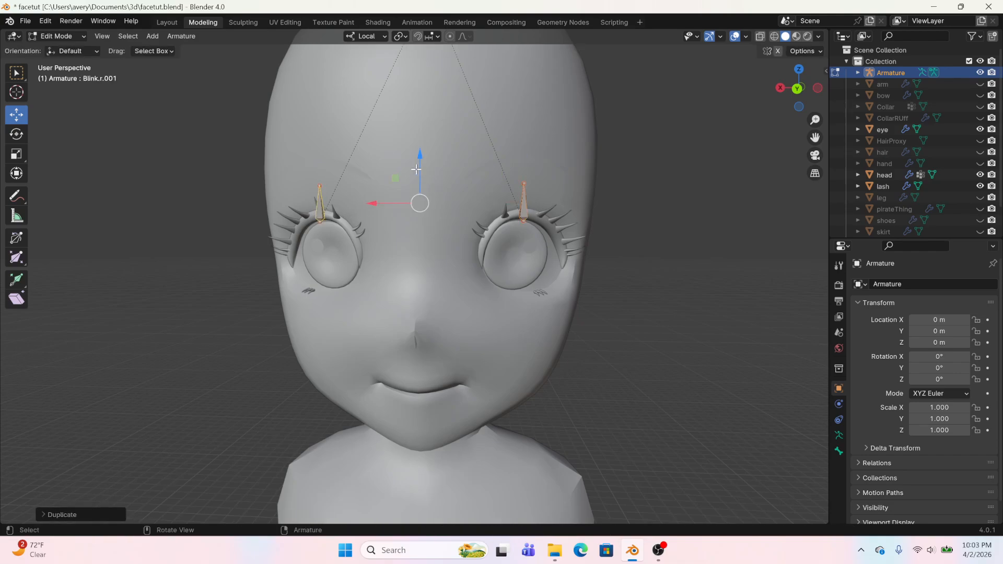
drag(416, 171, 413, 216)
middle_drag(615, 260, 511, 270)
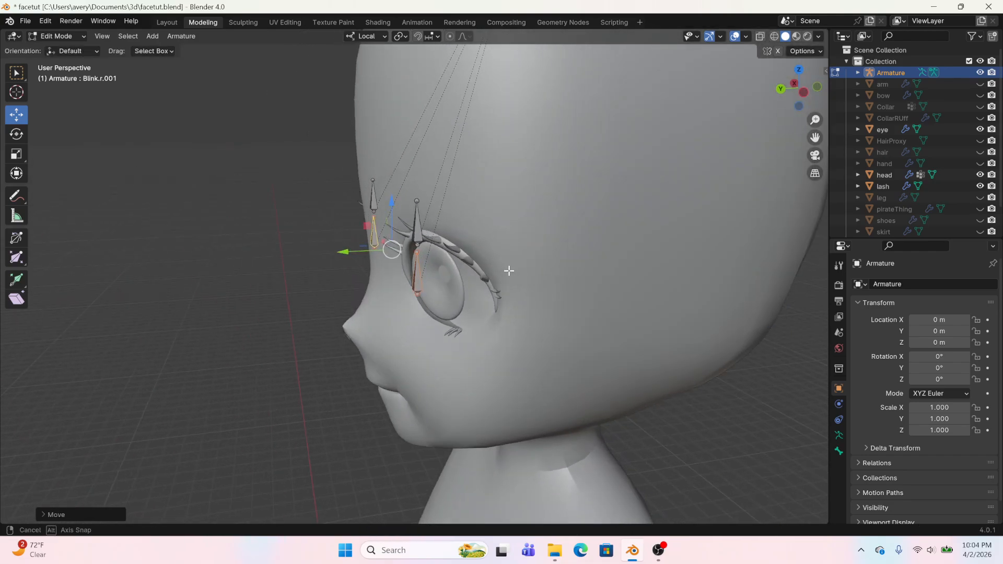
middle_drag(367, 275, 478, 290)
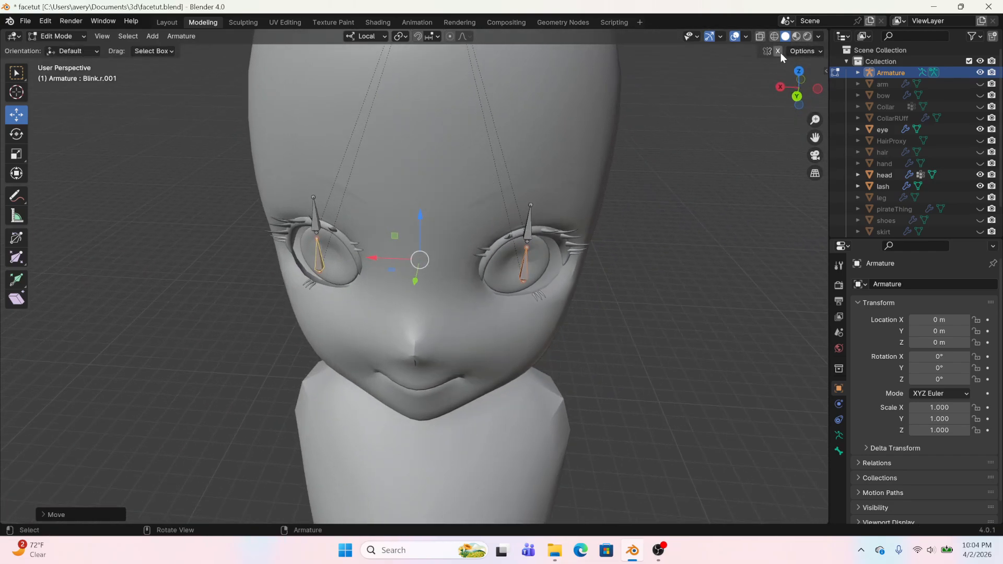
With X-axis mirroring enabled, move the duplicated left bone inward and adjust it to sit over the centre of the eye
click(528, 272)
mouse_move(501, 265)
mouse_down()
mouse_move(492, 264)
mouse_move(520, 264)
mouse_up()
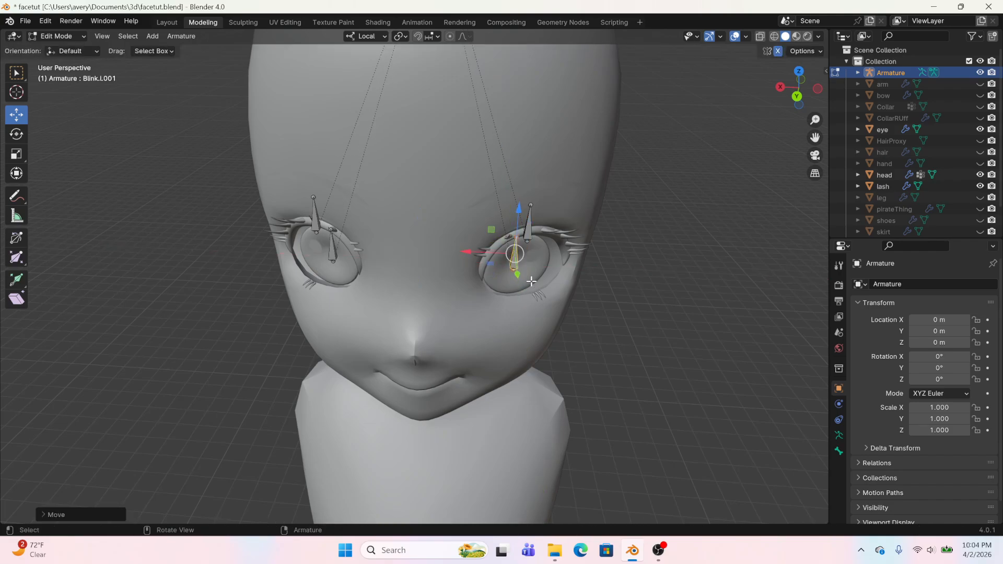
middle_drag(520, 265, 495, 254)
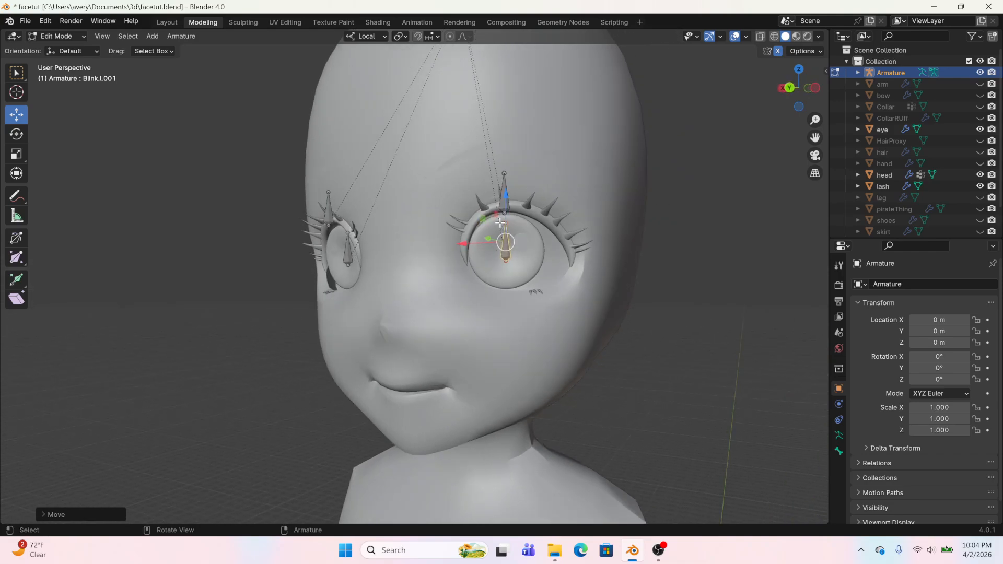
drag(504, 211, 501, 206)
mouse_move(346, 285)
middle_down()
mouse_move(521, 289)
mouse_move(358, 294)
middle_up()
click(67, 36)
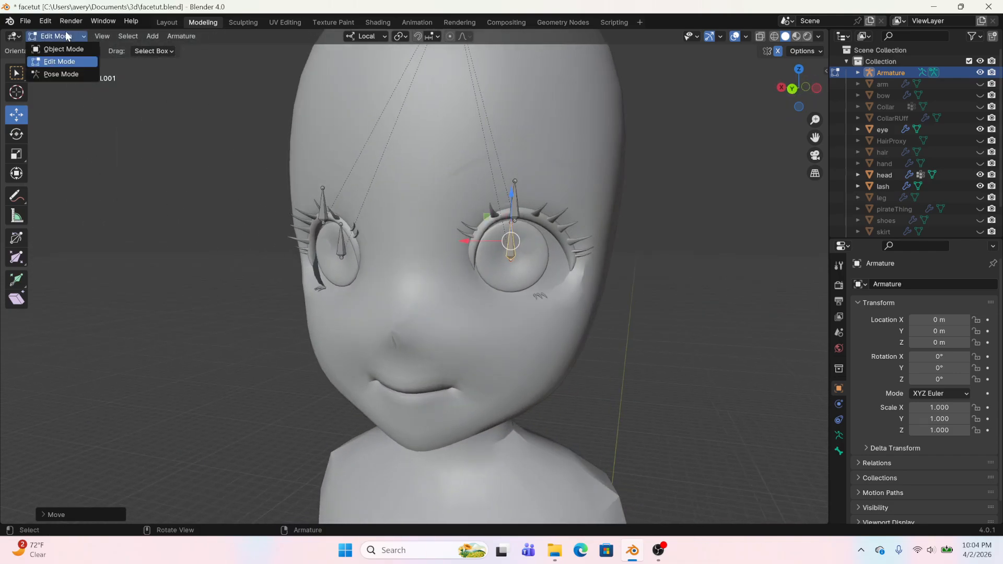
Rename the duplicated Blink.l.001 bone as the left eye bone
click(839, 450)
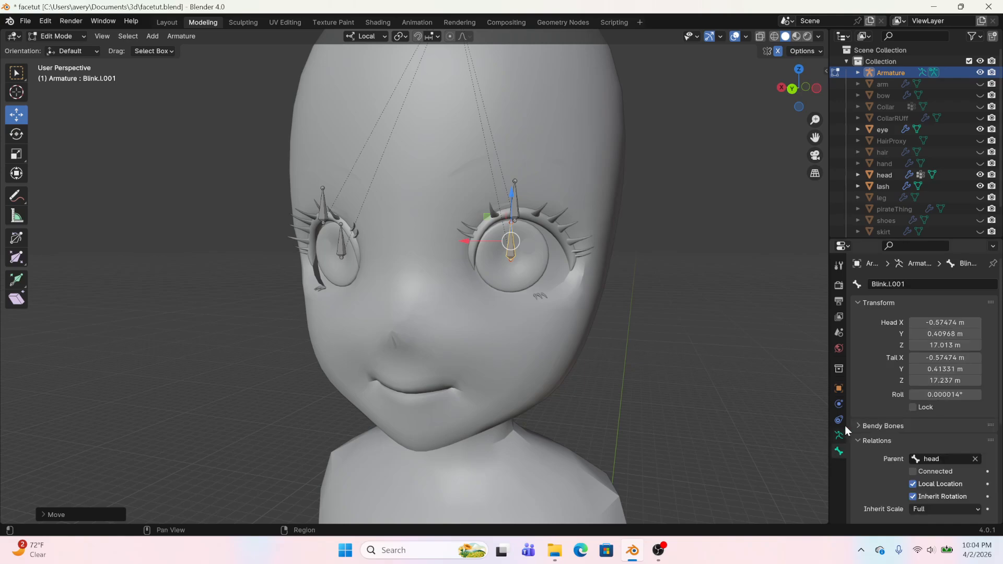
click(912, 283)
key(ctrl+a)
text(Ey)
key(Return)
Rename the duplicated Blink.r.001 bone as Eye.r
click(344, 252)
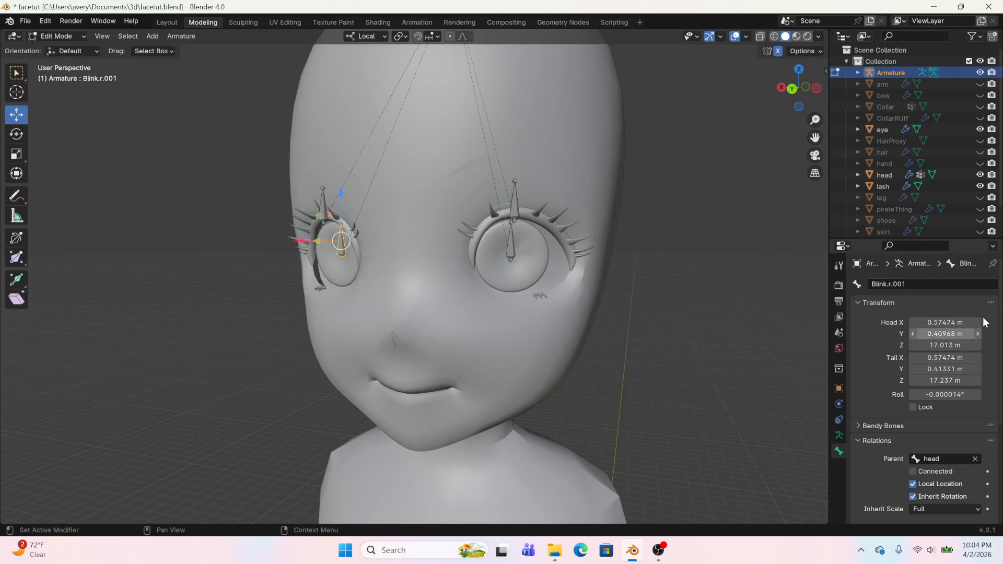
click(940, 282)
text(eye)
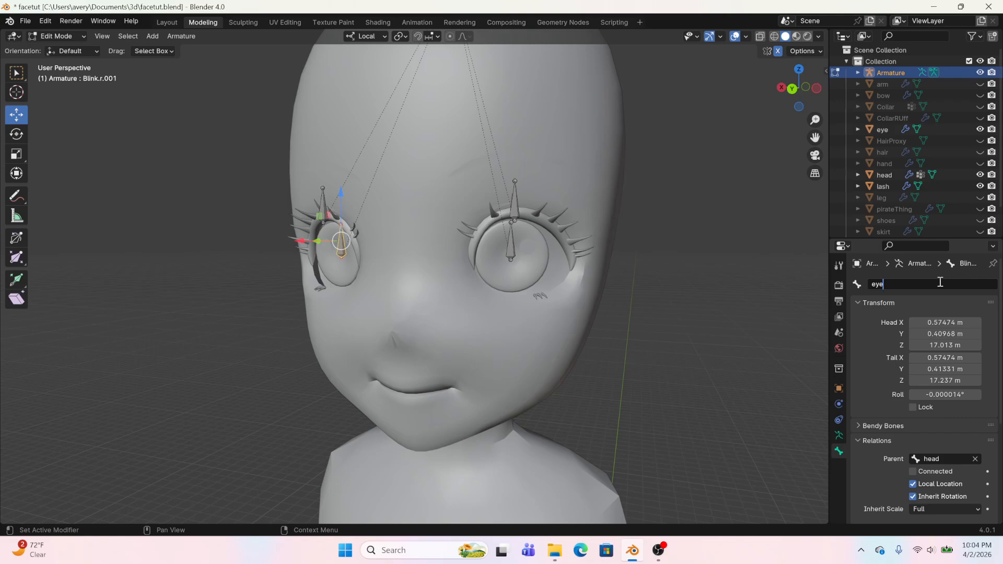
key(BackSpace)
key(BackSpace)
key(BackSpace)
text(Eye.r)
key(Return)
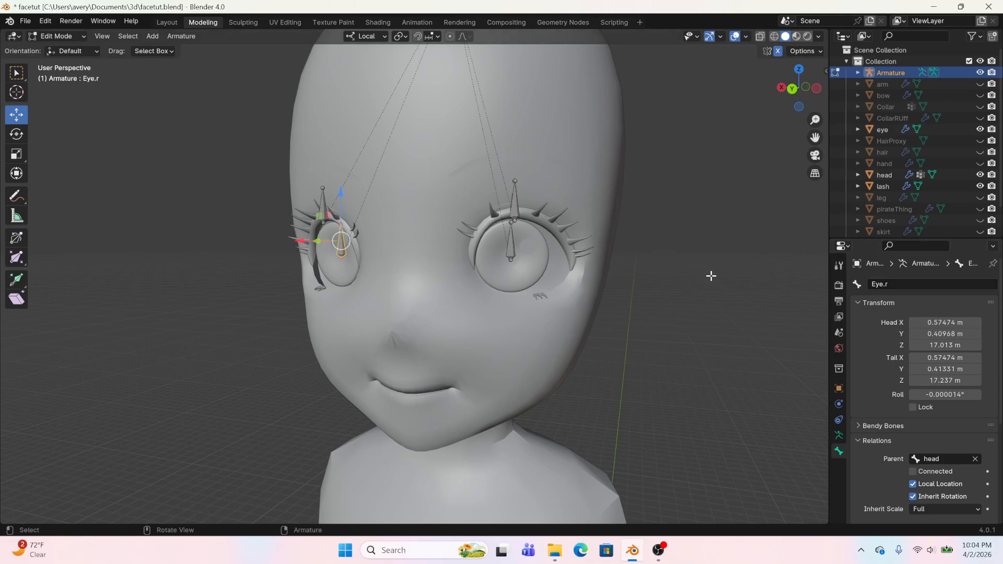
Return to Object Mode, select the eye object and add a Basis and a second shape key to it
click(70, 36)
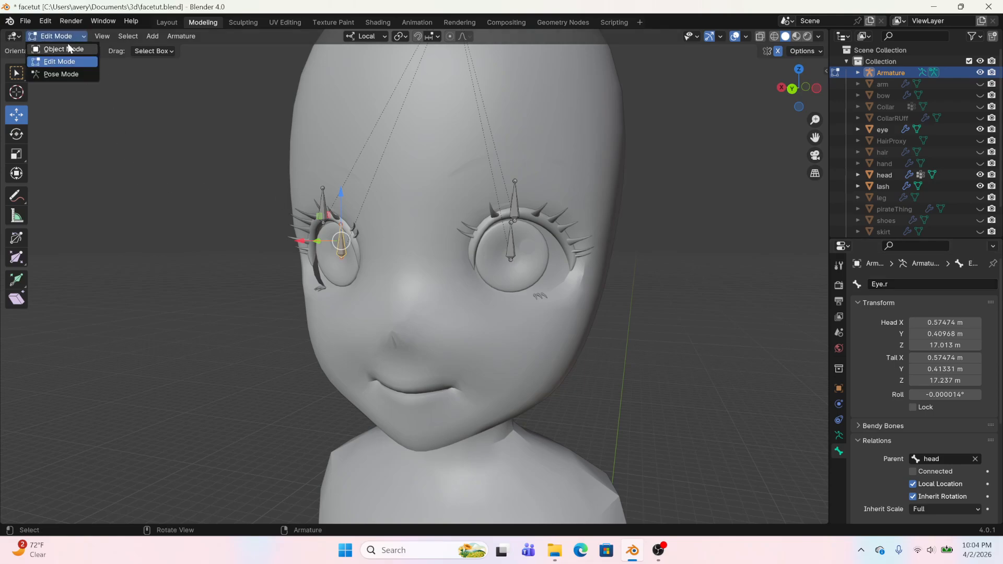
click(68, 47)
middle_drag(500, 303, 499, 277)
click(500, 277)
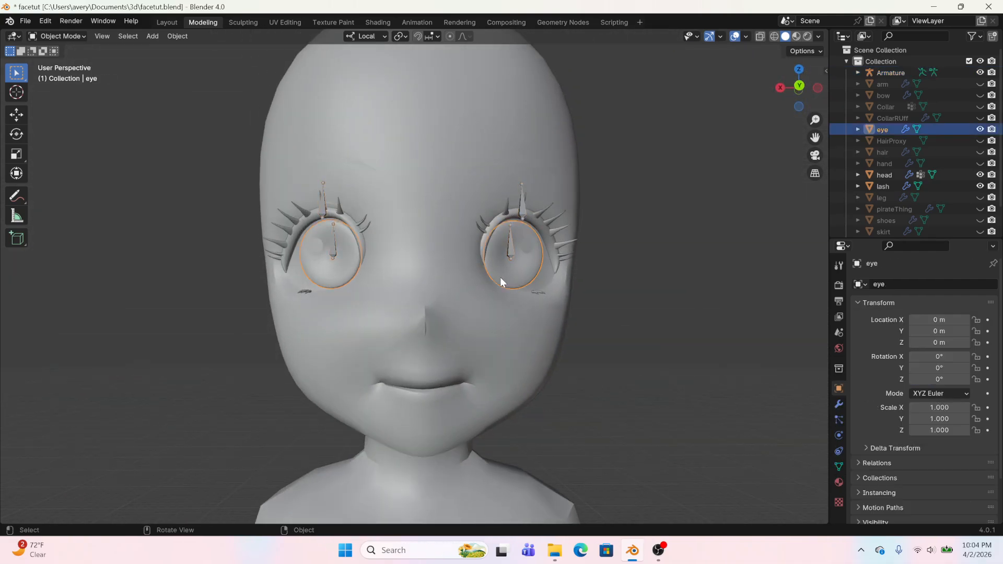
click(838, 466)
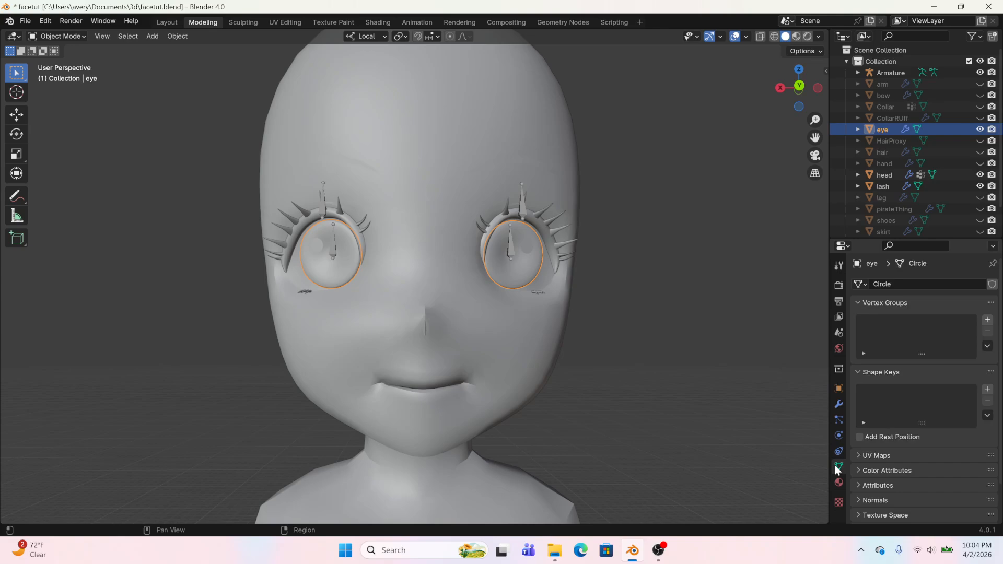
click(838, 404)
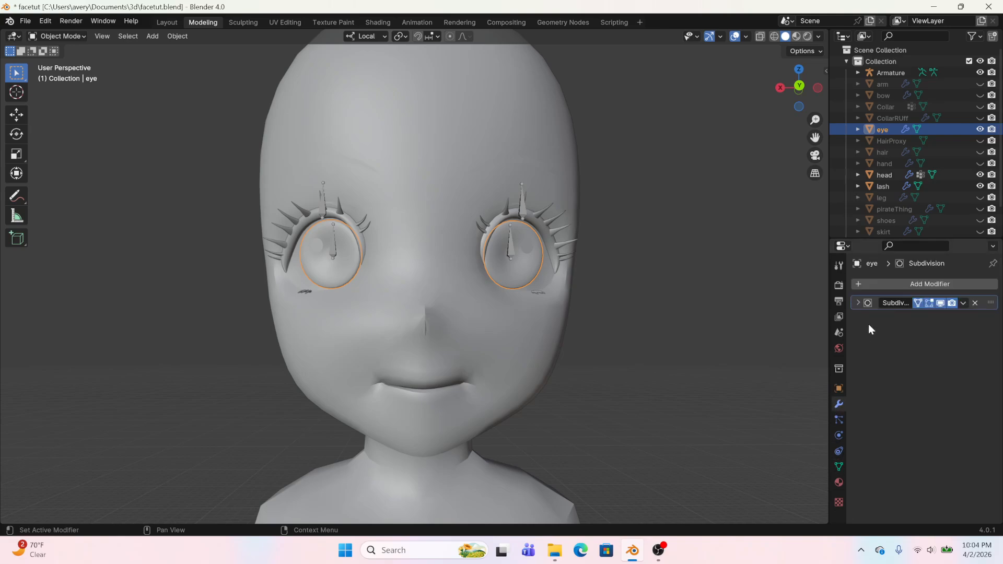
click(838, 466)
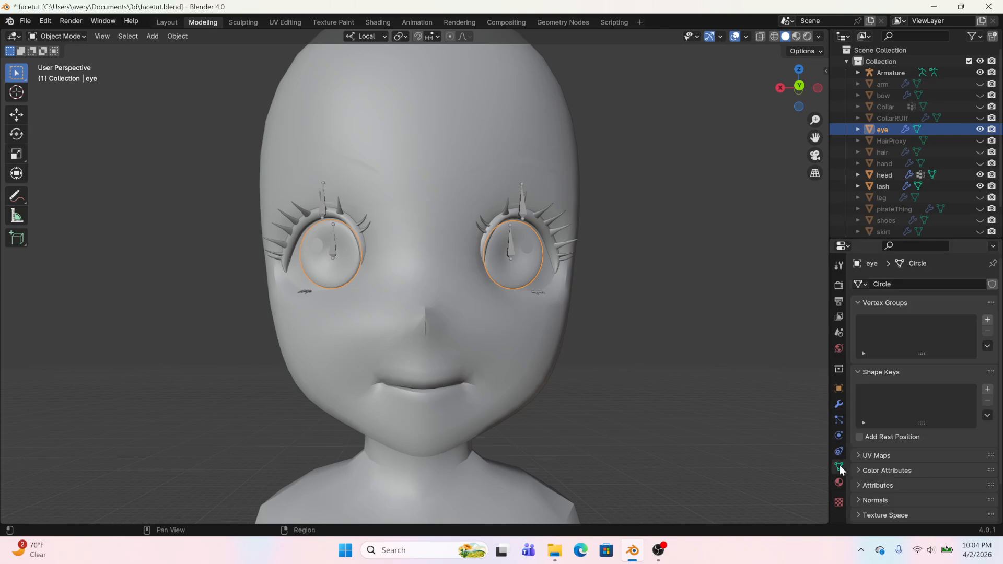
click(987, 389)
click(987, 390)
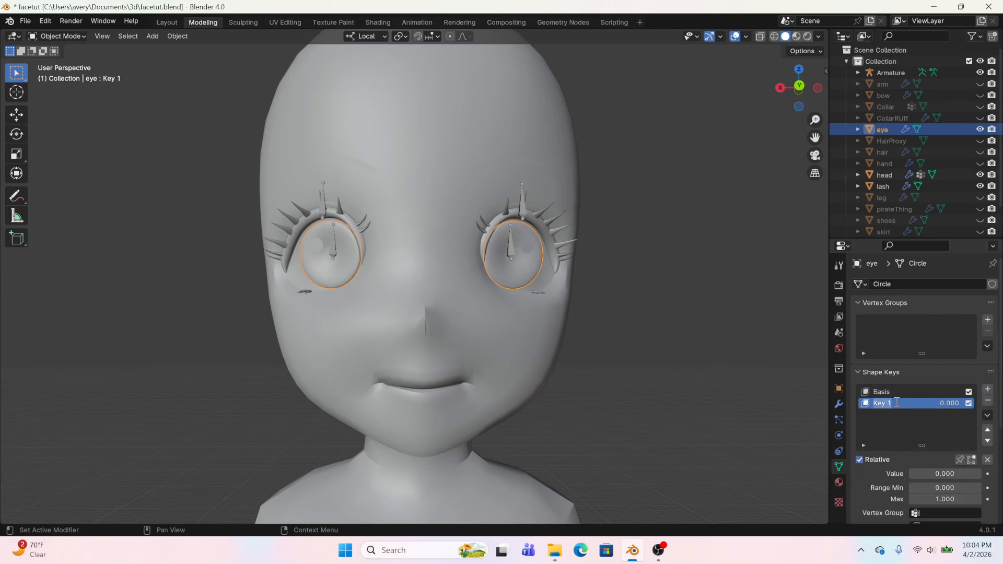
Name the eye object's new shape key Left
text(Ey)
text(Left)
key(Return)
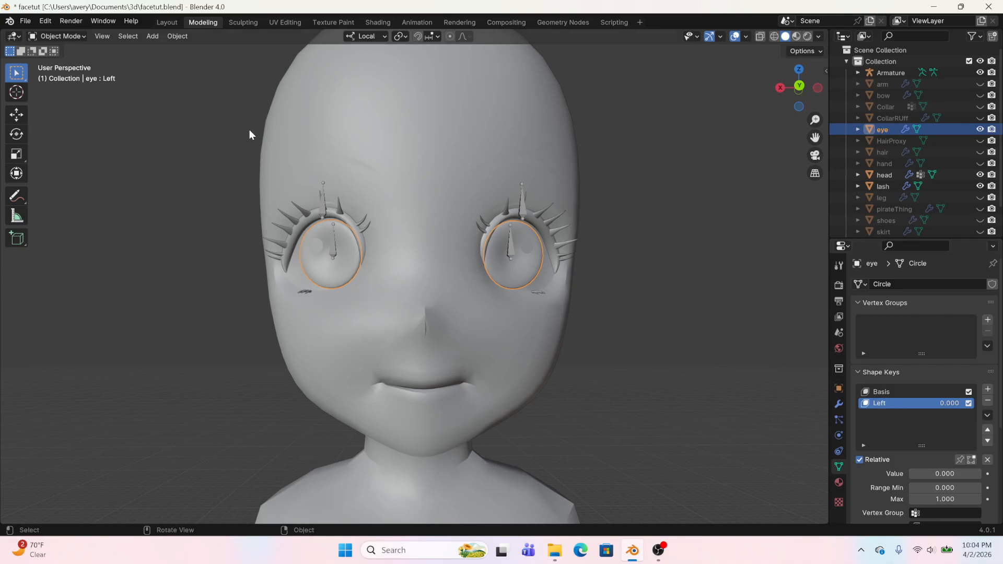
In the Left shape key, move the whole mesh of both eyes along X toward the character's left from the Back view
click(174, 22)
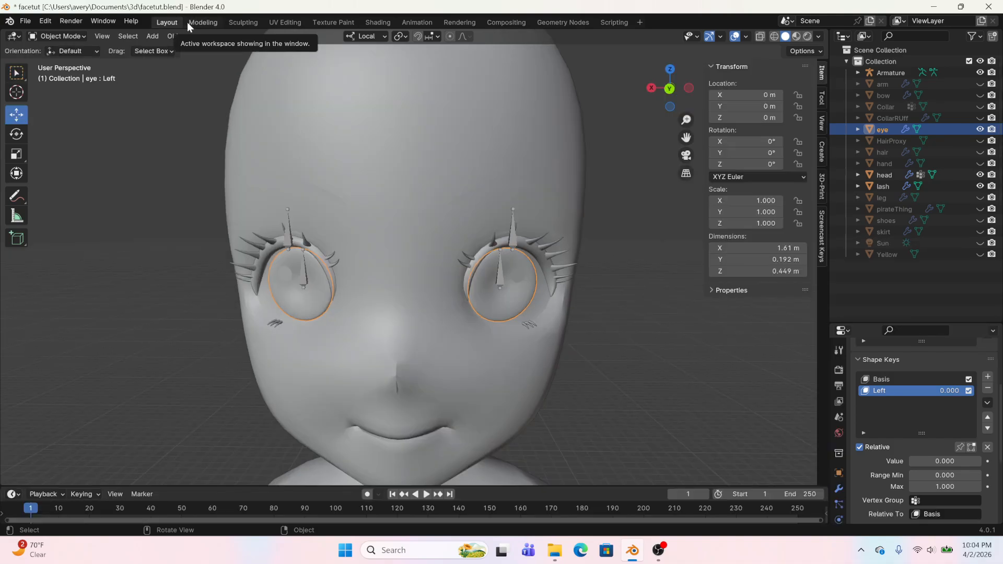
click(188, 21)
key(a)
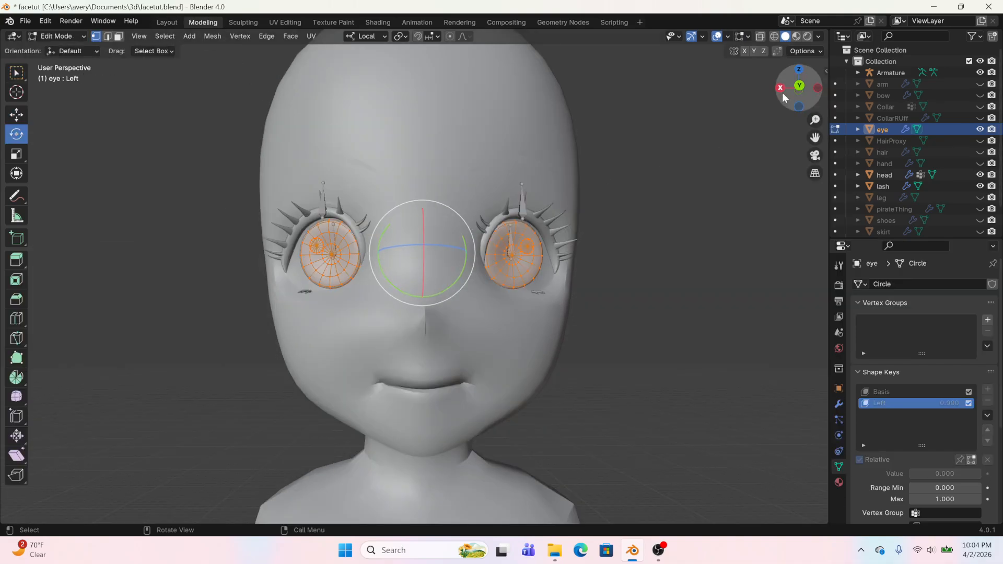
click(800, 86)
click(16, 114)
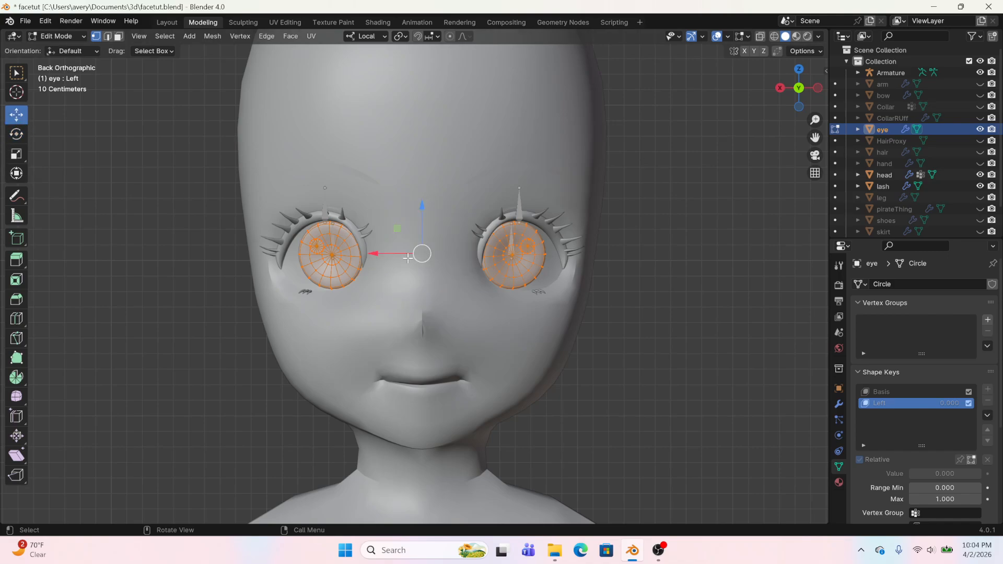
drag(408, 254, 428, 254)
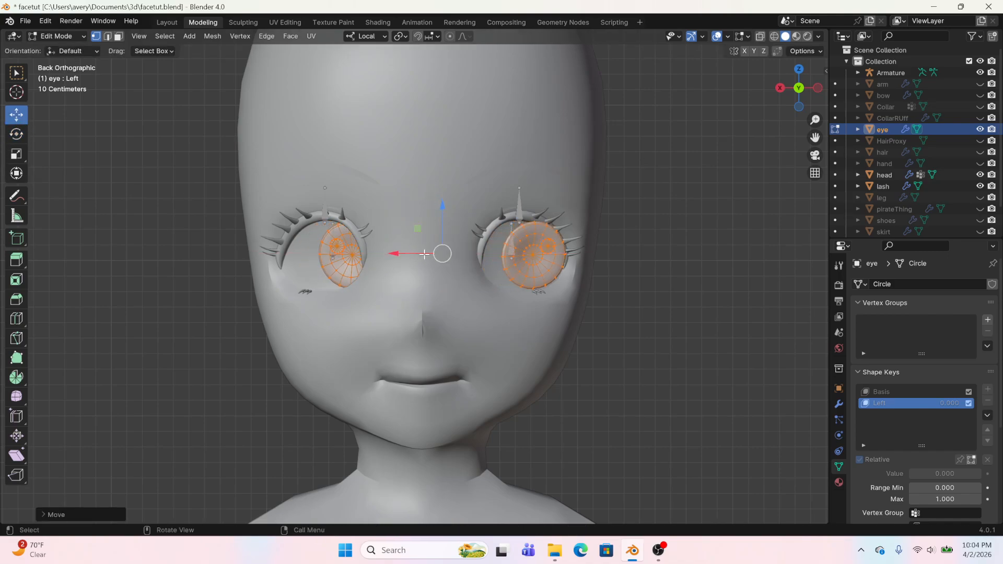
Select only the left eye's linked mesh and push it back along Y toward the head's surface in the Left shape key
scroll(428, 255, up, 3)
middle_drag(428, 254, 540, 291)
click(543, 291)
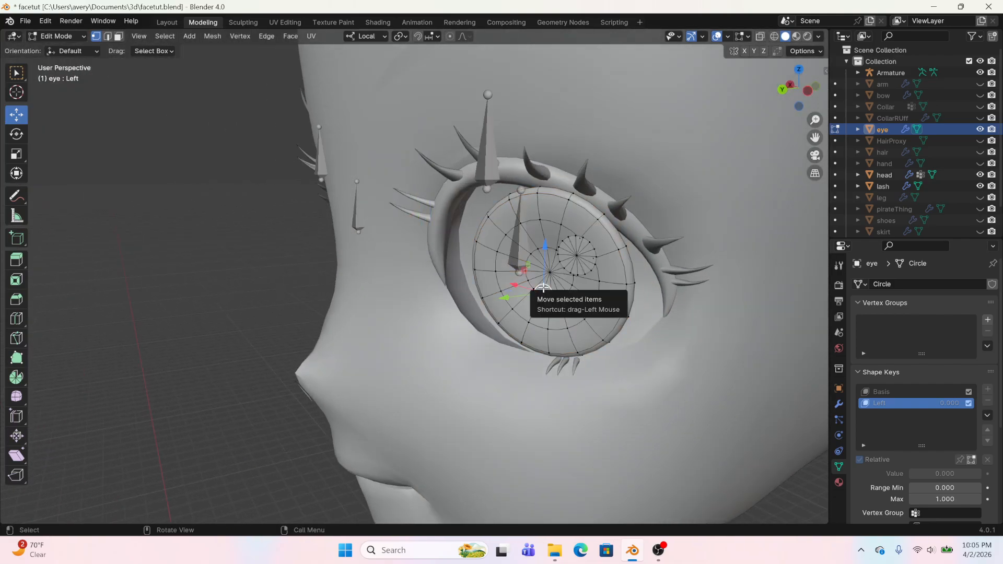
key(l)
drag(519, 274, 561, 261)
scroll(561, 261, down, 4)
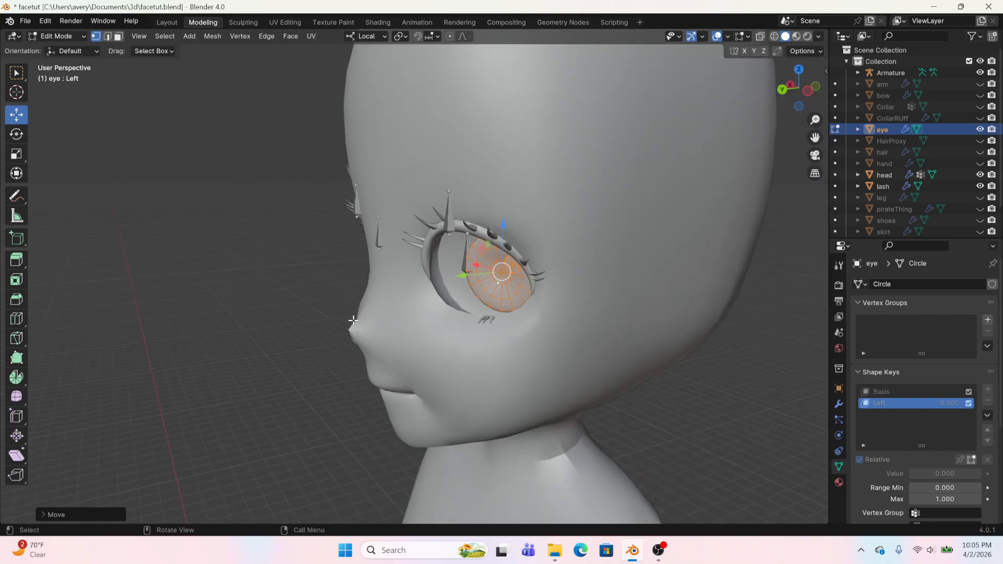
middle_drag(561, 261, 442, 311)
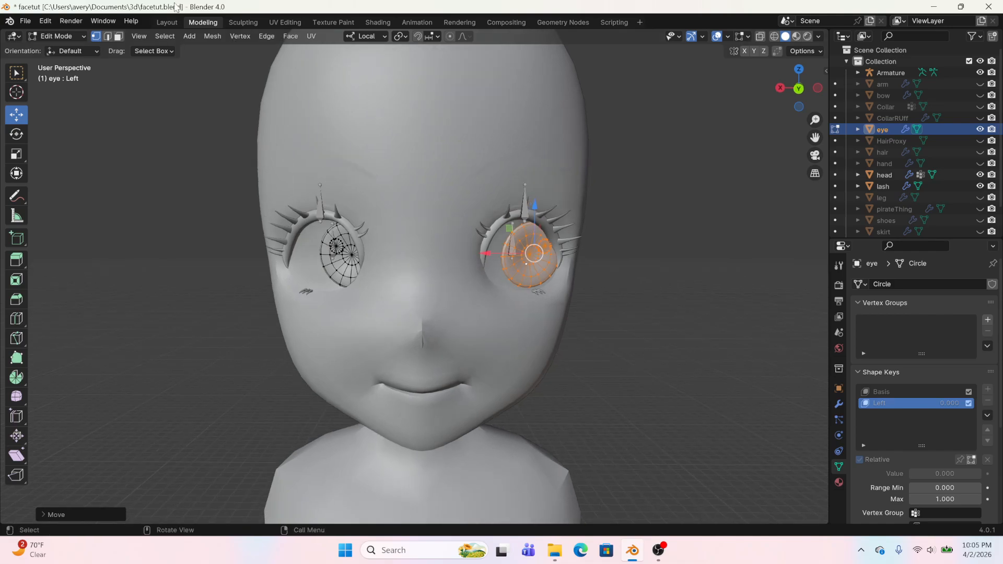
Show the model in Material Preview shading in the Layout workspace and set the eye's Left shape key value to 1.000
click(167, 22)
click(795, 36)
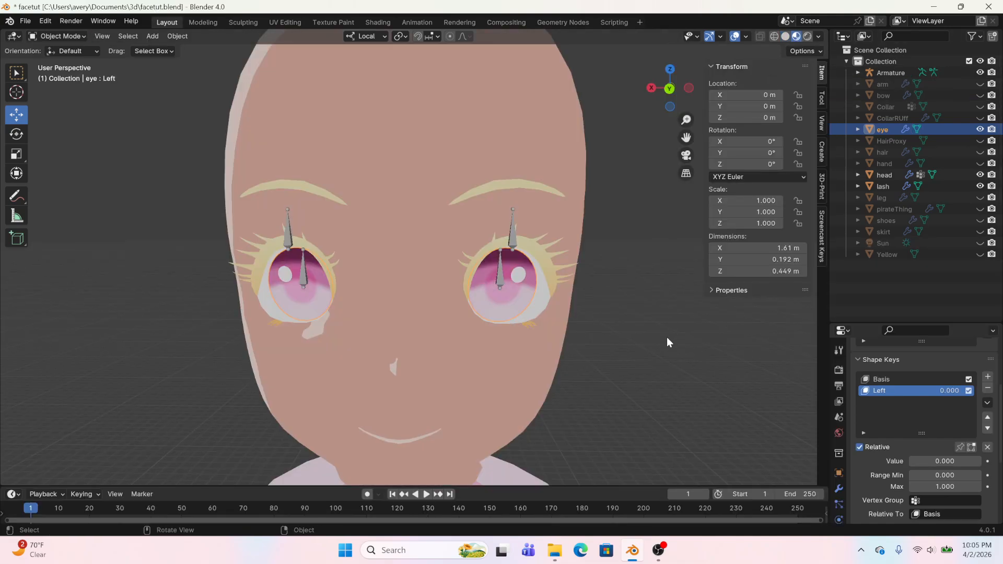
scroll(666, 337, down, 3)
drag(919, 460, 971, 461)
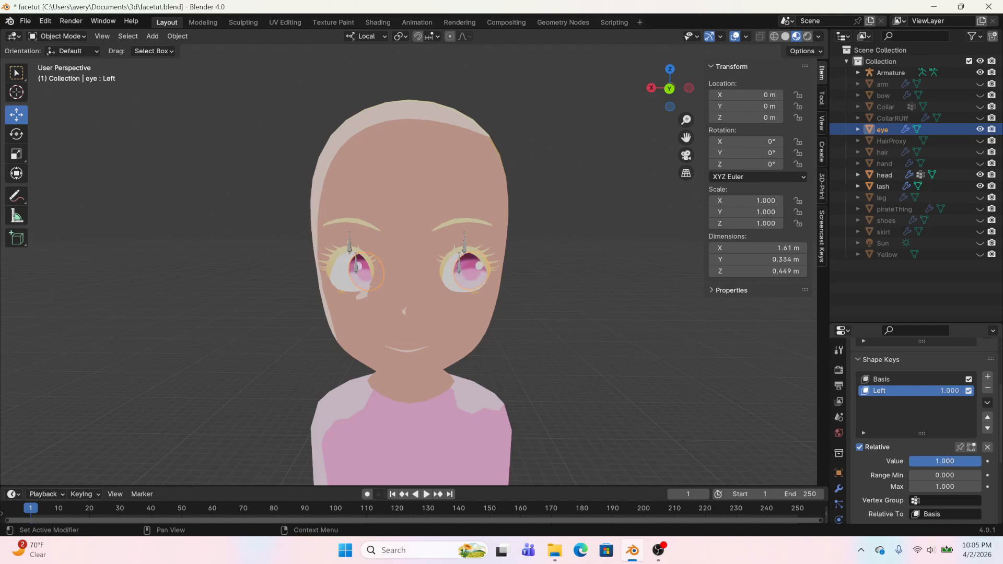
In the Left shape key, select only the right eye's linked mesh and move it slightly along X away from the nose
click(669, 88)
scroll(560, 349, up, 4)
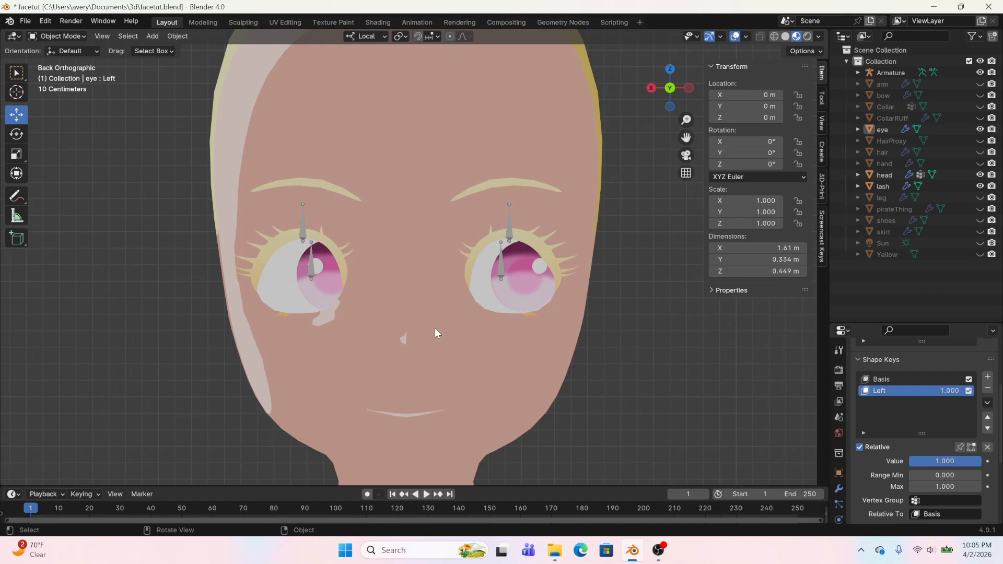
click(202, 21)
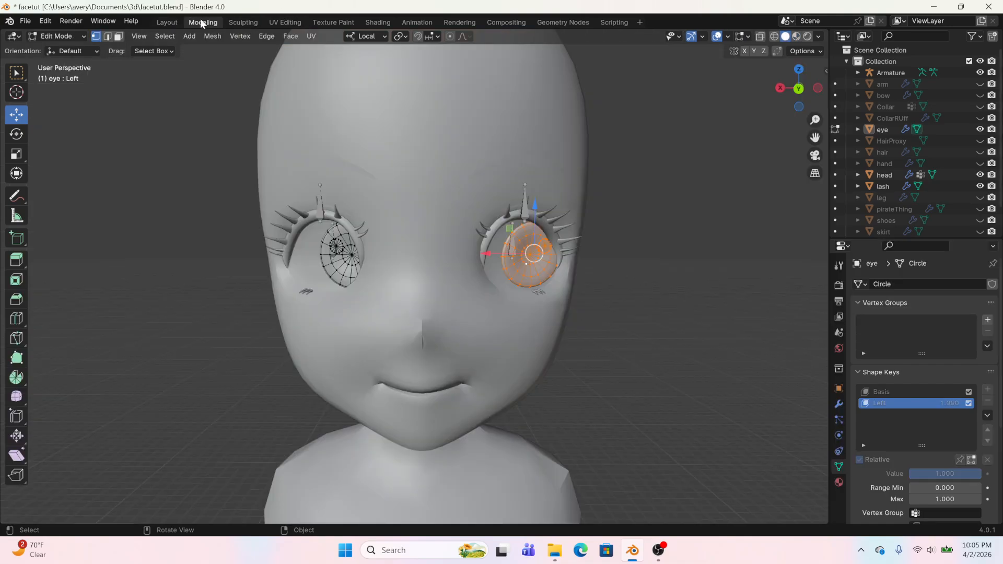
click(346, 265)
key(l)
key(g)
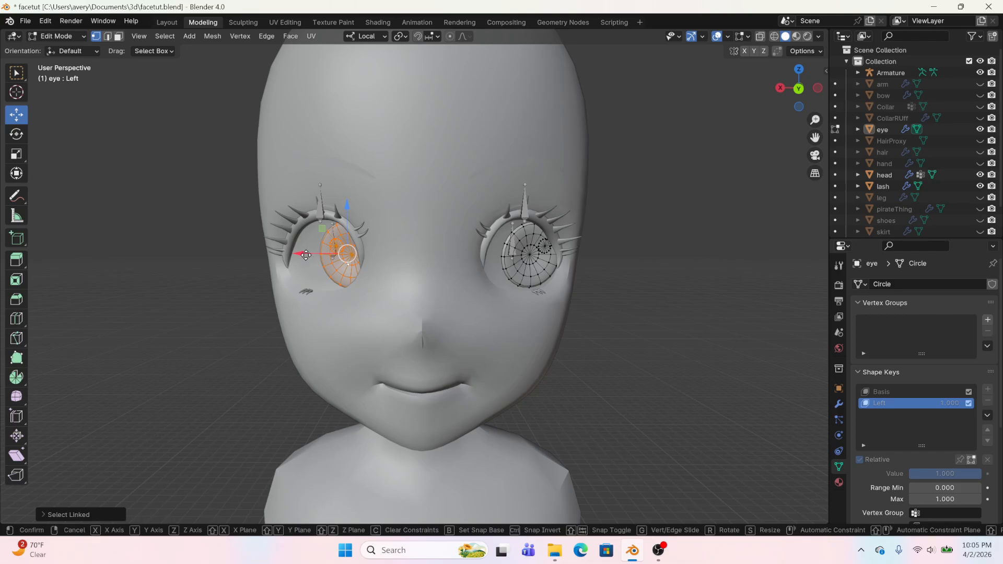
key(x)
click(298, 255)
Select the left eye's linked mesh, shift it slightly outward along X and push it back along Y in the Left shape key
click(798, 89)
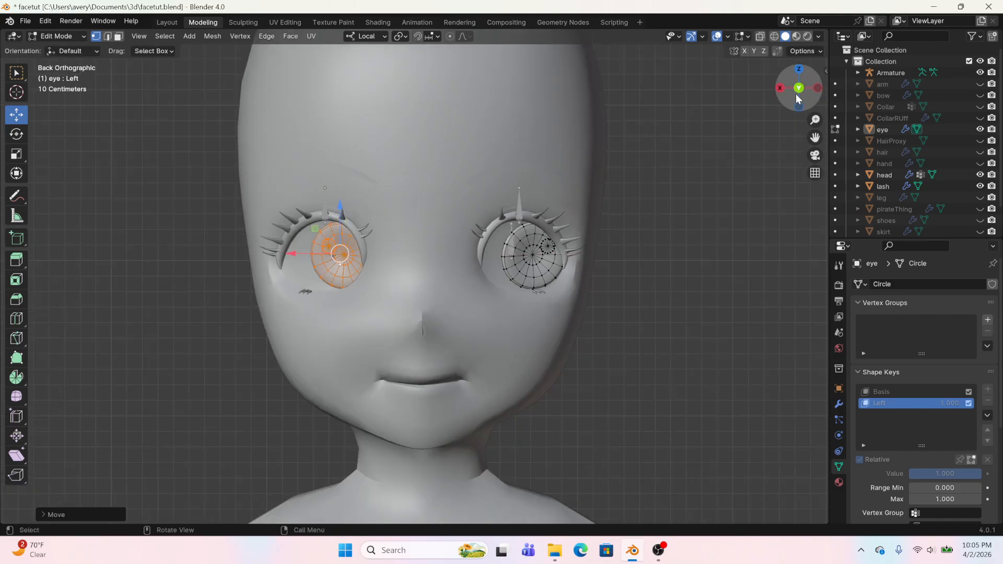
click(541, 268)
key(l)
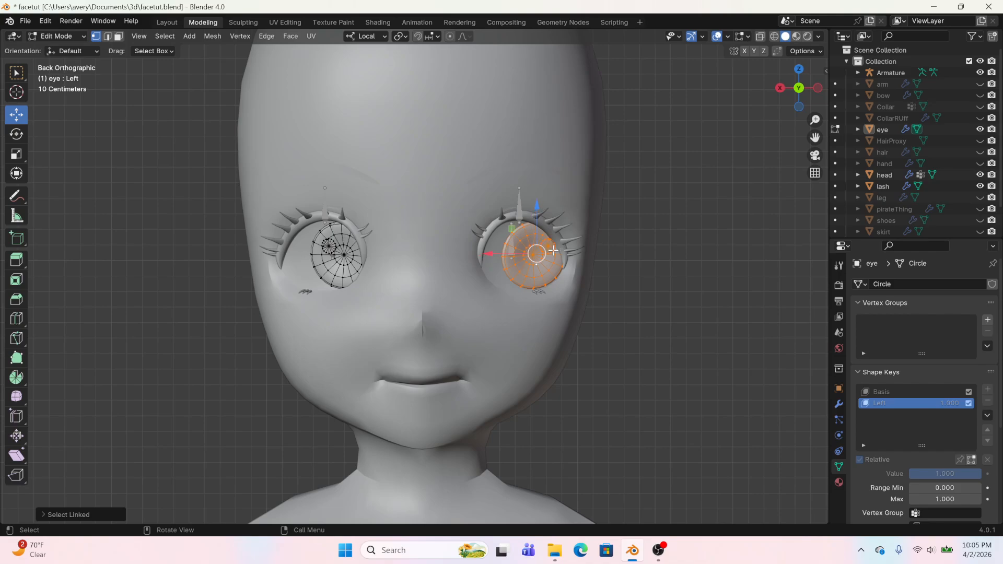
drag(515, 253, 523, 254)
middle_drag(557, 266, 452, 287)
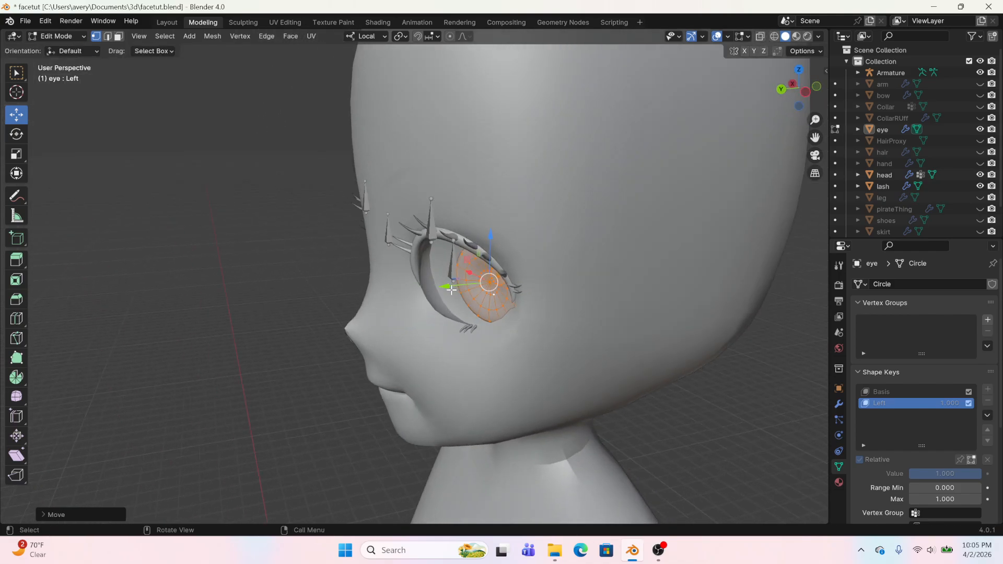
drag(451, 288, 455, 287)
middle_drag(455, 287, 579, 269)
click(167, 23)
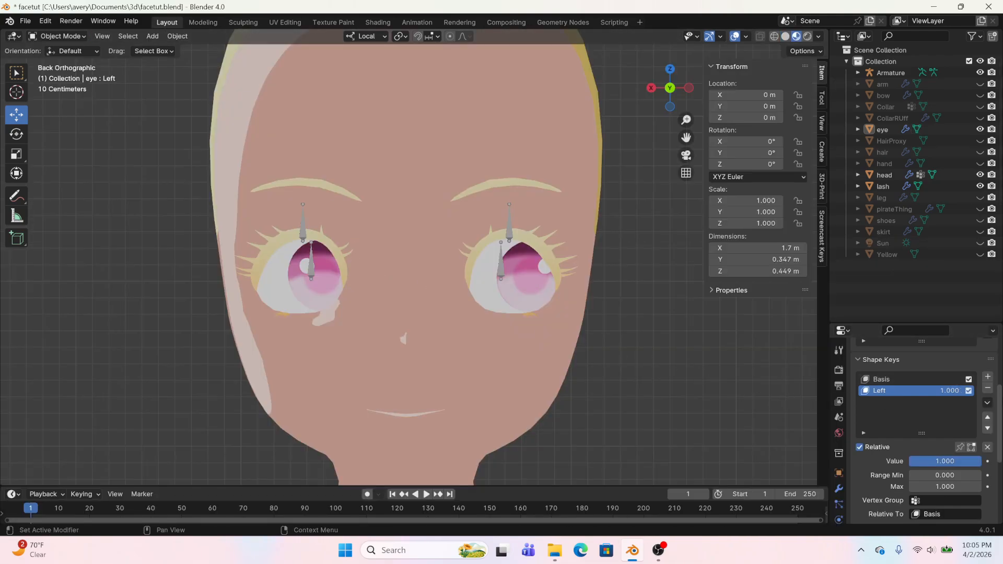
Create a new eye shape key from the current mix and mirror it
click(987, 402)
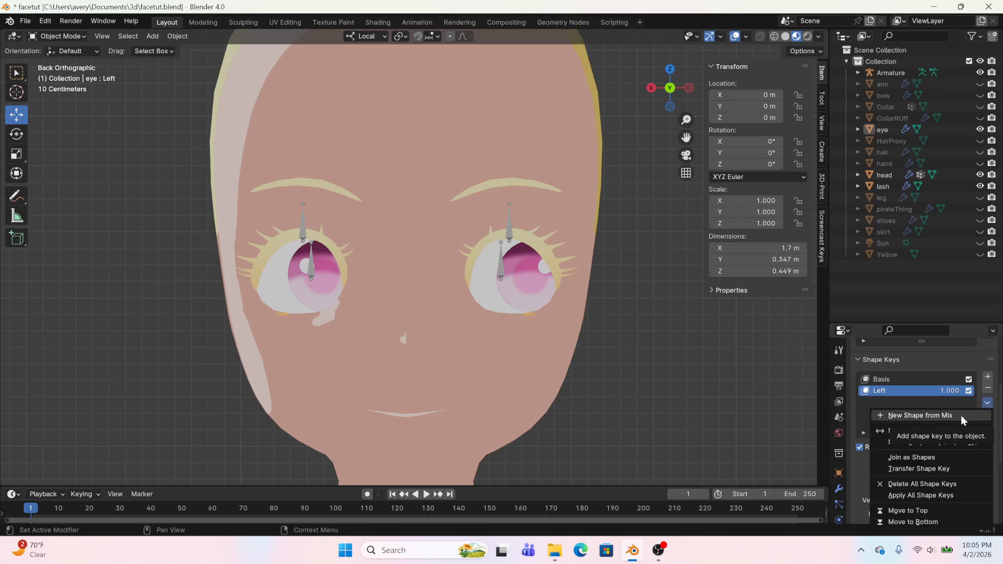
click(960, 415)
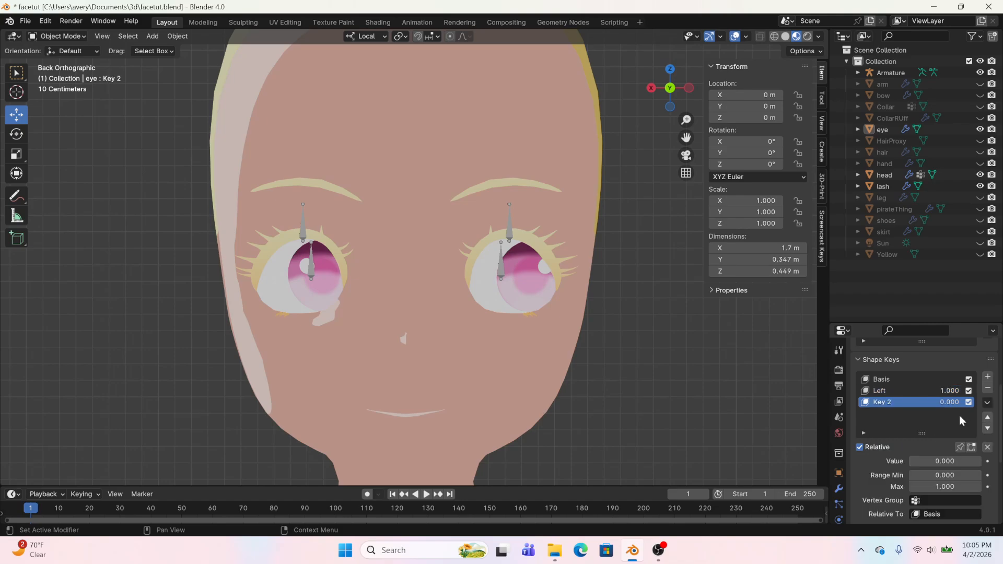
click(987, 403)
click(939, 431)
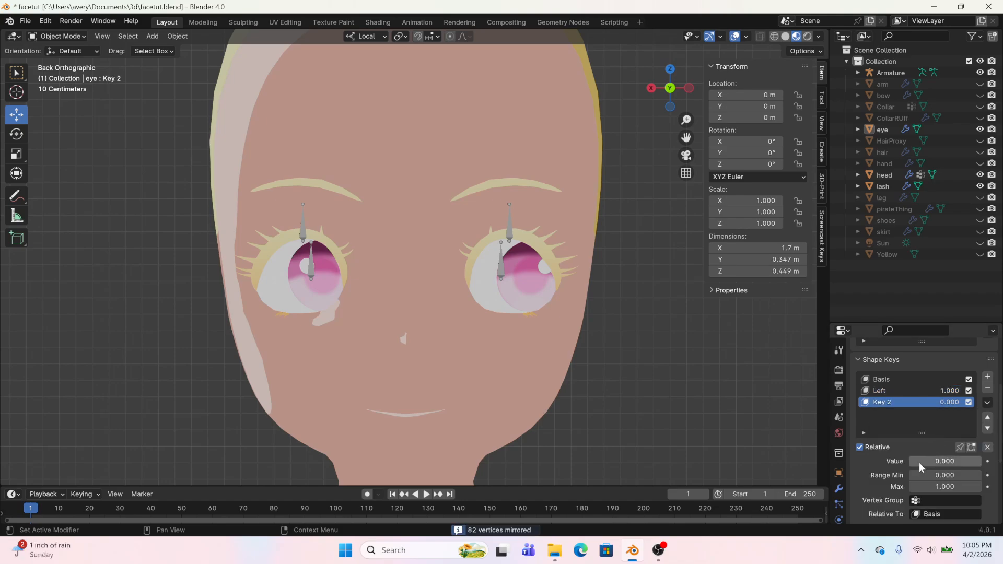
Set the Left shape key to 0.000, rename the mirrored key Right and return its value to 0.000 after previewing
mouse_move(919, 462)
mouse_down()
mouse_move(982, 462)
mouse_move(909, 465)
mouse_up()
click(915, 395)
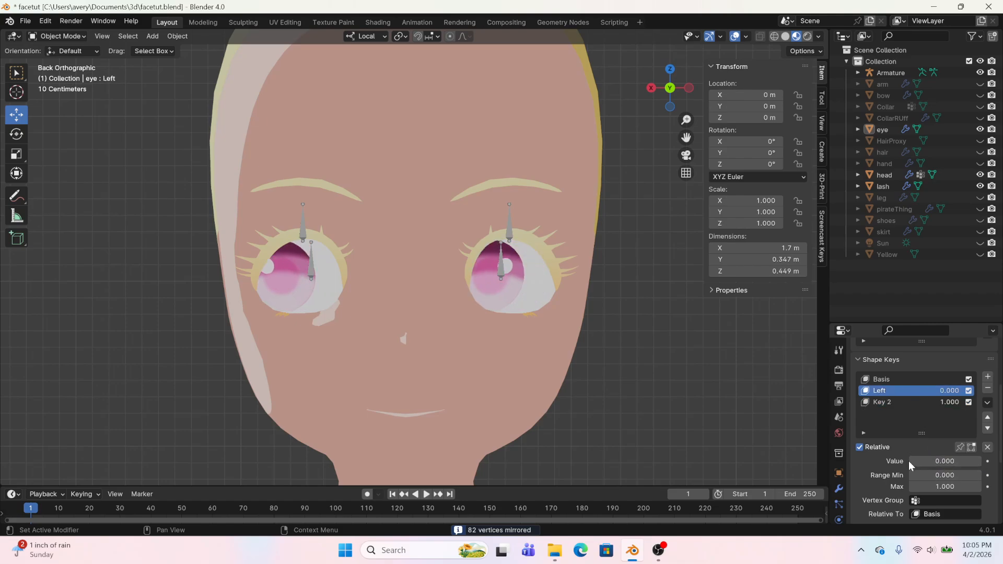
double_click(898, 401)
text(R)
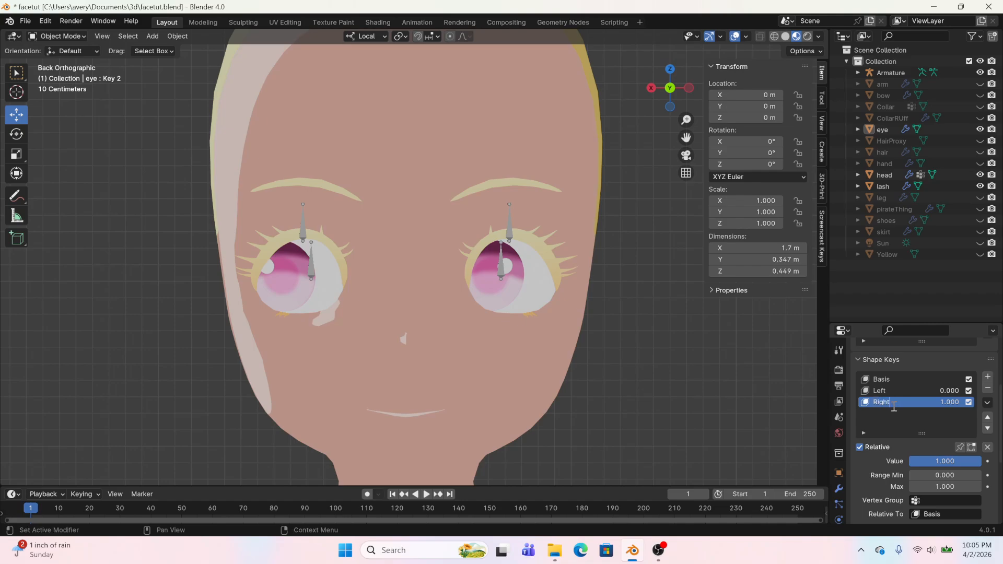
text(ight)
key(Return)
drag(942, 461, 908, 461)
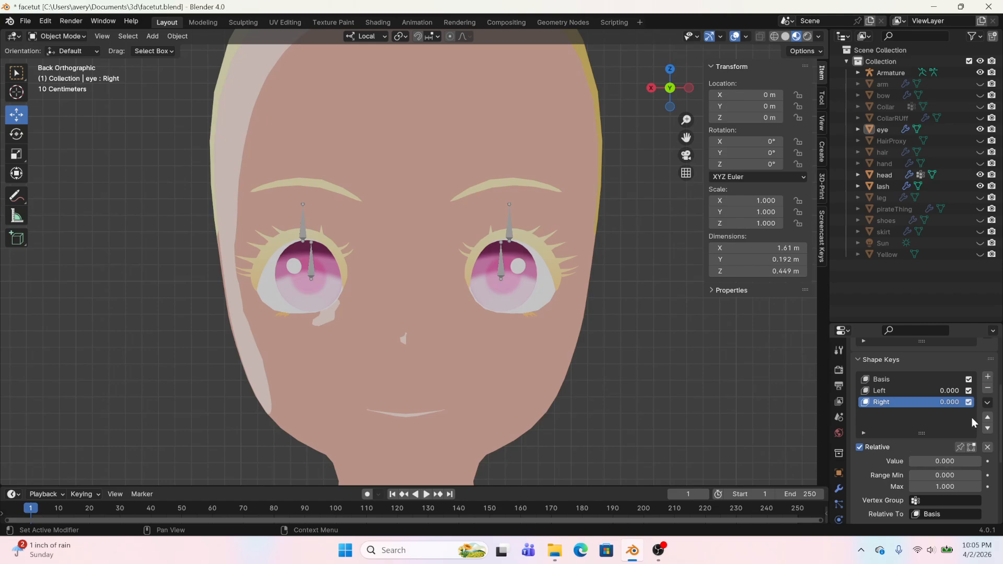
Add another shape key to the eye object and move both eyes' meshes upward along Z in it
click(986, 378)
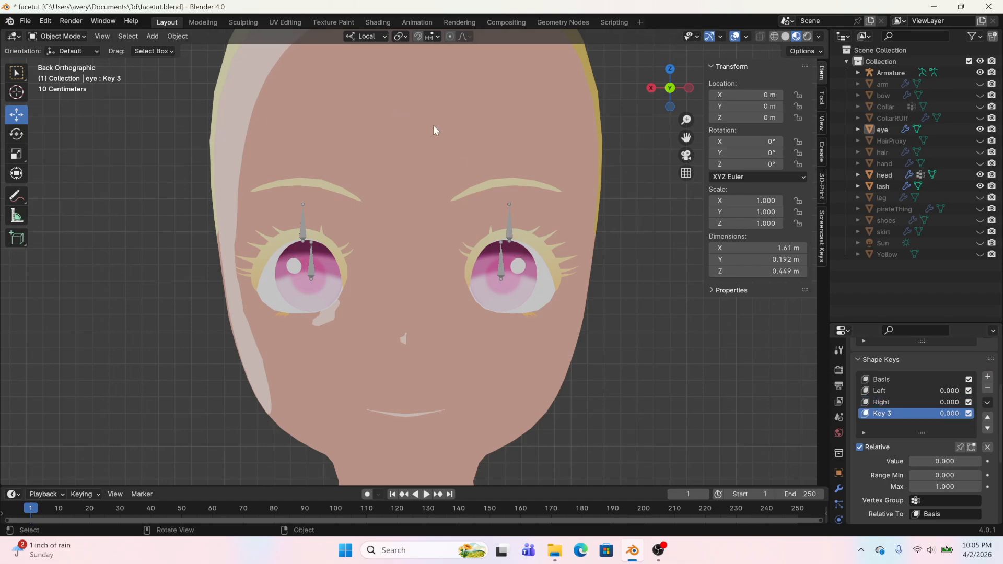
click(212, 24)
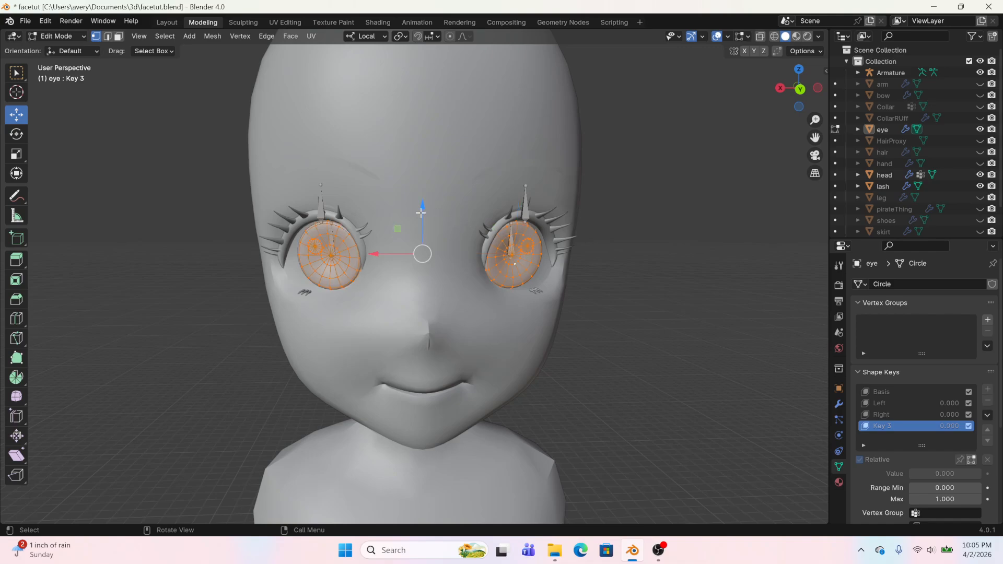
drag(421, 212, 411, 190)
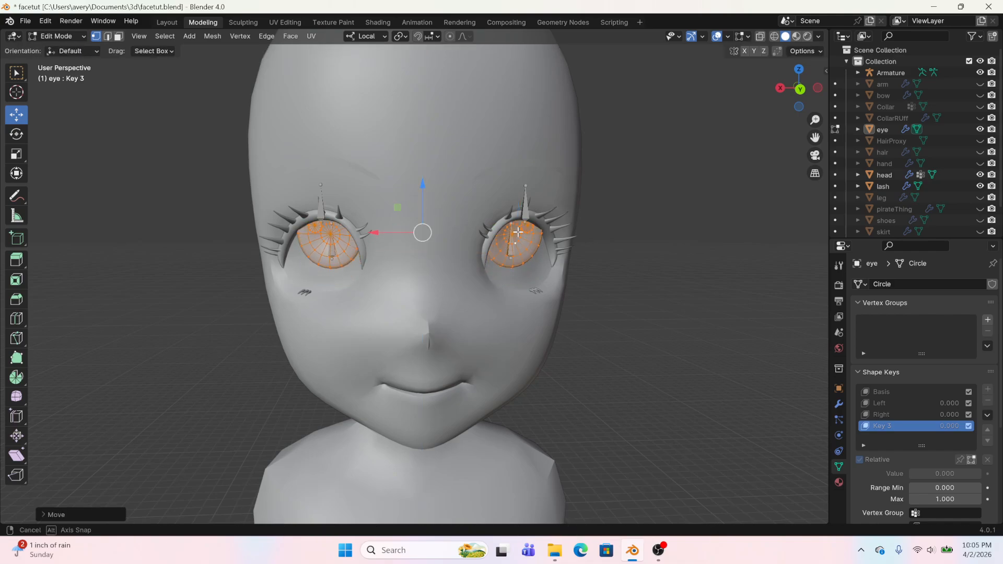
middle_drag(517, 230, 442, 230)
click(168, 21)
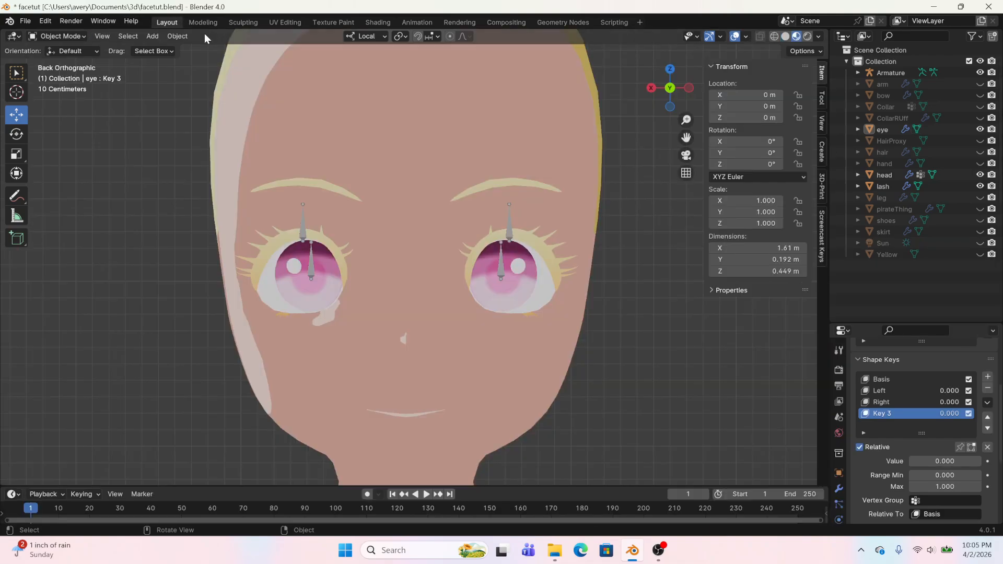
Preview the upward eye shape key, undo the value change and rename the key Up
drag(938, 461, 993, 462)
key(ctrl+z)
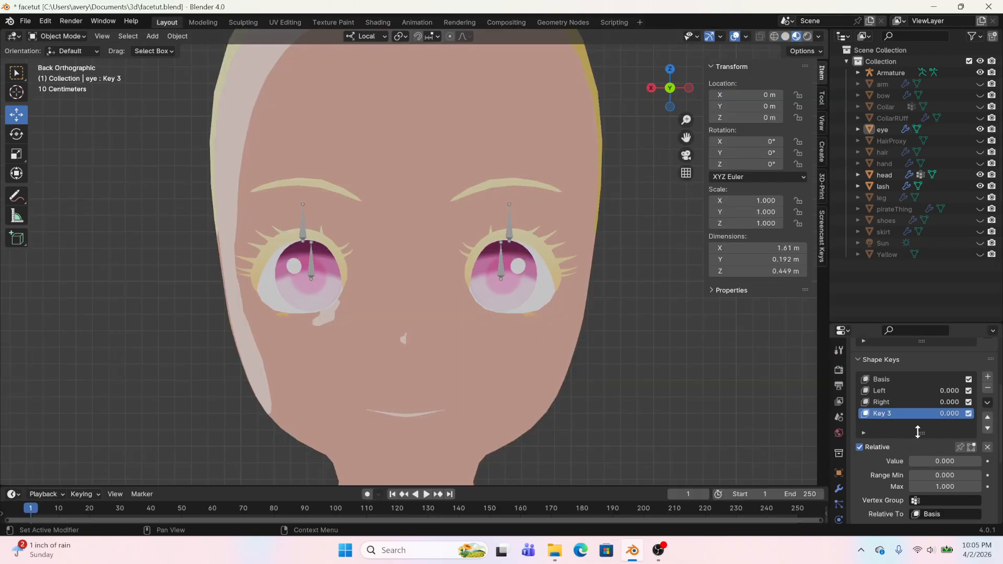
double_click(882, 413)
text(Up)
Add another shape key to the eye object and name it Down
click(987, 376)
double_click(902, 427)
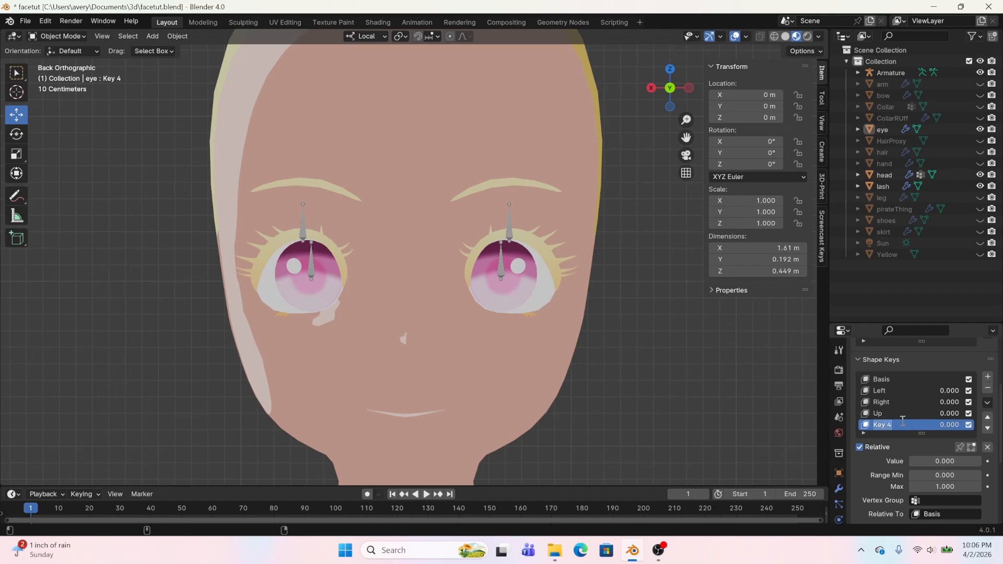
text(Down)
key(Return)
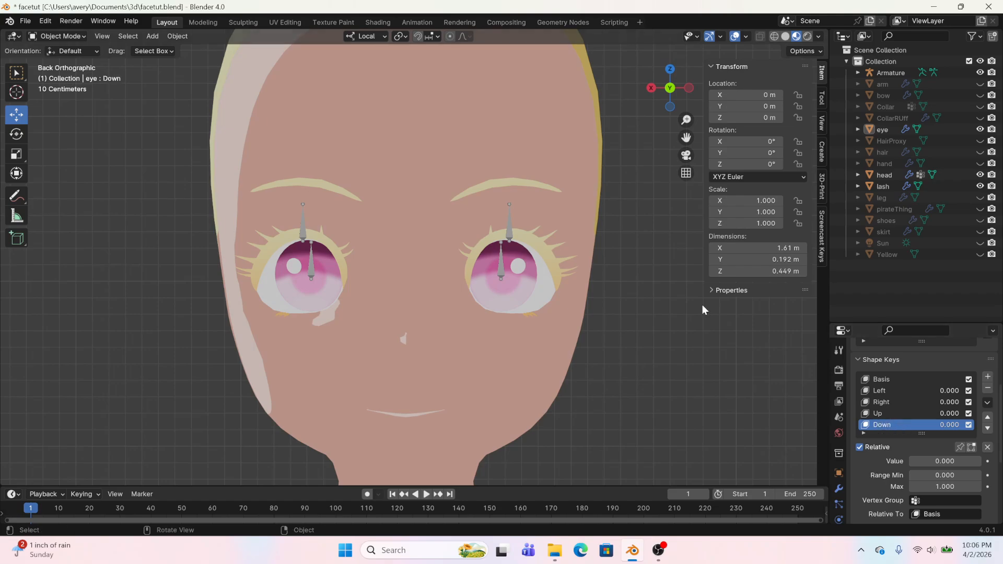
Move both eyes' meshes downward along Z in the Down shape key and preview it, leaving its value at 0.000
click(202, 22)
drag(415, 227, 381, 288)
middle_drag(383, 291, 201, 104)
click(166, 23)
drag(935, 461, 910, 460)
Add a new shape key below Down and open the eye mesh for editing in the Modeling workspace
click(988, 377)
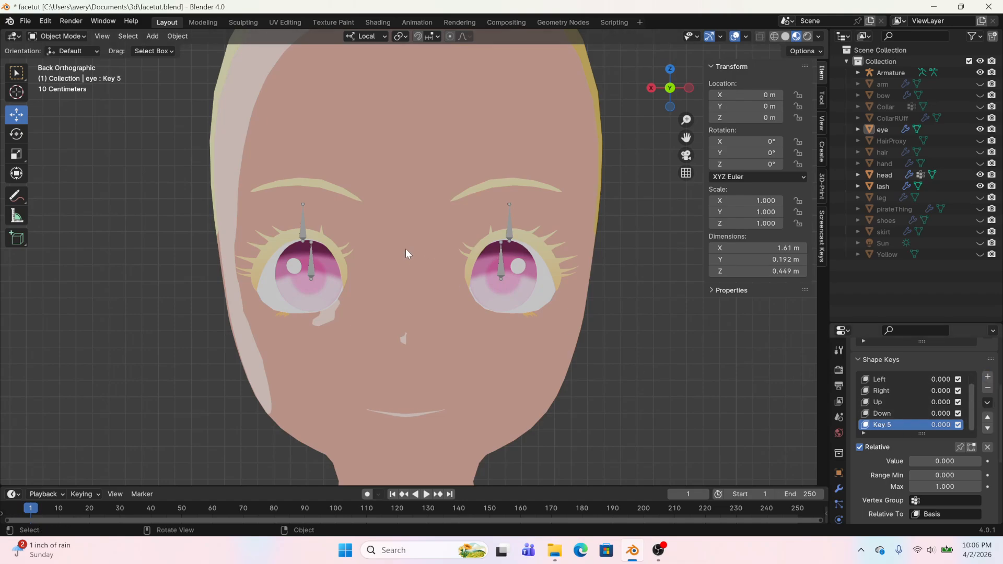
click(199, 21)
middle_drag(632, 280, 596, 238)
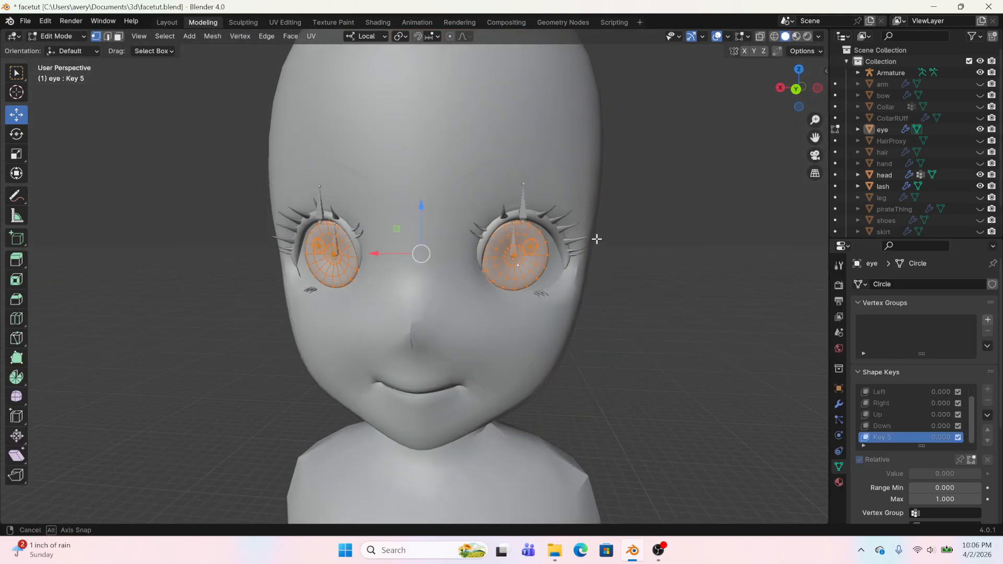
Try to shrink both eyes' meshes around their individual origins in the new shape key
click(513, 263)
key(l)
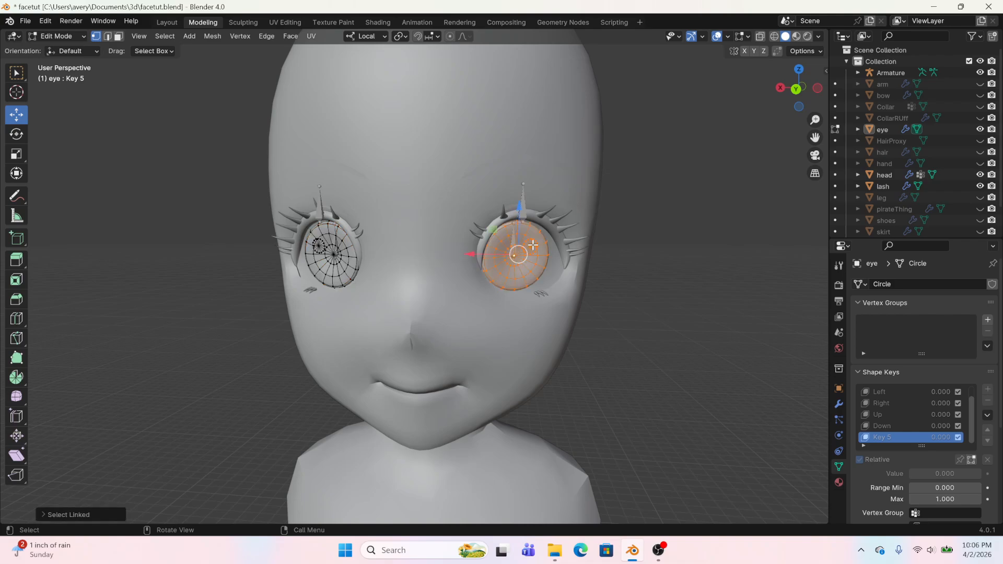
click(396, 36)
click(409, 78)
key(l)
key(s)
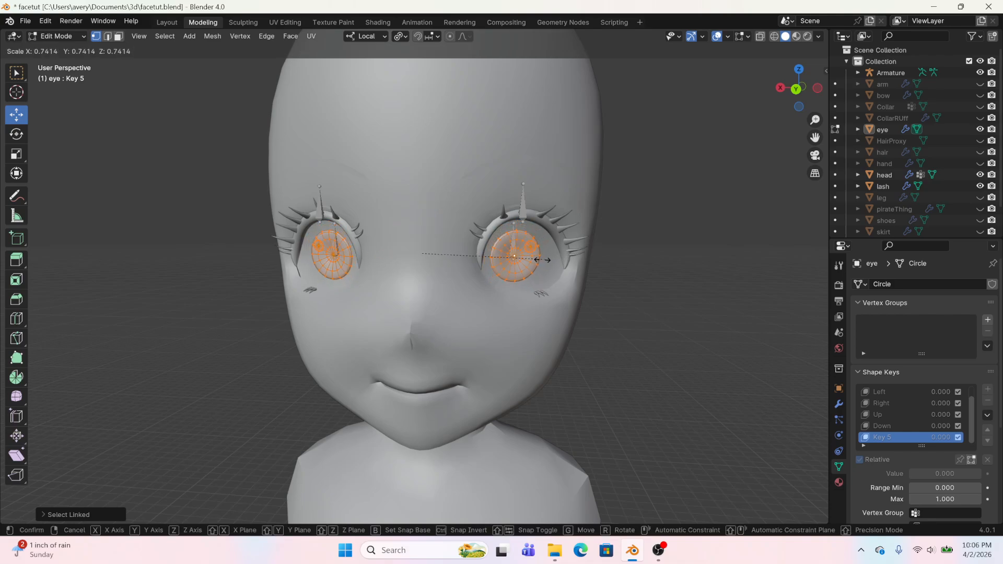
click(478, 264)
click(795, 89)
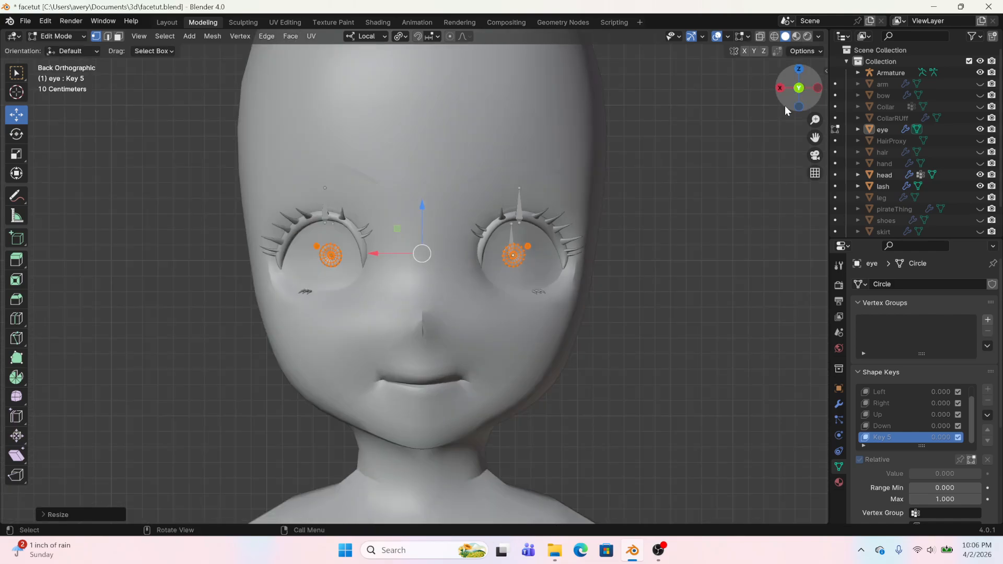
Try to move the left eye's highlight onto its shrunken iris and forward along Y, then select the right eye's highlight
scroll(612, 284, up, 5)
click(697, 238)
key(l)
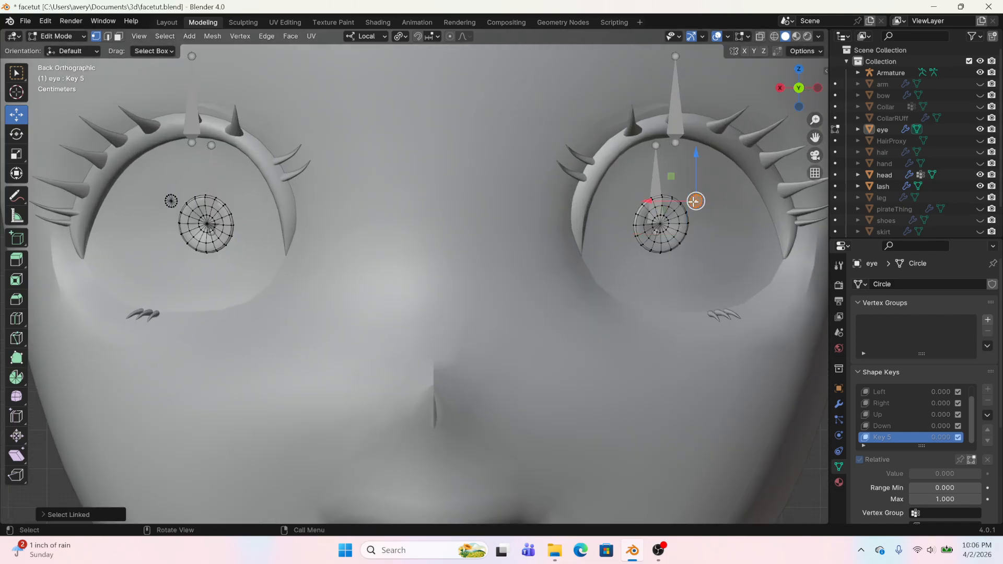
drag(695, 202, 679, 210)
middle_drag(682, 218, 601, 253)
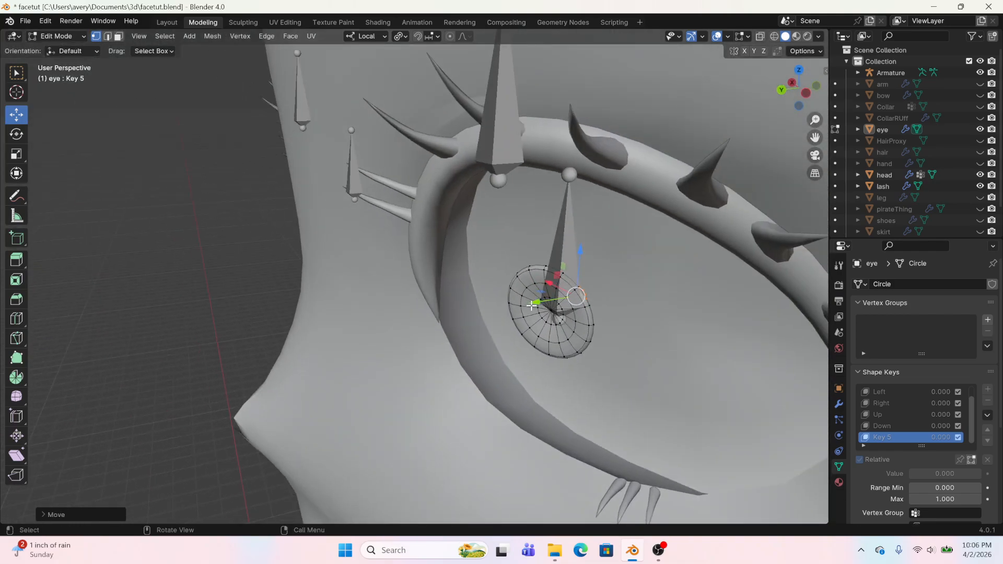
drag(532, 305, 522, 306)
middle_drag(156, 264, 354, 260)
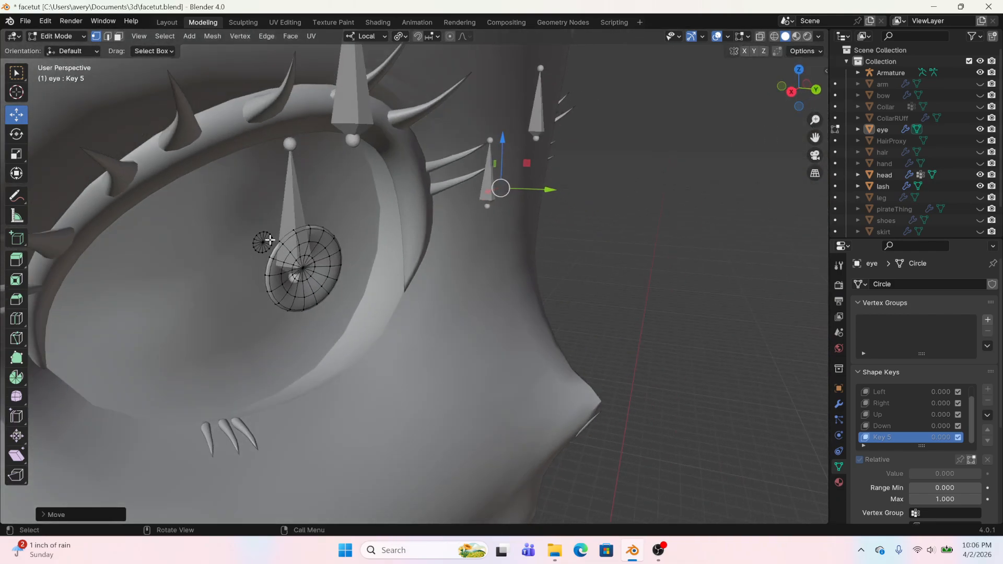
click(267, 240)
key(l)
middle_drag(598, 252, 515, 253)
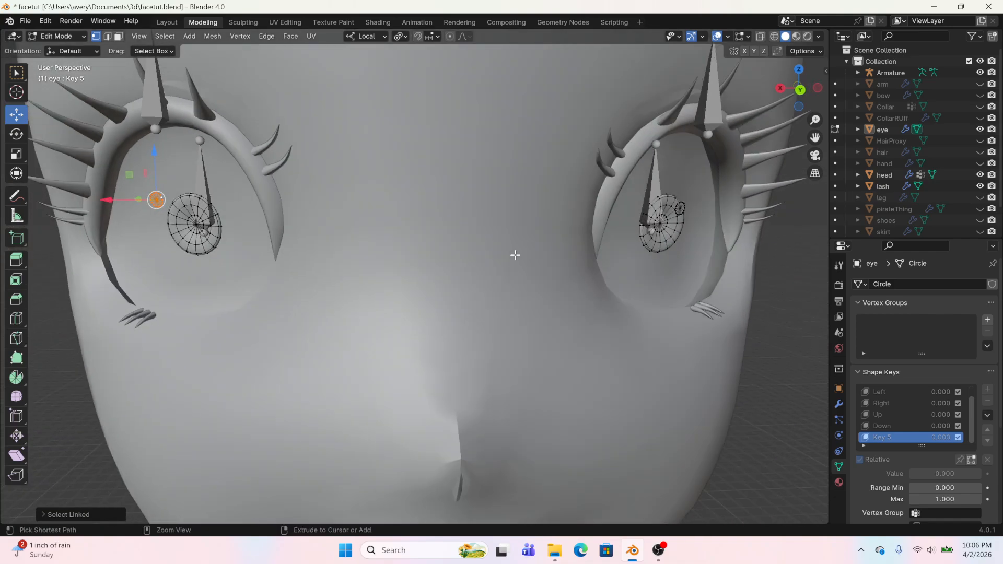
scroll(521, 254, down, 4)
Undo the highlight moves and the scaling of both eyes in the new shape key
key(ctrl+z)
key(ctrl+z)
key(ctrl+z)
key(ctrl+z)
key(ctrl+z)
key(ctrl+z)
key(ctrl+z)
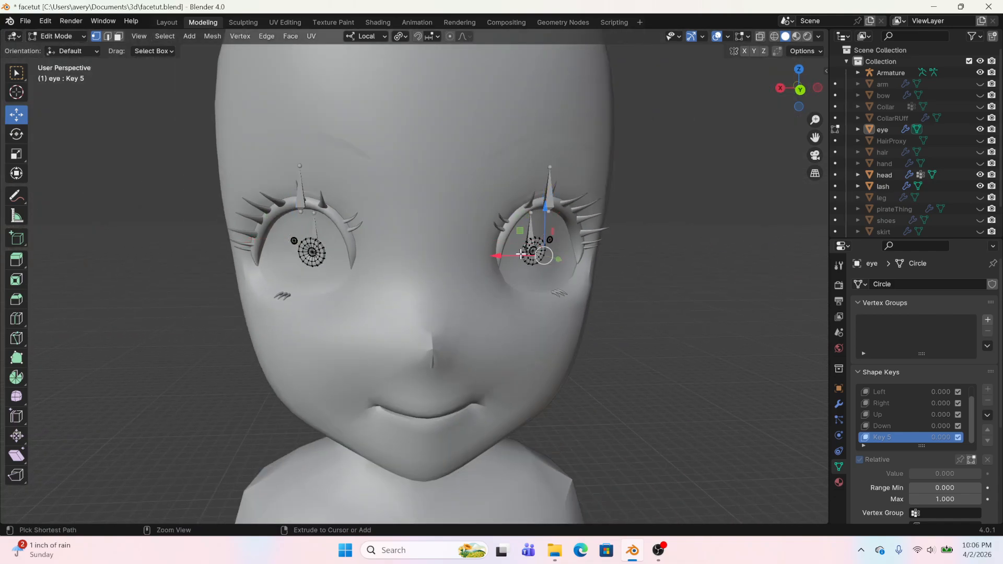
Set the transform orientation to Global and the pivot point to Bounding Box Center
click(374, 37)
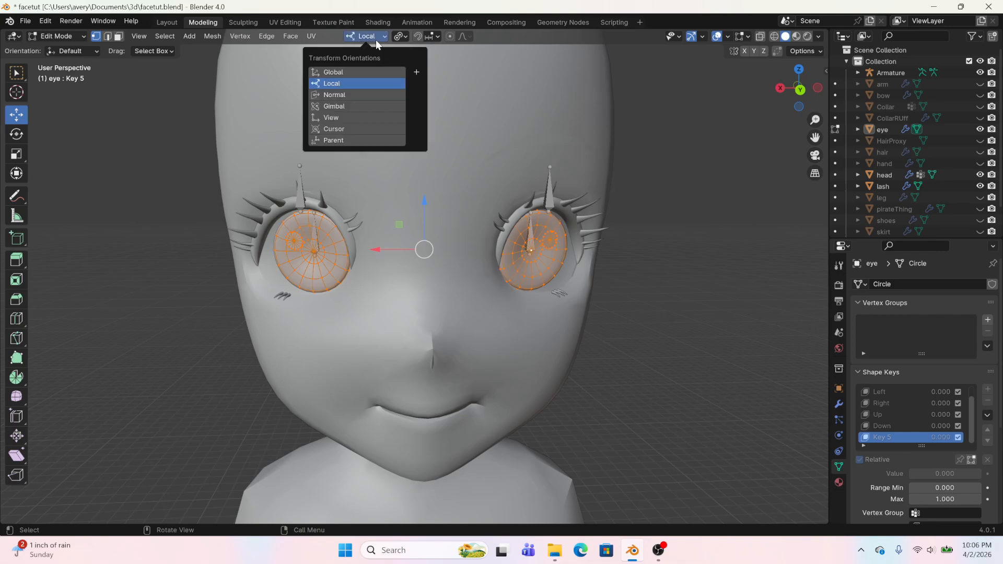
click(351, 71)
click(402, 36)
click(418, 62)
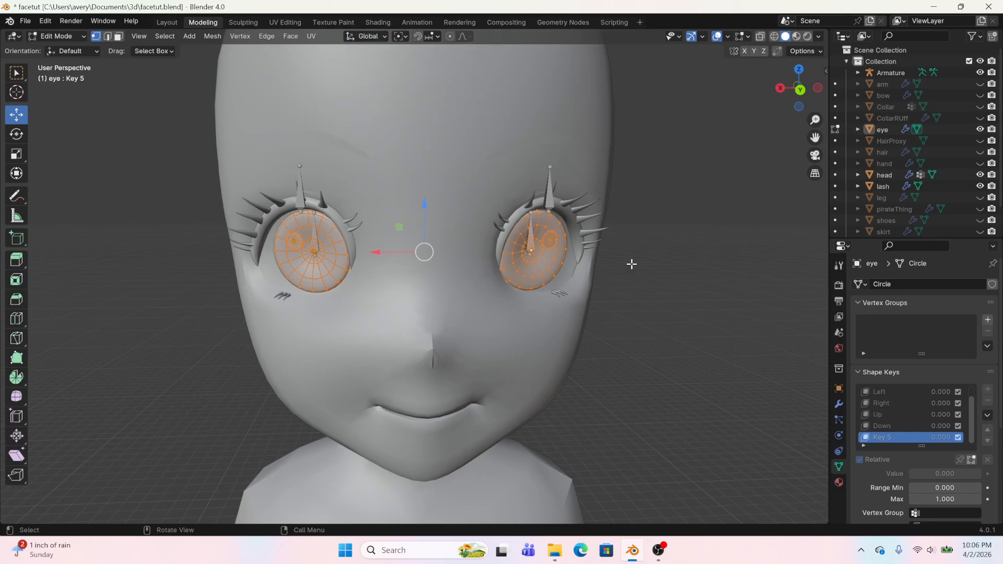
Enable X mirroring and scale one eye's linked mesh uniformly to about 0.18 so both eyes shrink in the Key 5 shape key
click(744, 50)
click(736, 151)
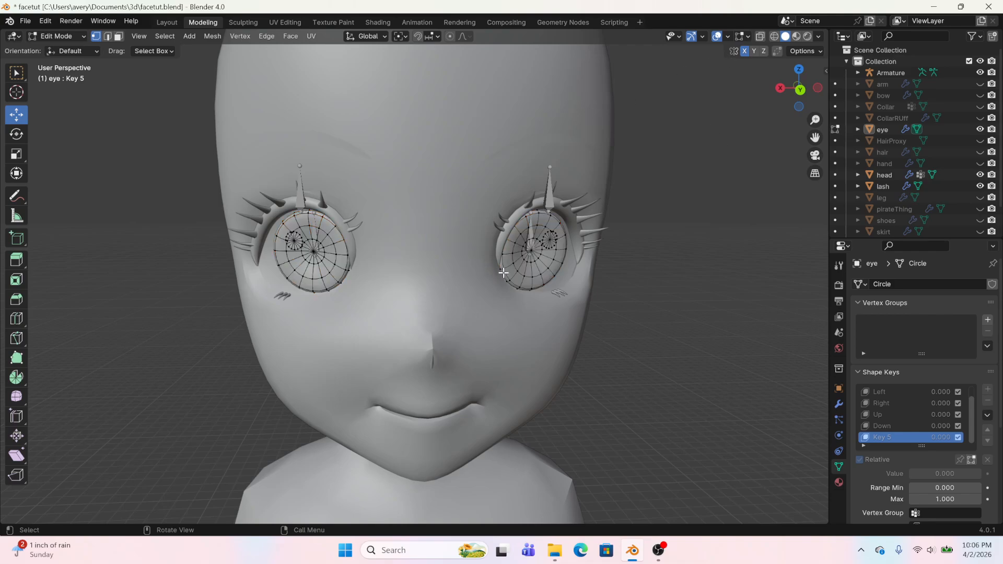
key(l)
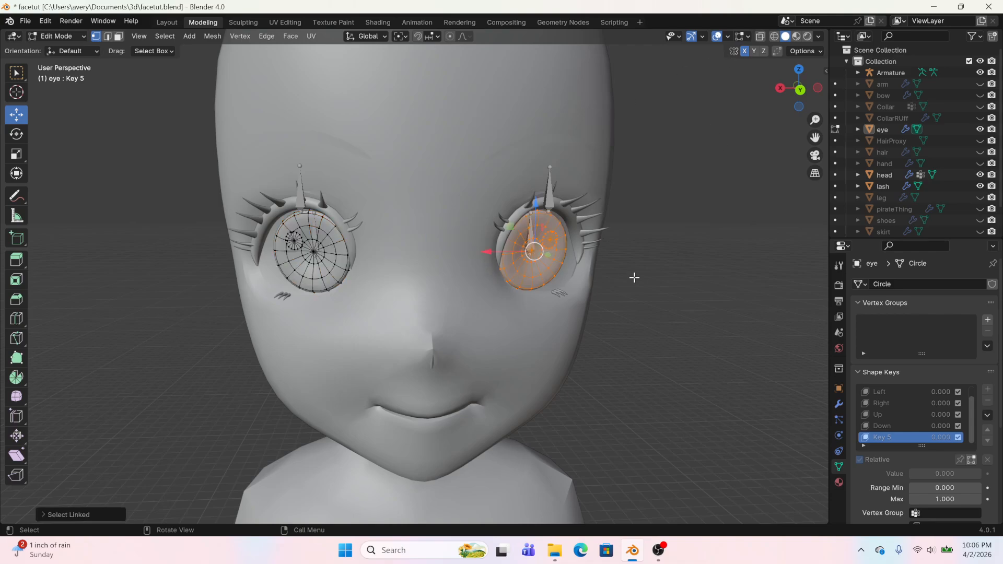
key(s)
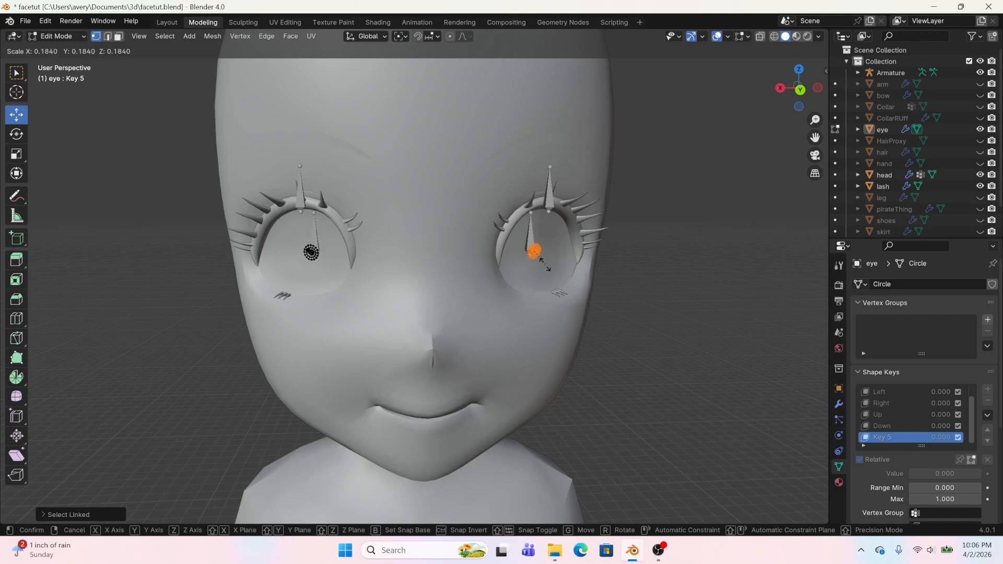
click(545, 265)
click(718, 186)
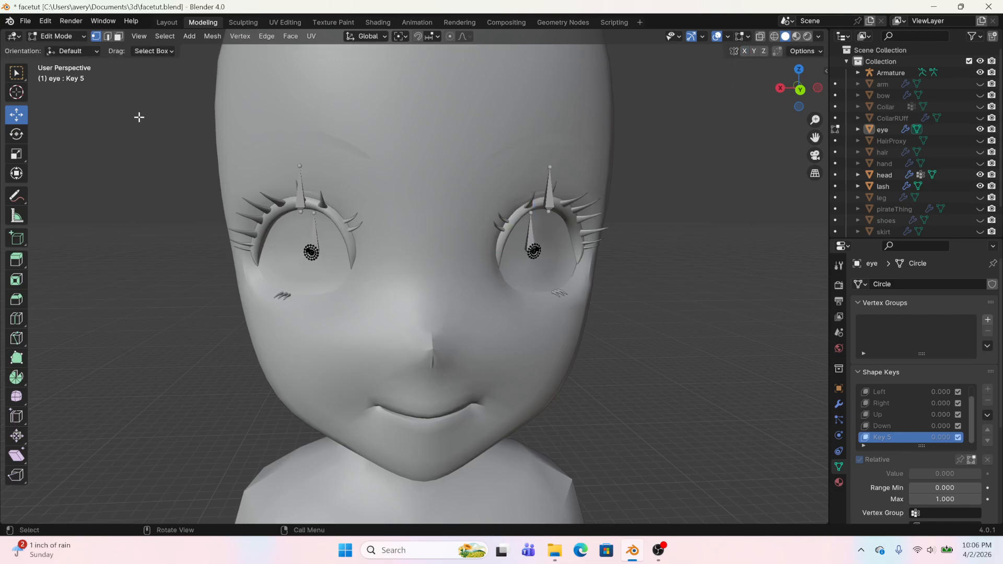
Preview the shrunken eyes in the Layout workspace by setting Key 5 to 1.000, and reset its value to 0.000
click(167, 22)
drag(943, 462, 981, 462)
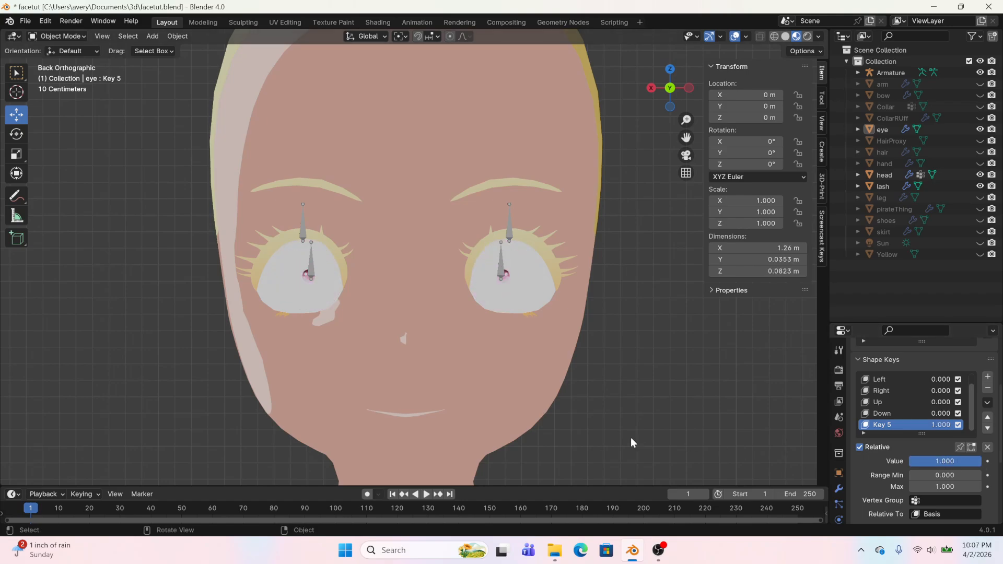
middle_drag(581, 407, 565, 378)
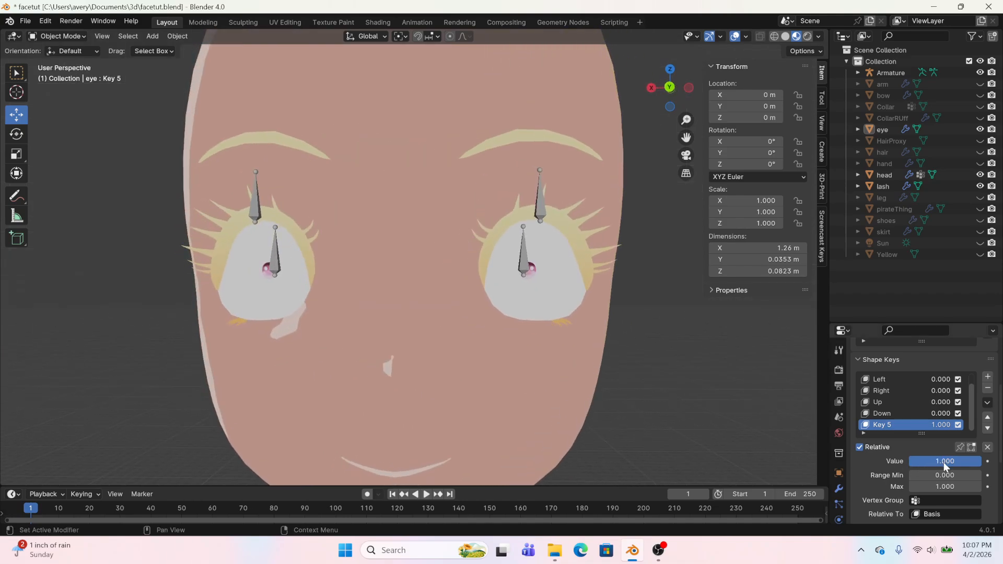
drag(944, 462, 909, 462)
Rename the eye shape key Key 5 to Small
double_click(897, 429)
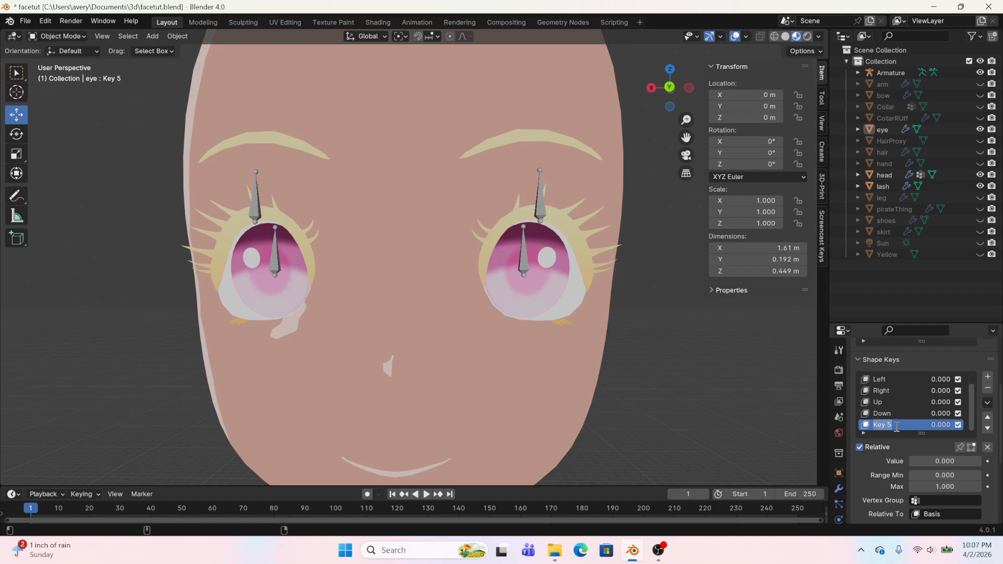
text(Smal)
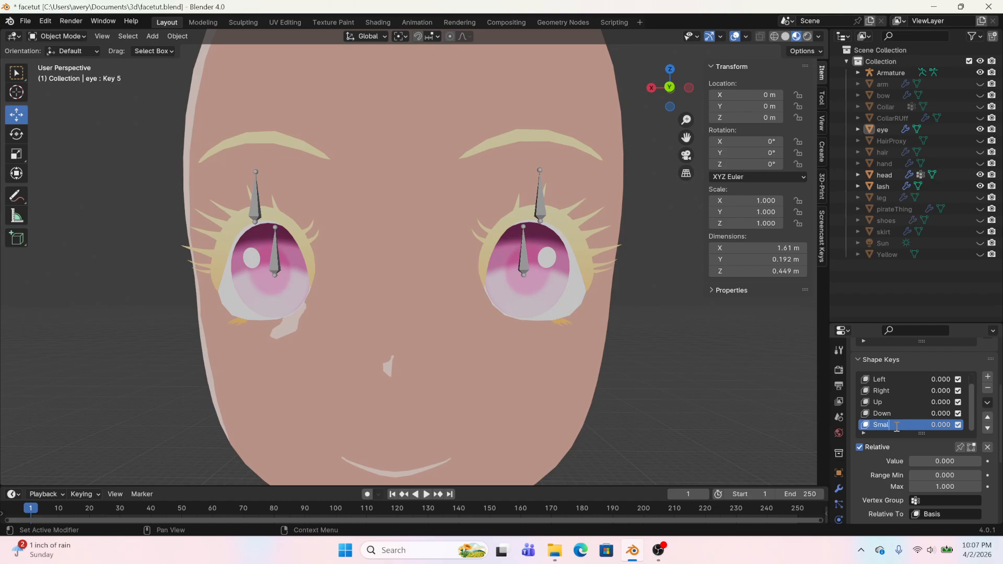
text(l)
key(Return)
Select the lash object and copy the driver from its Blink.l shape key value
scroll(537, 414, down, 4)
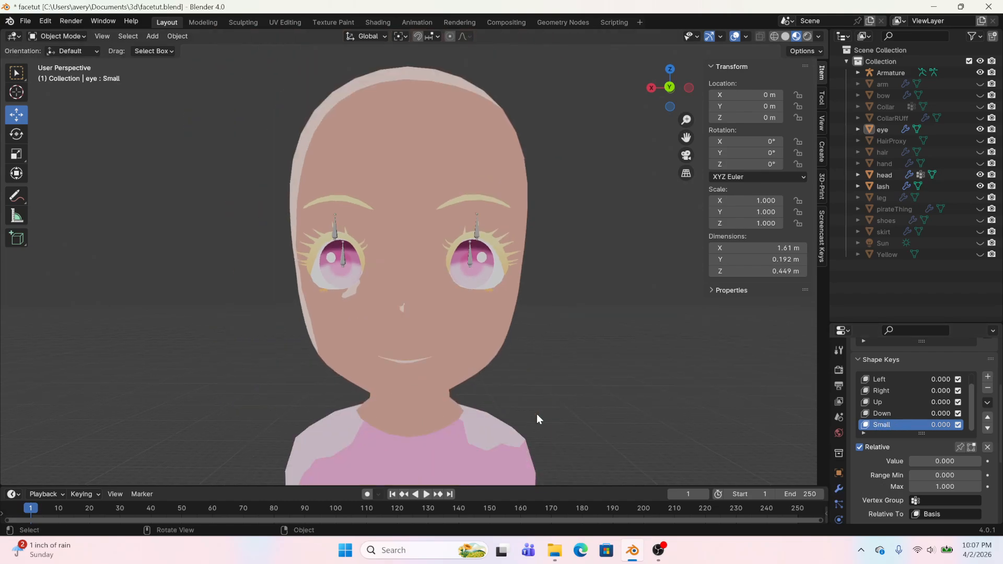
middle_drag(537, 414, 505, 322)
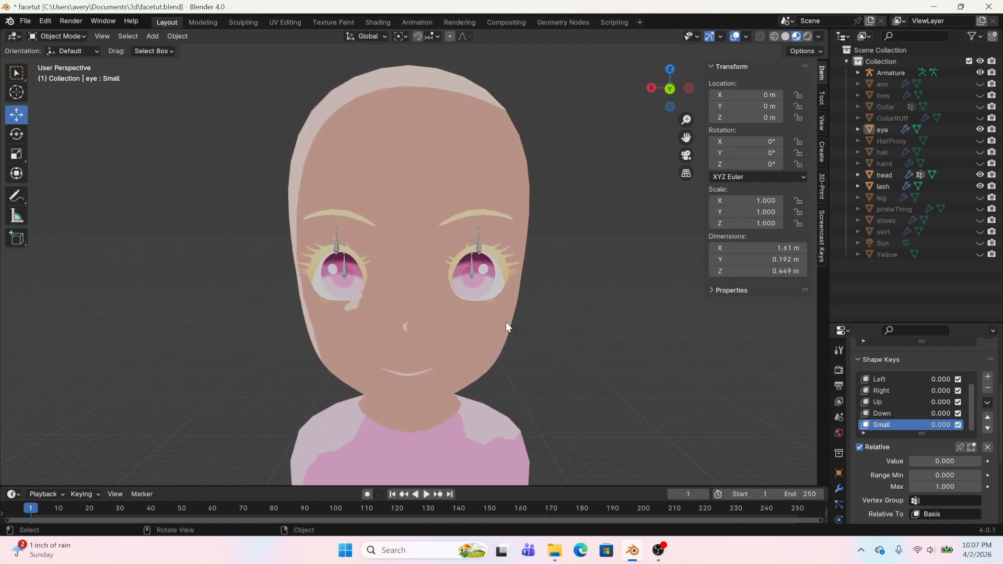
click(474, 275)
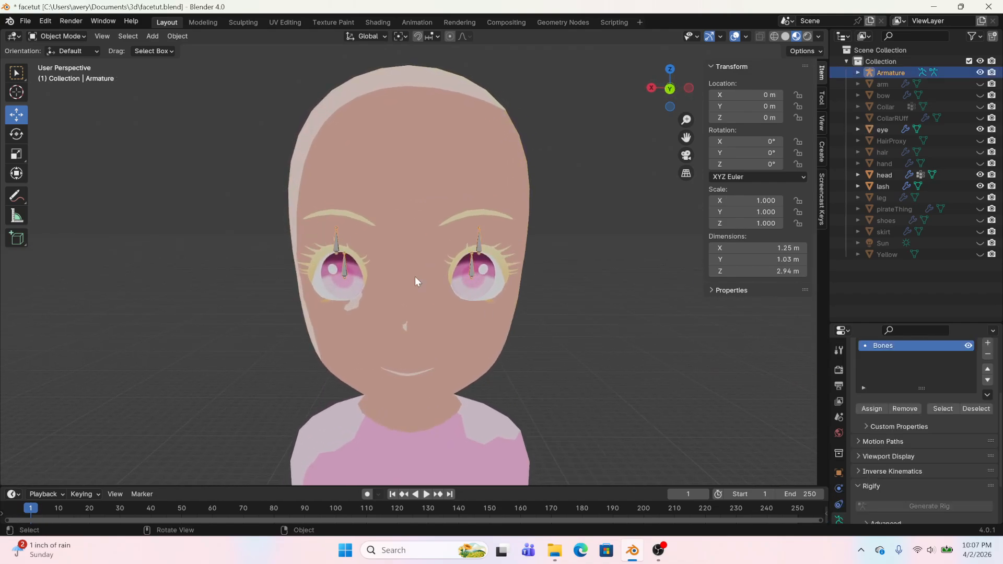
click(453, 259)
click(884, 392)
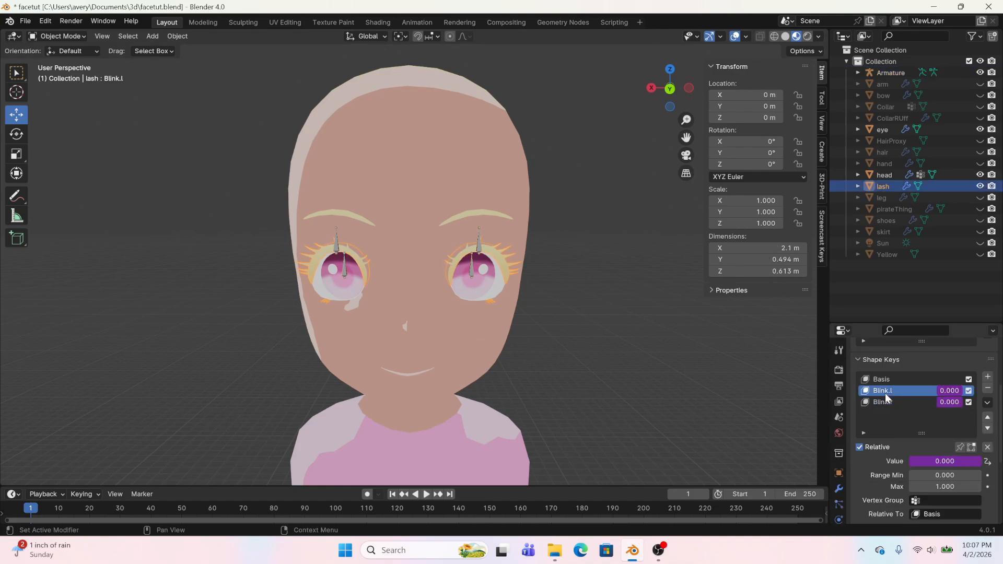
right_click(931, 461)
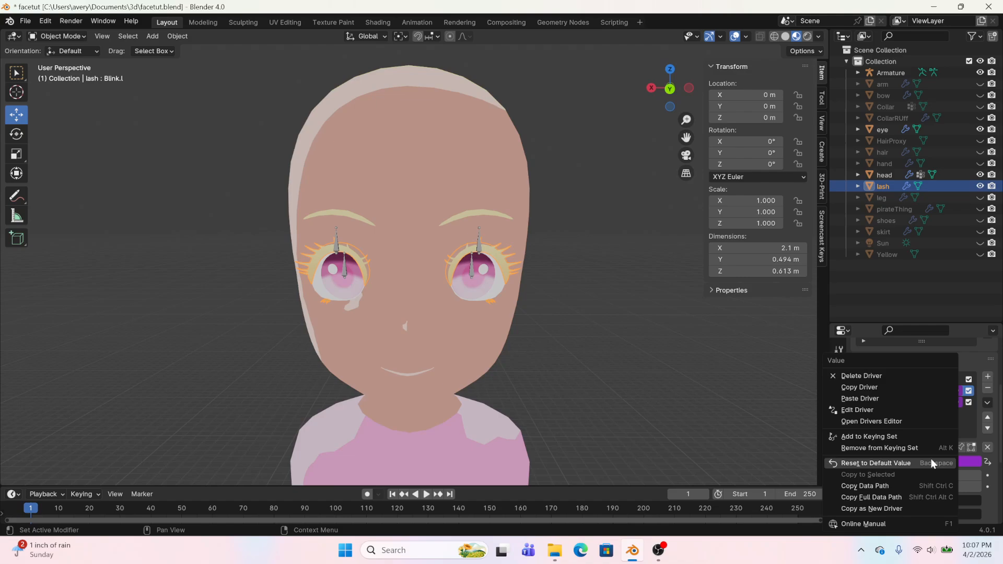
click(870, 389)
Delete the Eye.r bone and its mirrored counterpart from the armature in the Modeling workspace
click(474, 277)
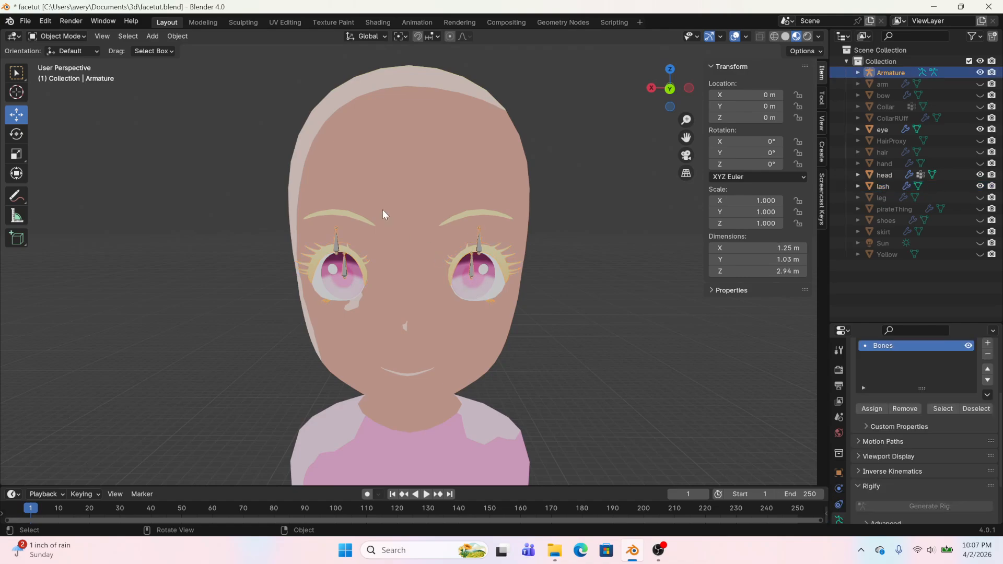
click(204, 21)
right_click(304, 247)
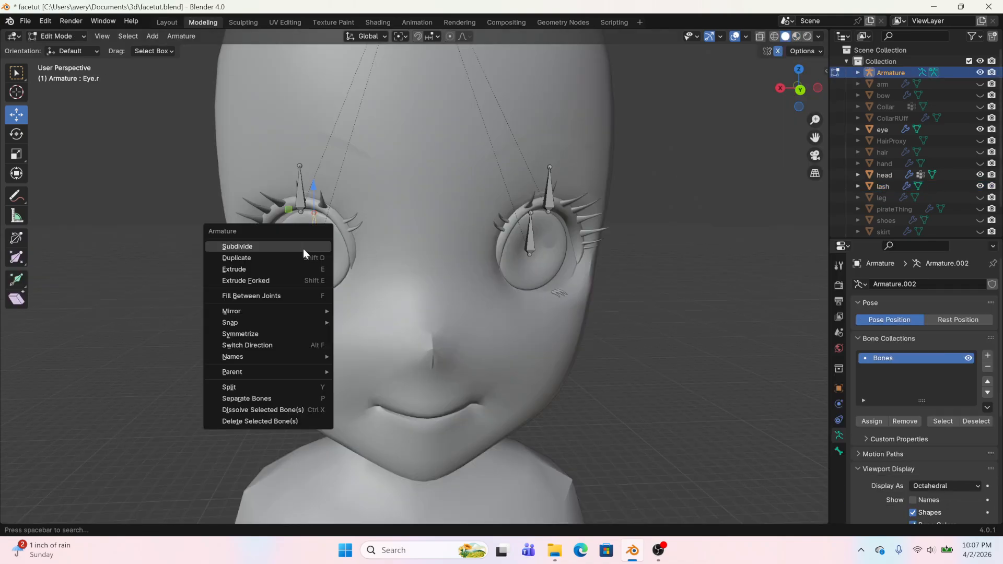
click(272, 421)
right_click(283, 283)
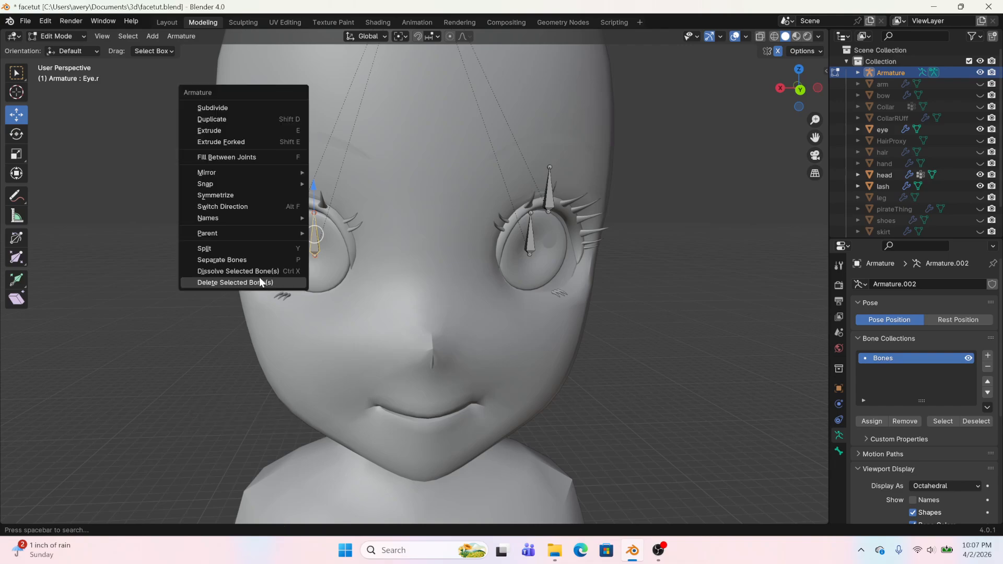
click(259, 282)
click(259, 278)
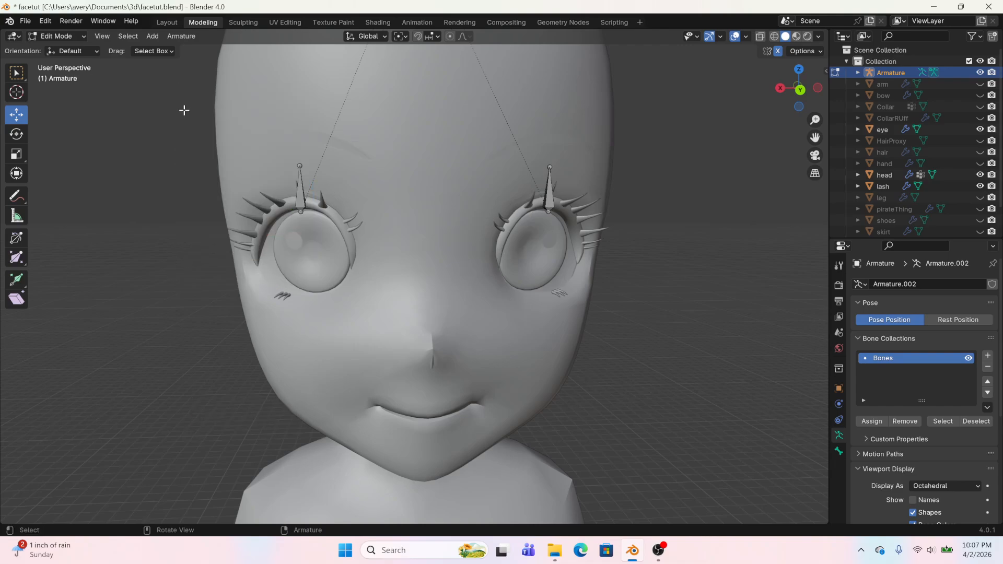
scroll(406, 179, down, 3)
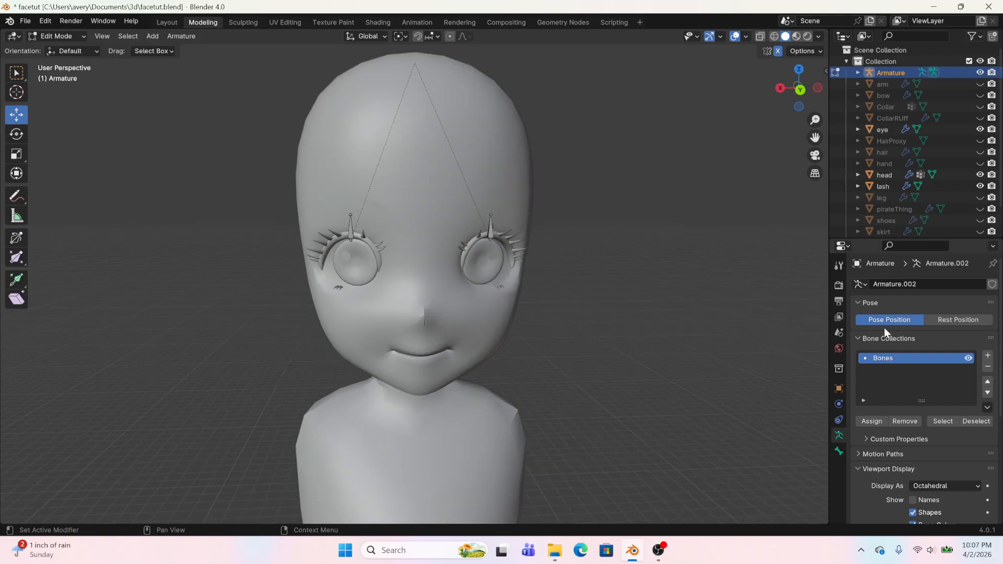
Reveal the hidden bones and place a much smaller duplicate of the head bone in front of the face, between the eyes
key(ctrl+z)
click(422, 289)
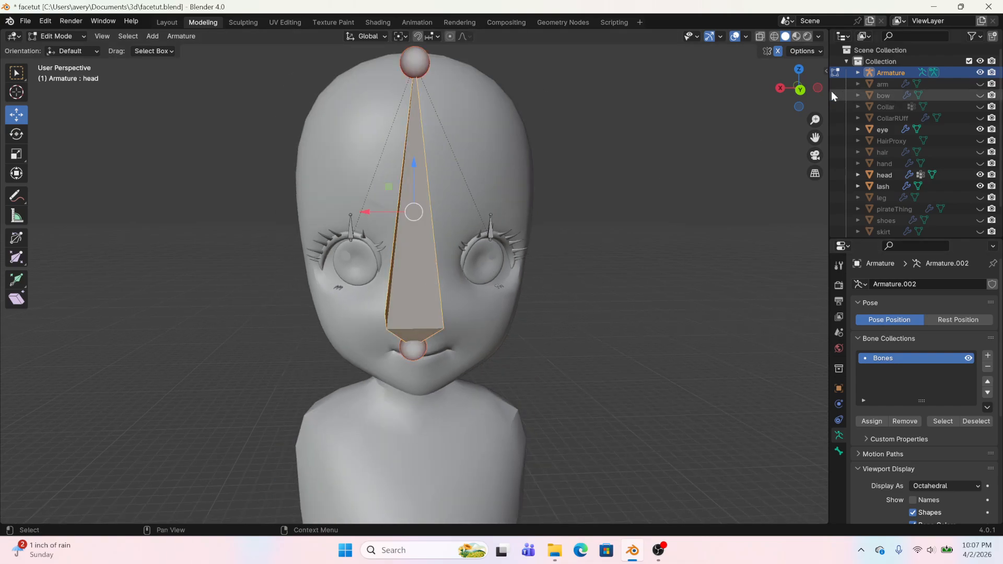
click(817, 90)
key(shift+d)
click(329, 230)
key(s)
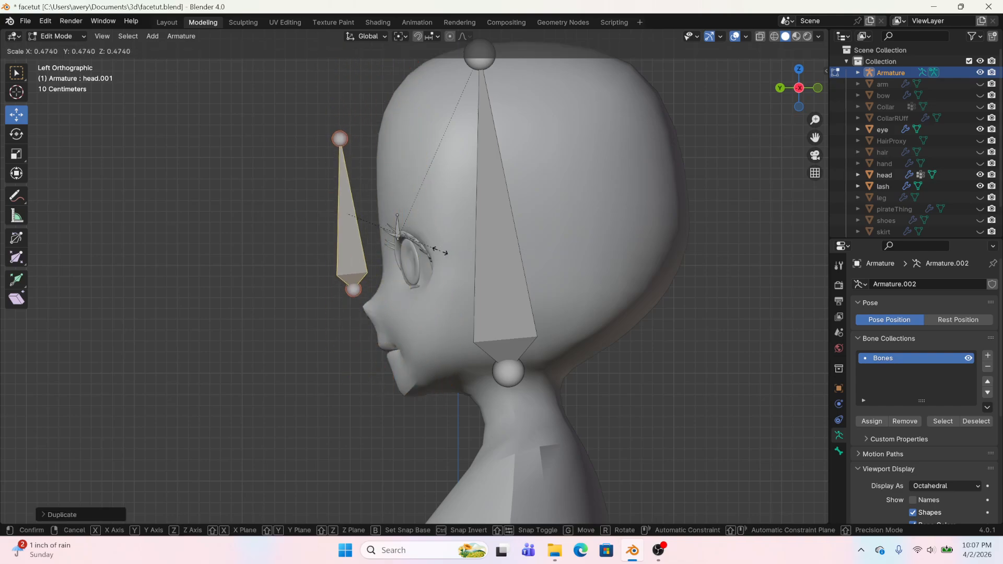
click(342, 238)
key(g)
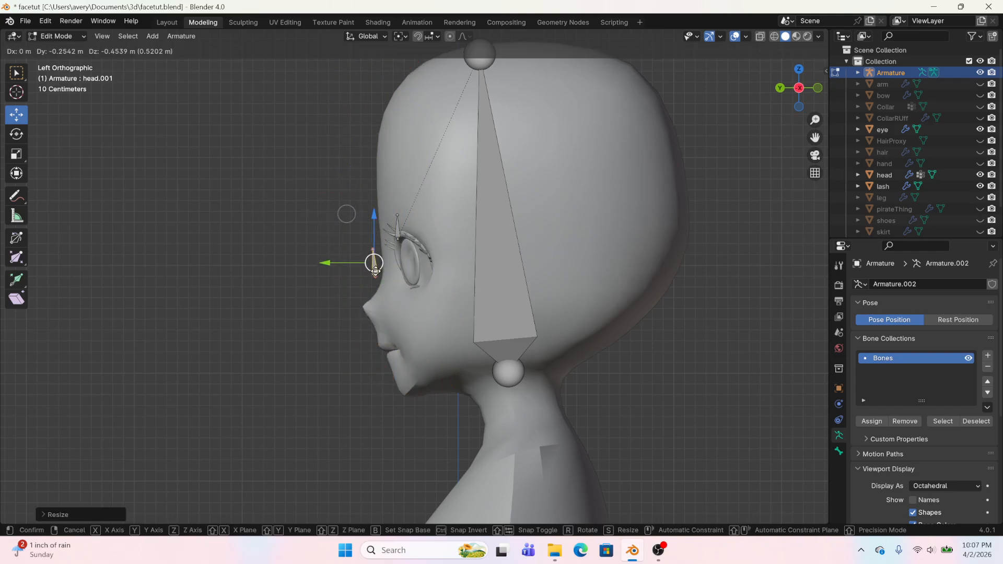
click(377, 270)
middle_drag(378, 270, 338, 343)
scroll(475, 378, up, 4)
scroll(337, 343, up, 1)
Rename the duplicated bone to EyeDirection in its bone properties
click(839, 452)
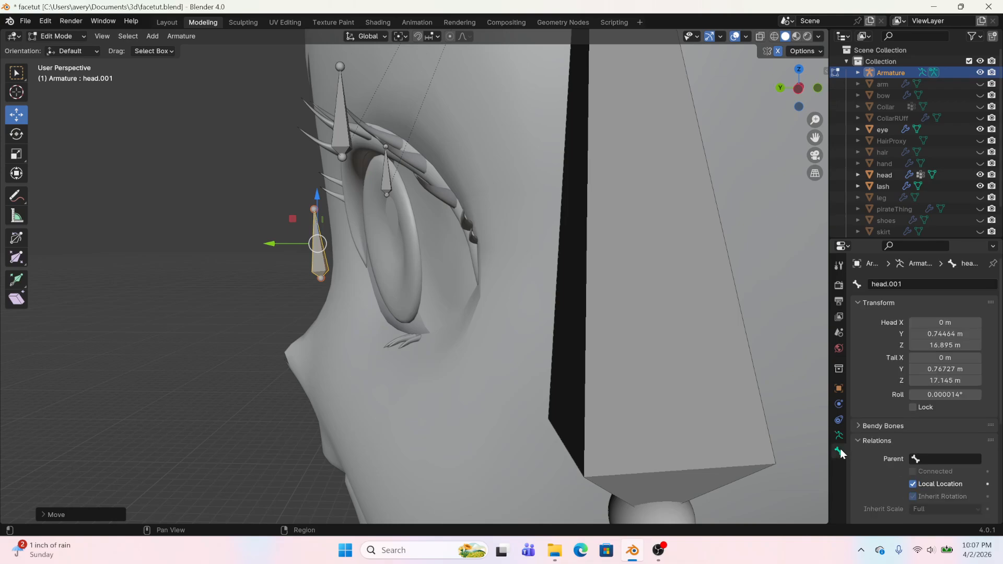
click(912, 283)
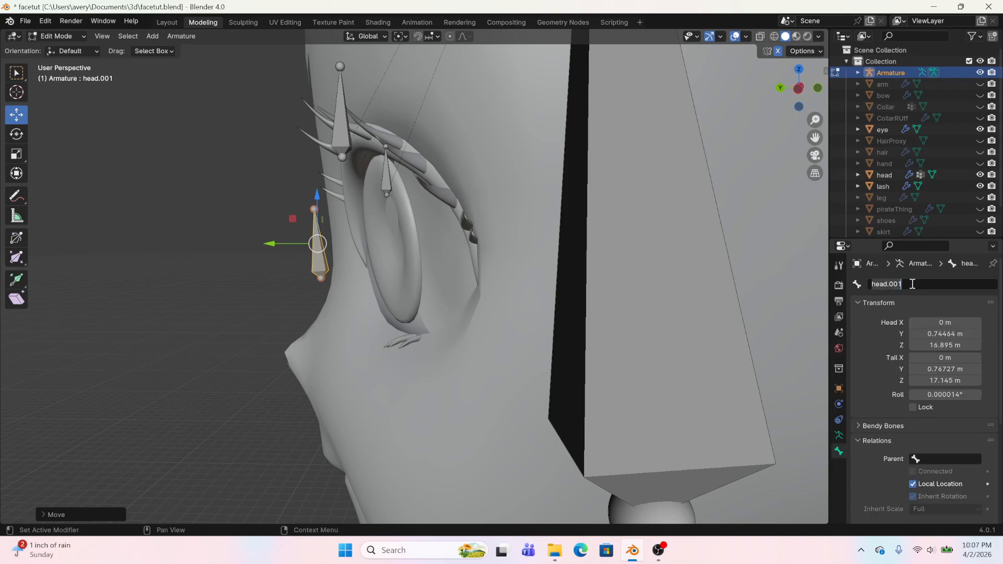
text(EyeDirection)
key(Return)
Parent the EyeDirection bone to the head bone and disable Deform on it
click(939, 457)
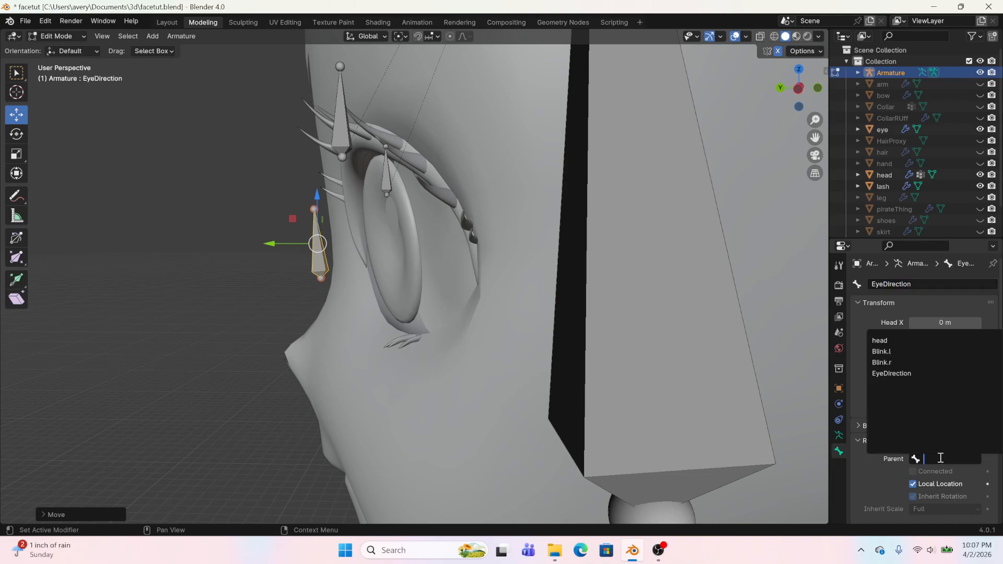
click(881, 340)
scroll(868, 478, down, 3)
click(865, 496)
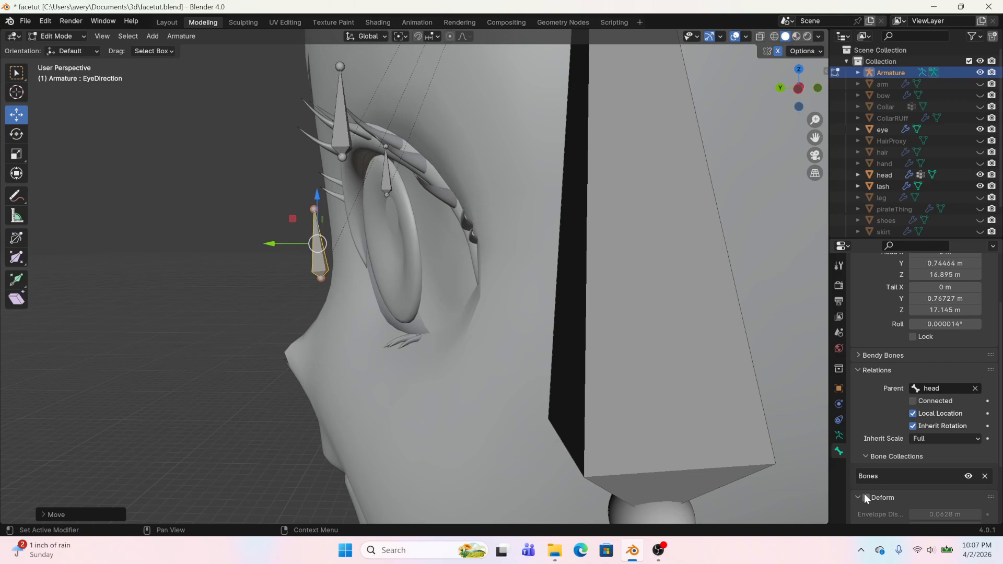
scroll(167, 238, down, 4)
middle_drag(246, 249, 387, 265)
Put the armature in Pose Mode with all hidden bones revealed and nothing selected
click(60, 36)
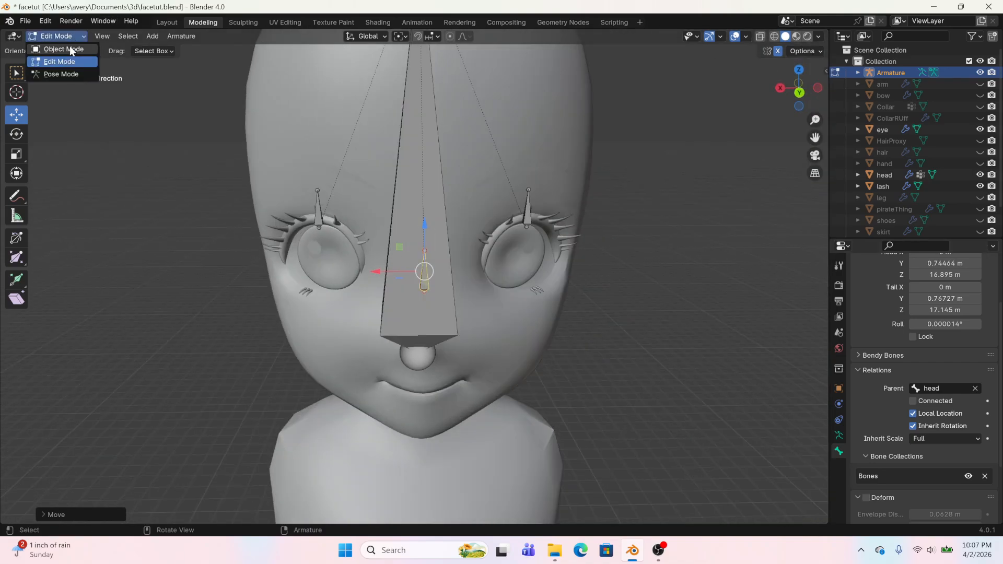
click(70, 46)
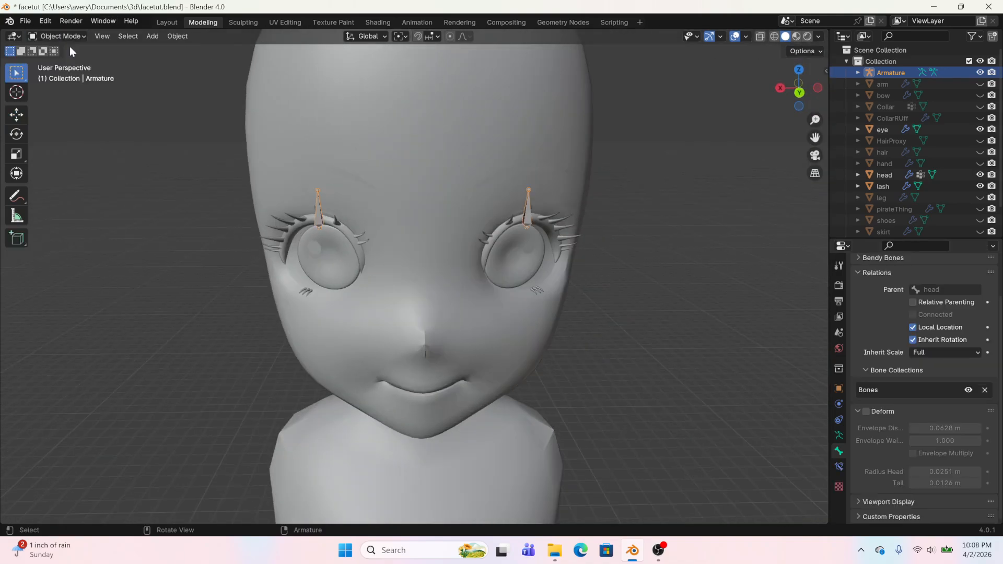
click(167, 22)
click(203, 22)
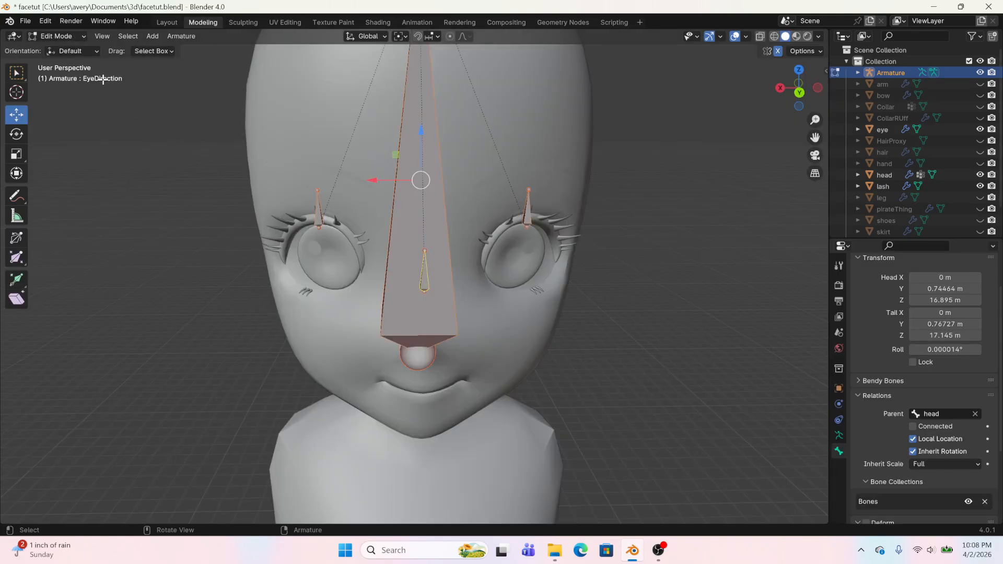
key(alt+h)
click(60, 36)
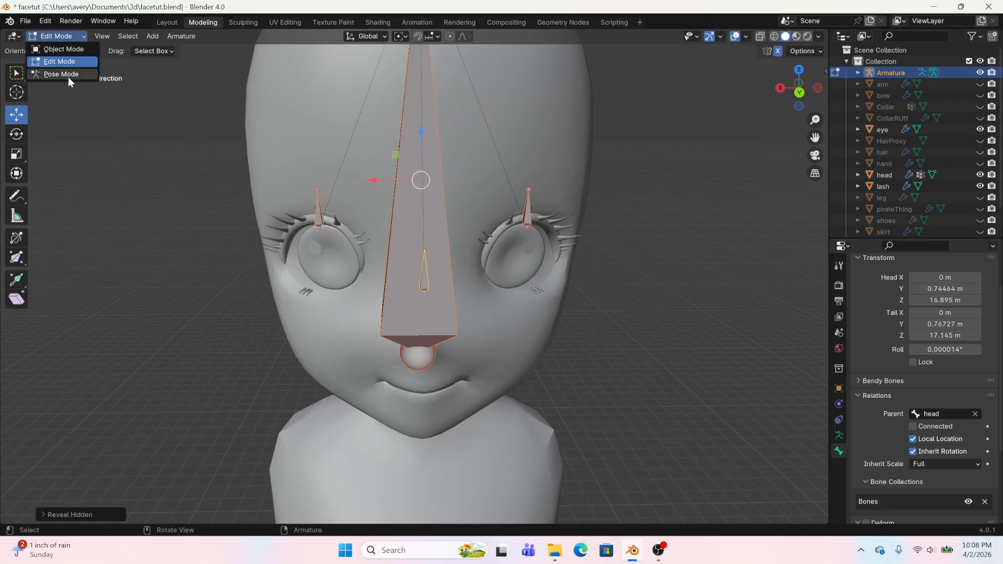
click(68, 73)
key(alt+h)
click(561, 289)
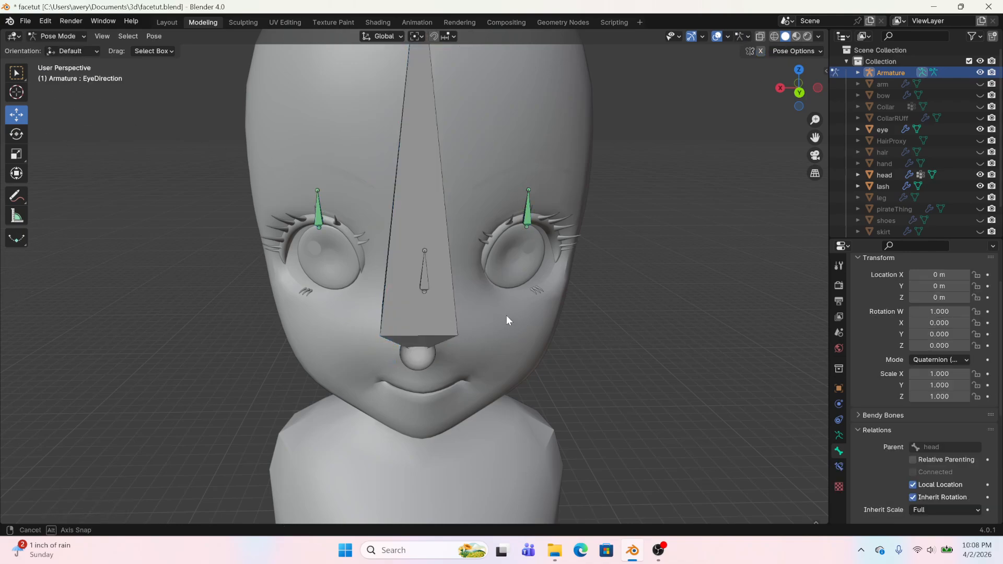
Copy the constraints from the Blink.l bone to the EyeDirection bone
middle_drag(506, 318, 521, 215)
click(377, 264)
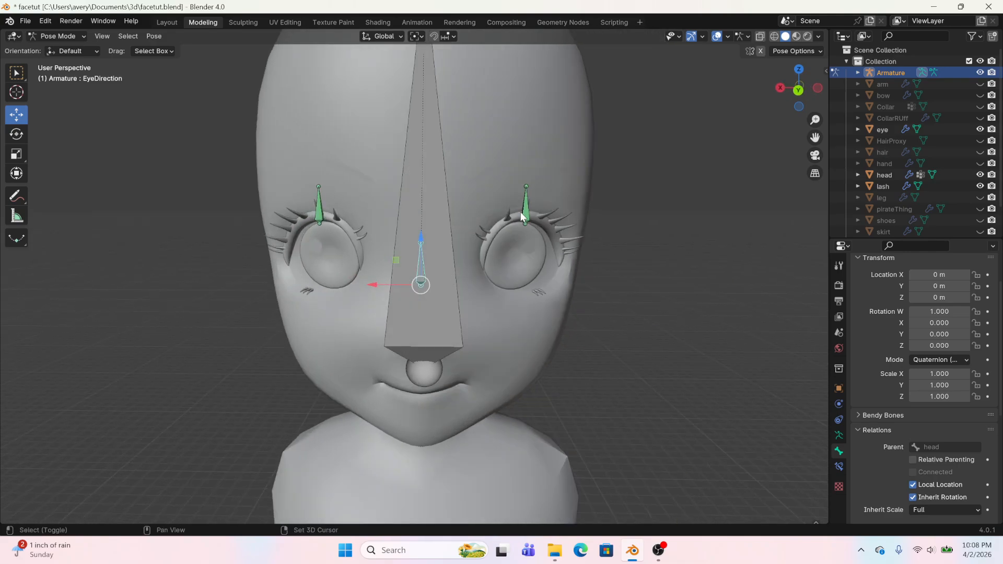
click(524, 211)
click(154, 36)
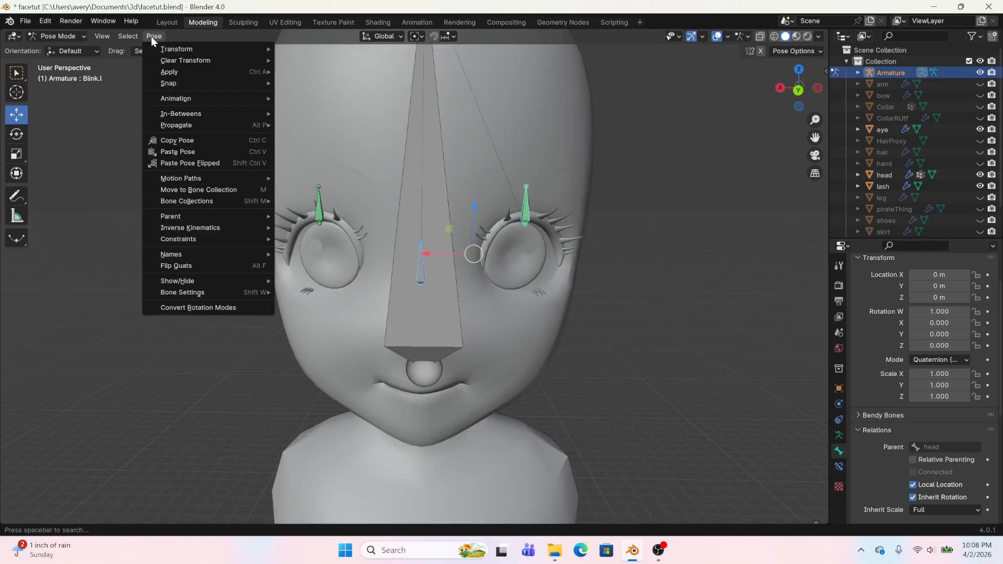
mouse_move(171, 243)
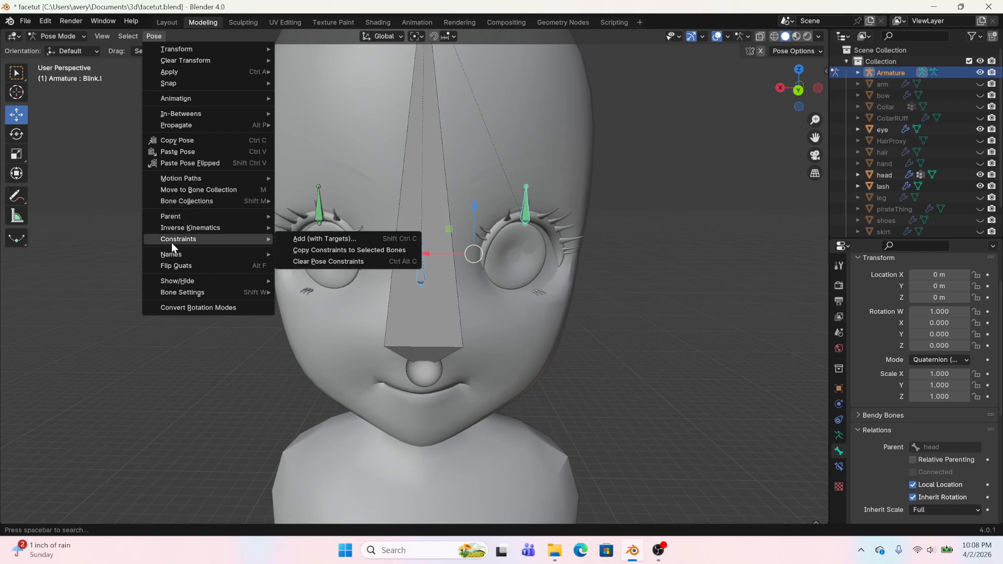
click(315, 251)
Hide the head bone and select the EyeDirection bone
click(420, 272)
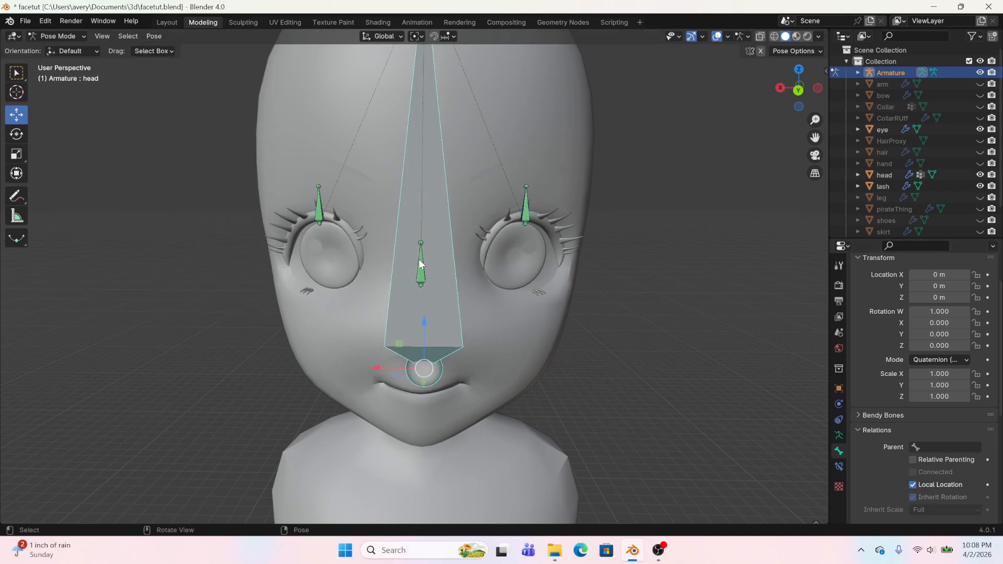
key(h)
click(424, 277)
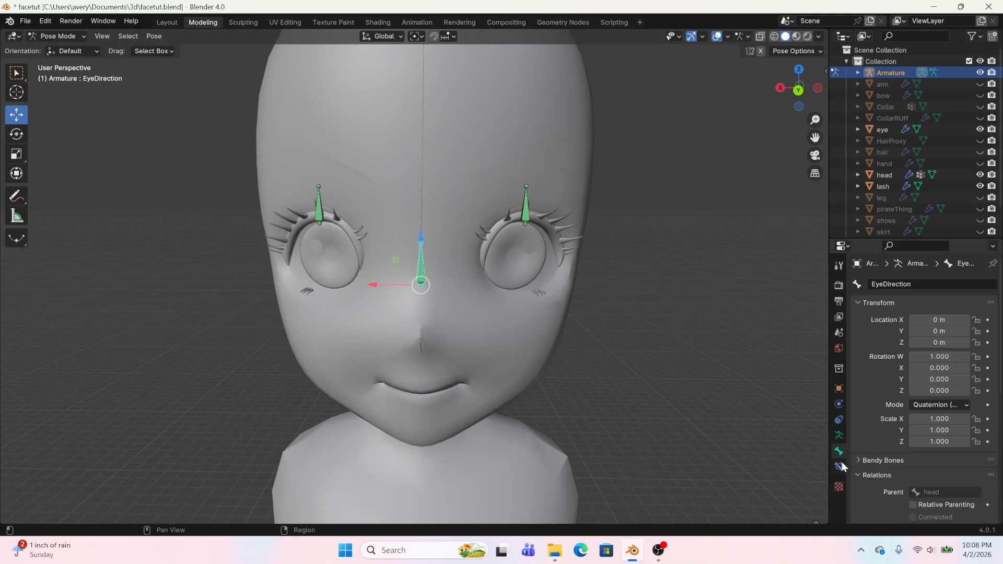
Set Maximum Y to 0.2 m in the EyeDirection bone's Limit Location constraint
click(839, 466)
mouse_move(421, 239)
mouse_down()
mouse_move(423, 266)
mouse_move(430, 233)
mouse_up()
click(954, 373)
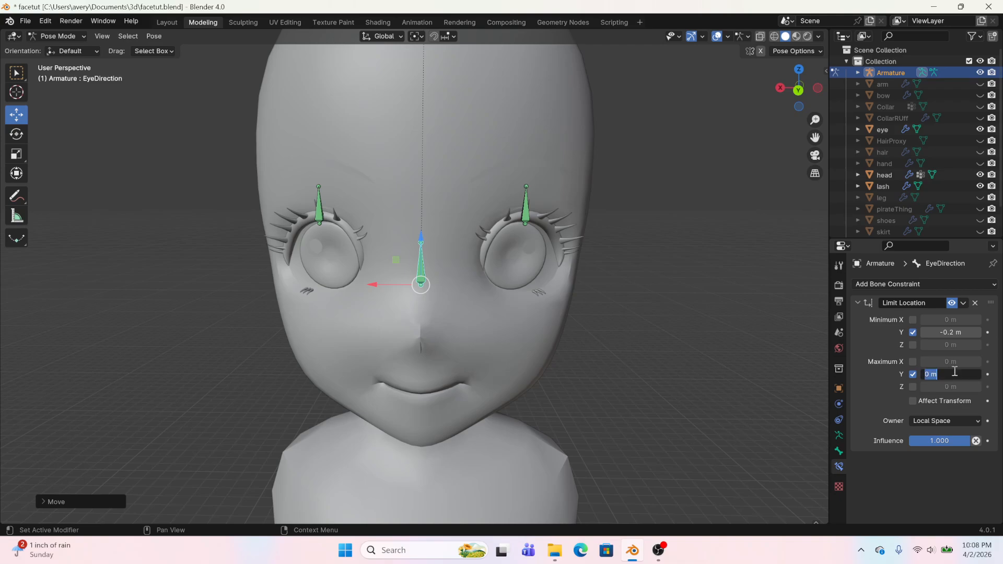
text(.2)
key(Return)
Enable the X limits of the EyeDirection bone's Limit Location constraint, with Minimum X -0.2 m and Maximum X 0.2 m
click(912, 320)
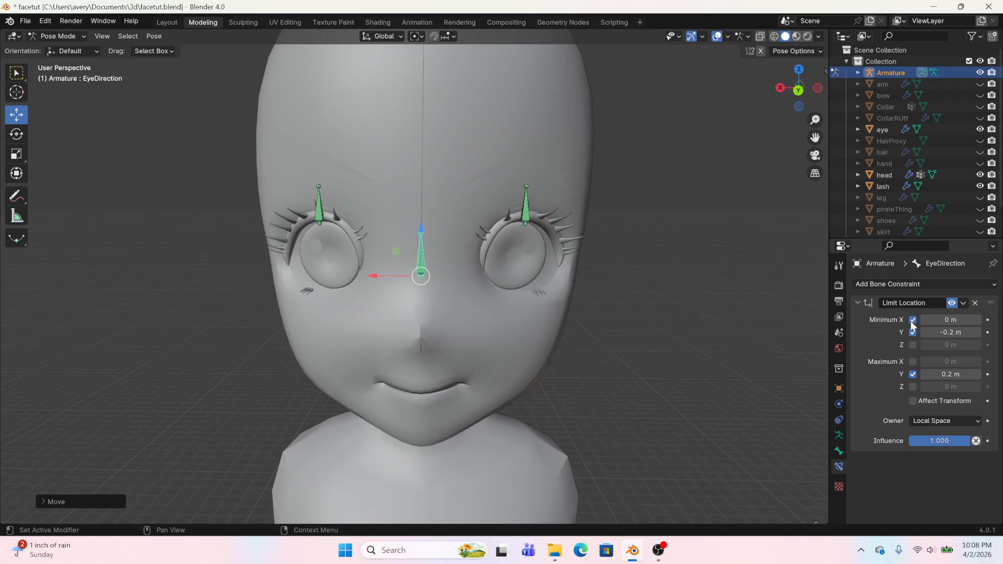
click(912, 361)
click(964, 321)
text(-)
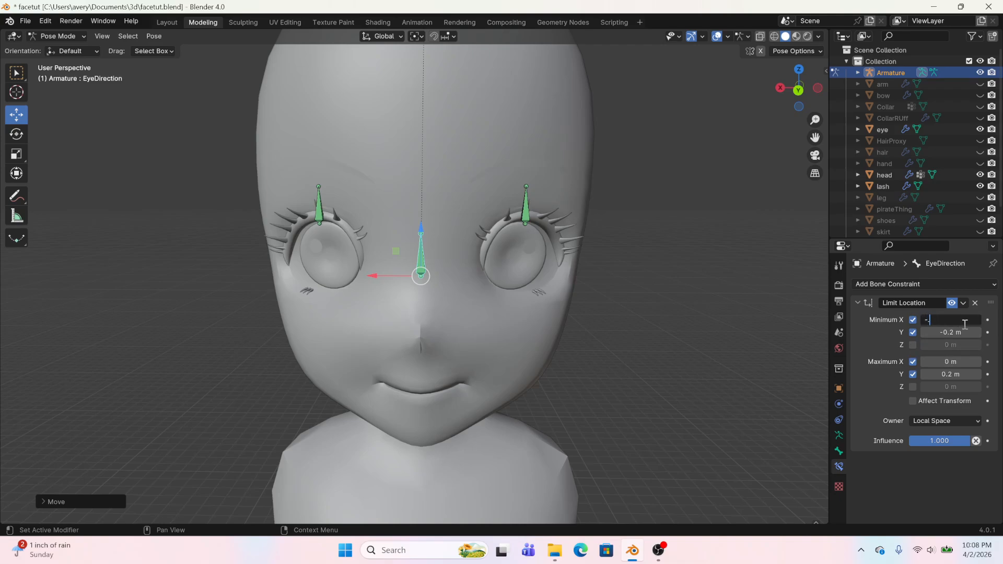
text(0.2)
click(946, 358)
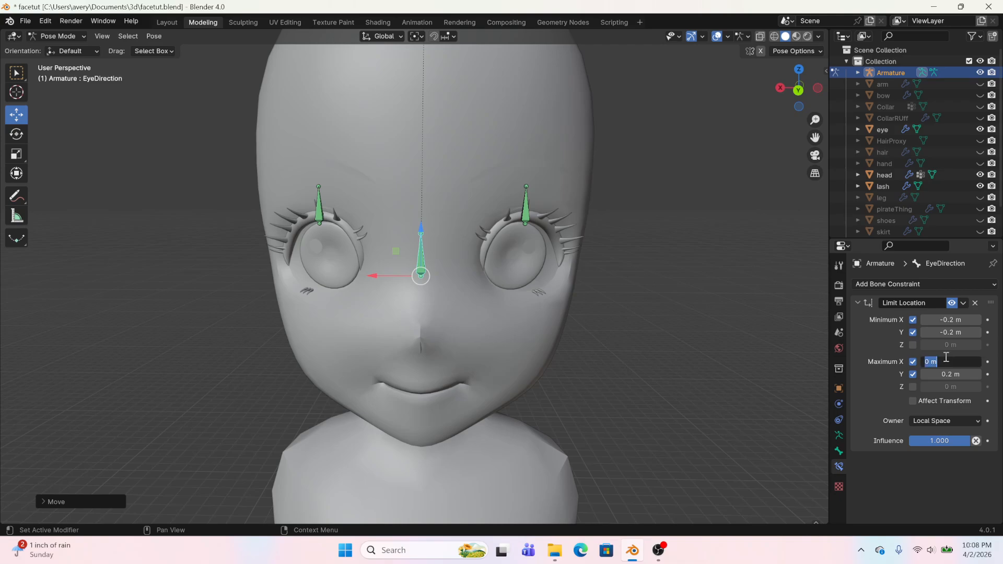
key(BackSpace)
text(.2)
key(Return)
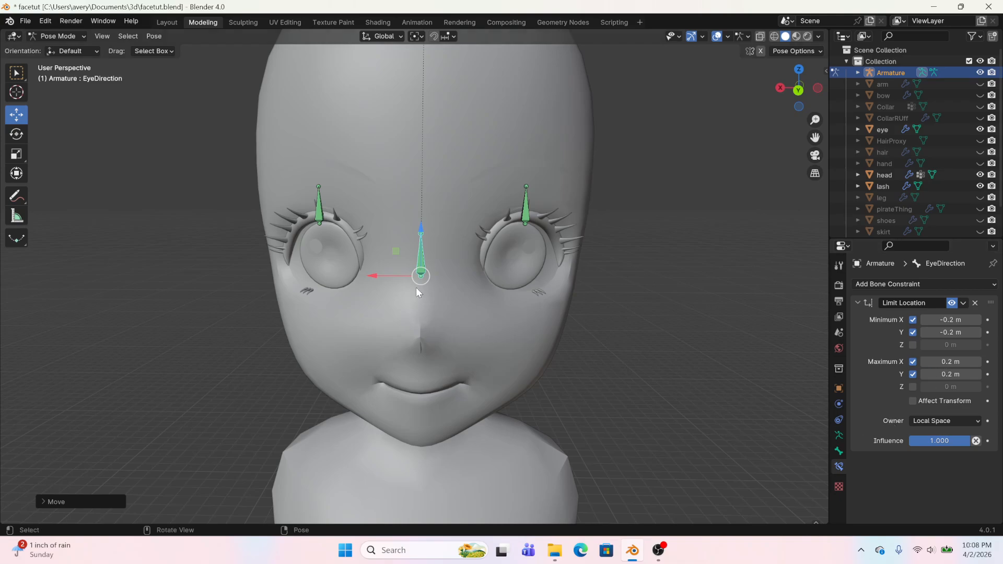
Test the EyeDirection bone's range by moving it freely and from the side, and undo the last move
key(g)
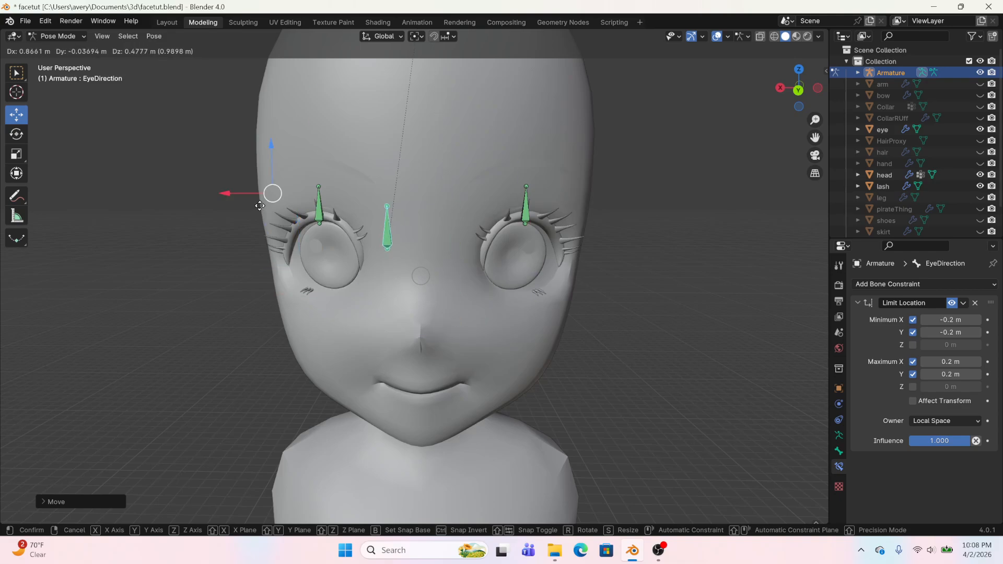
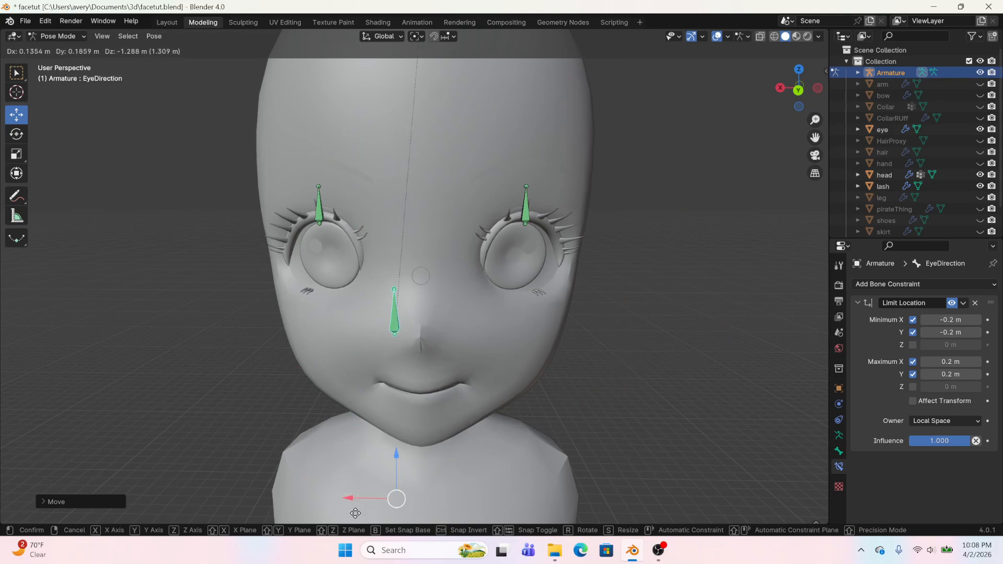
click(509, 281)
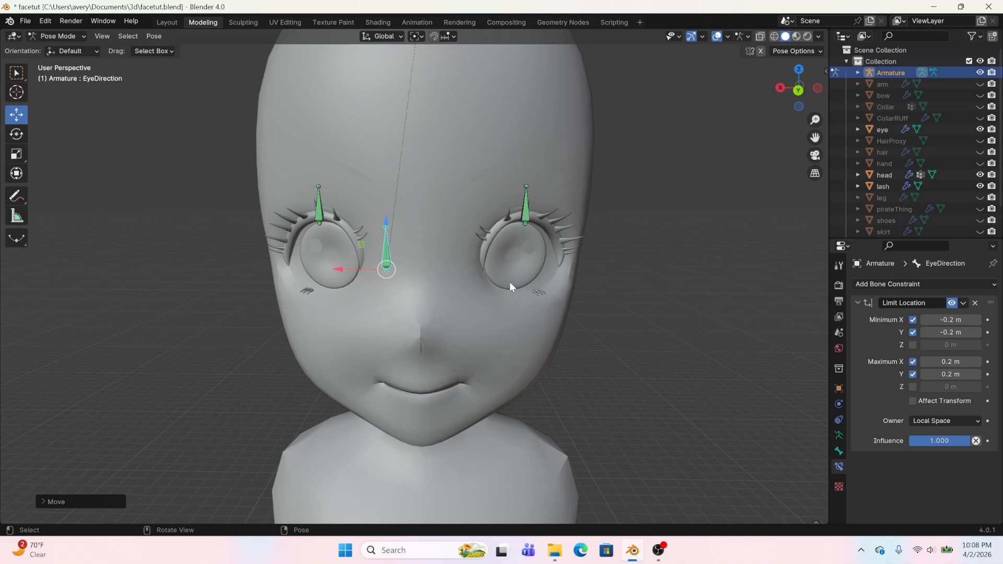
middle_drag(509, 281, 316, 274)
drag(371, 250, 402, 285)
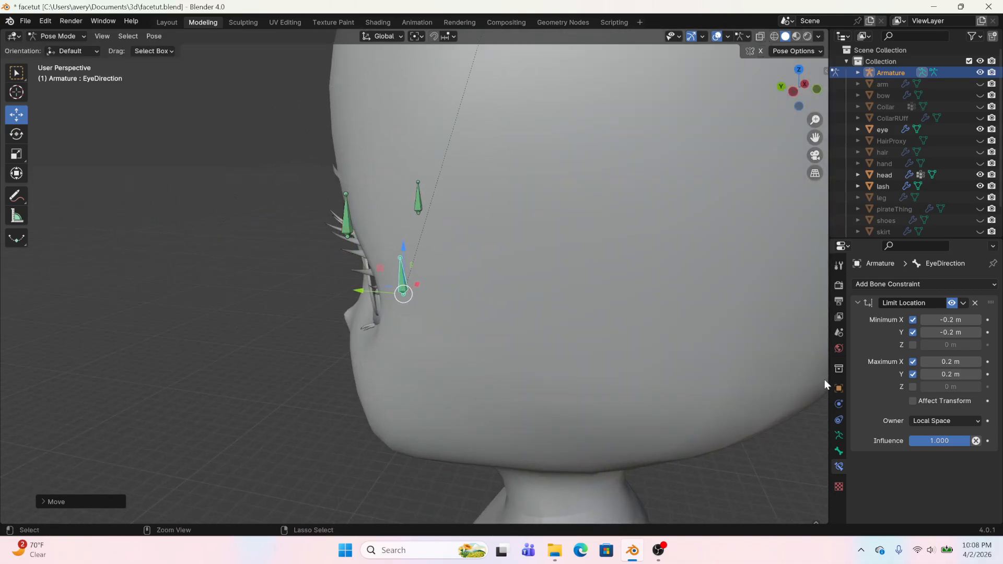
key(ctrl+z)
Enable Minimum Z and Maximum Z at 0 m in the Limit Location constraint, and test moving the EyeDirection bone forward
click(912, 386)
click(912, 345)
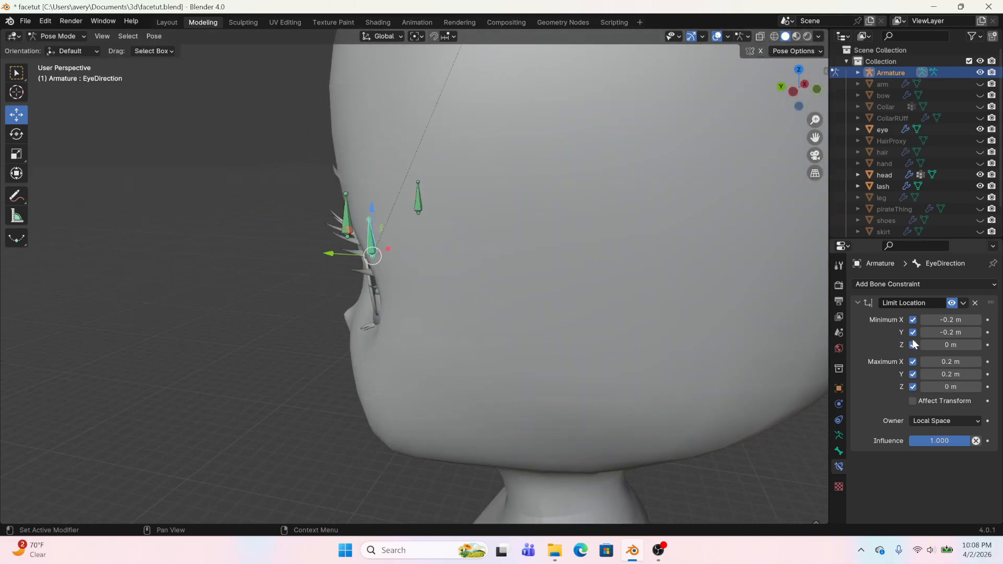
middle_drag(282, 292, 299, 274)
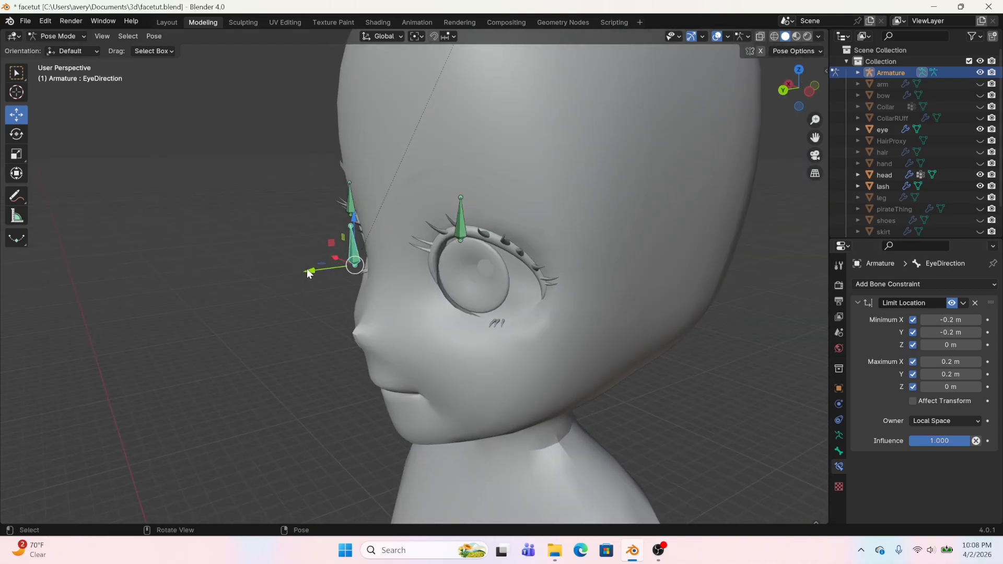
drag(308, 273, 226, 303)
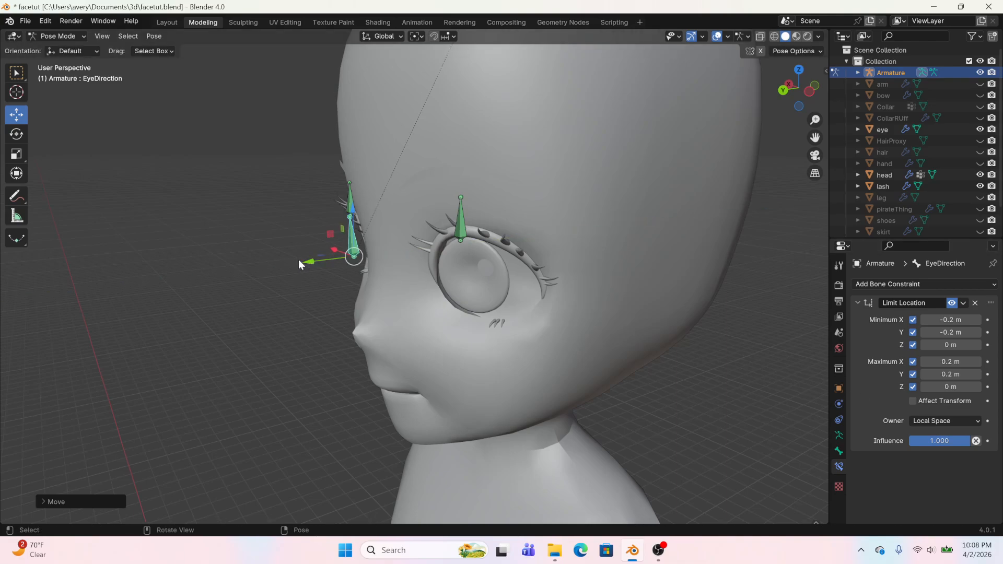
drag(300, 260, 241, 302)
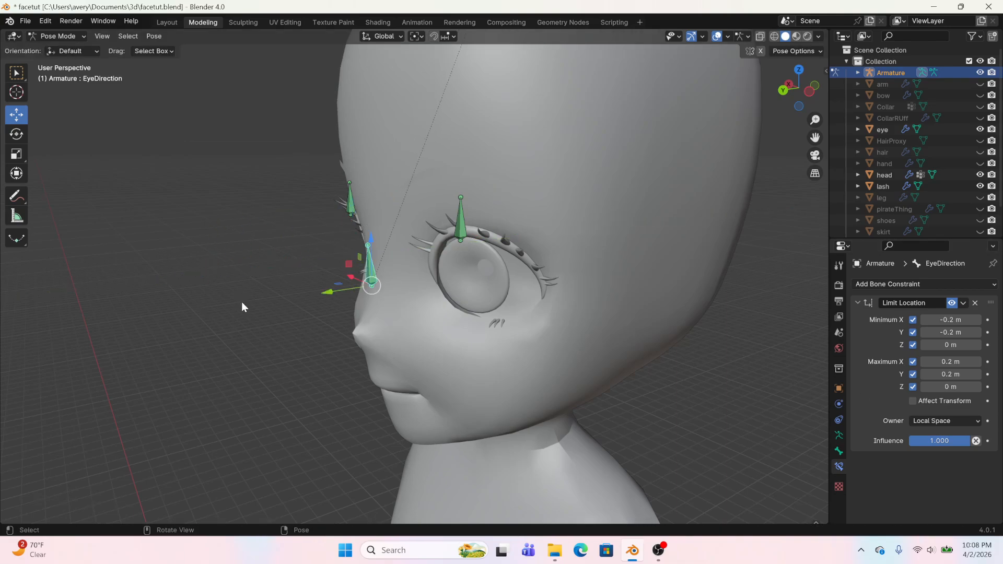
Raise the EyeDirection bone slightly between the eyes in Edit Mode, and return the armature to Object Mode
middle_drag(241, 302, 353, 247)
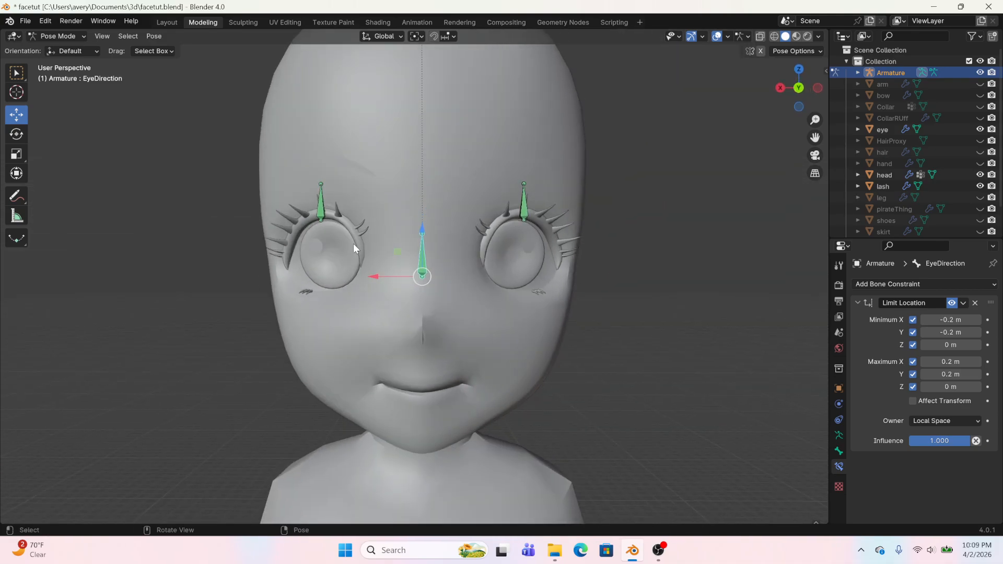
click(239, 19)
click(216, 21)
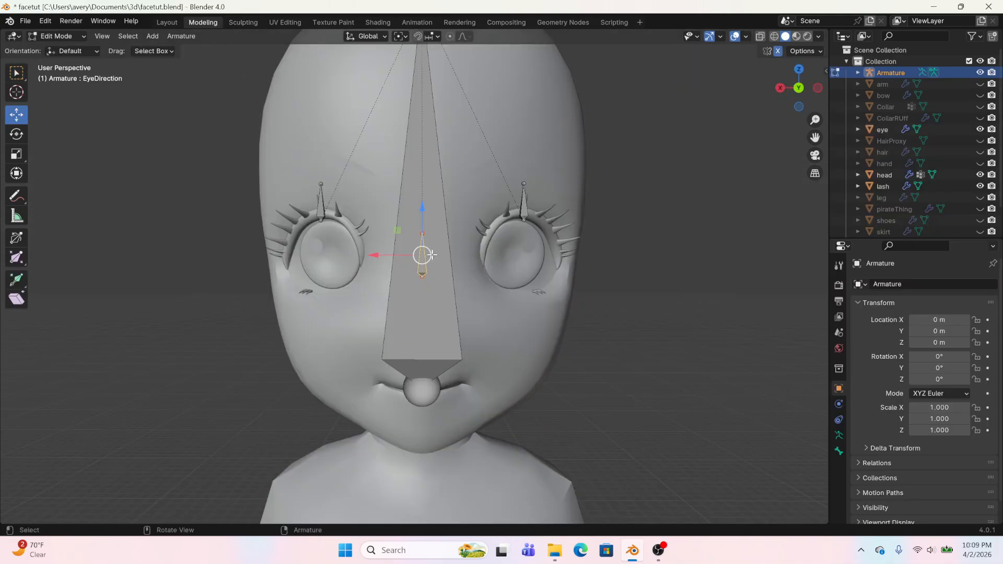
drag(422, 221, 421, 192)
mouse_move(367, 192)
middle_down()
mouse_move(444, 201)
mouse_move(367, 209)
middle_up()
click(50, 34)
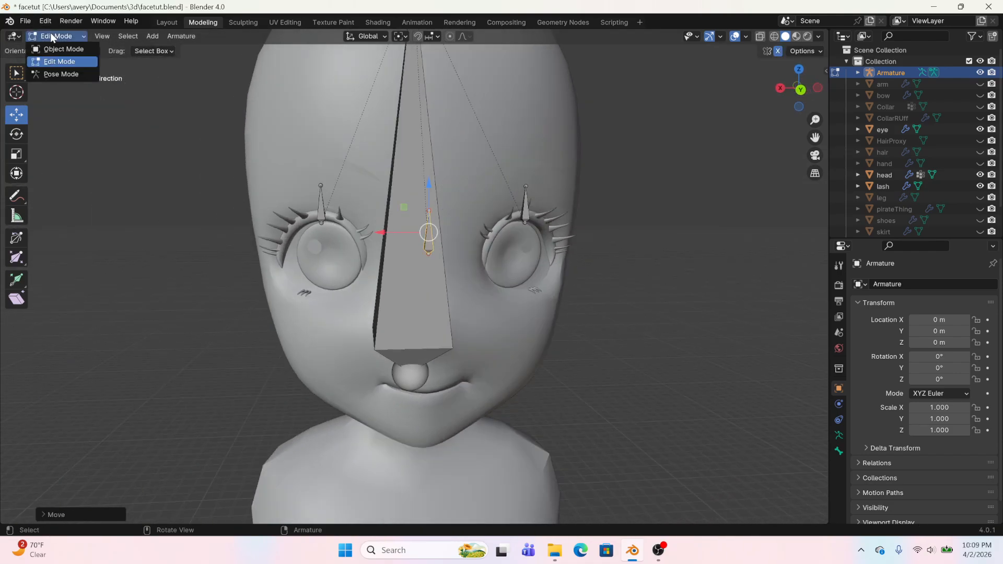
click(57, 46)
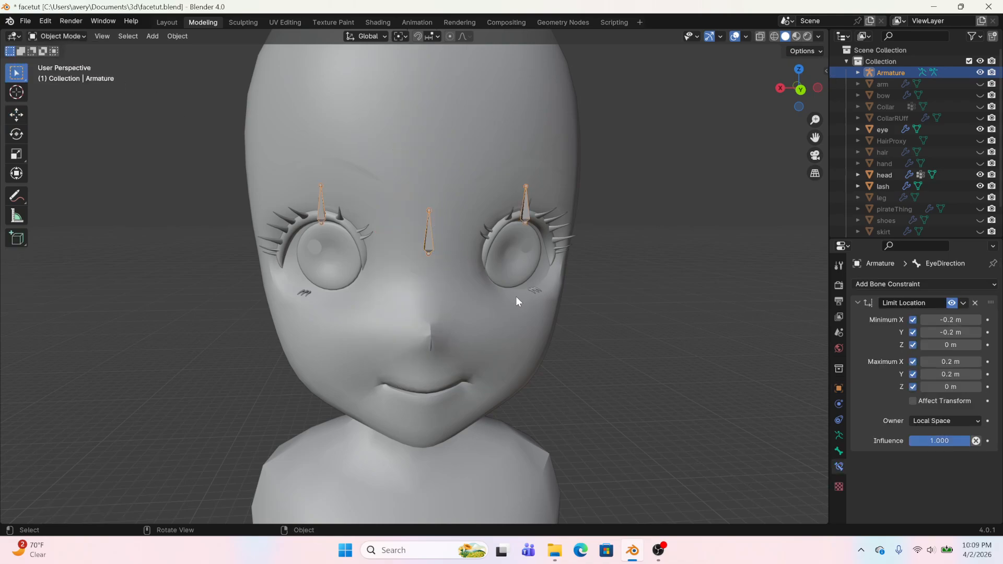
Copy the driver from the value of the head mesh's Blink.l shape key
click(505, 263)
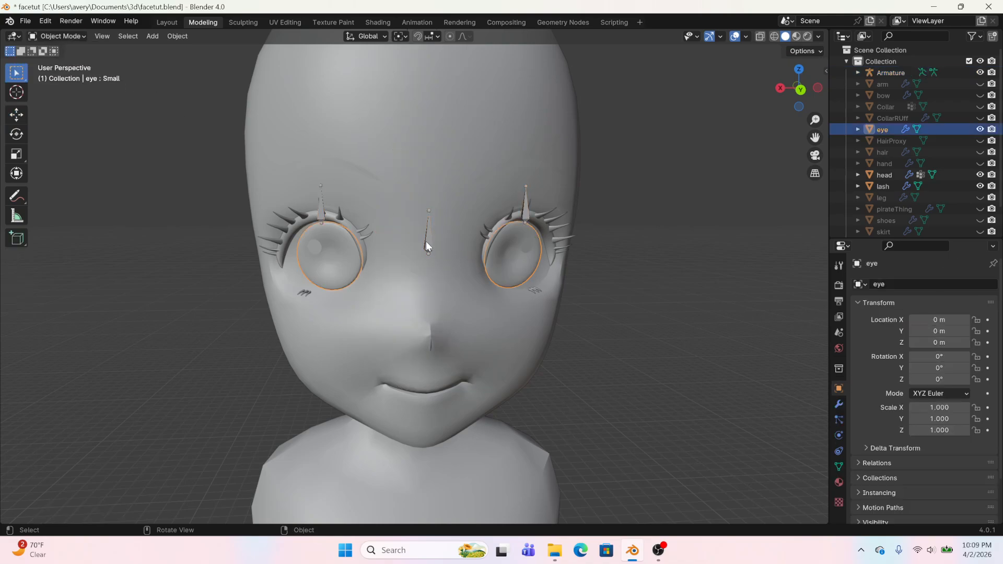
click(527, 202)
click(838, 451)
click(520, 320)
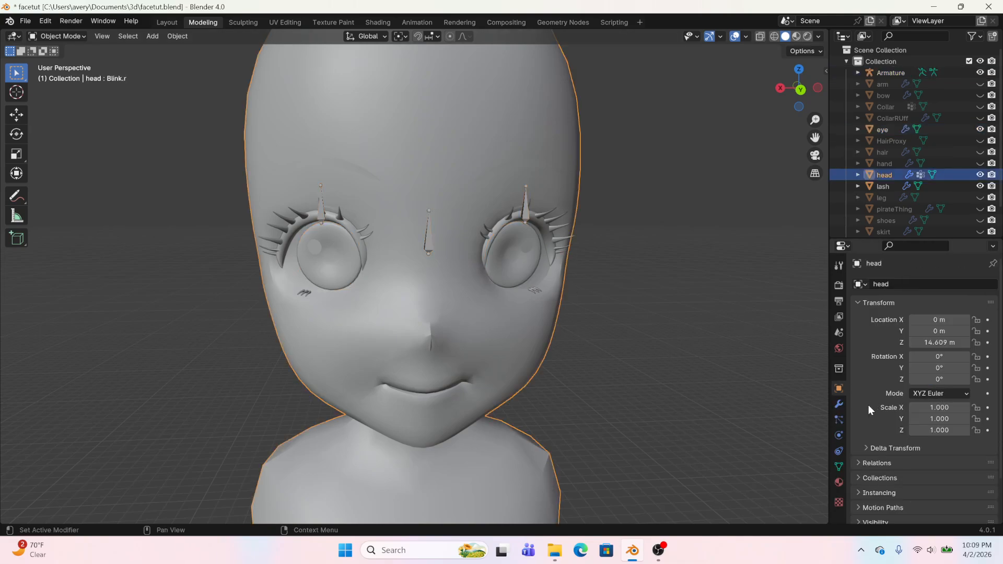
click(838, 466)
click(890, 424)
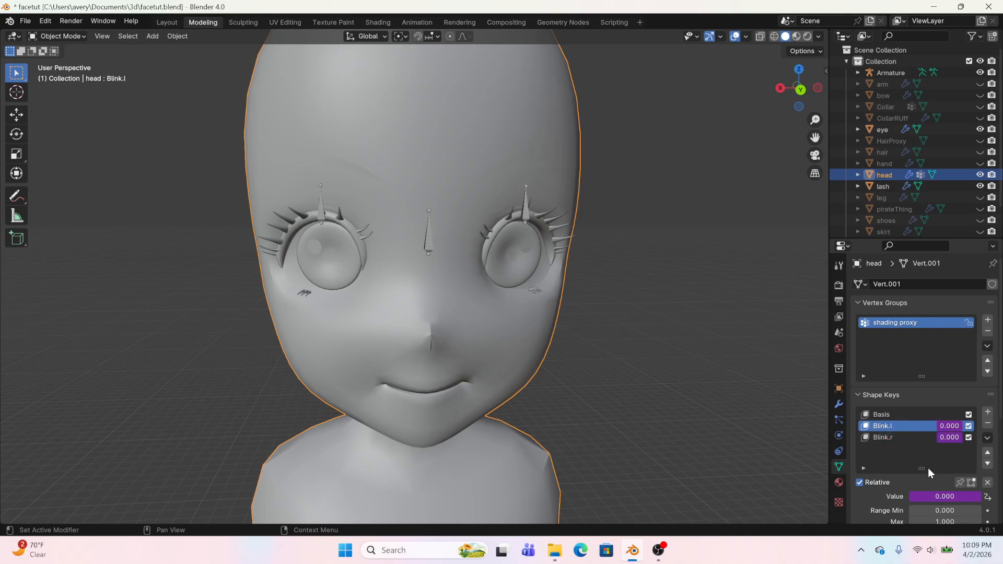
right_click(937, 496)
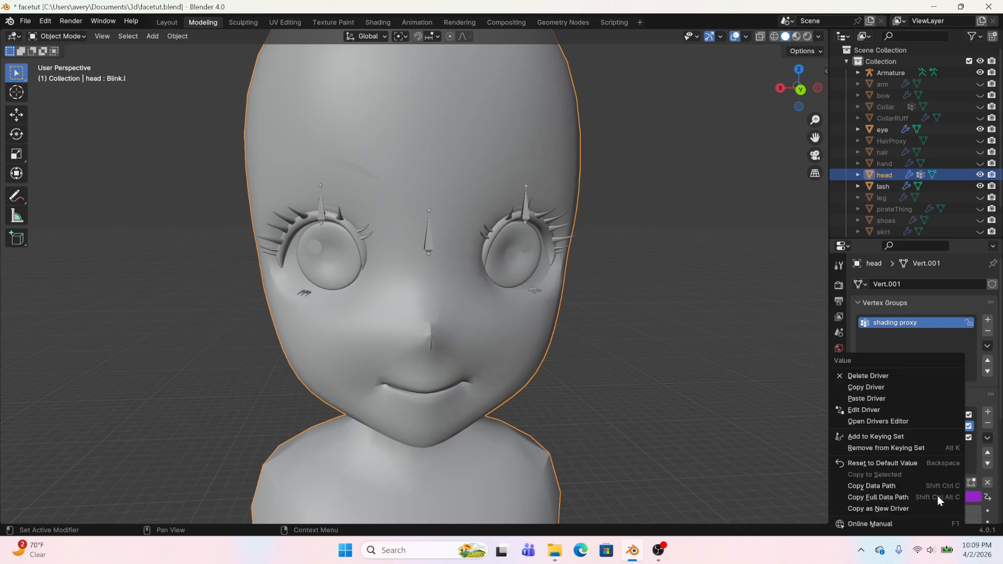
click(892, 387)
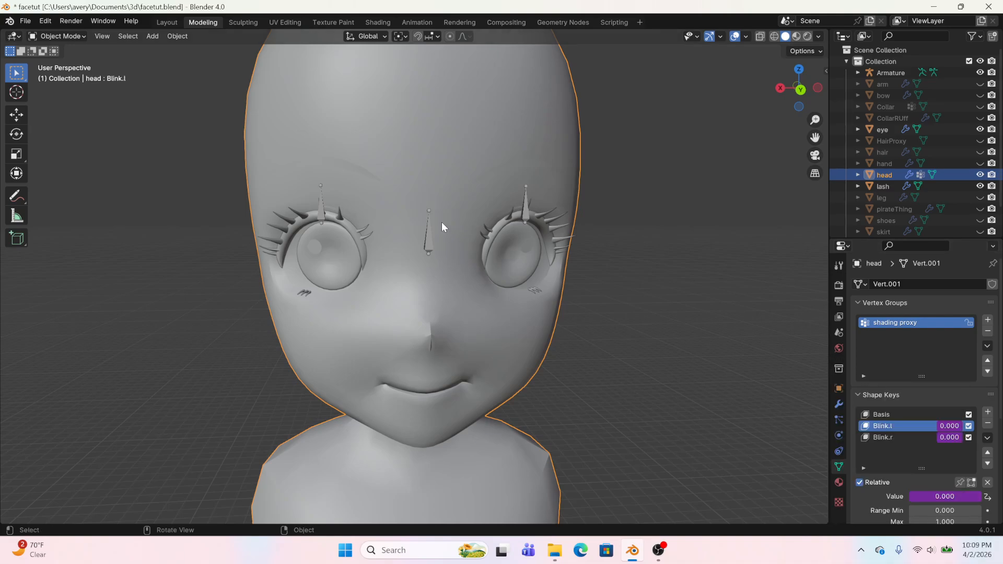
Paste the copied driver onto the value of the eye mesh's Down shape key
click(520, 259)
scroll(895, 412, up, 1)
click(895, 403)
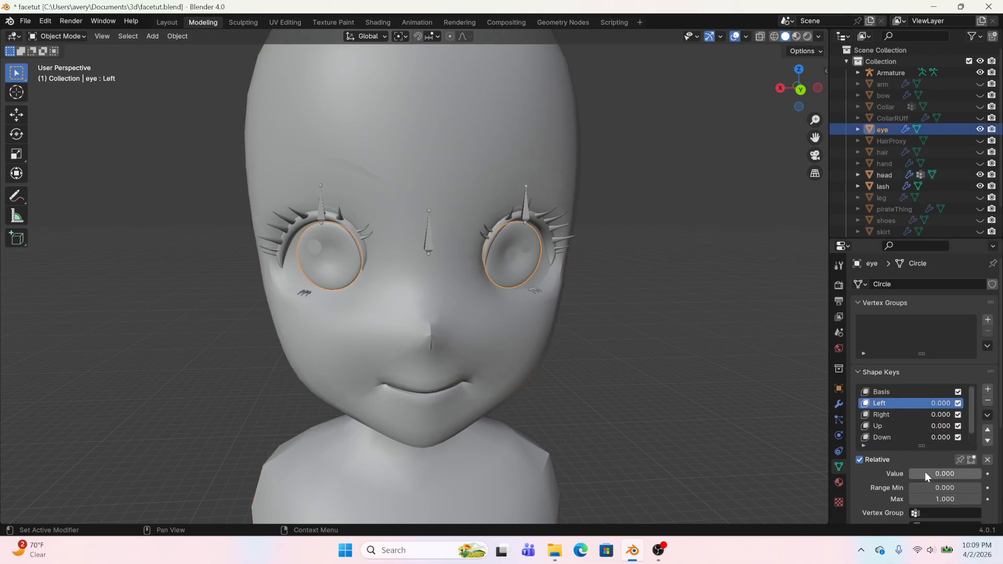
click(901, 428)
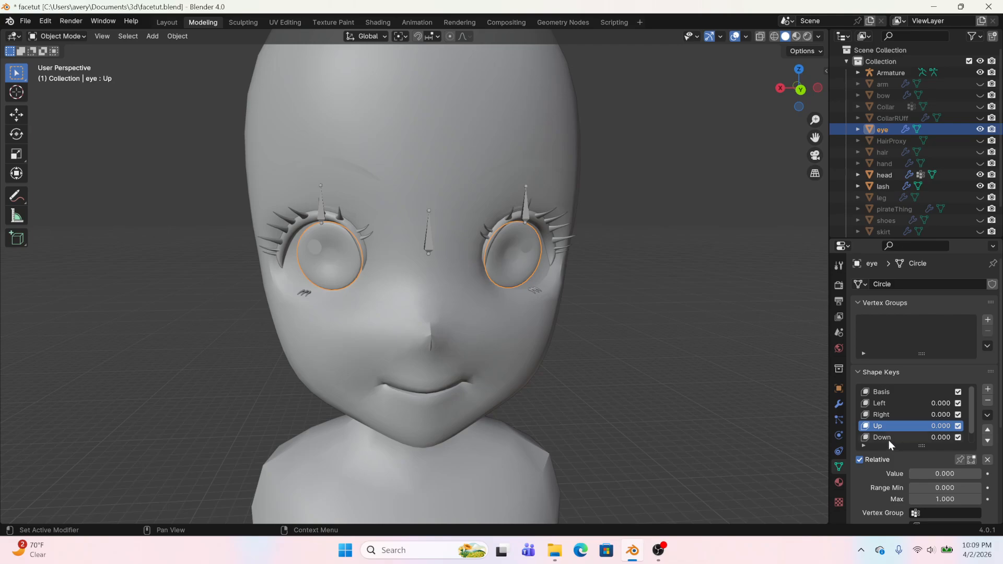
click(888, 439)
right_click(941, 473)
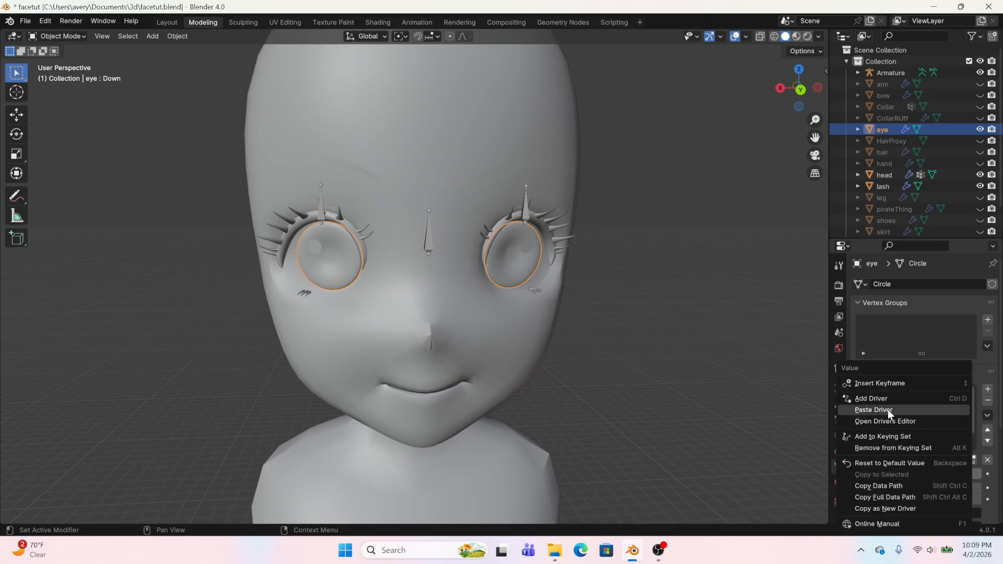
click(888, 409)
Change the target bone of the Down shape key's driver to EyeDirection
right_click(935, 471)
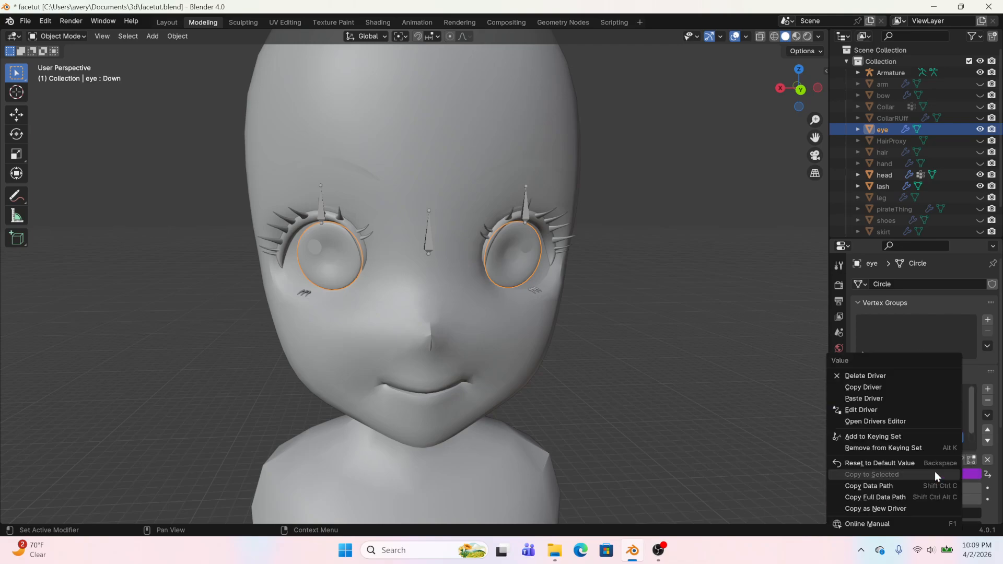
click(880, 410)
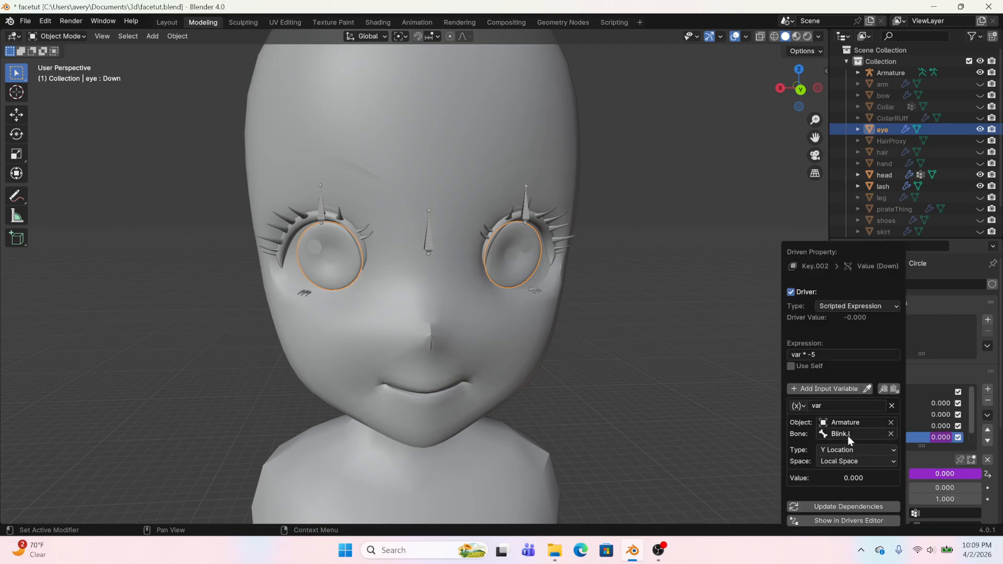
click(848, 435)
text(eye)
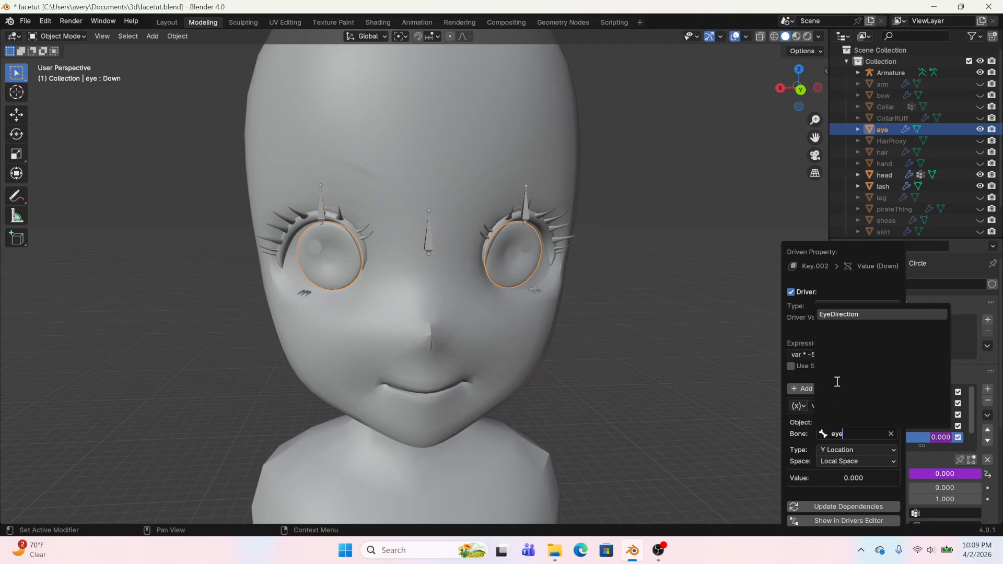
click(842, 316)
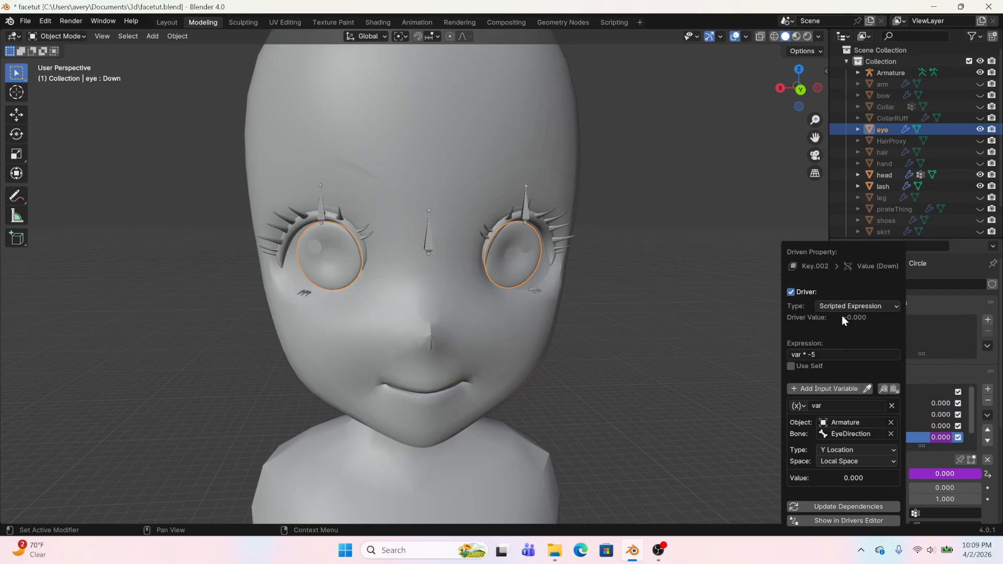
Copy the Down shape key's driver and paste it onto the value of the Up shape key
right_click(948, 471)
click(877, 387)
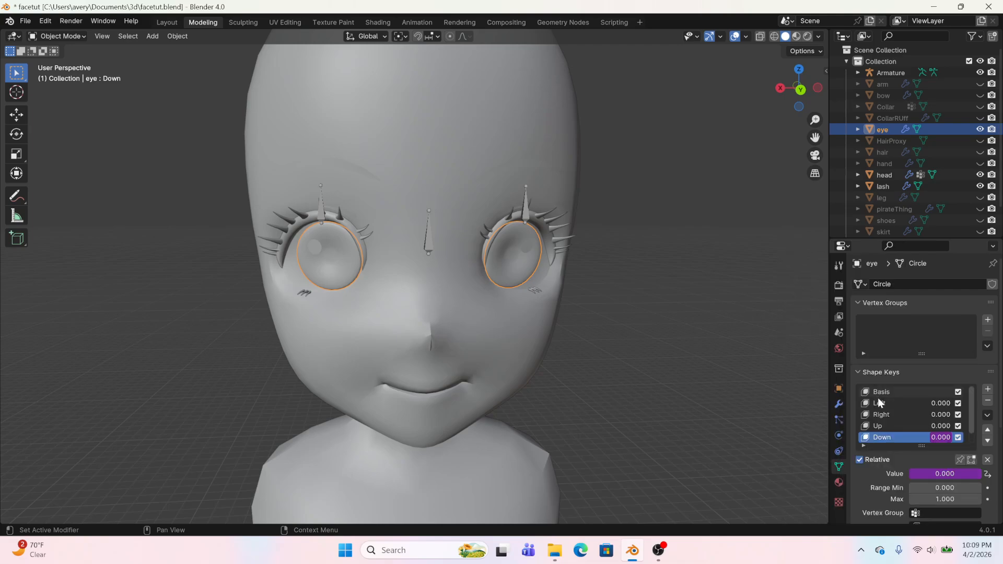
click(890, 425)
right_click(929, 470)
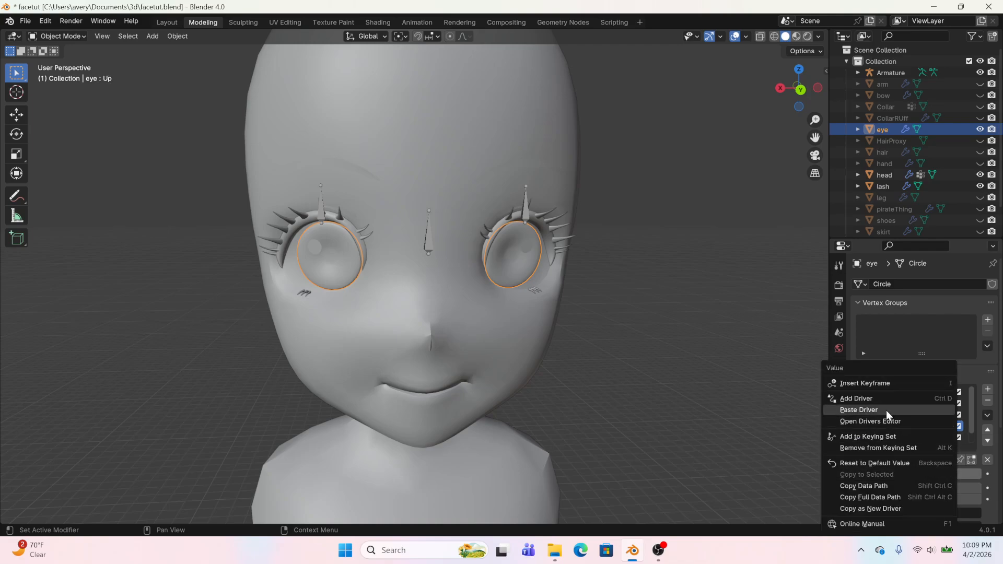
click(882, 410)
Edit the multiplier in the scripted expression of the Up shape key's driver
right_click(931, 470)
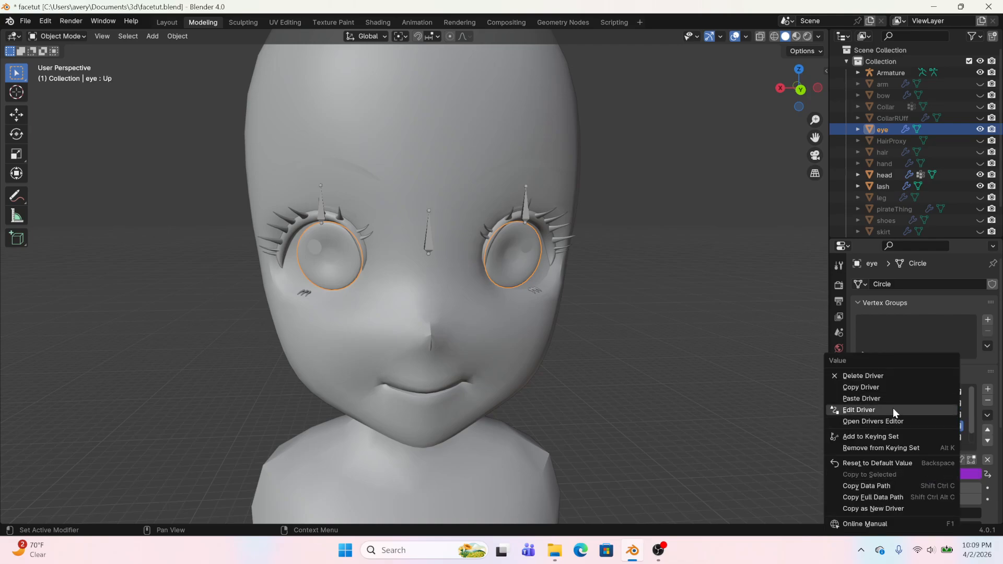
click(892, 409)
click(829, 356)
click(825, 355)
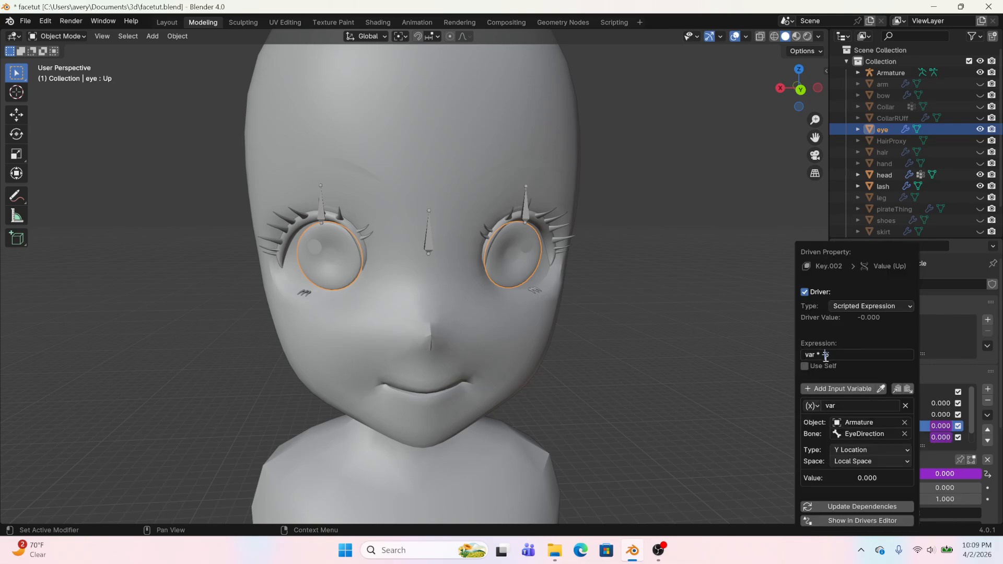
key(Return)
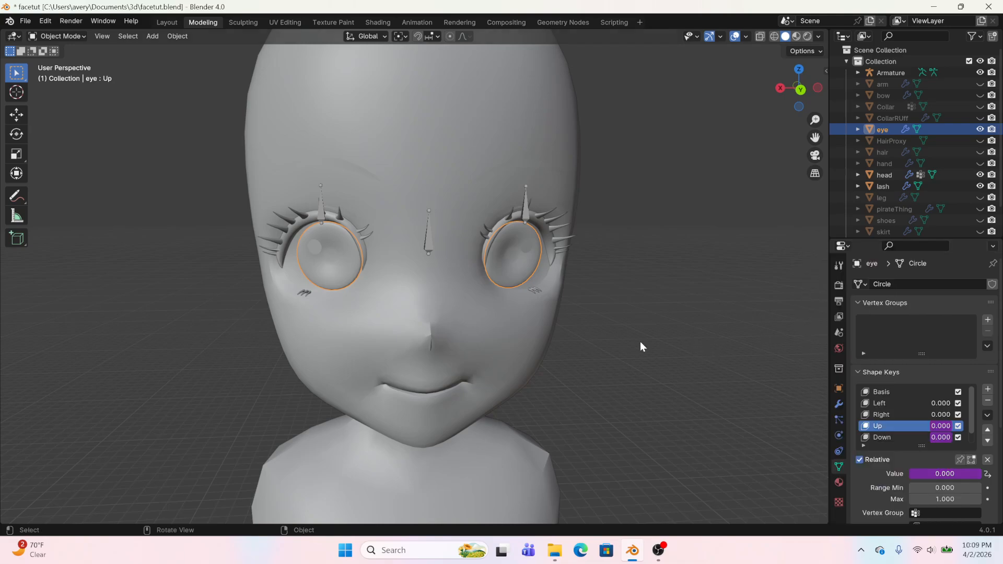
Pose the armature's EyeDirection bone vertically to test the eye mesh's Up and Down shape keys
click(427, 244)
click(61, 38)
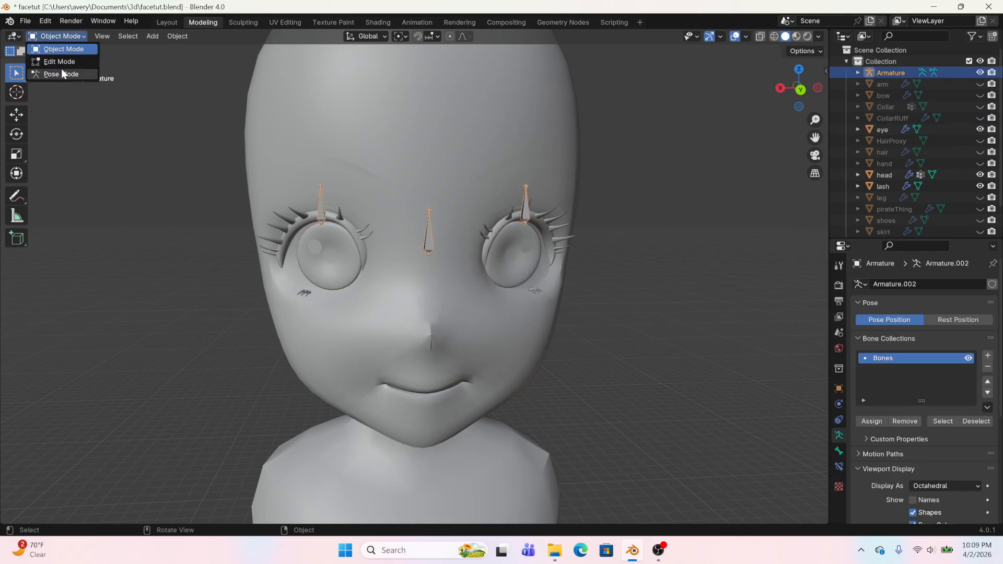
click(58, 74)
drag(428, 222, 395, 245)
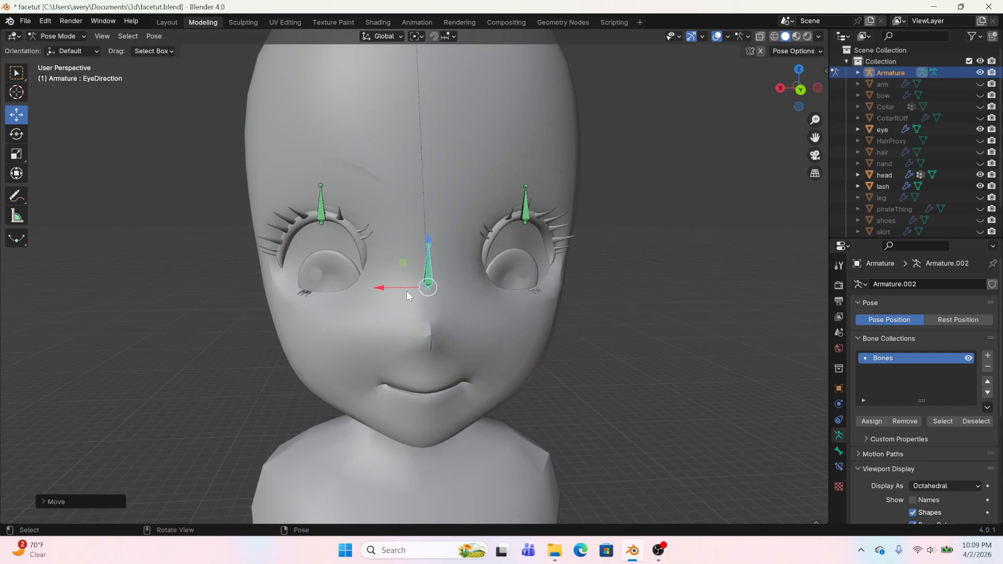
drag(424, 287, 320, 236)
key(ctrl+z)
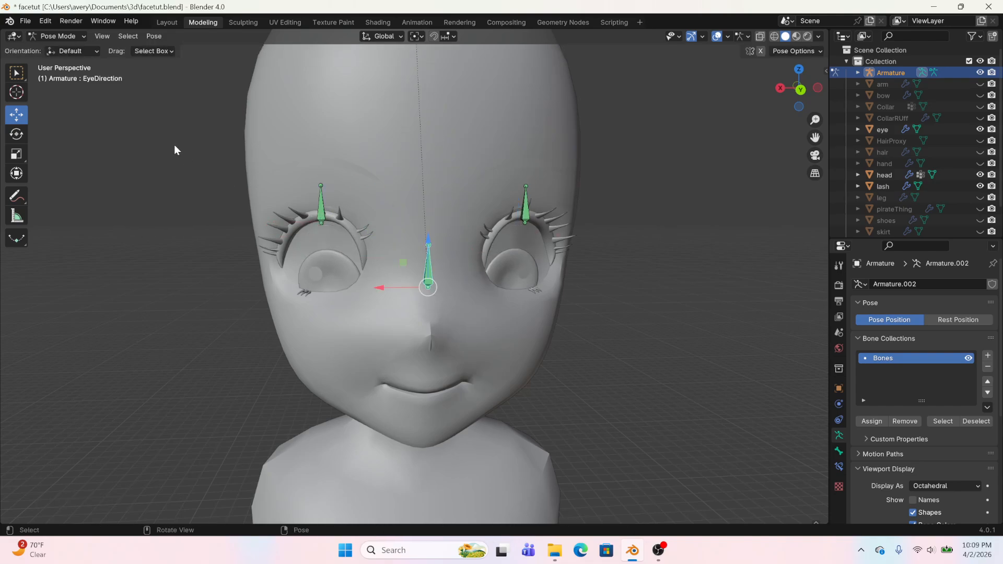
Copy the driver from the eye mesh's Up shape key and paste it onto the value of the Right shape key
click(66, 35)
click(67, 49)
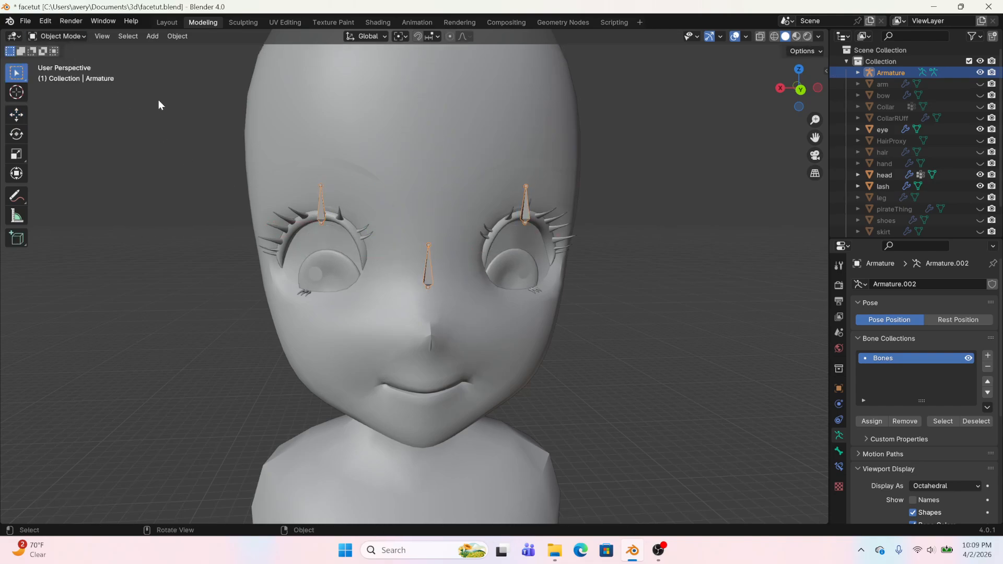
click(508, 273)
right_click(937, 473)
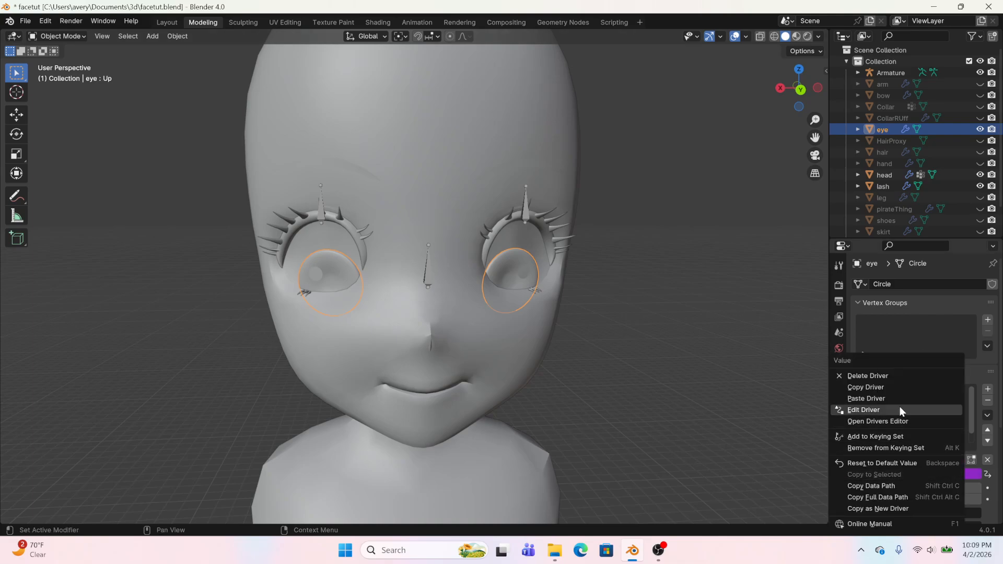
click(895, 389)
click(889, 405)
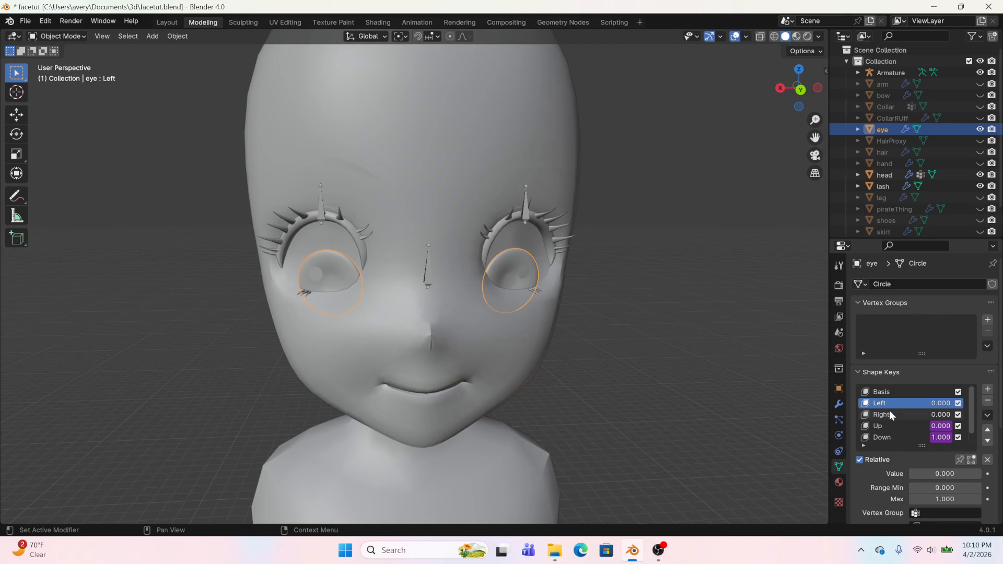
click(894, 412)
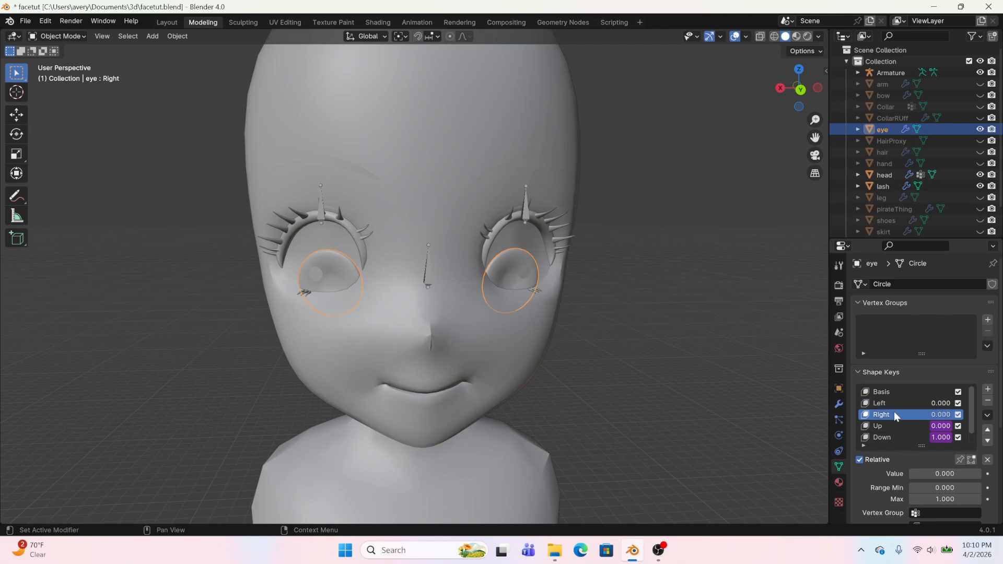
right_click(935, 470)
right_click(948, 472)
right_click(927, 475)
Set the variable of the Right shape key's driver to read the EyeDirection bone's X Location
click(889, 407)
click(854, 449)
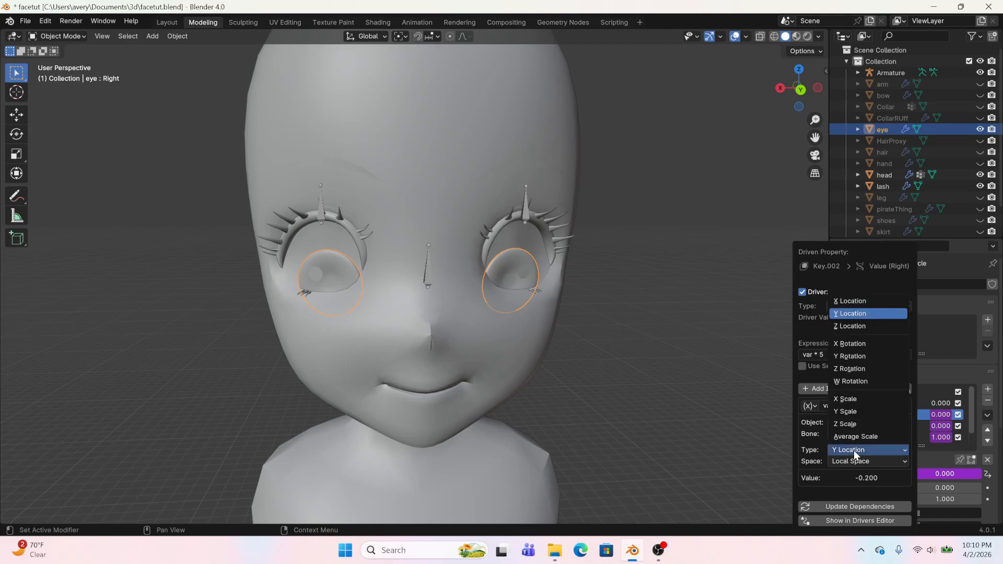
click(843, 302)
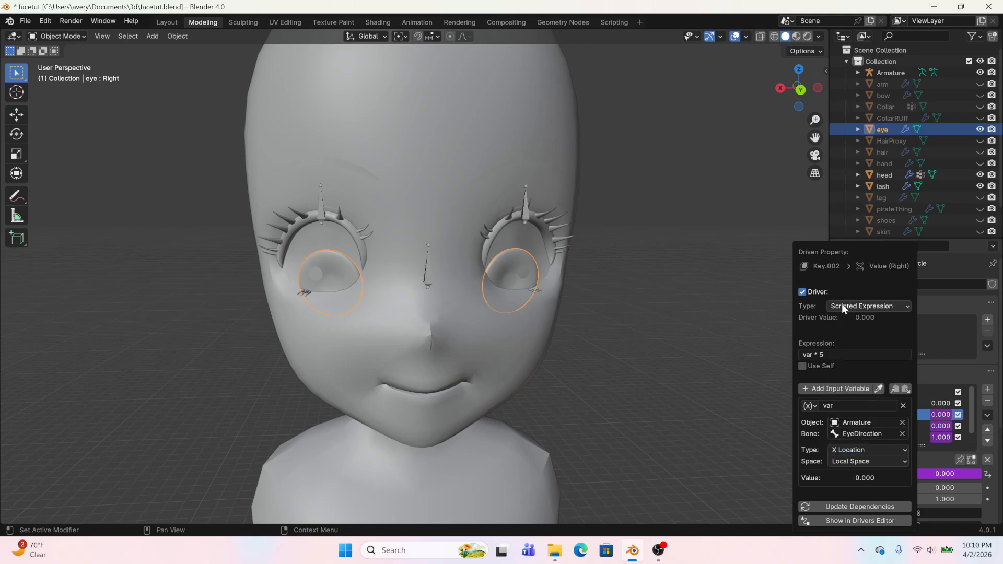
Move the EyeDirection bone sideways in Pose Mode to test the Right shape key, and return it to its rest position
click(428, 269)
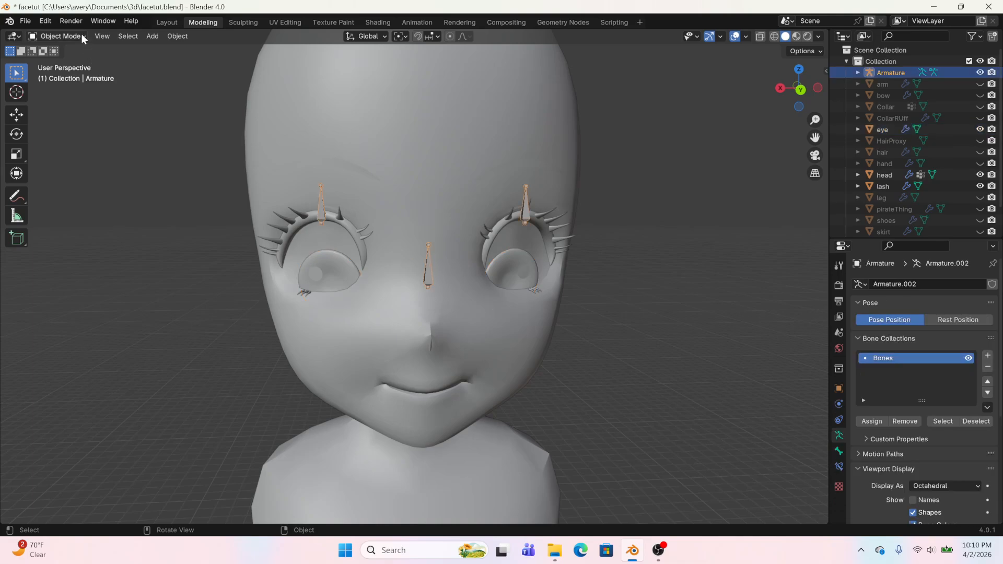
click(79, 35)
click(53, 75)
drag(428, 286, 133, 238)
middle_drag(133, 237, 293, 254)
drag(397, 261, 628, 278)
right_click(631, 276)
key(ctrl+z)
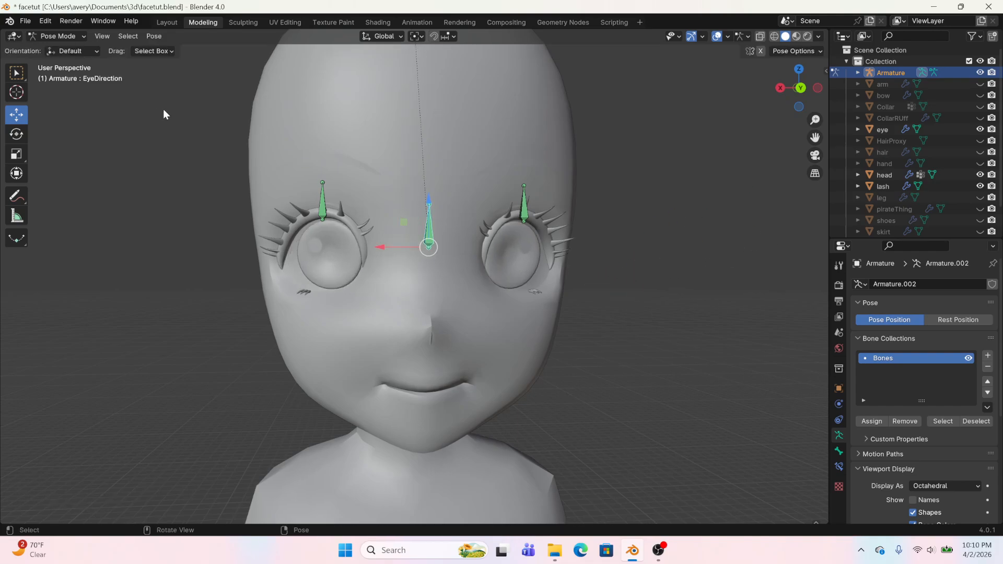
Copy the driver from the eye mesh's Right shape key and paste it onto the value of the Left shape key
click(57, 36)
click(56, 45)
click(500, 246)
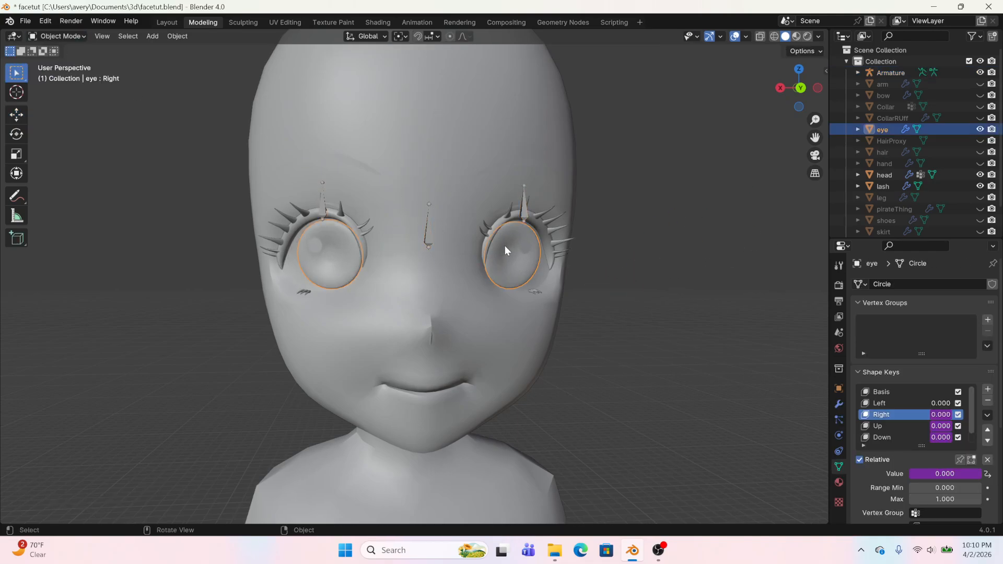
right_click(937, 475)
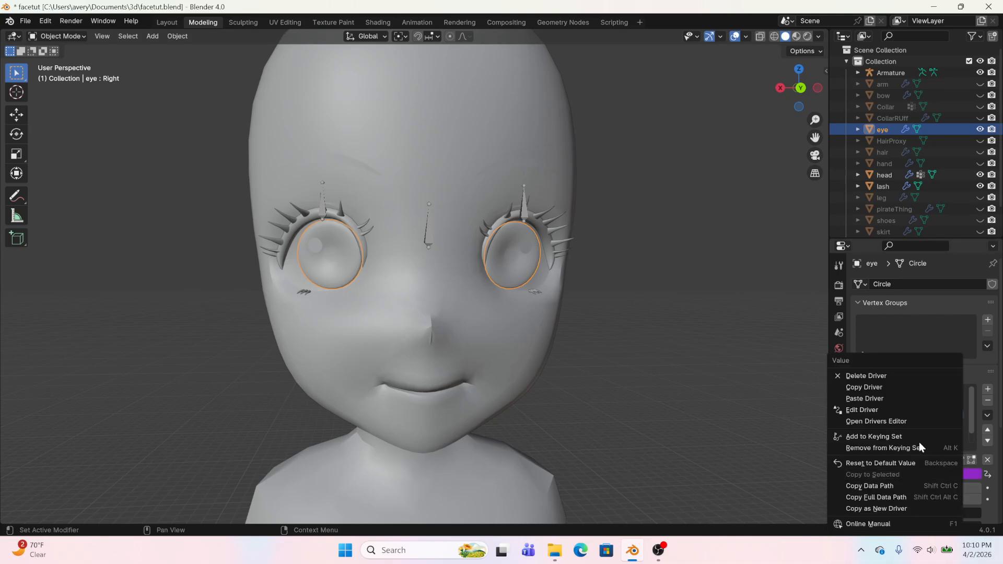
click(887, 399)
click(888, 403)
right_click(947, 471)
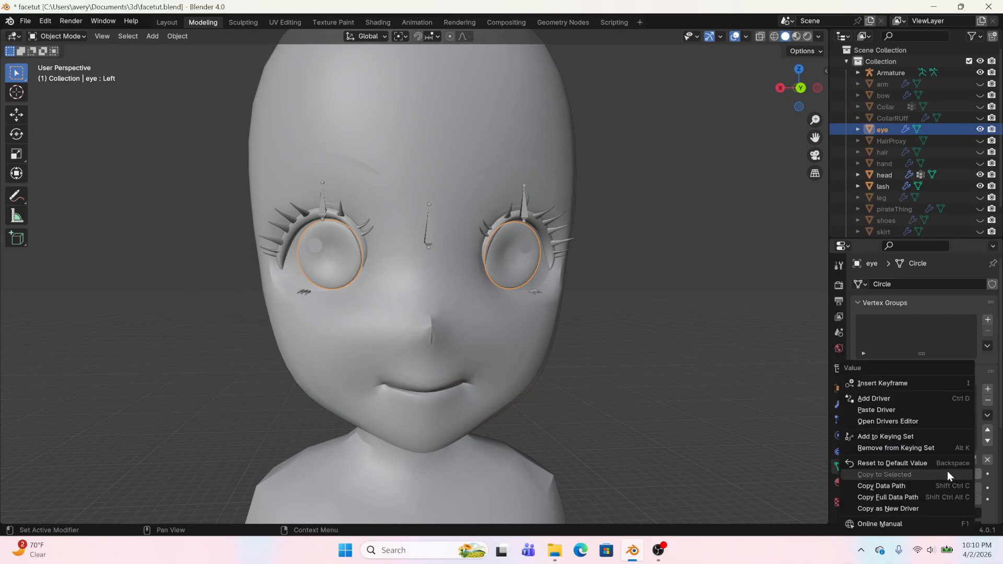
click(906, 411)
Edit the multiplier in the scripted expression of the Left shape key's driver
right_click(942, 471)
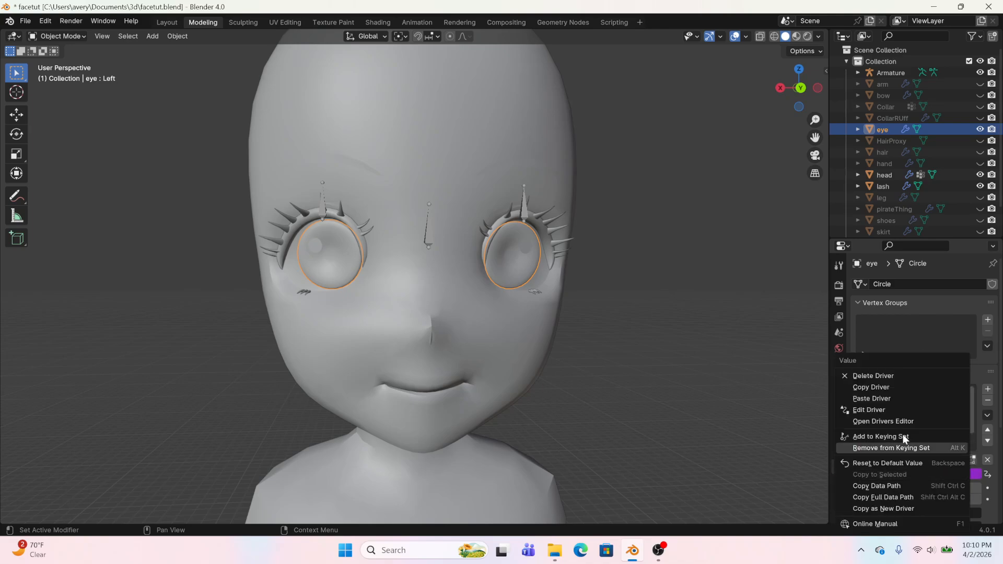
click(886, 405)
click(814, 357)
click(816, 358)
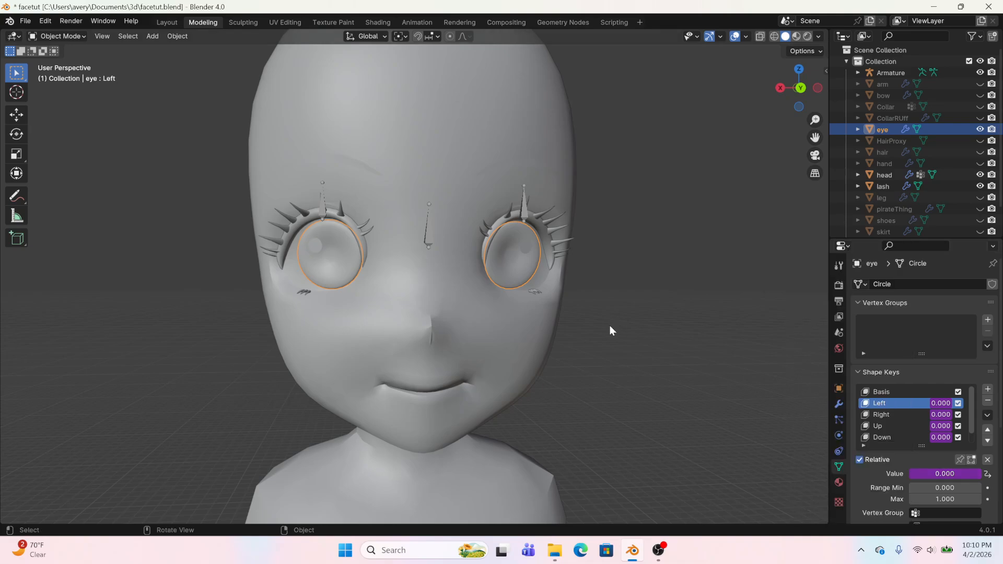
Pose the EyeDirection bone sideways to test the Left and Right shape keys together
click(426, 233)
click(46, 34)
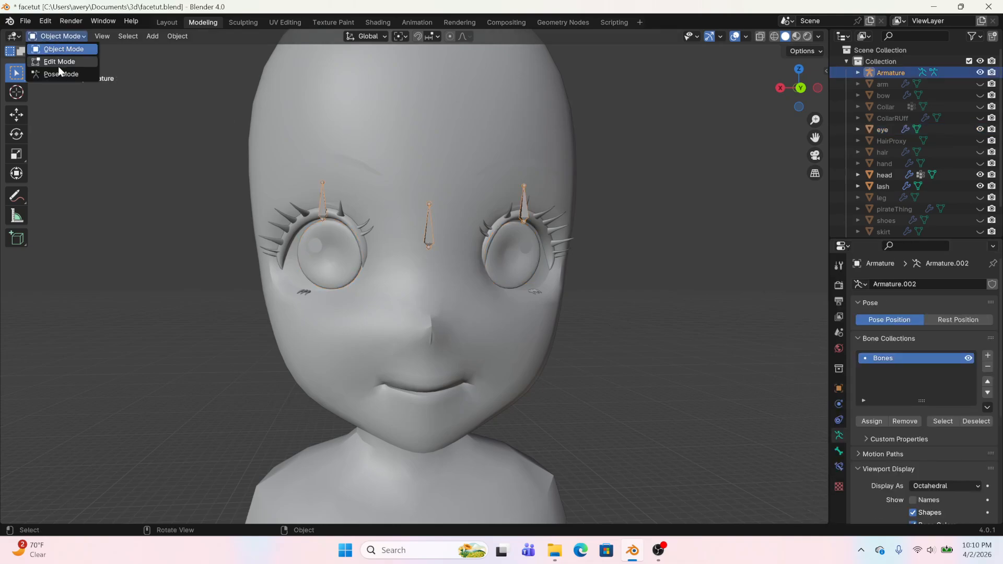
click(58, 68)
drag(426, 253, 386, 247)
Switch the viewport to Material Preview, test-pose both blink bones and EyeDirection, and clear the location of all bones
click(796, 37)
click(325, 208)
drag(329, 217, 324, 243)
click(523, 213)
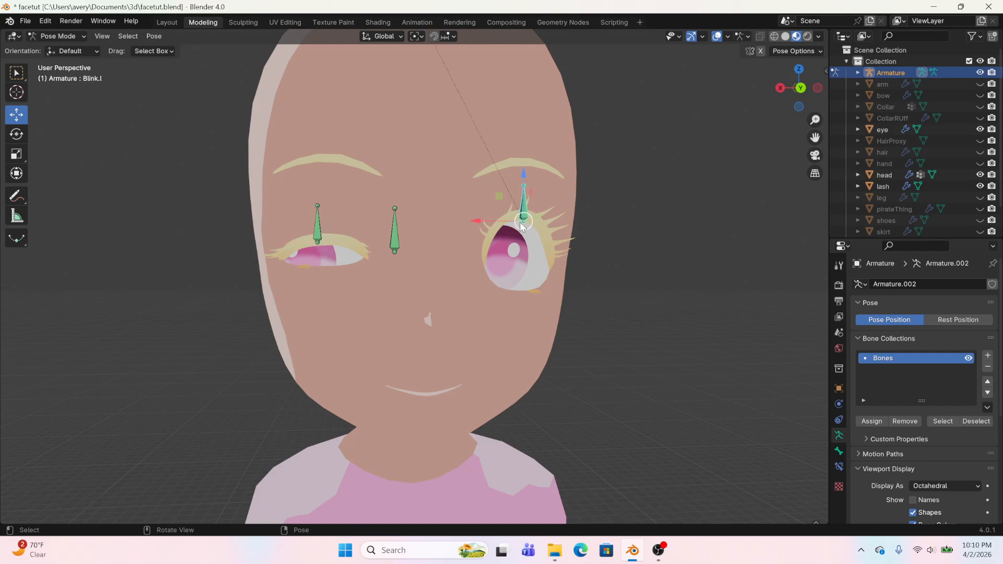
drag(524, 220, 519, 252)
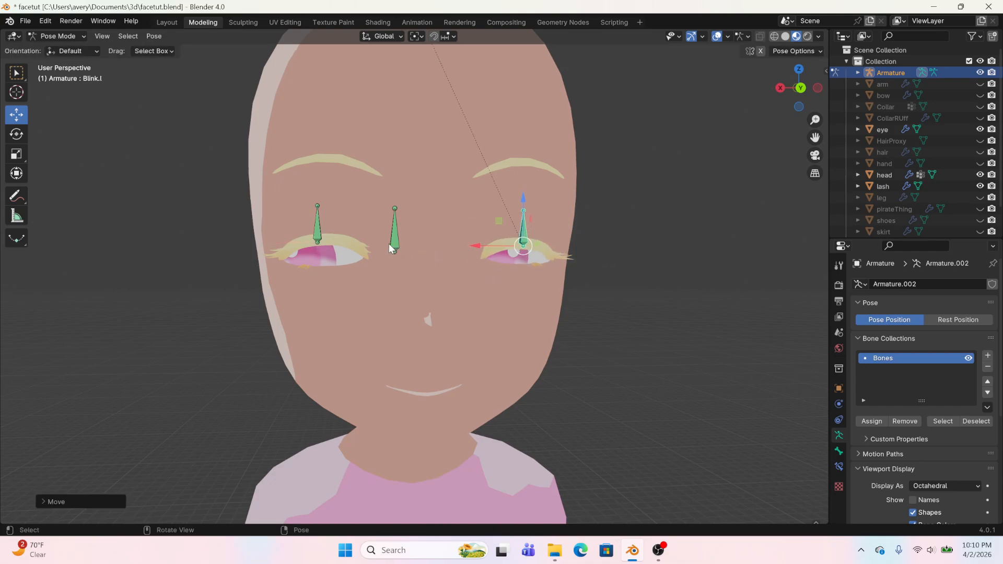
drag(390, 245, 351, 244)
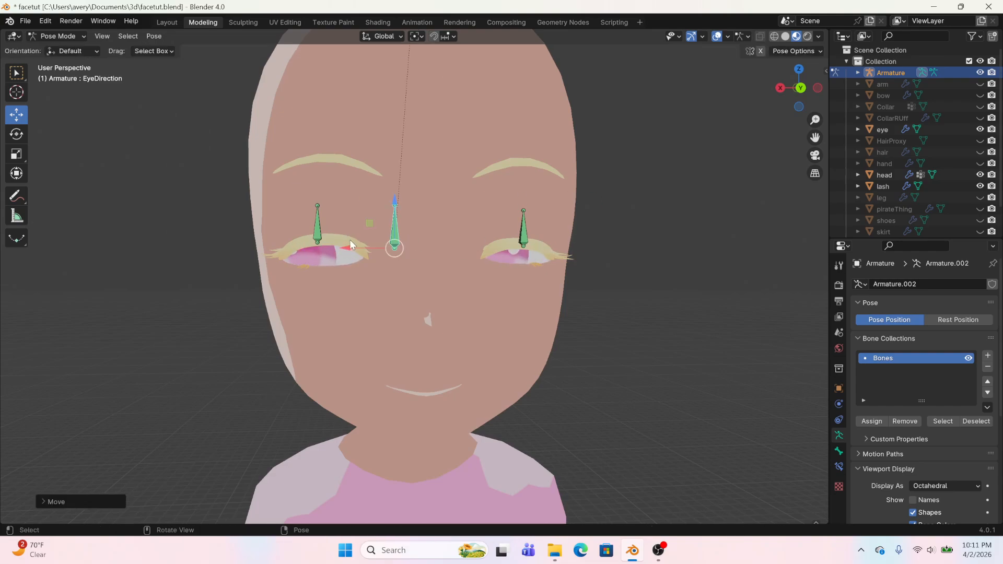
key(alt+g)
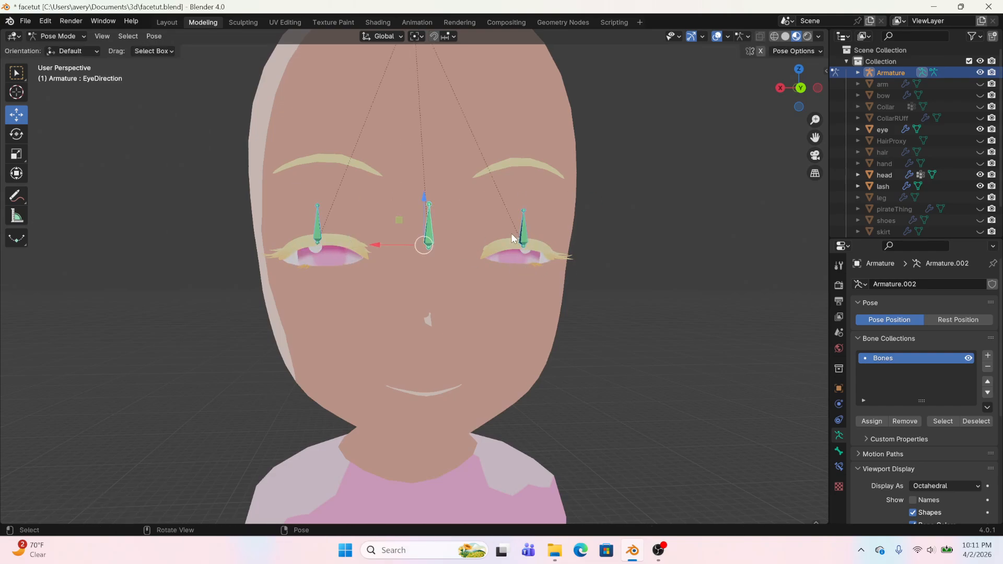
click(244, 273)
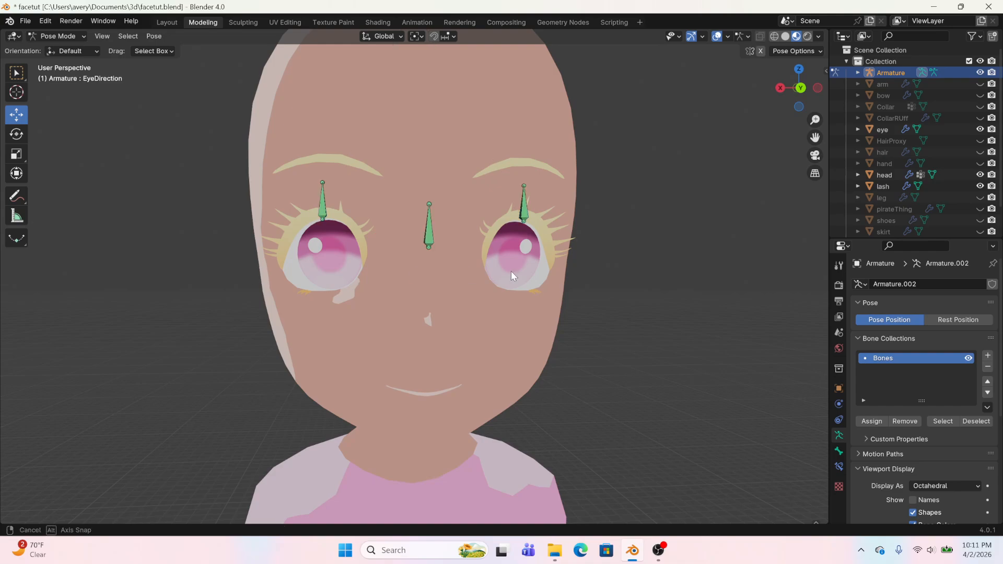
Add a shape key named Angry to the head mesh in Object Mode
middle_drag(510, 271, 474, 273)
scroll(472, 294, down, 3)
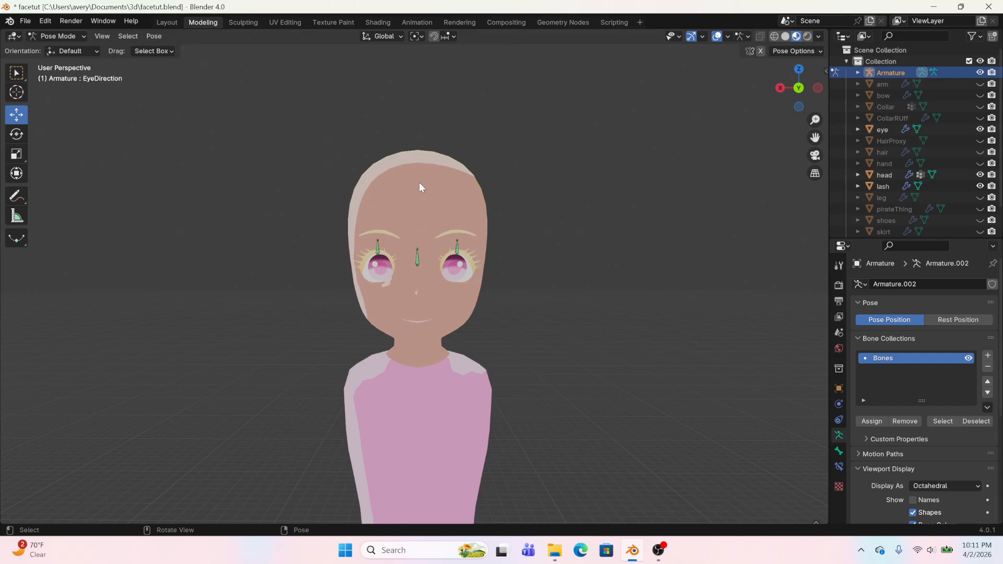
click(75, 38)
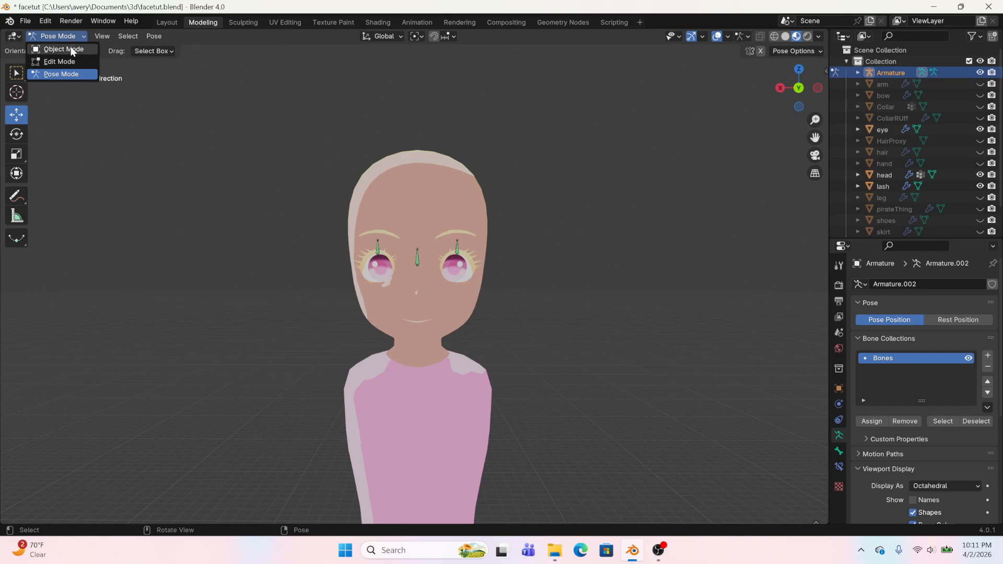
click(70, 47)
click(400, 182)
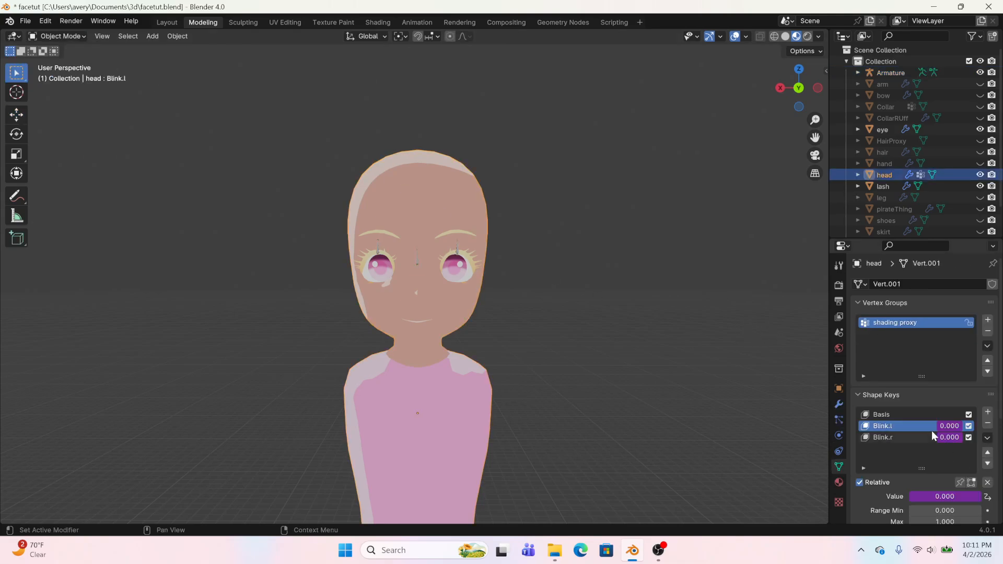
click(987, 413)
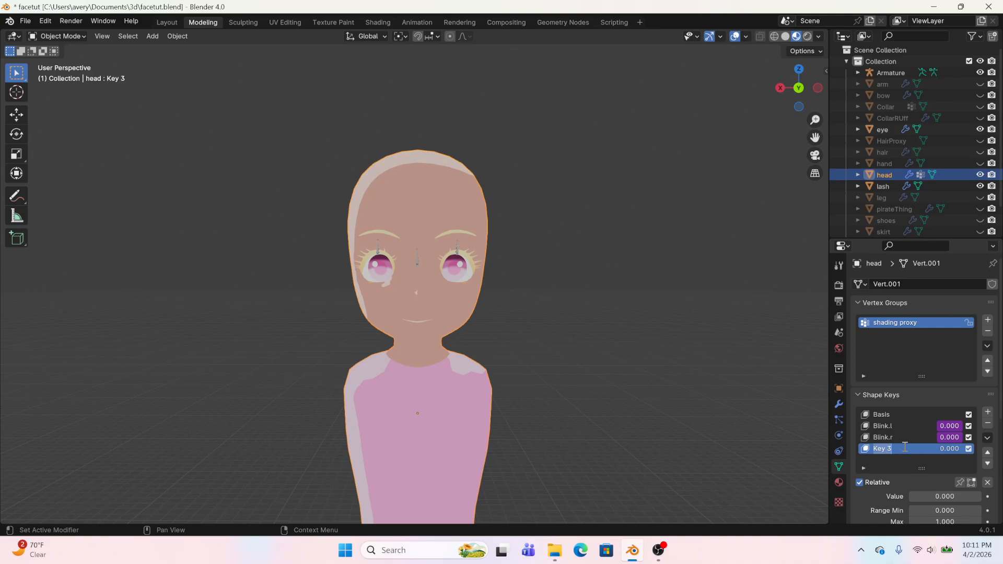
text(Angry)
Add two more shape keys to the head mesh, named Surprise and Sad
click(987, 411)
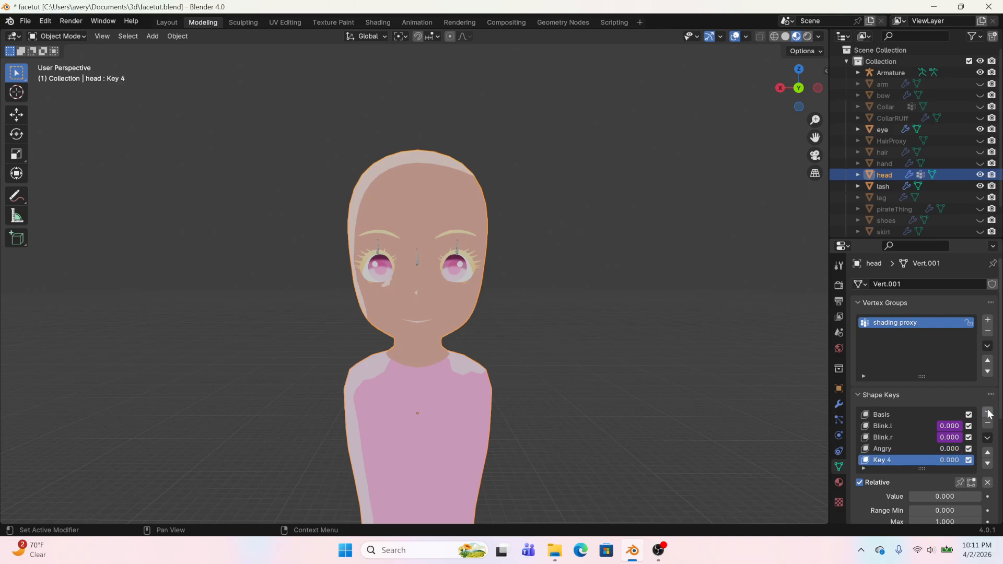
double_click(883, 461)
text(Surprise)
click(988, 412)
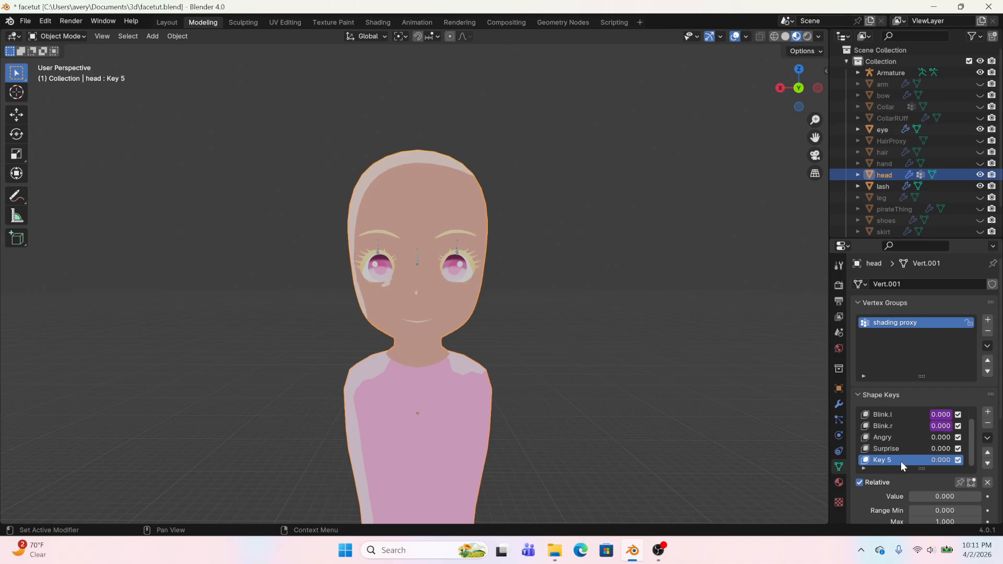
double_click(883, 461)
text(Sad)
click(635, 430)
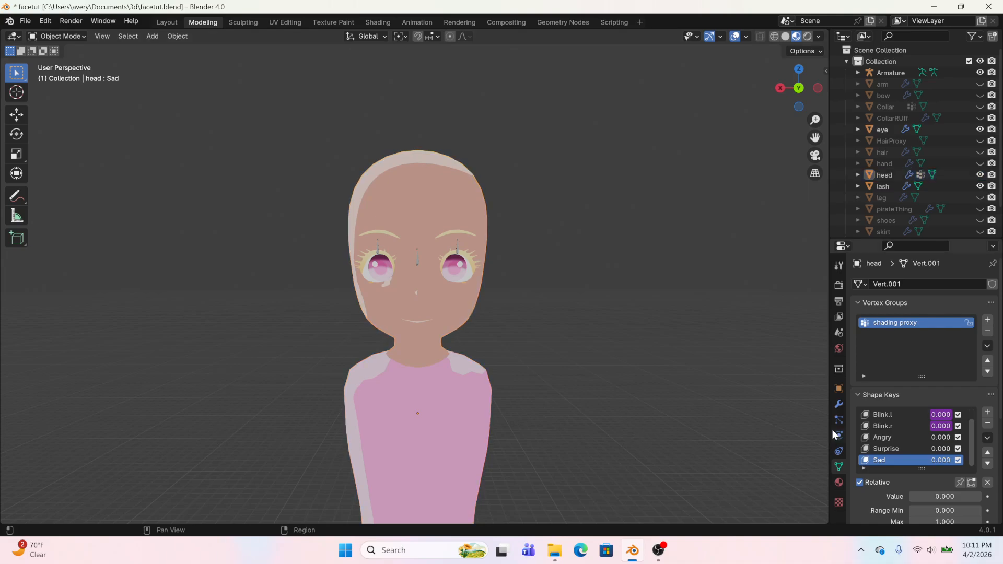
Enter Edit Mode on the head with the Angry shape key active and pull down the inner end of the character's left eyebrow
click(885, 438)
click(166, 23)
click(201, 23)
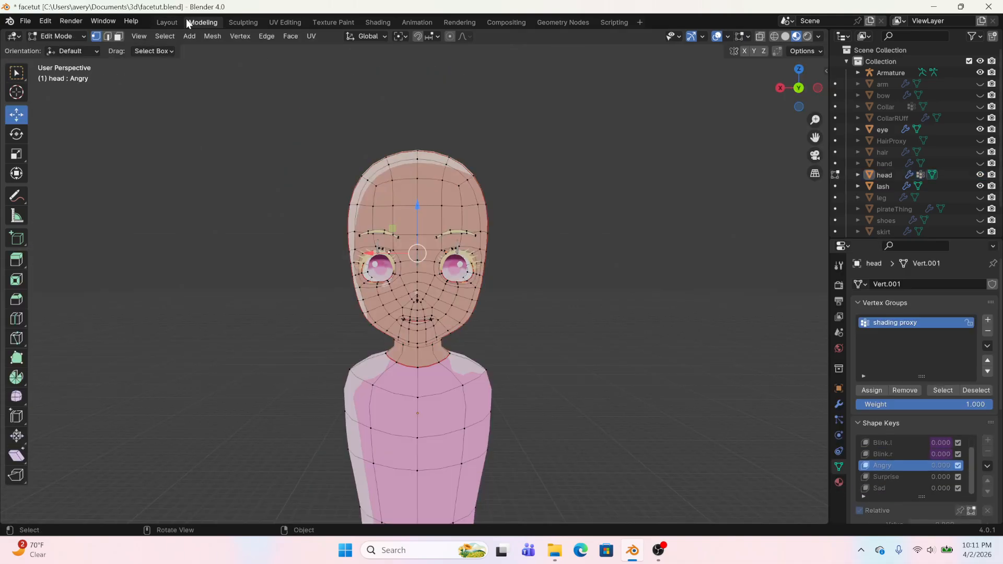
scroll(521, 125, up, 6)
click(509, 94)
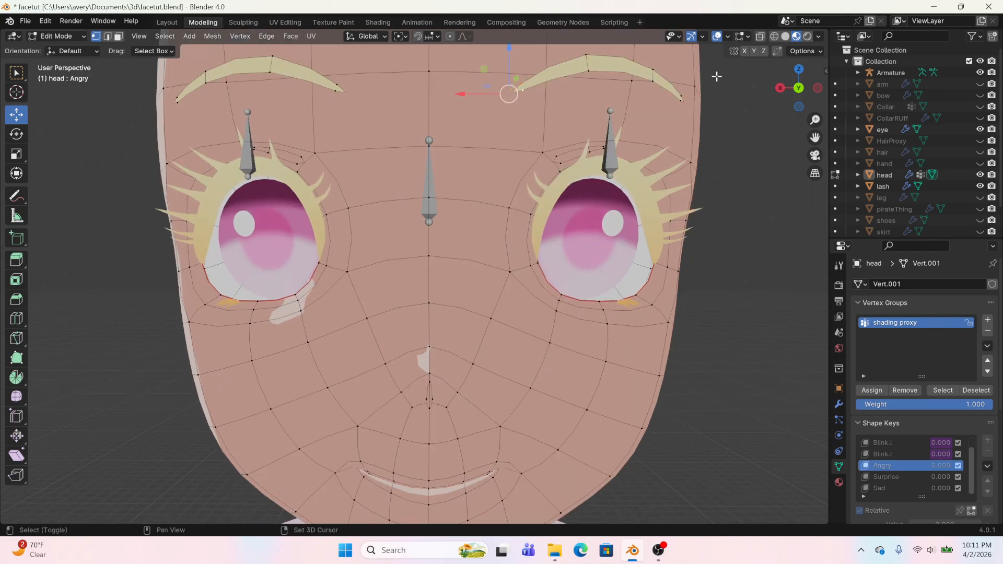
scroll(596, 132, down, 4)
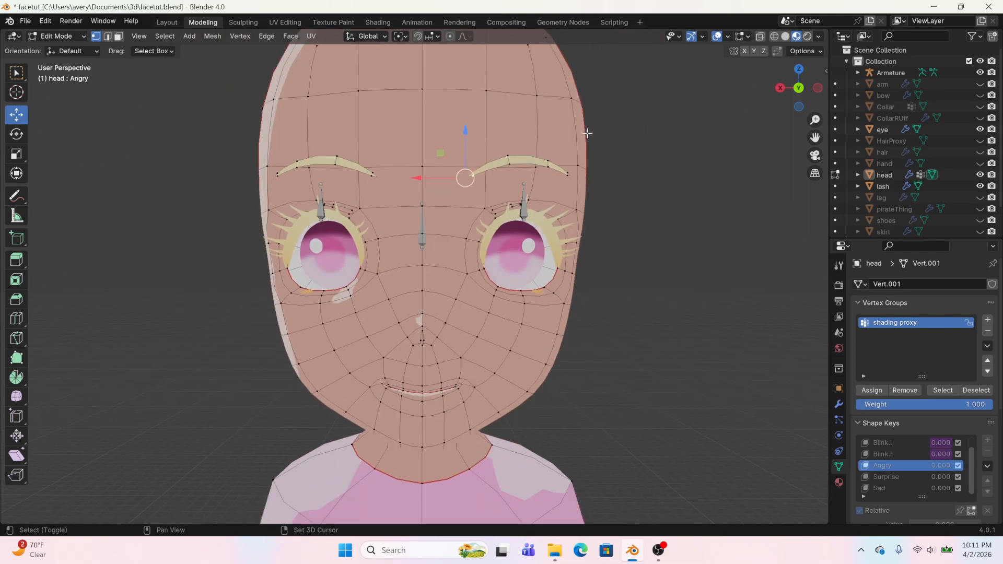
scroll(402, 220, up, 3)
drag(402, 220, 450, 254)
Lower the middle vertices of the character's left eyebrow to form a smooth angry slant
click(458, 235)
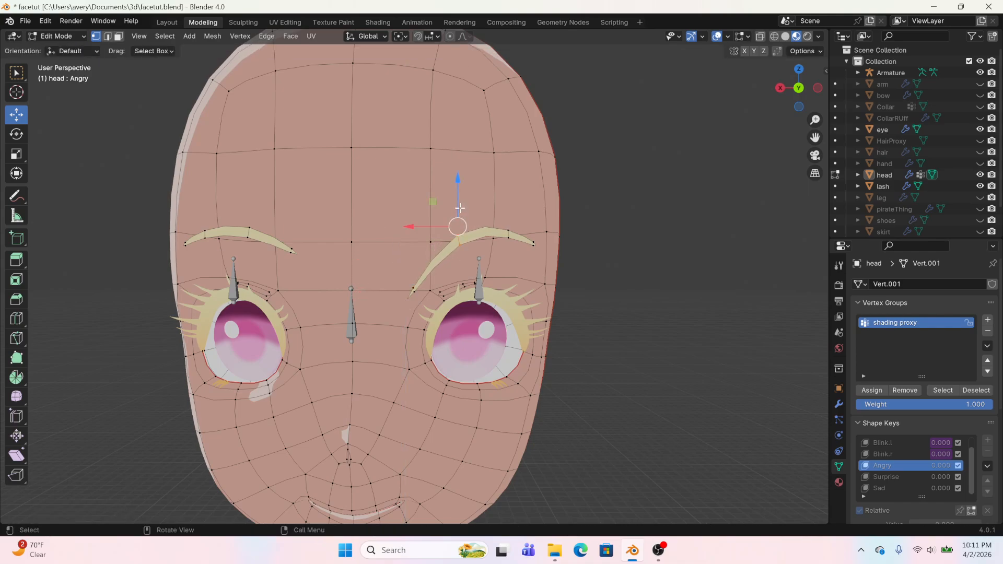
drag(454, 209, 453, 250)
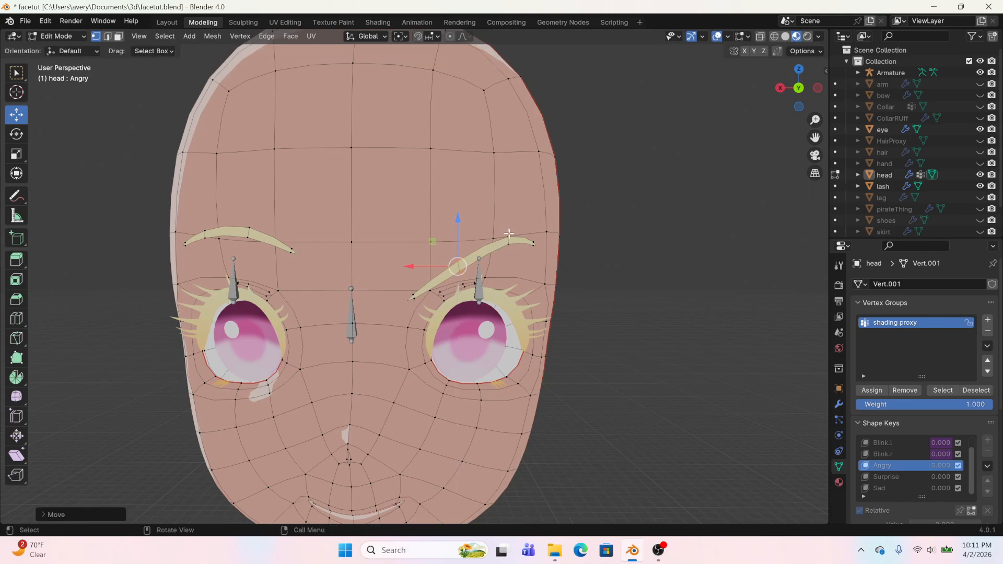
click(509, 233)
drag(511, 221, 503, 237)
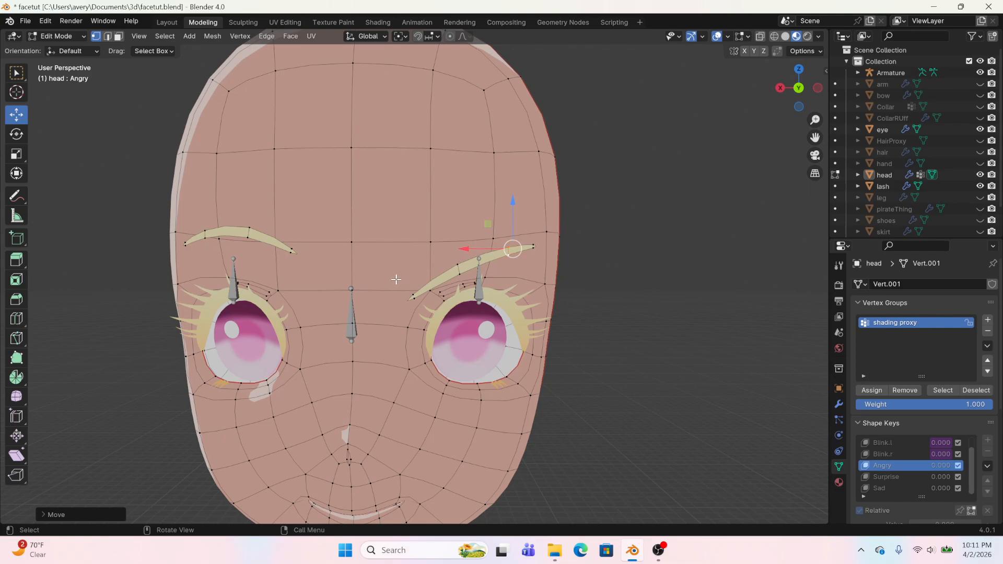
Refine the character's left eyebrow in the Angry shape key by lowering its inner and outer ends and raising the inner middle vertices
click(405, 304)
drag(406, 293, 407, 300)
click(457, 269)
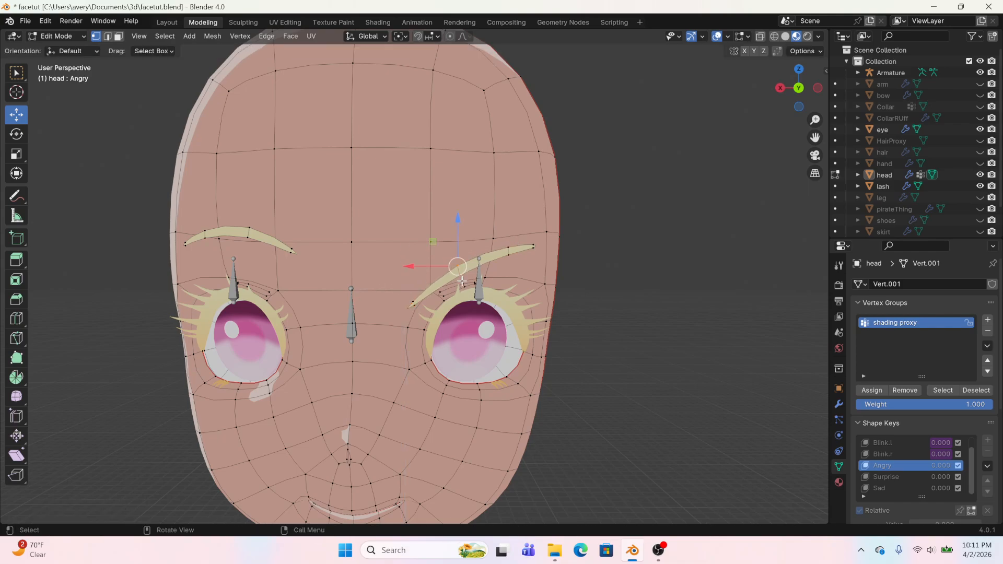
drag(457, 264, 461, 244)
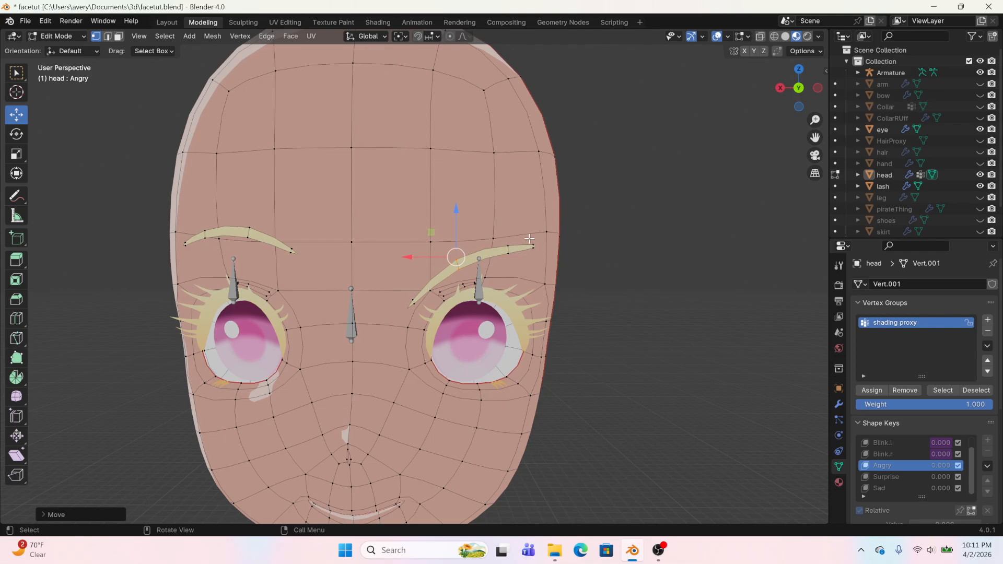
click(531, 241)
drag(530, 240, 537, 243)
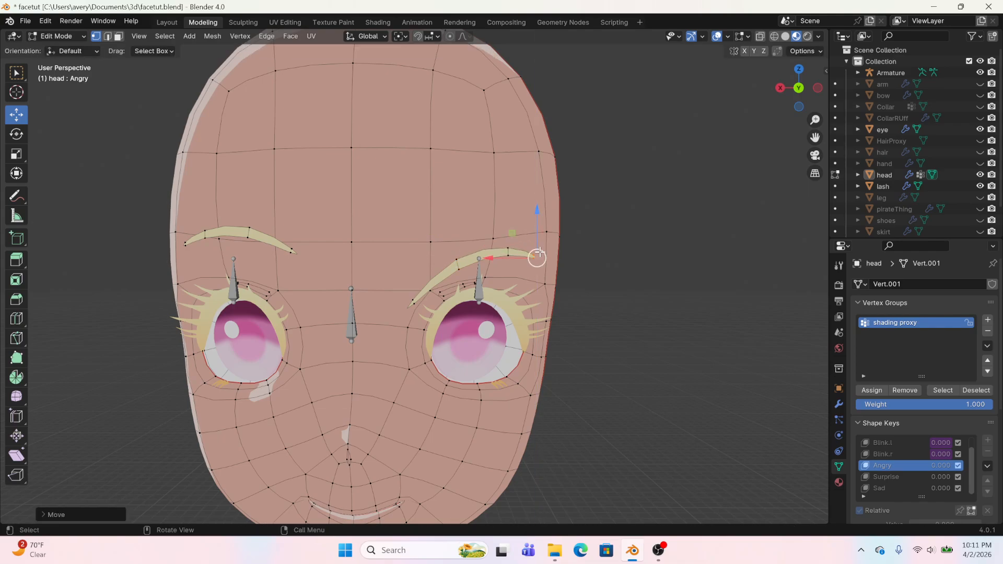
Return to the Layout workspace, rename the Angry shape key to Angry.l and set its value to 1
click(168, 23)
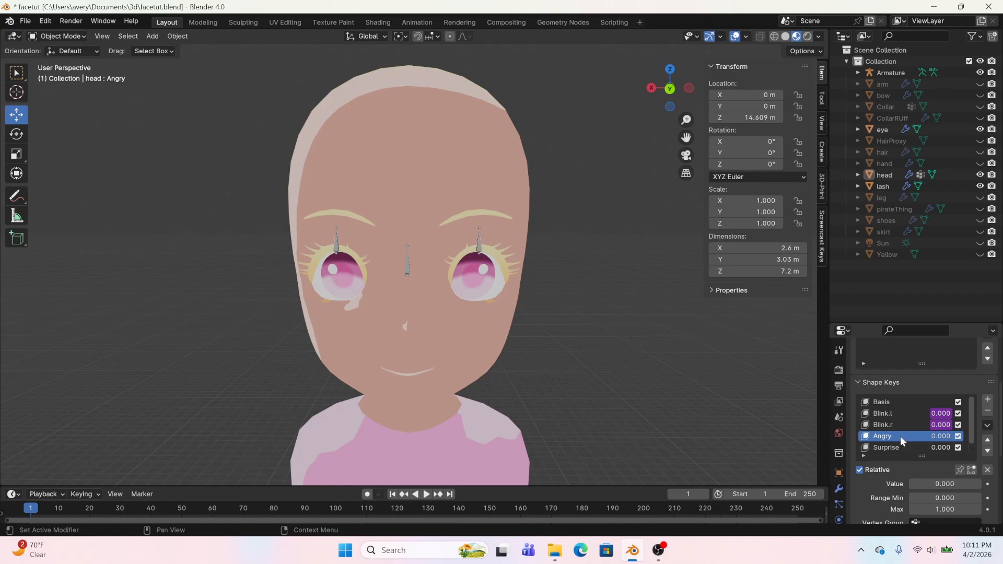
double_click(900, 439)
click(901, 436)
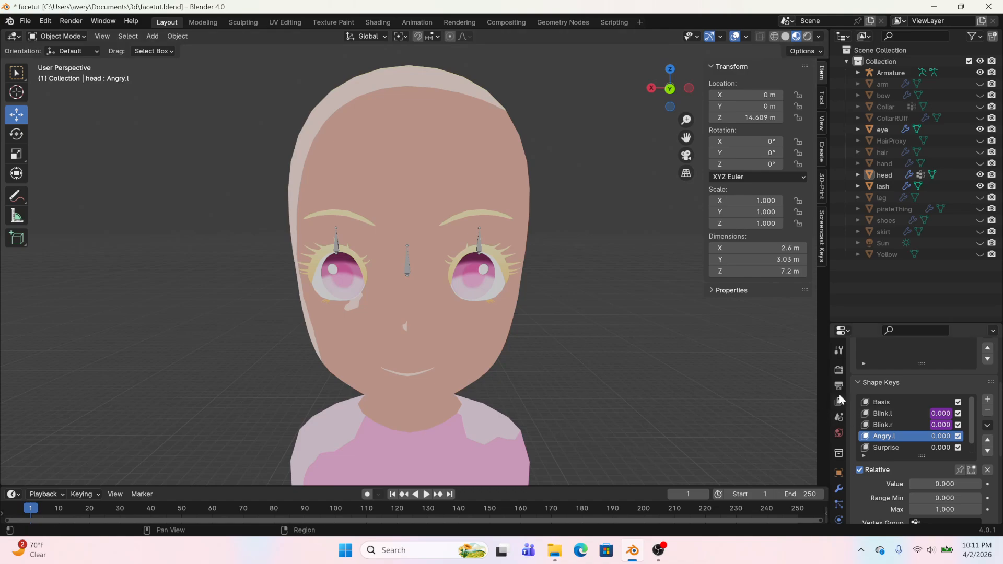
drag(948, 484, 983, 487)
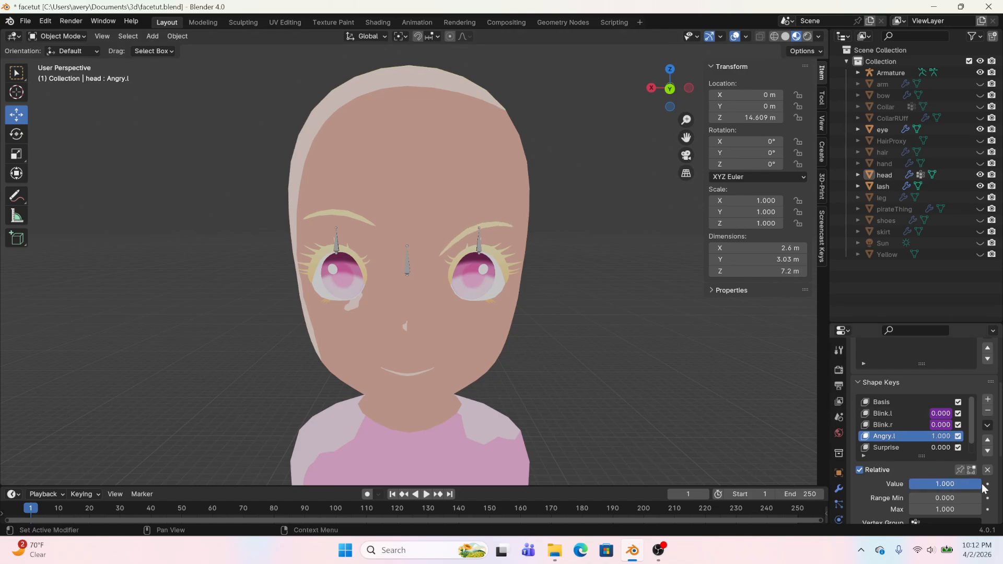
Create a new shape key from the current mix and name it Angry.r
click(987, 427)
click(883, 304)
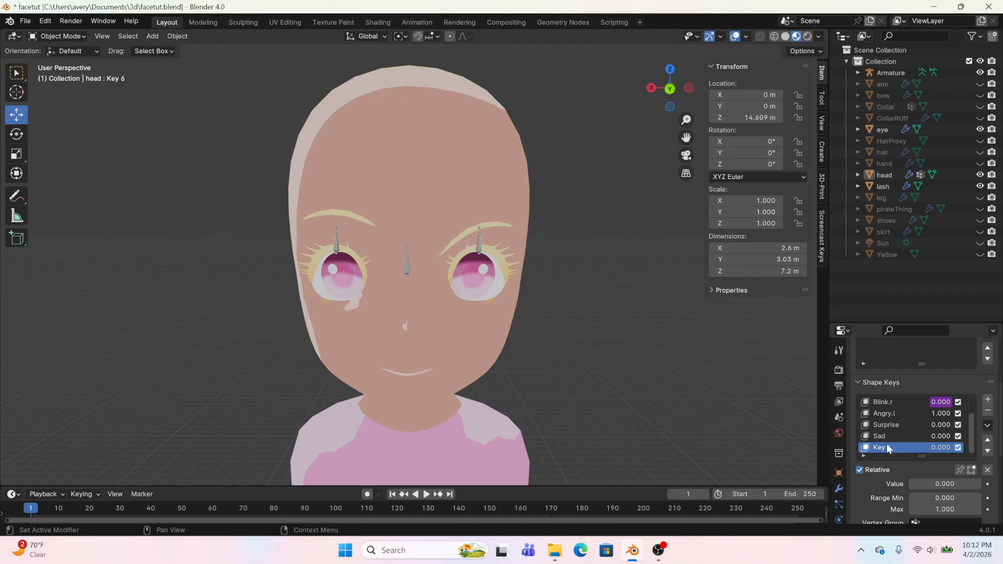
double_click(882, 448)
text(Angry.r)
key(Return)
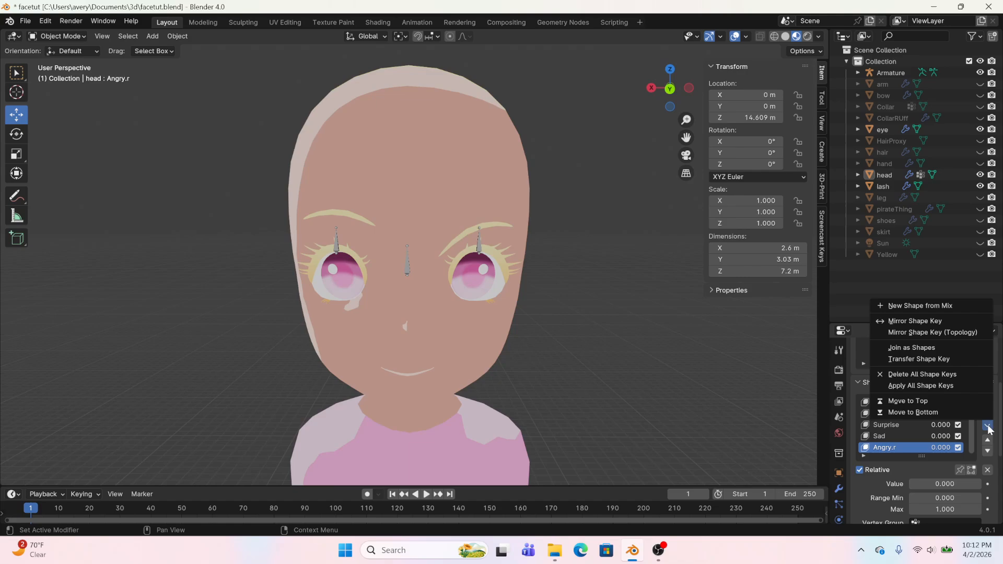
Mirror the Angry.r shape key and reset the Angry.l value to 0
click(987, 425)
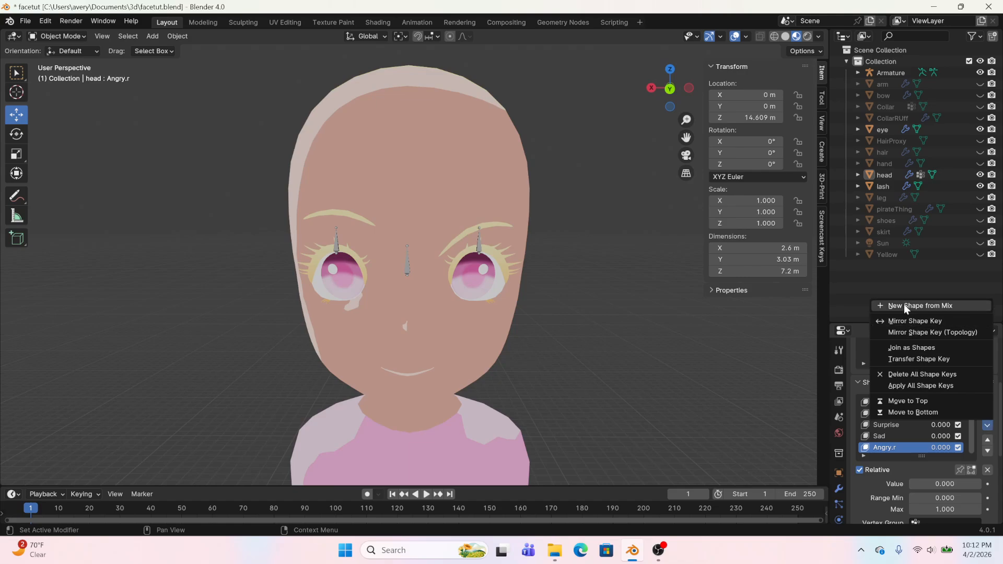
click(898, 321)
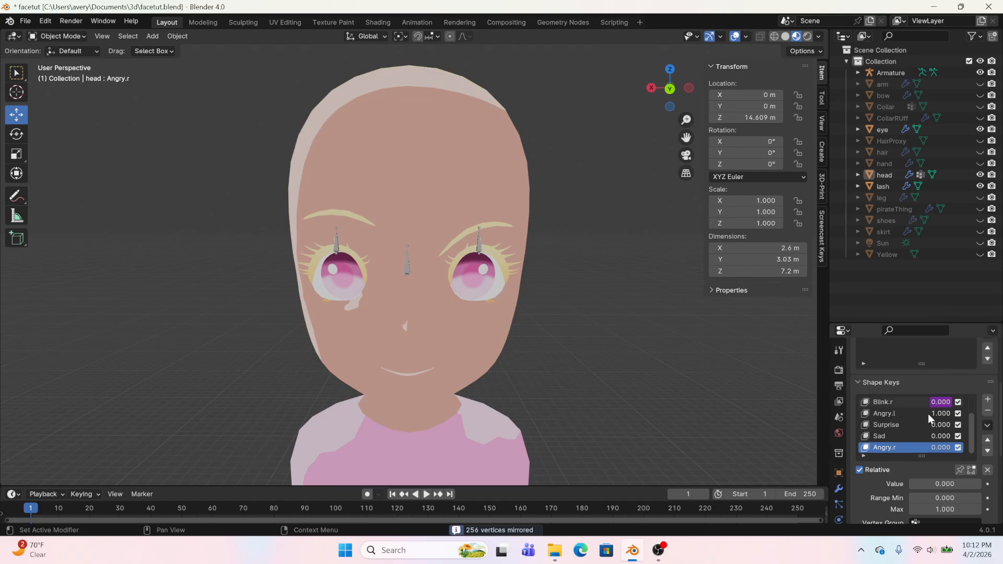
mouse_move(929, 483)
mouse_down()
mouse_move(981, 484)
mouse_move(910, 485)
mouse_up()
click(888, 415)
Rename the Surprise shape key to Surprise.l and open the head for editing in the Modeling workspace
click(886, 425)
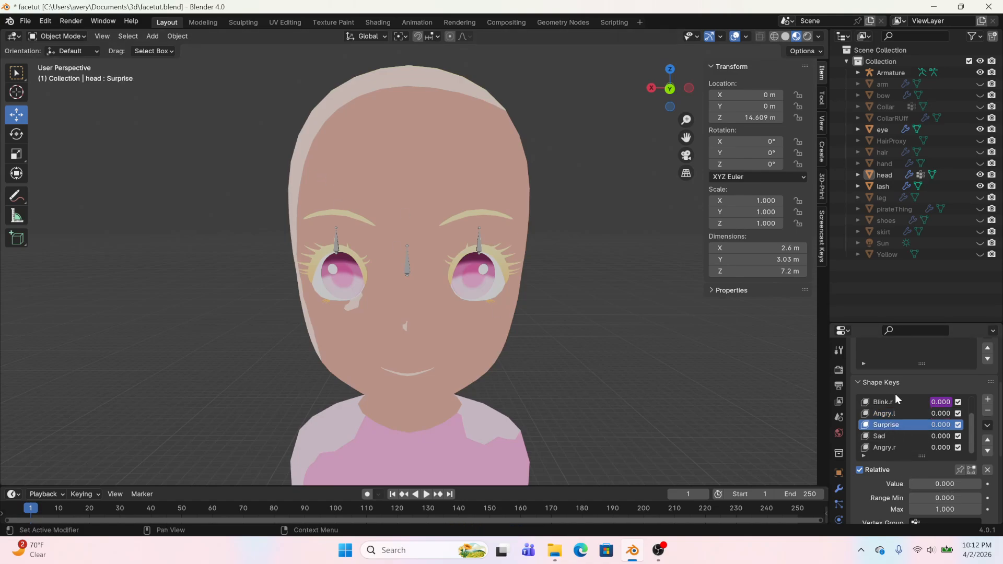
double_click(909, 425)
click(204, 22)
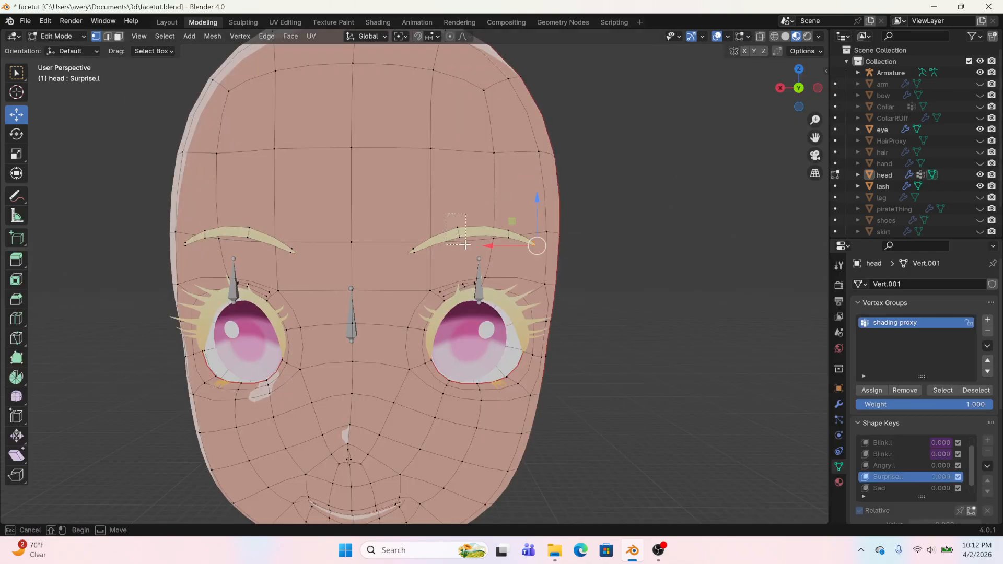
click(456, 227)
shift+click(266, 238)
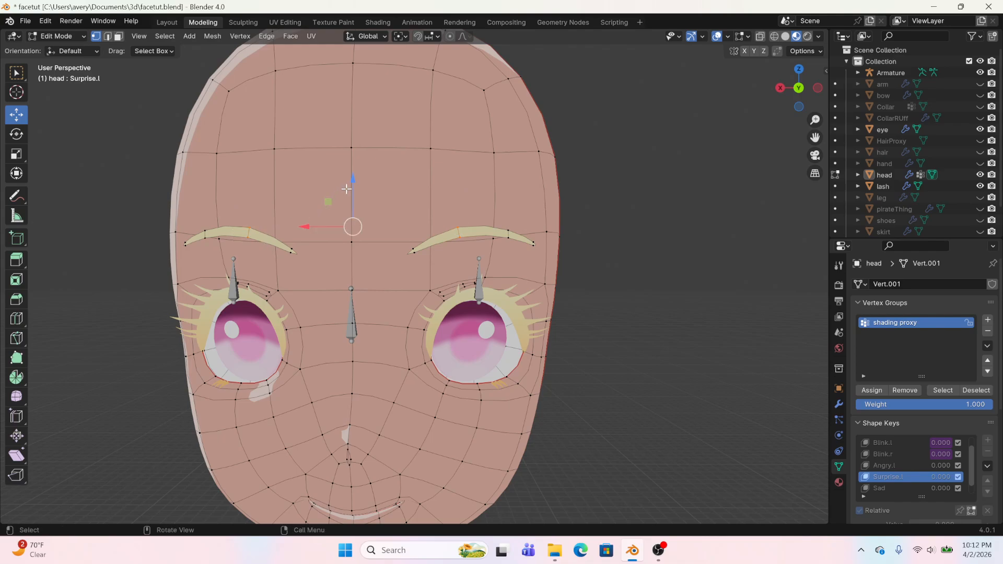
drag(352, 185, 352, 163)
drag(496, 206, 515, 248)
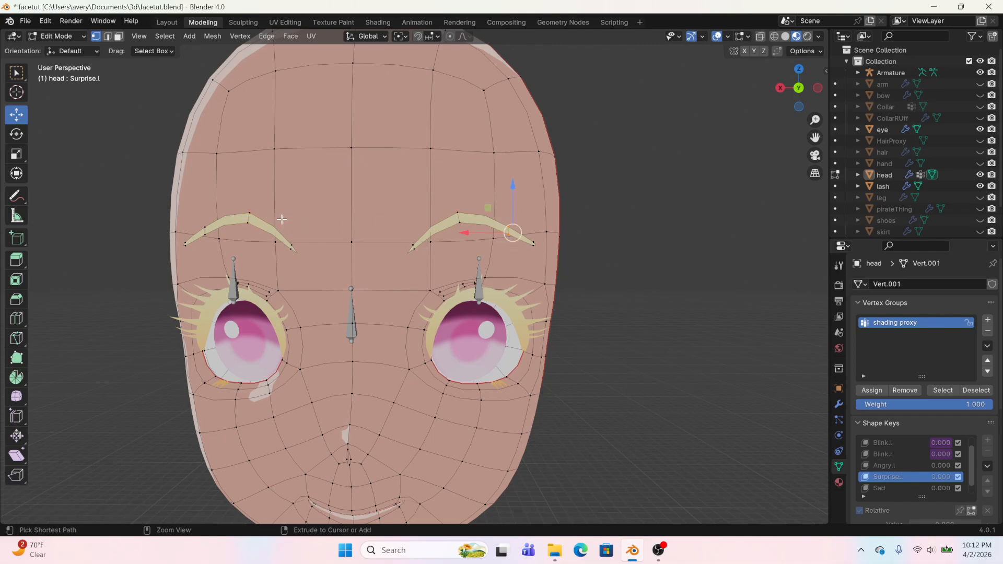
key(ctrl+z)
key(ctrl+z)
Raise the middle vertices of the character's left eyebrow to form a high surprised arch
click(458, 229)
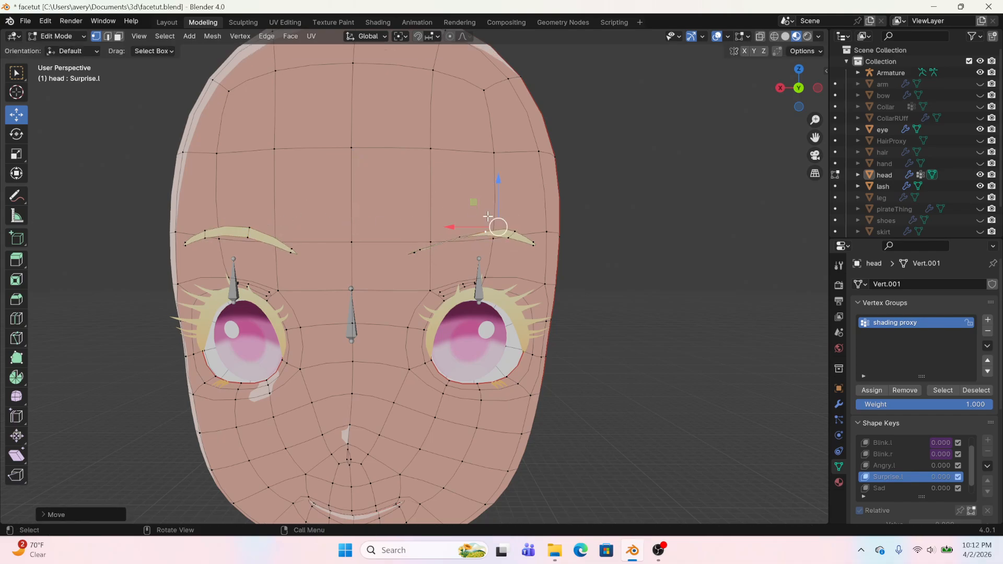
shift+click(508, 230)
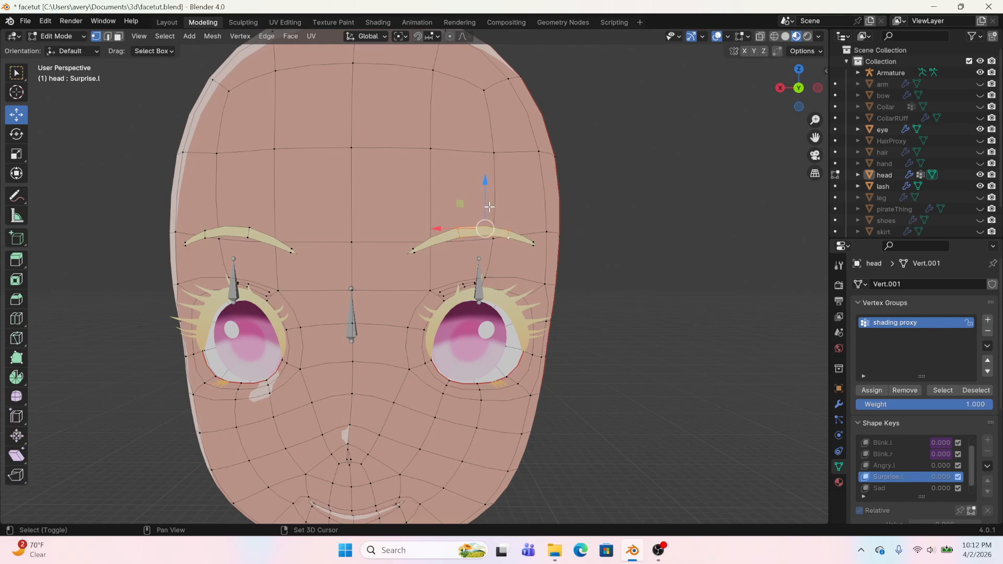
drag(489, 207, 477, 176)
Select all linked vertices of the raised eyebrow, shift it vertically and adjust its depth against the forehead
key(l)
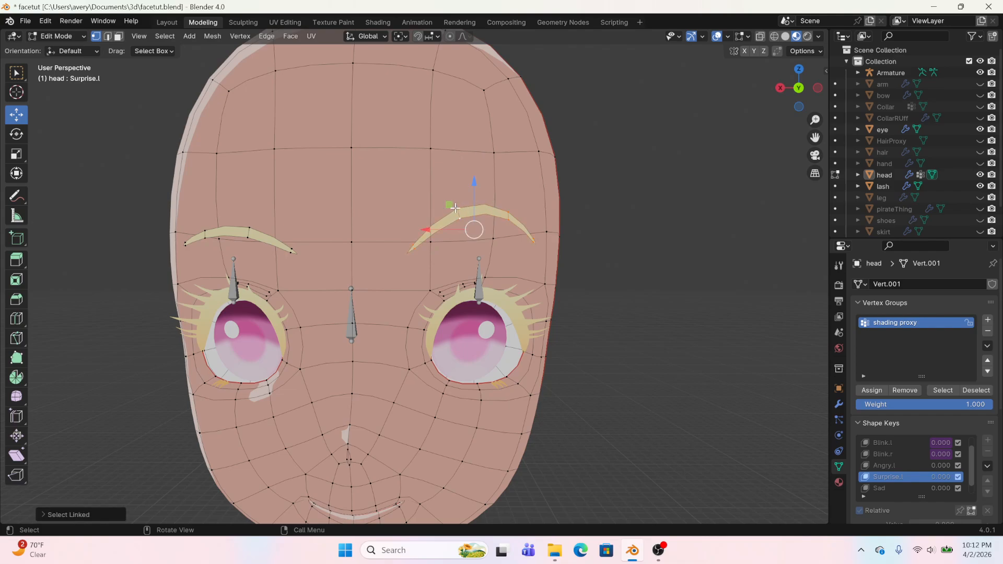
key(g)
key(z)
drag(470, 182, 471, 182)
middle_drag(470, 182, 374, 230)
drag(343, 268, 355, 263)
middle_drag(150, 171, 278, 137)
click(799, 96)
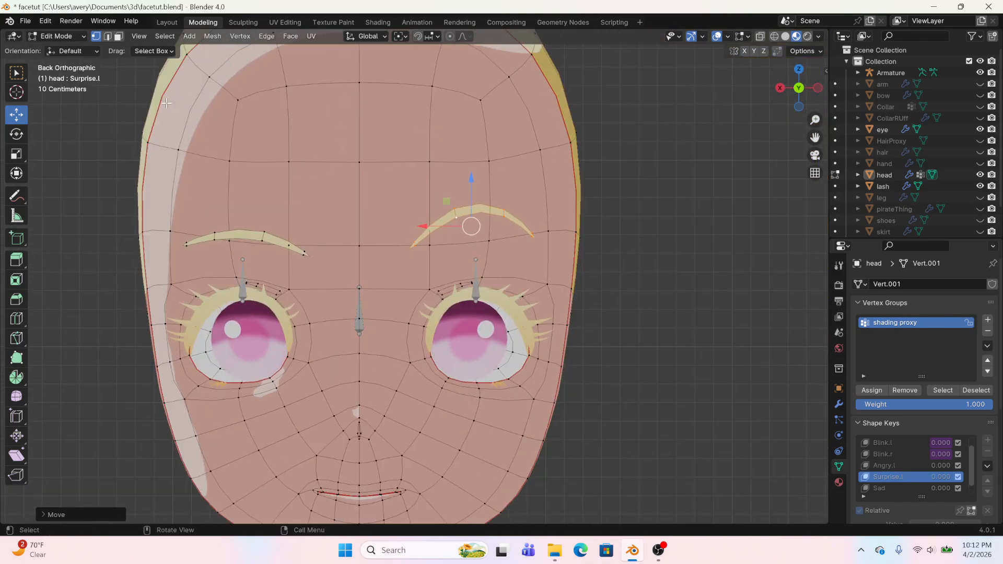
In the Layout workspace, set Surprise.l to 1 and create a new shape key from the mix
click(167, 23)
drag(914, 485, 981, 485)
click(987, 425)
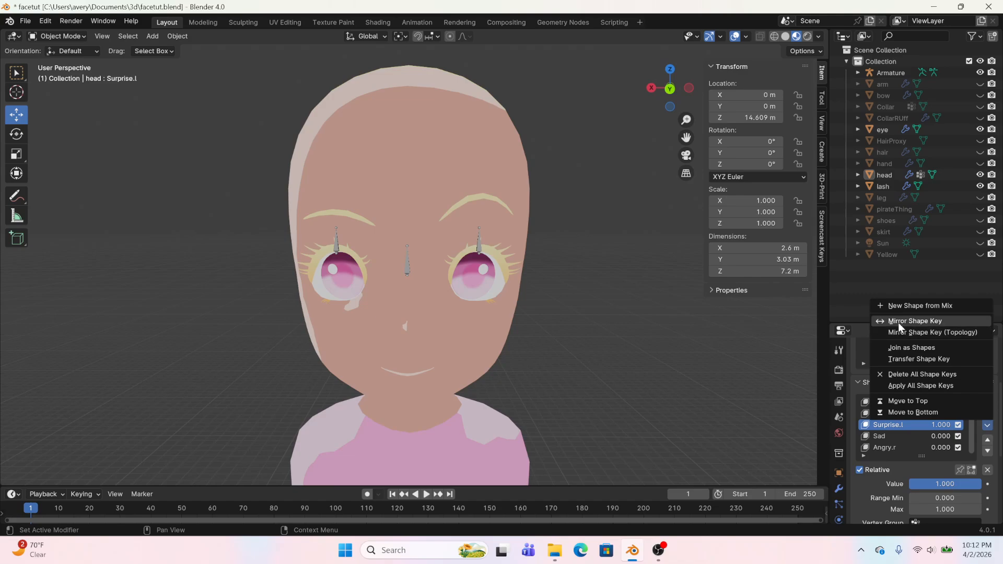
click(898, 307)
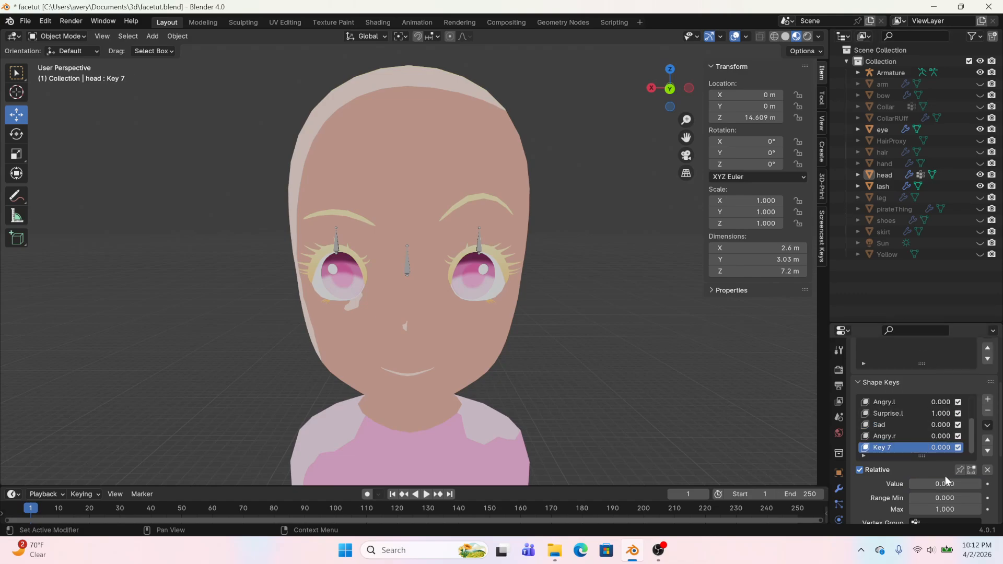
Mirror the new shape key and name it Surprise.r
click(987, 424)
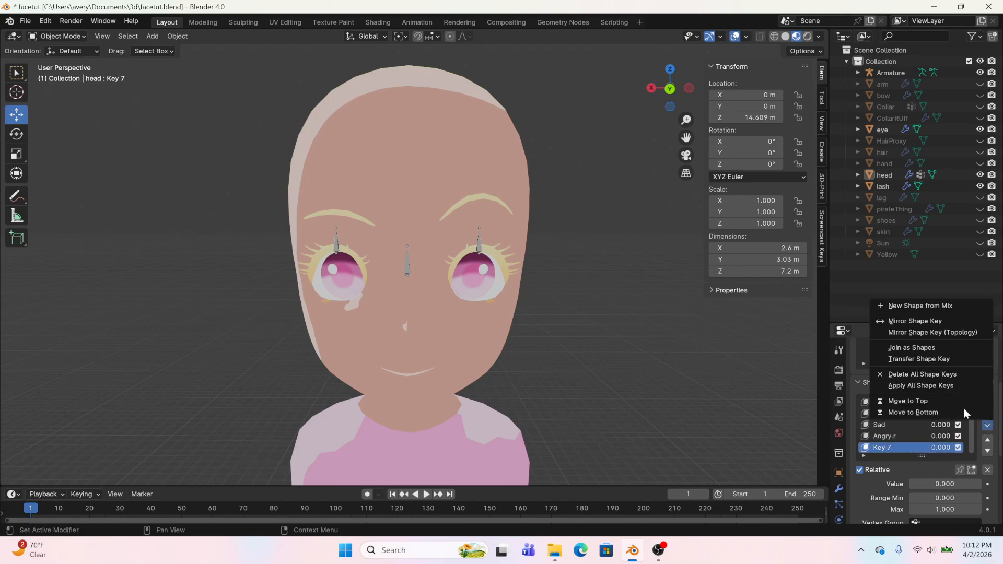
click(907, 321)
double_click(883, 448)
text(Surprise.r)
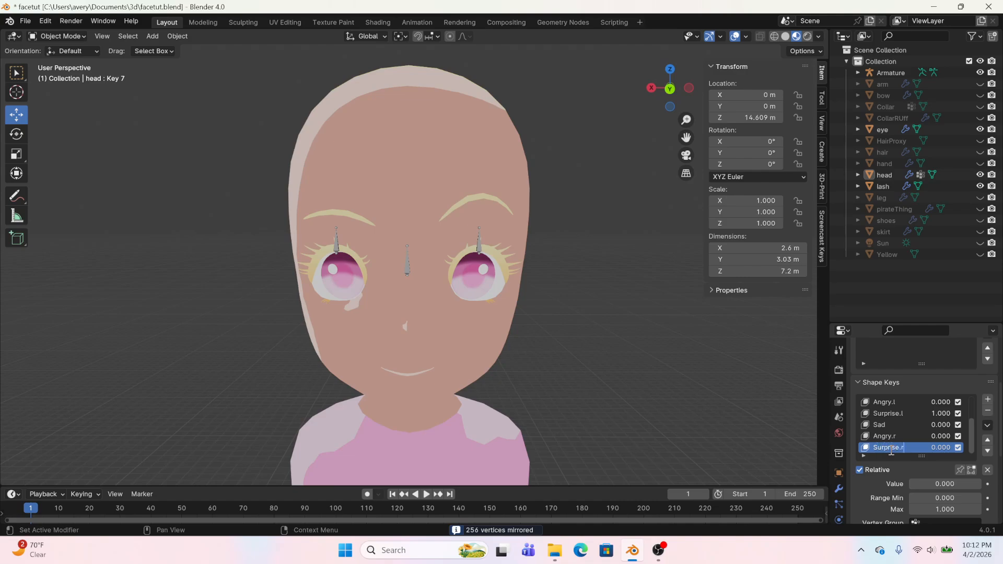
key(Return)
Reset the Surprise.l shape key value to 0
click(894, 421)
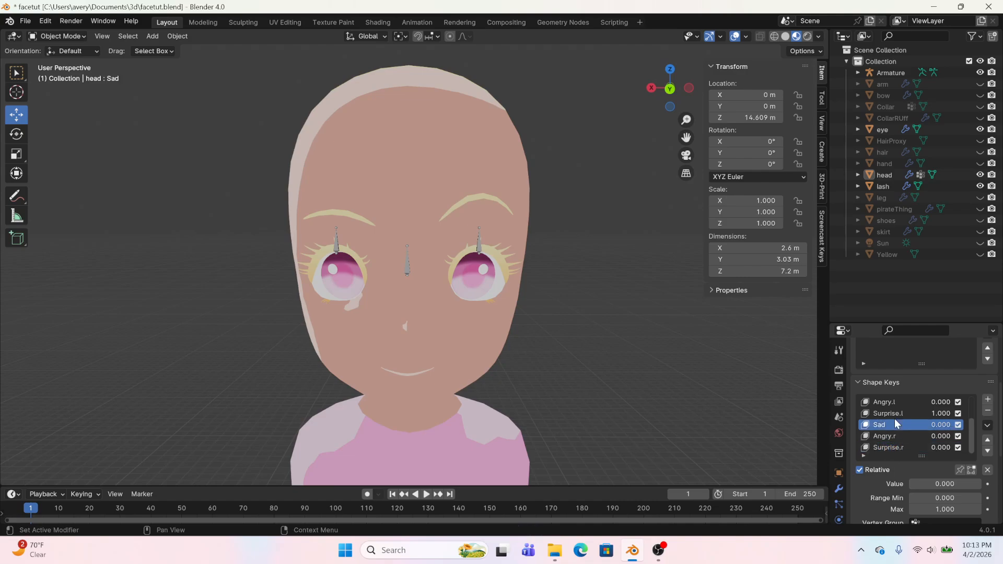
click(914, 413)
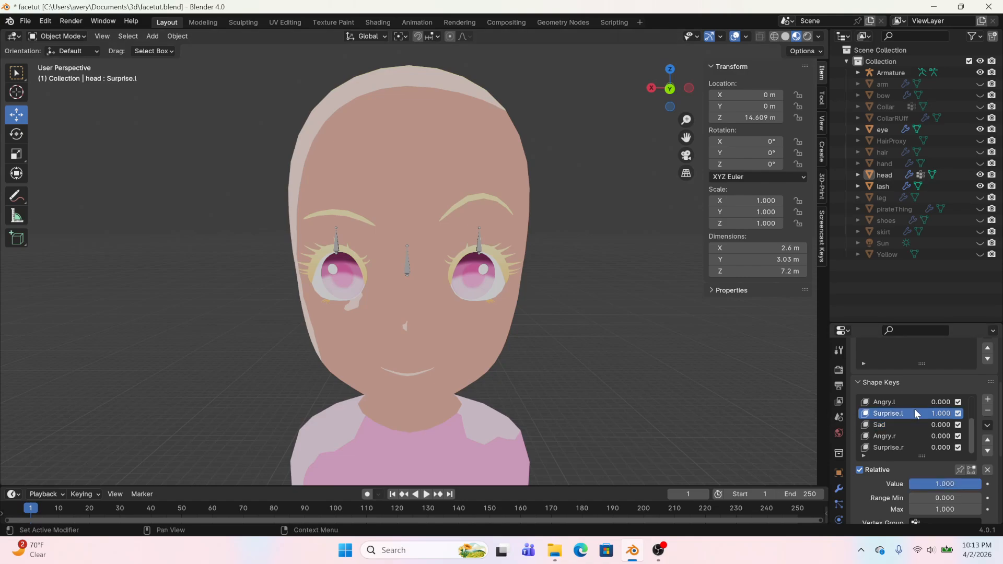
drag(953, 484, 912, 484)
Open the head in the Modeling workspace with the Sad shape key active, raise the left eyebrow's inner end and adjust its depth
click(884, 422)
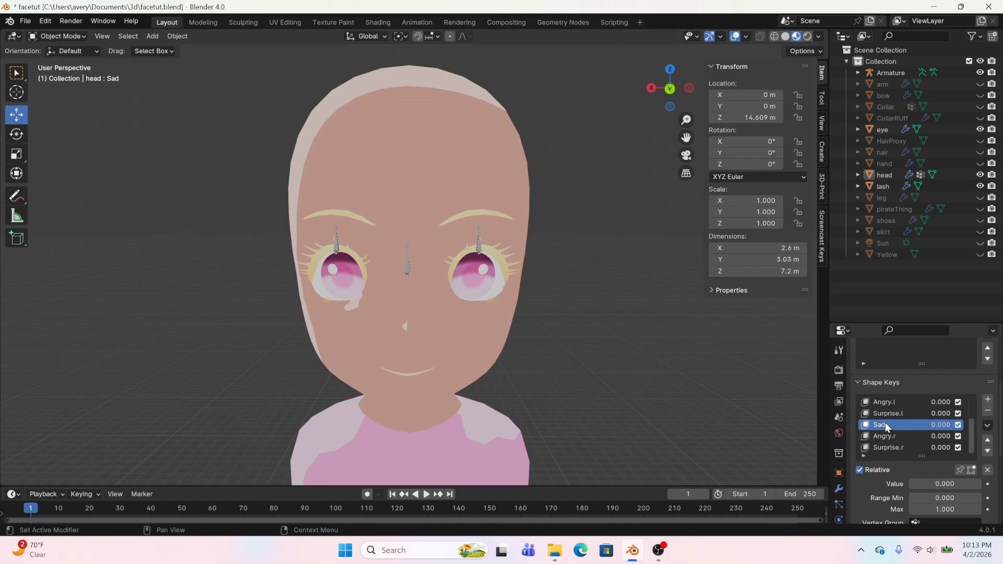
click(987, 426)
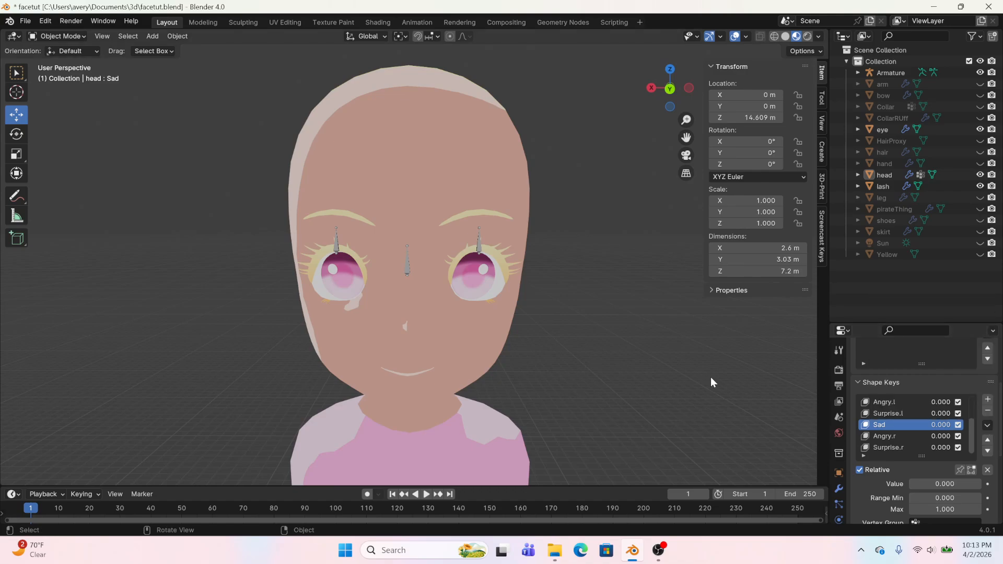
click(214, 22)
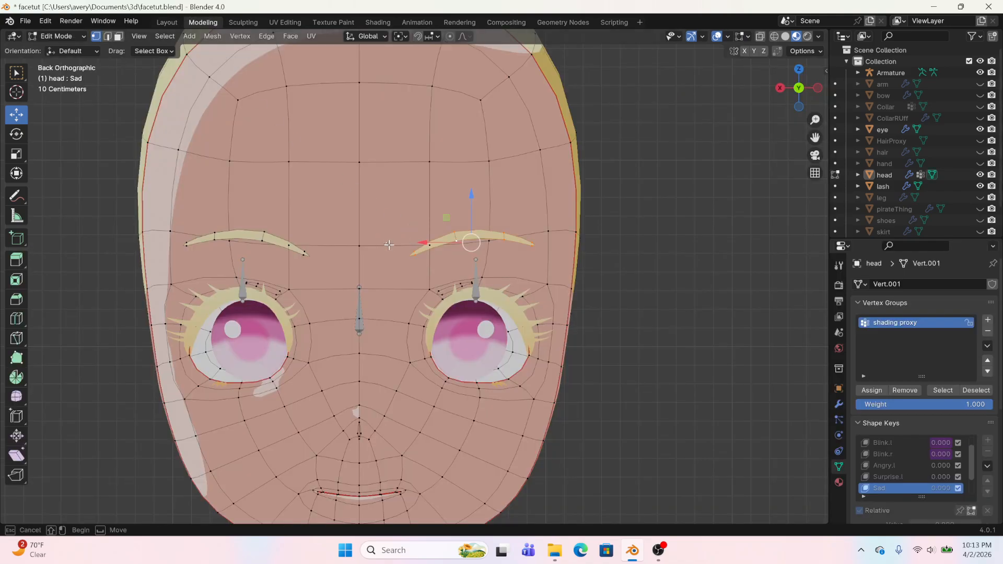
click(416, 271)
drag(407, 226, 404, 200)
middle_drag(405, 199, 479, 246)
drag(490, 244, 497, 244)
middle_drag(574, 247, 484, 253)
click(791, 93)
Lower the middle and outer vertices of the character's left eyebrow into a sagging sad curve
scroll(522, 162, up, 4)
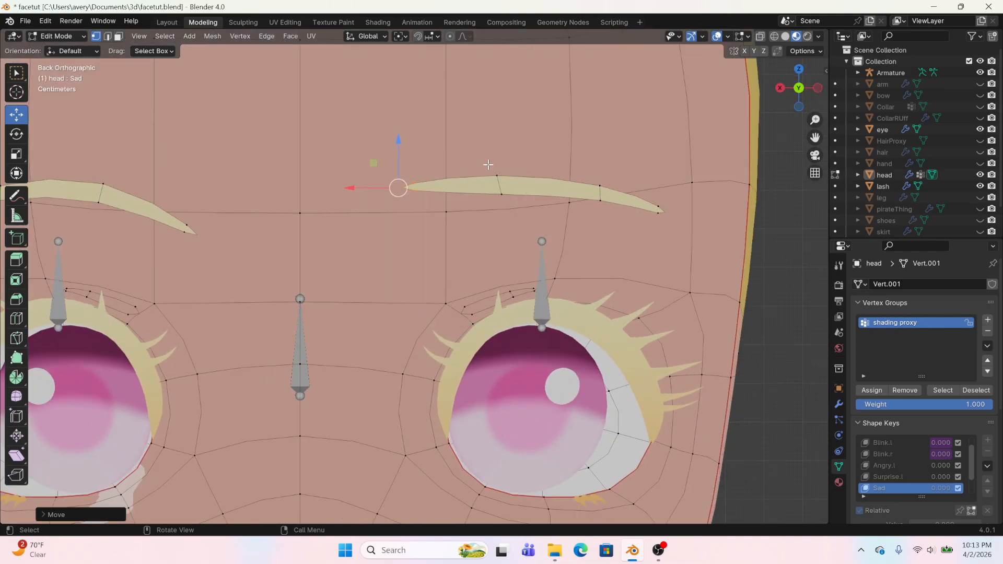
drag(487, 166, 484, 239)
drag(587, 186, 612, 245)
drag(608, 161, 609, 221)
drag(633, 198, 671, 244)
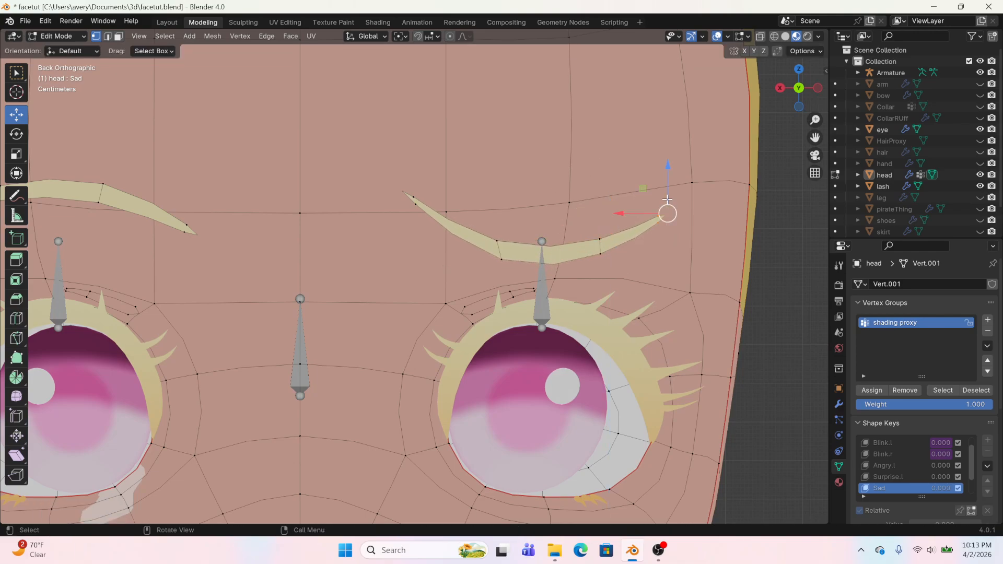
drag(666, 201, 663, 219)
scroll(663, 219, down, 1)
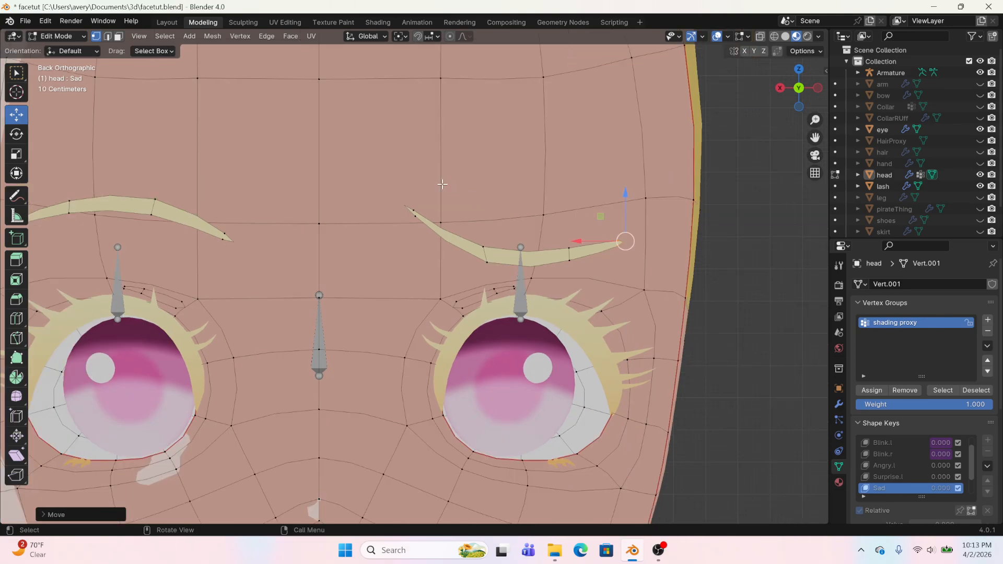
Reposition and rotate the inner end of the character's left eyebrow to soften the sad slope
drag(364, 177, 423, 230)
drag(386, 203, 426, 213)
scroll(397, 219, down, 3)
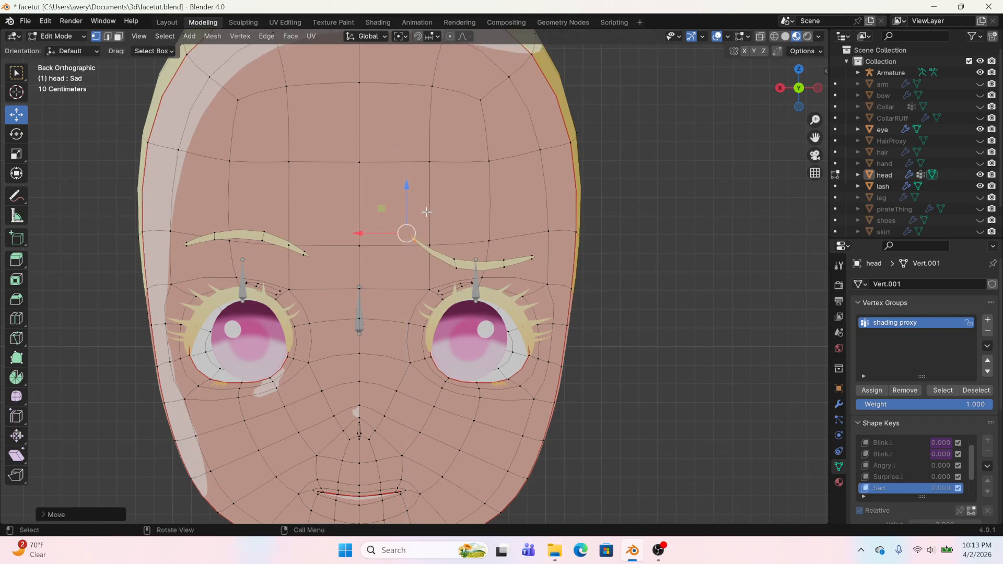
key(r)
click(457, 248)
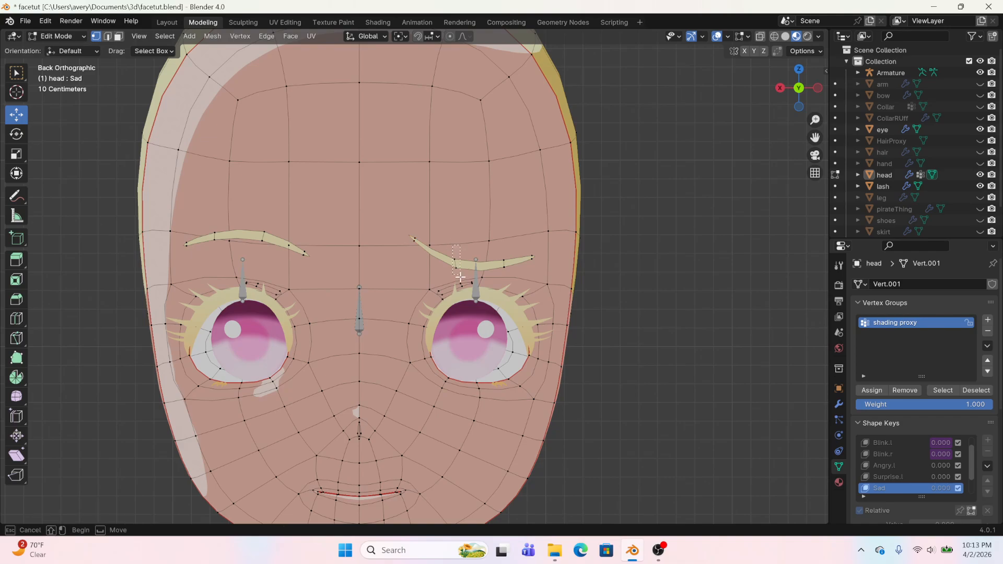
drag(457, 245, 451, 219)
key(ctrl+z)
click(454, 263)
key(ctrl+z)
Raise the inner middle vertex and lower the outer vertices of the sad eyebrow, finishing back in the Layout workspace
drag(457, 272, 459, 274)
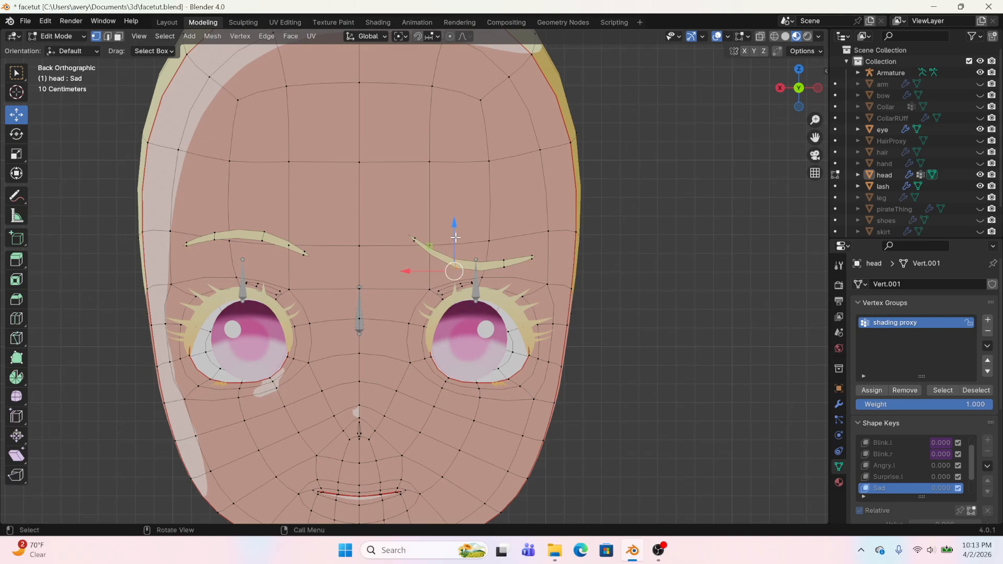
drag(455, 227, 454, 221)
drag(504, 244, 532, 271)
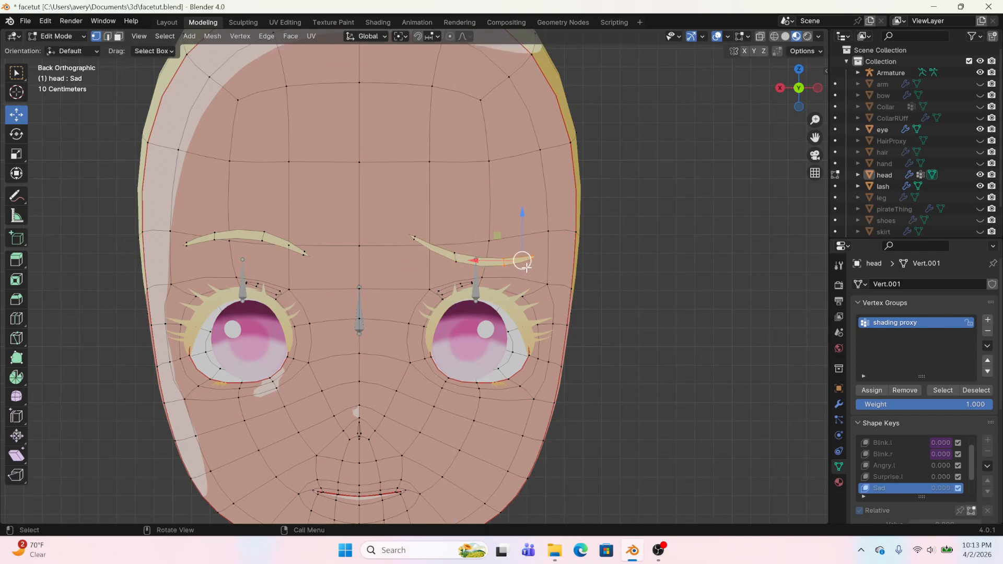
drag(522, 233, 518, 247)
click(167, 23)
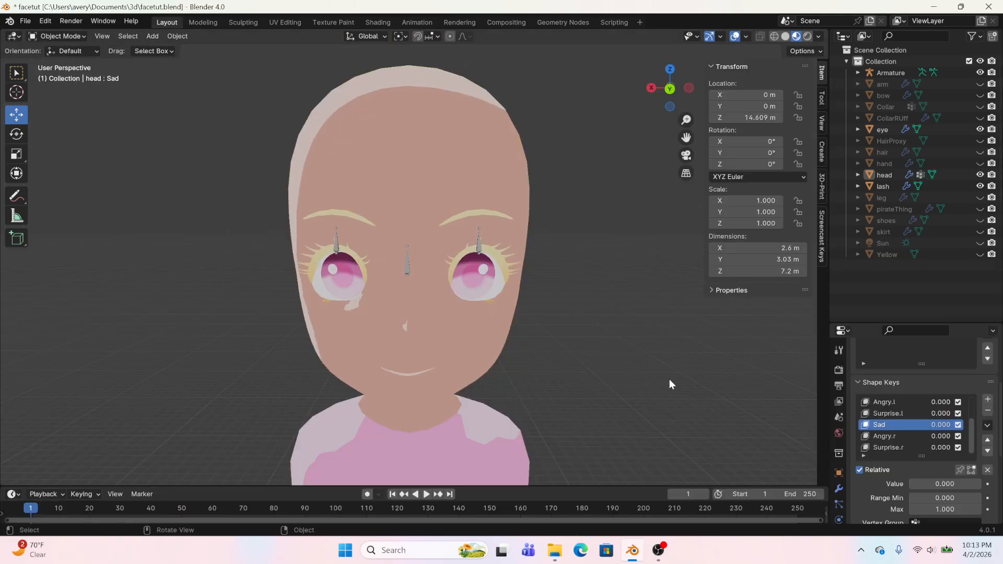
Rename the Sad shape key to Sad.l and raise its value to 1.000
double_click(912, 428)
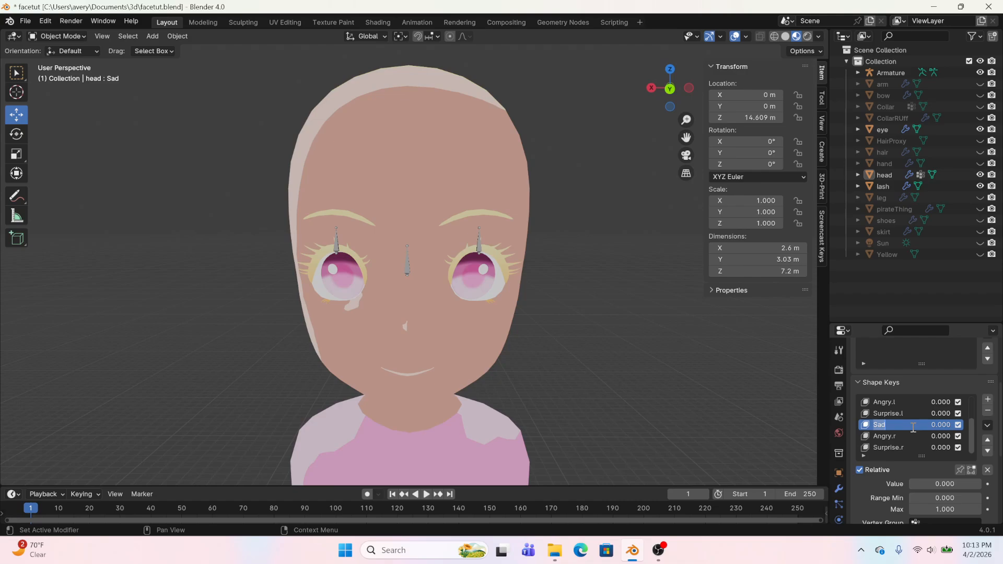
text(.)
text(S)
key(Return)
drag(929, 484, 981, 485)
Create a new shape key from the current mix and mirror it to the opposite side of the head
click(988, 425)
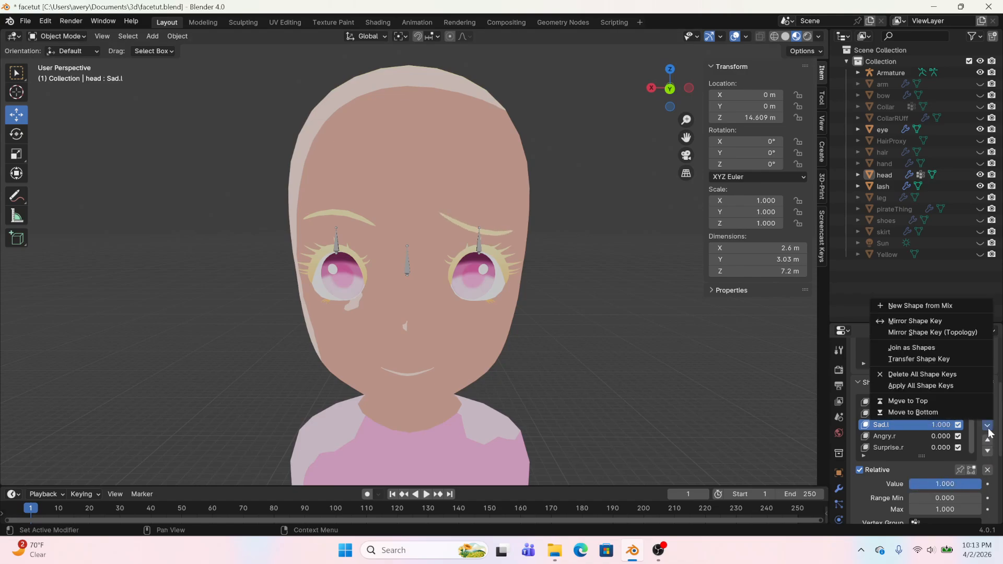
click(954, 307)
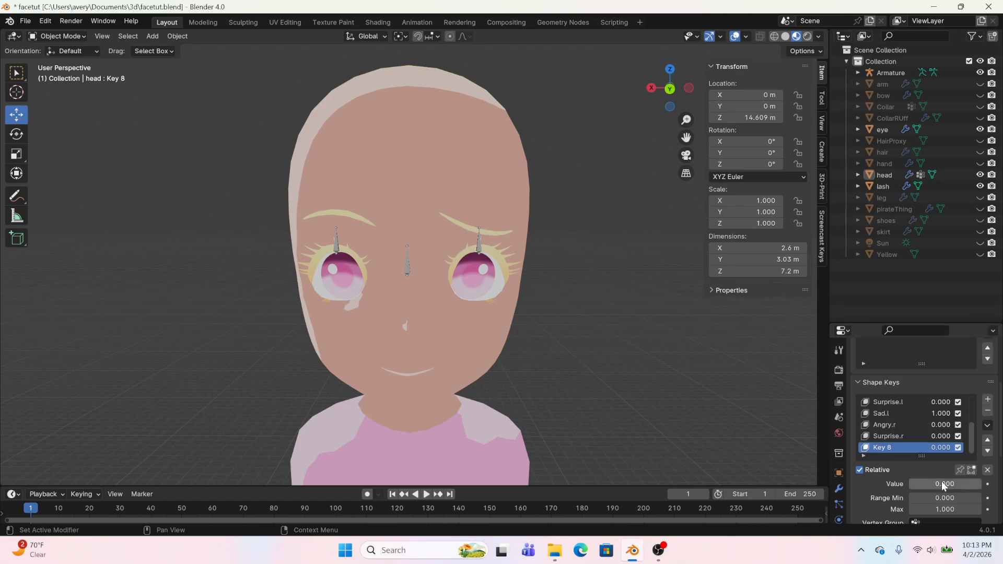
mouse_move(941, 483)
mouse_down()
mouse_move(981, 484)
mouse_move(941, 484)
mouse_up()
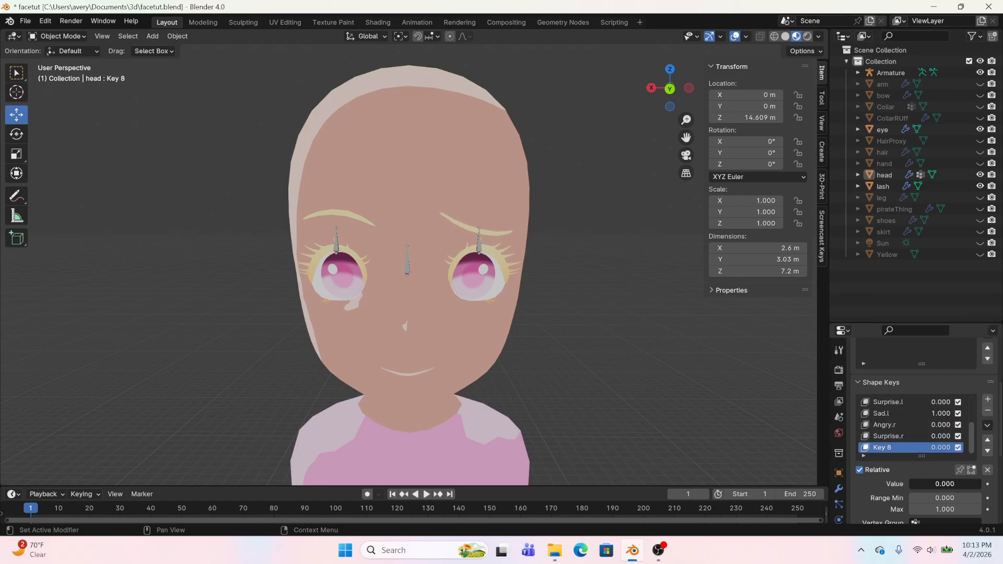
click(987, 425)
click(903, 321)
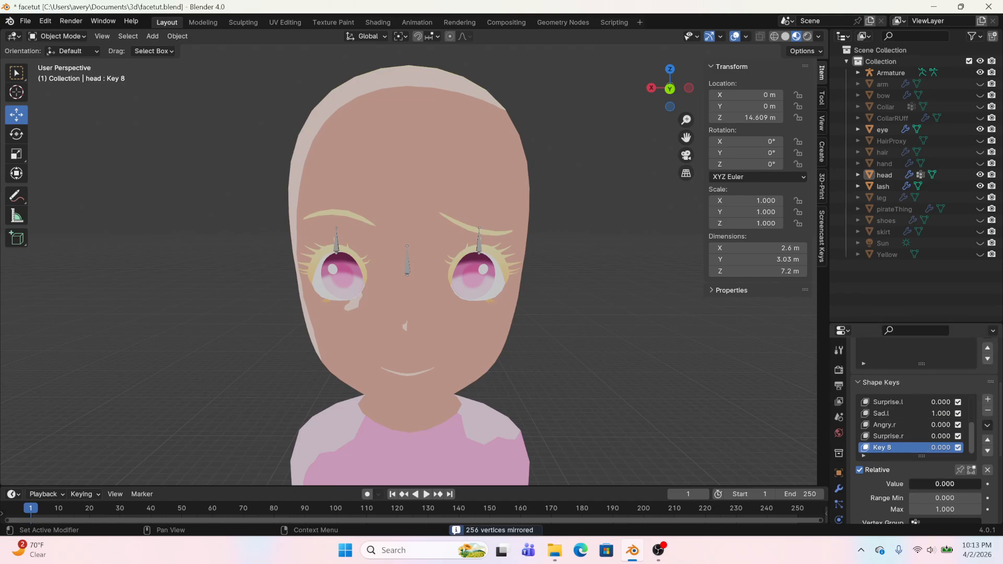
mouse_move(945, 484)
mouse_down()
mouse_move(966, 484)
mouse_move(944, 483)
mouse_up()
Rename the mirrored sad shape key to Sad.r
double_click(913, 448)
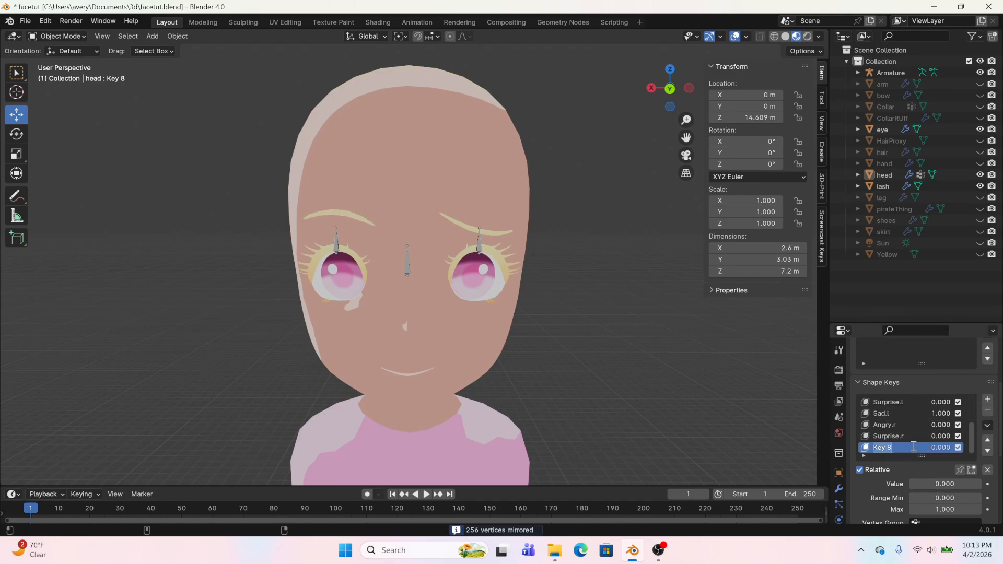
text(Sa)
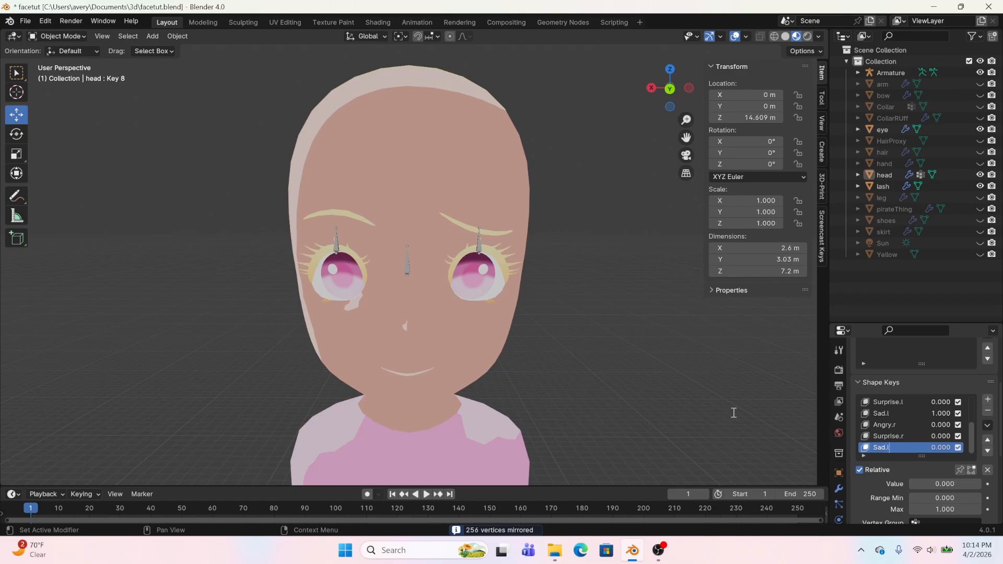
text(d.l)
key(Return)
double_click(905, 447)
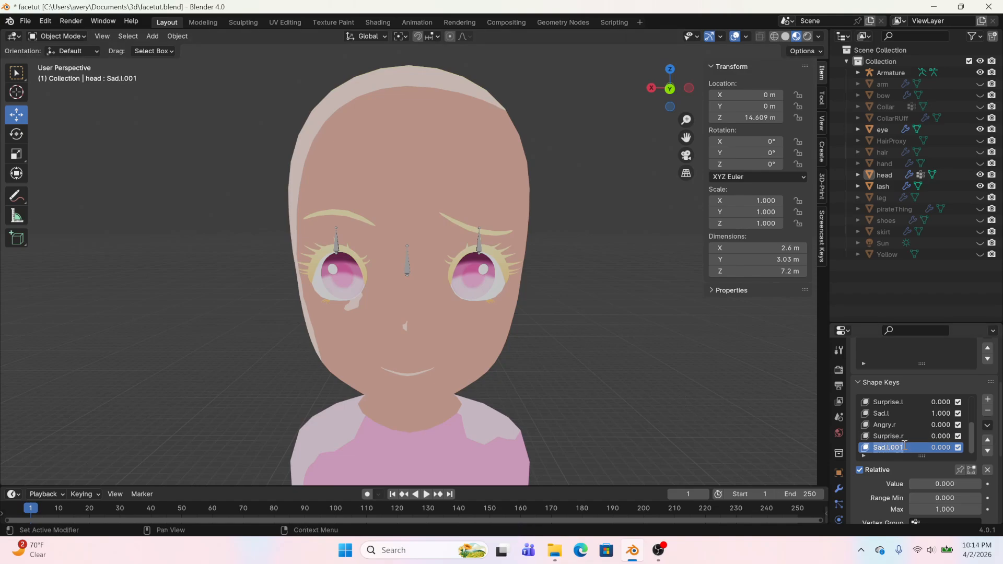
text(Sad.r)
key(Return)
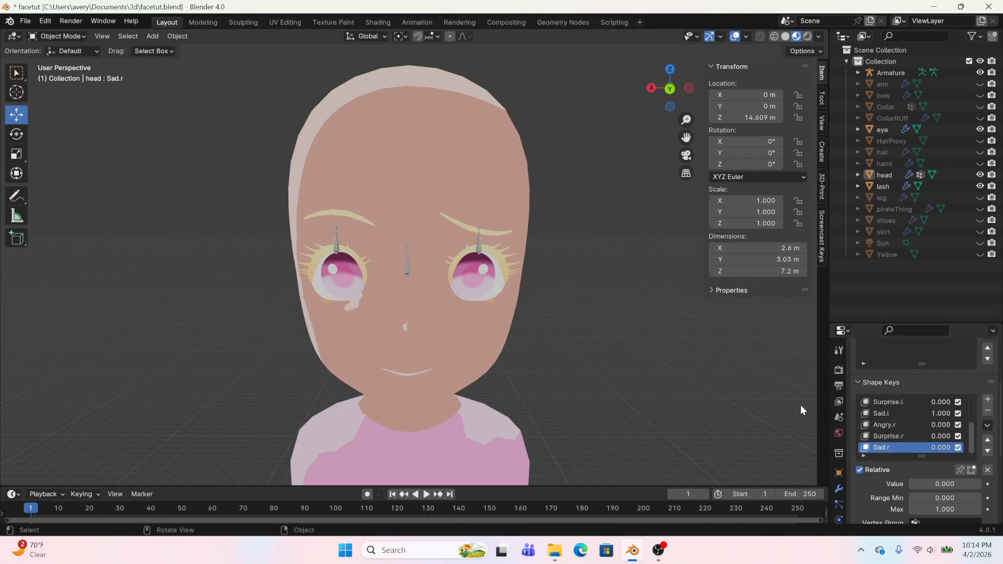
scroll(911, 421, up, 4)
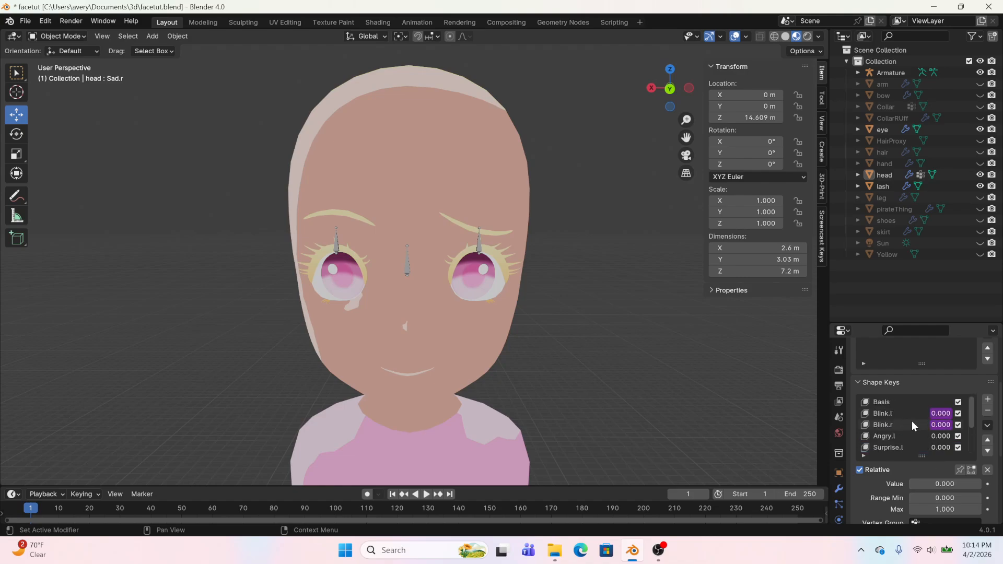
scroll(911, 421, down, 2)
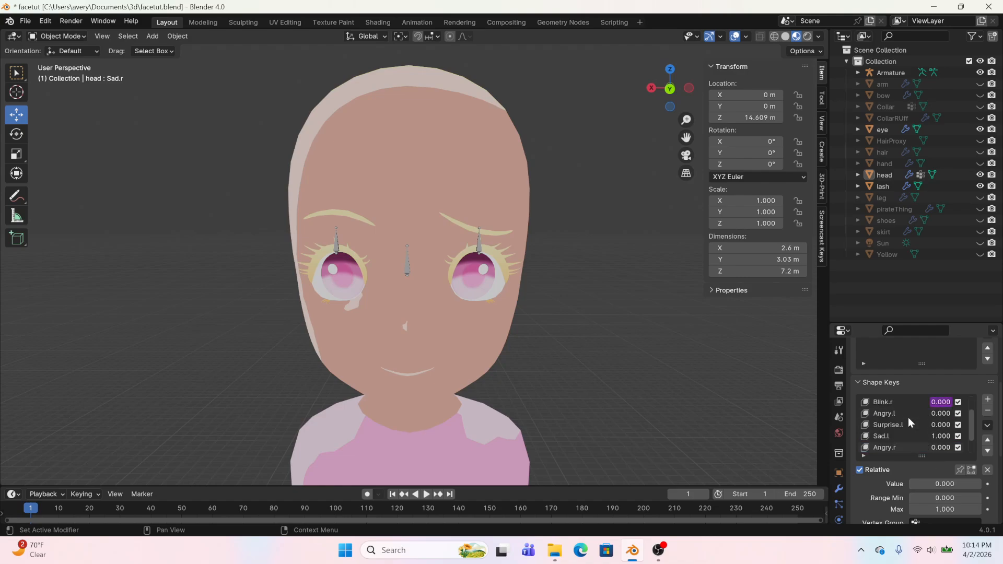
scroll(908, 423, up, 2)
scroll(907, 417, down, 3)
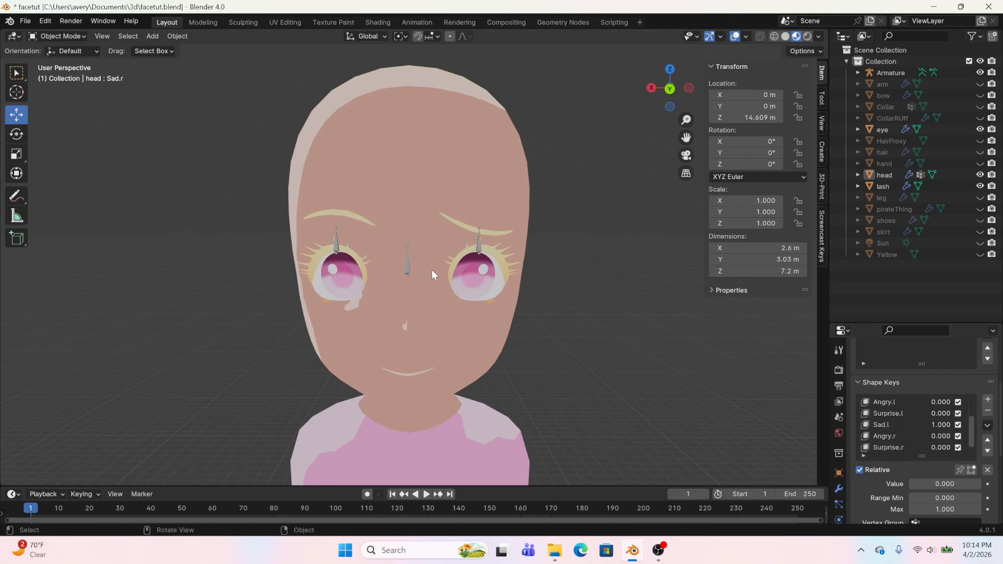
In the armature's edit mode, duplicate the Blink.r bone from side view and place it by the eyebrow, about 0.3 m higher and 0.1 m forward
click(409, 268)
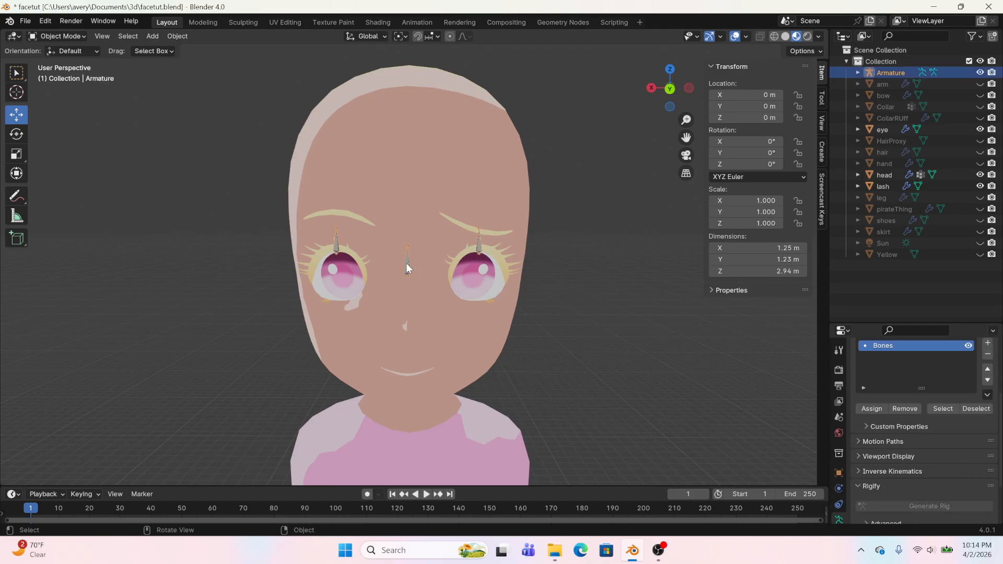
click(203, 22)
scroll(462, 293, down, 2)
click(465, 284)
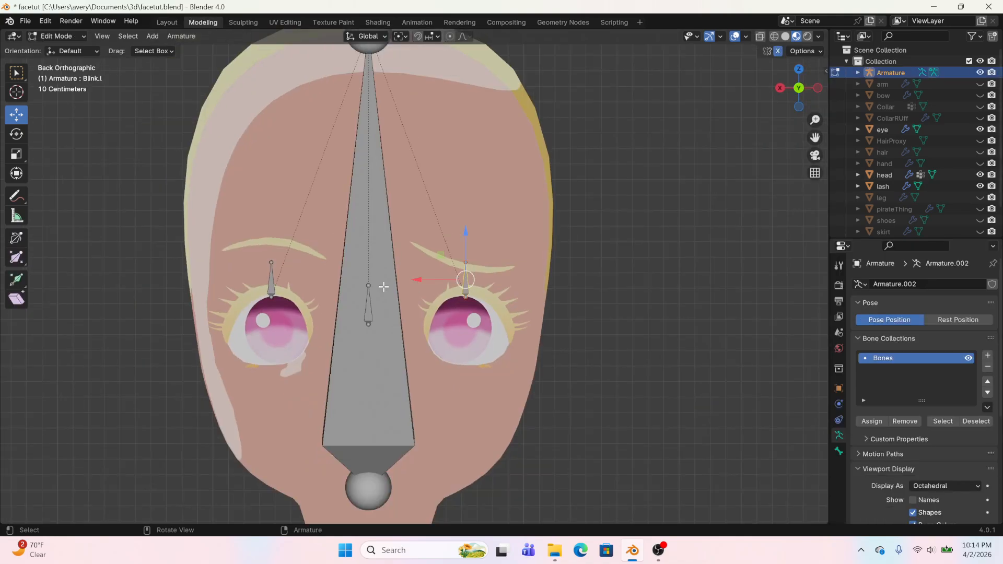
click(271, 284)
middle_drag(270, 283, 763, 138)
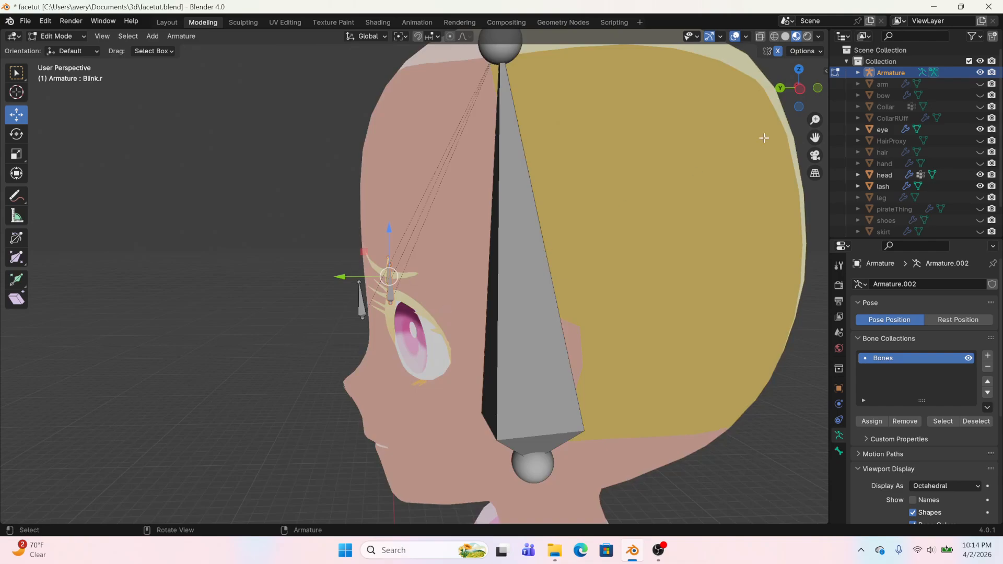
click(793, 91)
click(793, 91)
key(shift+d)
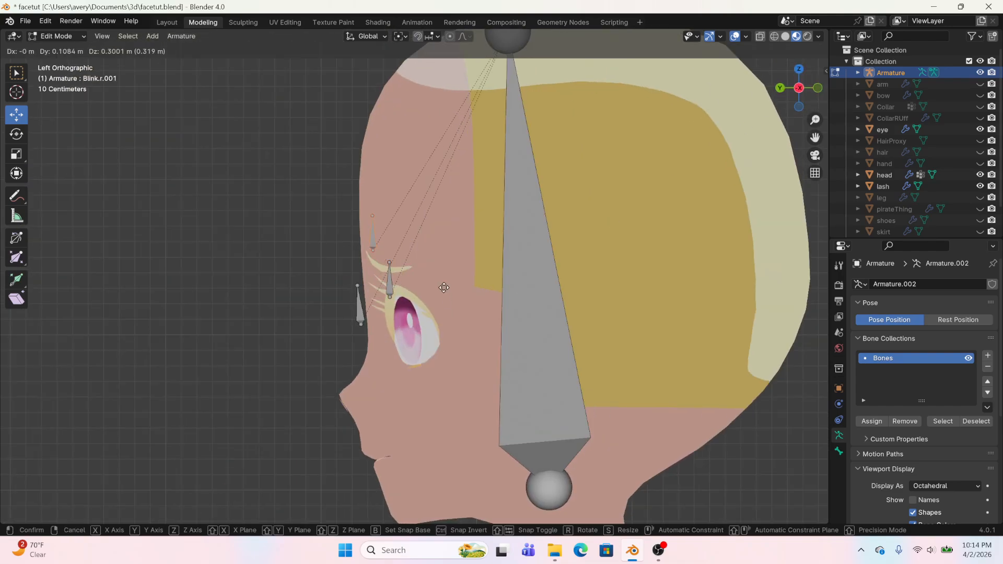
click(444, 287)
Rename the duplicated bone above the character's left eye to Eyebrow.l
middle_drag(444, 288, 522, 307)
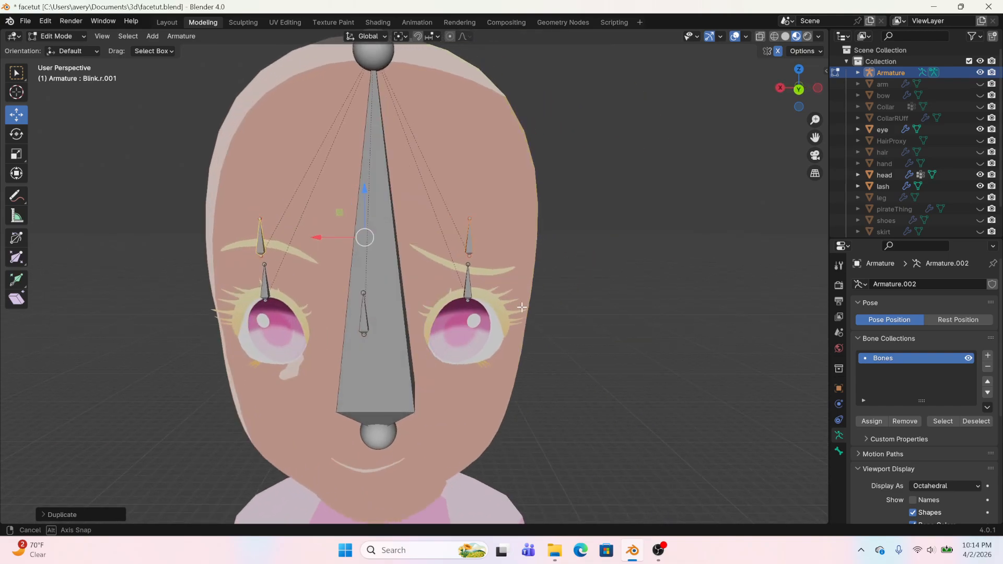
click(469, 242)
click(931, 282)
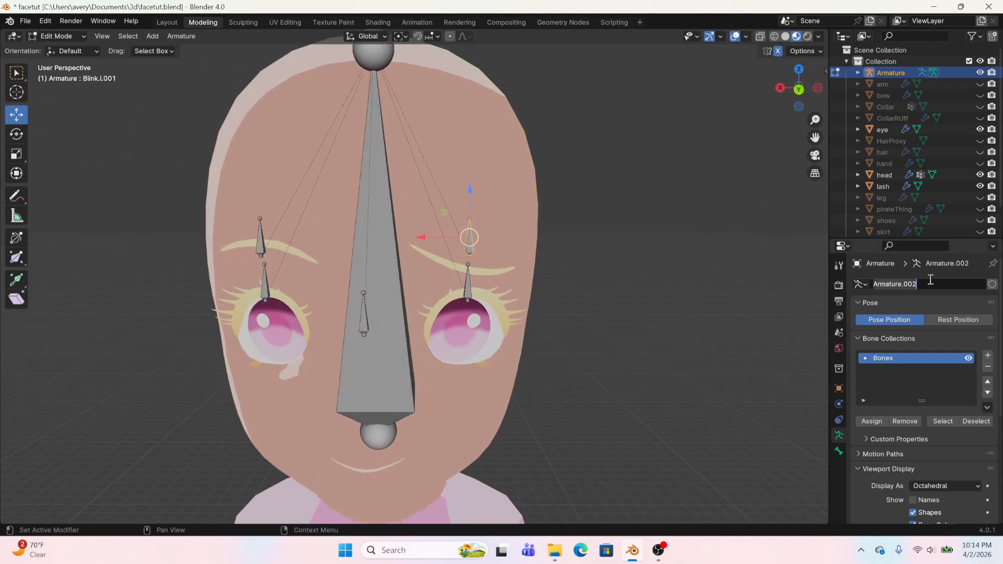
click(838, 450)
click(838, 450)
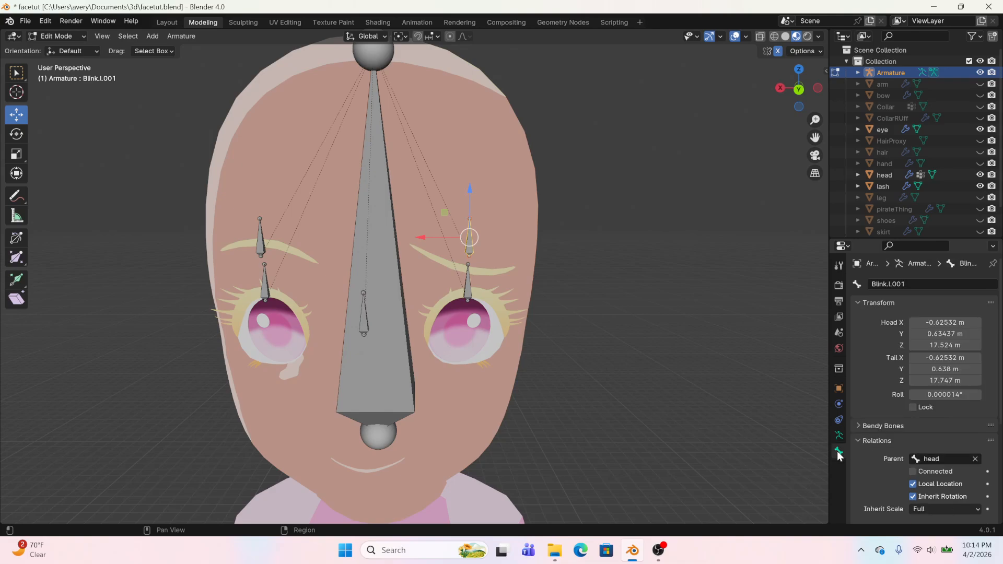
click(911, 290)
text(Eyebrow.l)
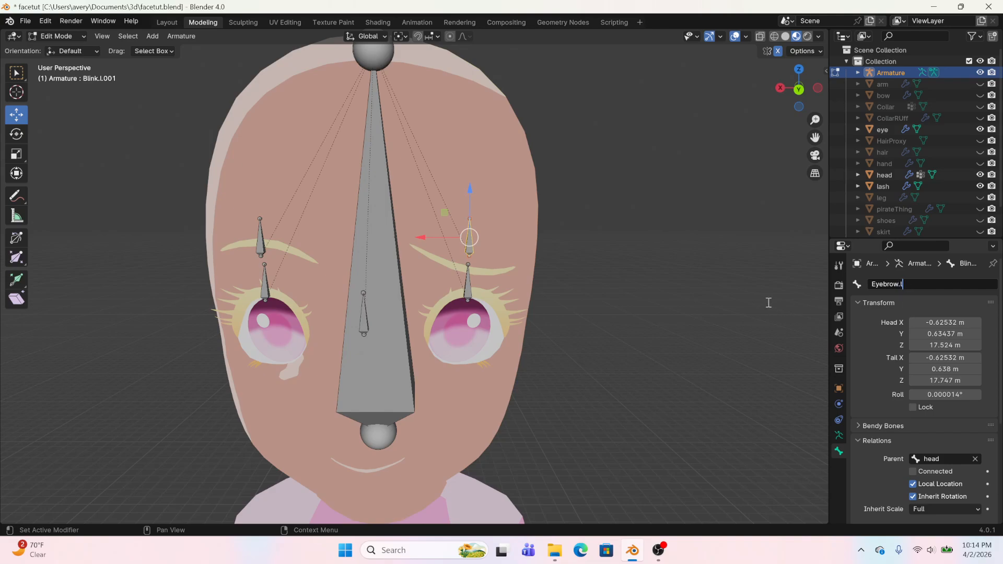
key(Return)
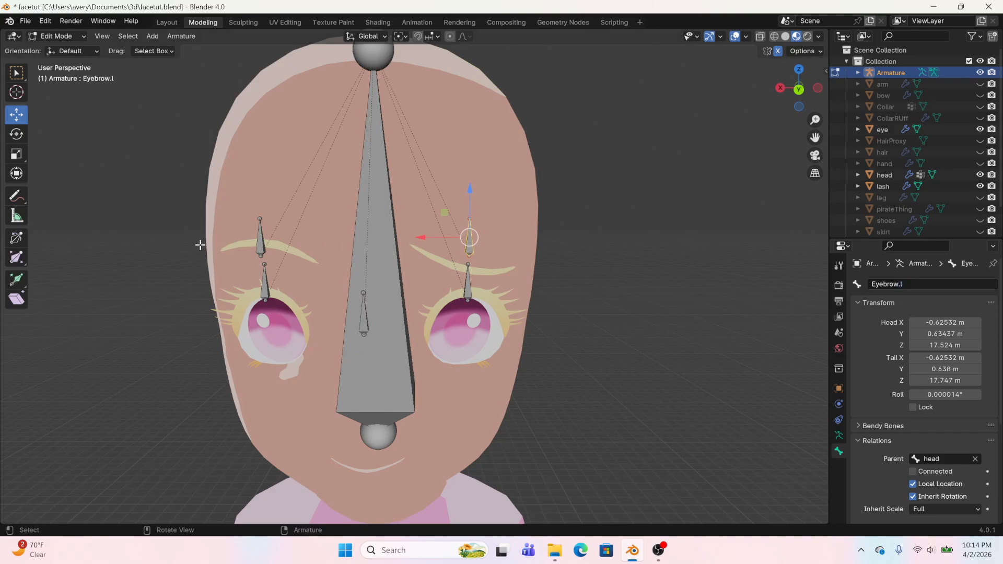
Delete the duplicated bone at the other eyebrow and replace it by symmetrizing Eyebrow.l
click(259, 238)
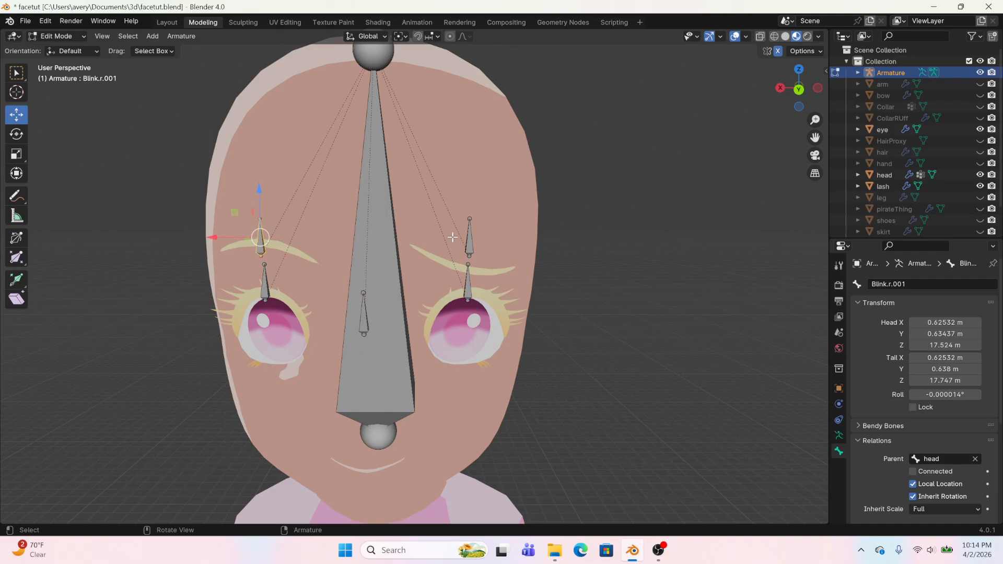
key(x)
click(256, 240)
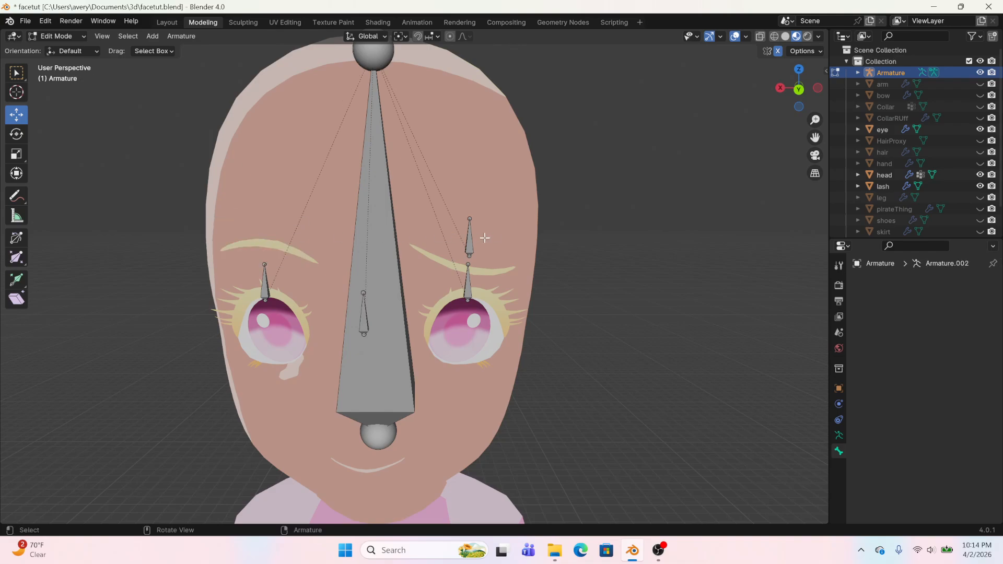
click(469, 236)
click(189, 35)
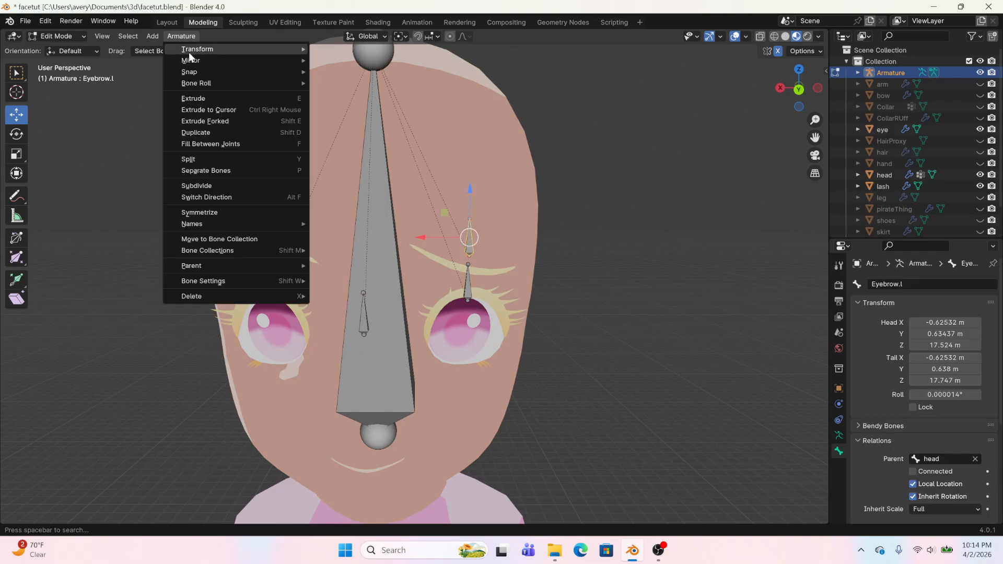
click(188, 39)
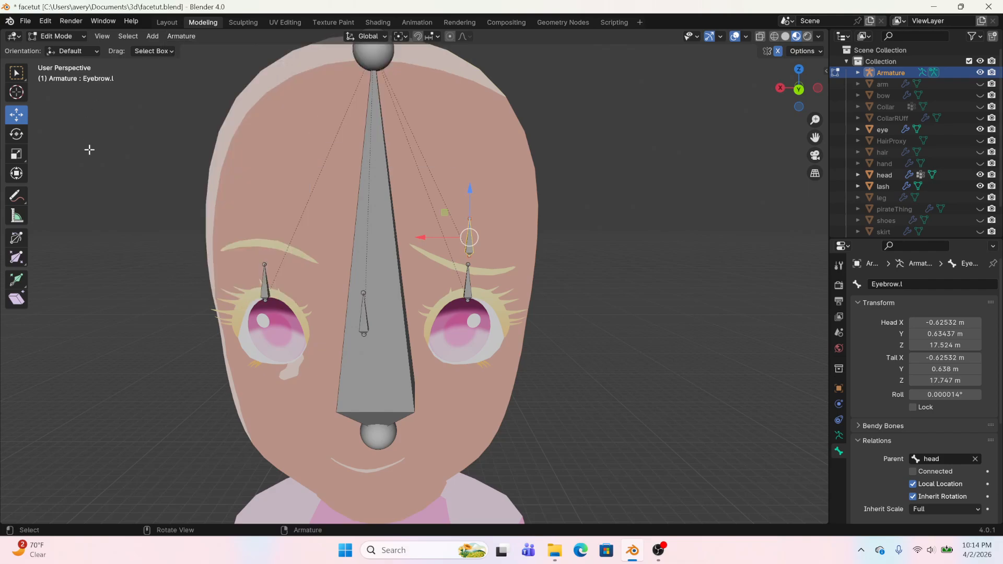
click(180, 37)
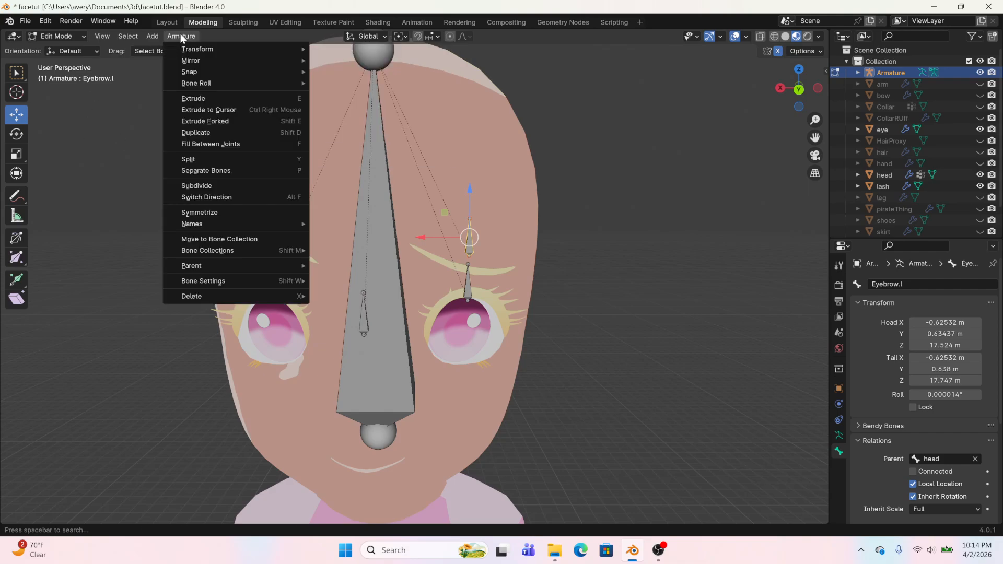
click(187, 213)
In Pose Mode, copy the EyeDirection bone's constraints to both eyebrow bones
click(67, 32)
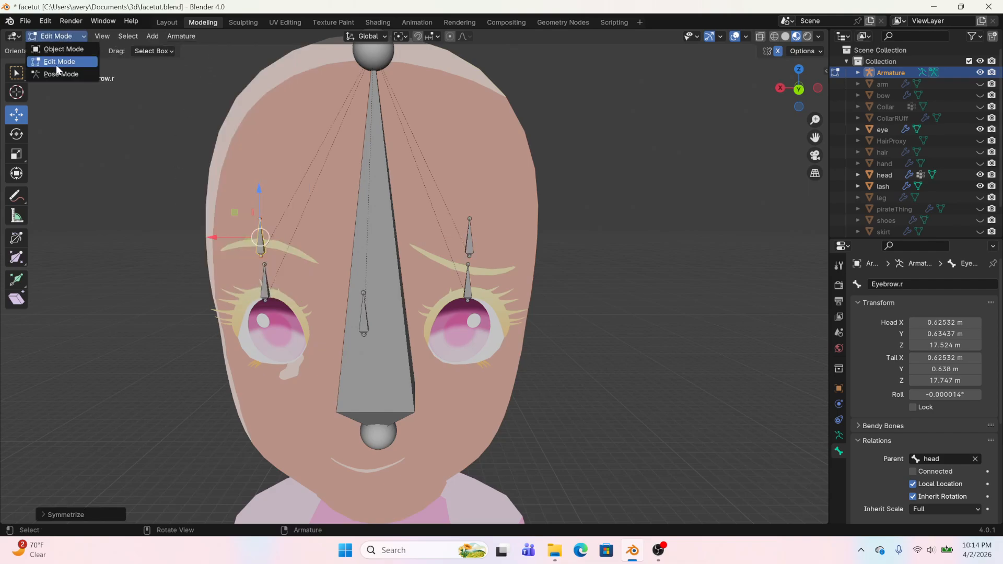
click(61, 70)
click(469, 233)
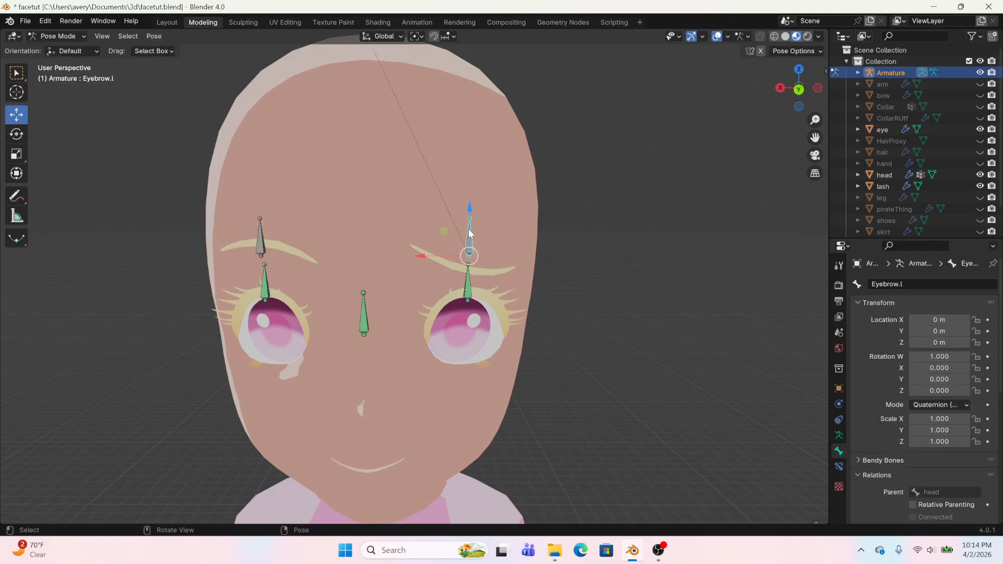
click(367, 320)
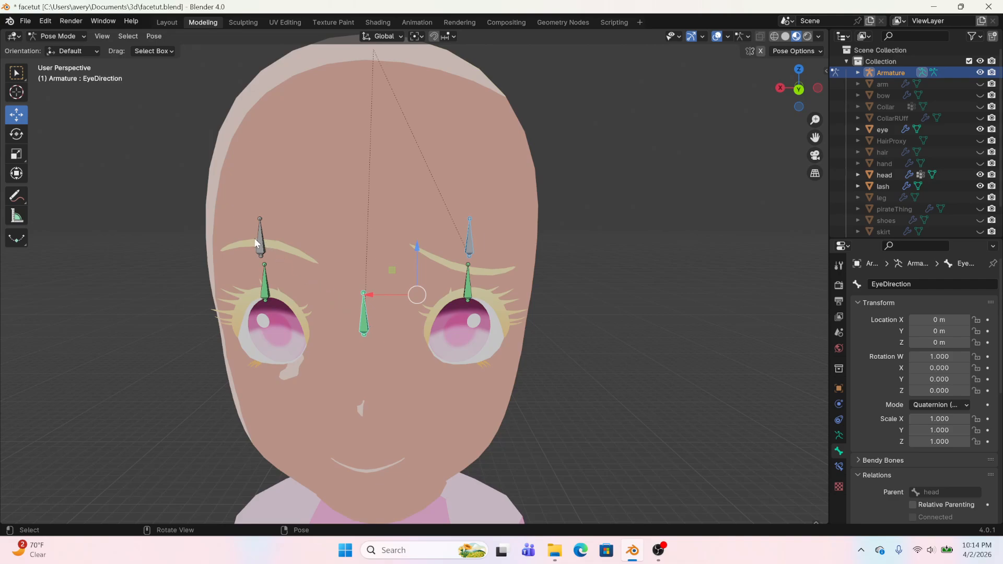
shift+click(258, 238)
shift+click(364, 322)
click(150, 39)
mouse_move(190, 238)
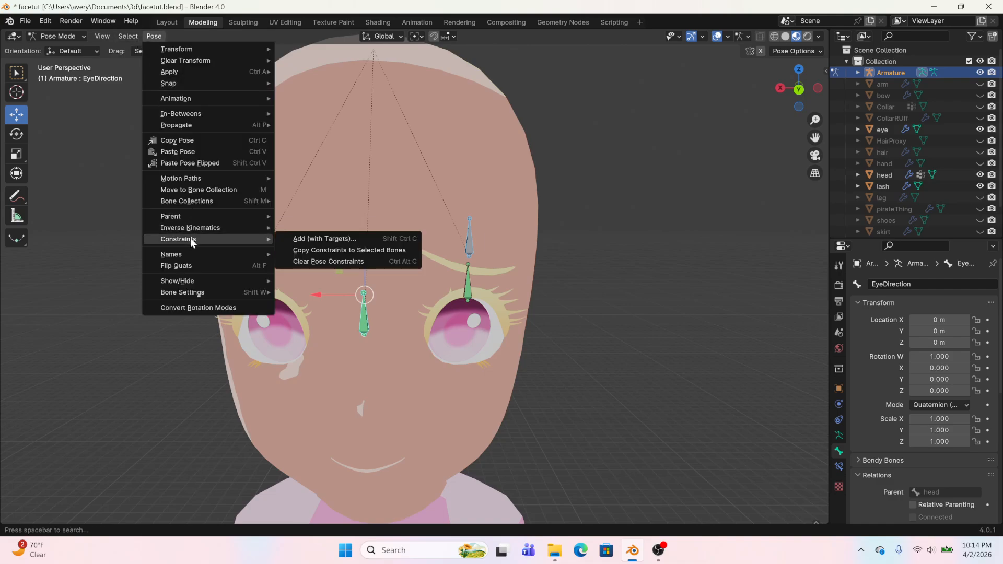
click(325, 250)
Test the movement limits of the Eyebrow.l bone with a trial move, then cancel it
click(469, 235)
key(g)
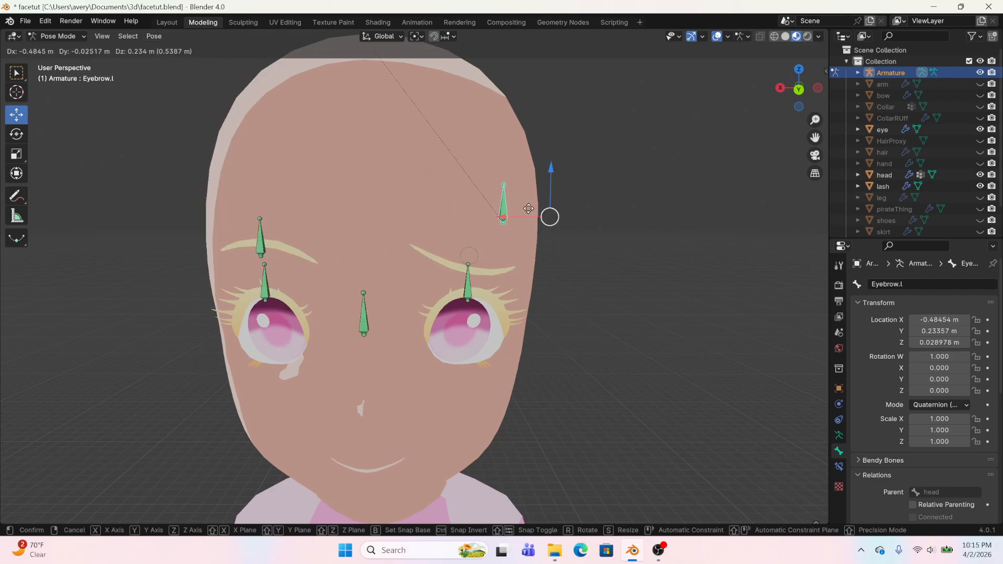
key(Escape)
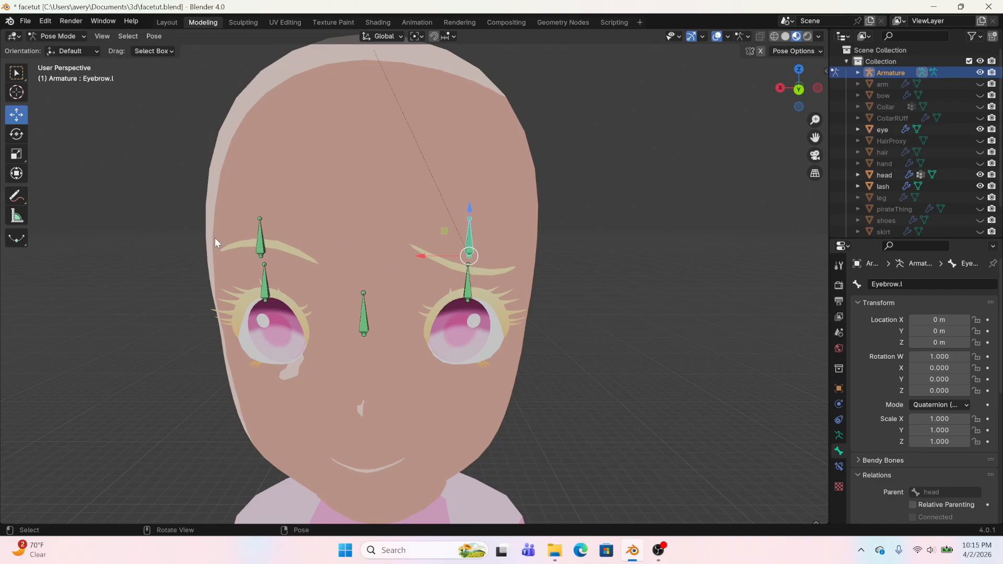
Leave Pose Mode for Object Mode, select the head mesh and show its shape keys
click(63, 35)
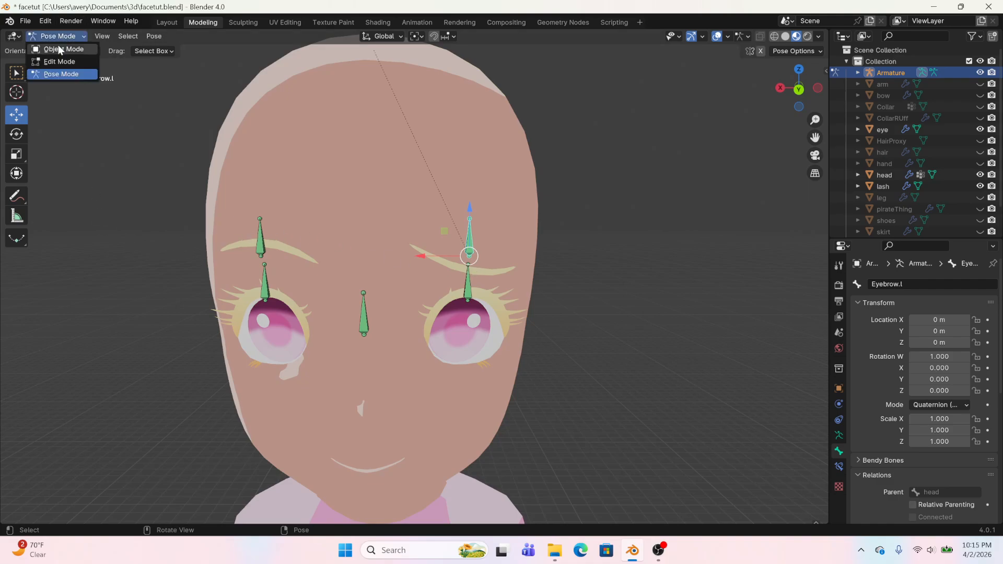
click(58, 45)
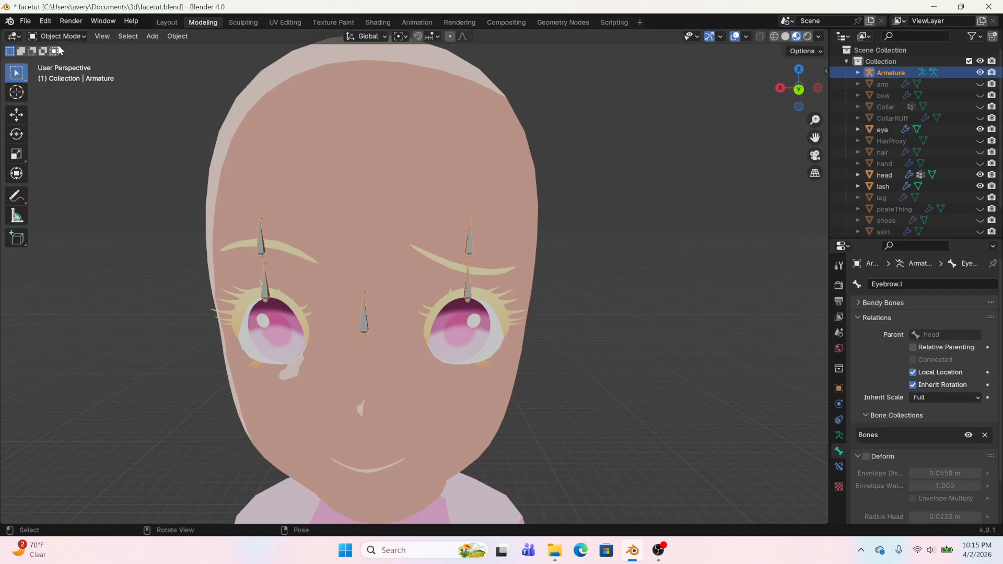
click(438, 260)
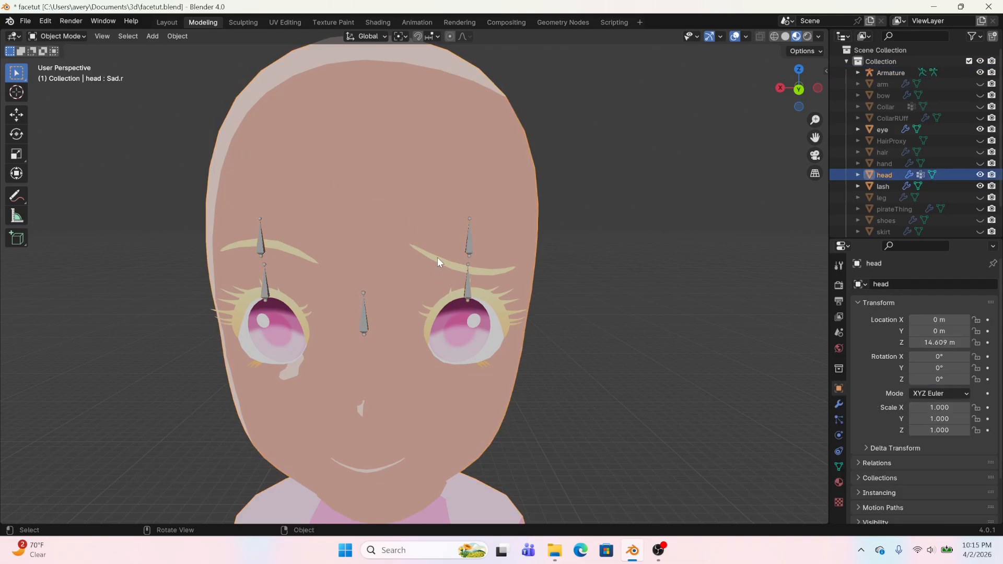
click(465, 247)
click(482, 265)
click(838, 466)
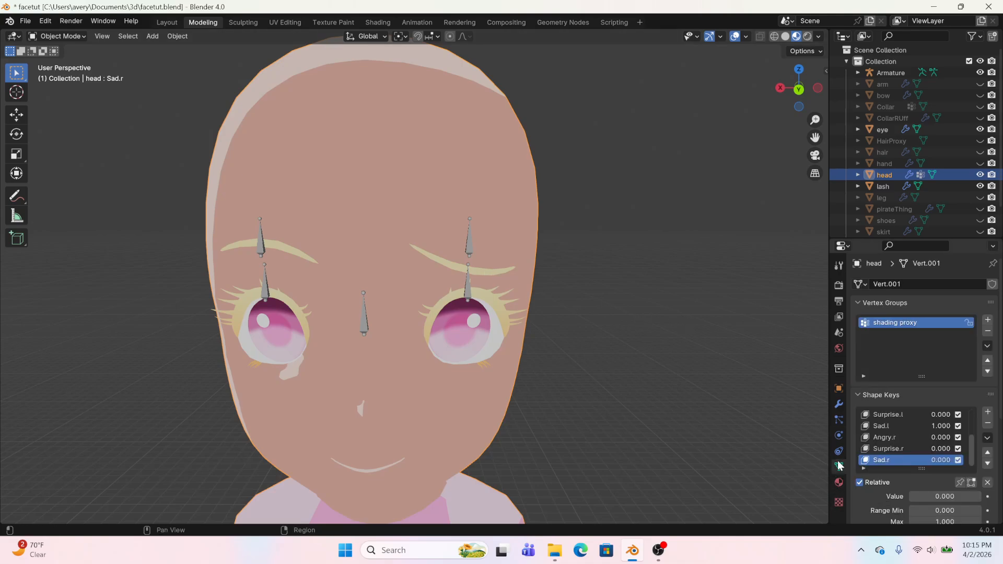
Try to paste a driver onto the value of the head's Surprise.l shape key
click(894, 439)
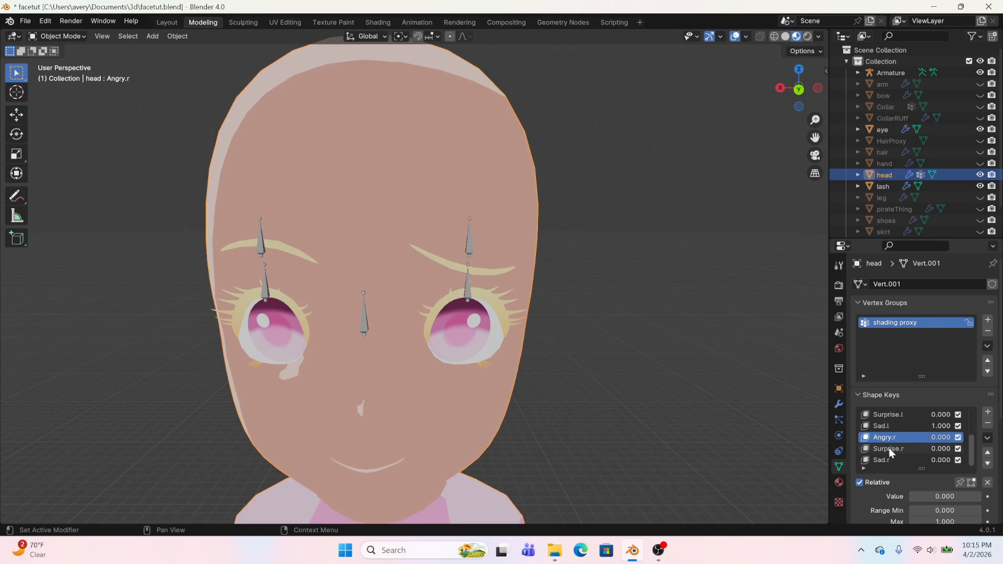
click(889, 448)
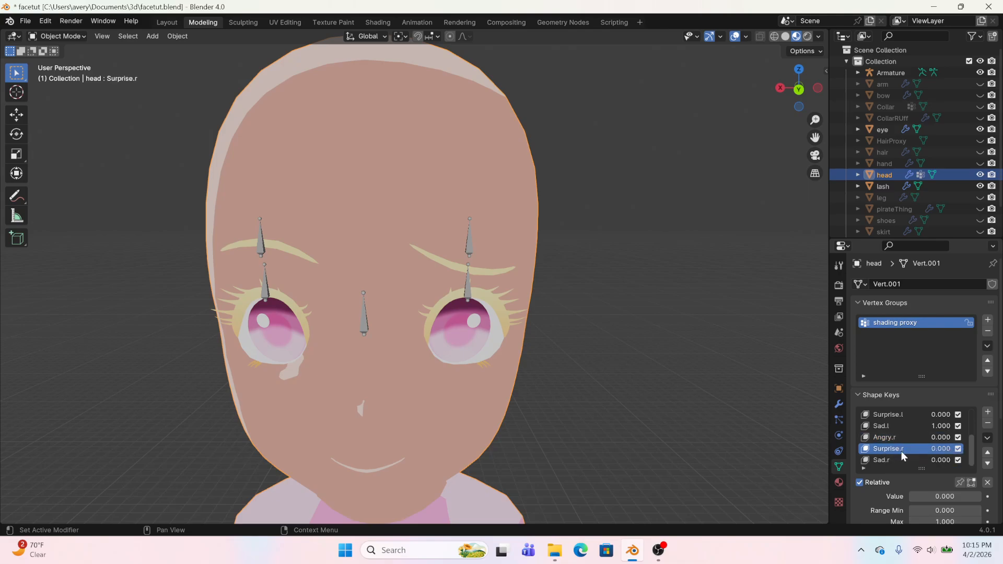
scroll(894, 425, up, 1)
click(896, 427)
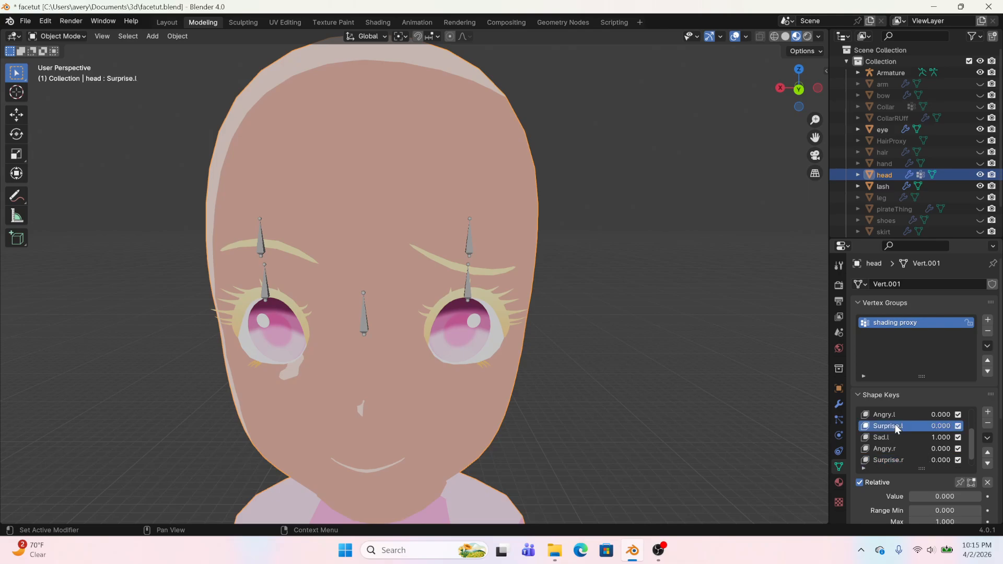
right_click(924, 495)
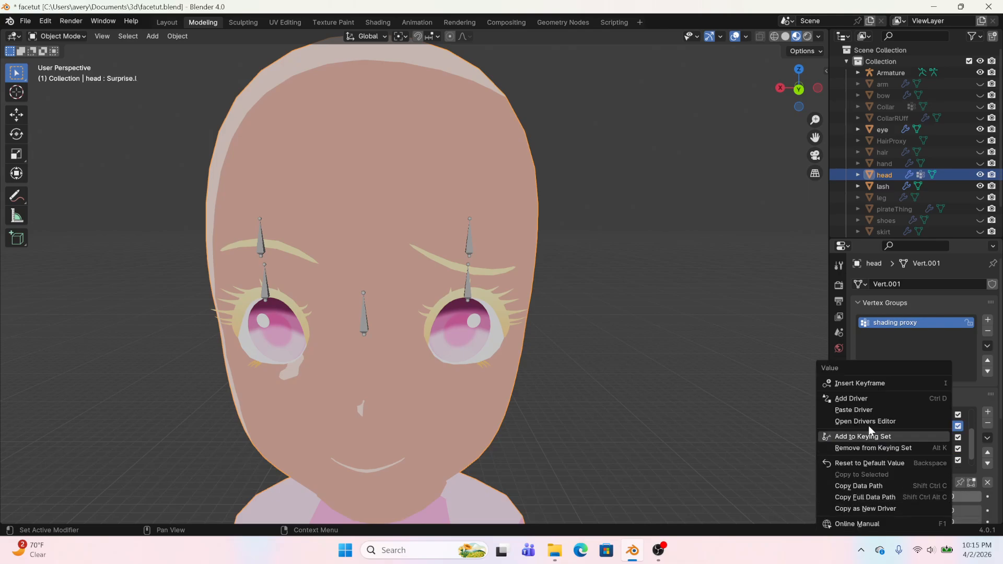
click(860, 410)
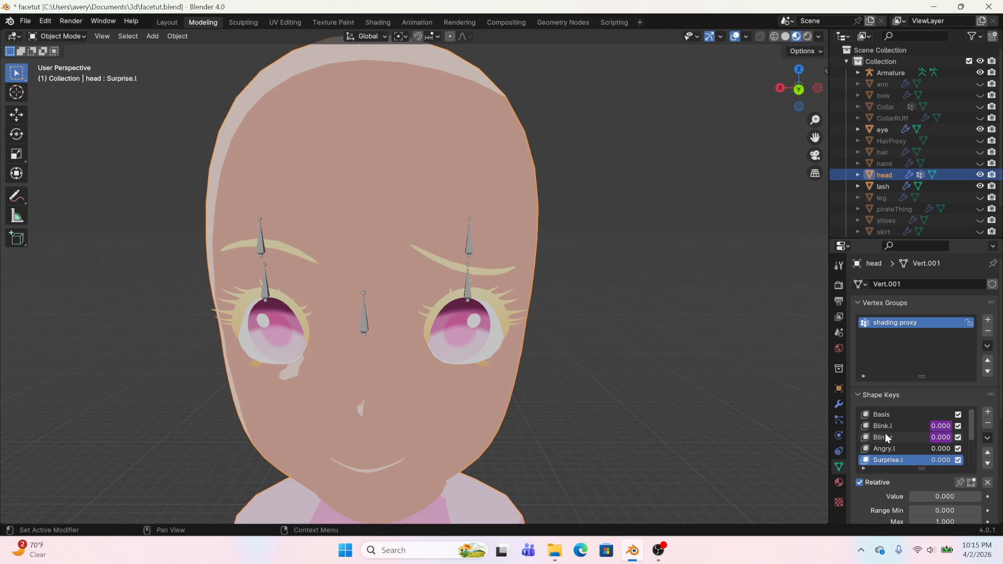
Copy the driver from the Blink.l shape key and paste it onto the Angry.l shape key's value
right_click(885, 427)
right_click(935, 426)
click(883, 383)
click(892, 426)
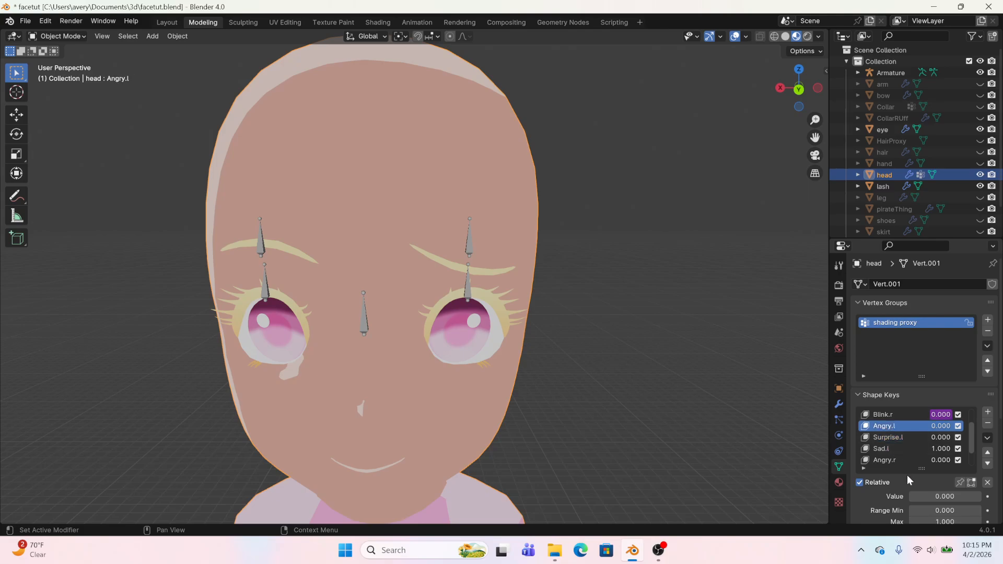
right_click(940, 496)
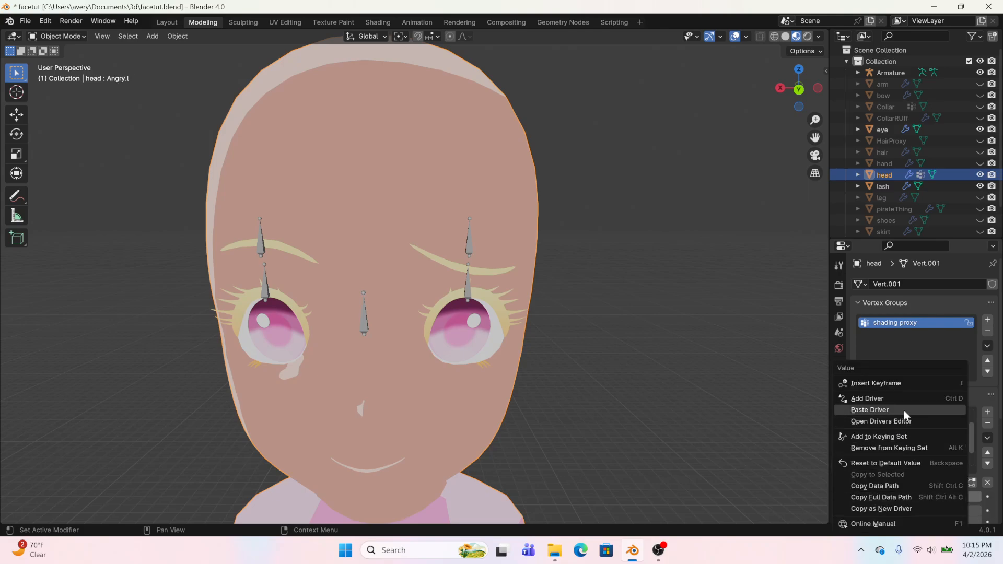
click(903, 410)
Edit the Angry.l driver so that its input variable uses the Eyebrow.l bone
right_click(937, 496)
click(886, 403)
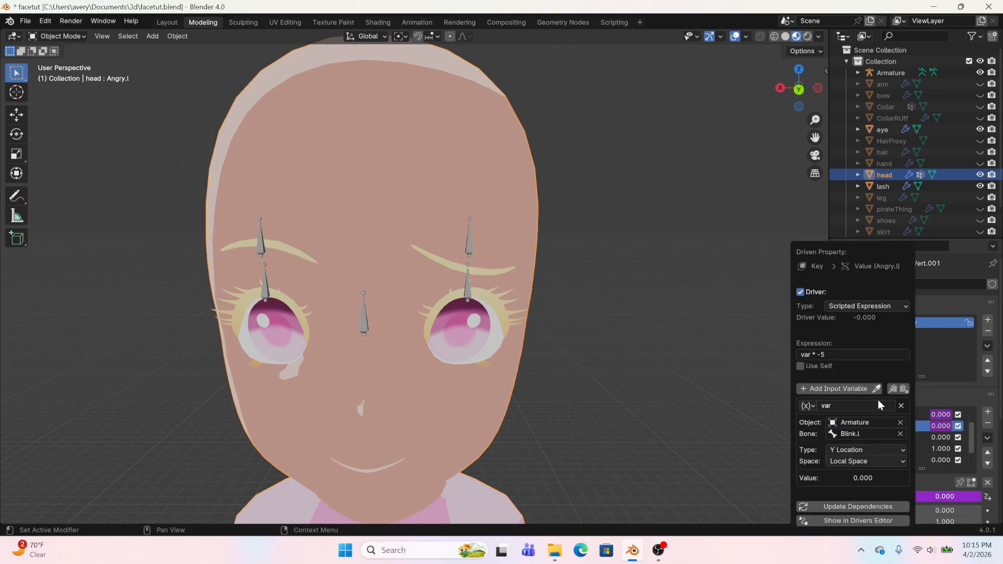
click(854, 434)
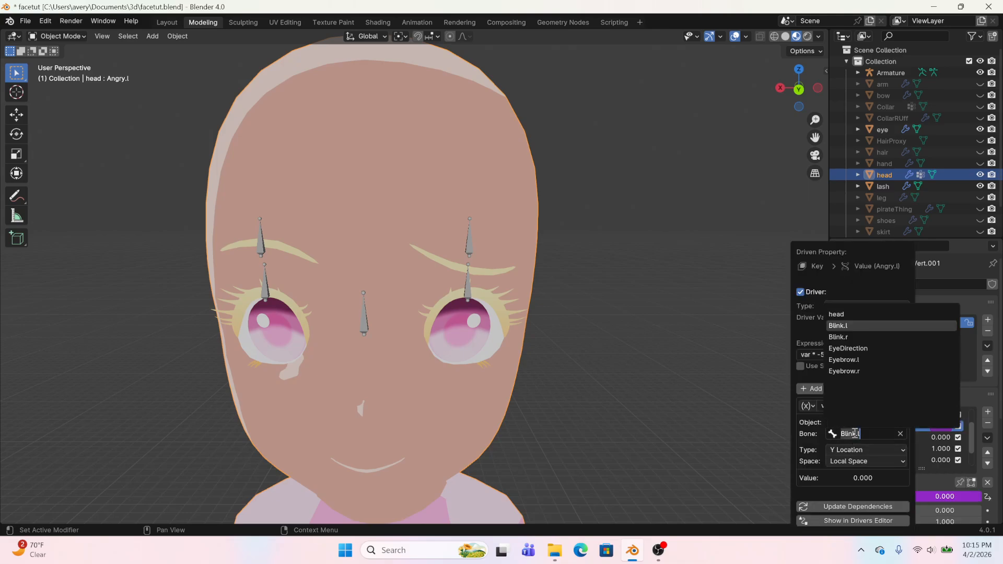
text(eye)
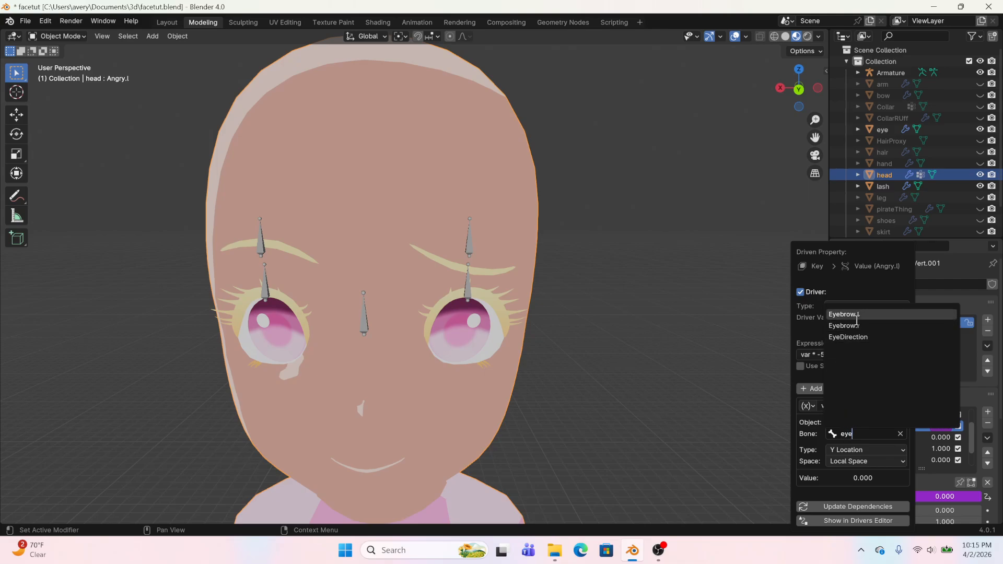
click(854, 313)
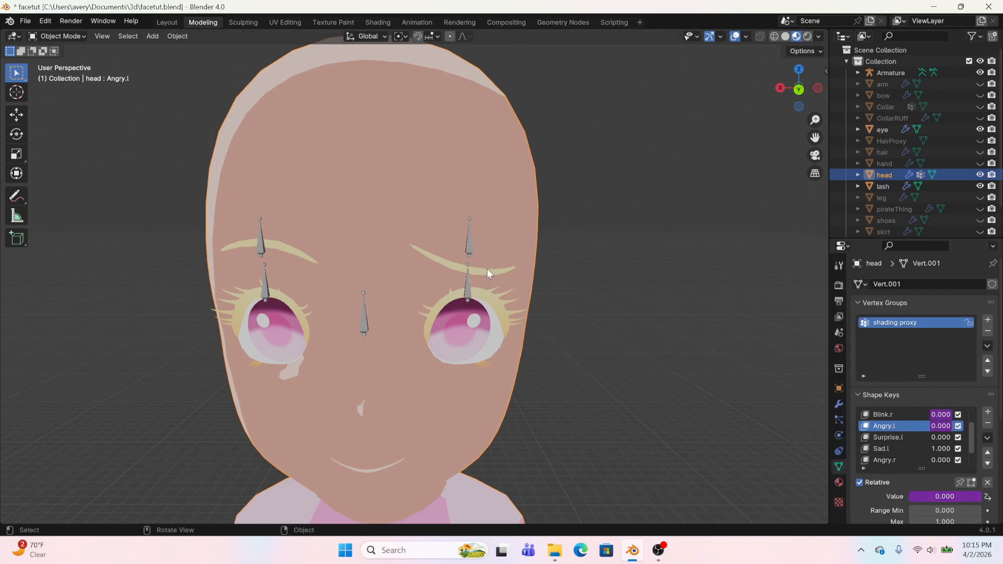
Put the armature in Pose Mode and move the Eyebrow.l bone down to test the Angry.l driver
click(469, 236)
click(79, 34)
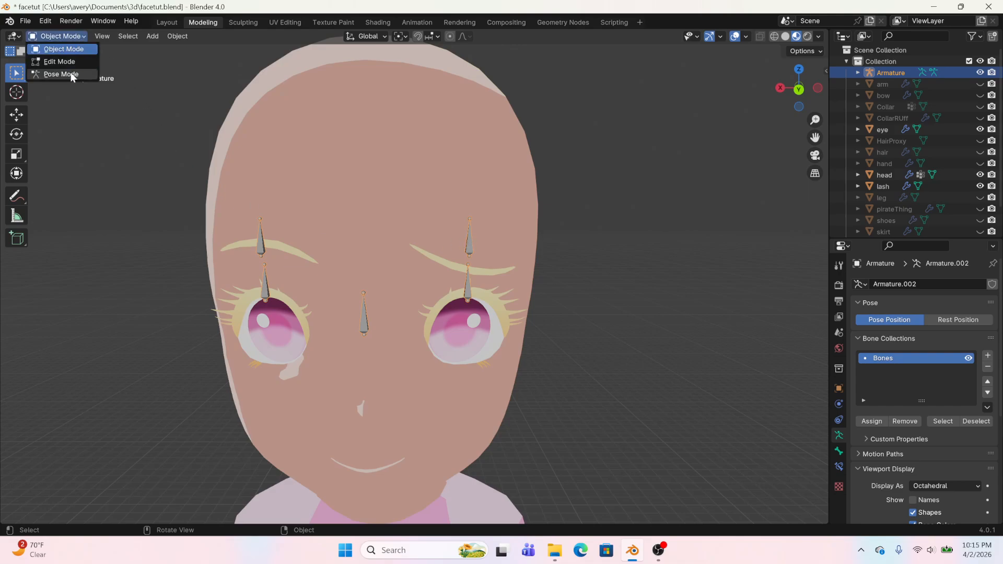
click(71, 72)
drag(470, 215, 380, 324)
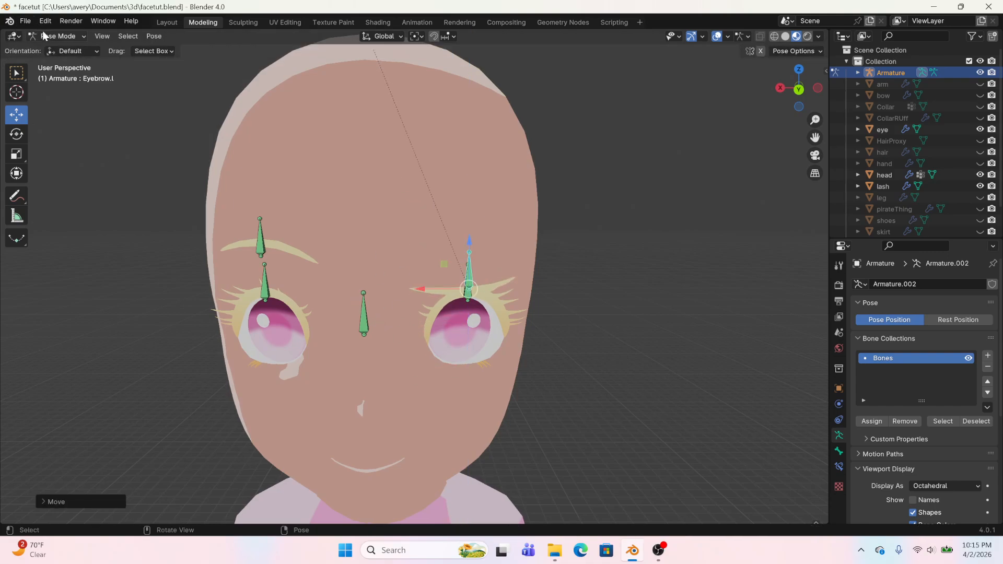
Return to the head mesh in Object Mode and set the Sad.l shape key's value to 0
click(57, 35)
click(52, 50)
click(429, 431)
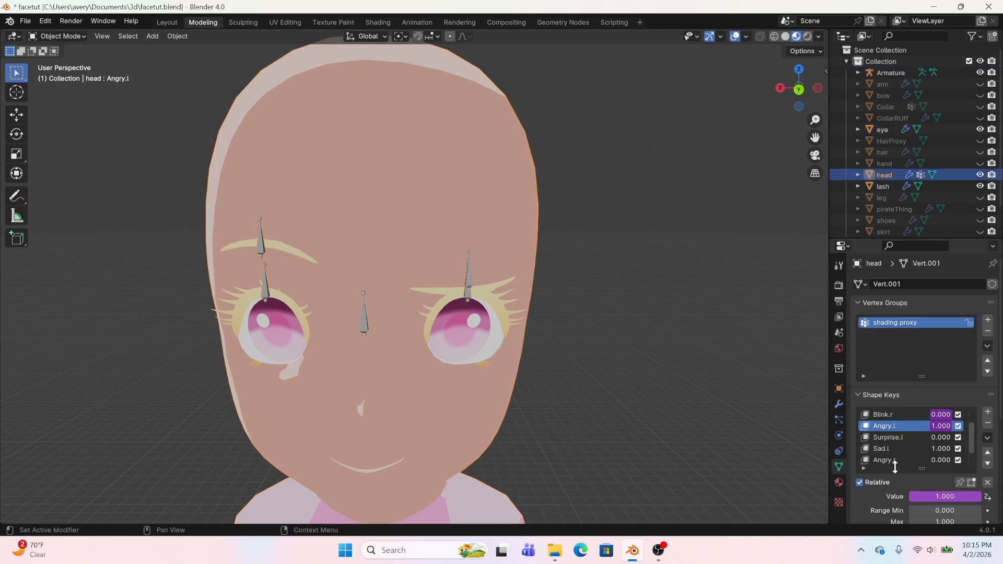
click(912, 449)
drag(978, 497, 910, 497)
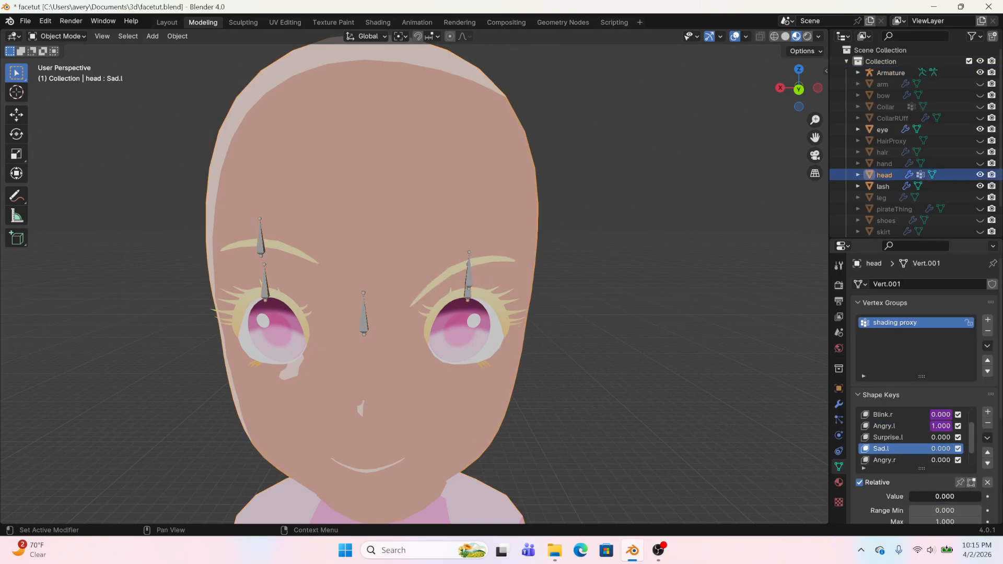
Select the armature and switch it to Edit Mode
click(46, 37)
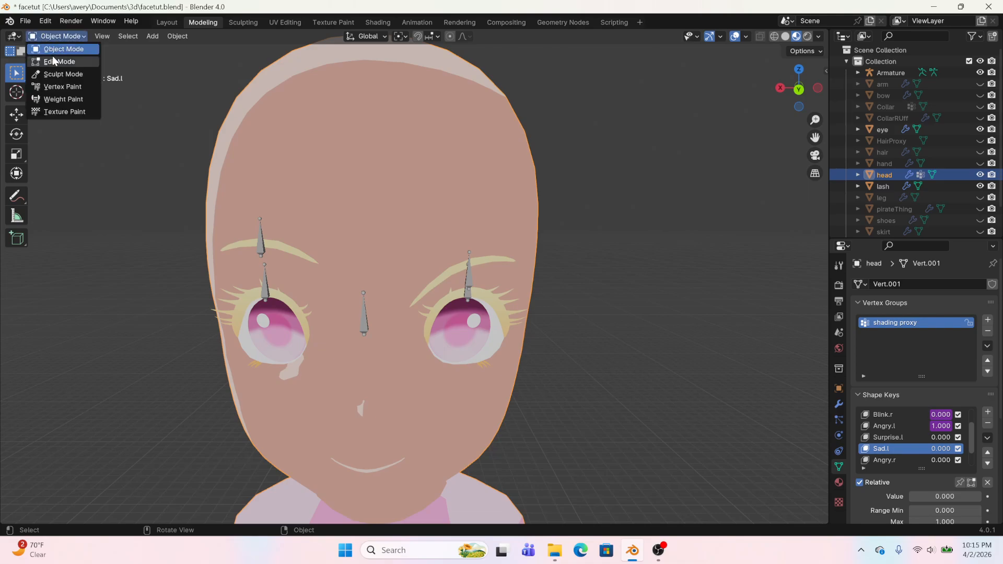
click(48, 34)
click(472, 279)
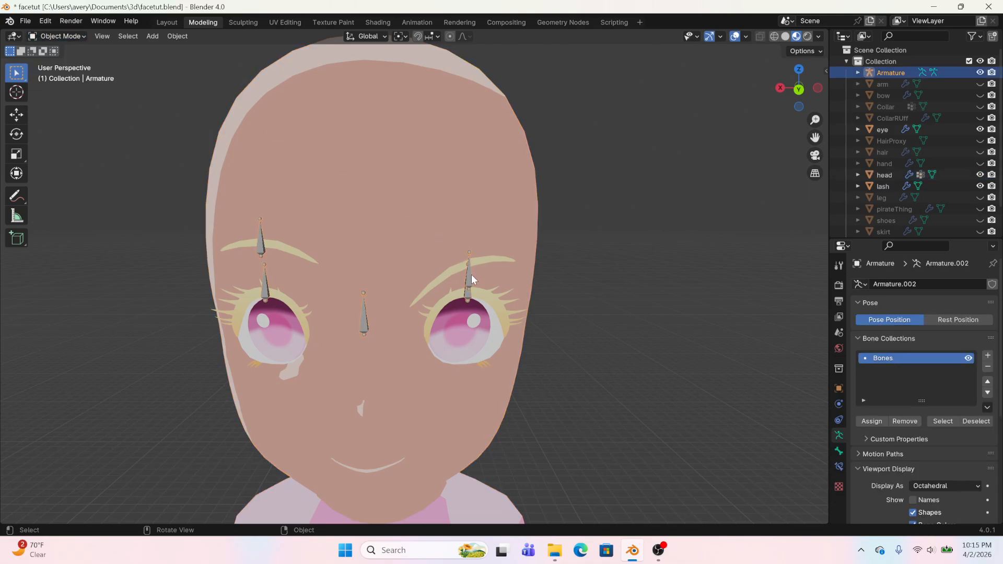
click(68, 36)
click(217, 22)
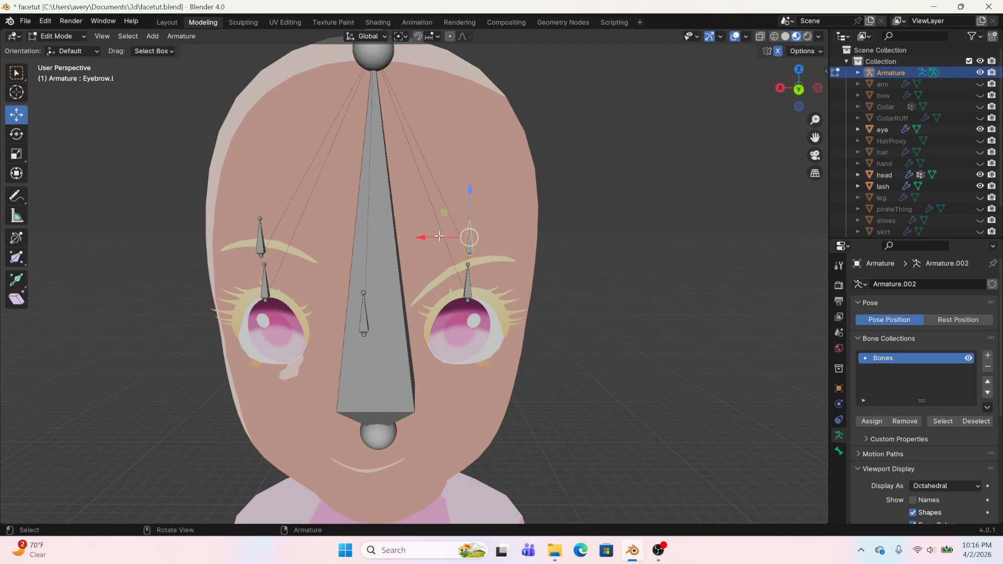
Move the mirrored eyebrow bones inward and slightly down to the inner ends of the eyebrows, and return to Object Mode
drag(437, 237, 382, 224)
drag(414, 188, 415, 196)
mouse_move(304, 267)
middle_down()
mouse_move(341, 269)
mouse_move(300, 256)
middle_up()
scroll(341, 269, up, 3)
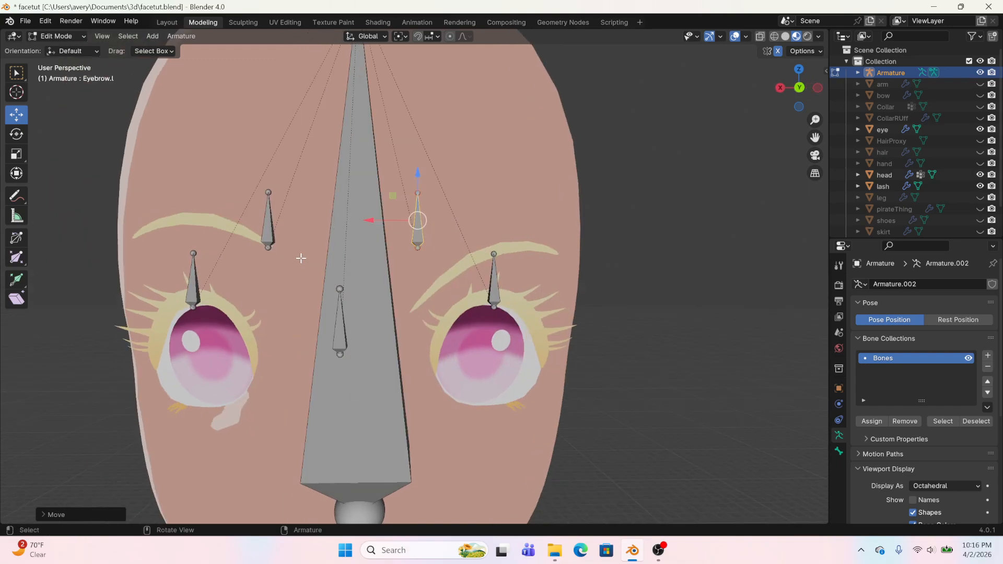
scroll(300, 256, down, 1)
click(57, 37)
click(61, 48)
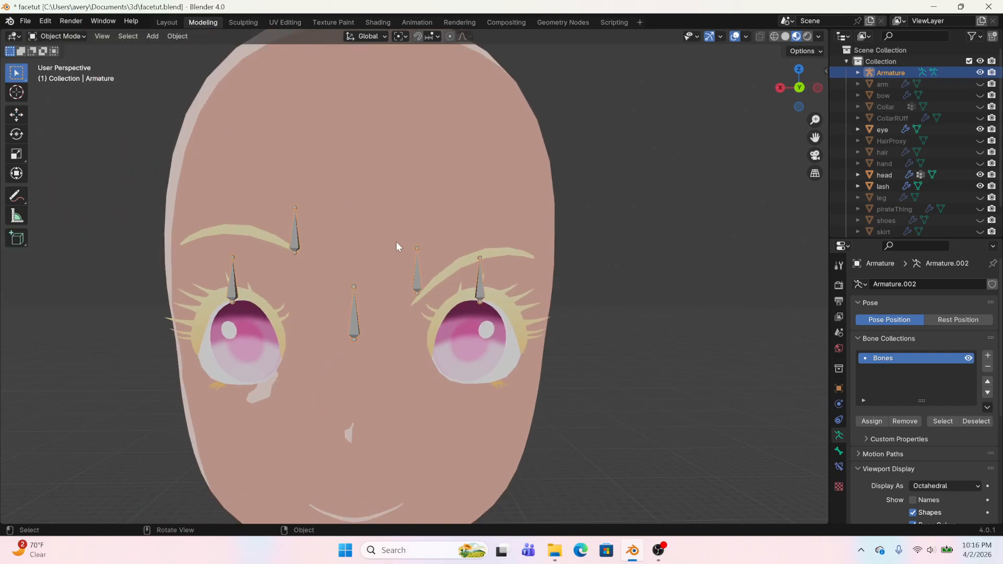
In Pose Mode, raise the Eyebrow.l bone along Z until the left eyebrow is level with the right one
click(68, 35)
click(73, 72)
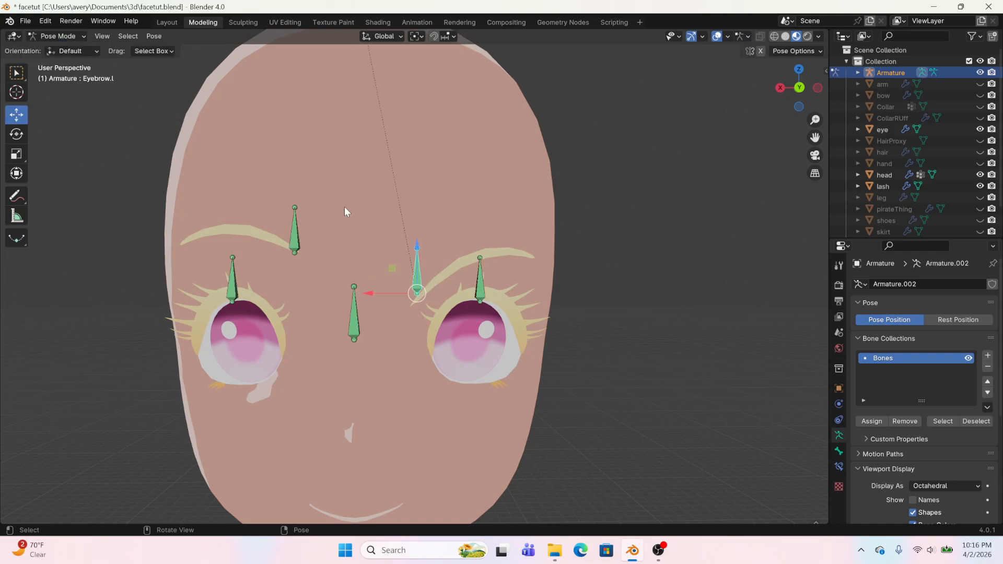
drag(405, 246, 406, 112)
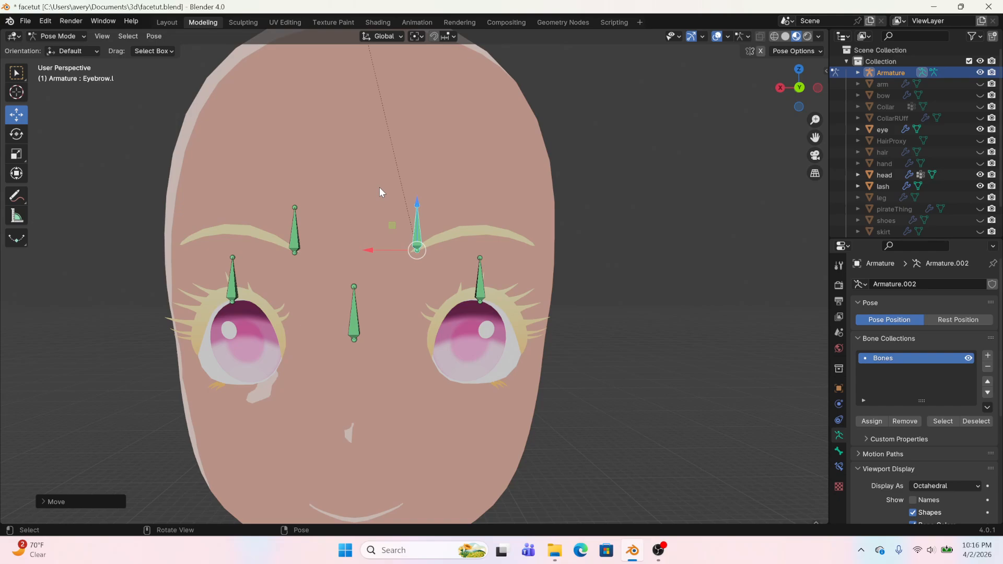
middle_drag(379, 187, 383, 199)
Copy the driver of the head's Angry.l shape key and paste it onto the Surprise.l value
click(57, 36)
click(55, 45)
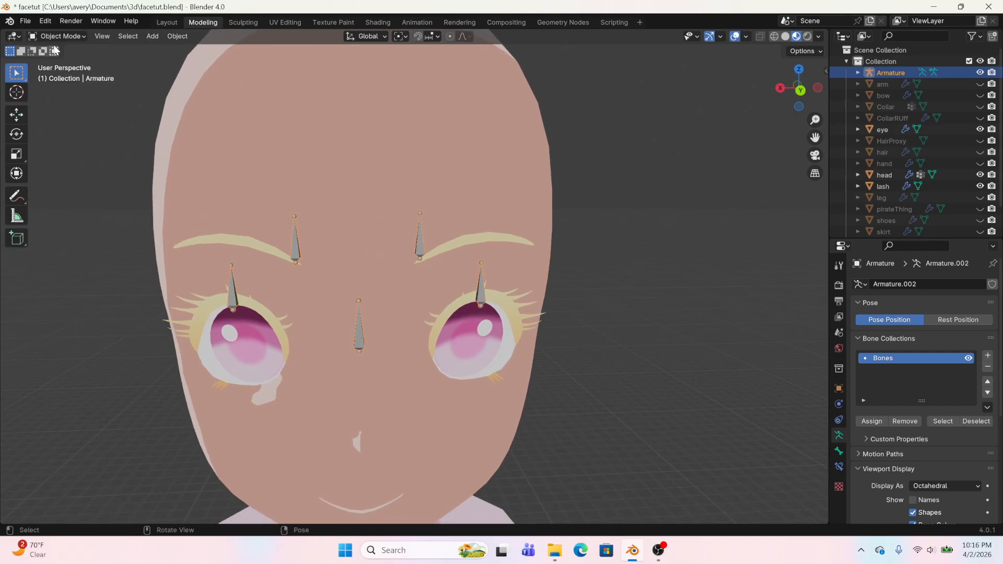
click(489, 202)
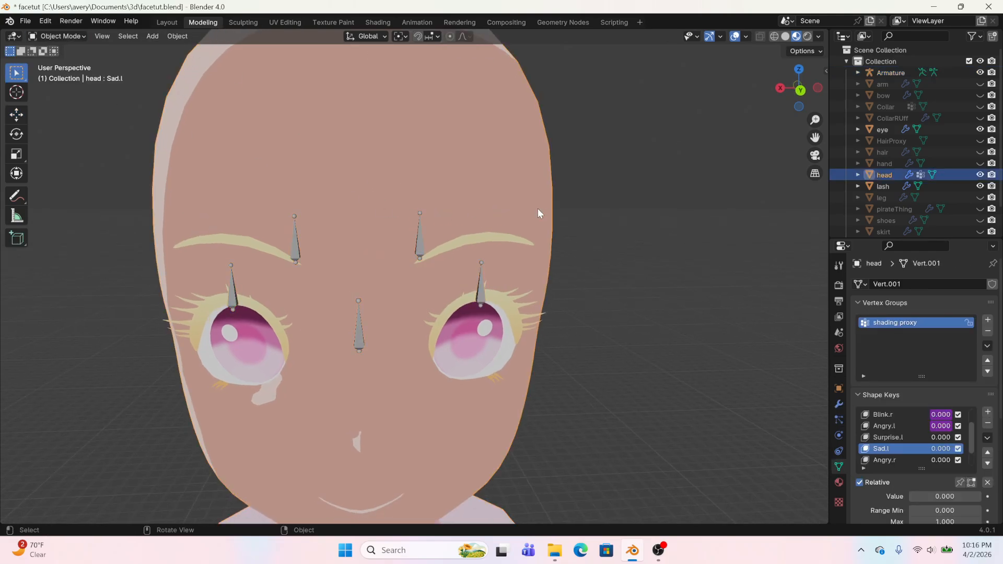
click(903, 426)
right_click(942, 495)
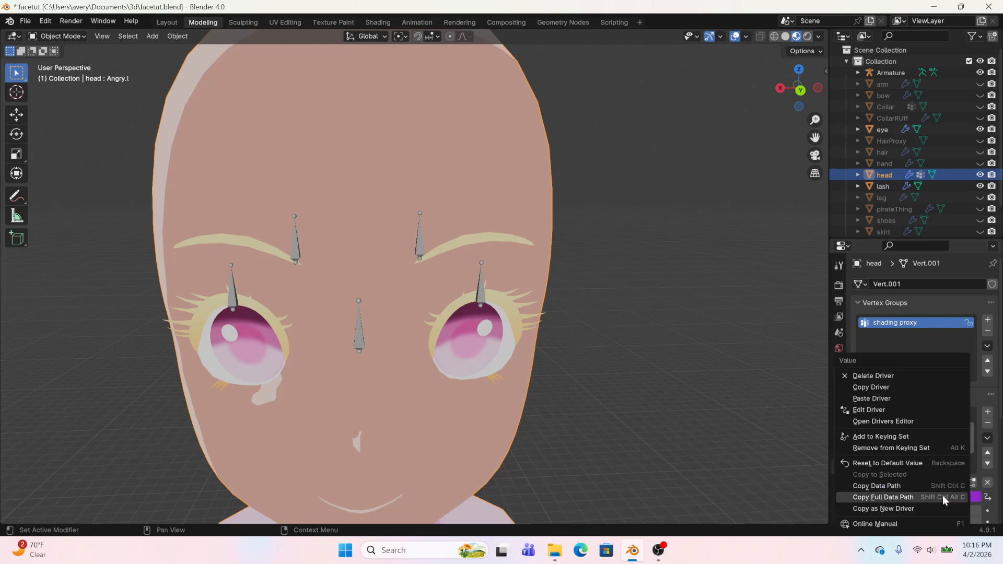
click(888, 388)
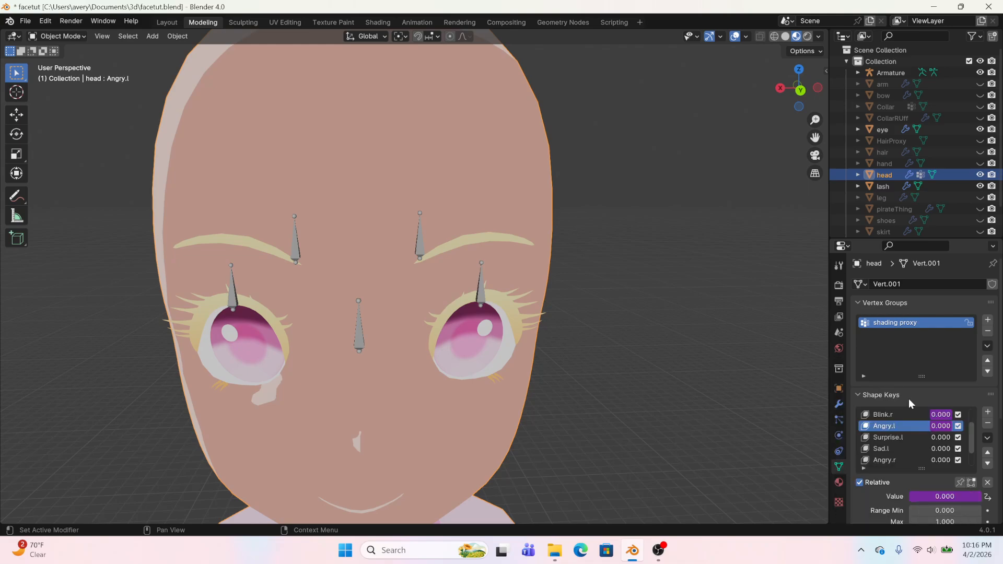
click(883, 438)
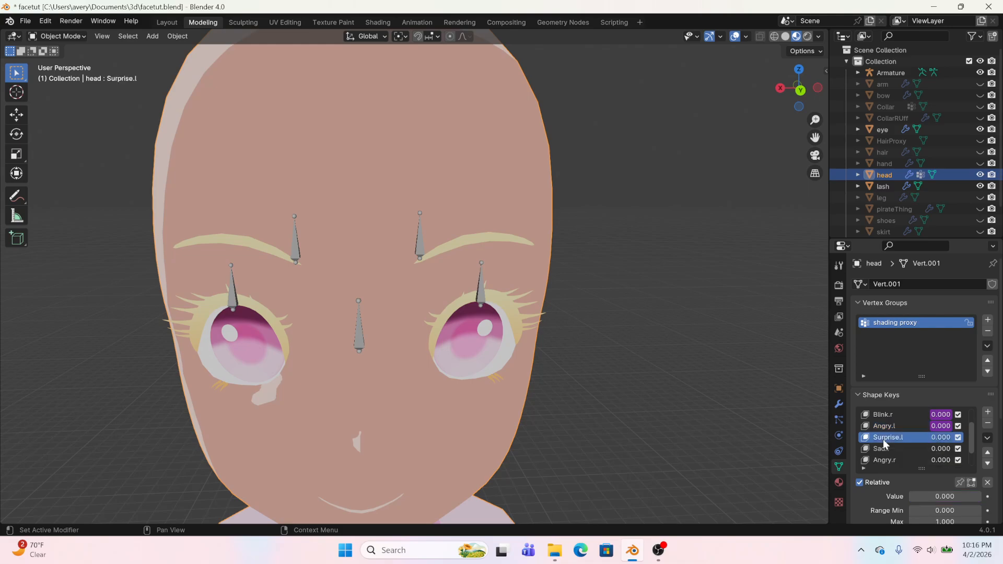
right_click(938, 498)
click(894, 412)
Set the Surprise.l driver expression to var * 5
right_click(944, 496)
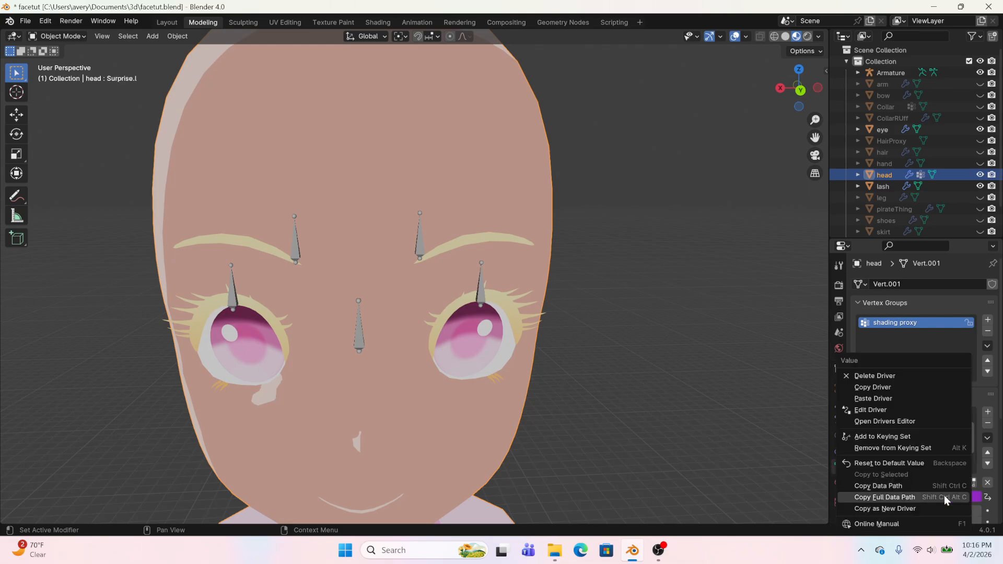
click(872, 400)
click(805, 355)
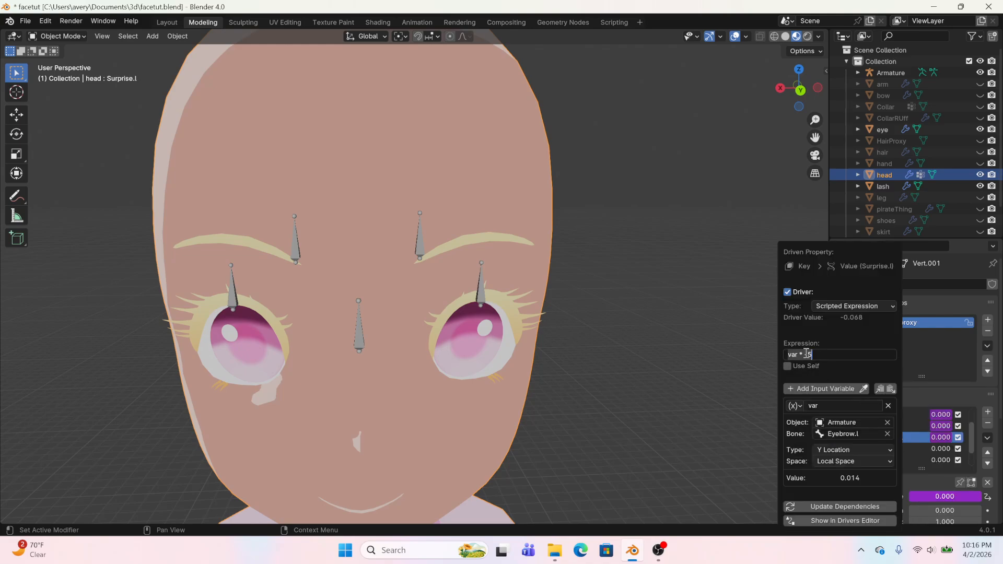
click(807, 354)
key(Return)
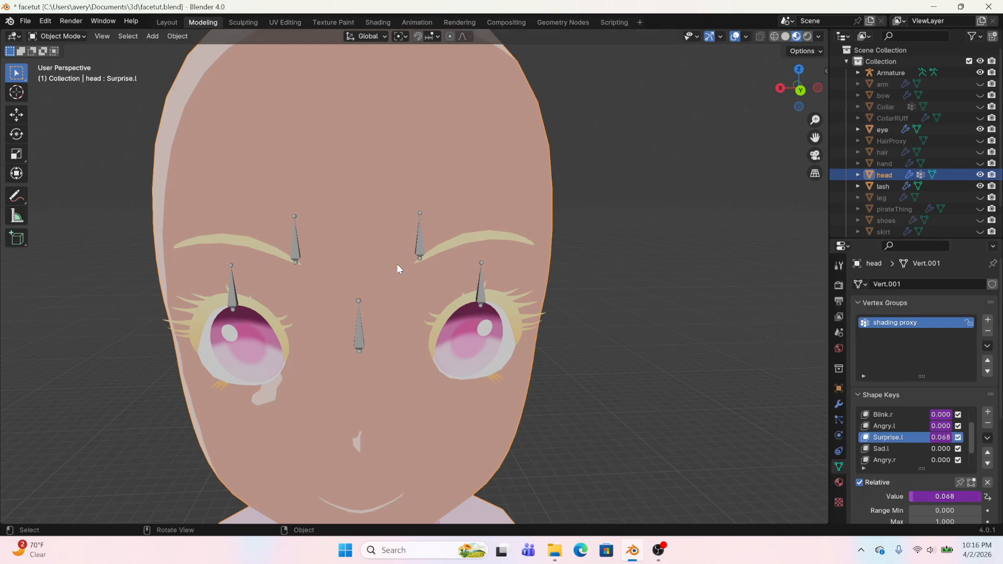
Test the Surprise.l driver by moving the Eyebrow.l bone up and down along Z in Pose Mode, and undo the move
click(416, 251)
click(56, 34)
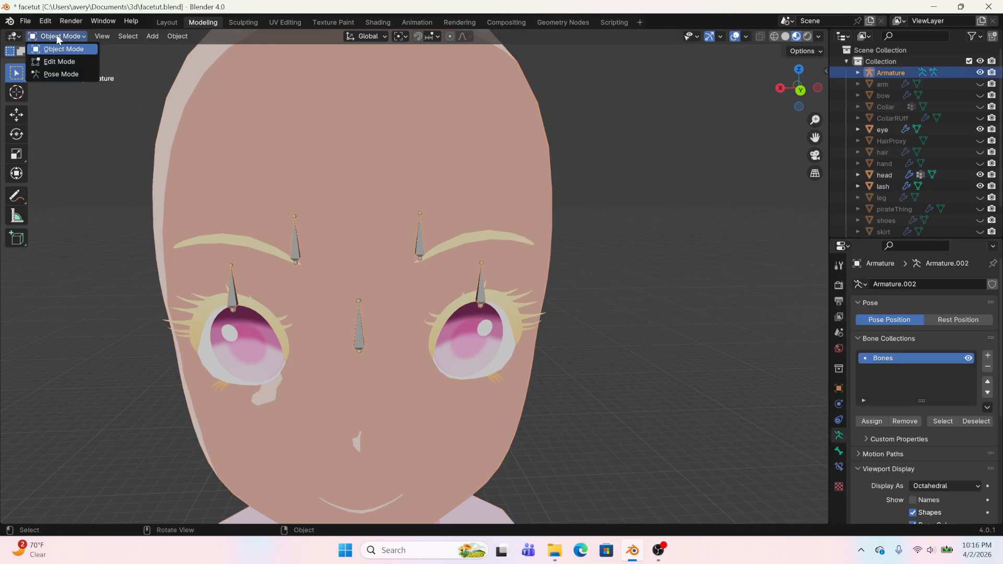
click(64, 77)
key(g)
key(z)
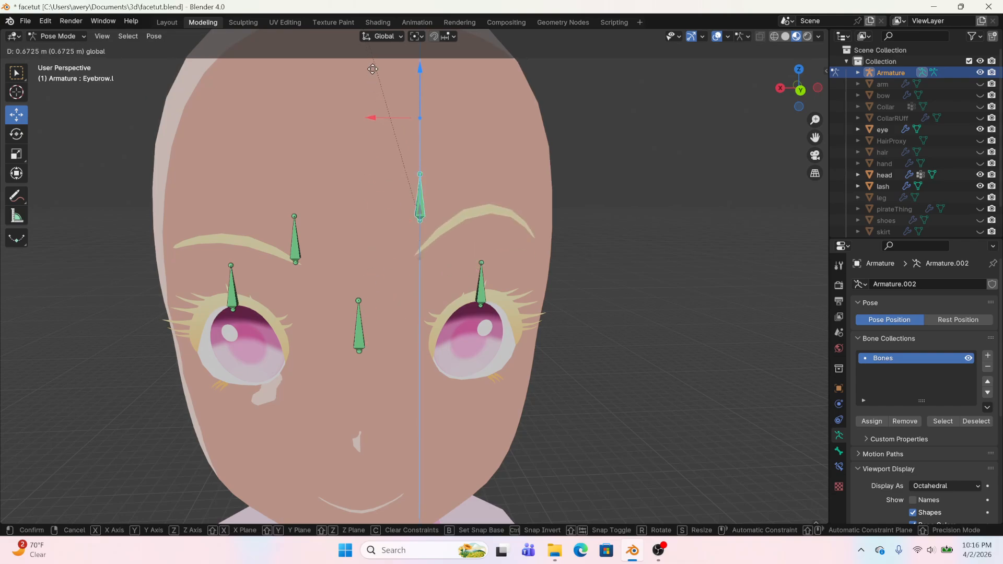
drag(349, 308, 340, 243)
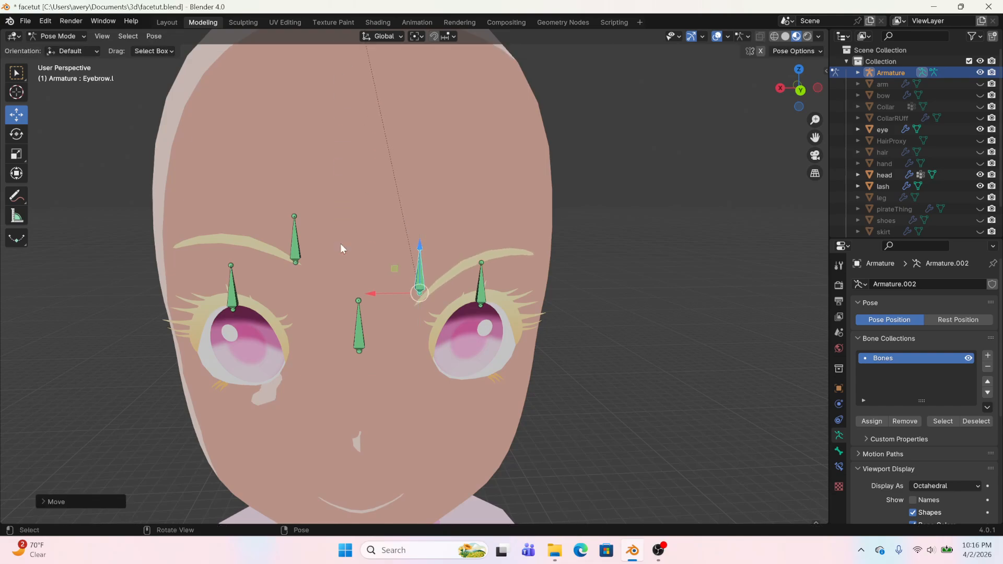
key(ctrl+z)
Return to Object Mode and paste the copied driver onto the head's Sad.l shape key value
click(57, 36)
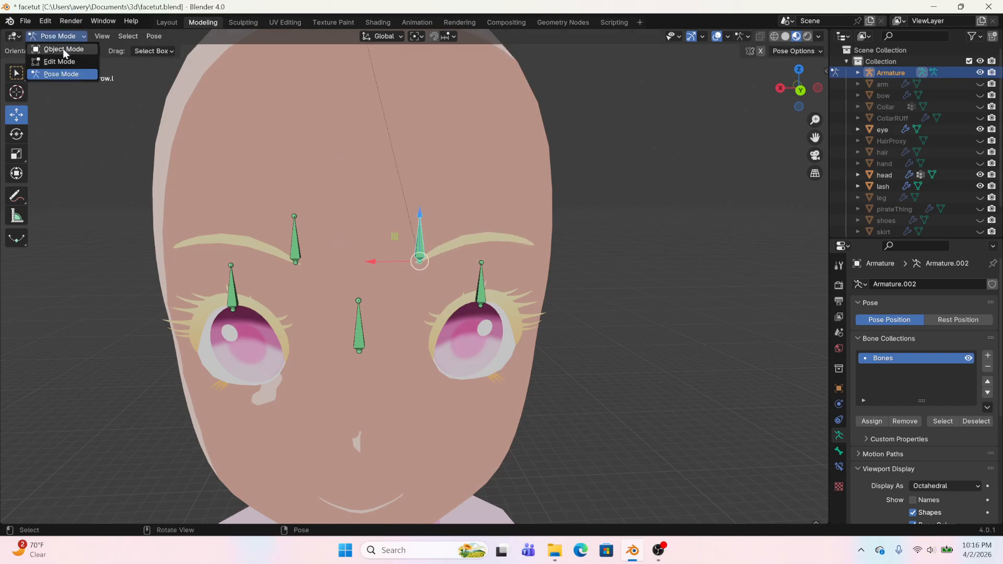
click(58, 48)
click(488, 262)
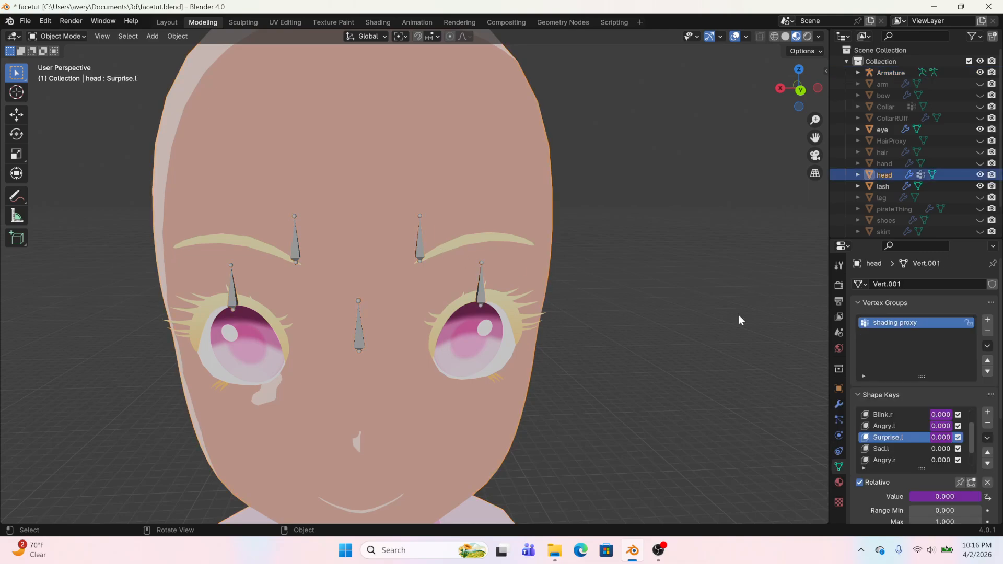
click(902, 451)
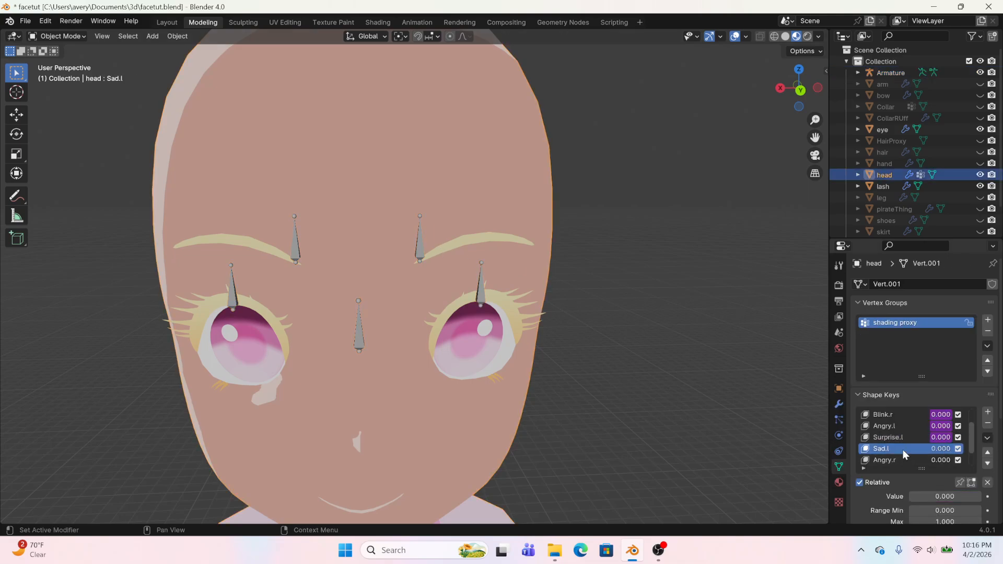
right_click(937, 496)
click(889, 410)
Set the Sad.l driver's variable type to X Location
right_click(936, 498)
click(889, 410)
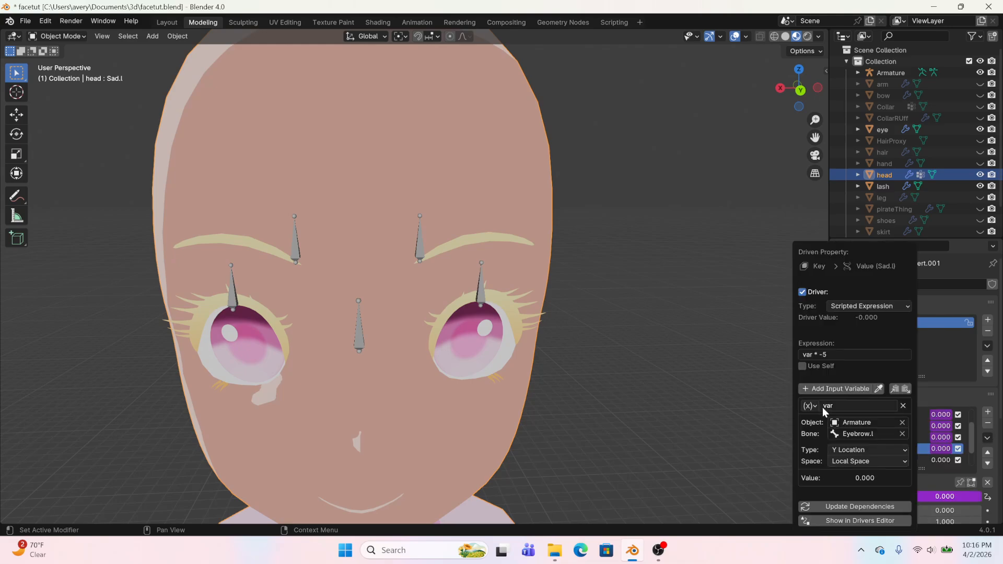
click(860, 450)
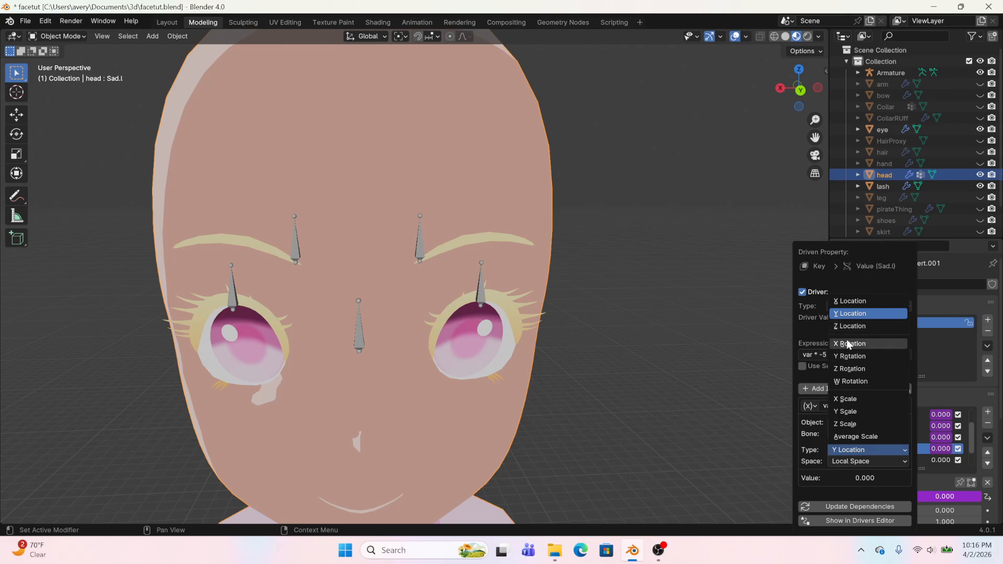
click(848, 302)
Test the Sad.l driver by moving the Eyebrow.l bone sideways along X in Pose Mode, and undo the move
click(419, 250)
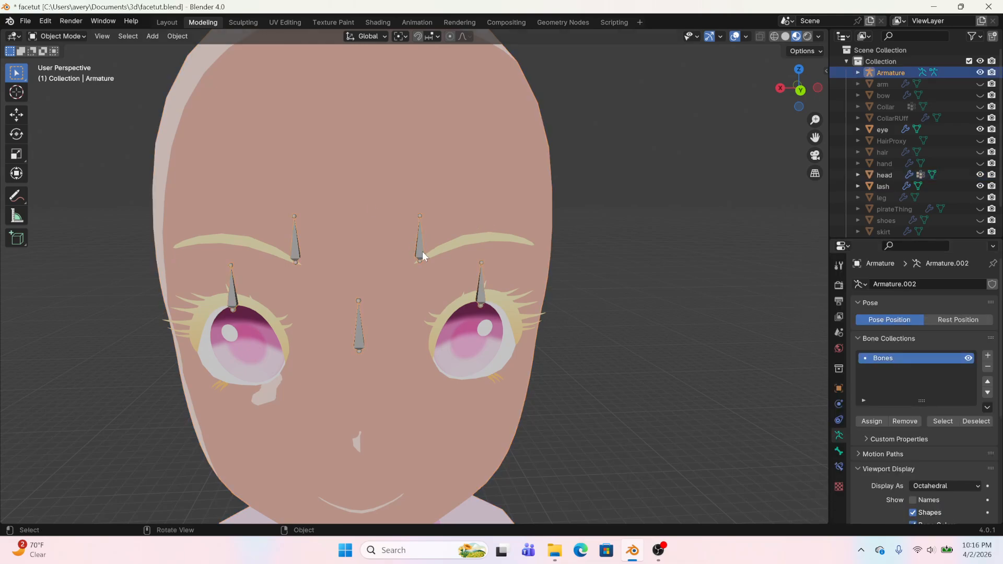
click(59, 36)
click(65, 74)
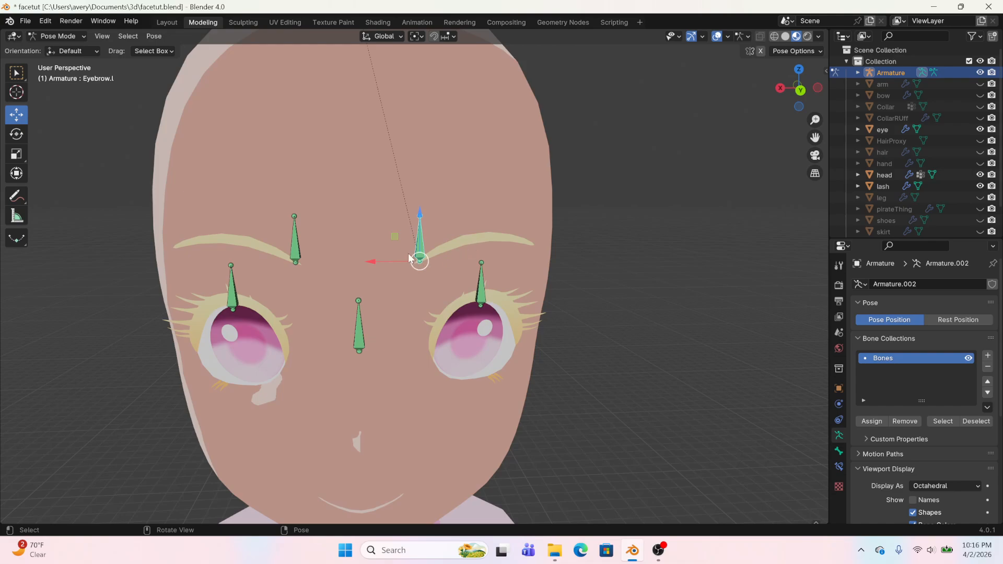
mouse_move(372, 264)
mouse_down()
mouse_move(470, 262)
mouse_move(156, 260)
mouse_move(388, 256)
mouse_move(376, 246)
mouse_move(293, 261)
mouse_move(315, 242)
mouse_move(170, 250)
mouse_move(425, 254)
mouse_move(356, 256)
mouse_move(365, 254)
mouse_up()
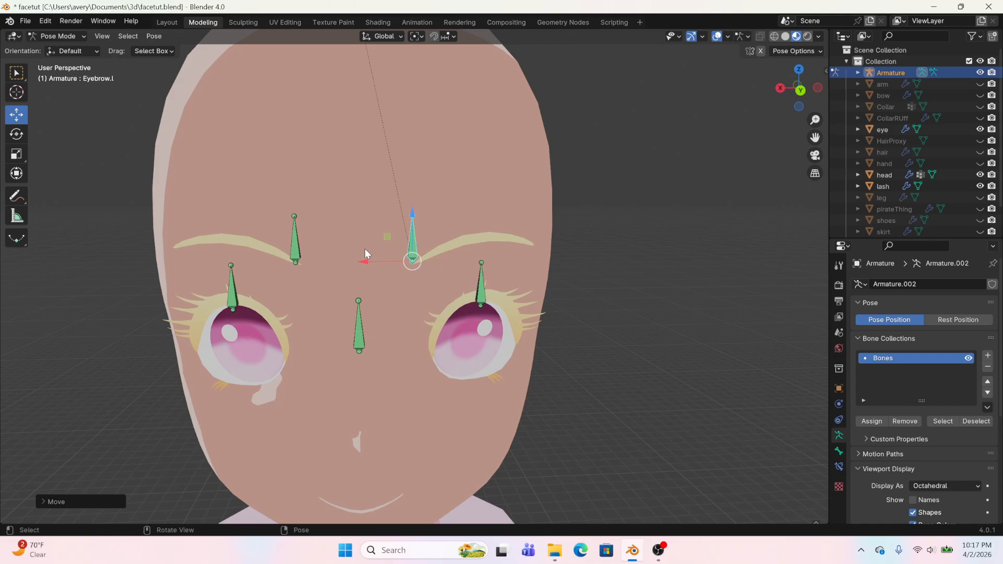
key(ctrl+z)
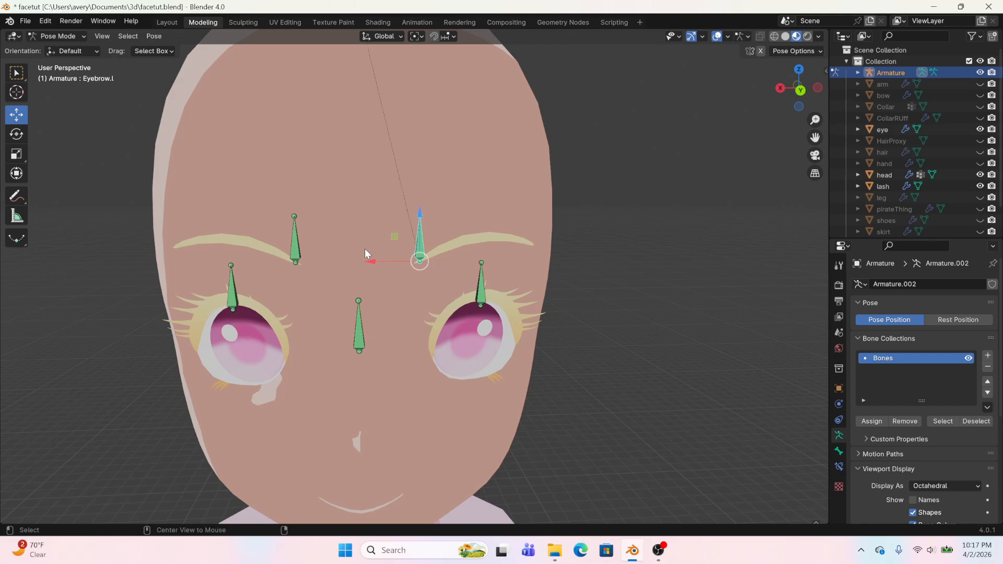
Back in Object Mode, copy the head's Angry.l shape key driver to the Angry.r value
click(68, 39)
click(58, 35)
click(60, 45)
click(336, 265)
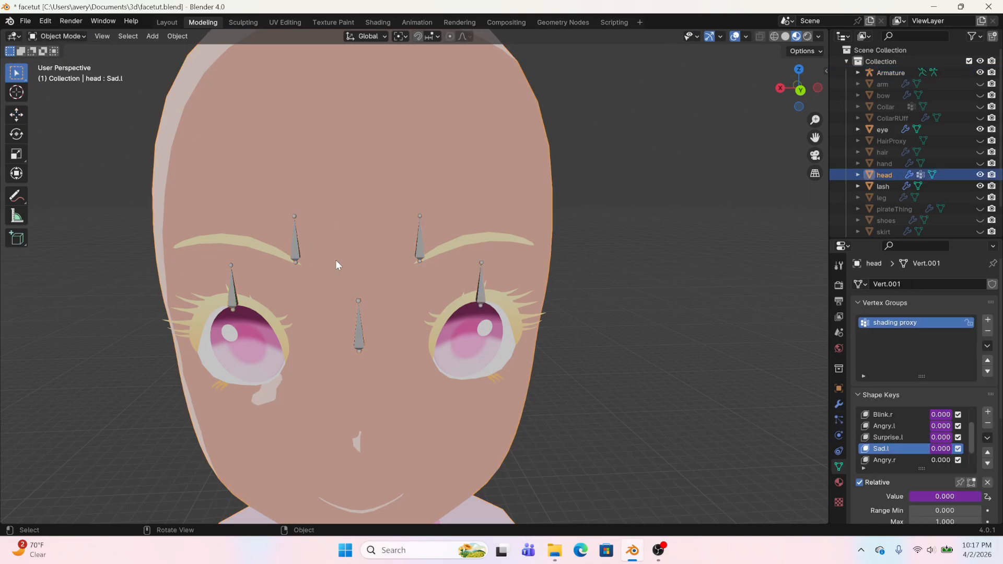
right_click(945, 426)
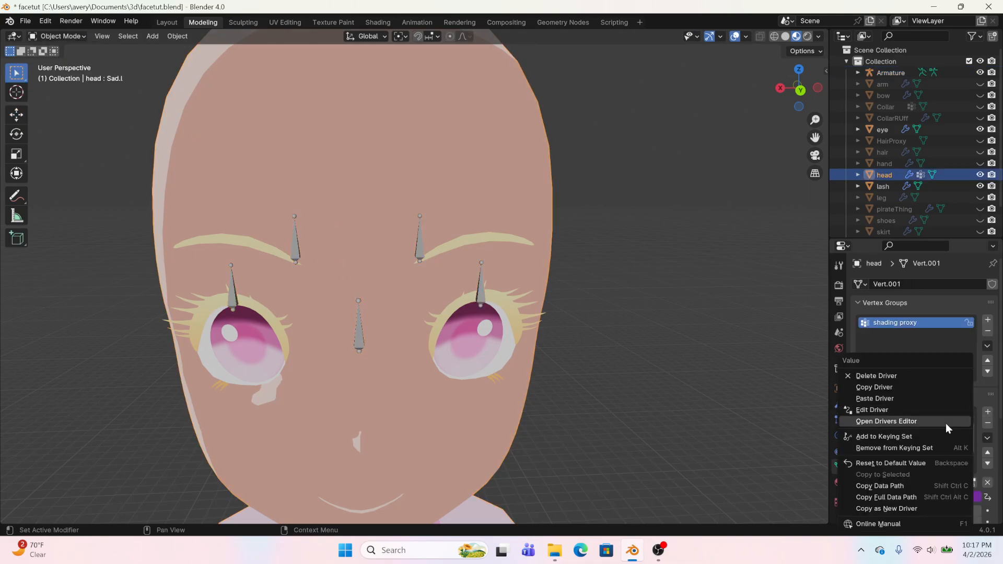
click(902, 387)
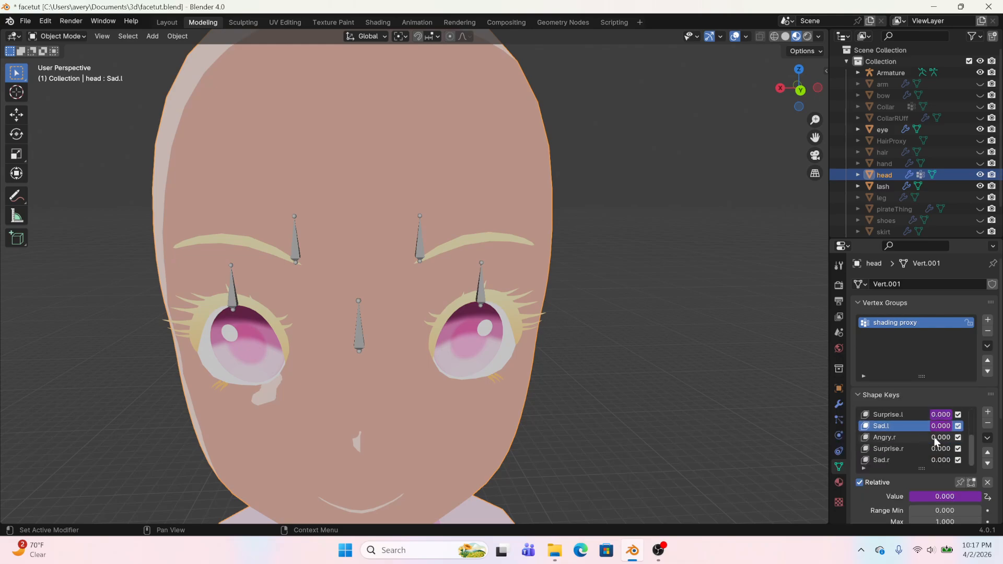
right_click(935, 441)
click(894, 412)
Copy the Surprise.l shape key driver to the Surprise.r value
scroll(912, 430, up, 1)
right_click(940, 437)
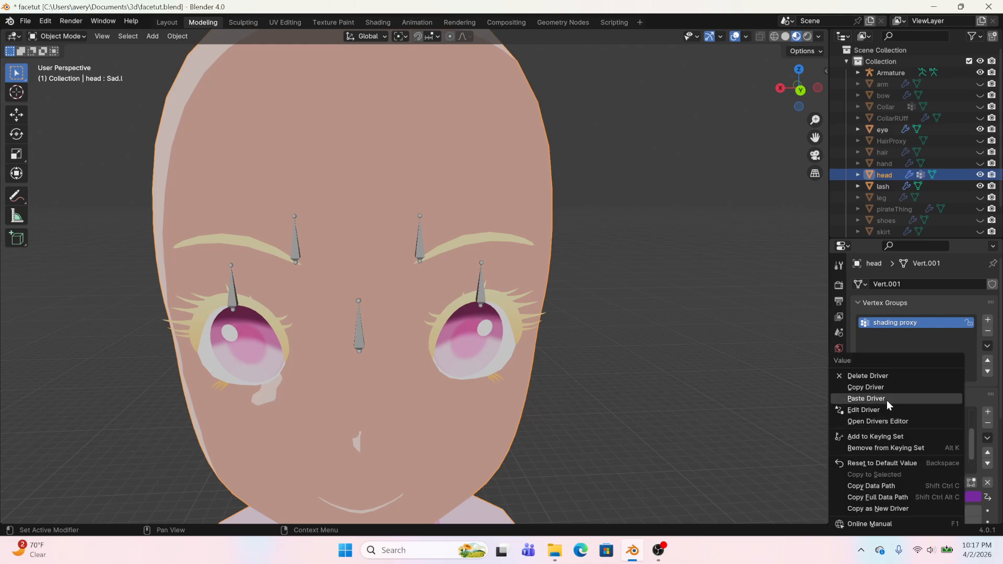
click(897, 393)
scroll(935, 444, down, 1)
right_click(937, 446)
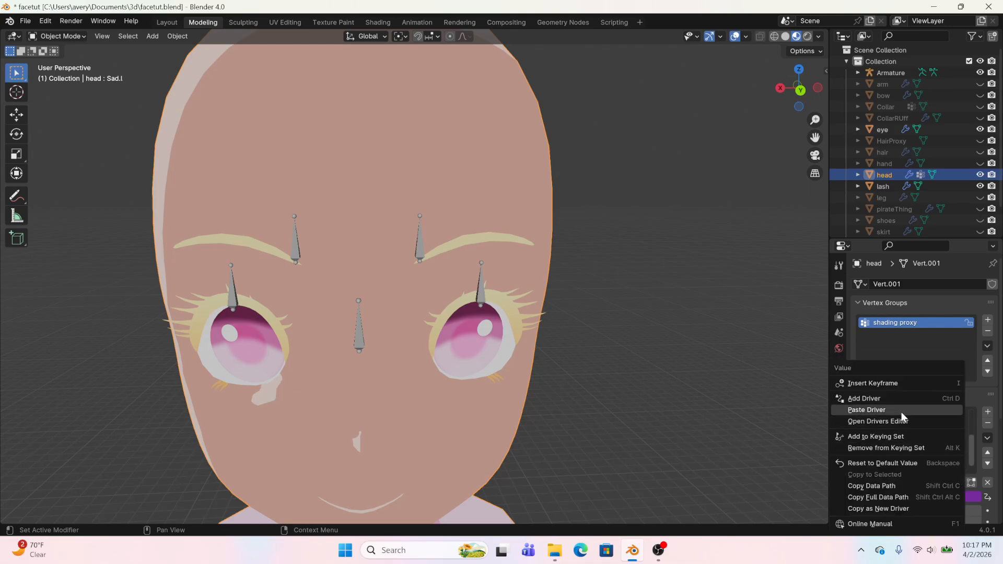
click(902, 414)
Copy the Sad.l shape key driver to the Sad.r value
right_click(934, 429)
click(896, 390)
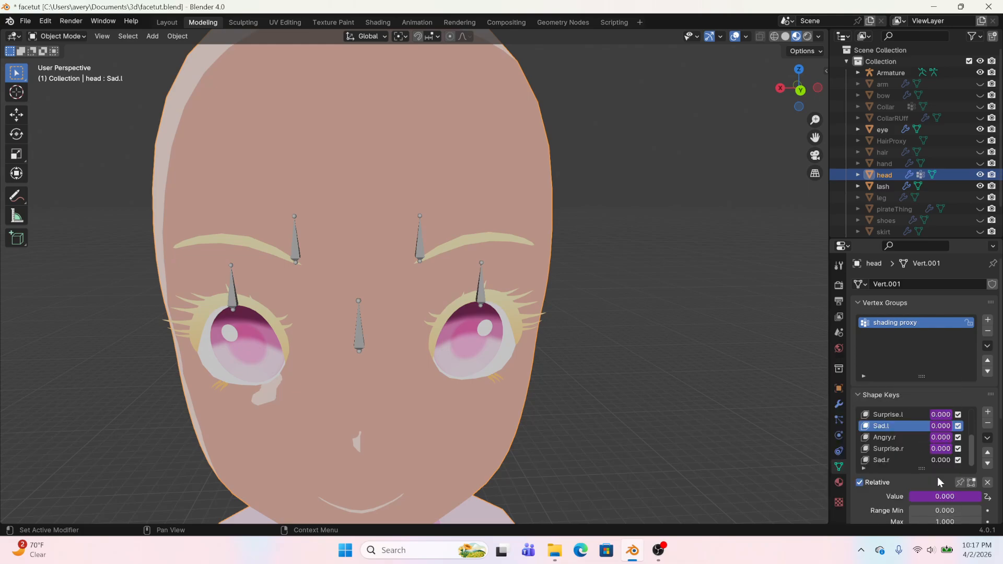
right_click(942, 458)
click(894, 411)
Change the bone in the Angry.r driver to the right eyebrow bone
right_click(939, 439)
click(883, 410)
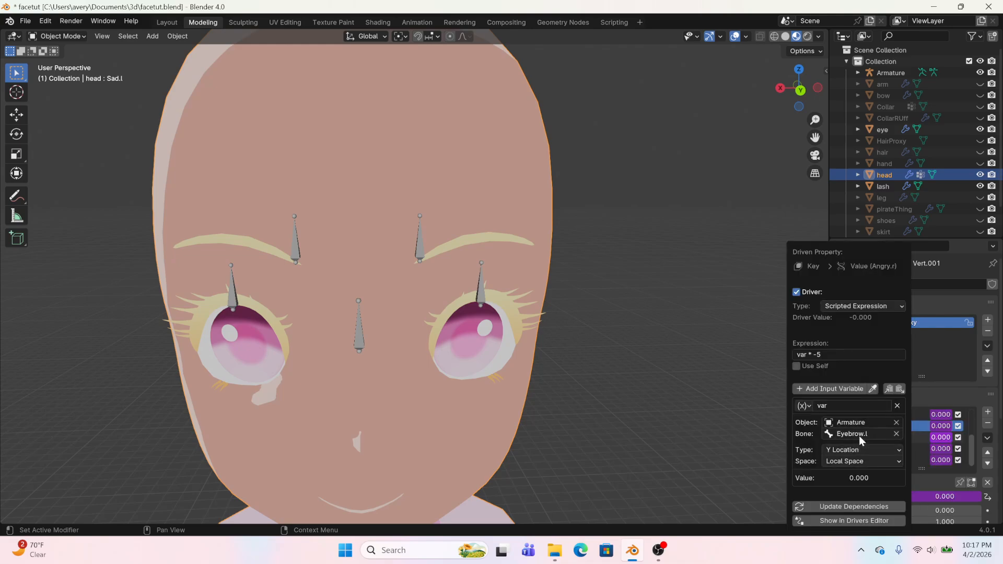
click(858, 435)
click(857, 371)
Change the bone in the Surprise.r driver to the right eyebrow bone
right_click(940, 451)
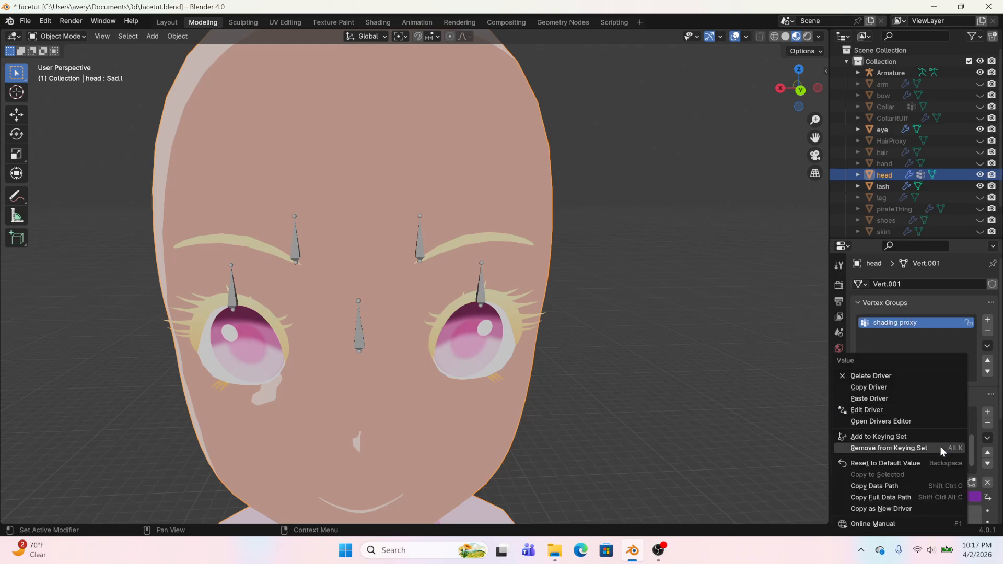
click(882, 406)
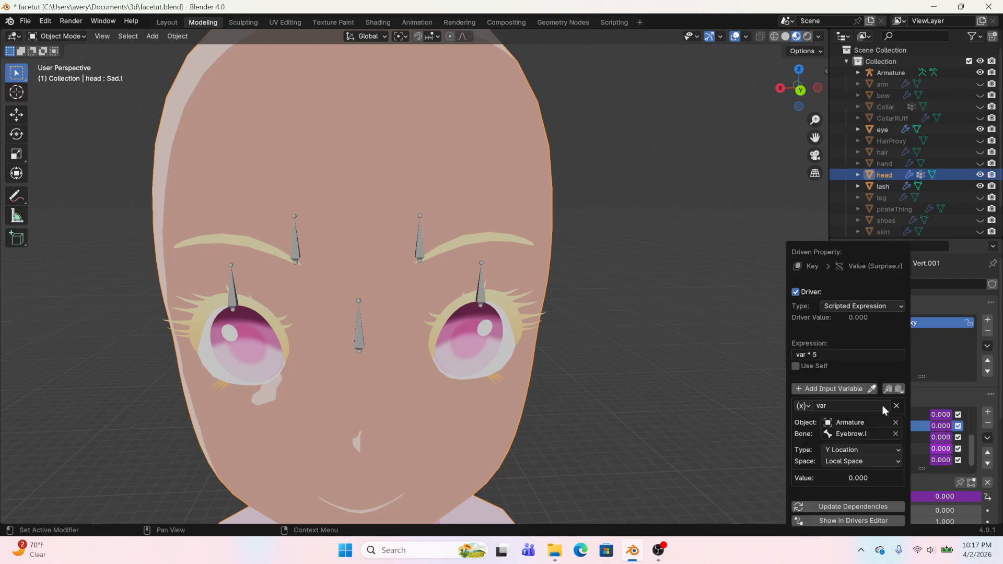
click(867, 434)
click(847, 371)
Change the bone in the Sad.r driver to the right eyebrow bone
right_click(940, 460)
click(882, 405)
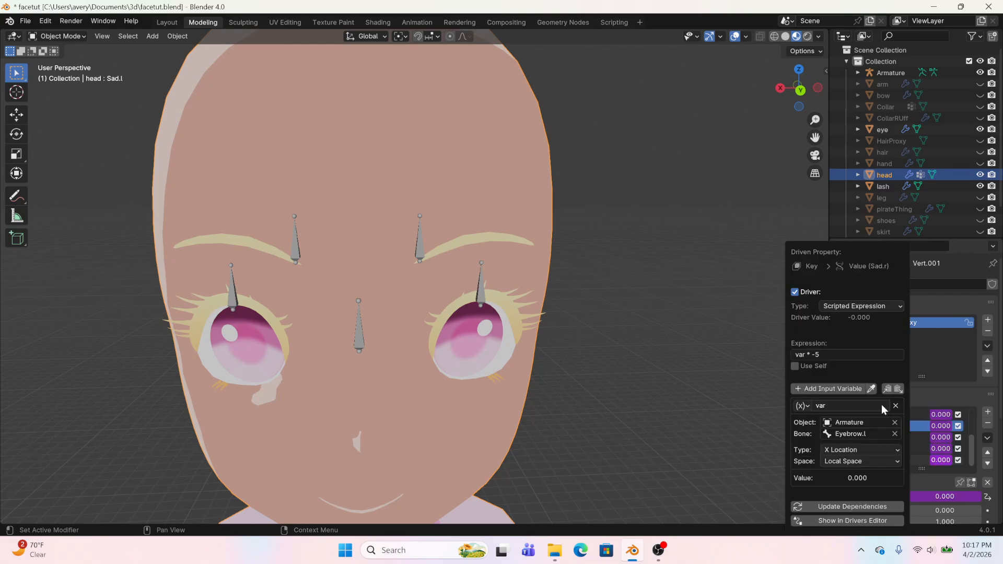
click(865, 434)
click(846, 372)
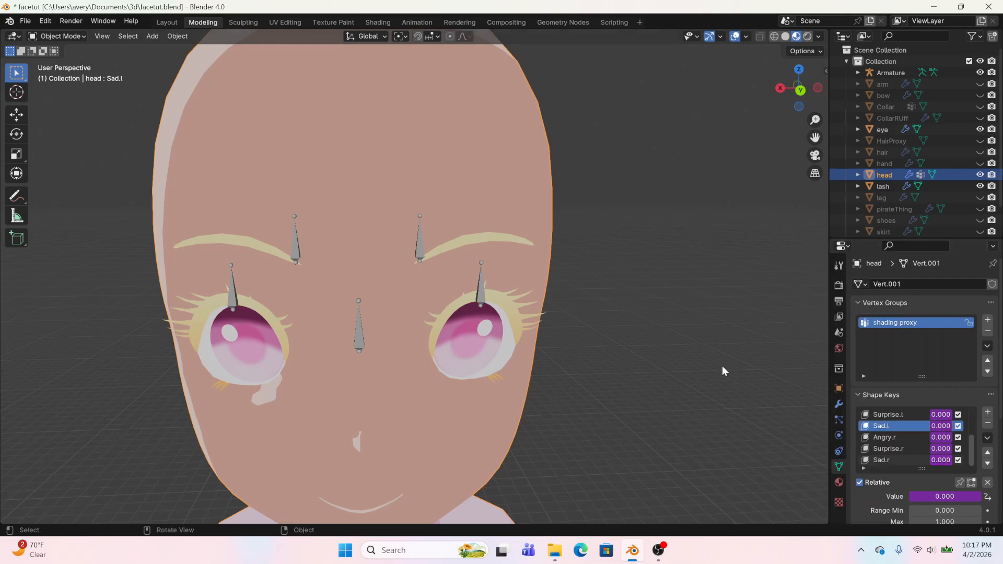
Put the face armature into Pose Mode and move the left eyebrow bone up and outward to test its shape key drivers
click(413, 243)
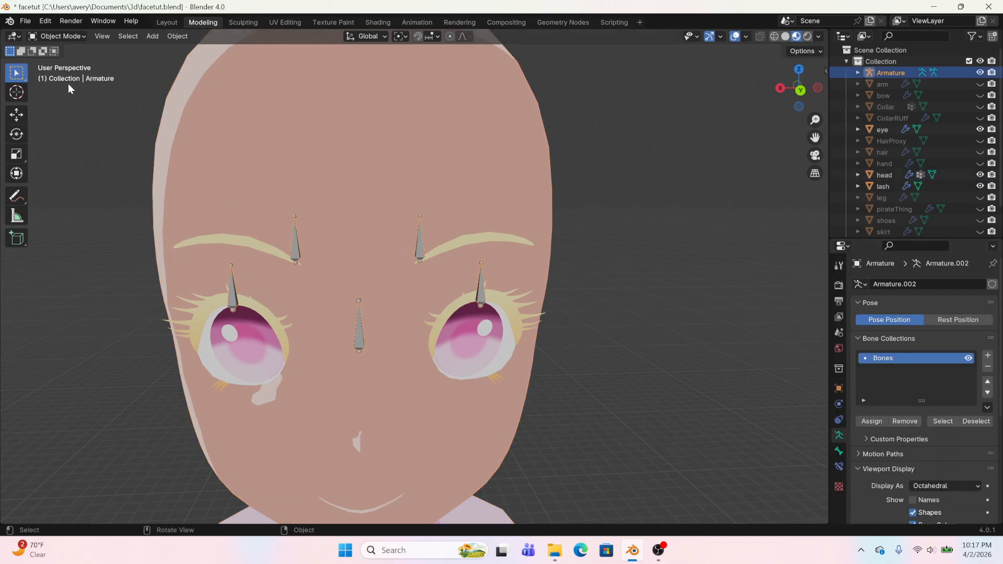
click(66, 40)
click(54, 73)
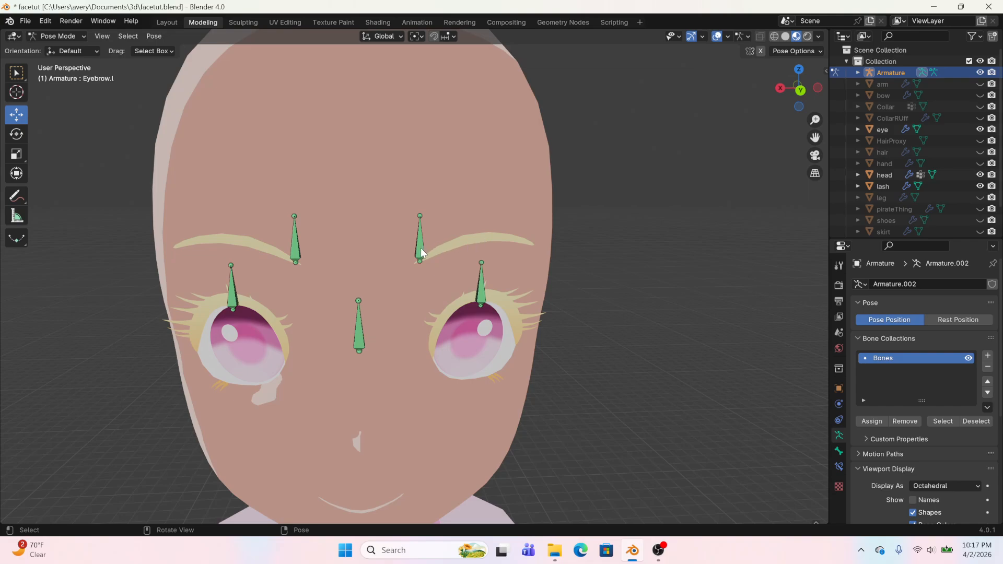
drag(422, 253, 431, 192)
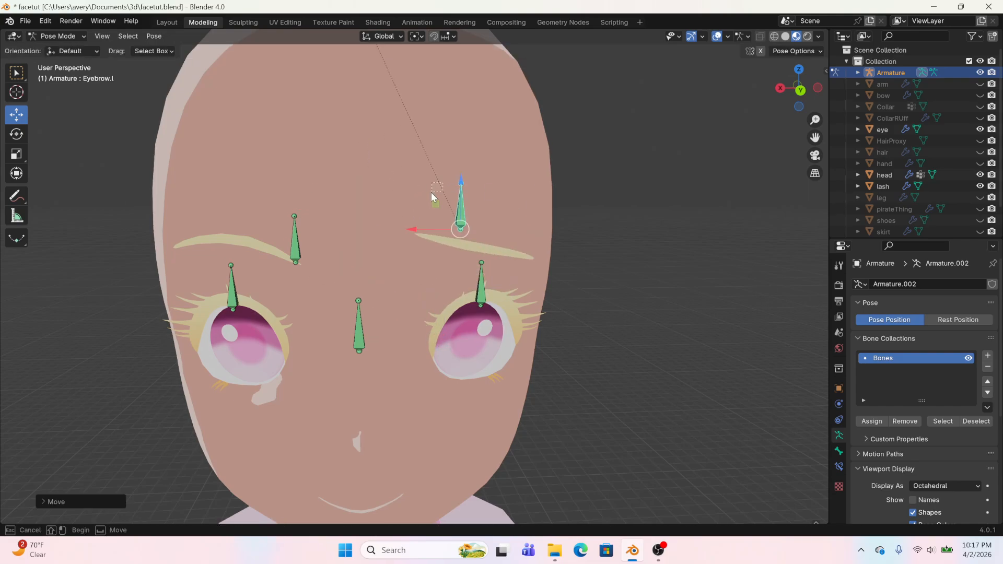
Move all face bones sideways together to test the rig, and clear the location of every bone
key(a)
drag(359, 279, 306, 284)
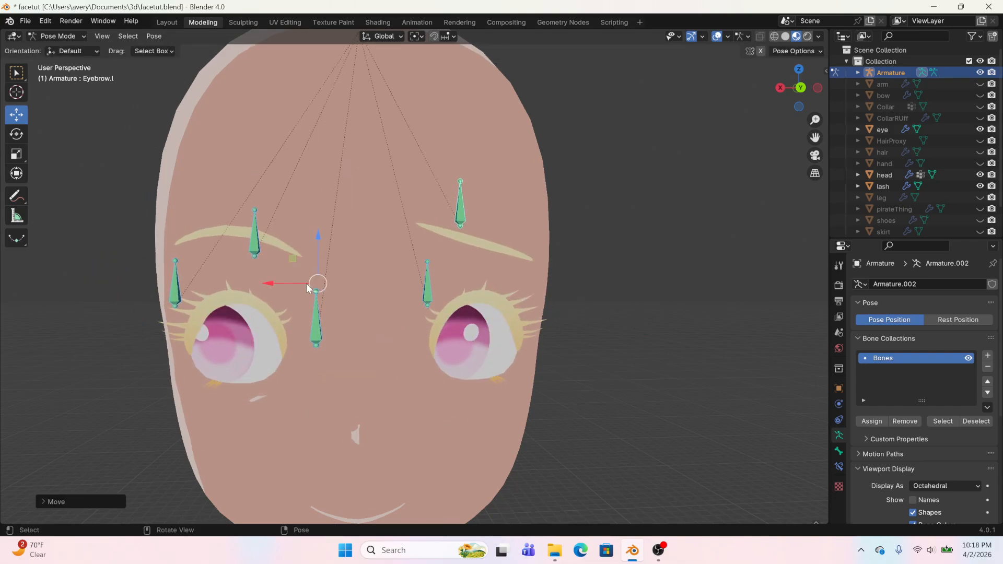
scroll(398, 303, down, 4)
key(alt+g)
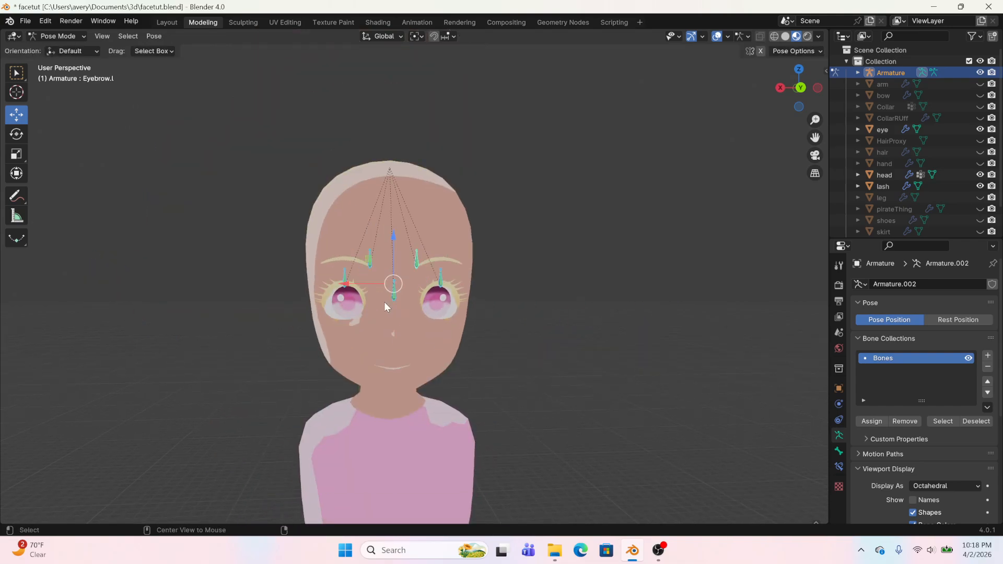
Return the armature to Object Mode and inspect the face in its neutral pose
click(84, 37)
click(58, 49)
scroll(397, 301, down, 2)
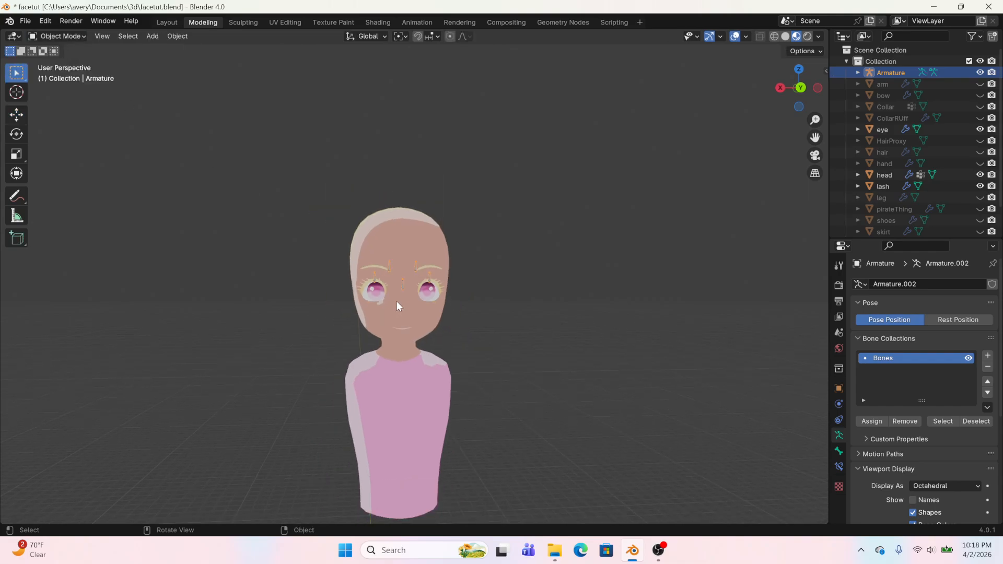
middle_drag(377, 294, 356, 305)
scroll(491, 324, up, 5)
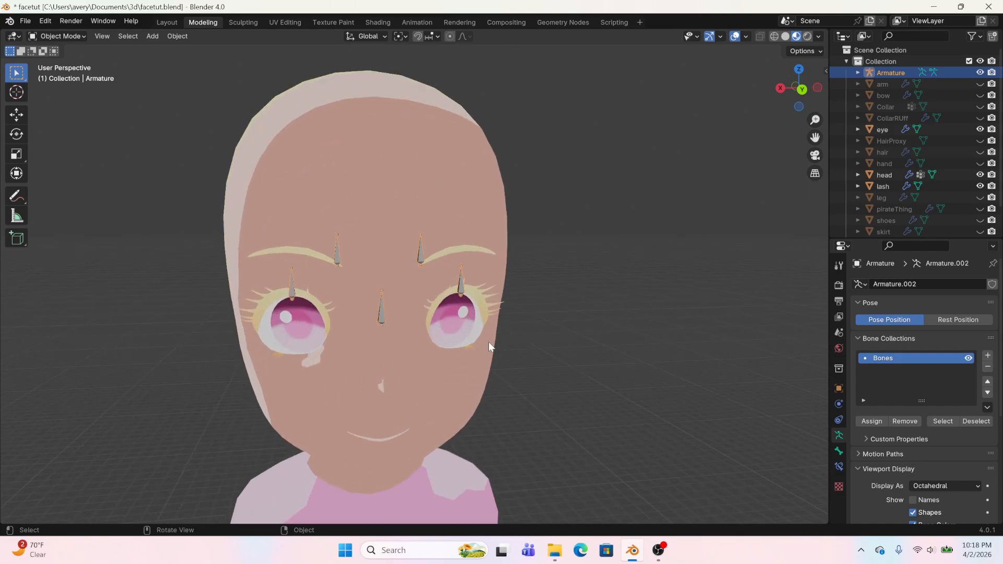
middle_drag(487, 342, 512, 298)
Unhide the hair and the Sun light, and preview the character from the front in rendered shading
click(982, 153)
middle_drag(689, 261, 669, 217)
click(807, 36)
scroll(932, 132, down, 2)
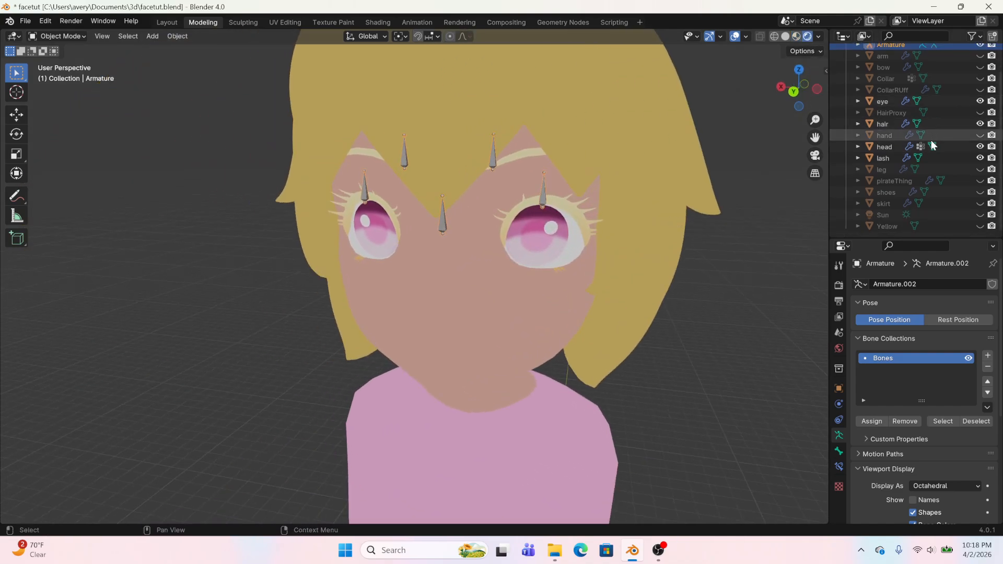
click(974, 214)
mouse_move(706, 234)
middle_down()
mouse_move(776, 221)
mouse_move(705, 230)
middle_up()
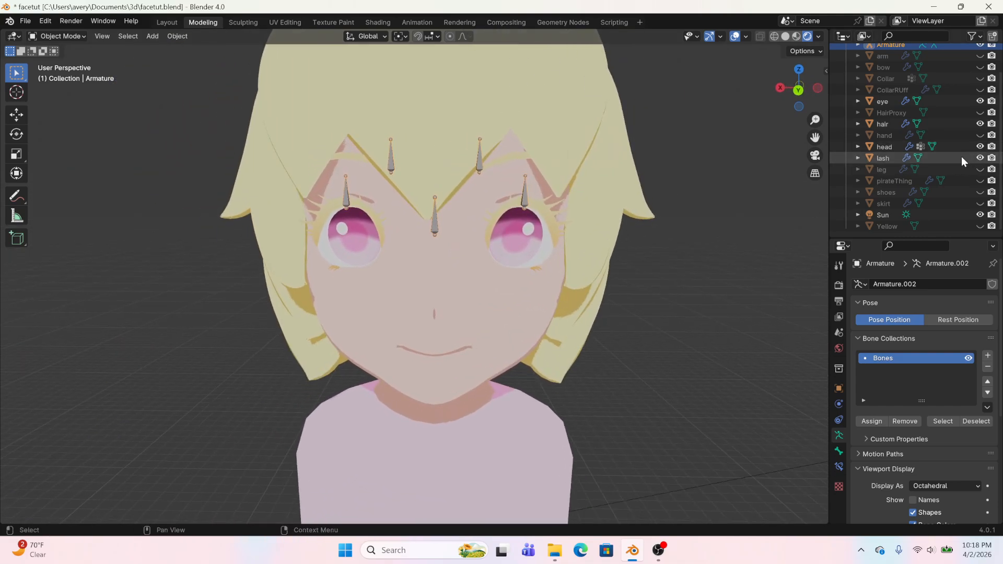
Switch the viewport to solid shading and hide the hair object
scroll(960, 157, up, 2)
click(782, 36)
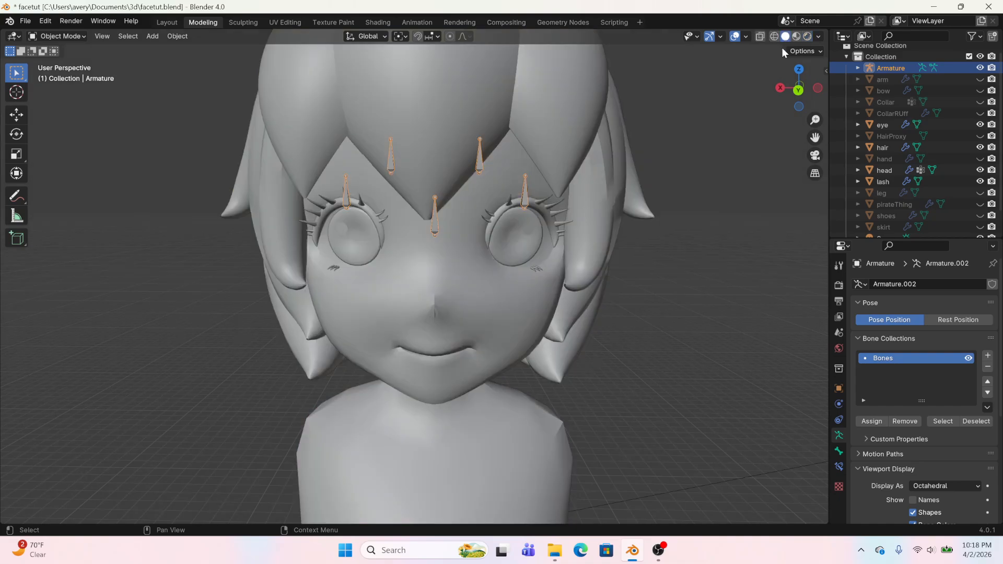
mouse_move(724, 240)
middle_down()
mouse_move(634, 208)
mouse_move(715, 206)
mouse_move(657, 194)
middle_up()
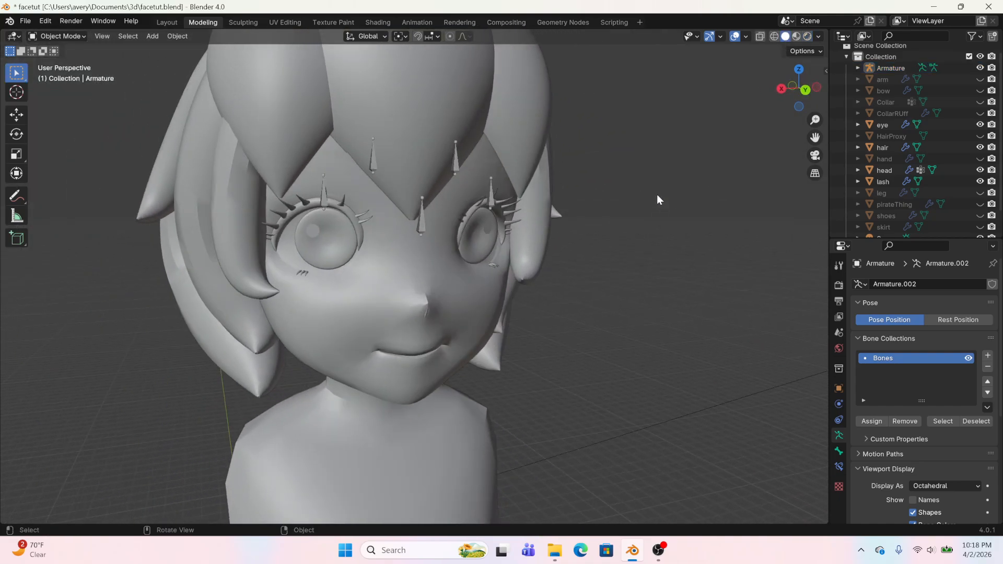
click(664, 549)
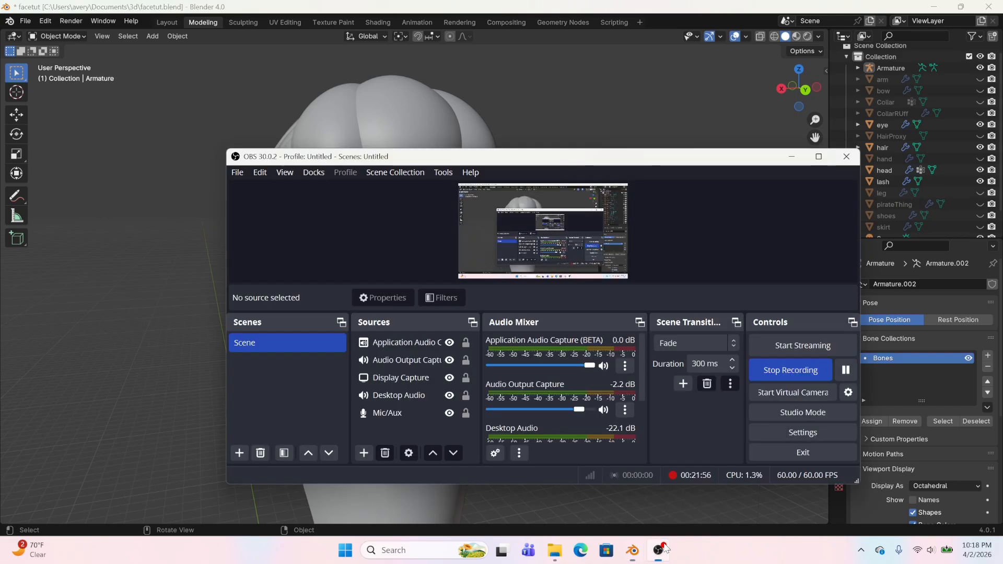
click(659, 550)
middle_drag(628, 209, 541, 245)
click(482, 150)
key(h)
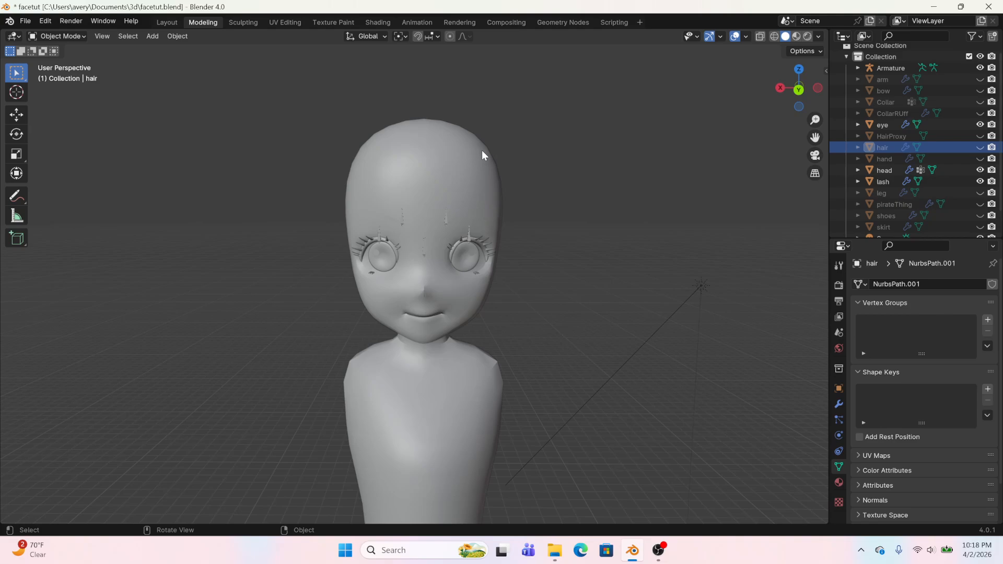
Align the view straight onto the face and put the face armature into Edit Mode
middle_drag(505, 276, 513, 269)
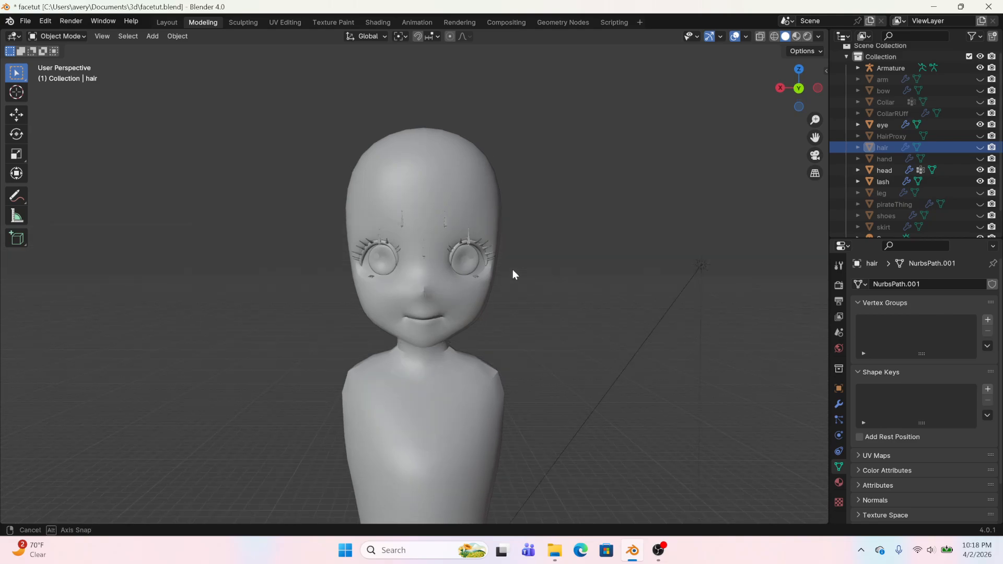
click(798, 89)
click(798, 88)
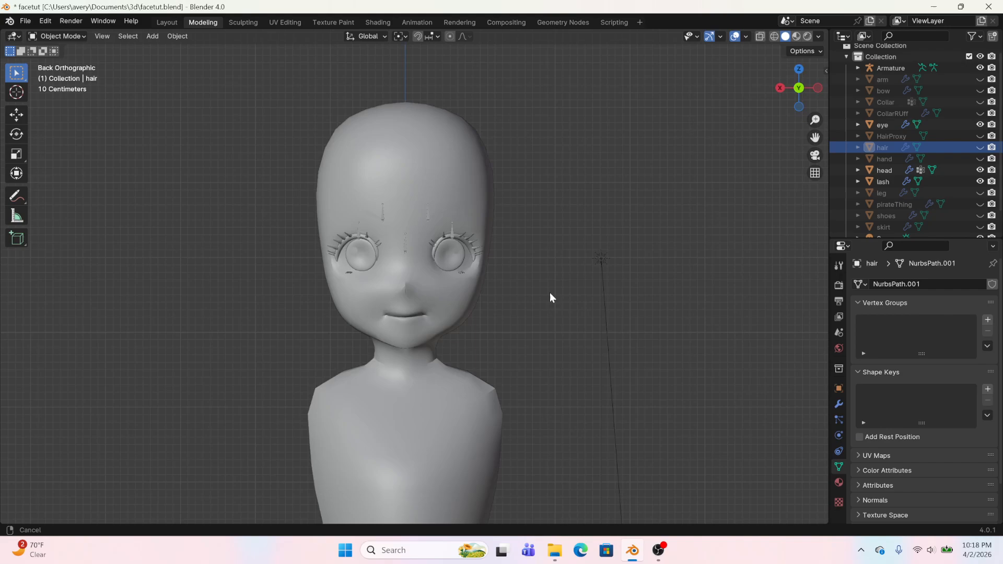
scroll(438, 269, up, 2)
click(391, 210)
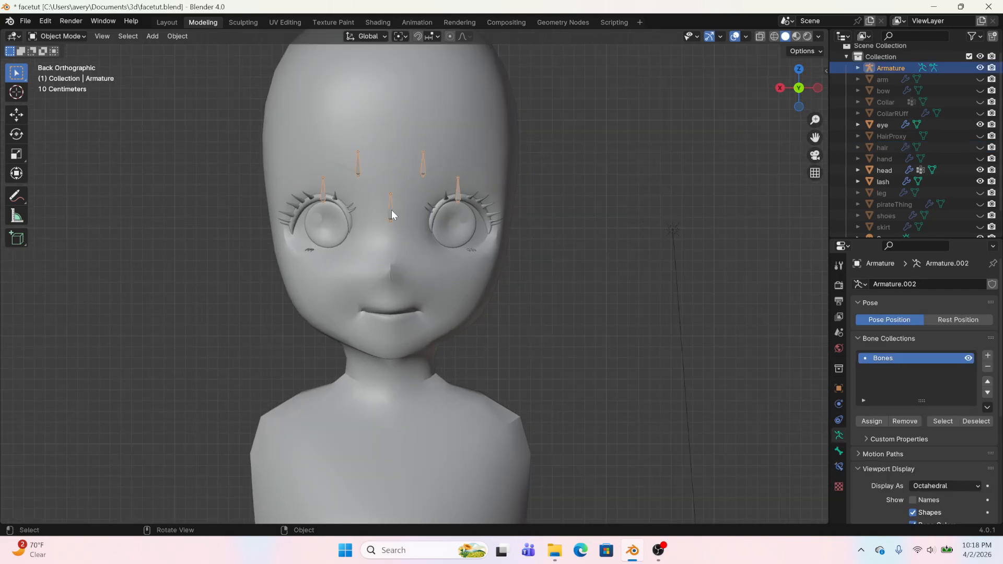
click(168, 21)
click(199, 21)
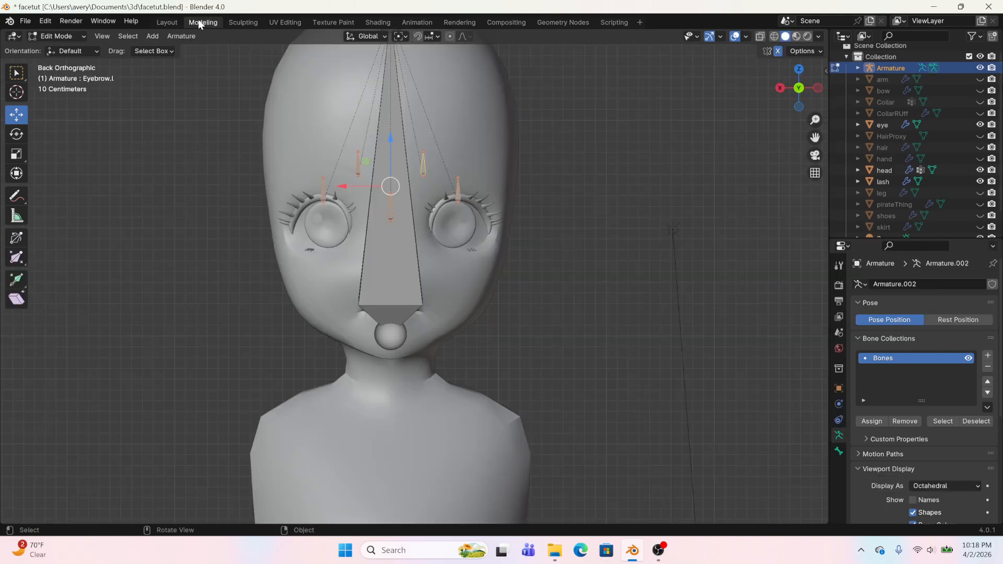
Duplicate the EyeDirection bone in side view and place the copy just in front of the mouth
click(817, 89)
click(438, 208)
drag(435, 207, 399, 309)
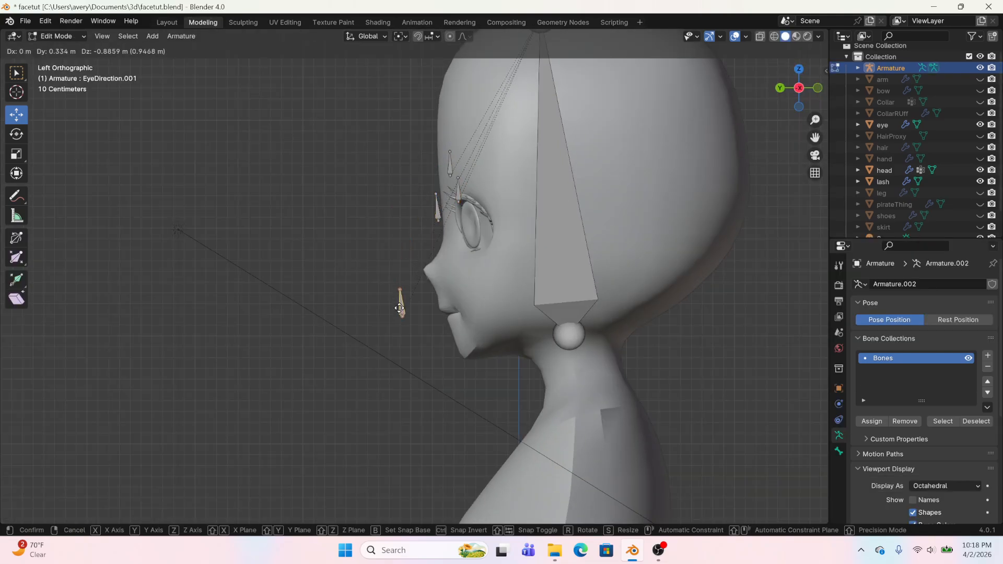
click(435, 320)
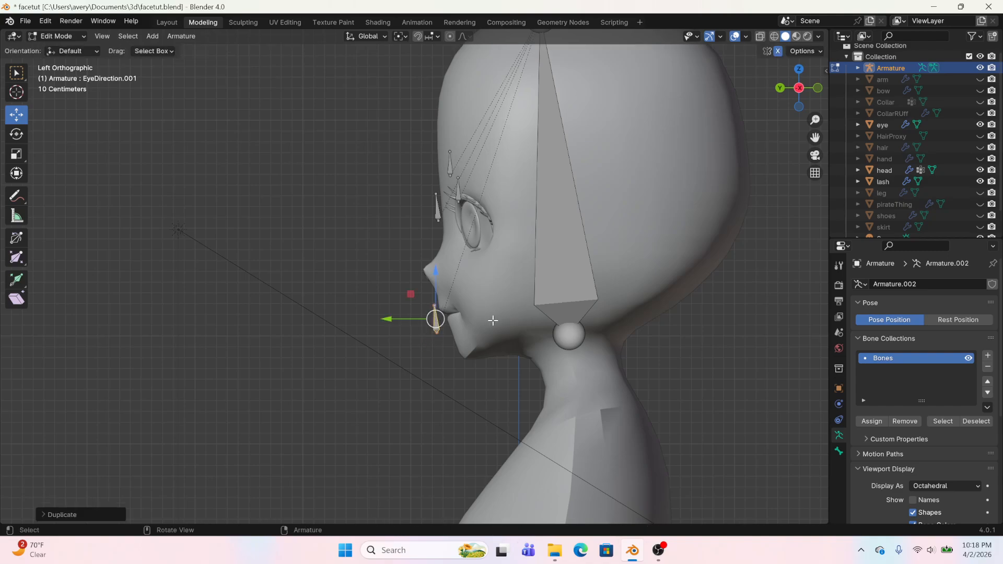
Rename the duplicated bone in front of the lips to Mouth and save the file
click(839, 451)
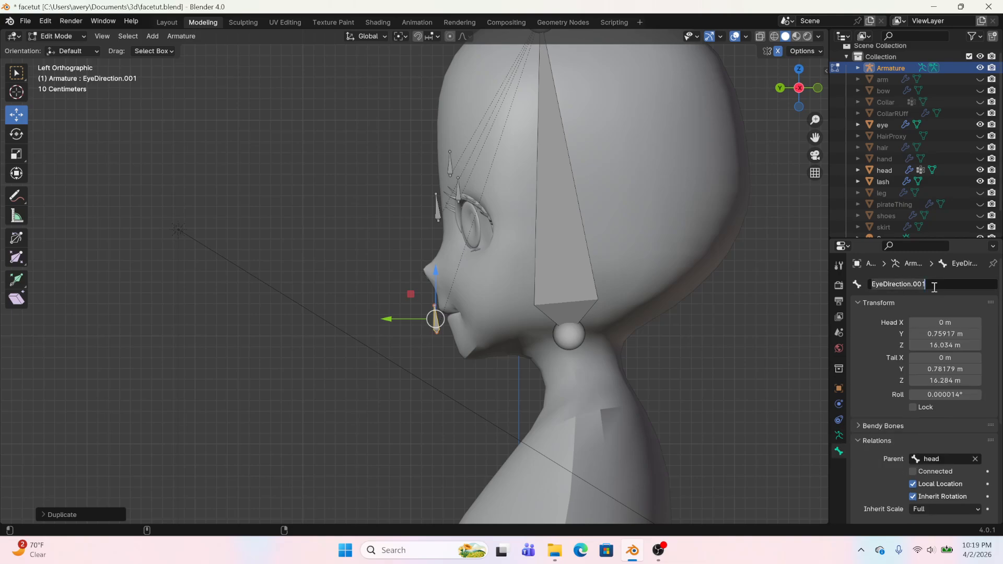
text(Mouth)
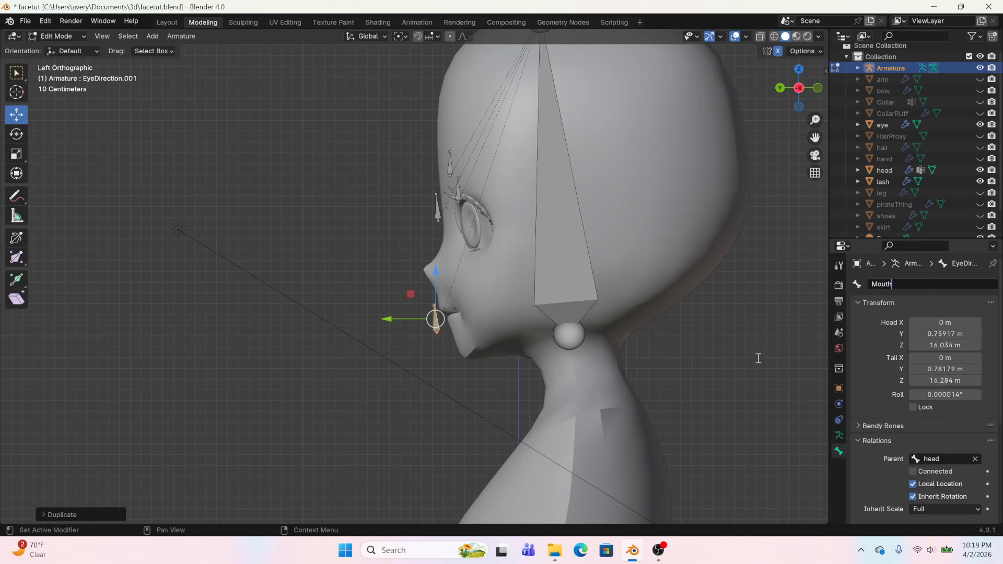
key(Return)
middle_drag(442, 385, 497, 383)
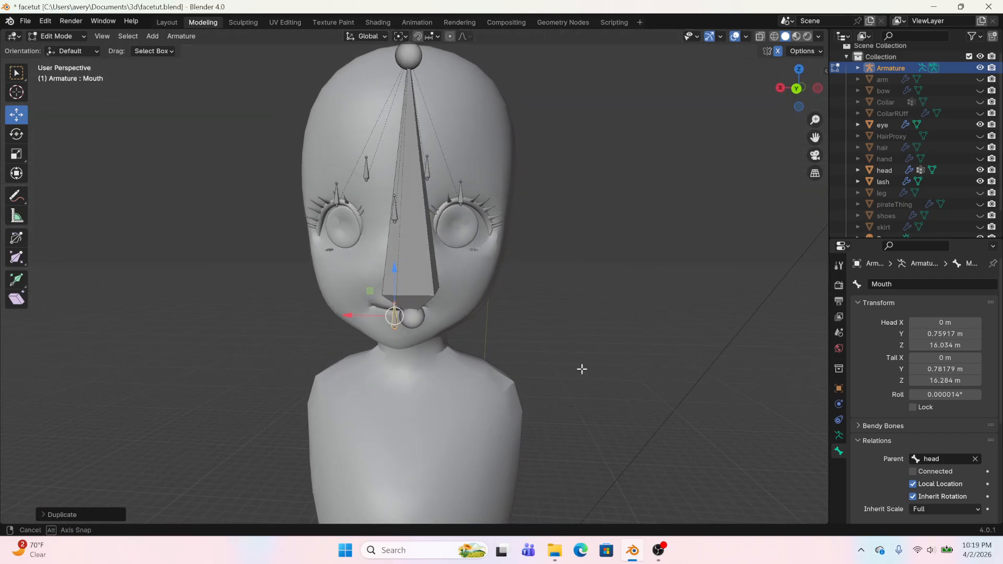
middle_drag(581, 369, 552, 372)
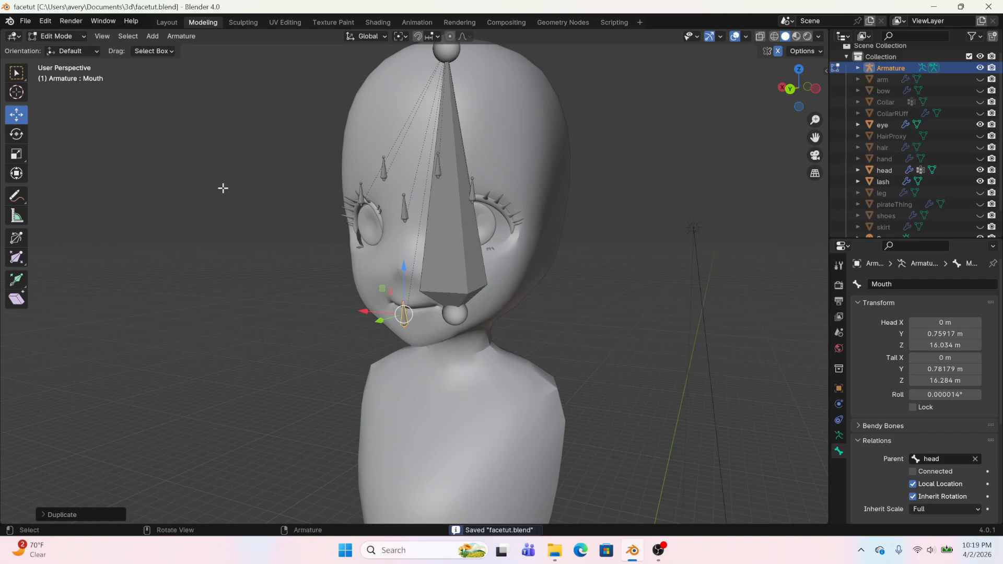
Open the recent file Mimi.blend as a reference for the mouth rig
click(23, 23)
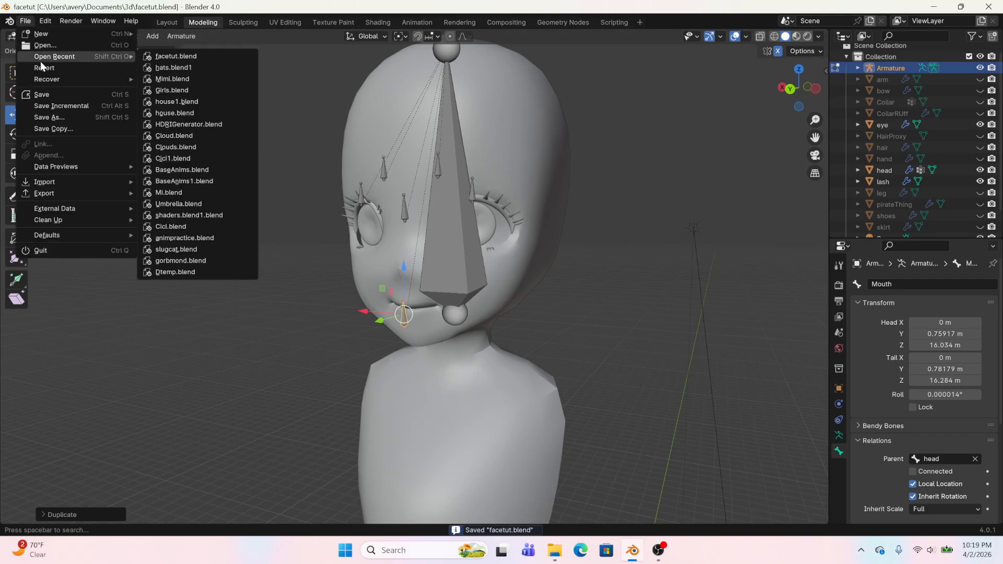
click(153, 79)
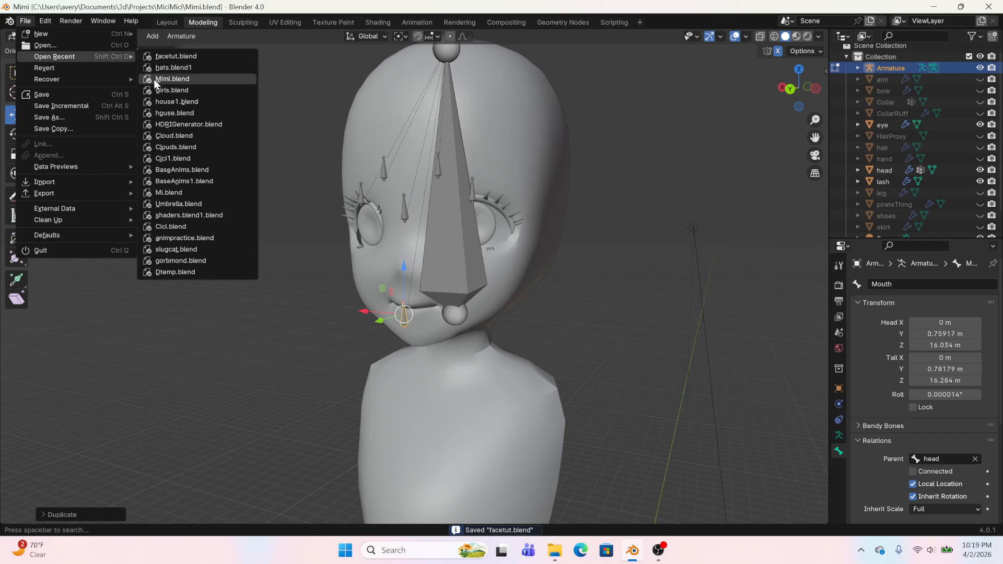
scroll(415, 327, up, 5)
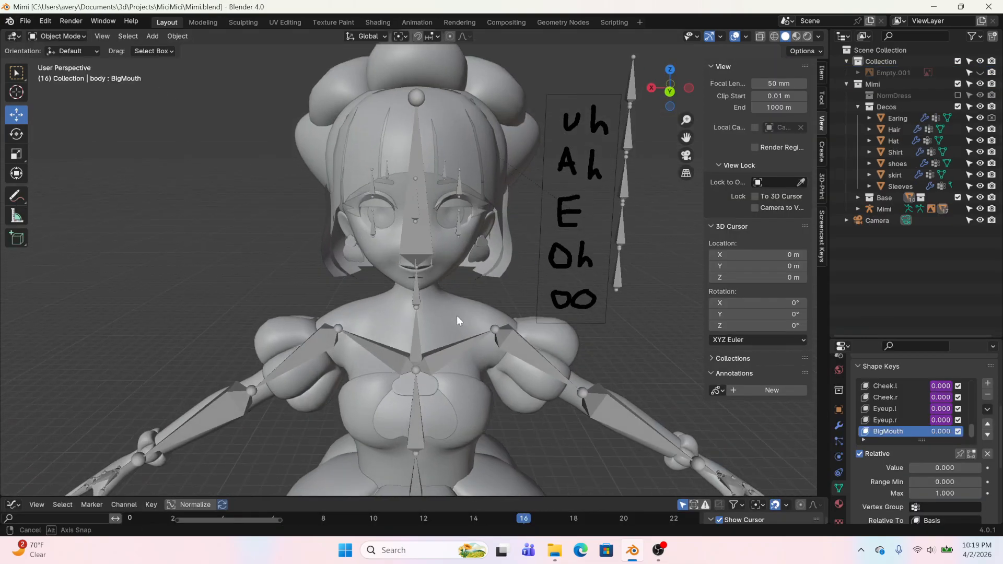
Hide the Body bone collection of the Mimi armature and examine the bones around the mouth
click(418, 198)
scroll(885, 441, up, 5)
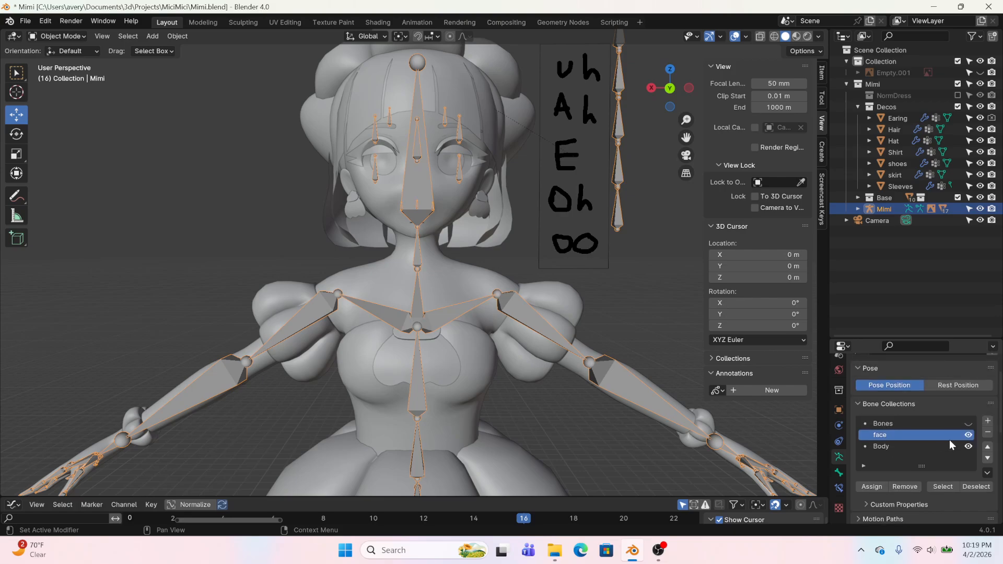
click(967, 446)
shift+middle_drag(531, 232, 525, 281)
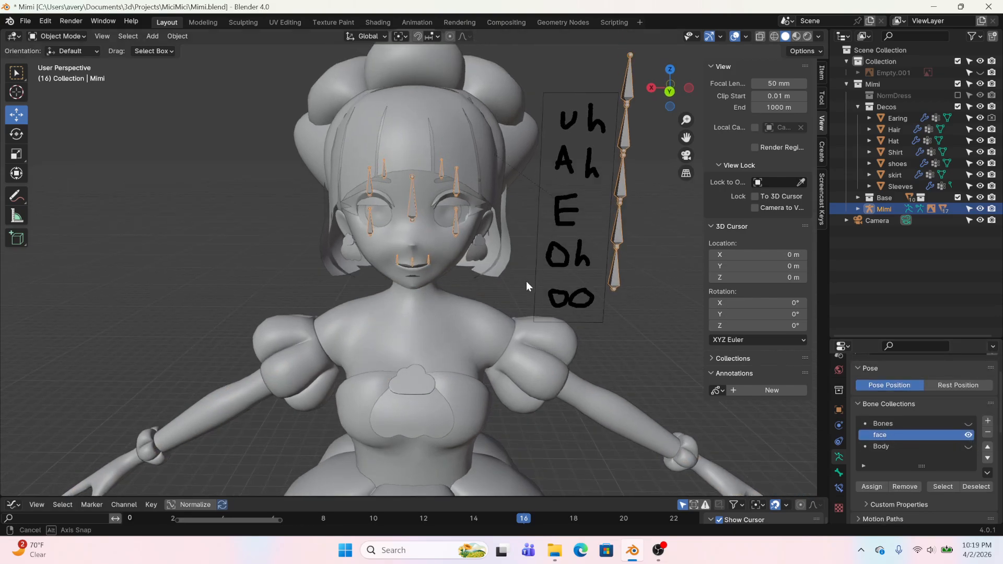
scroll(525, 281, up, 6)
shift+middle_drag(518, 196, 497, 286)
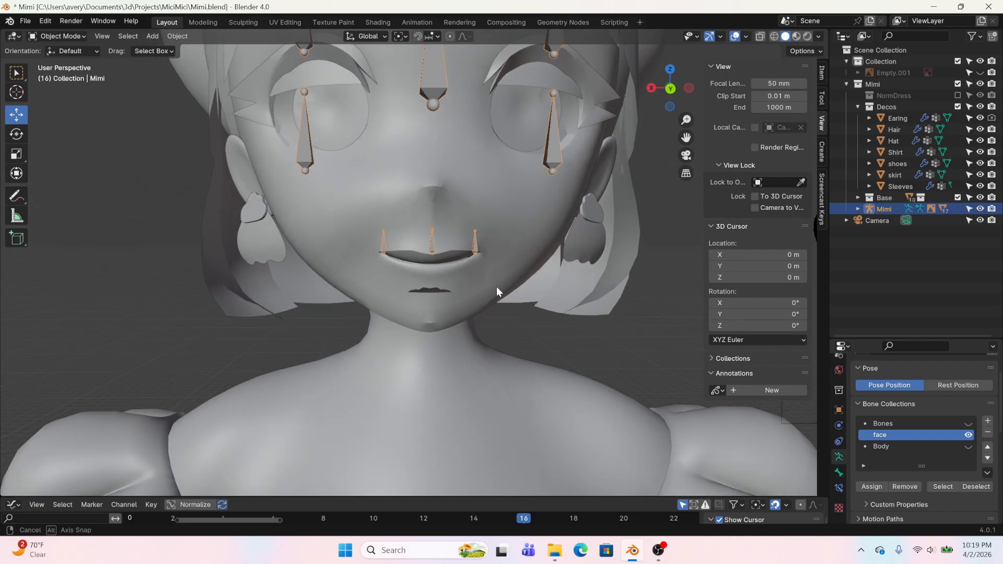
Set the Retreat shape key of the teeth object to 1.000
click(431, 295)
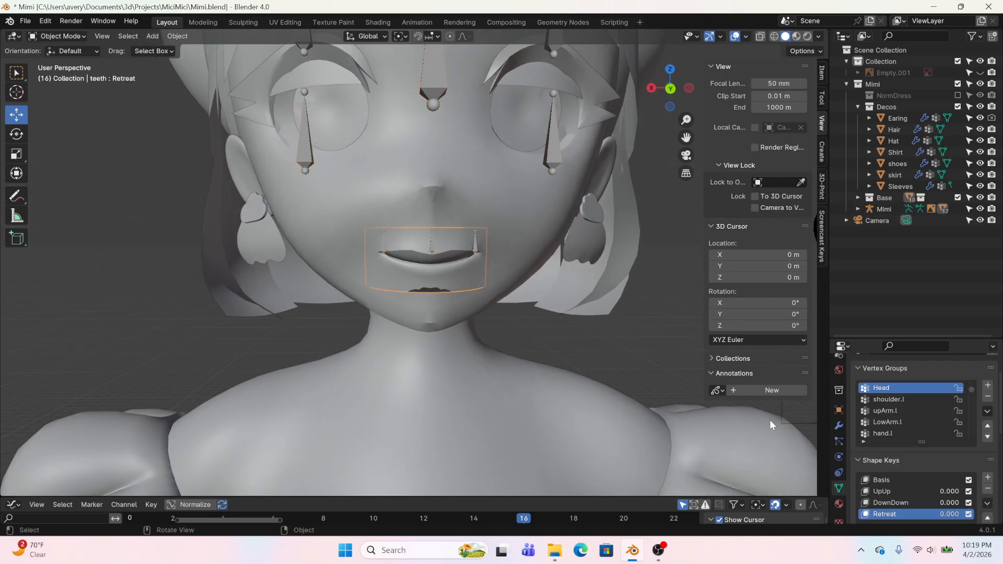
scroll(938, 482, down, 3)
drag(942, 491, 981, 491)
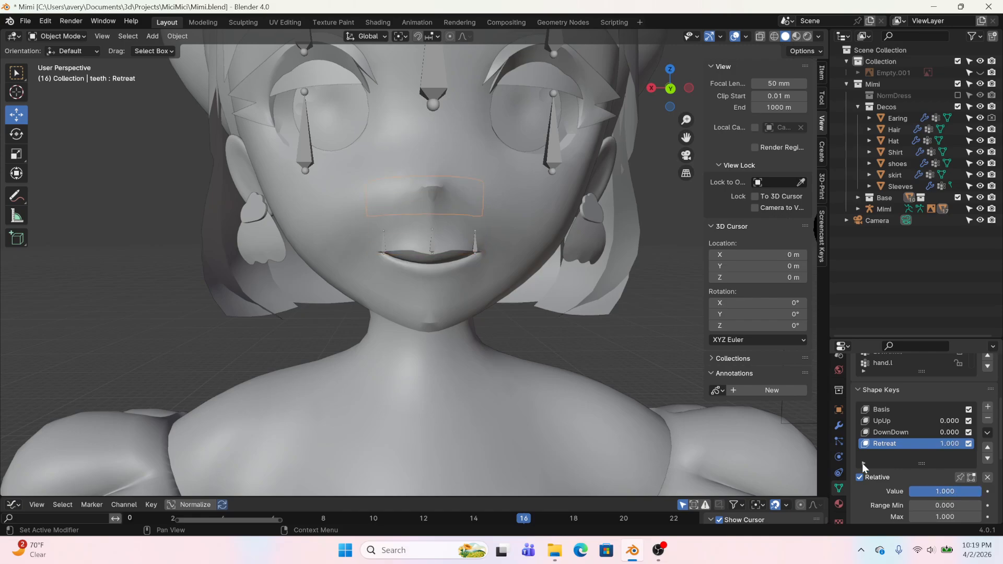
scroll(469, 313, down, 4)
mouse_move(465, 272)
middle_down()
mouse_move(455, 278)
mouse_move(464, 273)
mouse_move(463, 294)
middle_up()
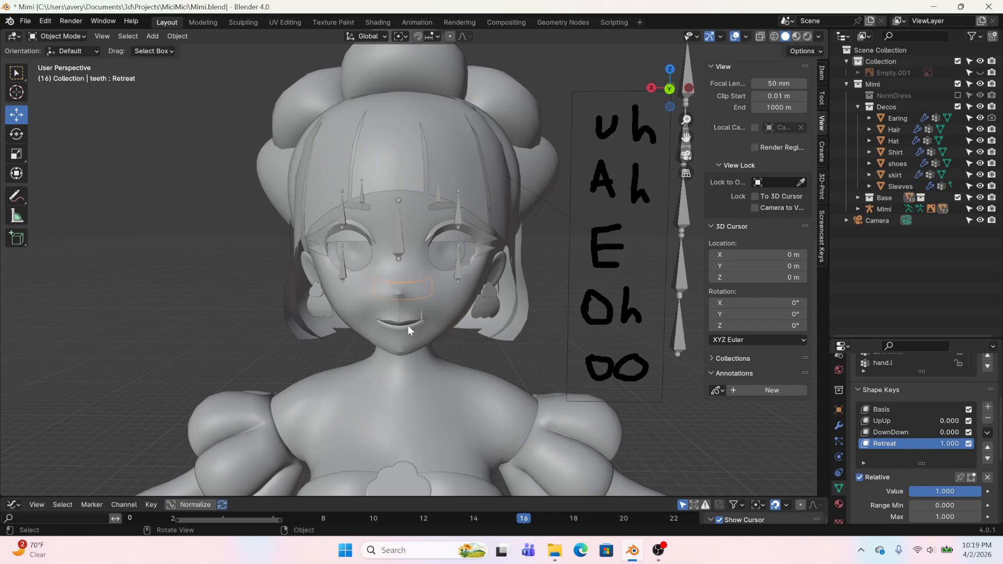
Put the Mimi armature into Pose Mode and display the character with its materials in the viewport
scroll(427, 325, up, 1)
middle_drag(426, 325, 429, 312)
click(450, 290)
click(58, 36)
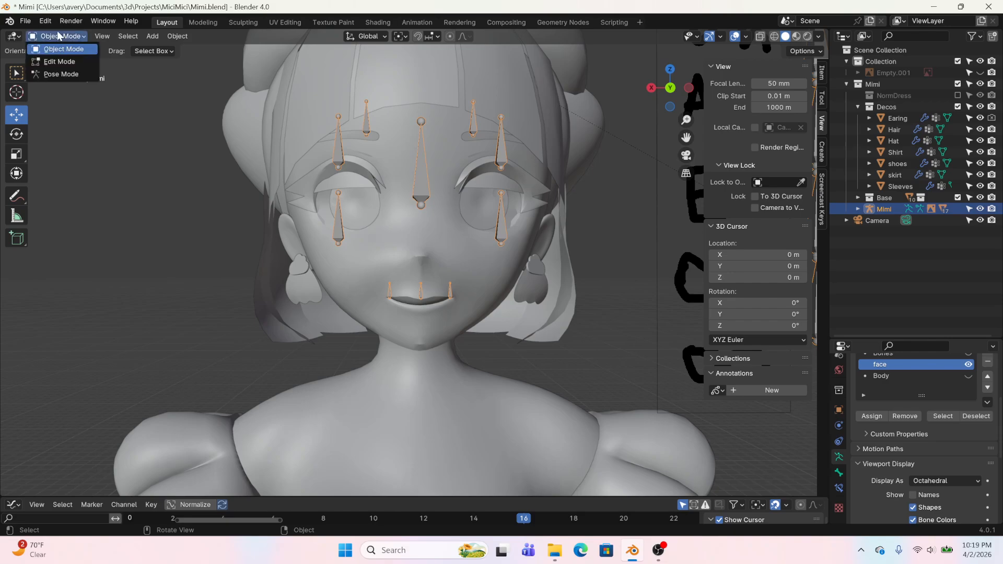
click(61, 74)
click(796, 36)
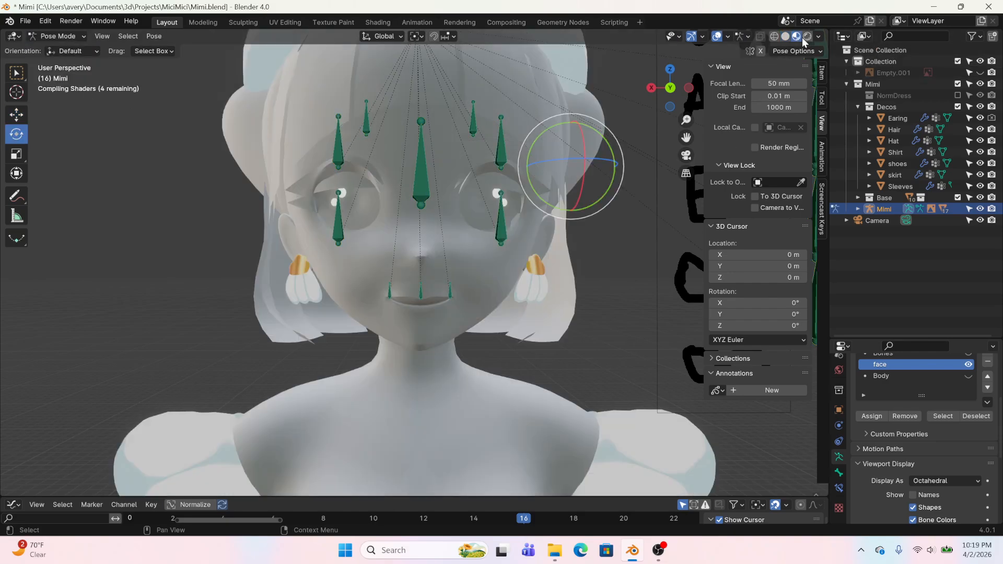
click(806, 36)
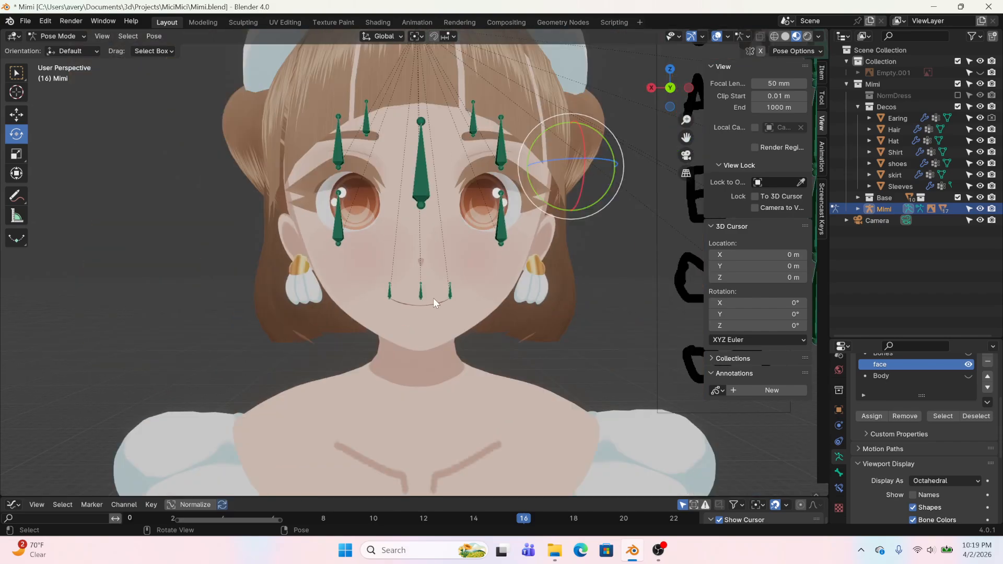
Compare Mimi's face in solid shading and in material preview, with the mouth bones in view
middle_drag(434, 298, 435, 299)
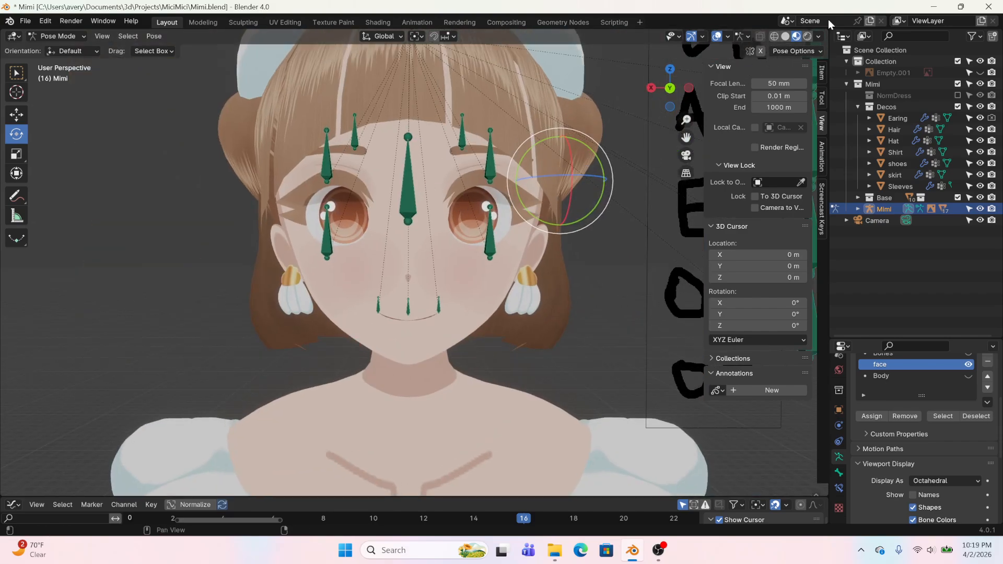
click(785, 36)
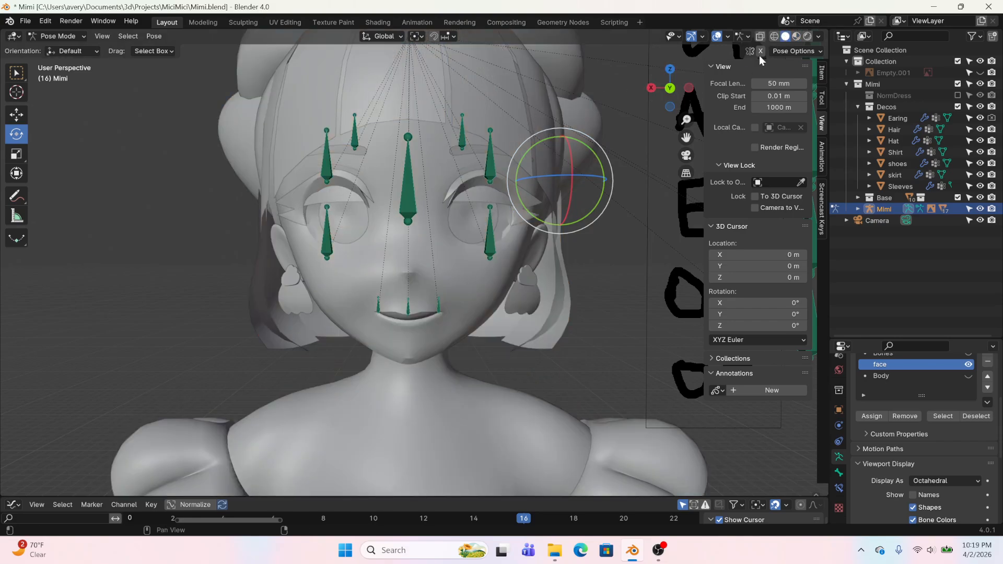
click(797, 36)
key(KP_0)
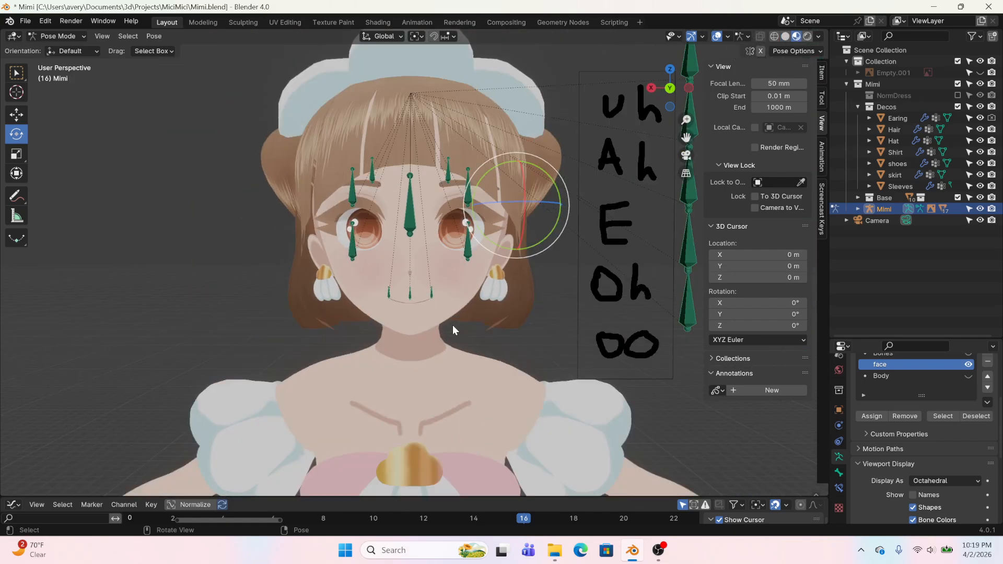
key(KP_0)
Move the LipLocation bone sideways in material preview and again in solid shading to test how the mouth slides across the face
click(405, 312)
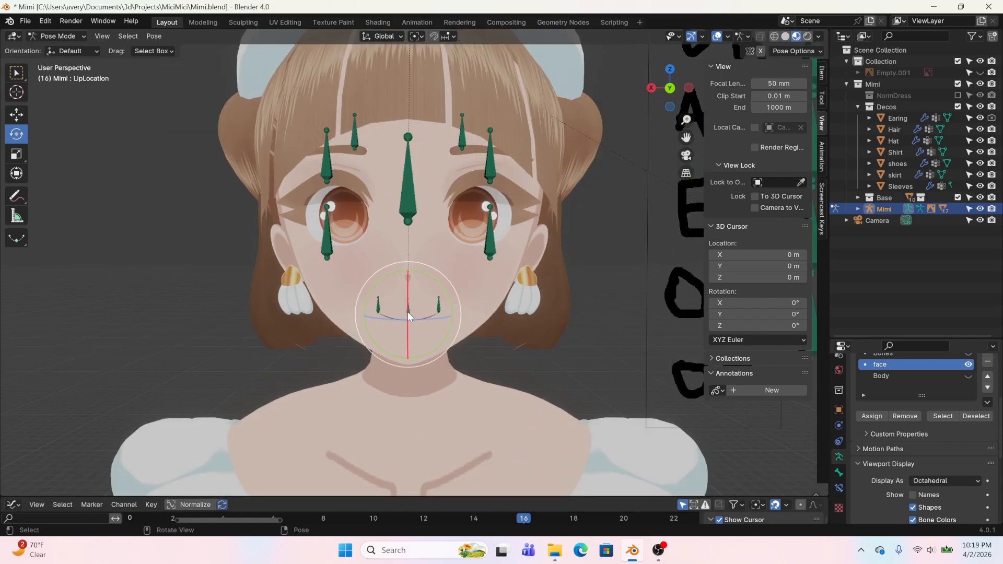
key(g)
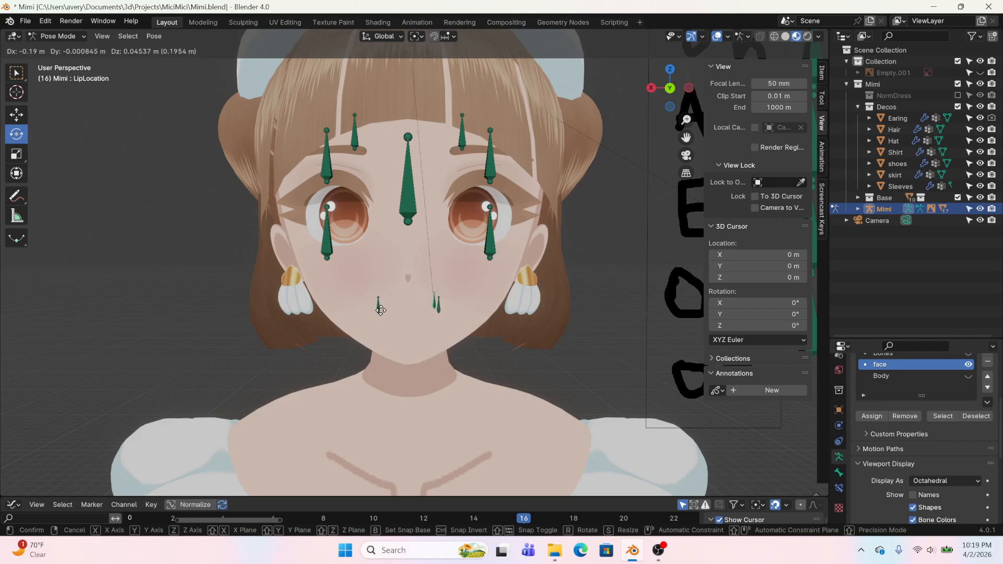
click(411, 312)
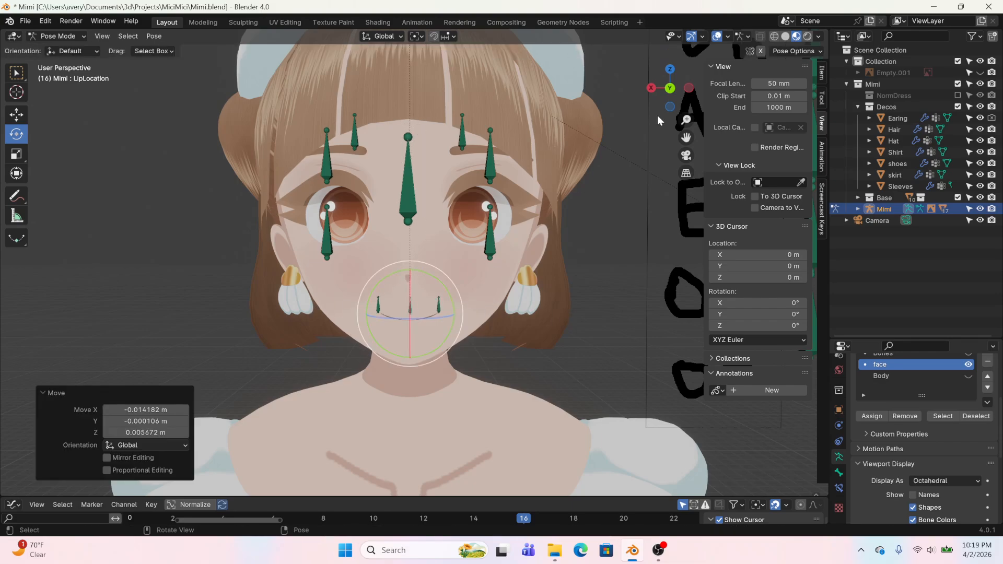
click(785, 36)
key(g)
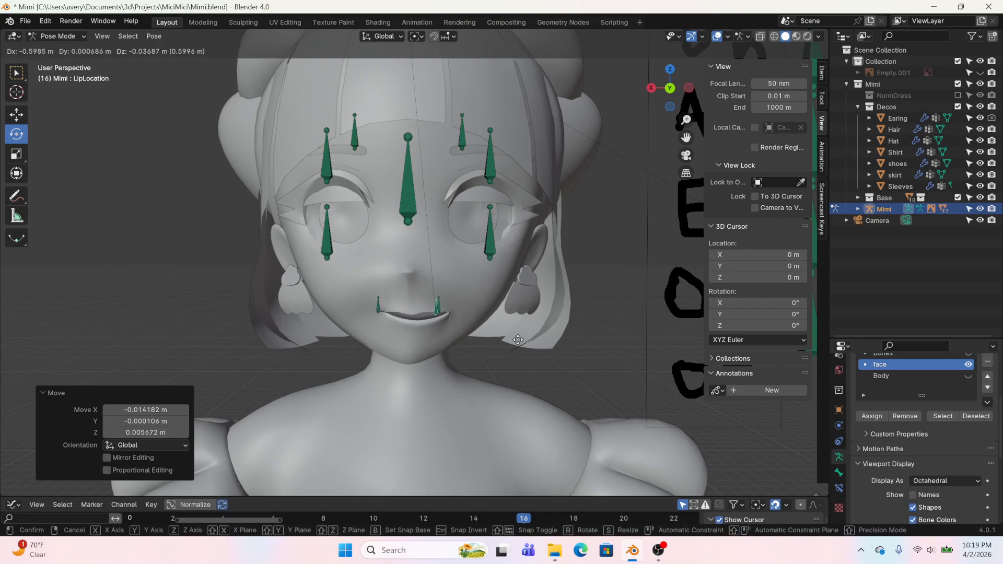
click(328, 341)
Move the ooo bone about 1.9 m away from its rest position to test the rounded mouth shape in solid shading
middle_drag(327, 340, 495, 366)
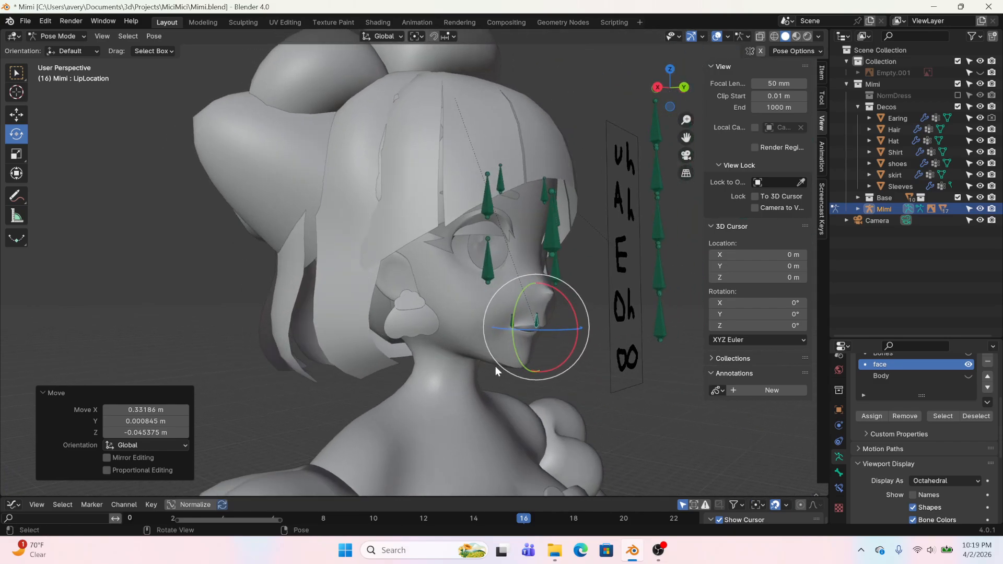
scroll(495, 365, up, 2)
shift+middle_drag(580, 408, 447, 390)
click(631, 339)
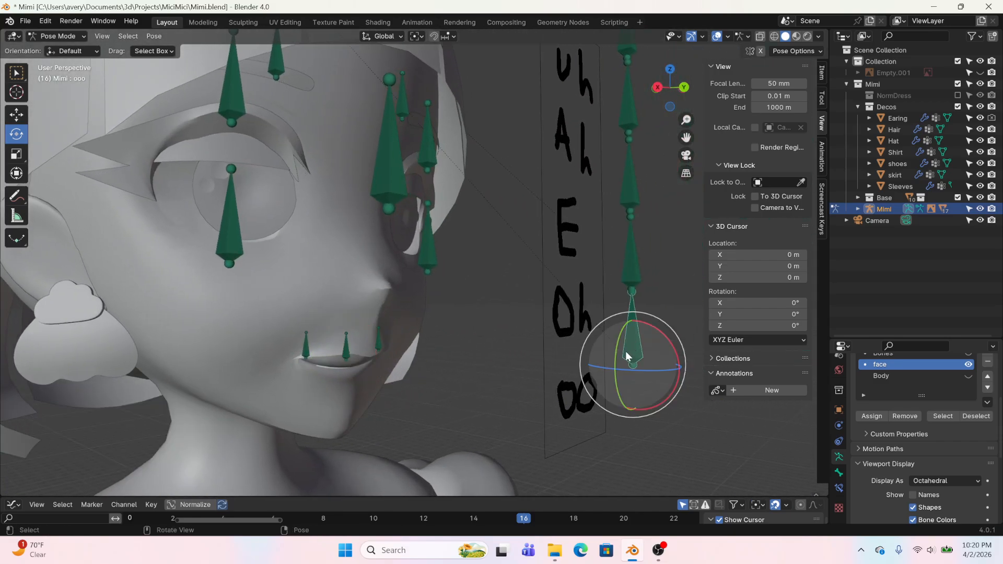
key(g)
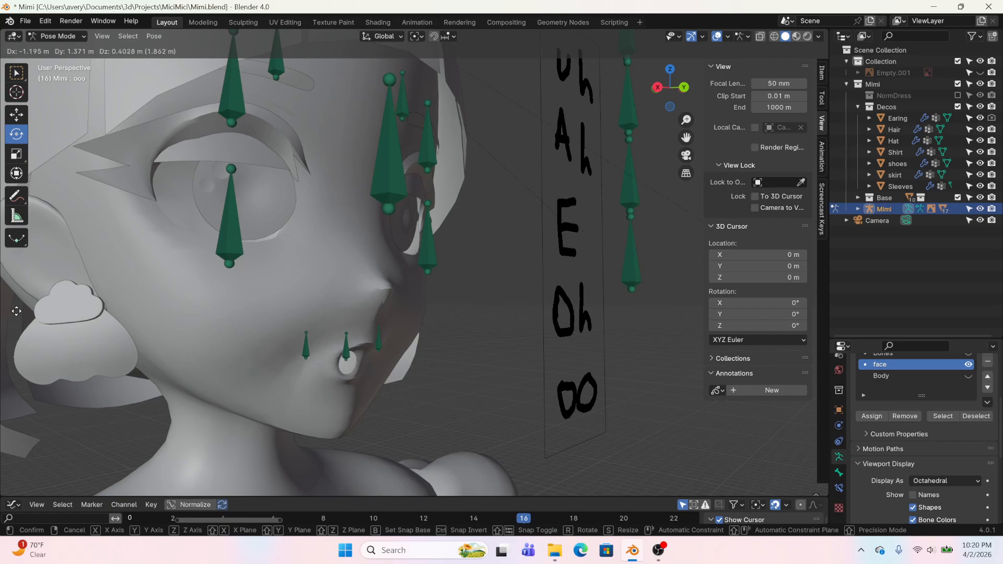
click(339, 361)
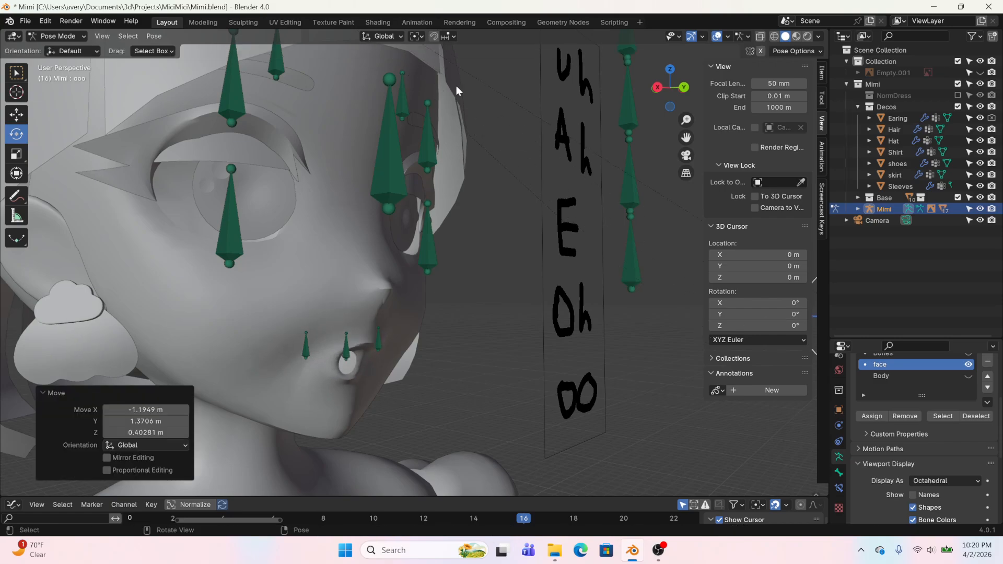
Return to material preview and shift the rounded mouth across the face with the LipLocation bone
click(797, 37)
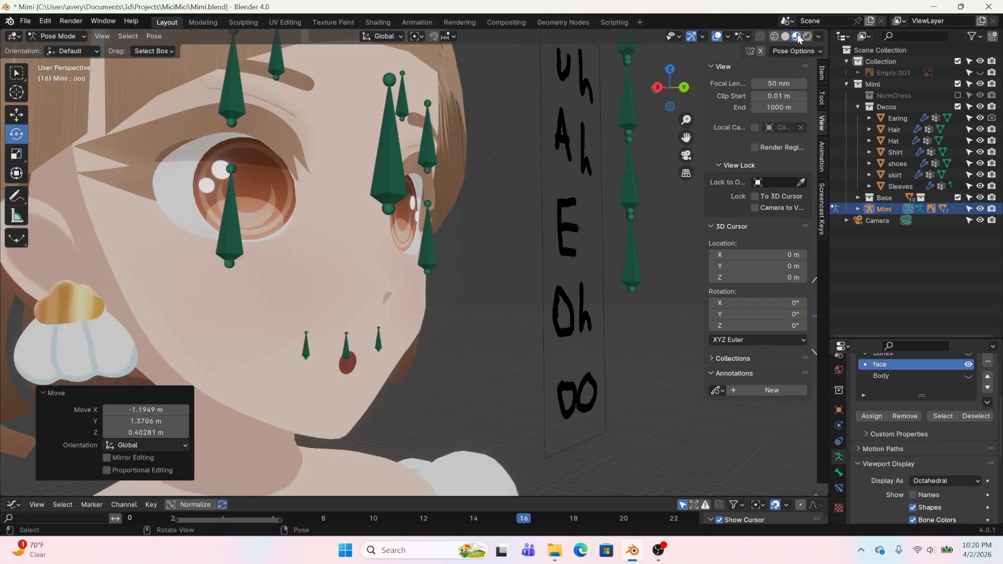
click(345, 360)
key(g)
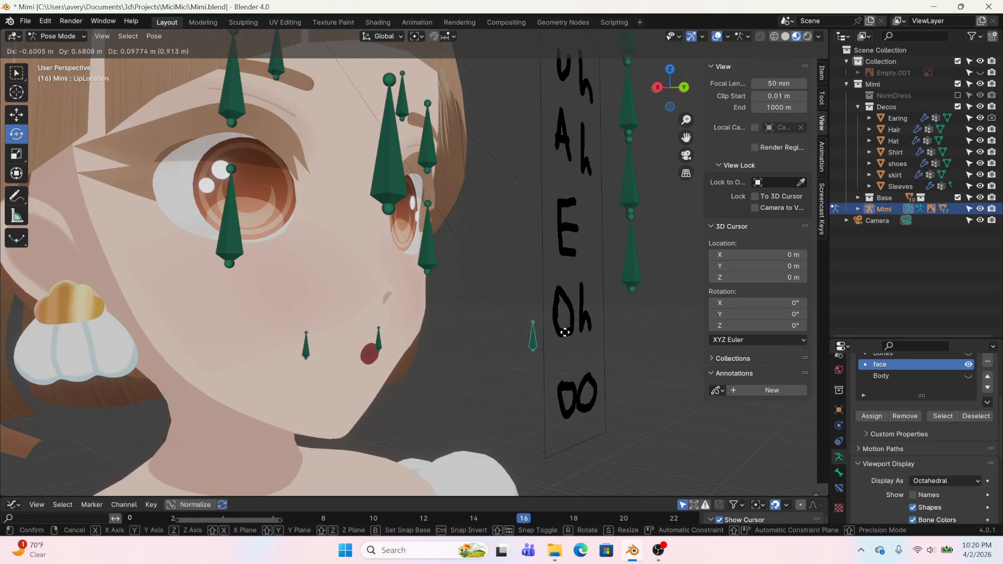
click(303, 344)
Clear the location of all face bones to return the mouth to its rest pose
scroll(382, 324, down, 5)
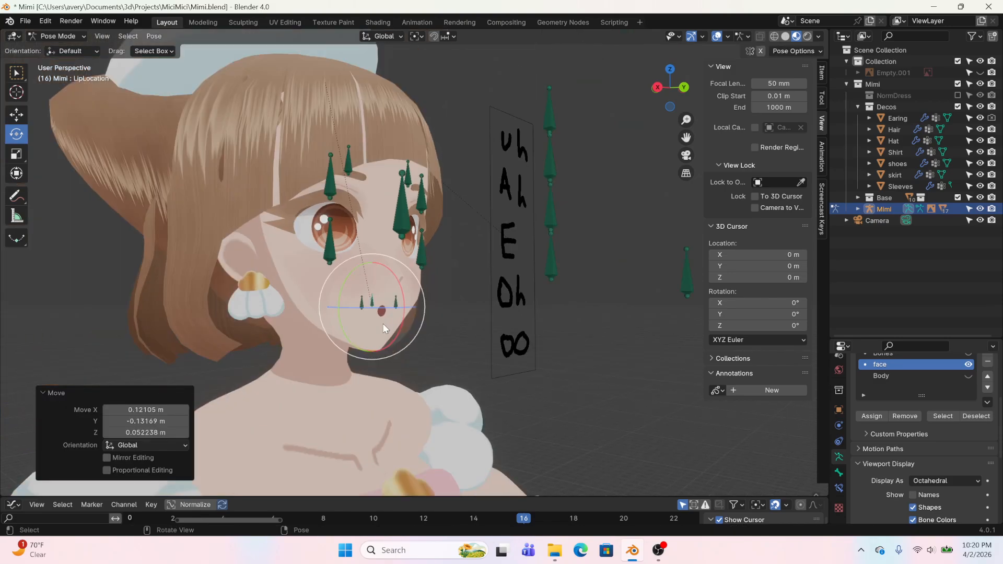
key(ctrl+z)
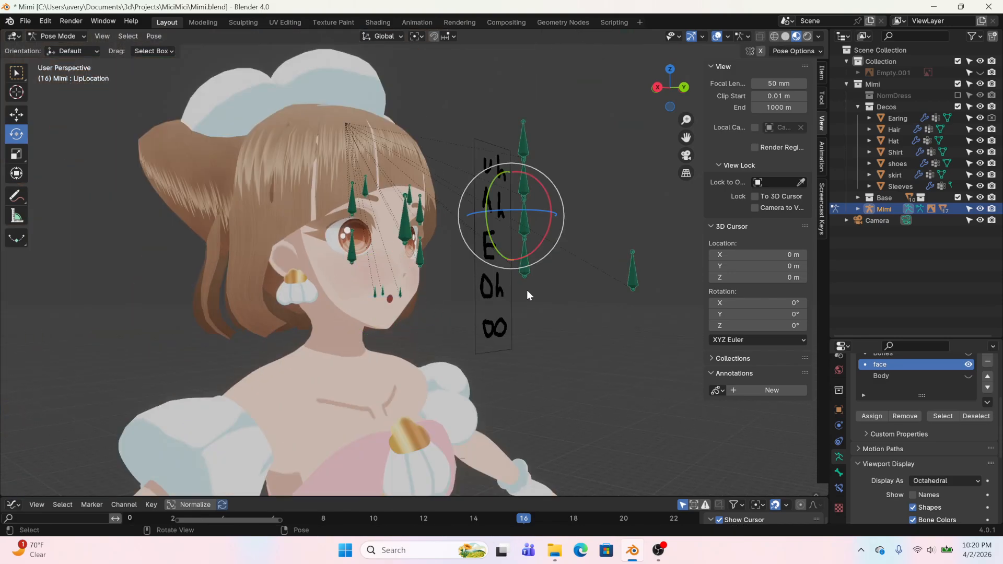
key(alt+g)
Lower the Lipside.l bone about 0.45 m to test pulling down that corner of the mouth
click(449, 313)
mouse_move(449, 312)
middle_down()
mouse_move(304, 350)
mouse_move(431, 305)
middle_up()
scroll(319, 342, up, 2)
scroll(431, 305, up, 3)
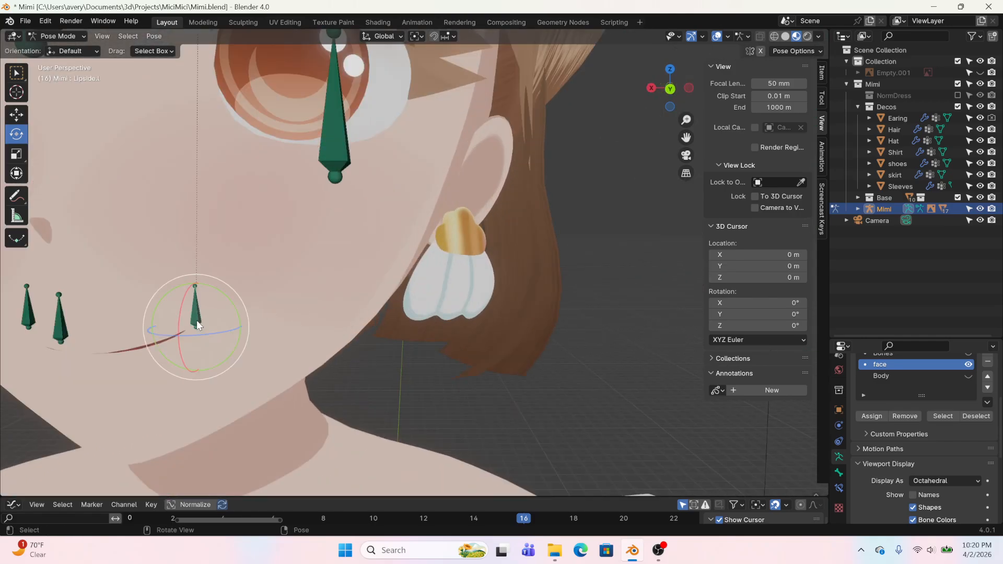
middle_drag(197, 321, 243, 317)
key(g)
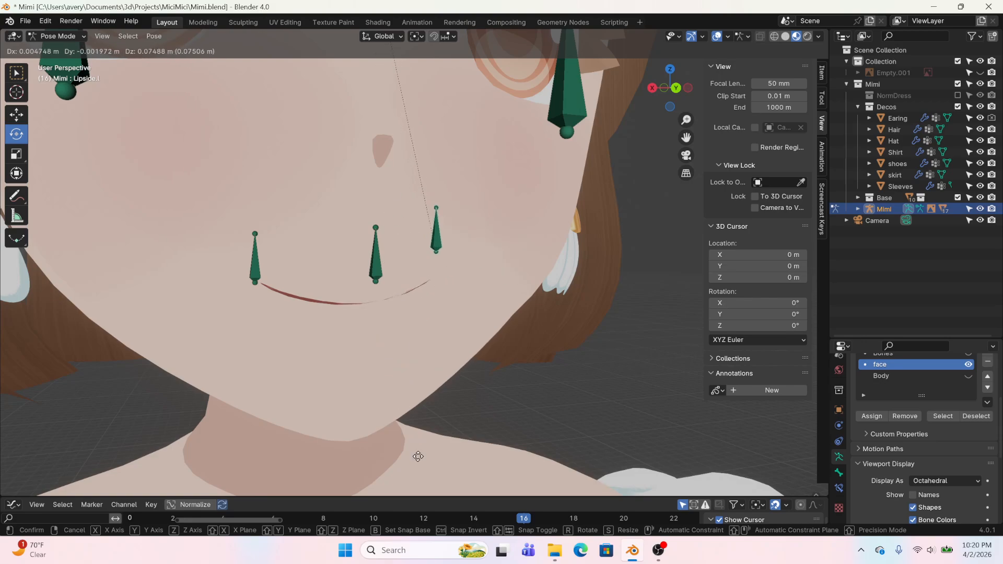
click(385, 451)
Move the ooo bone outward about 1.3 m along X to combine the rounded mouth with the lowered lip corner
scroll(476, 275, down, 8)
middle_drag(501, 241, 572, 231)
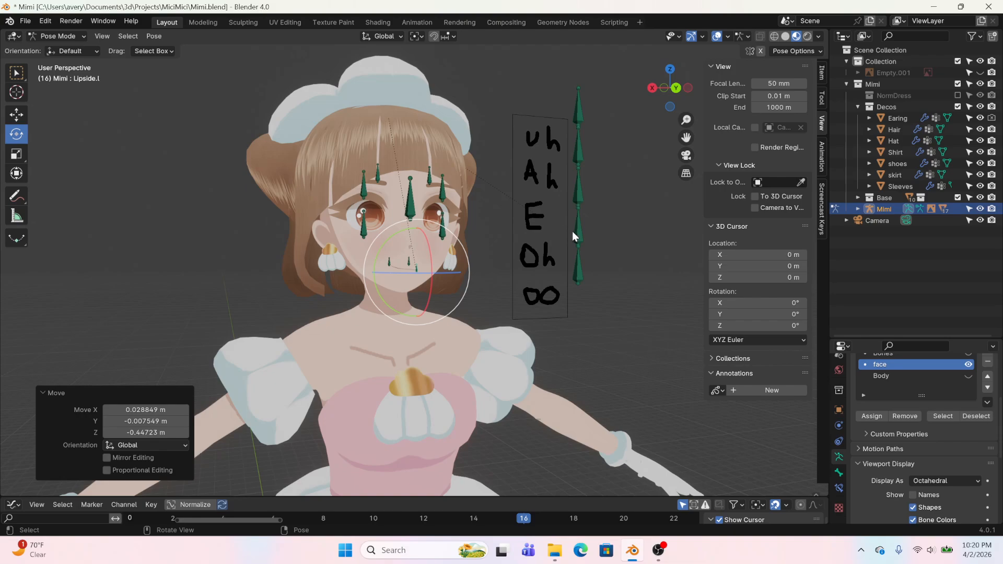
click(579, 253)
key(g)
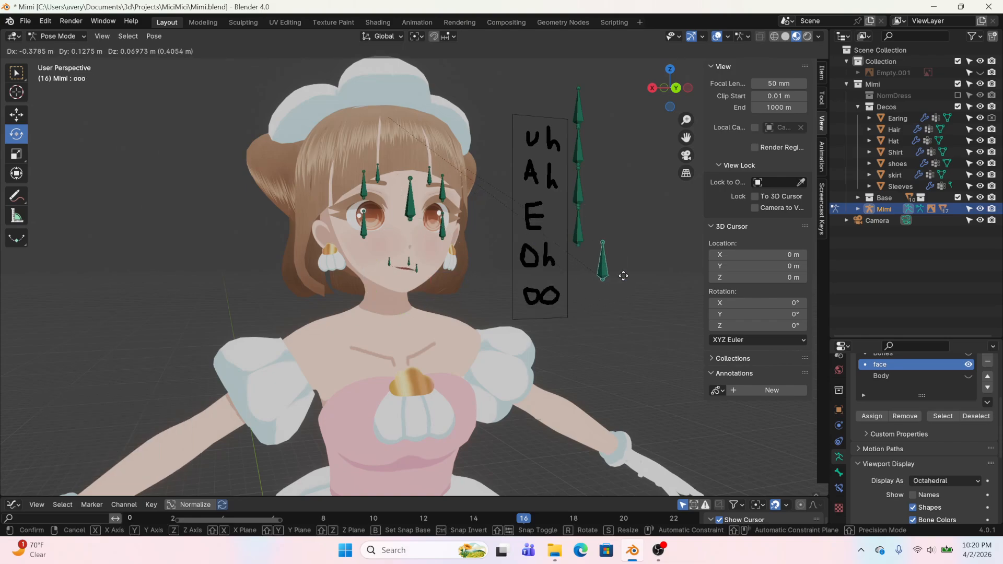
click(653, 266)
Move the E bone and the ah bone outward to blend their mouth shapes with the ooo shape
middle_drag(653, 267, 550, 159)
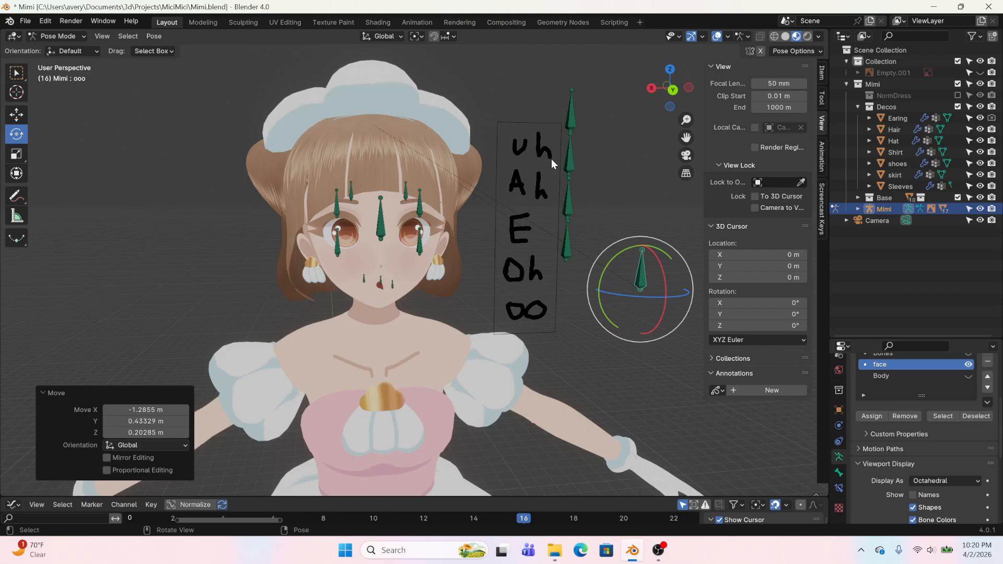
click(562, 190)
key(g)
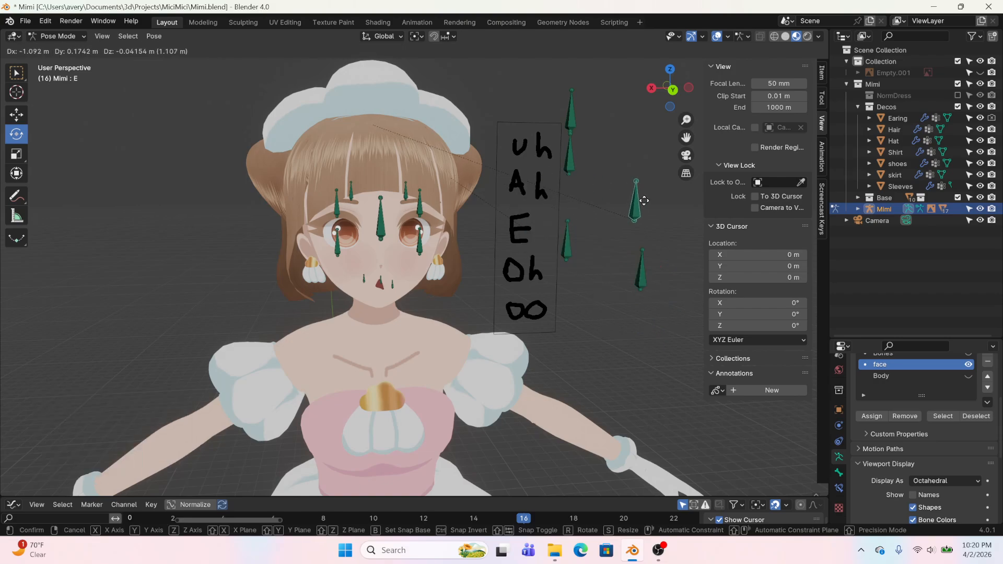
click(680, 197)
click(559, 164)
key(g)
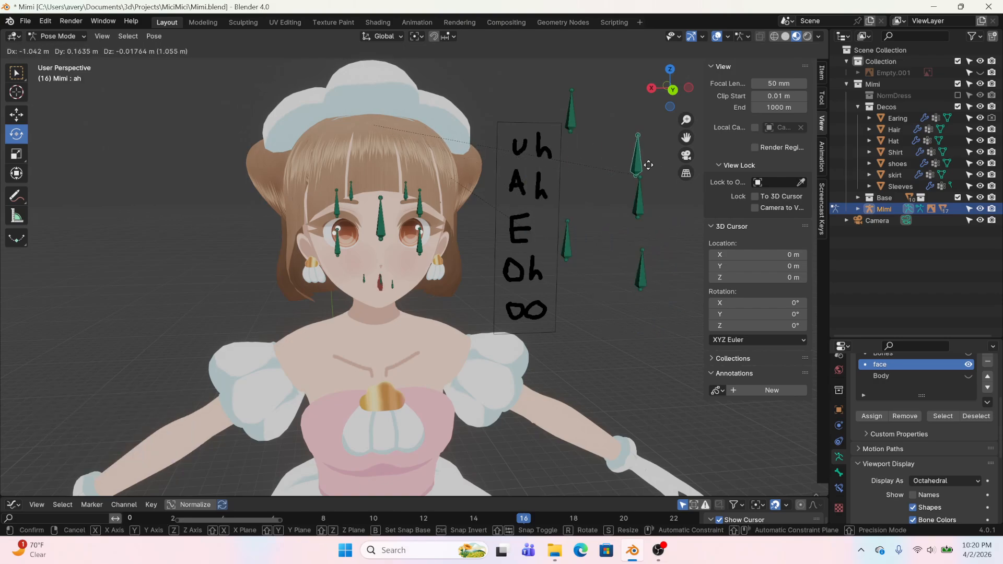
click(617, 170)
Select all face bones and clear their location to reset the blended mouth shapes
scroll(404, 313, up, 2)
mouse_move(403, 314)
middle_down()
mouse_move(450, 315)
mouse_move(390, 308)
middle_up()
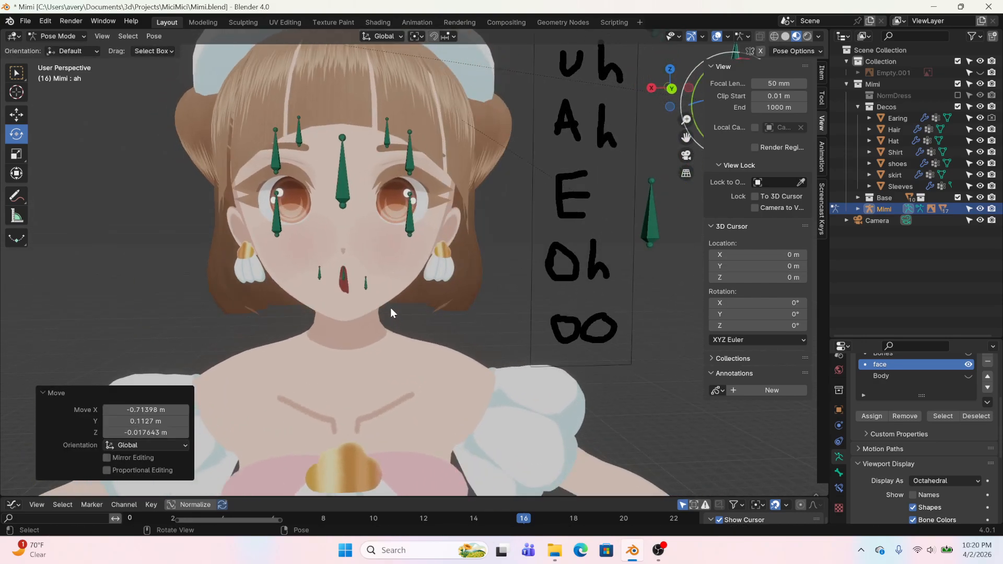
key(a)
key(alt+g)
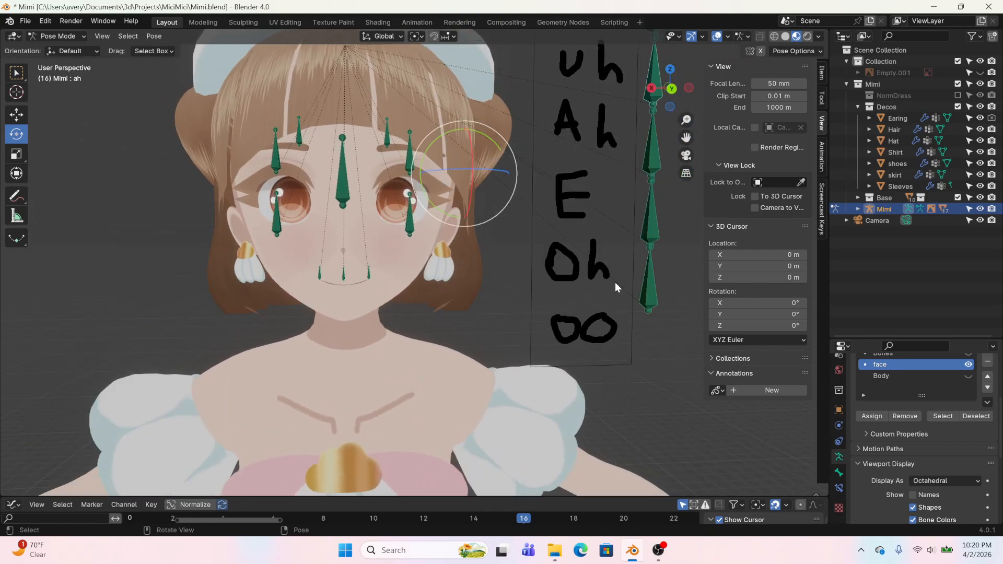
Move the E bone about 3.7 m along X to test the wide E mouth shape on its own
click(651, 160)
key(g)
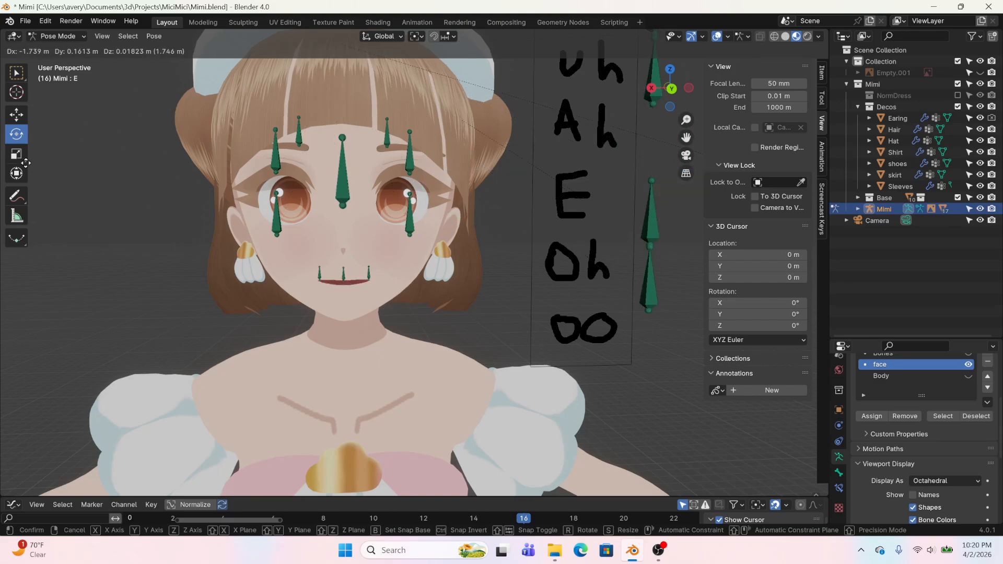
click(221, 145)
scroll(629, 217, down, 2)
scroll(628, 216, up, 2)
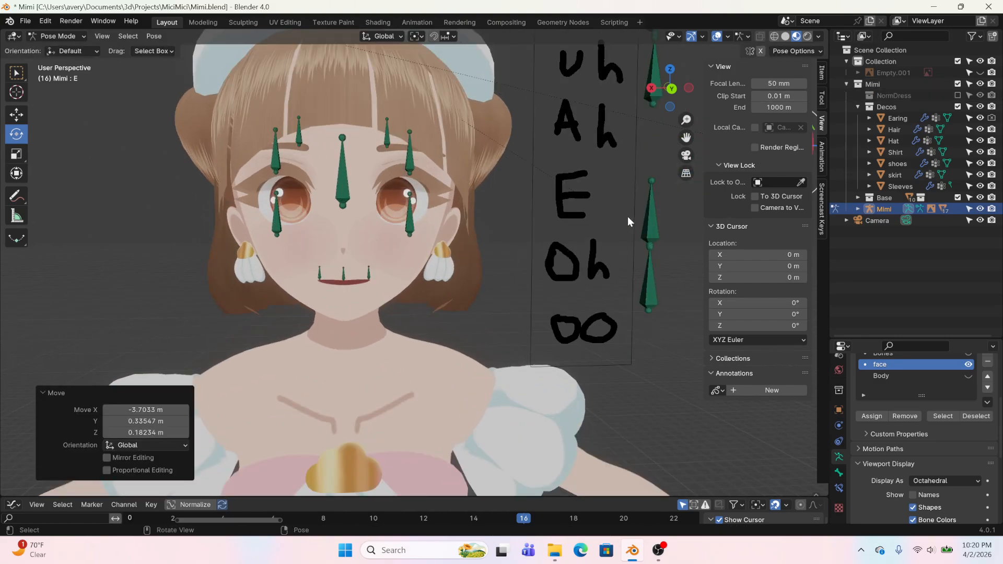
scroll(628, 216, down, 3)
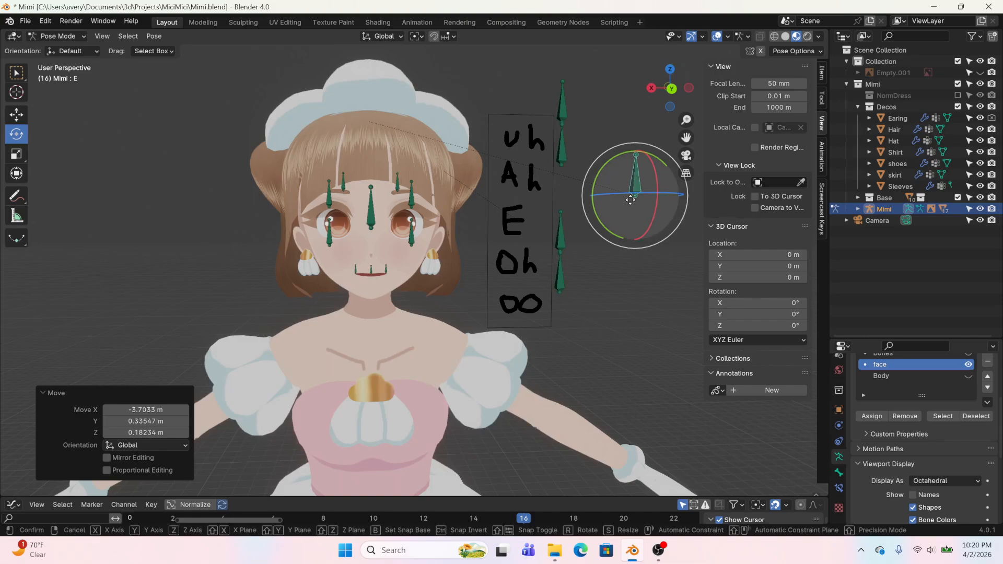
Try another move of the E bone, and undo the E bone's moves
key(g)
click(572, 198)
key(ctrl+z)
key(ctrl+z)
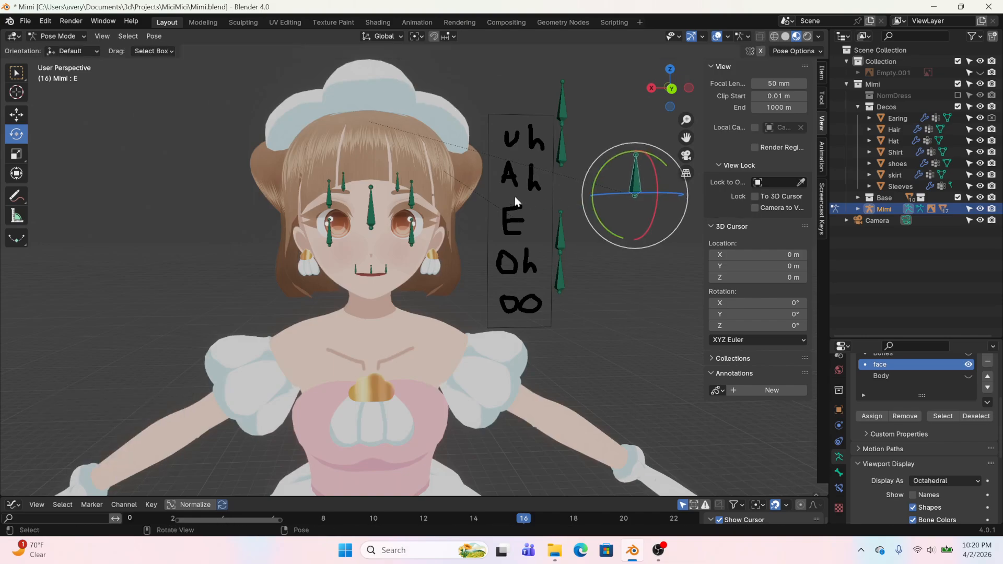
Move the ah bone about 1.9 m outward along X to open the mouth
middle_drag(604, 163, 592, 167)
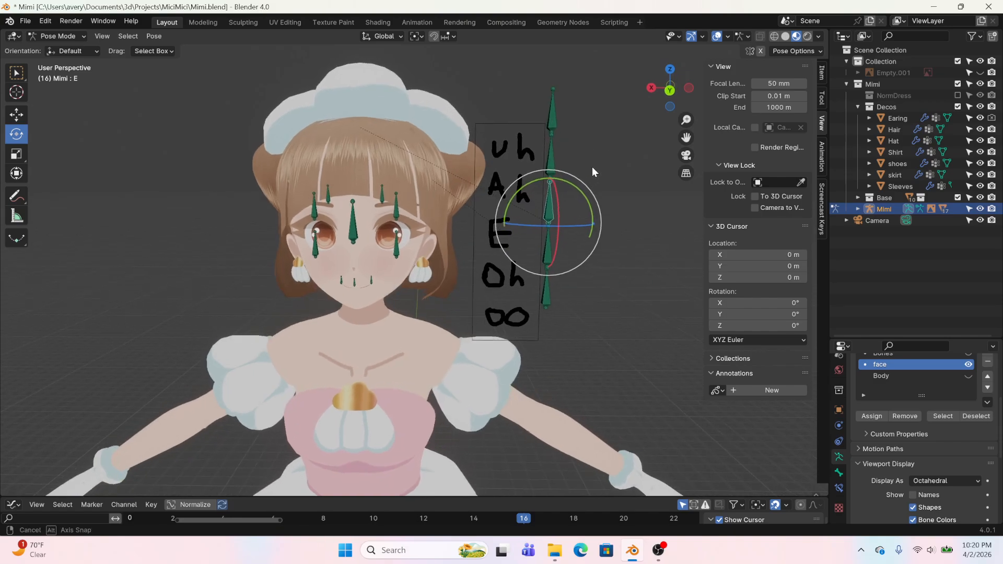
click(557, 152)
key(g)
click(620, 166)
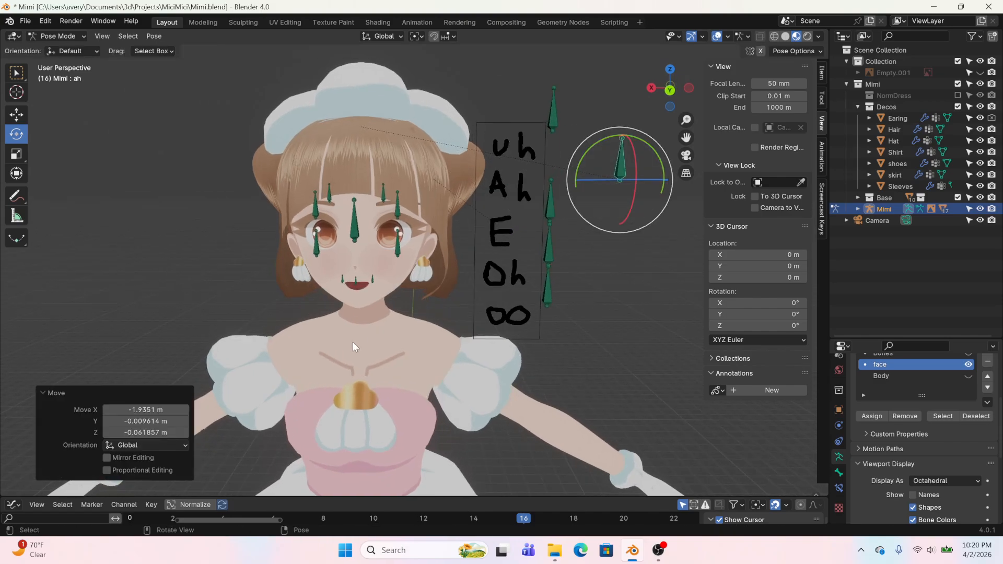
Move the Lipside.r and Lipside.l bones to test reshaping both corners of the open mouth
scroll(353, 341, up, 6)
click(296, 312)
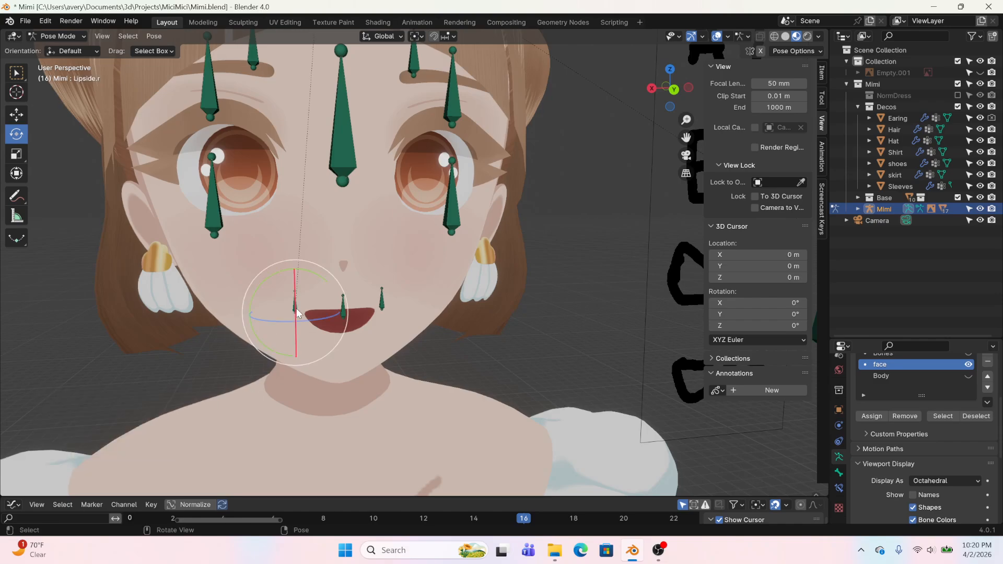
key(g)
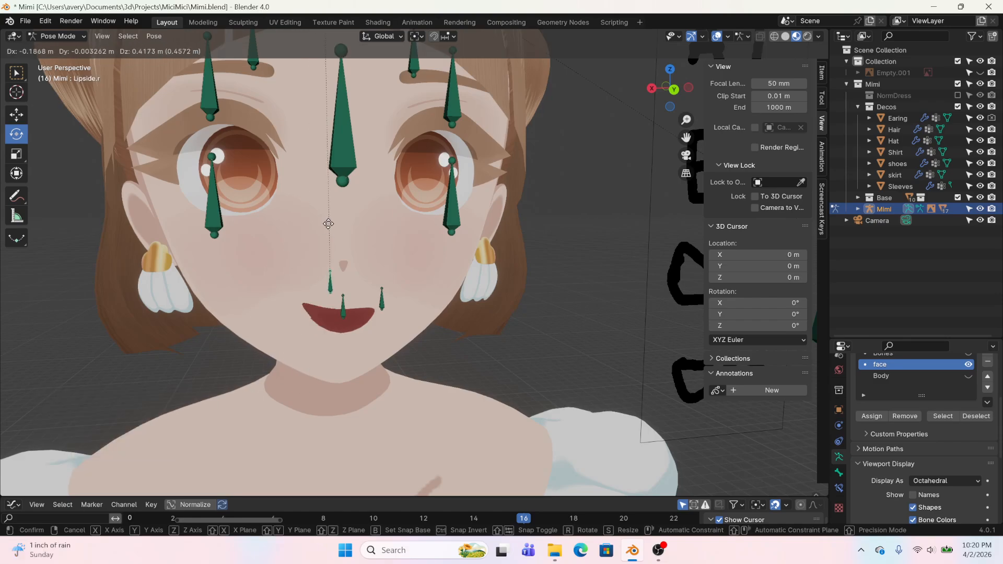
click(389, 304)
click(387, 302)
key(g)
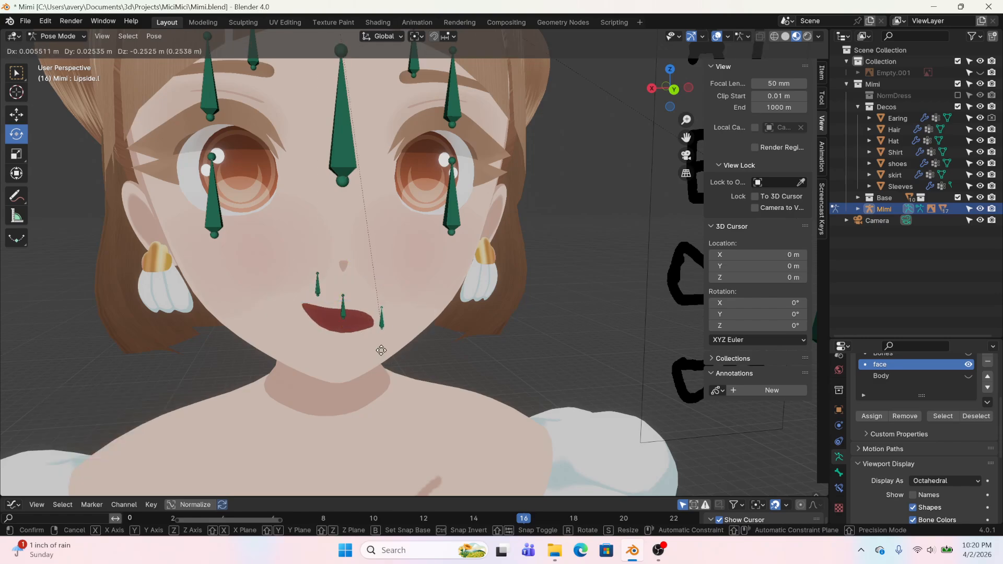
click(371, 306)
Clear the location of every face bone to bring the open mouth back to rest
key(a)
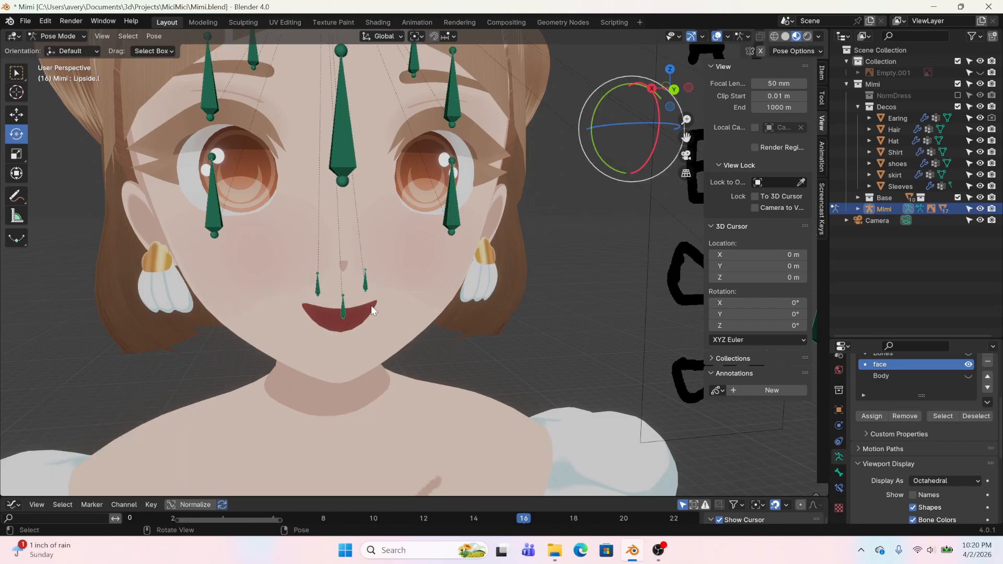
key(alt+g)
scroll(438, 318, down, 6)
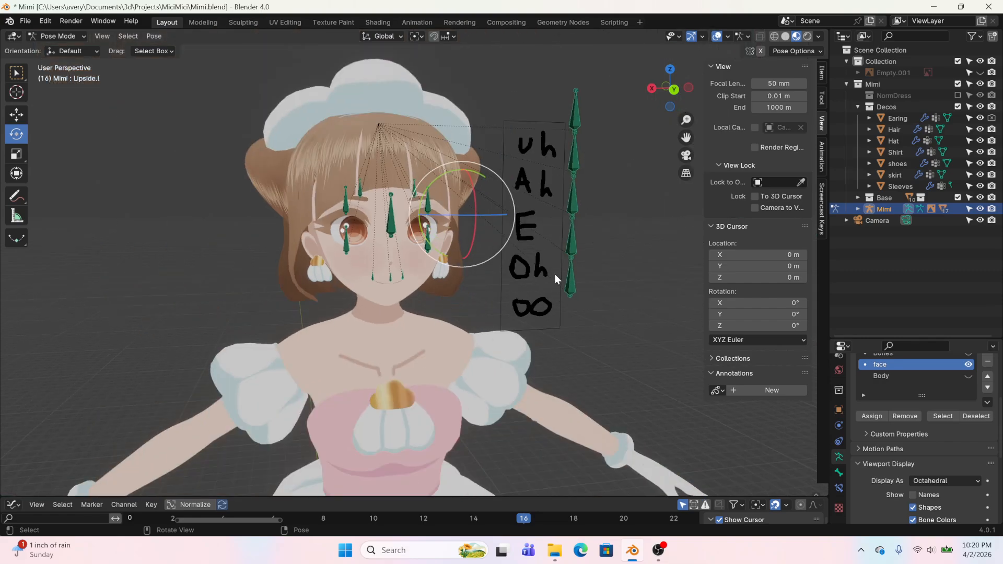
Move the ooo bone outward and back to test the mouth shape it drives
click(568, 281)
middle_drag(569, 280, 546, 283)
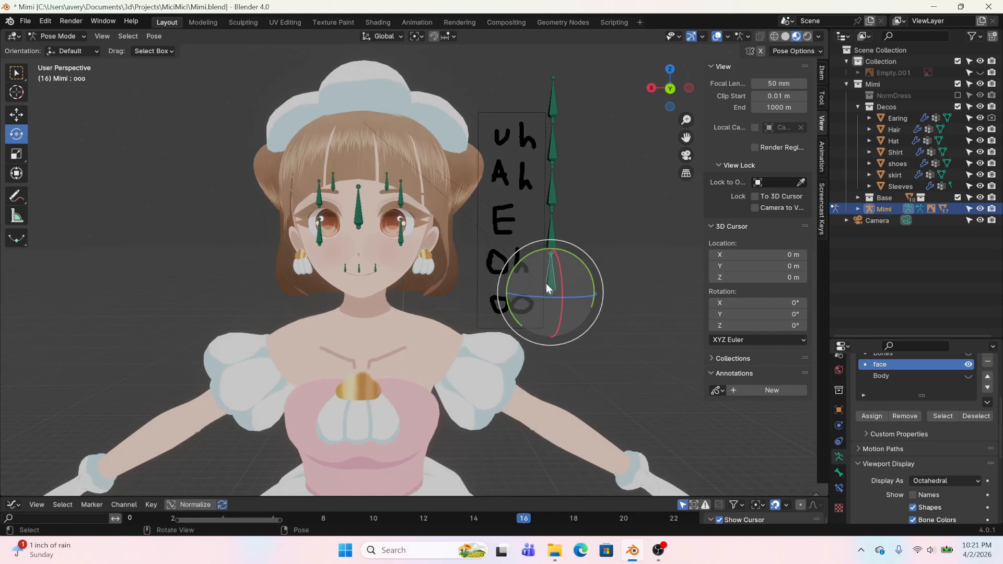
key(g)
click(687, 294)
key(g)
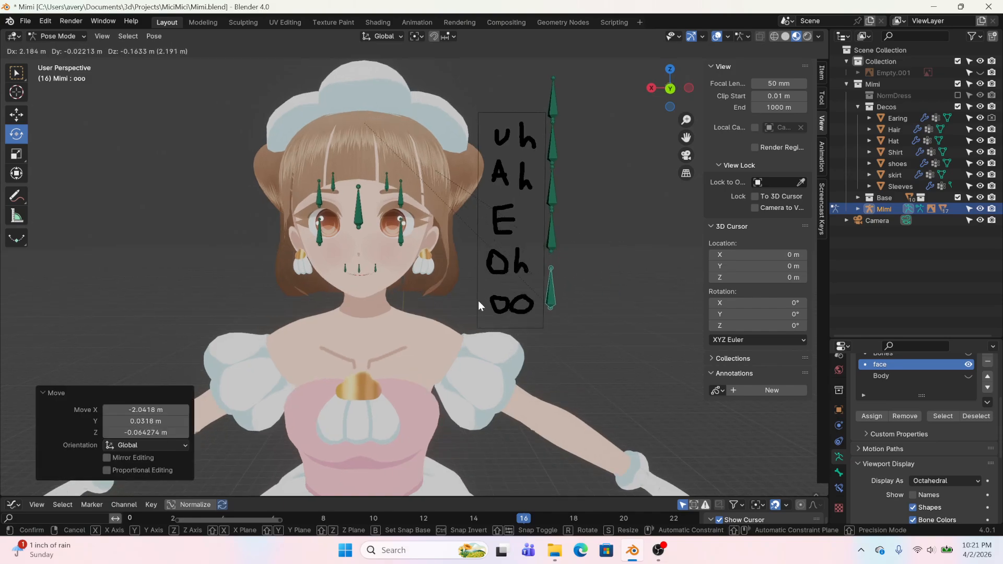
click(478, 302)
key(g)
click(533, 251)
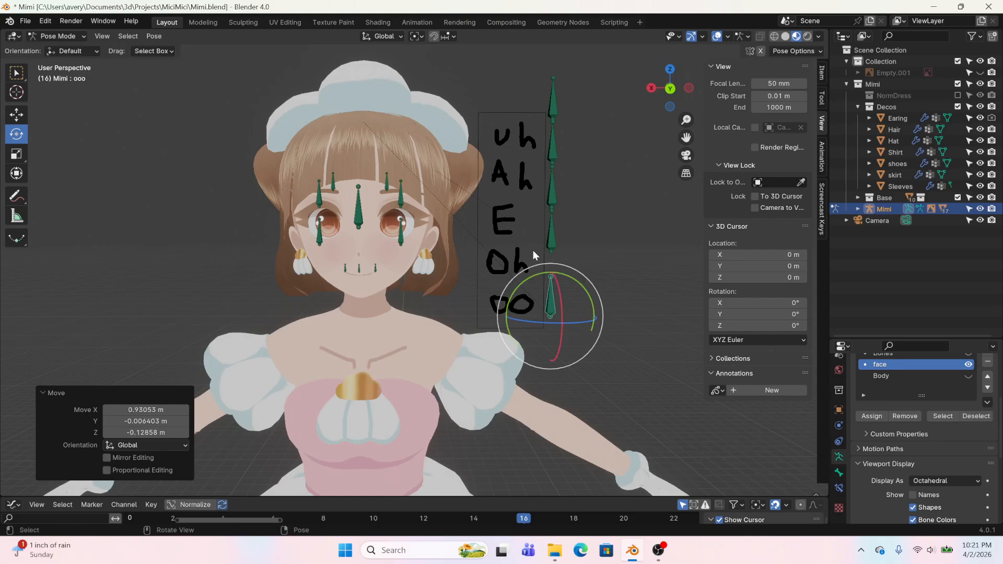
Move the oh, E and ah bones in turn to test their vowel mouth shapes
click(532, 250)
key(g)
click(549, 187)
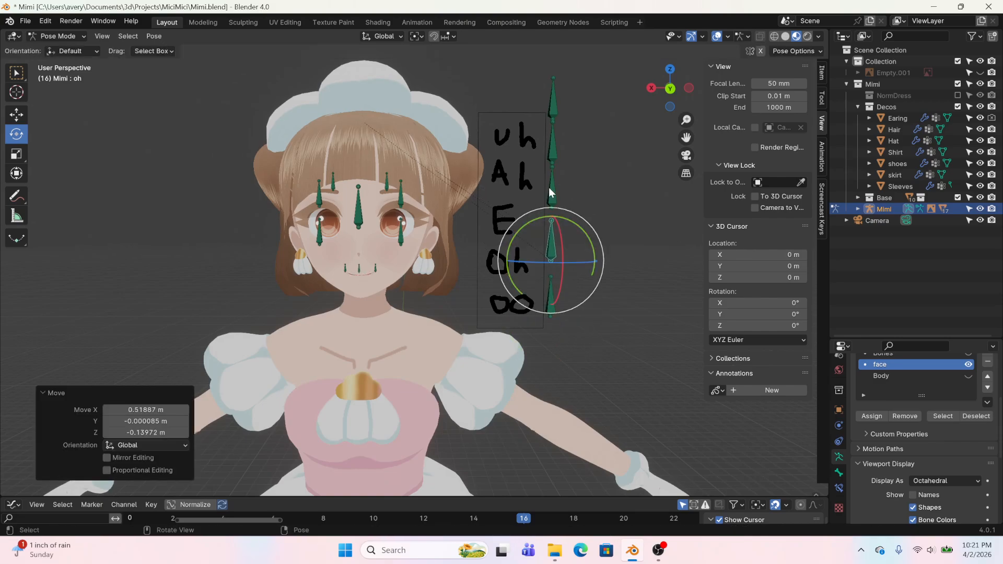
click(549, 187)
key(g)
click(543, 206)
click(552, 154)
key(g)
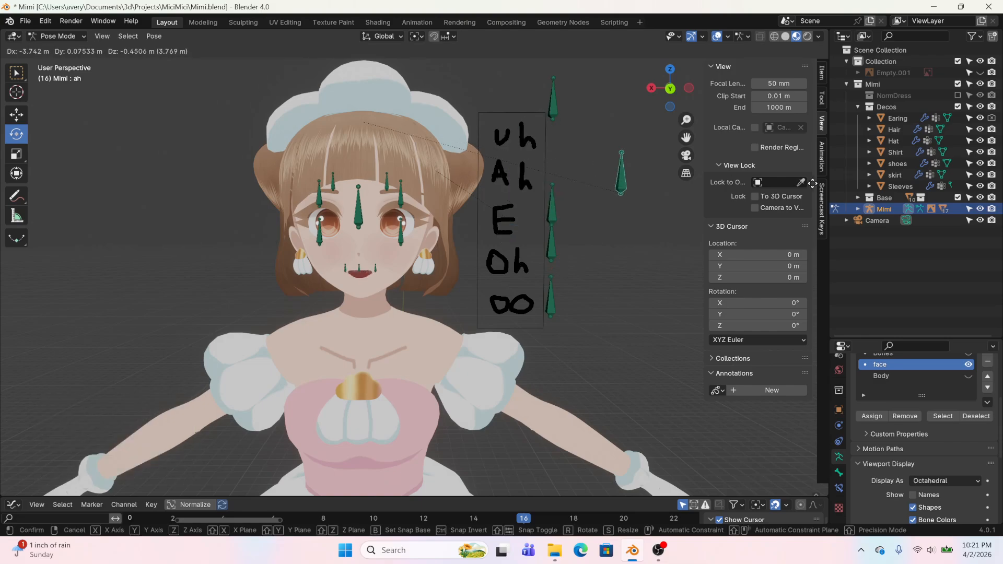
click(552, 156)
Move the uh bone about 4.8 m outward along negative X to open the mouth slightly
click(554, 103)
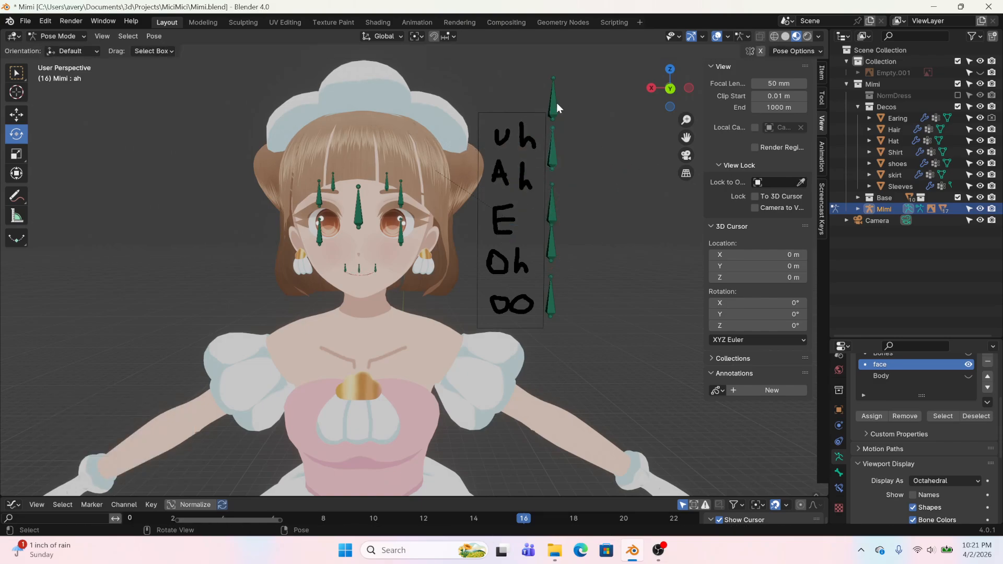
key(g)
click(60, 137)
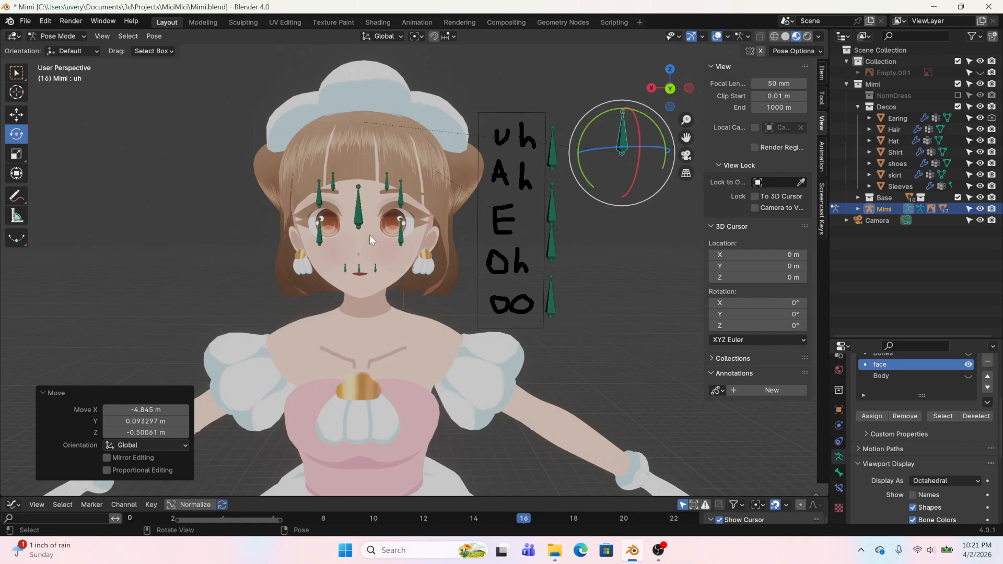
Lower the Blink.l bone to close that eye, and move the EyeDirection bone about 0.33 m along X and 0.14 m down
scroll(367, 246, up, 5)
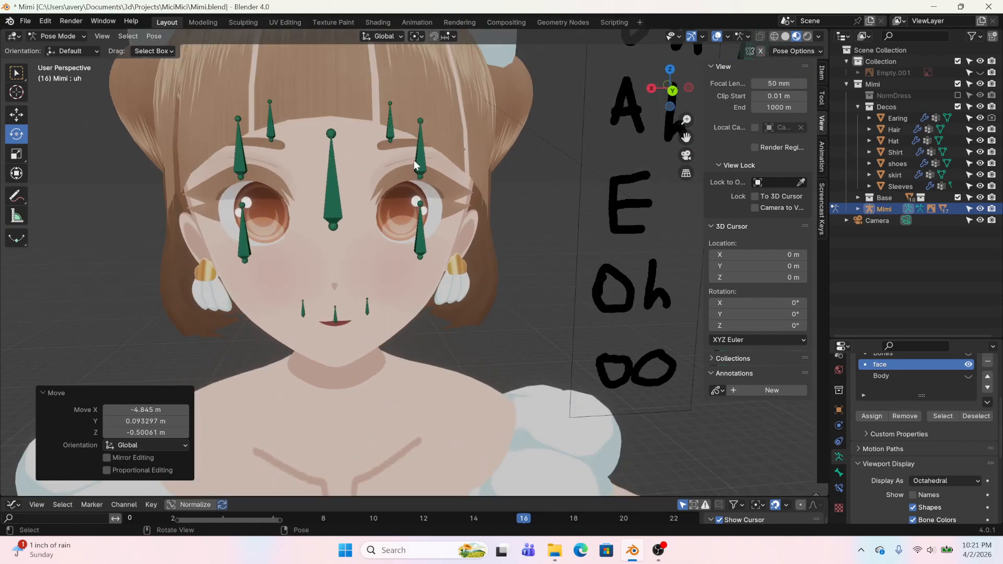
click(415, 161)
key(g)
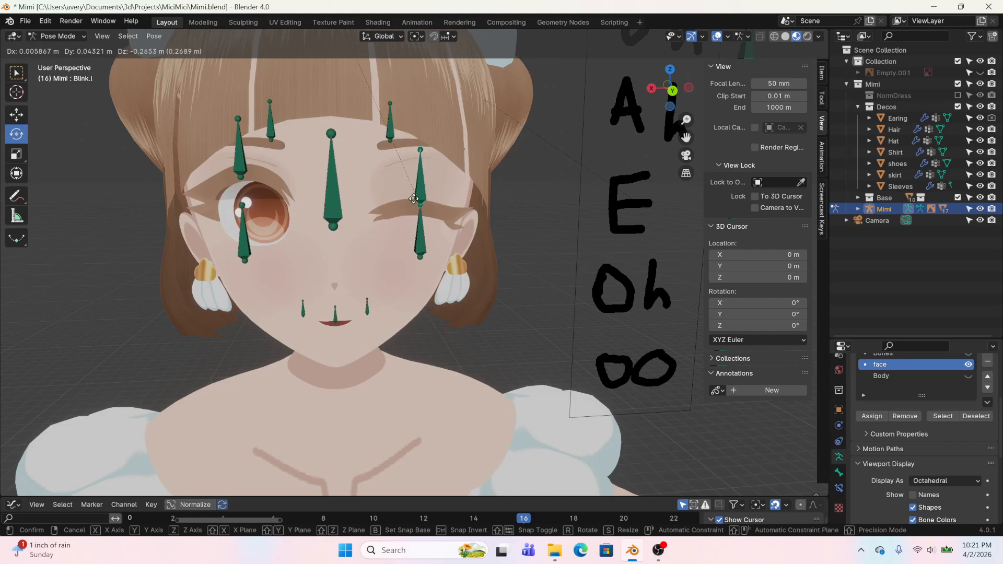
click(413, 199)
click(331, 177)
key(g)
click(276, 219)
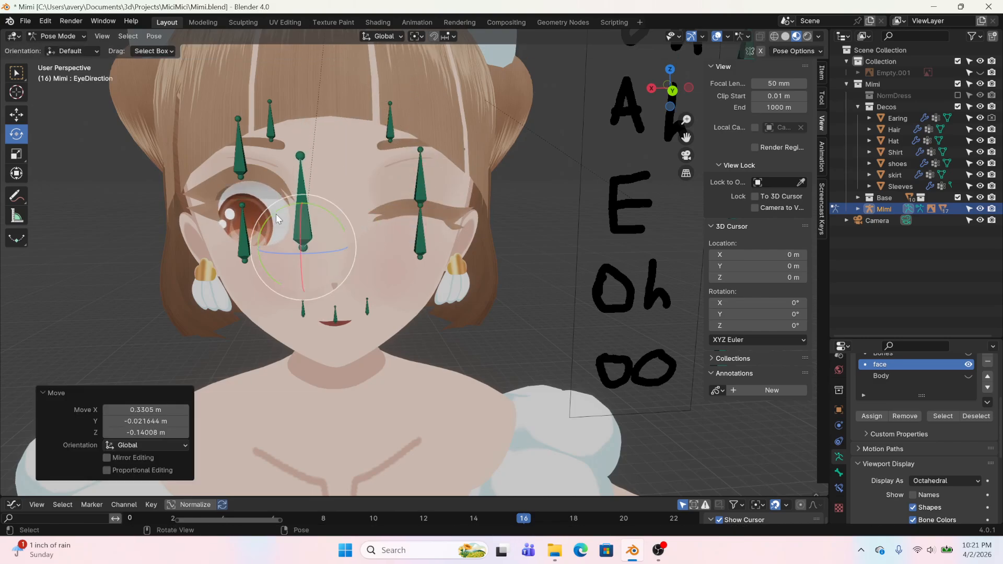
Raise the Brow.r bone about 0.13 m and the Cheek.r bone about 0.48 m to test the brow and lower lid
click(270, 125)
key(g)
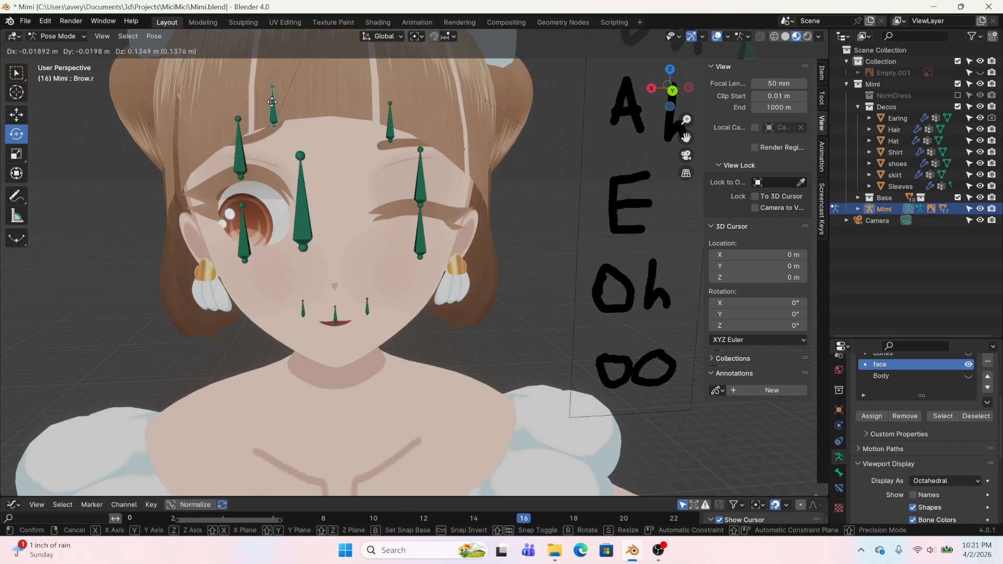
click(276, 193)
click(258, 246)
key(g)
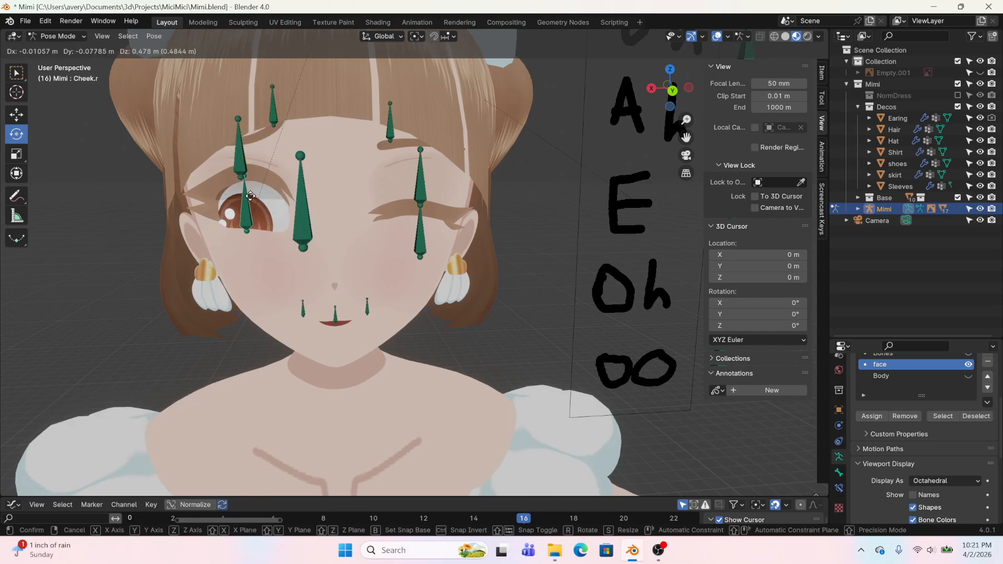
click(350, 266)
middle_drag(350, 266, 348, 322)
scroll(366, 327, down, 7)
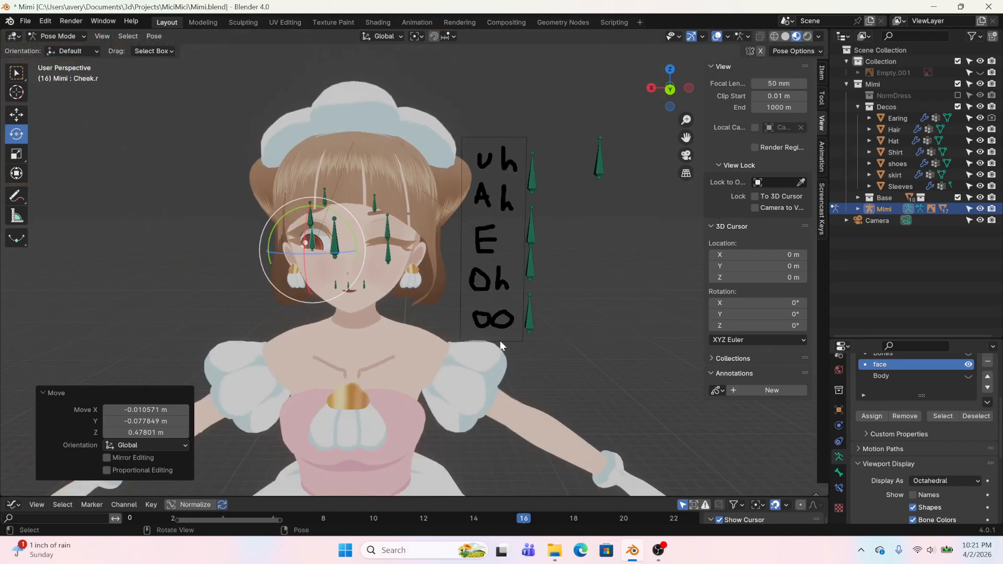
Reset all face and vowel bones to their rest locations
key(ctrl+z)
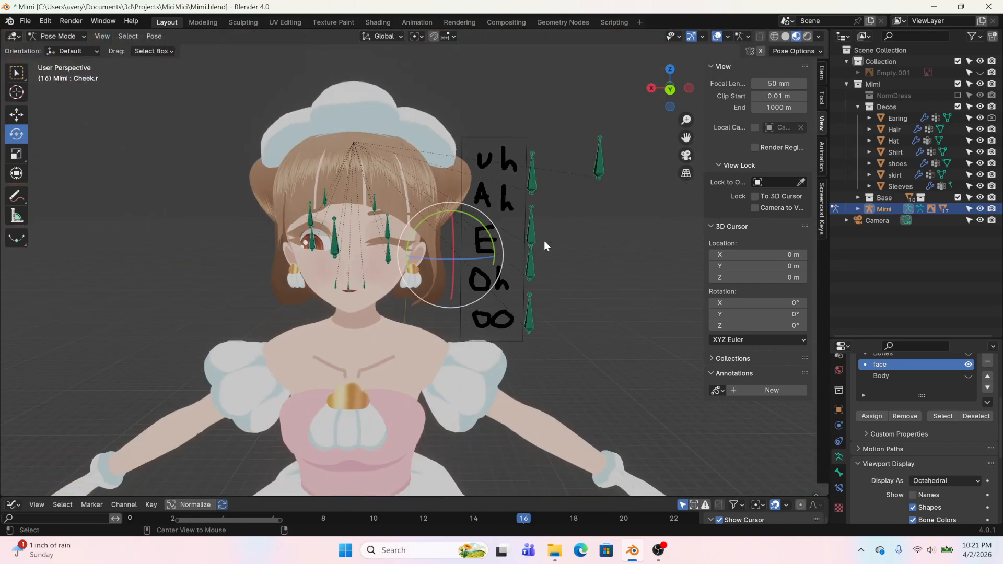
key(ctrl+z)
key(ctrl+z)
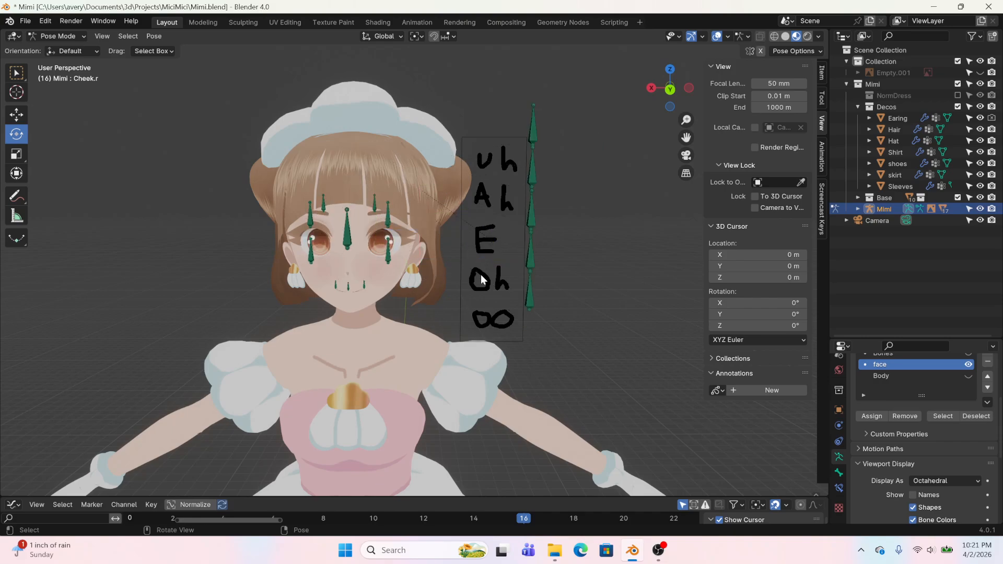
Select the ooo bone, and box-select the control bones around the eyes, brows and mouth
click(523, 296)
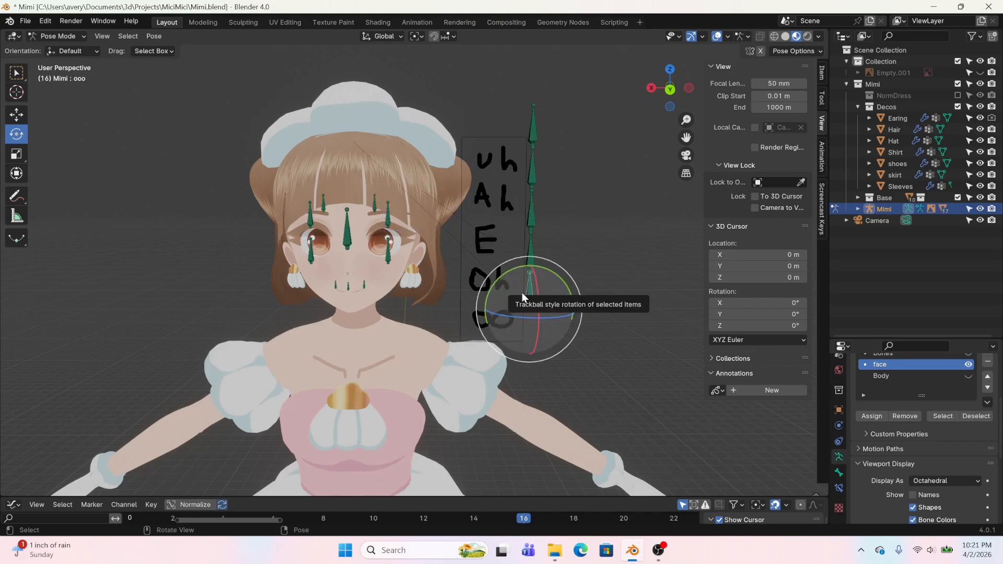
drag(244, 142, 388, 294)
middle_drag(388, 293, 334, 332)
drag(260, 126, 356, 251)
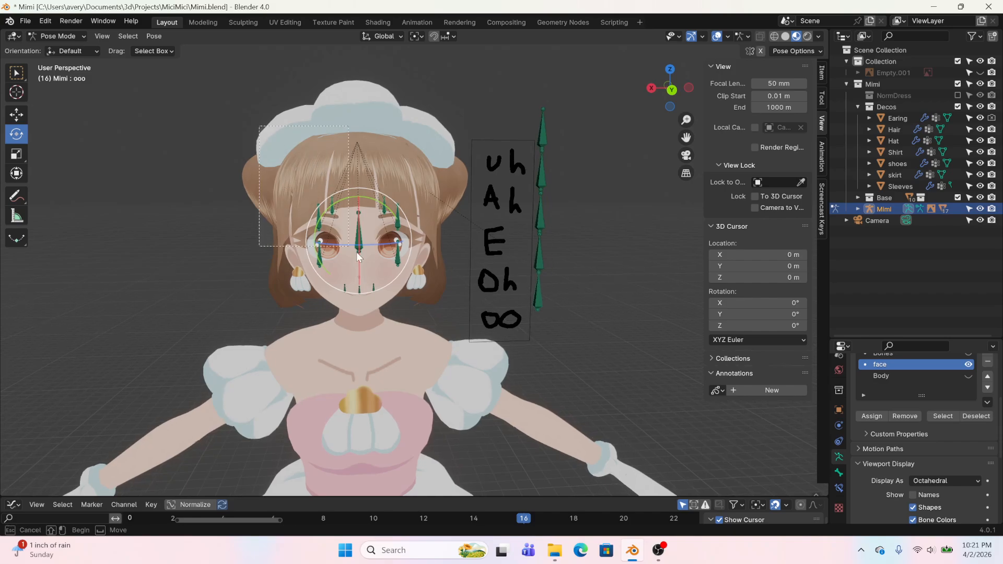
drag(427, 273, 426, 274)
Move the Cheek.l bone as a lower-lid test, and lower the Blink.l bone to partly close that eye
scroll(397, 266, up, 4)
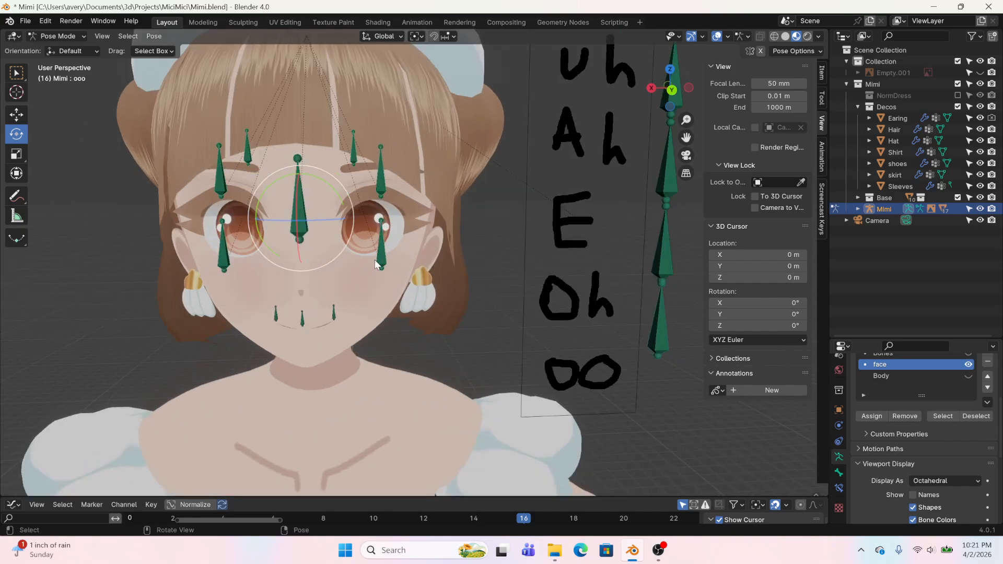
click(382, 261)
key(g)
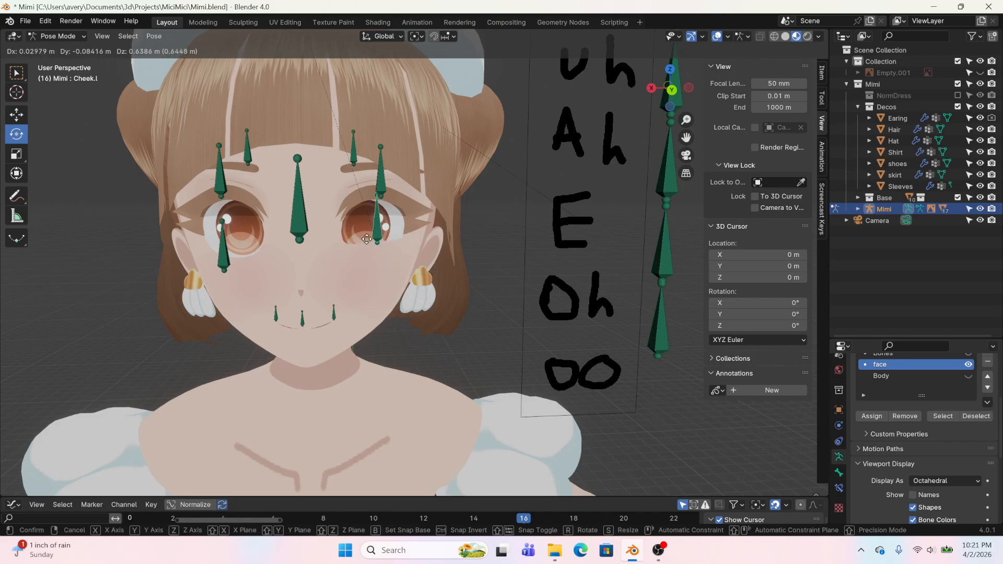
click(363, 279)
click(380, 190)
key(g)
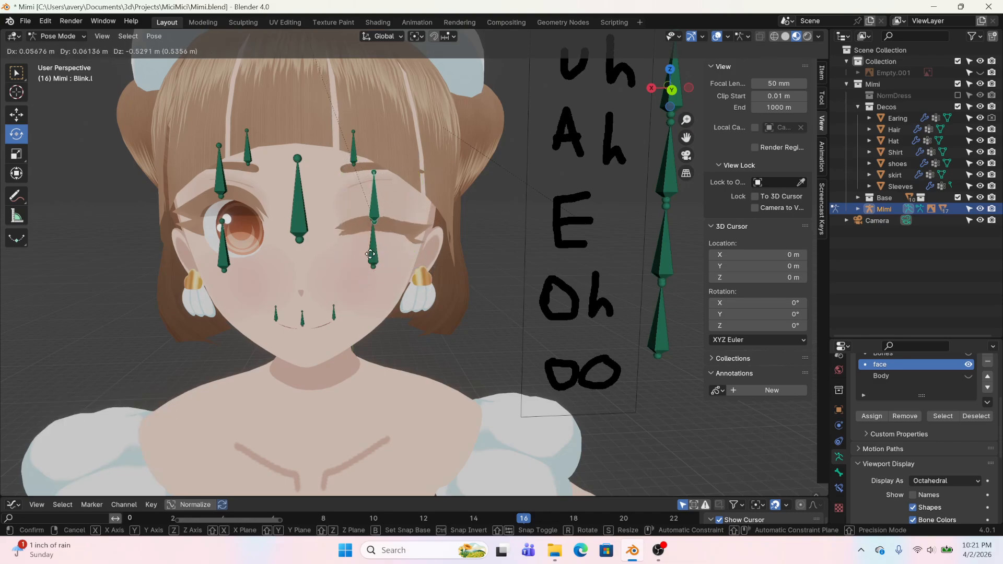
click(374, 245)
Move the Brow.l bone about 0.22 m along X and 0.12 m up, and shift the EyeDirection bone sideways along X
click(353, 149)
key(g)
click(320, 97)
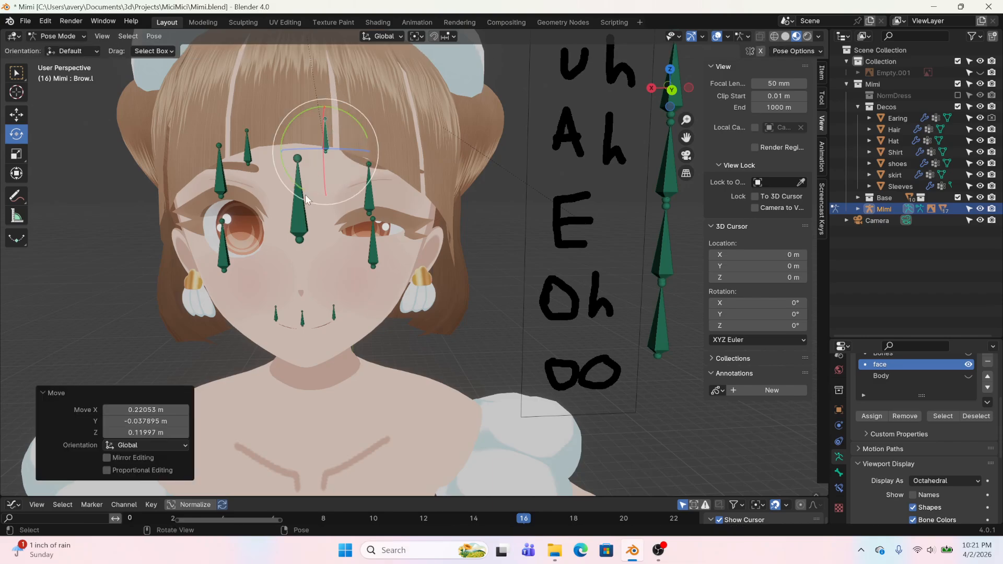
click(298, 204)
key(g)
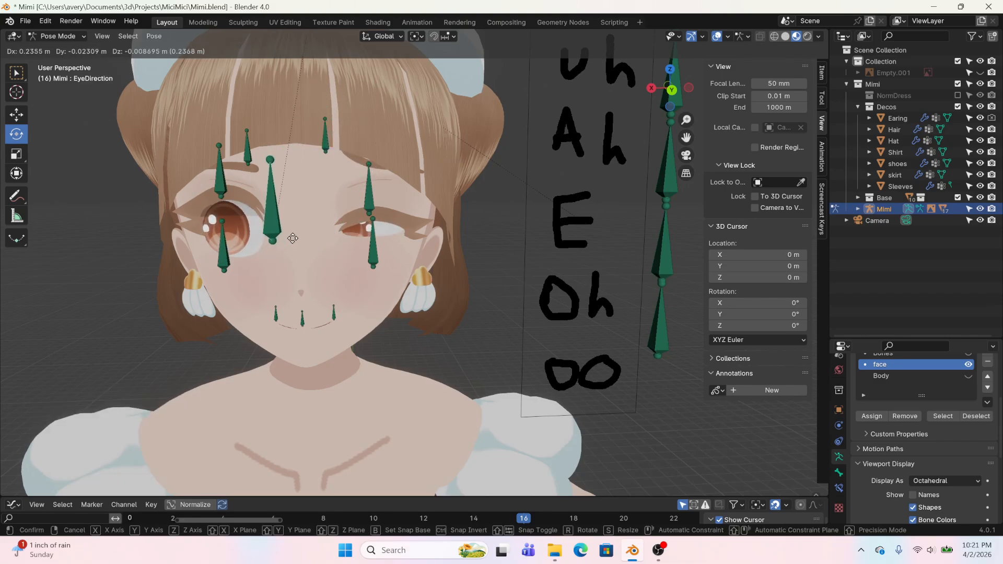
click(258, 238)
Box-select the face control bones and the column of vowel bones beside the head
scroll(366, 250, down, 4)
drag(229, 353, 571, 284)
drag(511, 86, 588, 341)
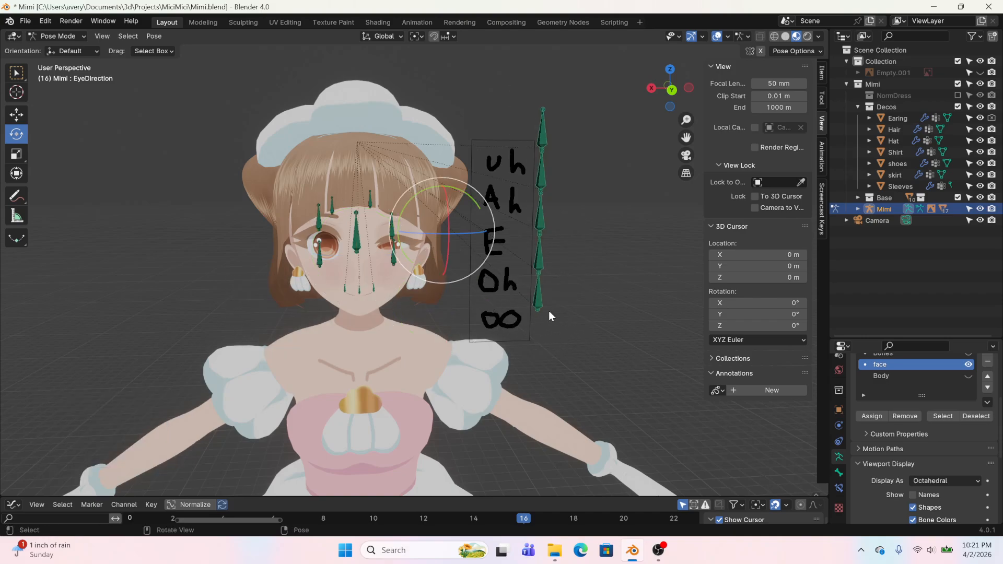
Open the recent file facetut.blend without saving the changes to Mimi.blend
click(25, 21)
mouse_move(40, 59)
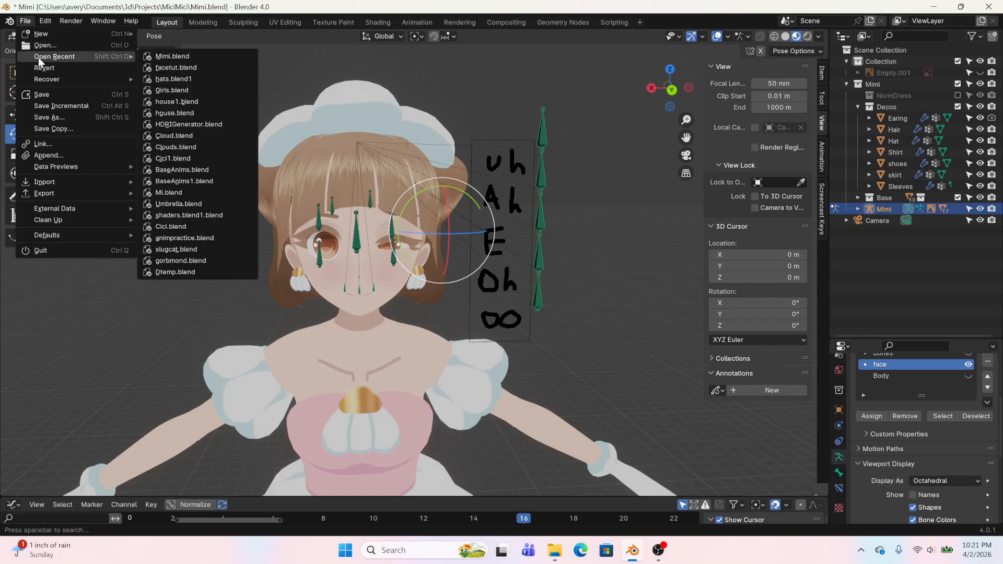
click(191, 66)
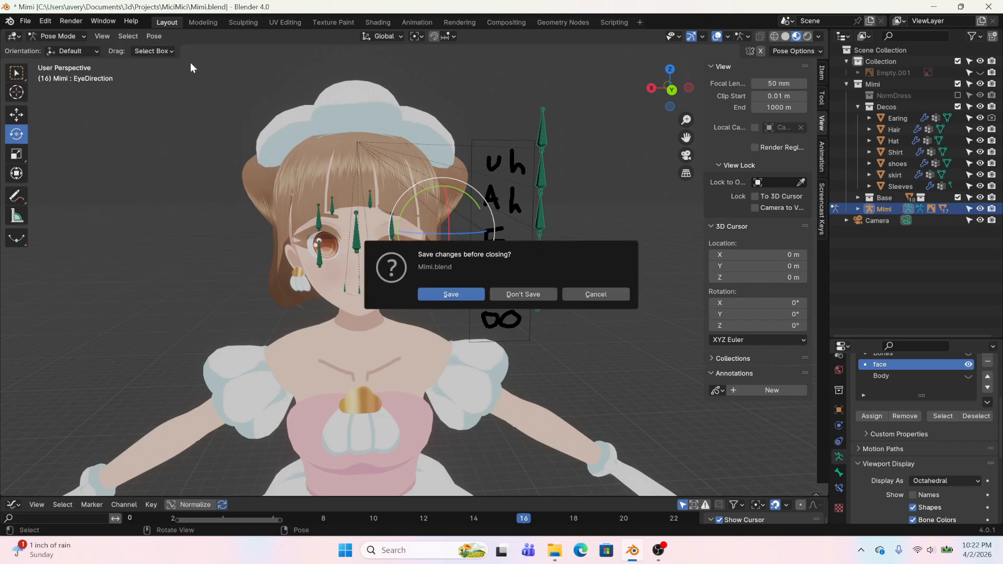
click(541, 297)
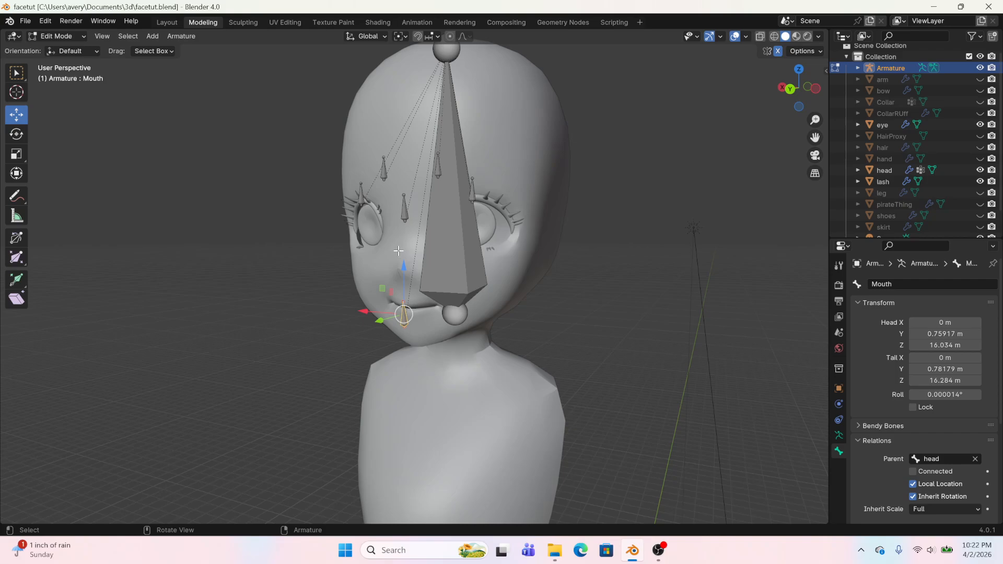
Examine the head and Mouth bones of the armature in the back orthographic view
middle_drag(398, 251, 439, 262)
click(801, 90)
scroll(516, 313, up, 2)
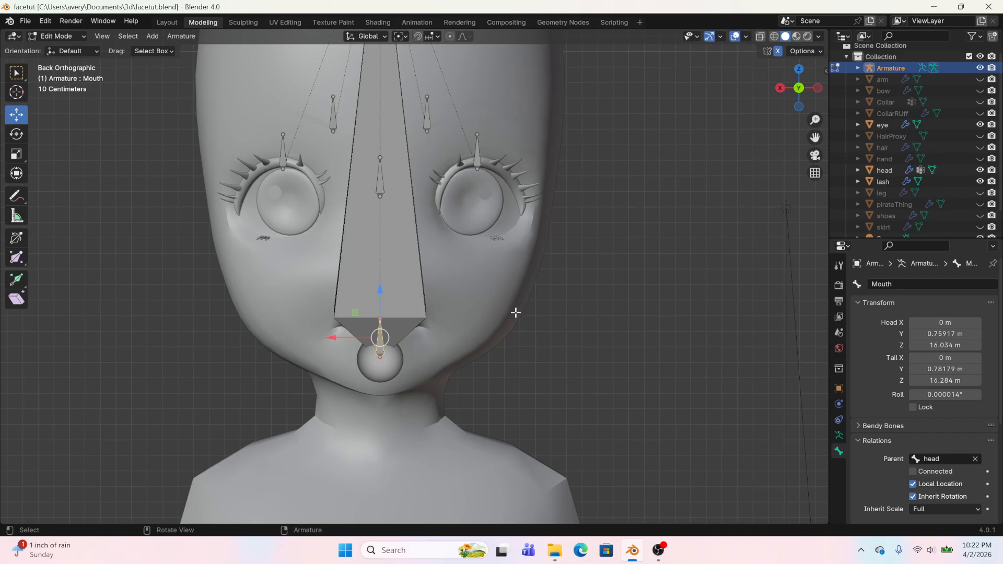
scroll(516, 313, up, 1)
click(400, 296)
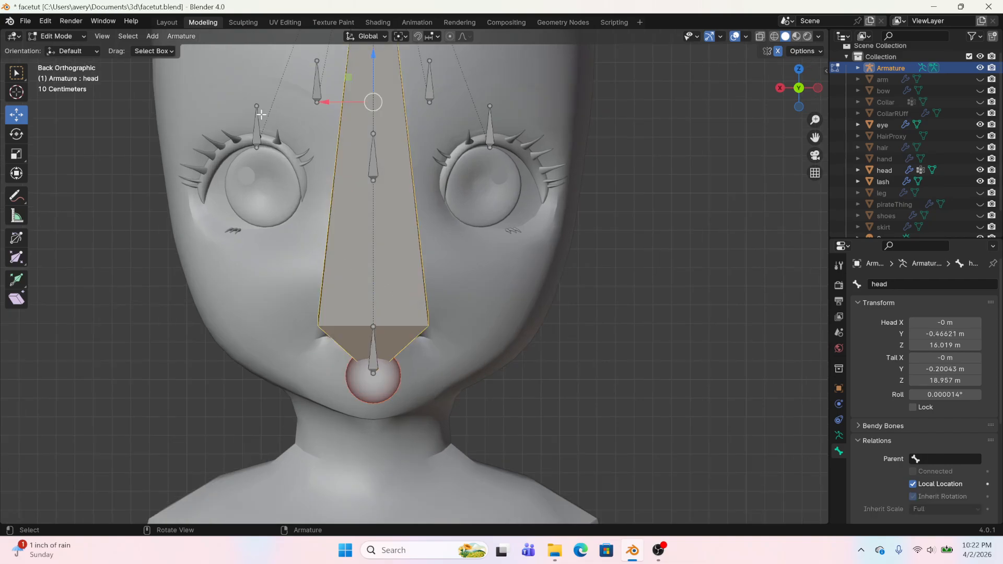
click(167, 22)
click(203, 22)
click(377, 361)
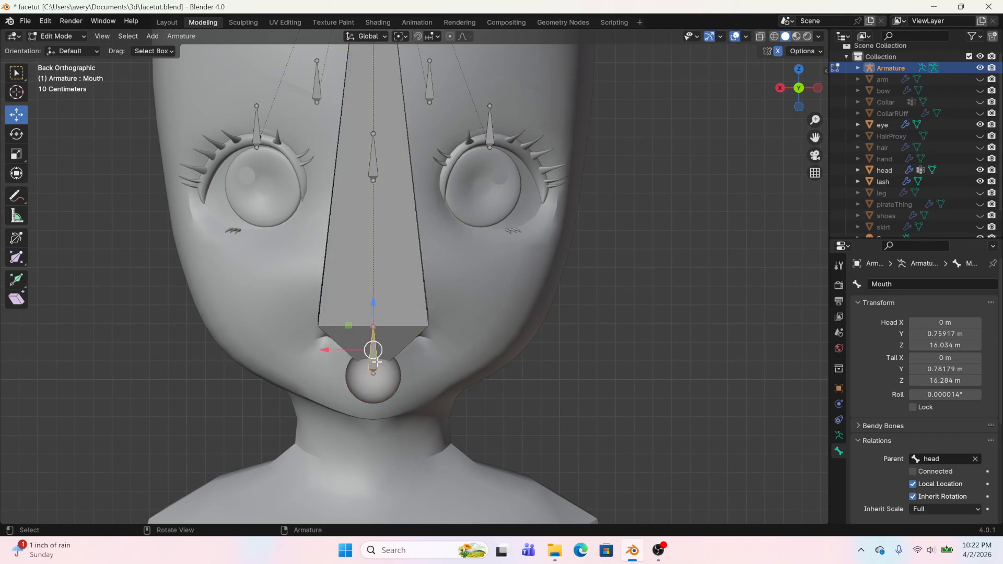
Select the head mesh in Object Mode and add four new shape keys to it
click(167, 22)
click(463, 331)
click(914, 415)
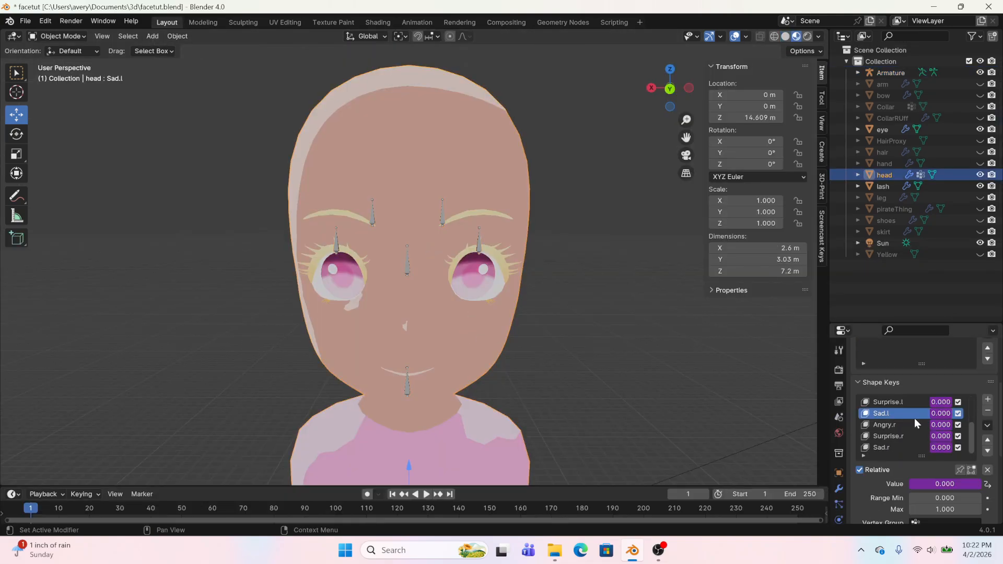
middle_drag(301, 344, 576, 370)
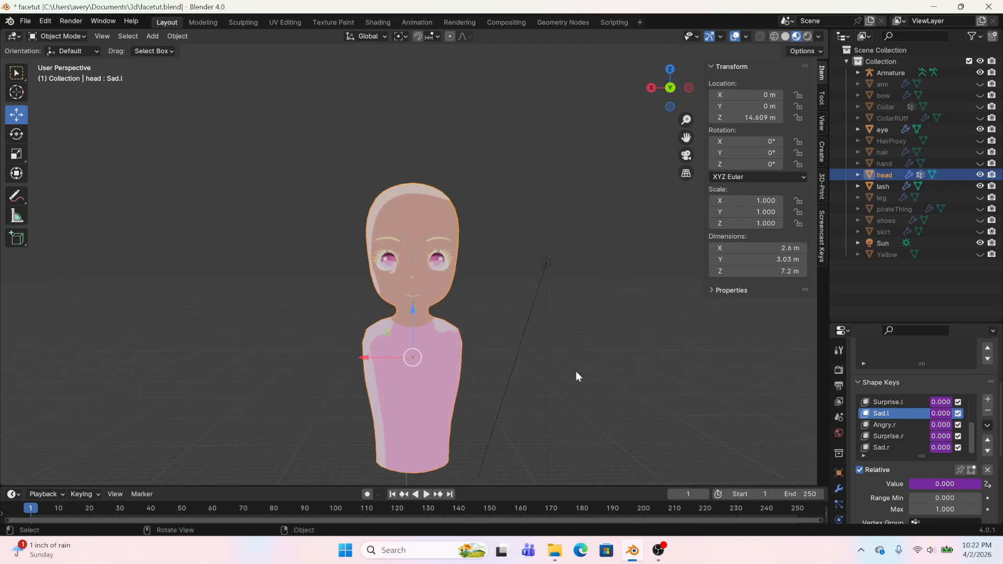
click(987, 400)
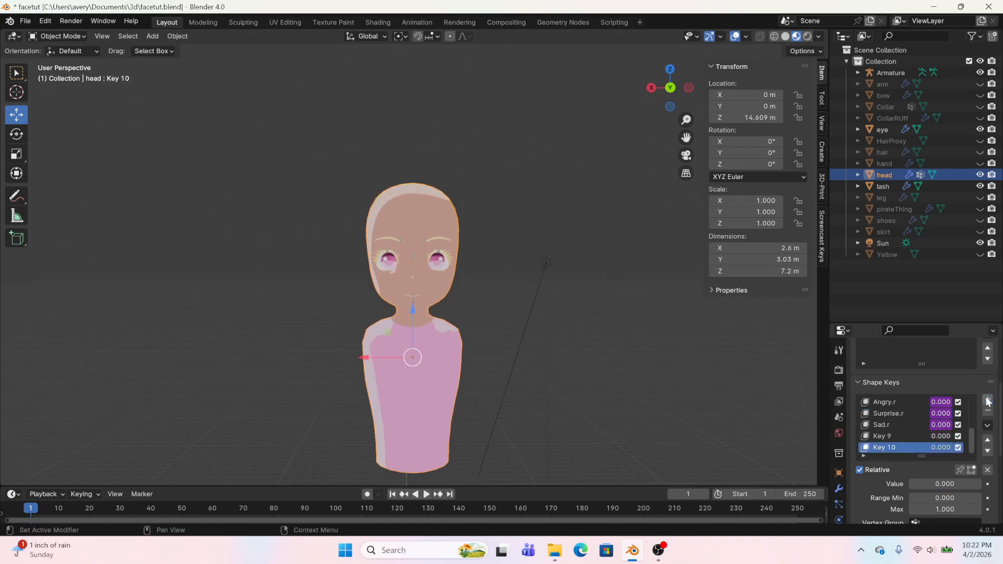
Rename the four new shape keys Ah, Ee, Oh and Ooooooo
double_click(903, 413)
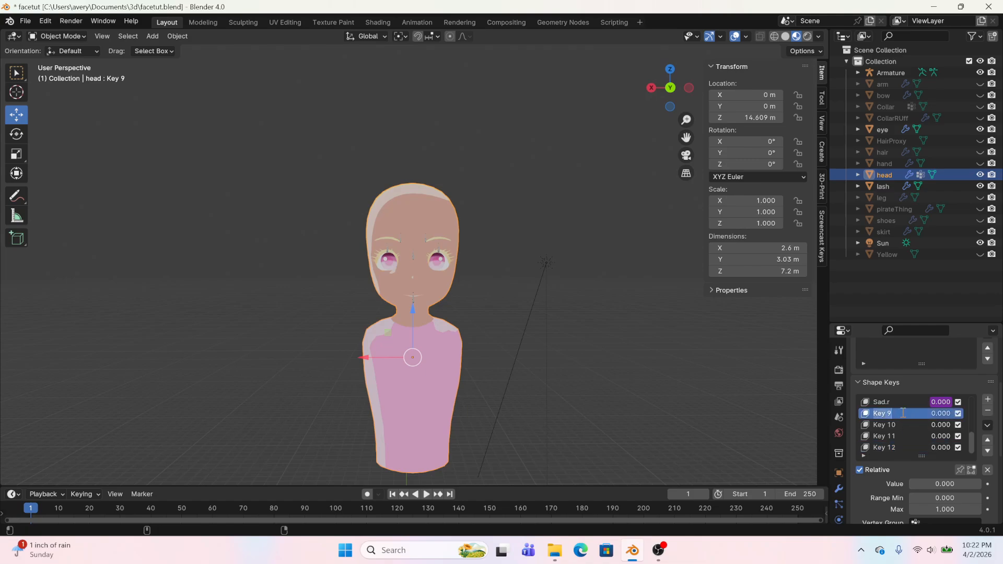
click(894, 425)
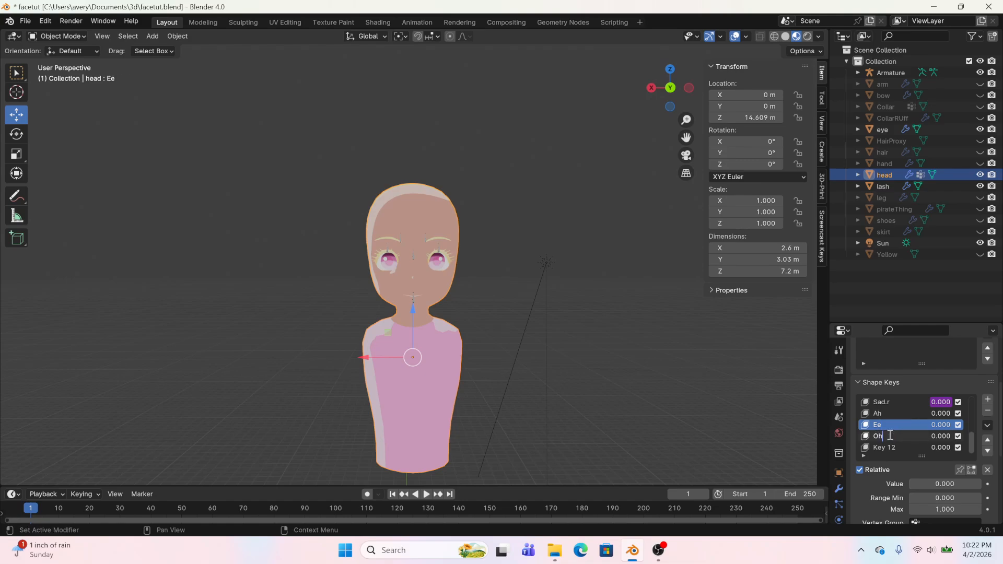
text(Ooooooo)
middle_drag(477, 206, 447, 218)
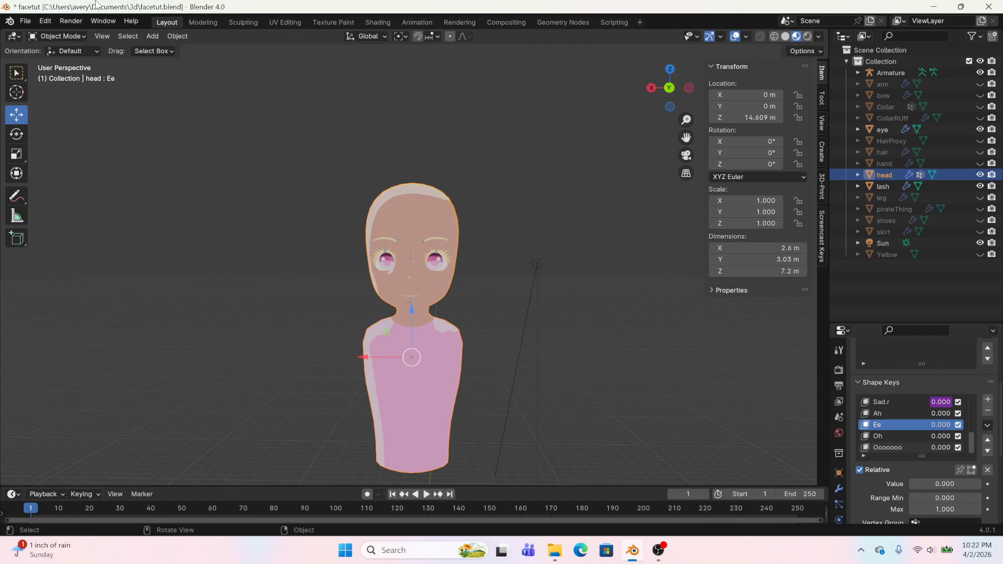
Enable X mirroring and proportional editing on the head mesh's Ee shape key, and try raising the middle of the upper lip
click(201, 23)
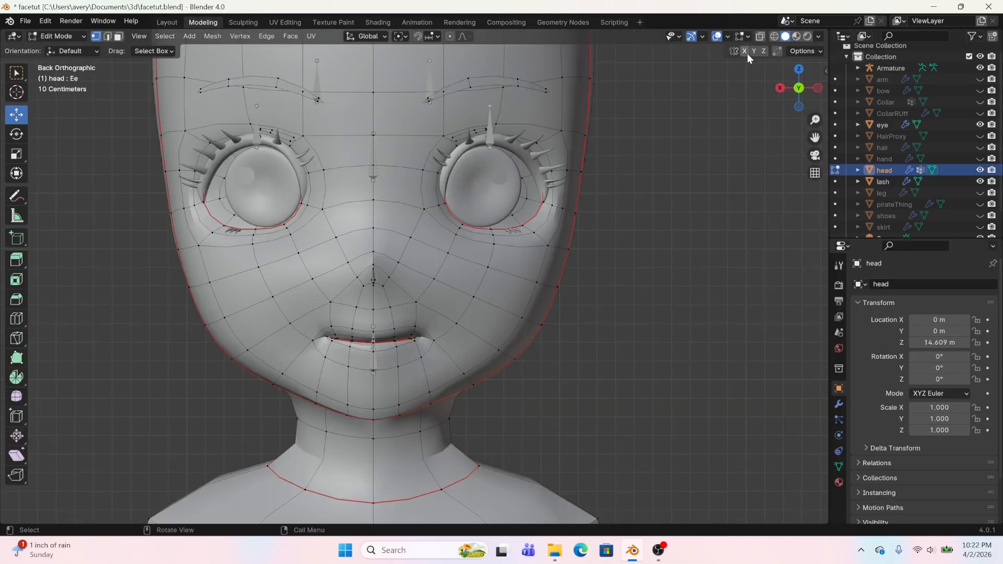
scroll(329, 342, up, 5)
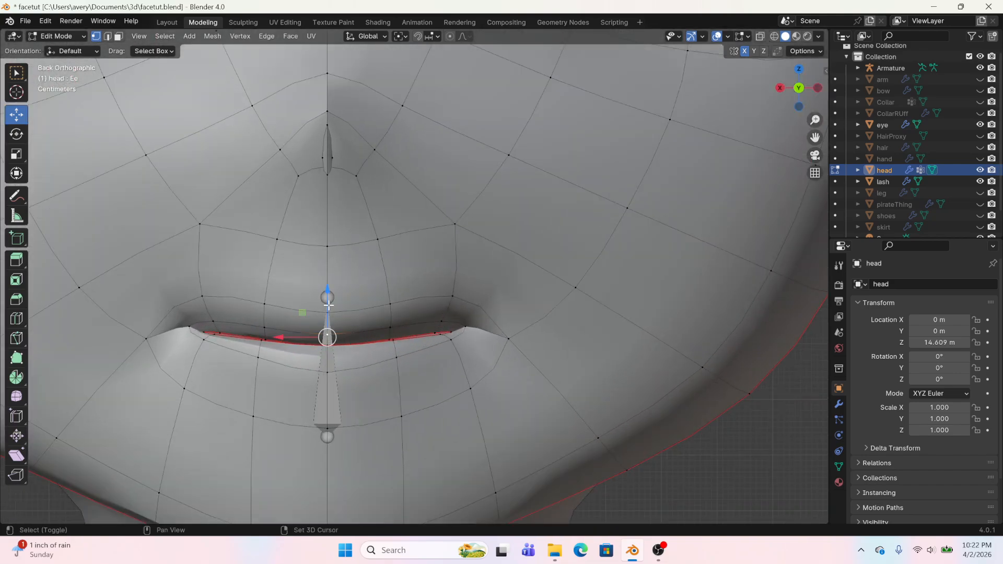
drag(328, 288, 335, 247)
key(Escape)
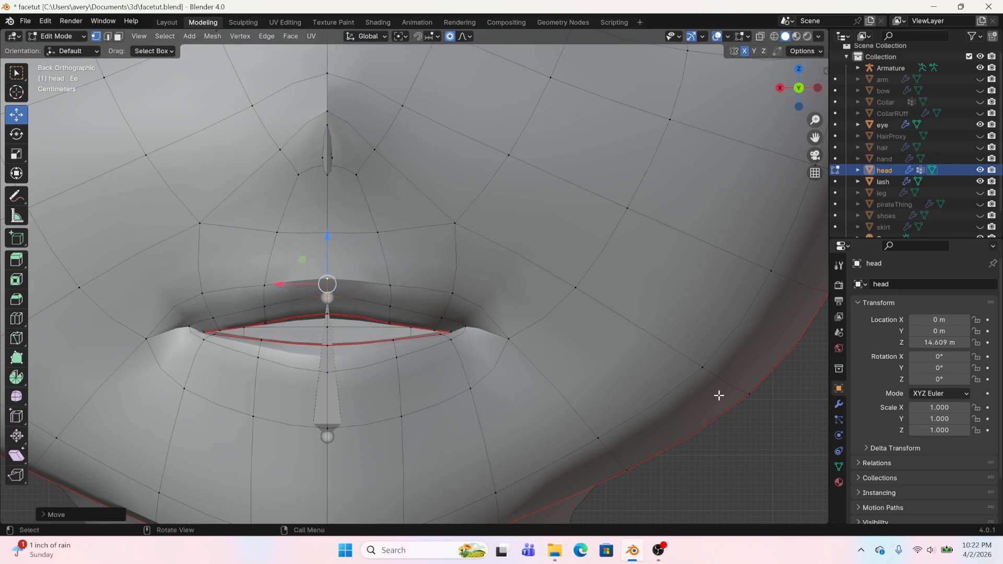
click(839, 467)
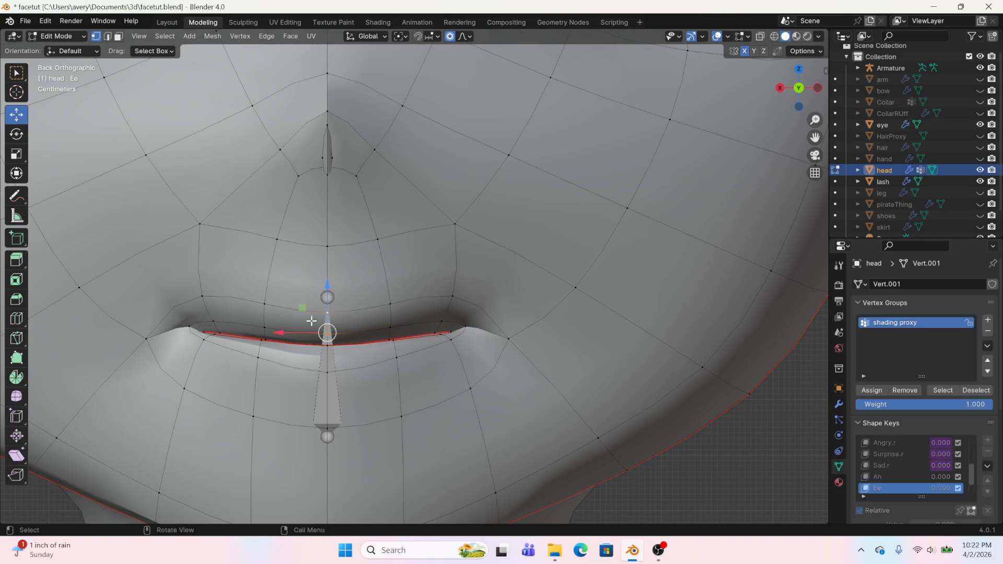
Raise the middle and side of the upper lip slightly and adjust the mouth corner to part the lips for Ee
drag(327, 291, 328, 273)
click(394, 323)
drag(394, 324, 392, 283)
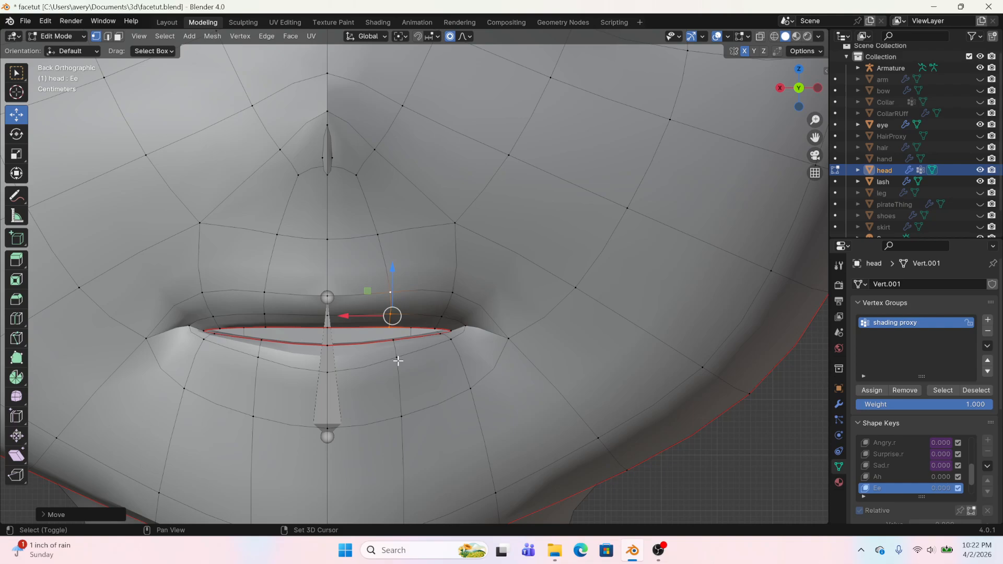
shift+click(393, 340)
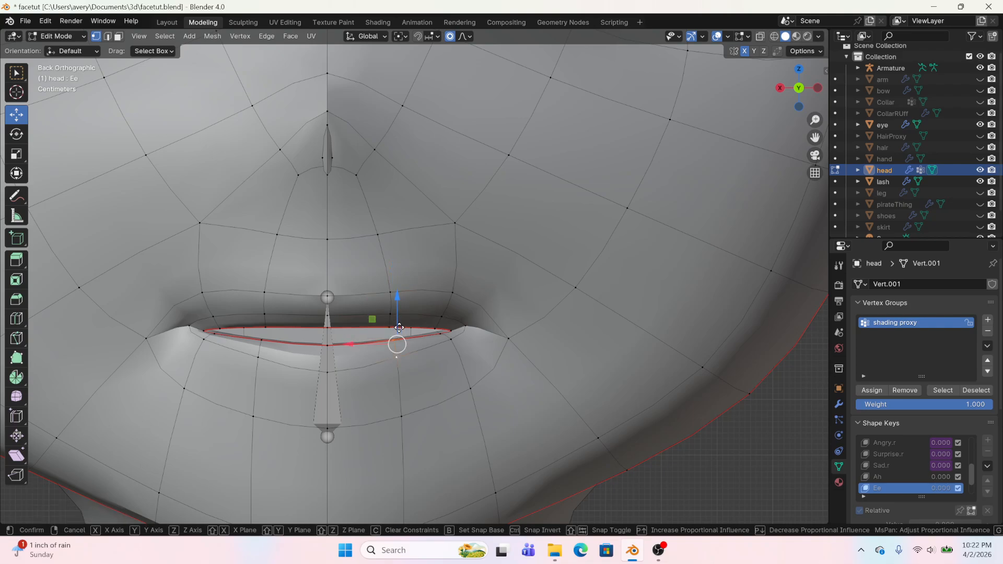
drag(389, 325, 538, 331)
click(447, 337)
scroll(538, 332, down, 4)
middle_drag(538, 331, 451, 230)
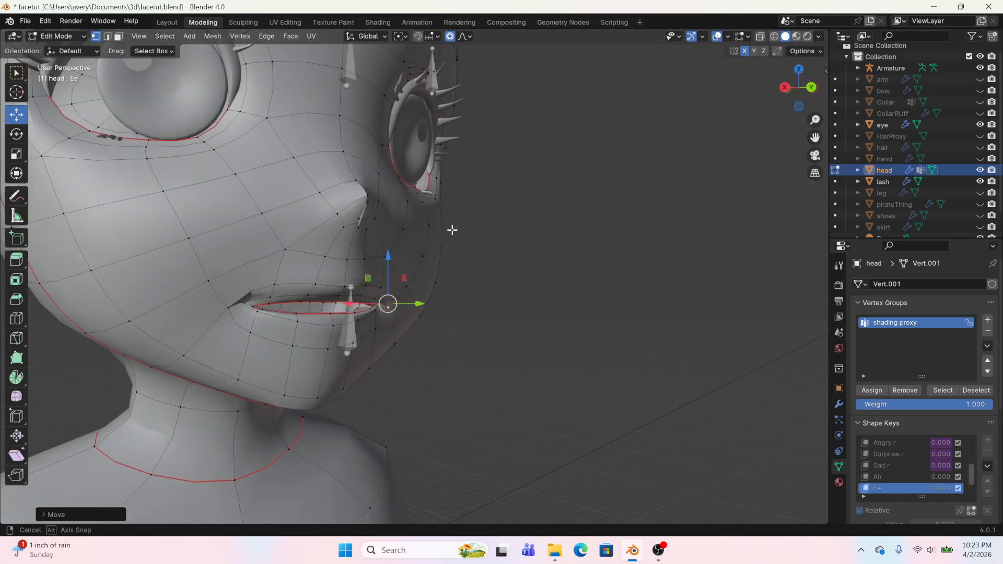
middle_drag(392, 274, 323, 363)
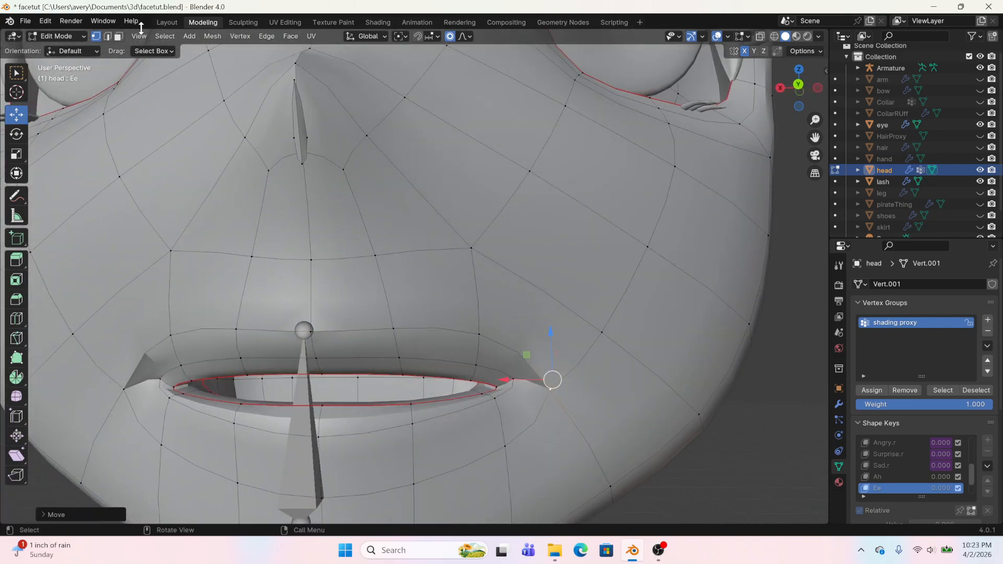
Set the Ee shape key's value to 1.000 in Object Mode and check the mouth from the front and side
click(166, 22)
drag(942, 484, 945, 484)
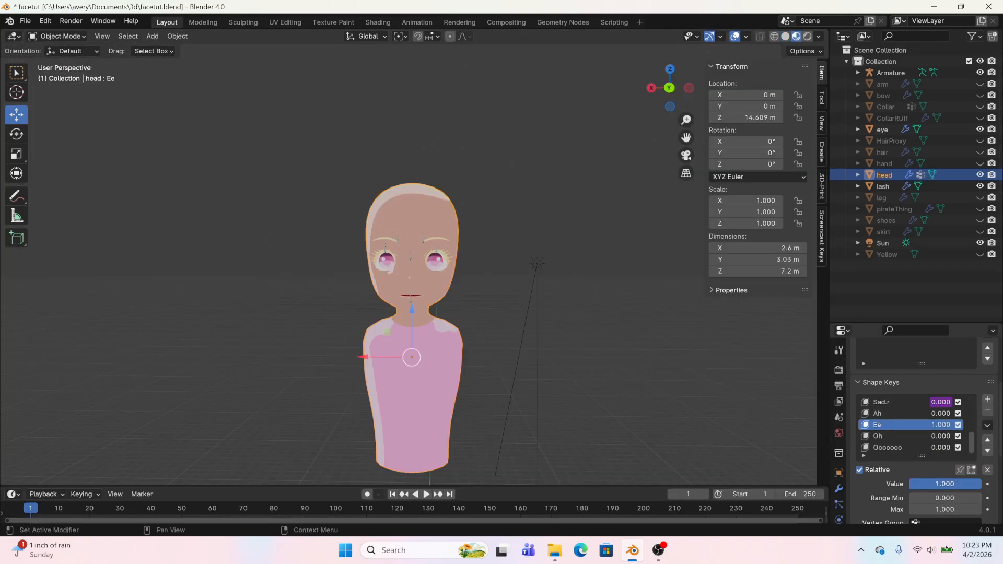
scroll(503, 381, up, 8)
middle_drag(471, 397, 526, 412)
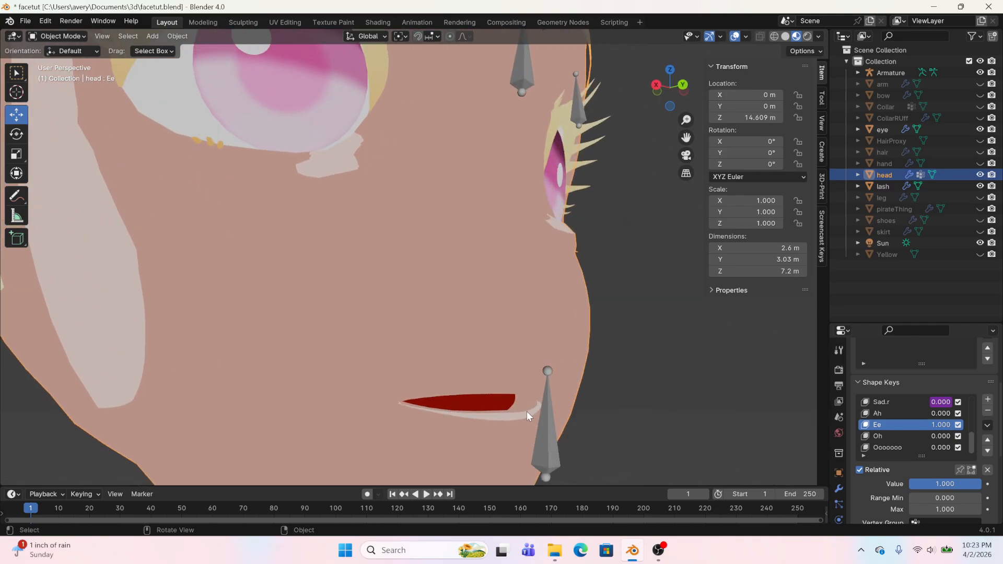
scroll(527, 411, down, 3)
Open the head mesh for UV editing and select all its geometry to show its UVs over MITexNormal.png
click(204, 25)
middle_drag(353, 362, 239, 377)
middle_drag(414, 399, 360, 348)
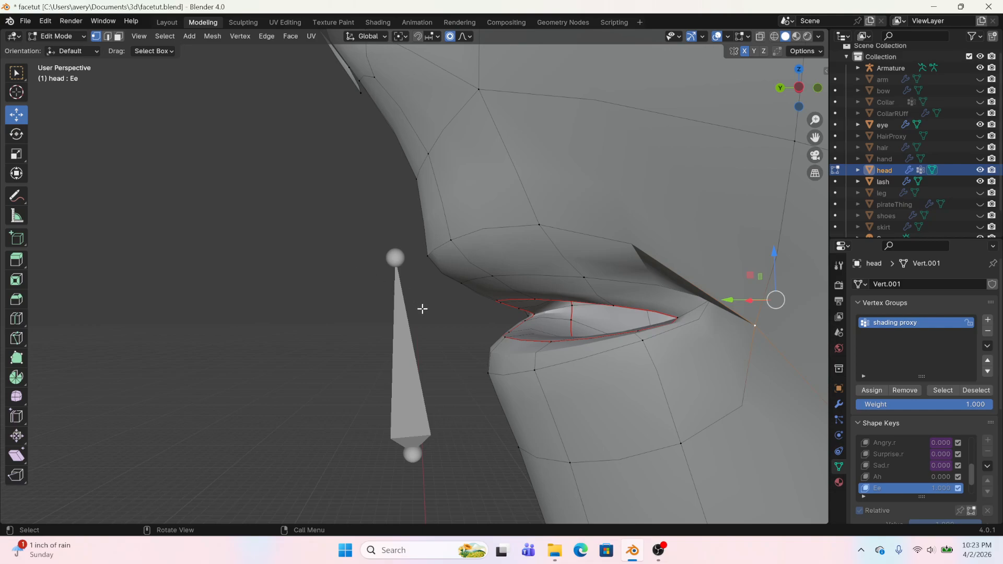
click(338, 23)
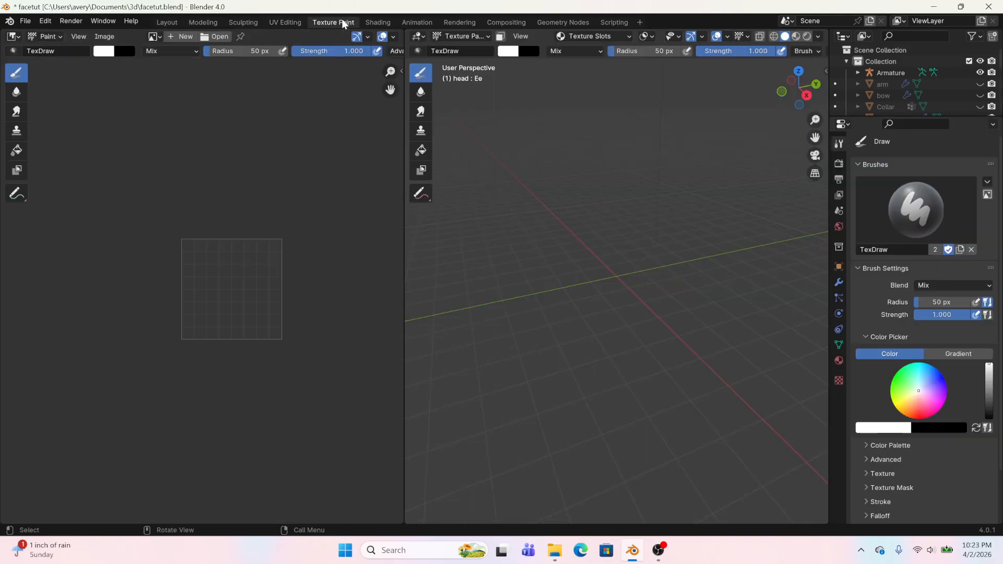
click(299, 23)
key(a)
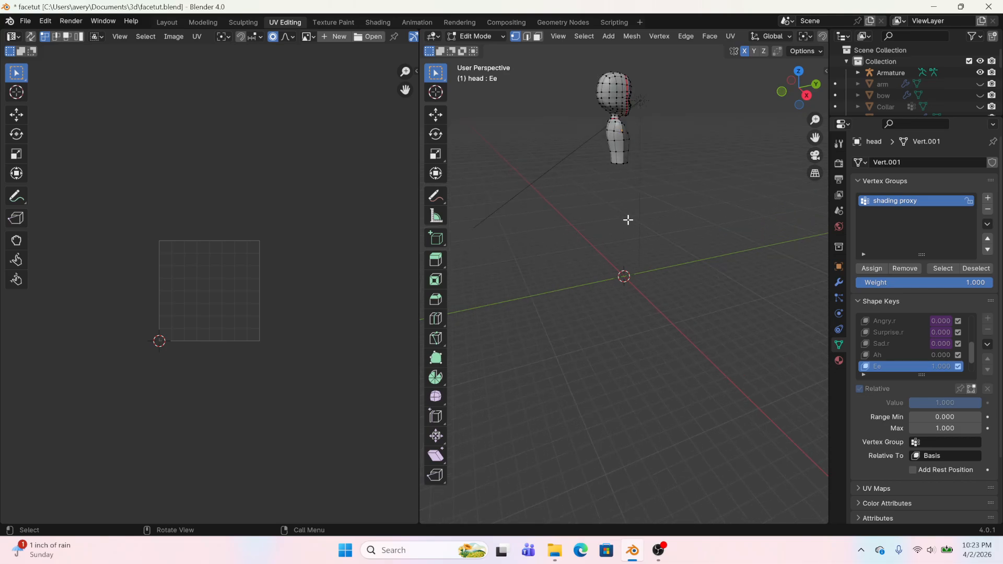
key(Home)
Select the inner lip faces around the mouth opening in face select mode and locate their UVs on the colour swatches
scroll(197, 217, up, 1)
middle_drag(207, 230, 222, 350)
scroll(556, 179, up, 3)
middle_drag(596, 172, 551, 157)
shift+middle_drag(651, 98, 636, 299)
scroll(636, 300, up, 7)
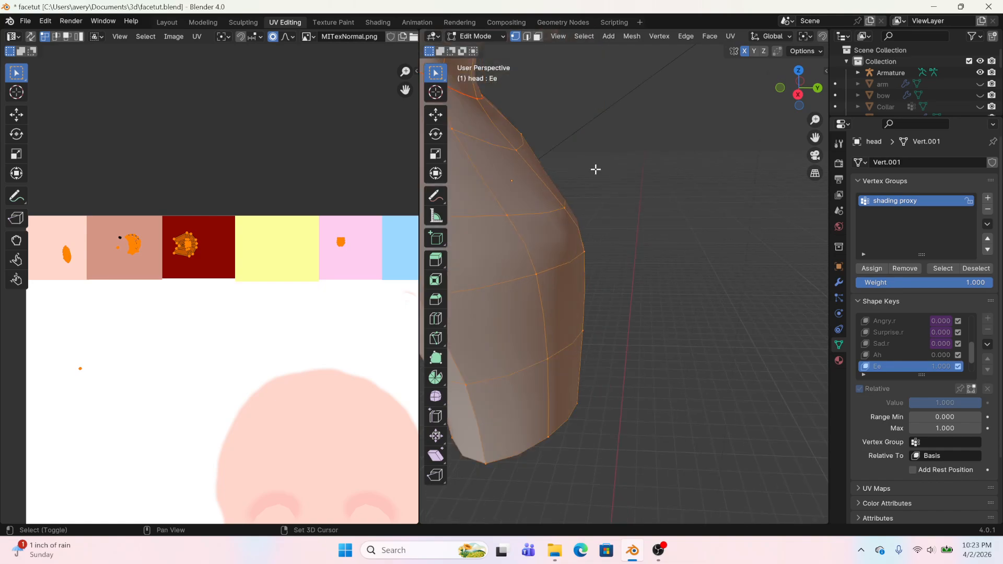
shift+middle_drag(596, 167, 612, 298)
scroll(666, 504, up, 5)
middle_drag(612, 298, 611, 284)
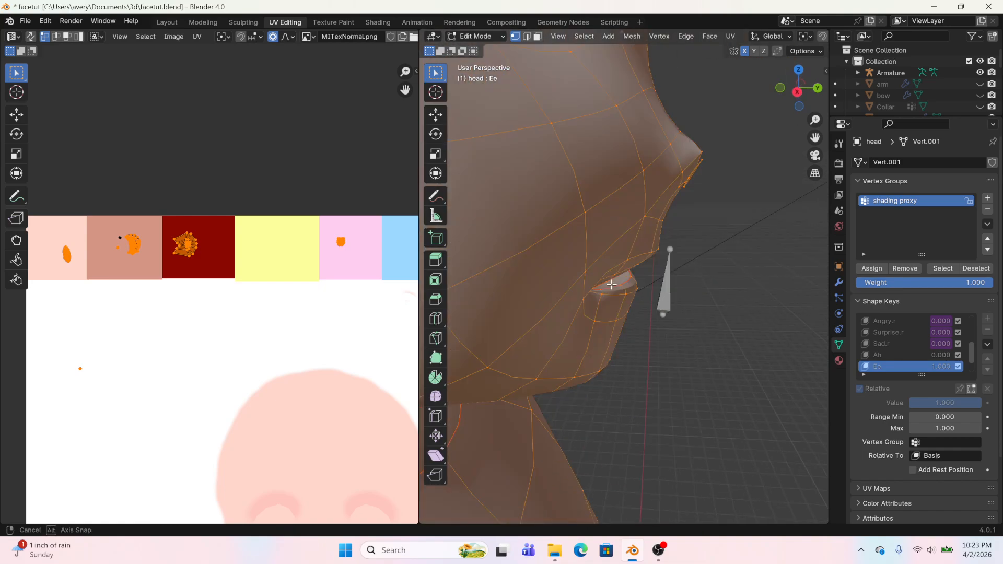
click(537, 36)
click(606, 272)
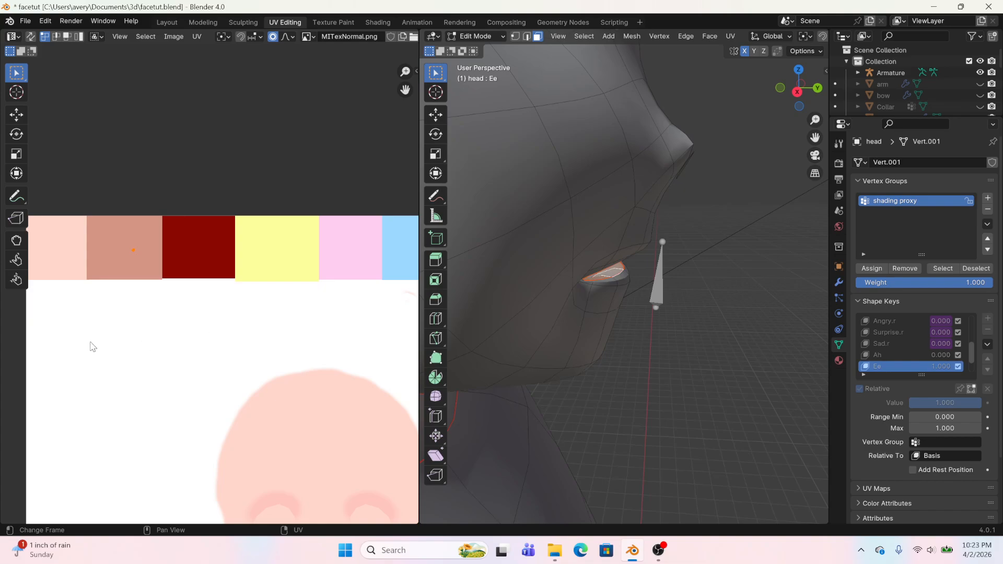
scroll(89, 347, down, 1)
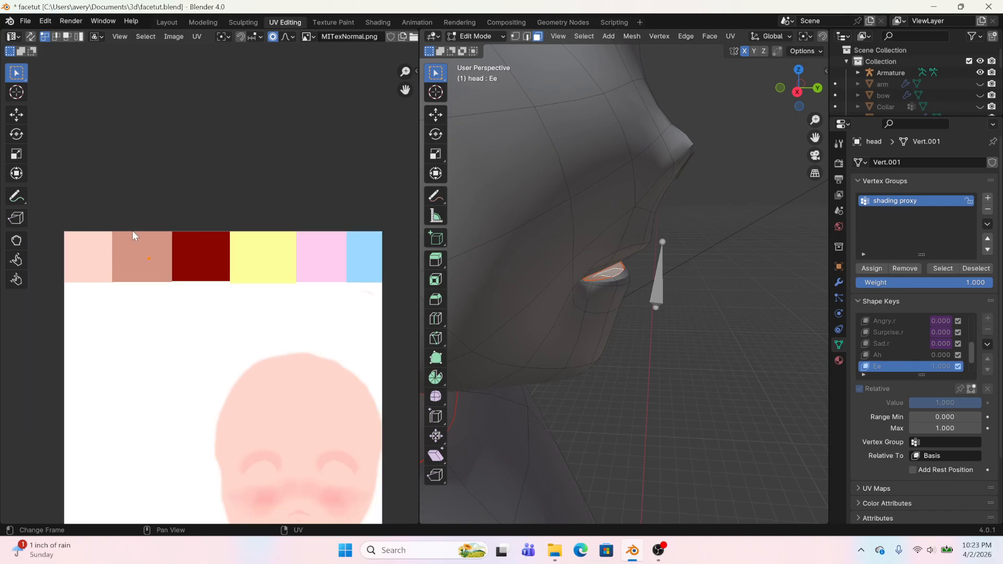
Display the layout viewport with rendered shading and move the selected inner lip faces' UVs onto the dark red swatch
click(167, 22)
click(807, 36)
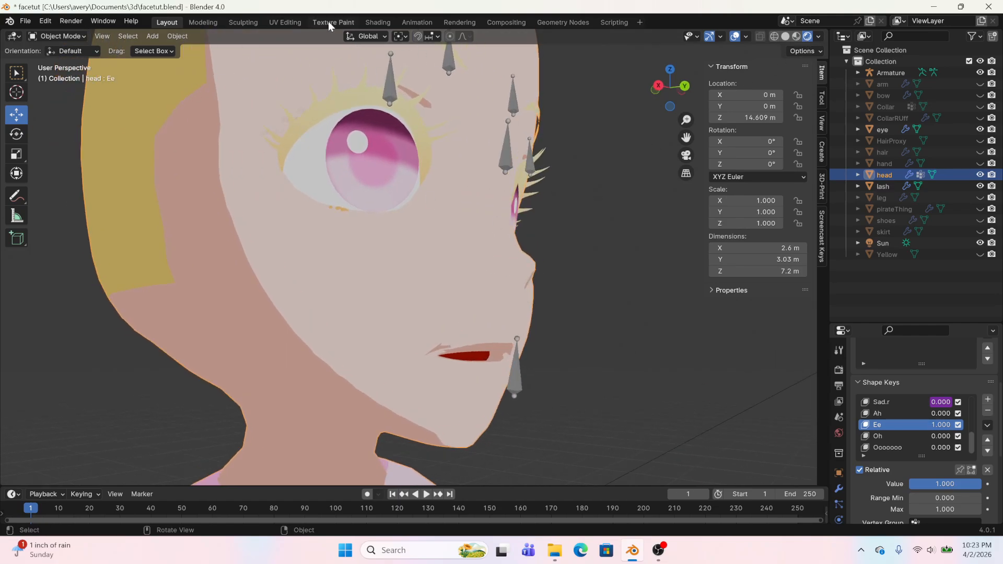
click(328, 23)
click(301, 23)
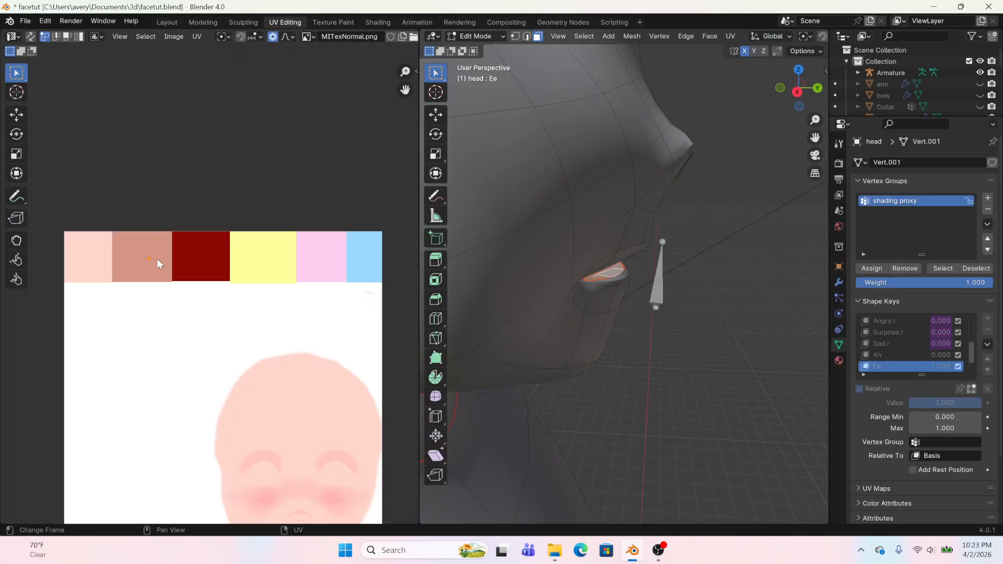
drag(156, 259, 199, 257)
click(168, 23)
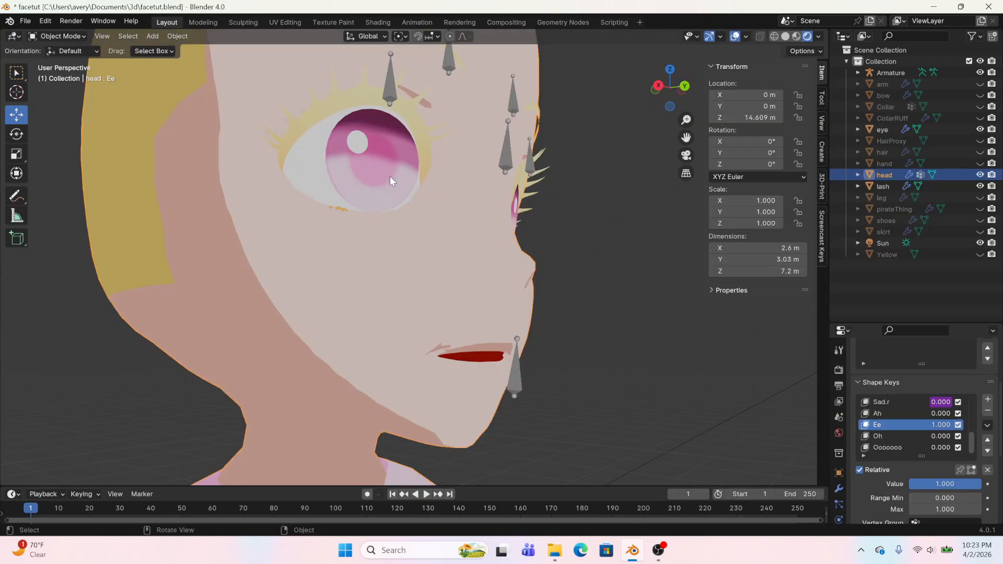
middle_drag(390, 176, 208, 184)
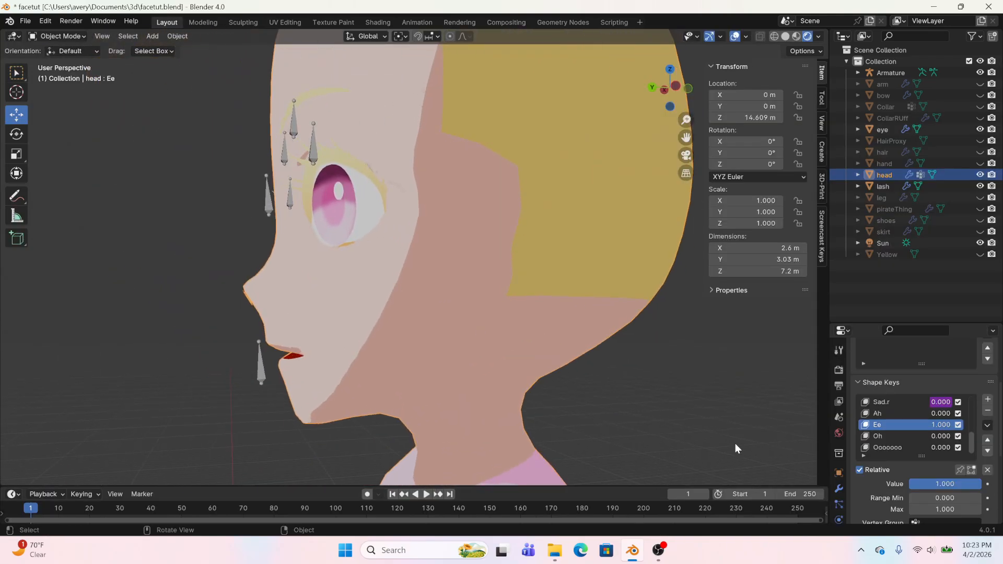
Turn on the viewport display of the head's NormalEdit modifier and check the face shading from the front and side
click(838, 488)
click(937, 403)
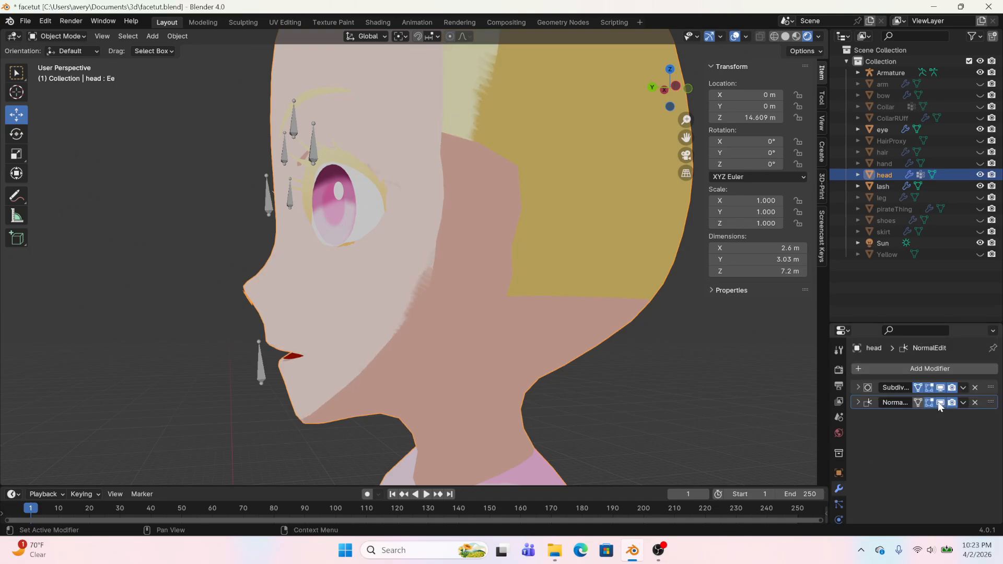
mouse_move(339, 385)
middle_down()
mouse_move(312, 383)
mouse_move(479, 385)
mouse_move(430, 382)
middle_up()
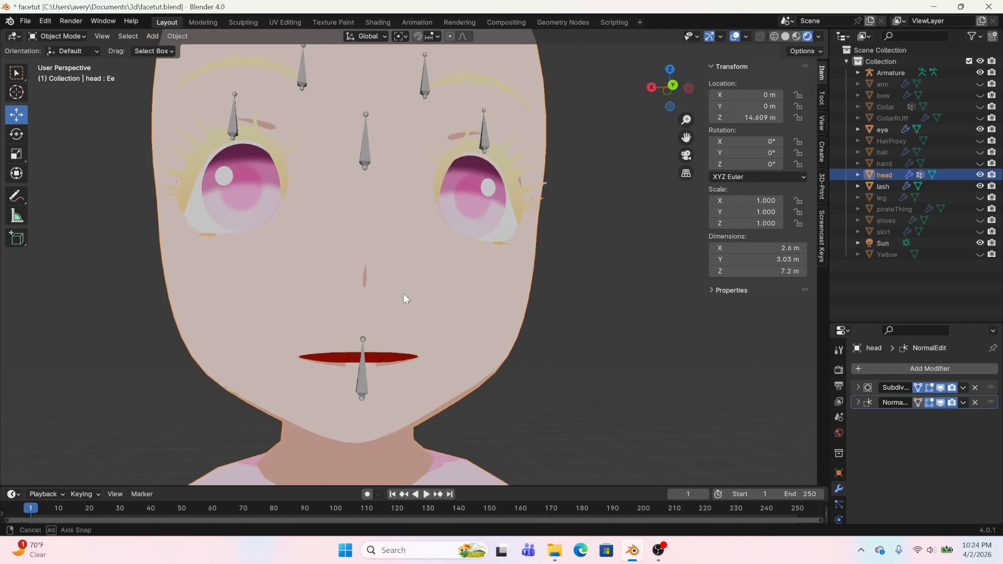
middle_drag(403, 293, 461, 294)
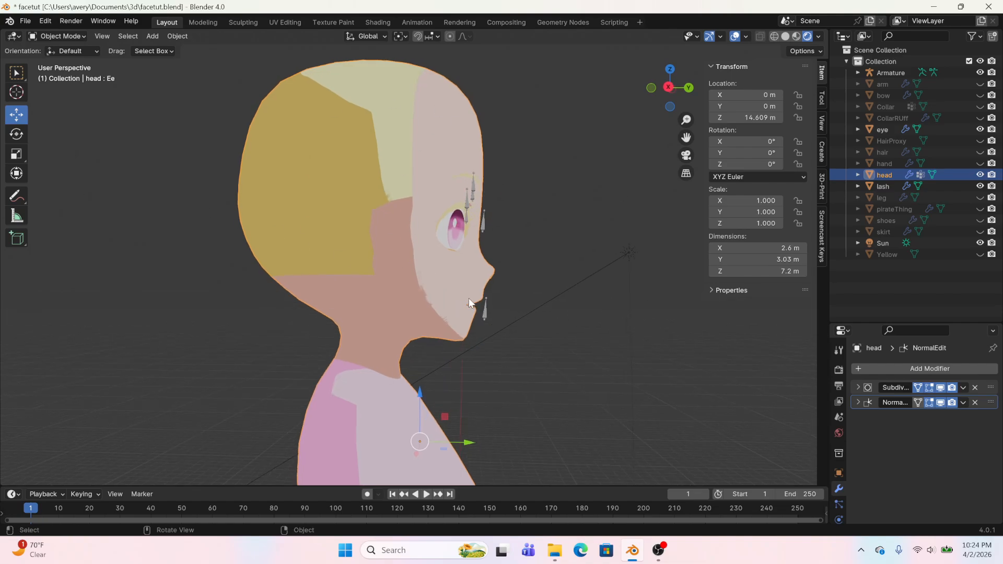
scroll(516, 323, up, 2)
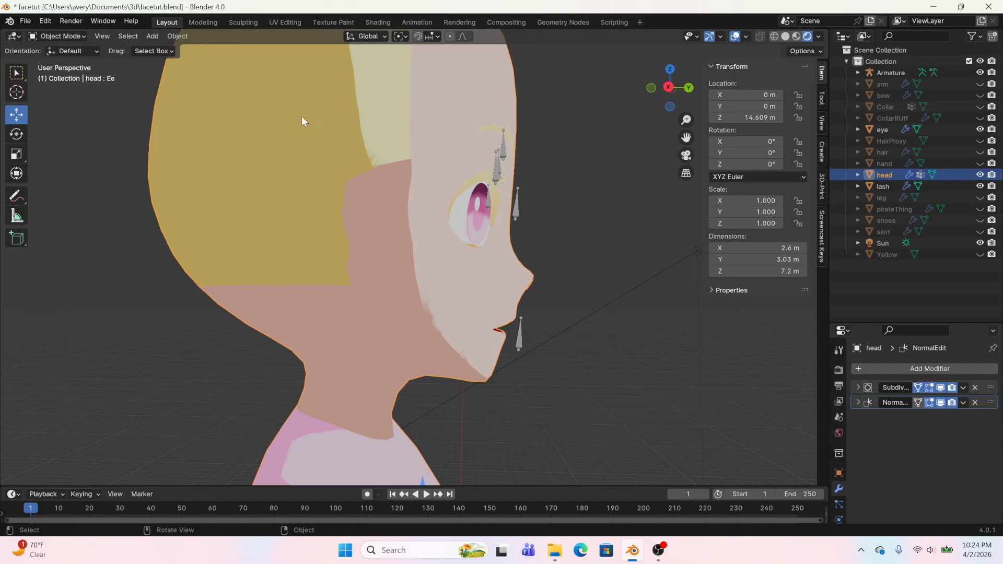
Turn off X mirroring for the head mesh and examine the Ee mouth opening from the front
click(202, 23)
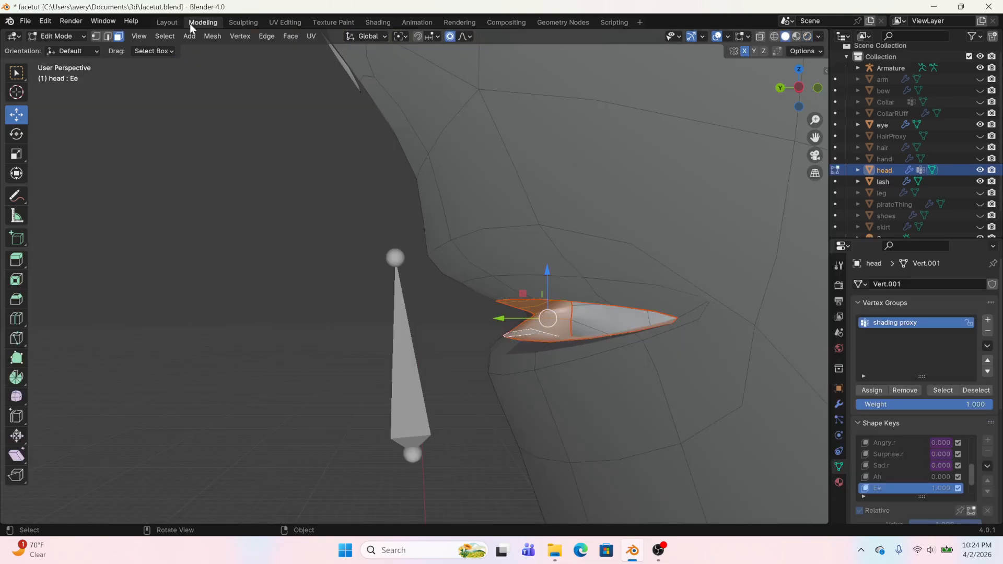
click(885, 480)
middle_drag(354, 224, 464, 244)
click(891, 488)
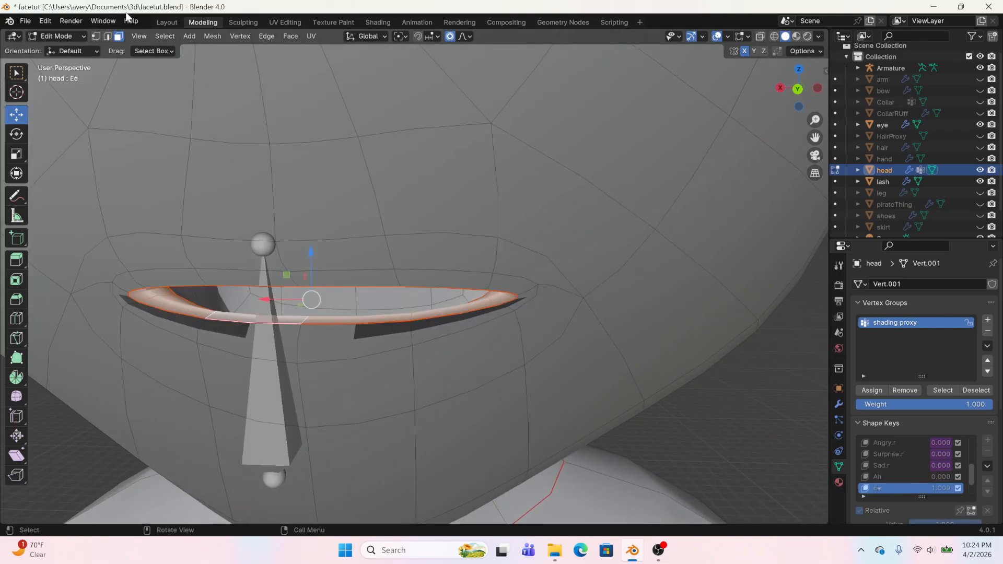
Create a new shape key from the current mix, set its value to 1.000, and return Ee to 0.000
click(166, 23)
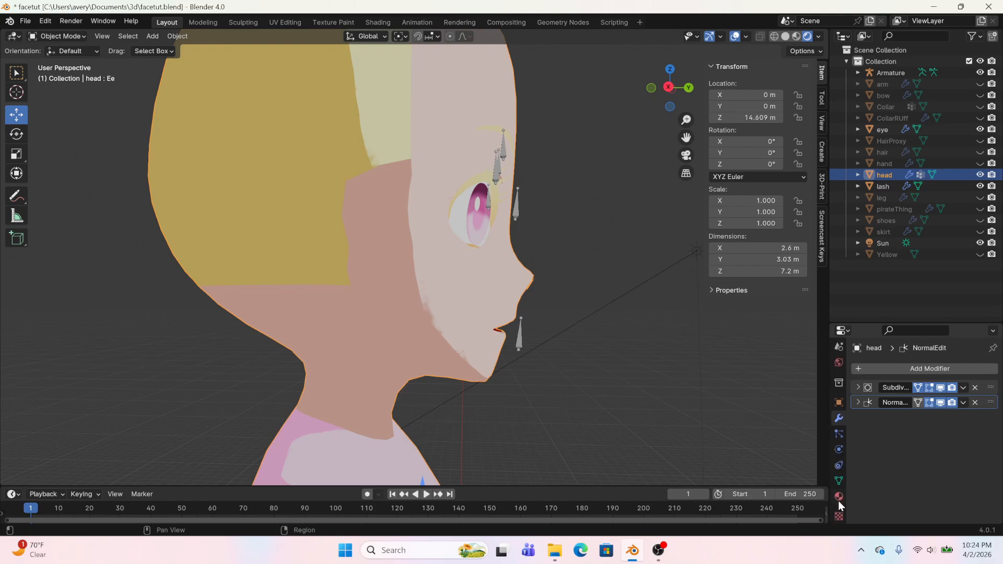
click(838, 498)
click(839, 479)
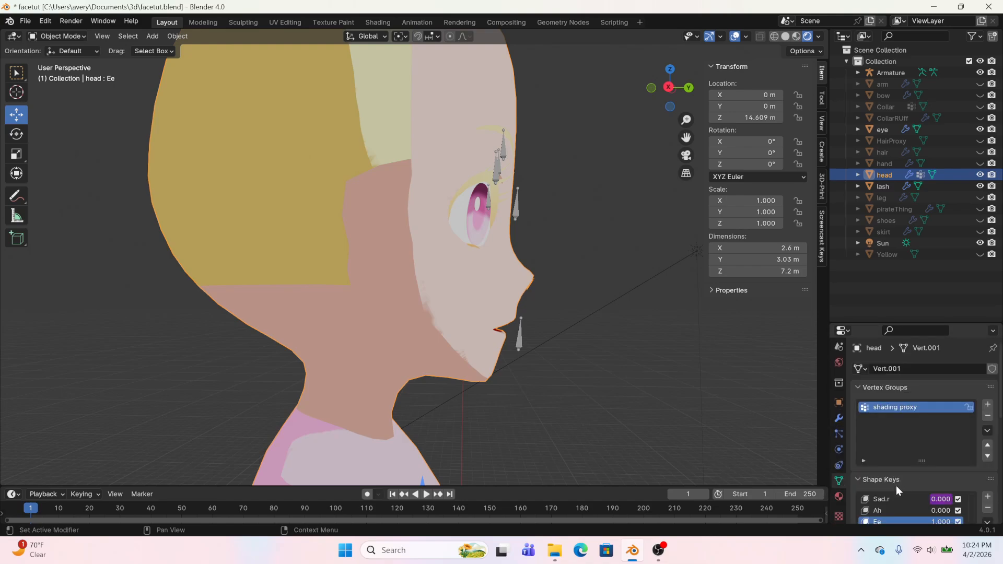
scroll(895, 484, down, 5)
click(987, 430)
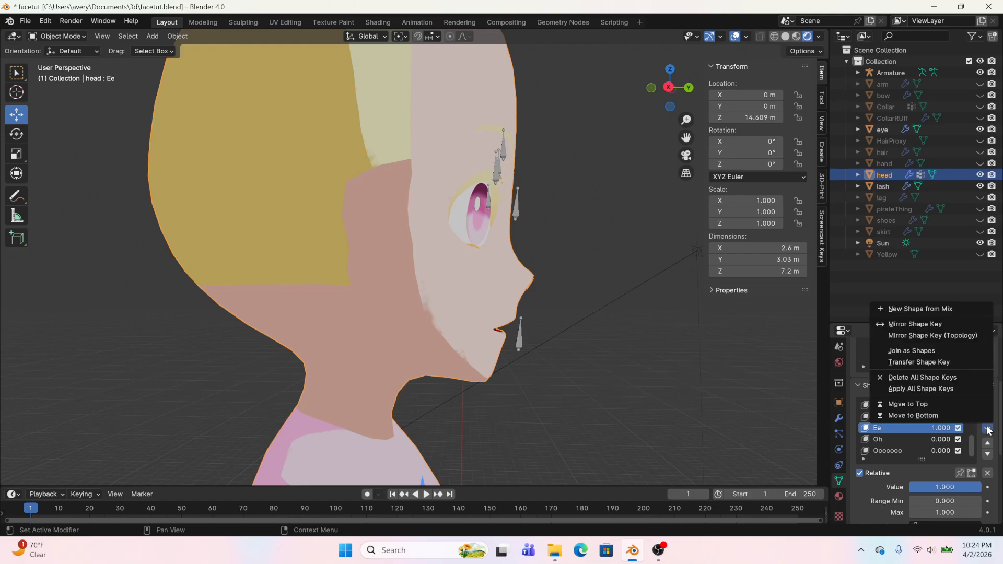
click(941, 306)
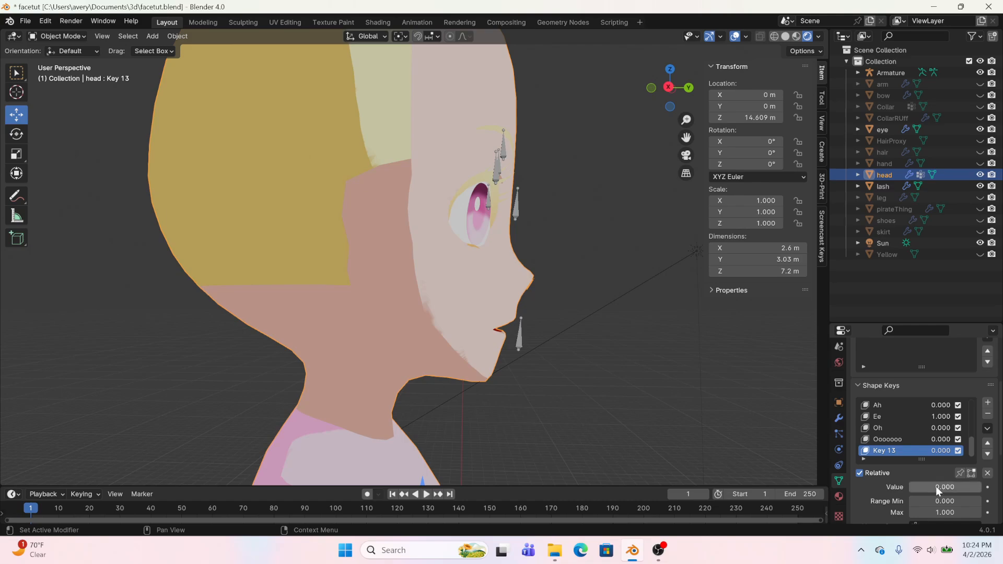
click(918, 419)
drag(954, 490, 920, 490)
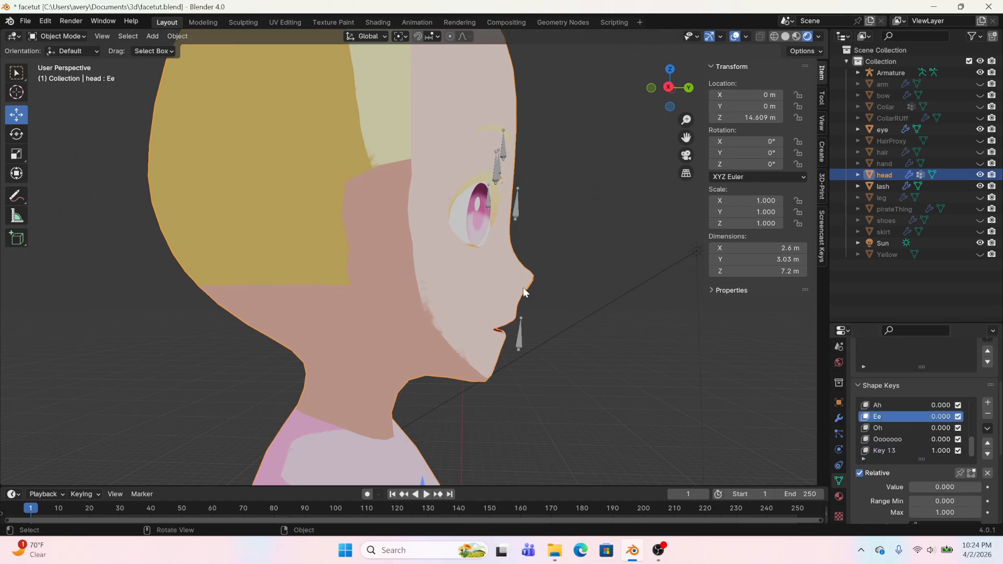
Switch to vertex selection on the head mesh and move the near mouth corner vertex backward along Y in the Ee shape
click(201, 25)
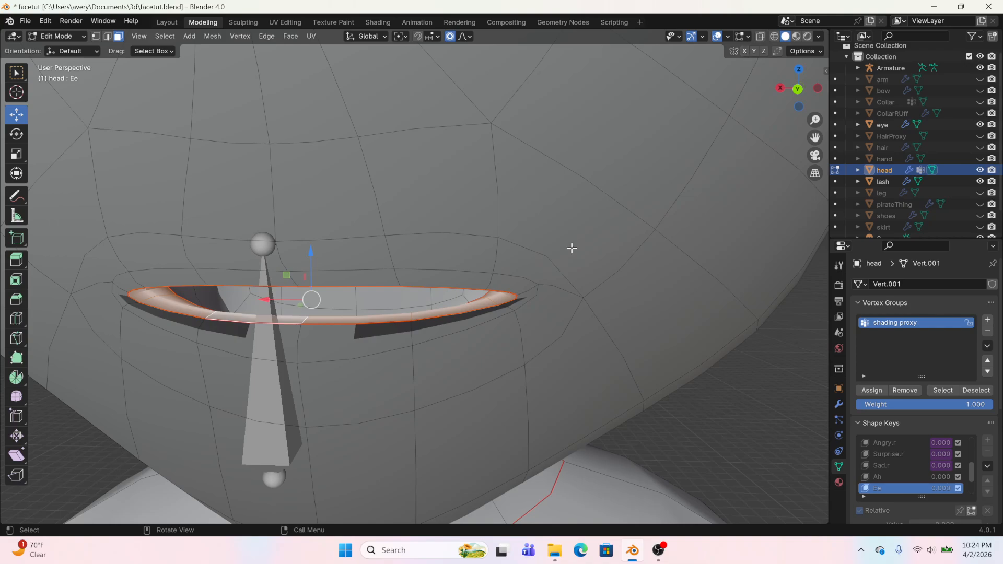
scroll(572, 248, down, 3)
middle_drag(235, 303, 295, 302)
click(96, 36)
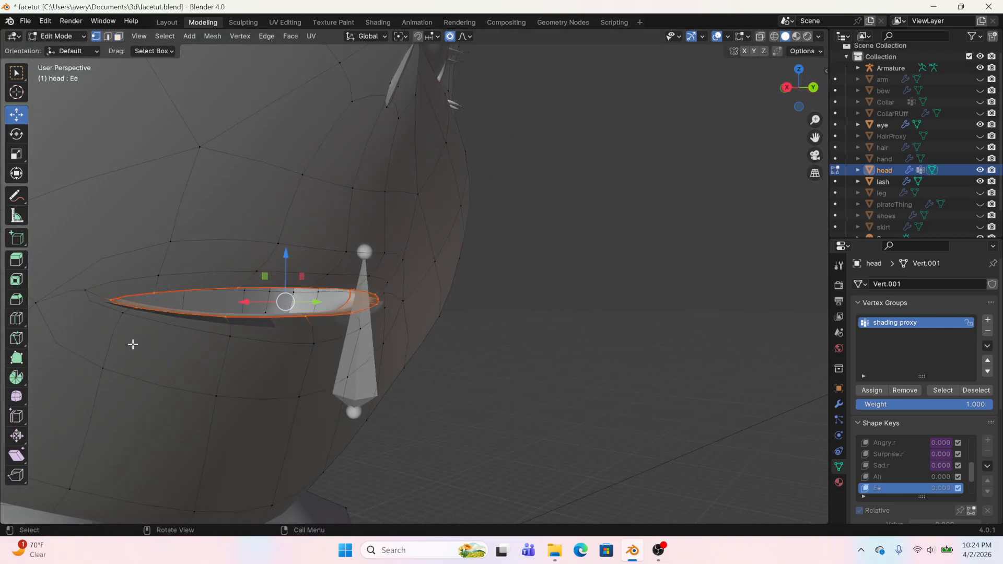
click(116, 306)
middle_drag(116, 306, 249, 275)
scroll(246, 293, down, 3)
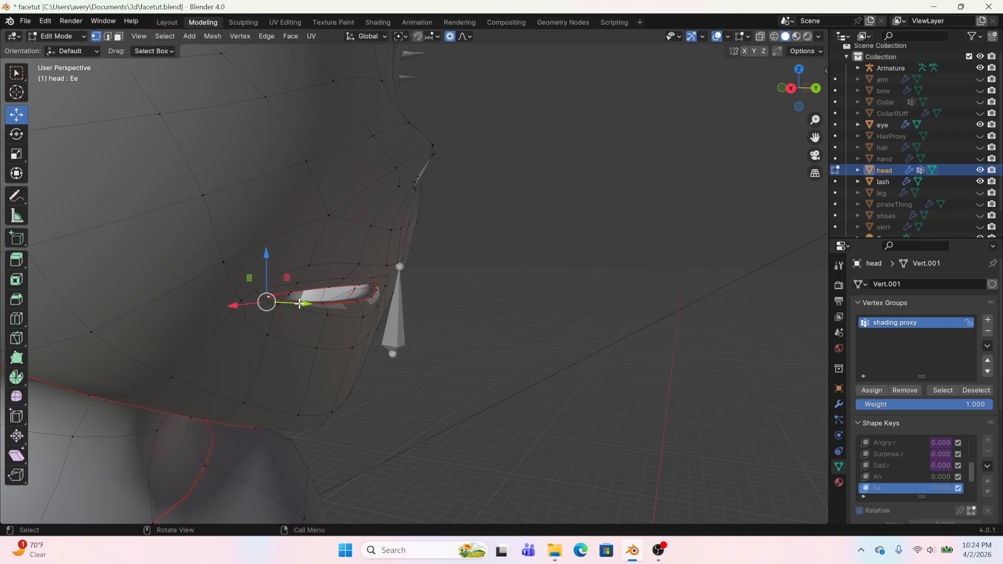
drag(299, 304, 255, 302)
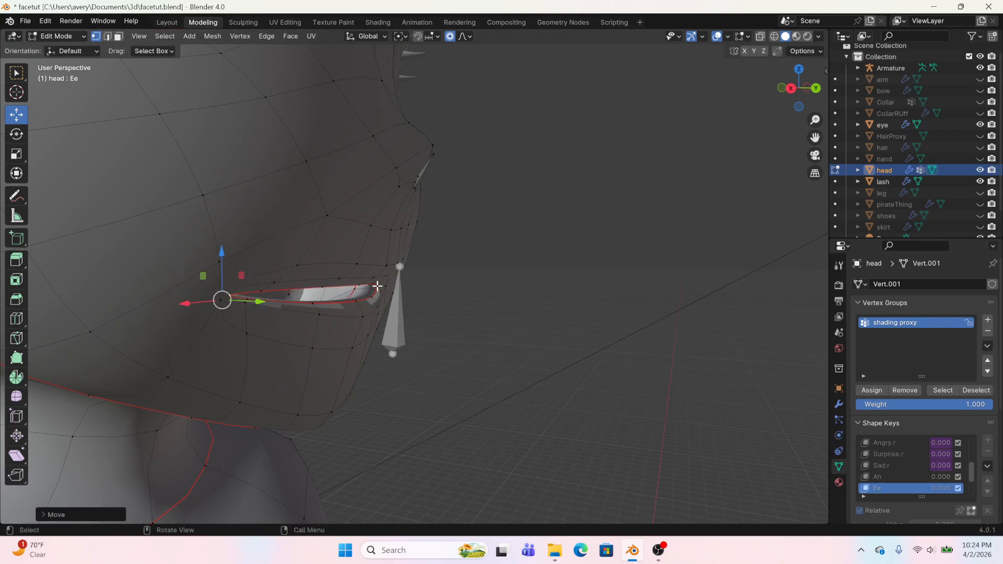
Pull the front centre lip vertex of the Ee shape forward along Y and check the mouth in the rendered view
click(378, 287)
drag(409, 287, 427, 287)
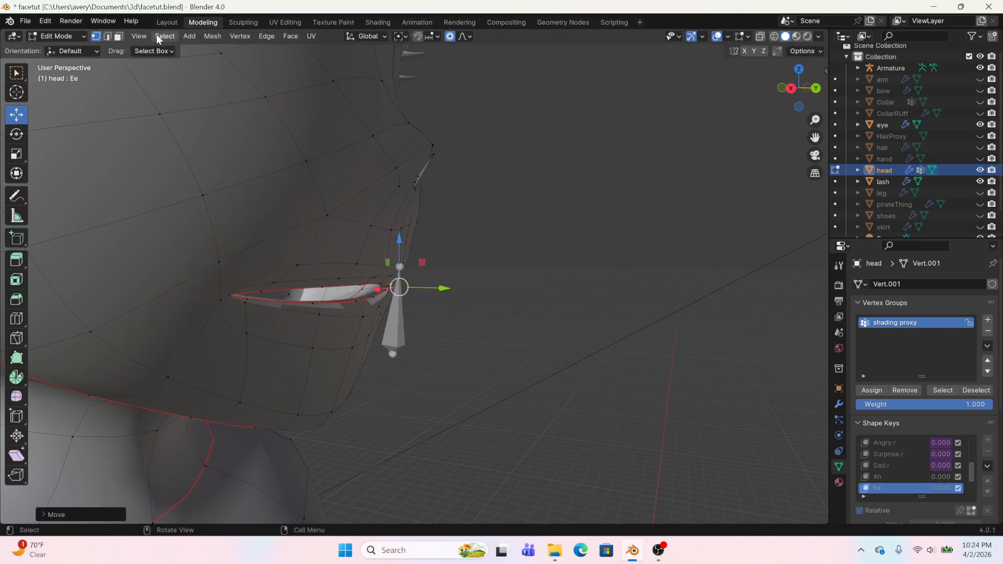
click(166, 22)
mouse_move(294, 251)
middle_down()
mouse_move(265, 246)
mouse_move(286, 250)
middle_up()
click(204, 22)
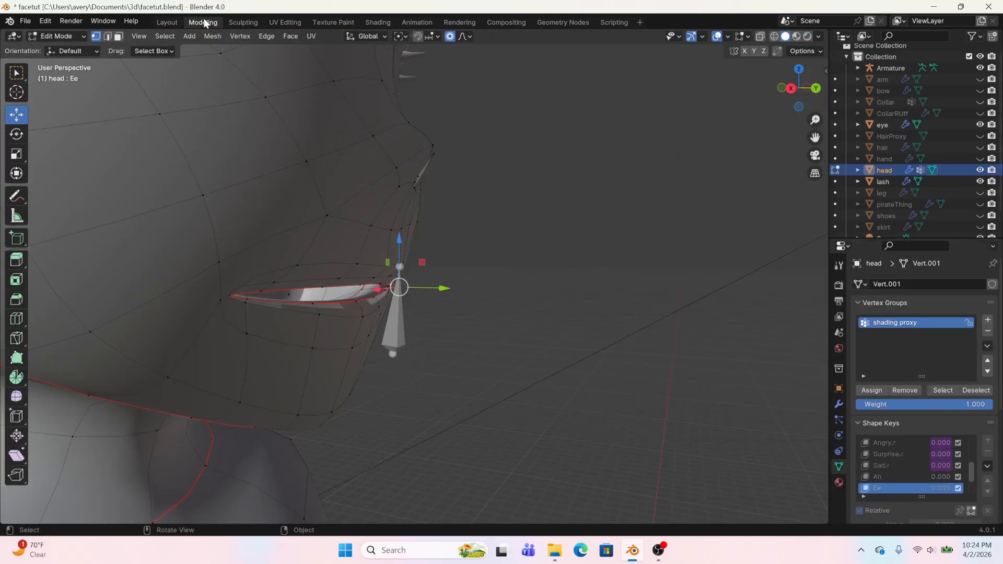
Move the opposite mouth corner vertex forward along Y in the Ee shape
mouse_move(474, 328)
middle_down()
mouse_move(275, 344)
mouse_move(461, 318)
middle_up()
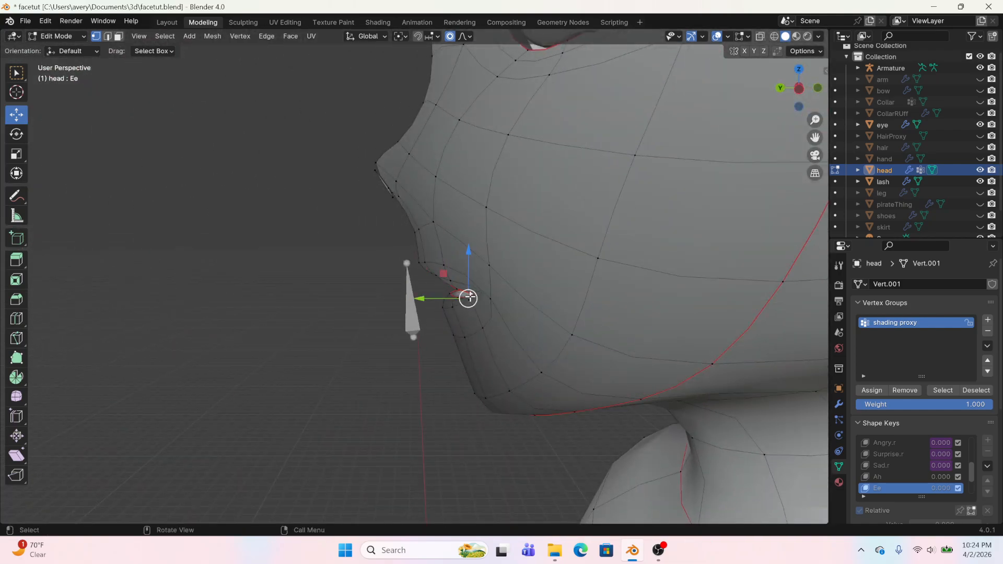
drag(447, 299, 421, 297)
middle_drag(342, 325, 573, 334)
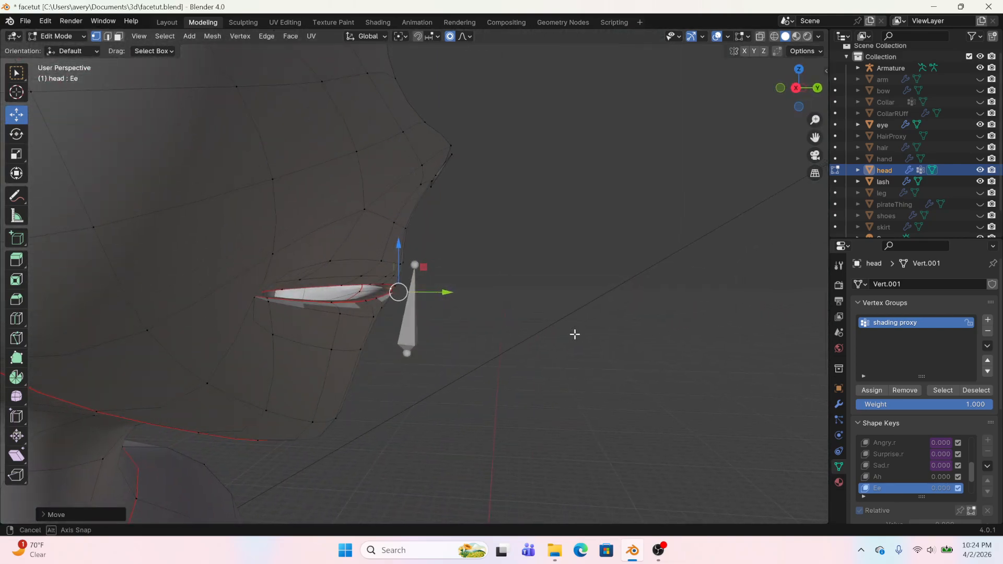
Select Key 13 at value 1.000 and examine its mouth shape from both sides of the head in the rendered view
click(167, 22)
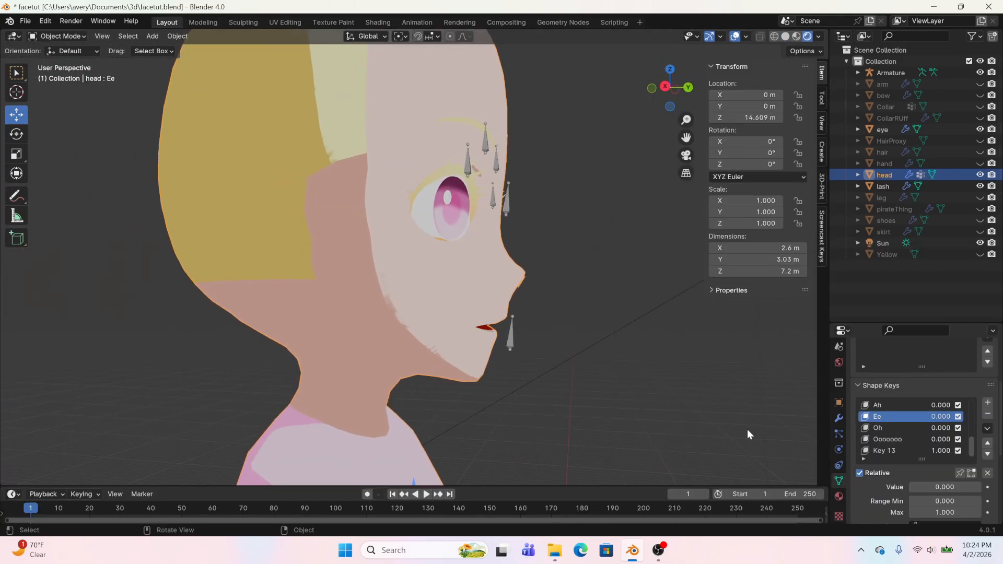
drag(951, 487, 930, 487)
click(897, 452)
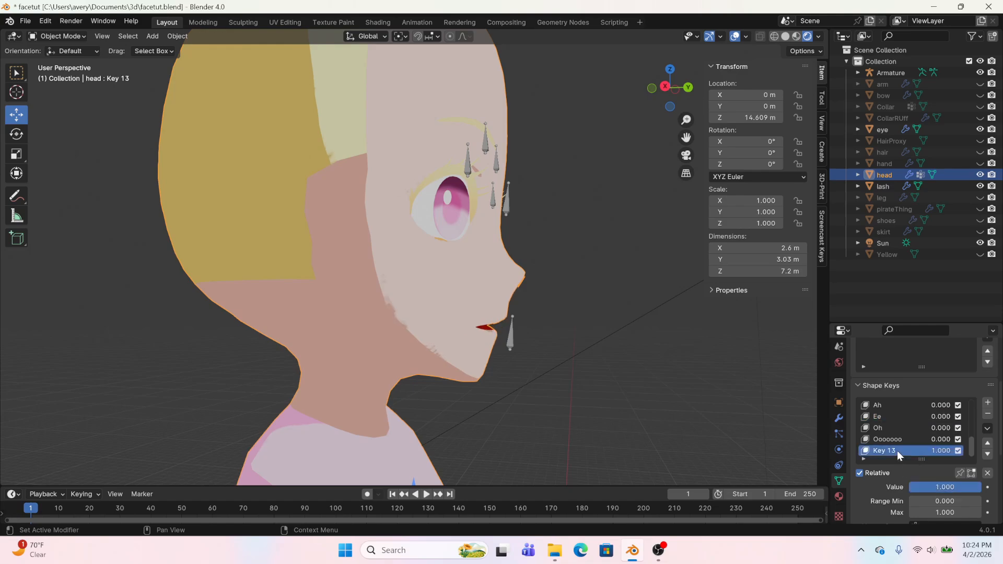
click(945, 487)
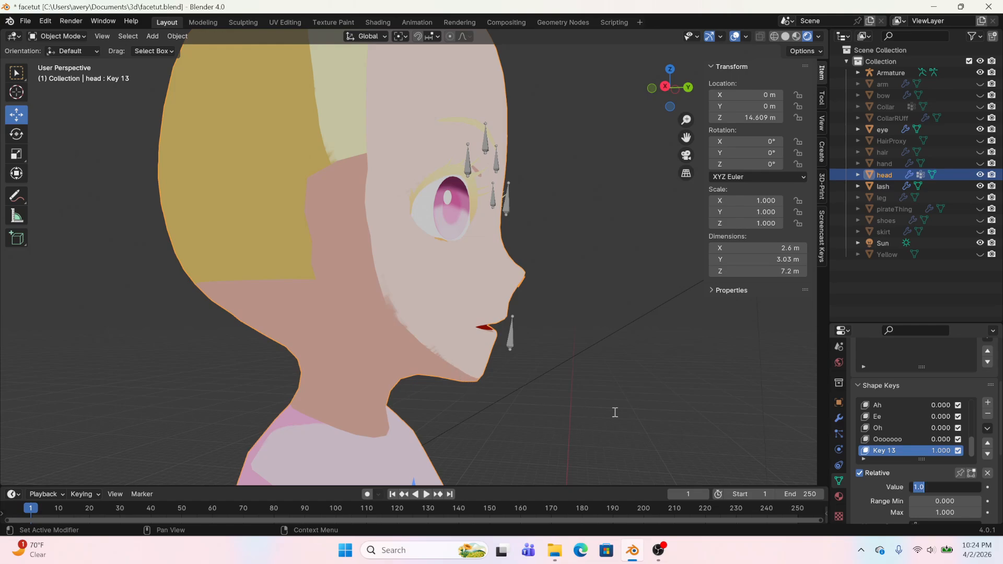
key(Return)
middle_drag(577, 402, 543, 399)
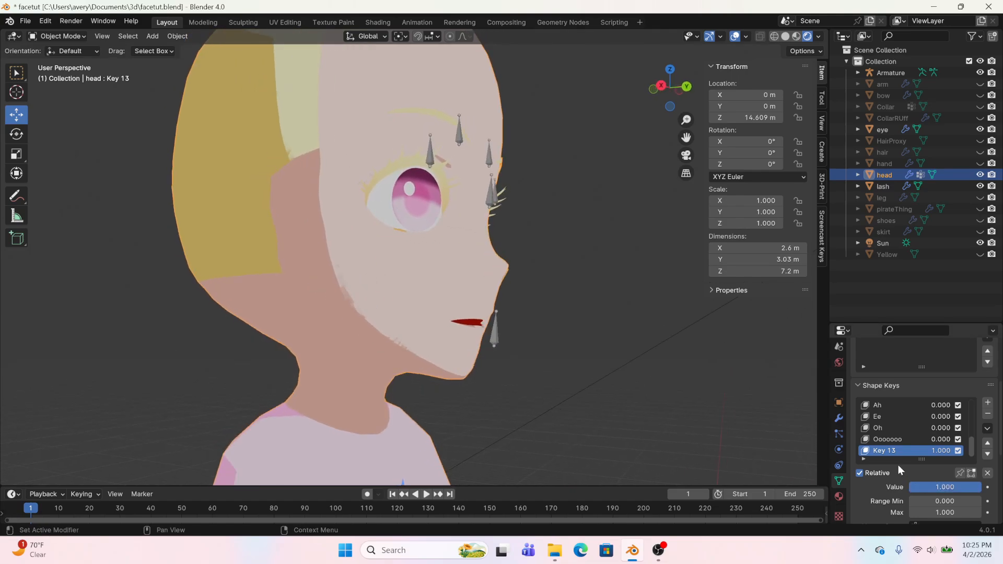
mouse_move(944, 490)
mouse_down()
mouse_move(870, 489)
mouse_move(945, 489)
mouse_up()
middle_drag(506, 389, 245, 379)
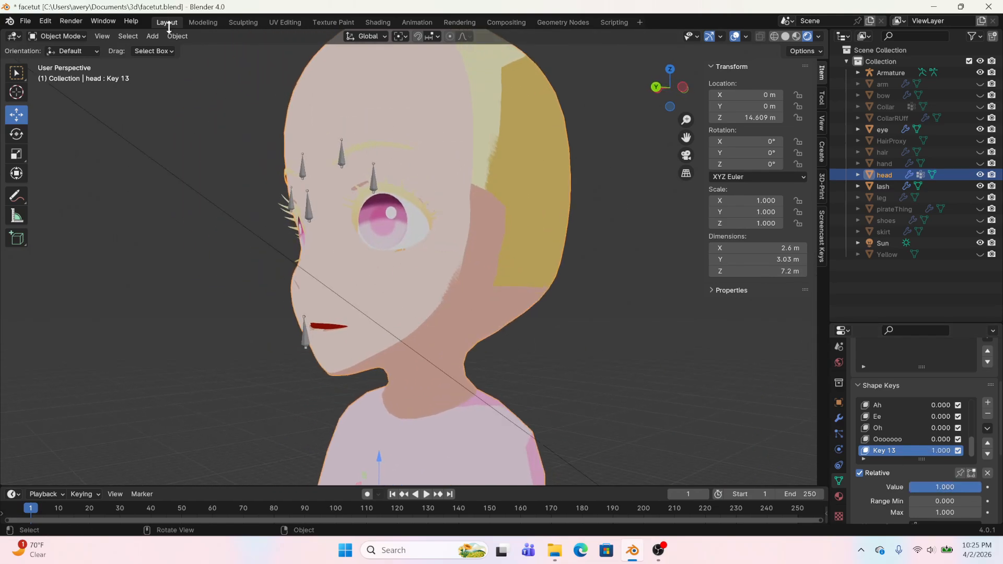
Try removing Key 13 and setting Ee to 1.000, and undo these shape key changes
click(987, 414)
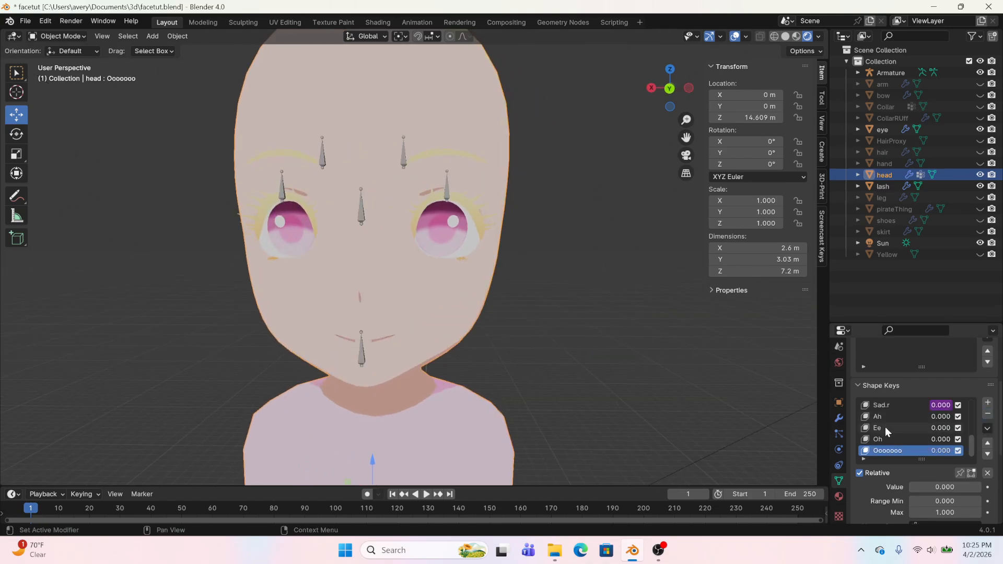
click(885, 427)
drag(929, 489, 979, 489)
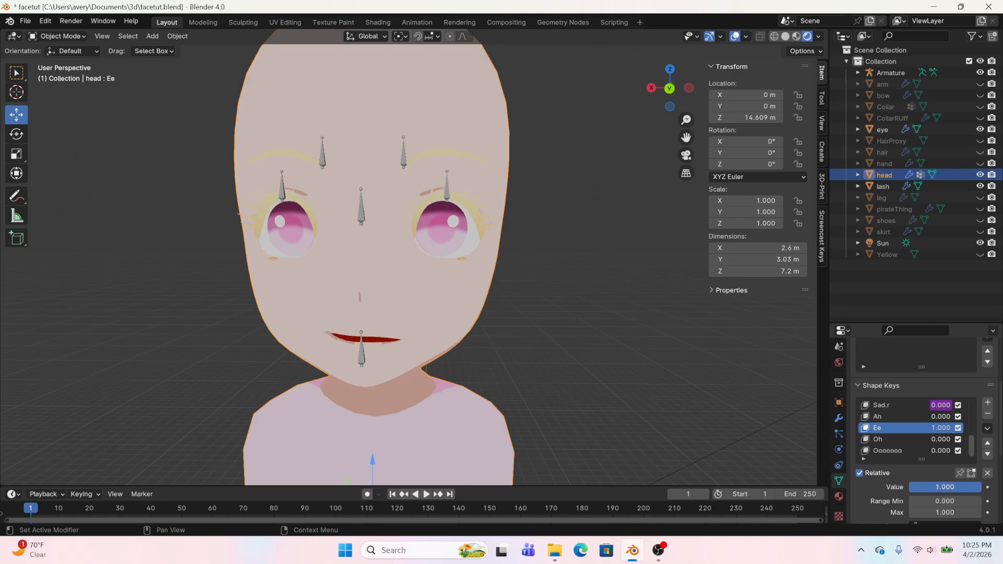
middle_drag(452, 391, 569, 382)
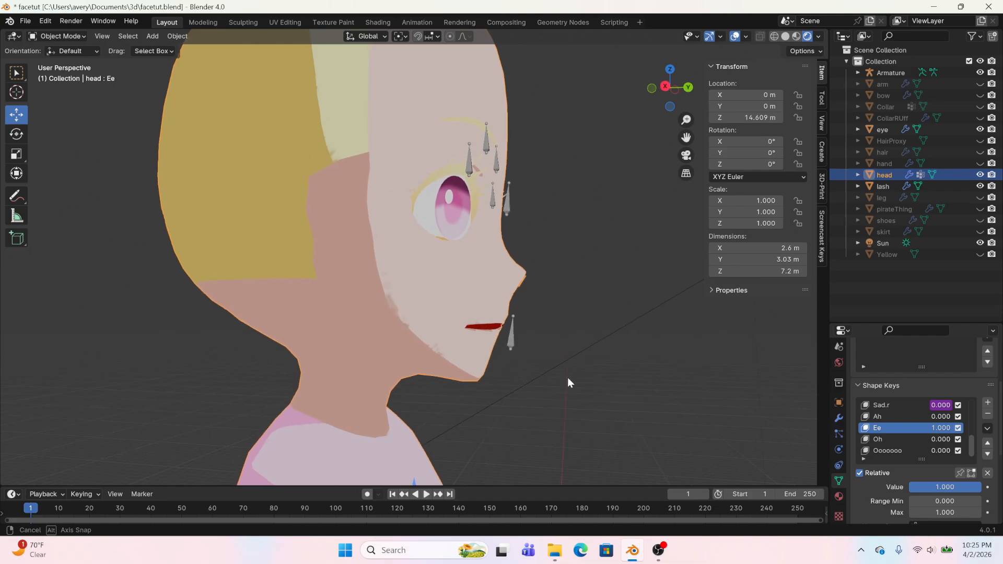
key(ctrl+z)
key(ctrl+z)
key(ctrl+z)
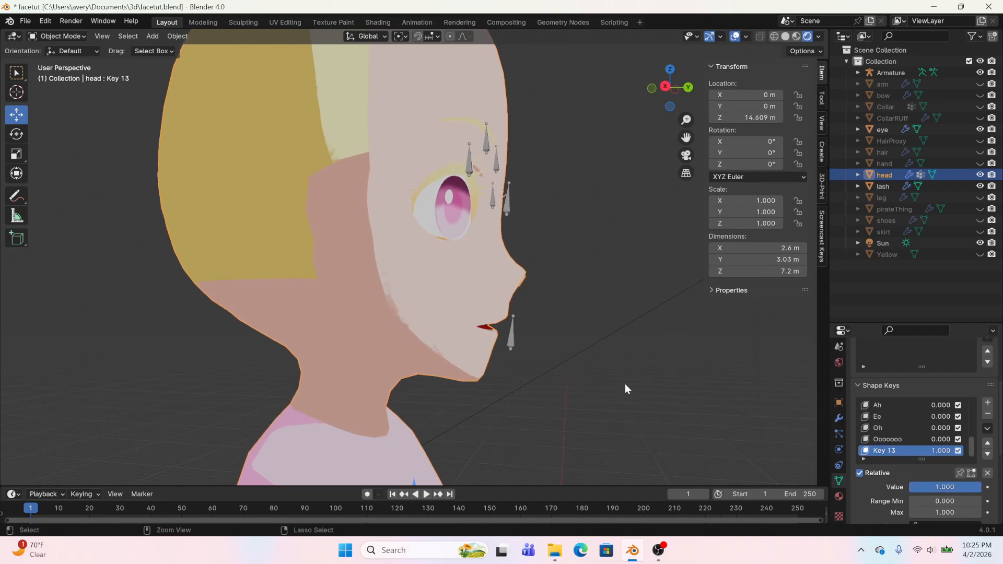
Delete the old Ee shape key and rename Key 13 to Ee
click(935, 417)
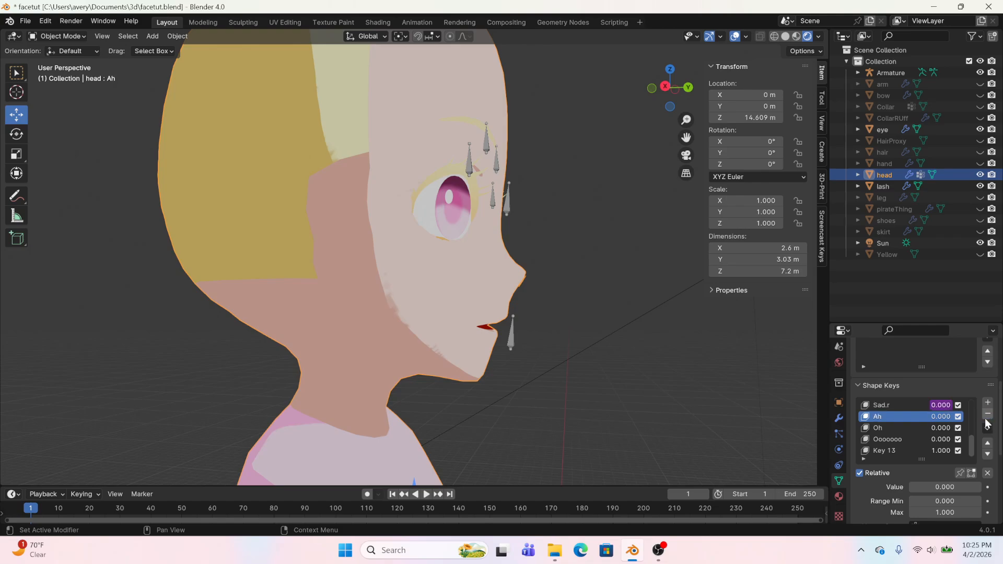
double_click(909, 450)
text(Ee)
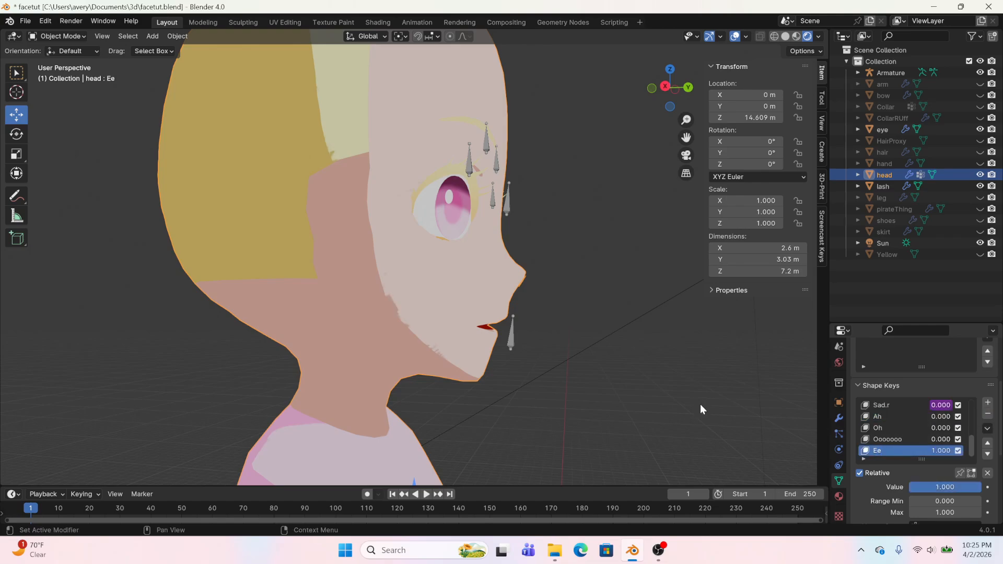
Set the replacement Ee shape key's value to 0.000 and make the Ooooooo shape key active
middle_drag(700, 403, 496, 392)
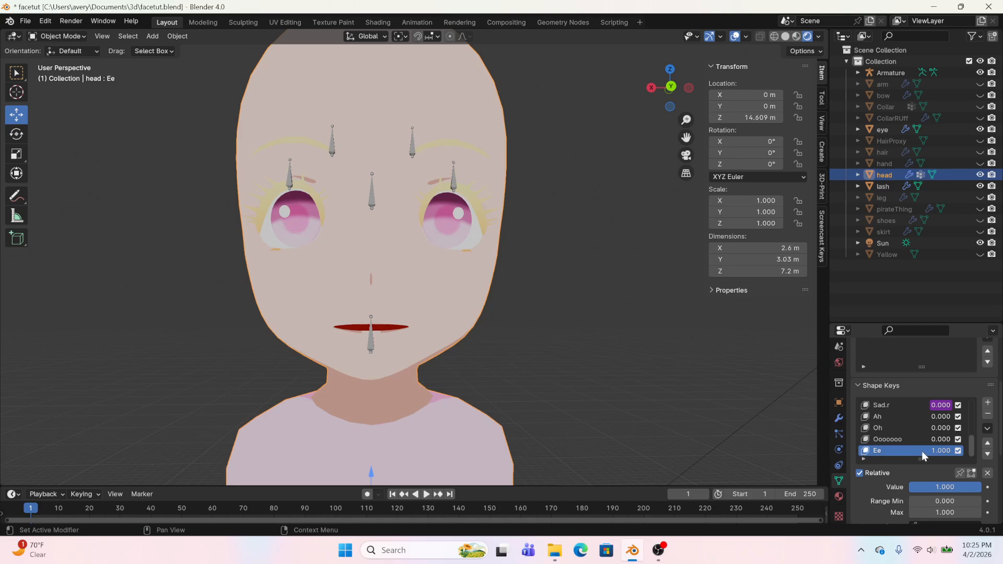
drag(945, 488, 871, 488)
click(907, 441)
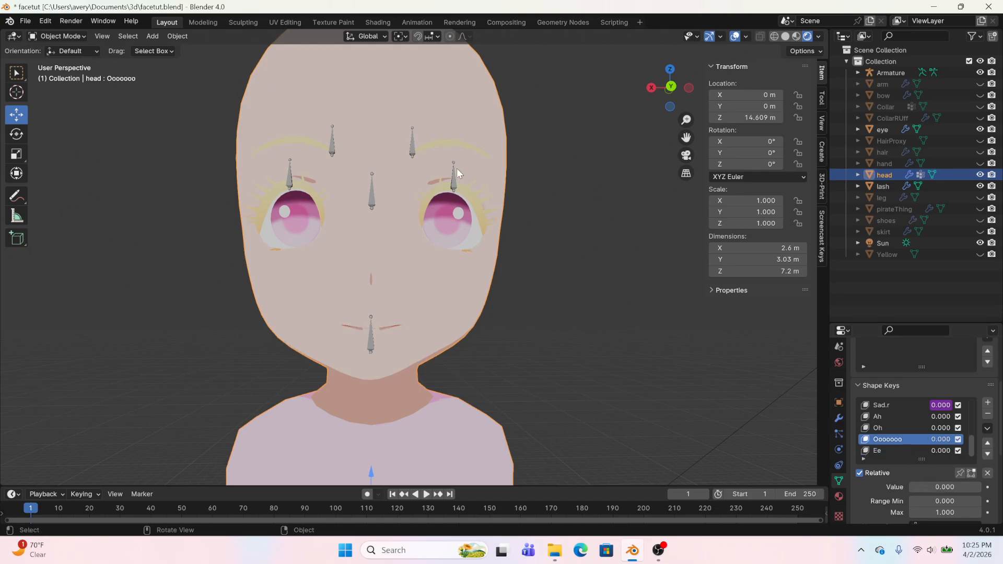
In mesh editing, view the mouth straight from the front and raise the upper lip's centre vertices for the Ooooooo shape
click(195, 24)
scroll(501, 248, down, 3)
middle_drag(501, 248, 405, 316)
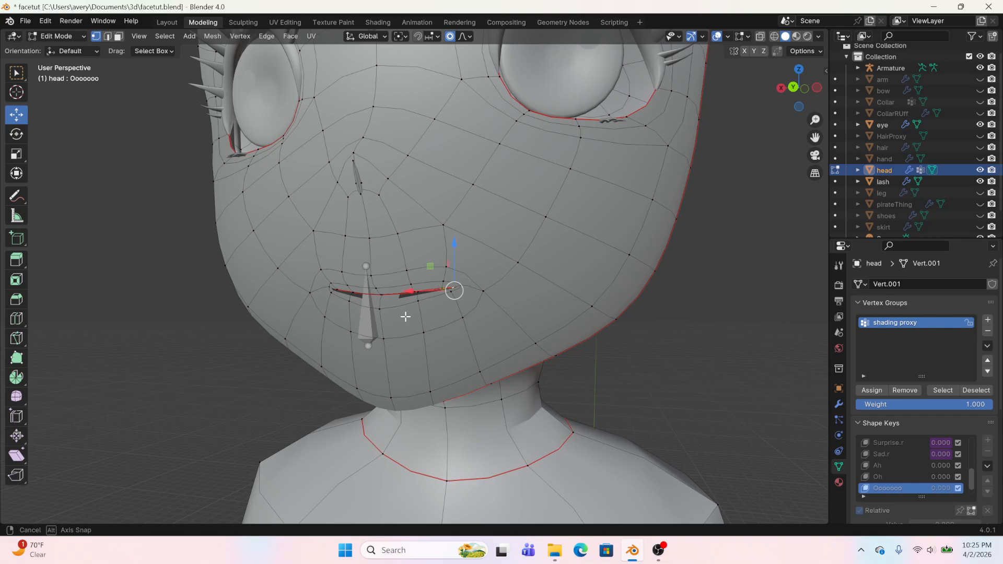
scroll(405, 315, up, 3)
click(799, 102)
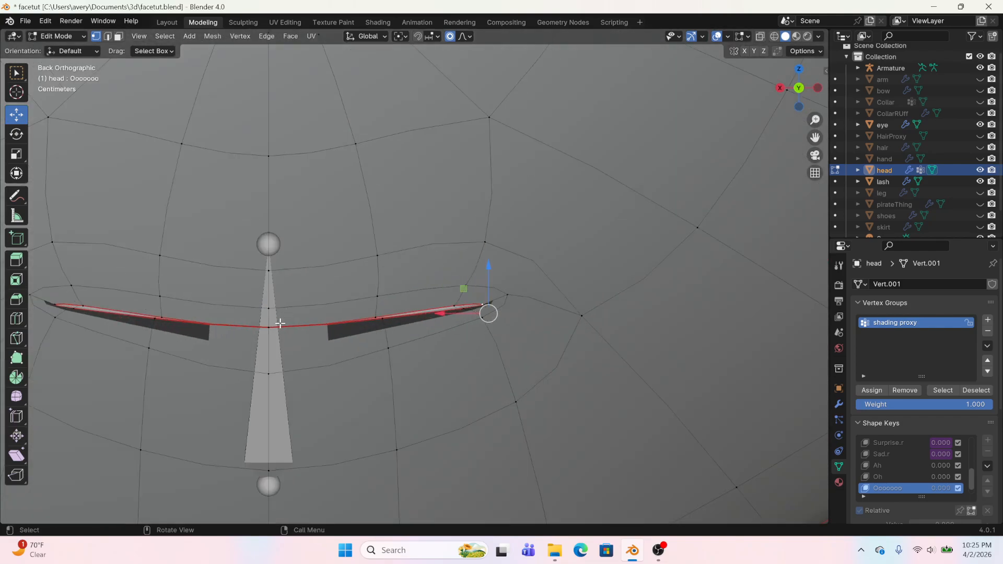
drag(267, 265, 264, 211)
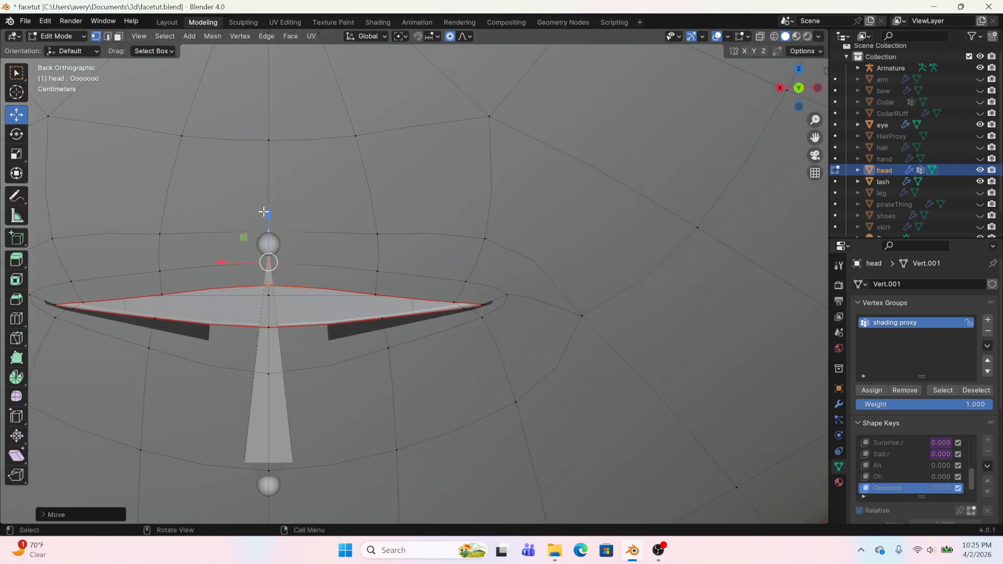
Select the lower lip's centre vertices and move them down to open the mouth
click(269, 332)
click(266, 368)
shift+click(270, 327)
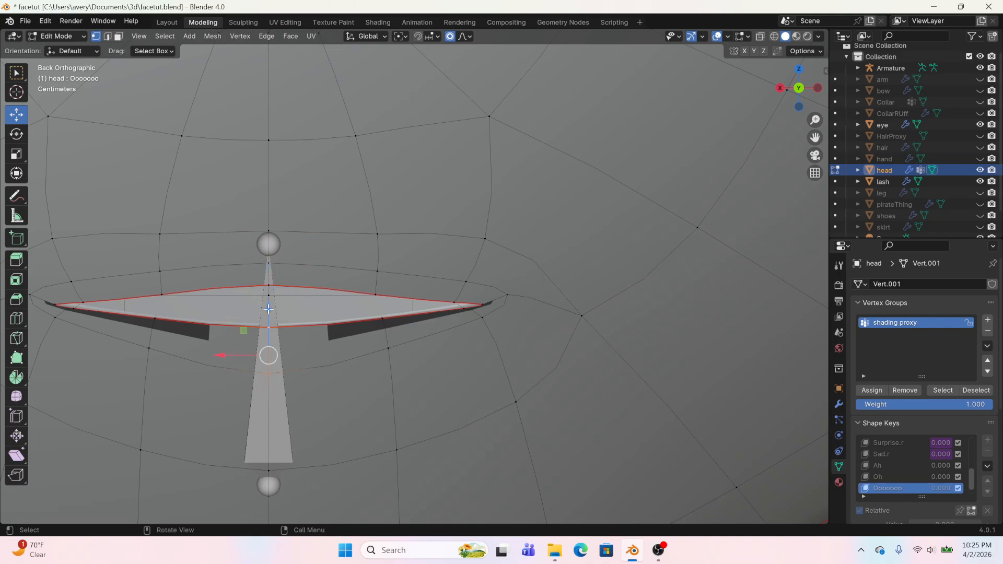
drag(269, 310, 274, 358)
Turn on X mirroring and move the mouth corner vertices inward along X and slightly down
click(513, 294)
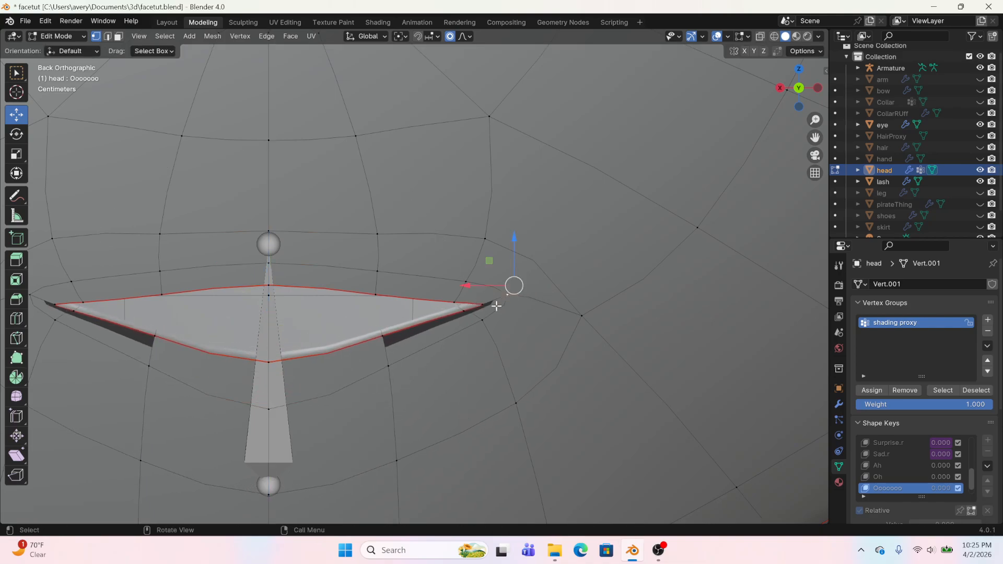
shift+click(488, 305)
drag(470, 299, 382, 311)
key(ctrl+z)
drag(450, 306, 313, 305)
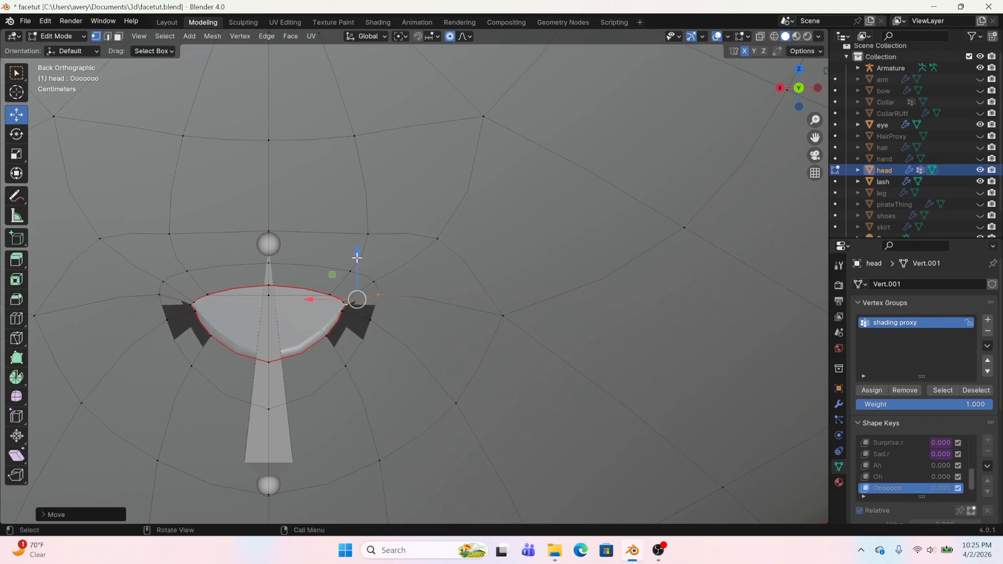
drag(357, 257, 356, 263)
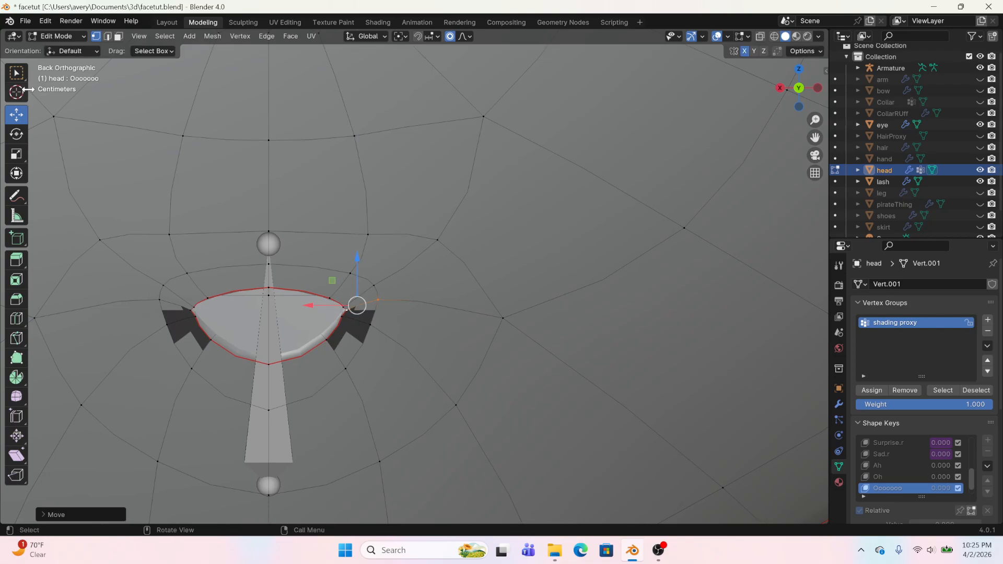
Select the mouth opening's edge loop, smooth it with repeated LoopTools Relax, and round it with Circle
alt+click(319, 359)
key(n)
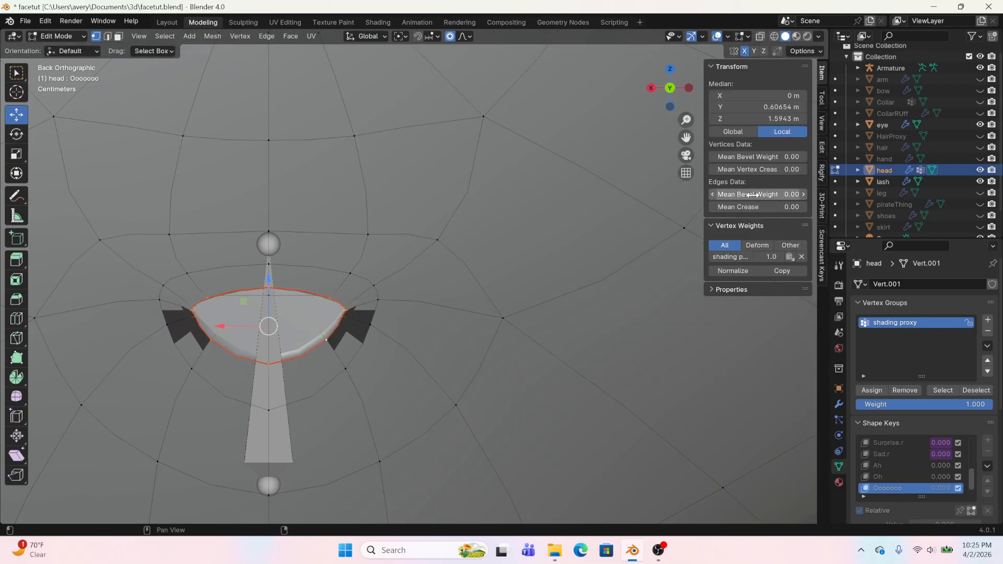
click(822, 147)
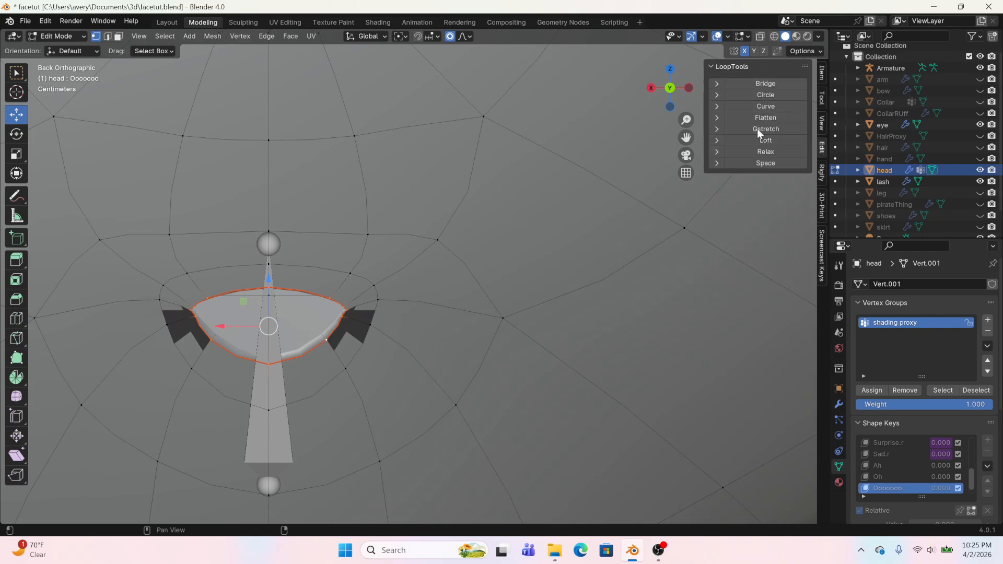
click(757, 150)
click(756, 151)
click(757, 151)
click(757, 150)
click(757, 151)
click(757, 150)
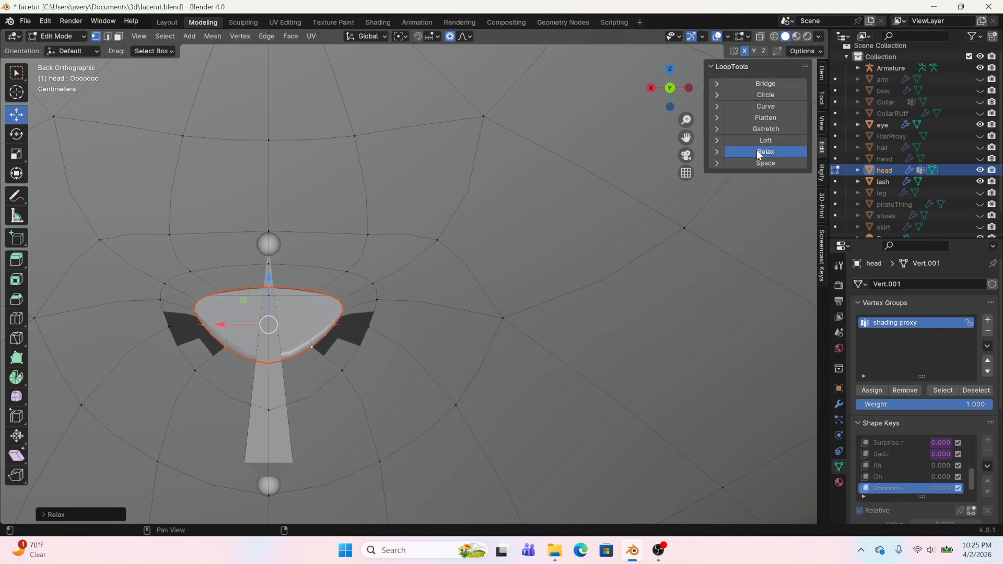
click(757, 150)
click(763, 94)
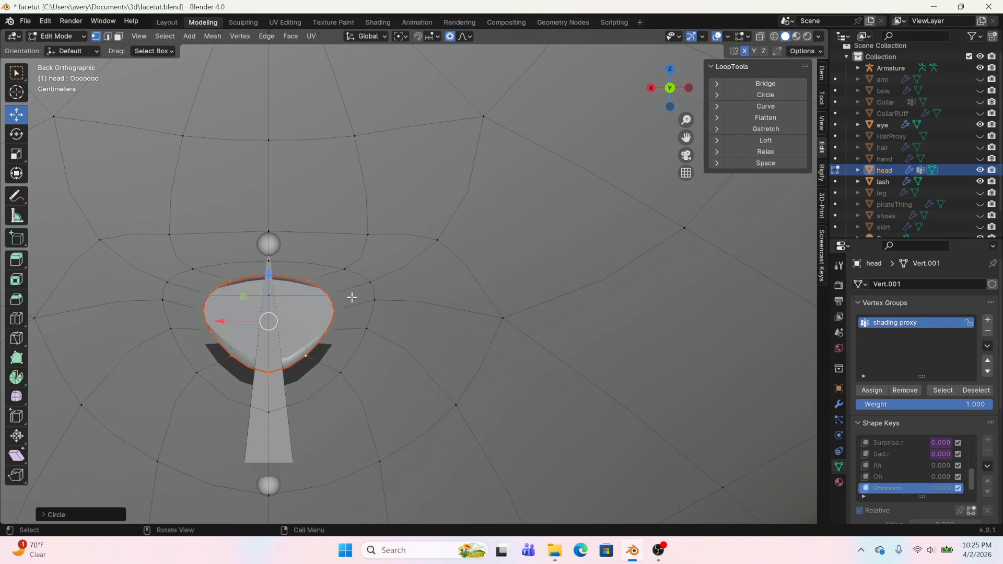
Select the edge loop around the mouth opening, try LoopTools Circle, undo it, and apply Relax twice instead
alt+shift+click(370, 311)
click(770, 95)
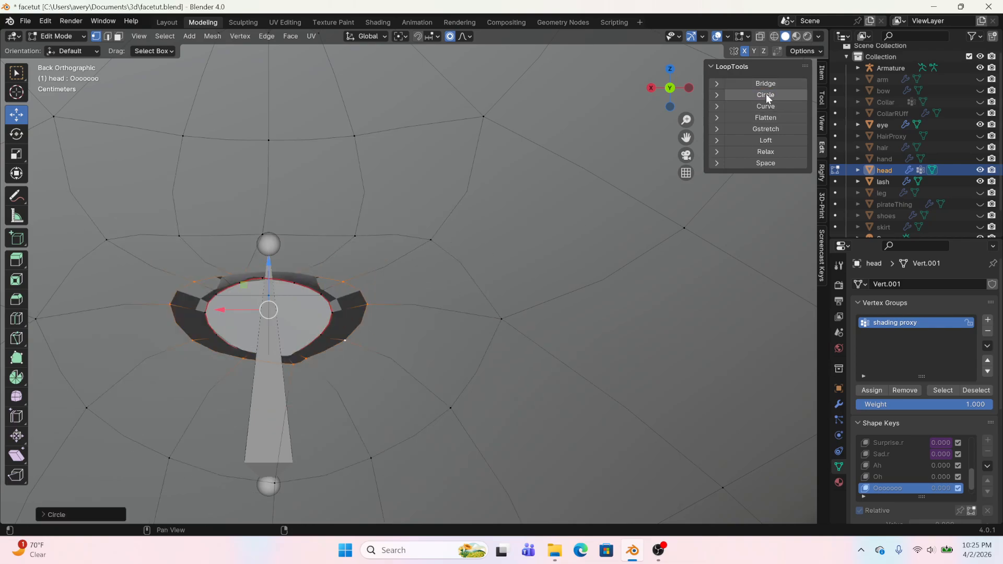
key(ctrl+z)
click(765, 151)
click(765, 151)
Reselect the mouth opening's edge loop, apply LoopTools Circle again, and check the lips in profile
alt+click(335, 321)
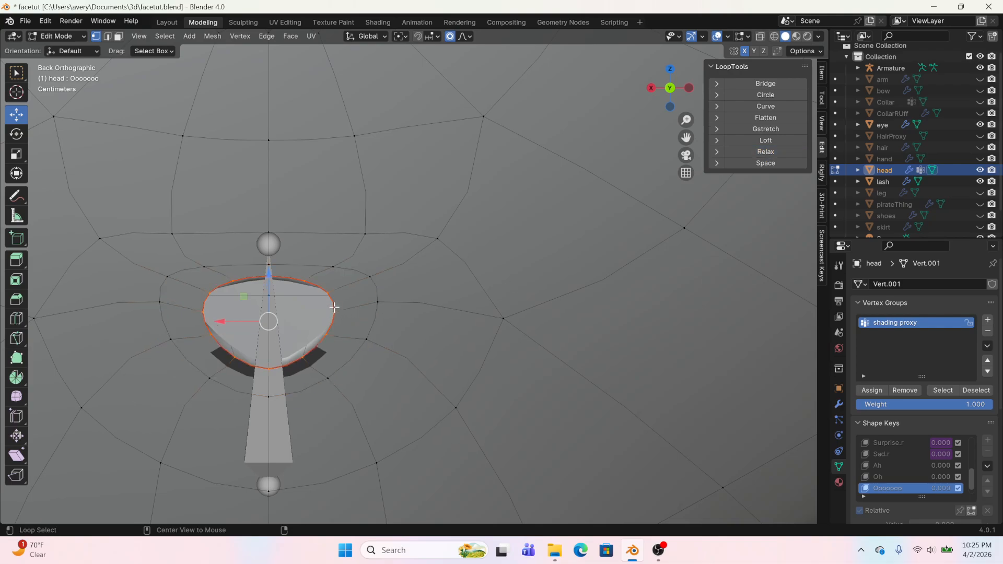
click(765, 94)
middle_drag(242, 348, 398, 342)
scroll(529, 313, down, 6)
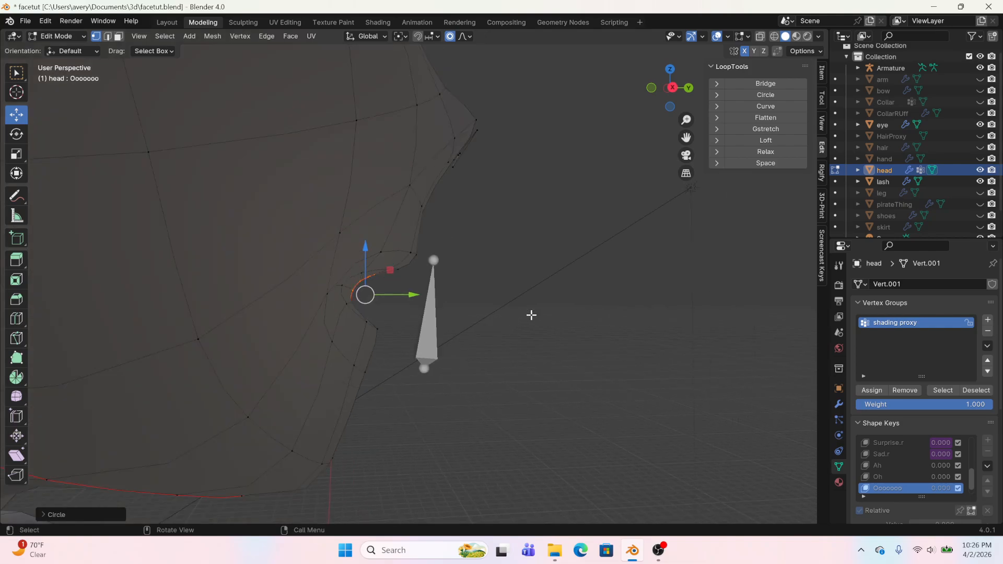
Preview the Ooooooo shape key in Object Mode at a value of 1.000, examining the mouth from the front and in profile
middle_drag(531, 313, 351, 325)
click(165, 24)
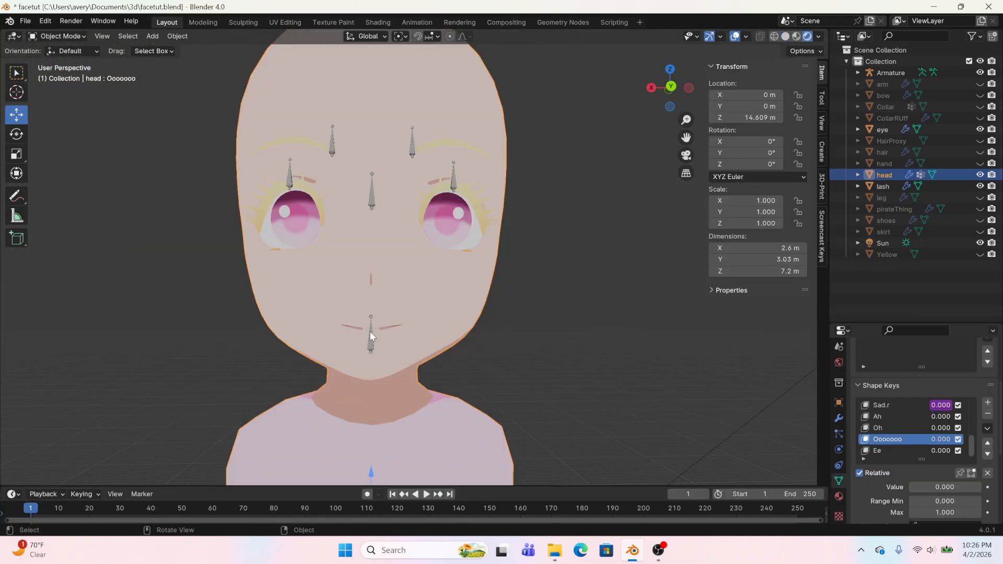
drag(914, 486, 981, 487)
middle_drag(554, 366, 588, 376)
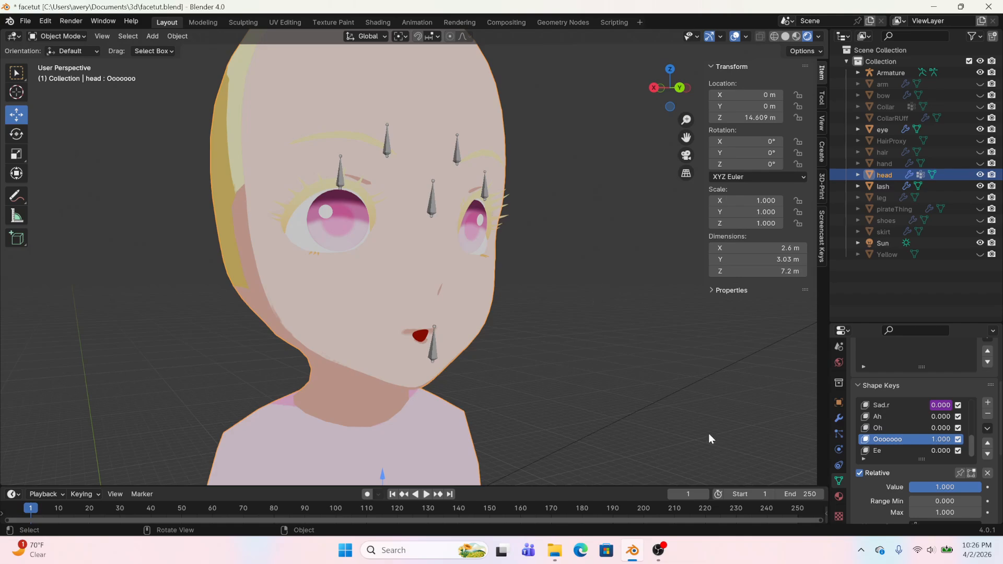
middle_drag(688, 423, 500, 405)
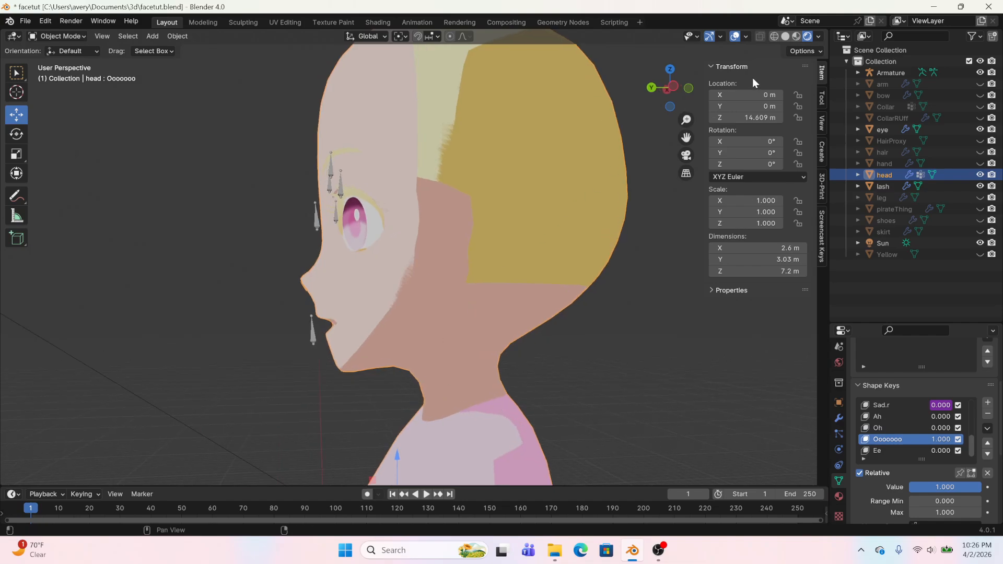
click(673, 87)
In side view, move the mouth opening's edge loop forward and slightly down with proportional editing
click(203, 21)
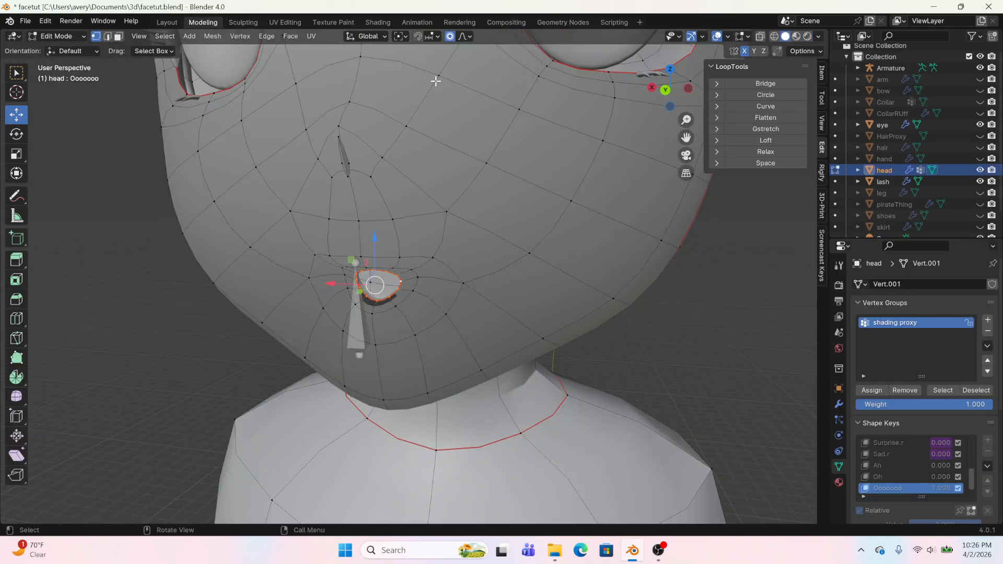
click(688, 89)
scroll(479, 379, up, 6)
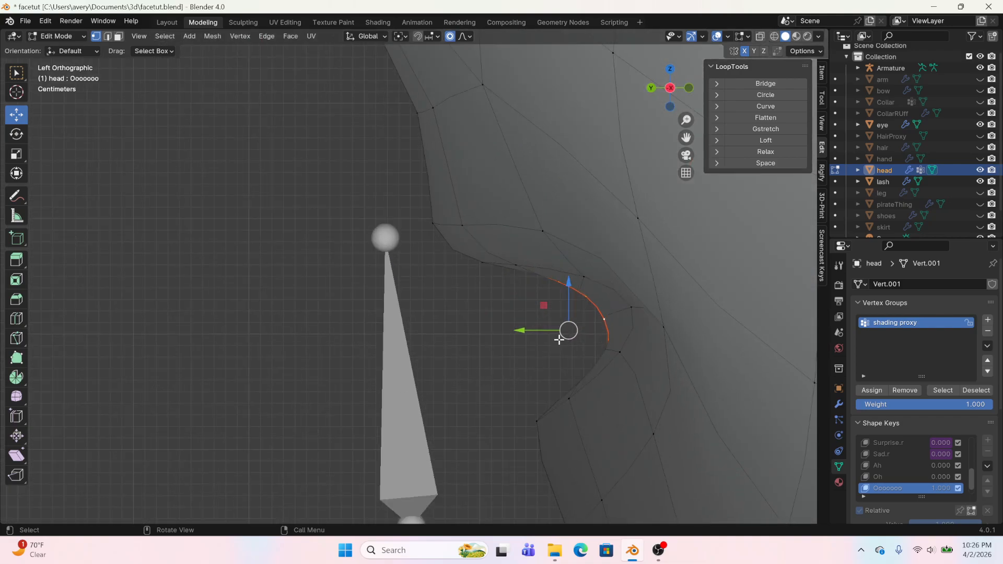
drag(564, 329, 496, 346)
scroll(533, 331, up, 9)
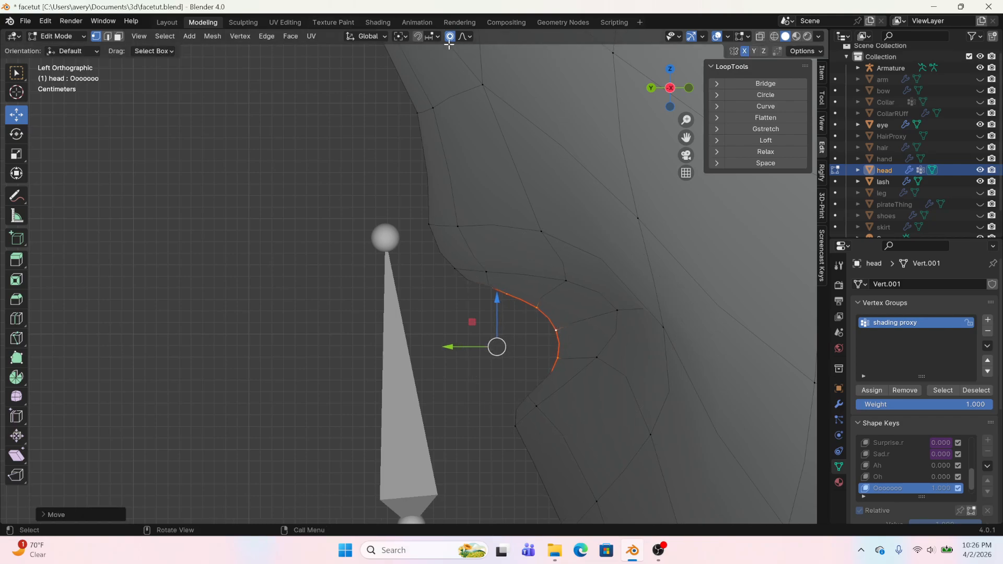
Turn off proportional editing and move the vertices around and behind the mouth corner forward one at a time
click(614, 315)
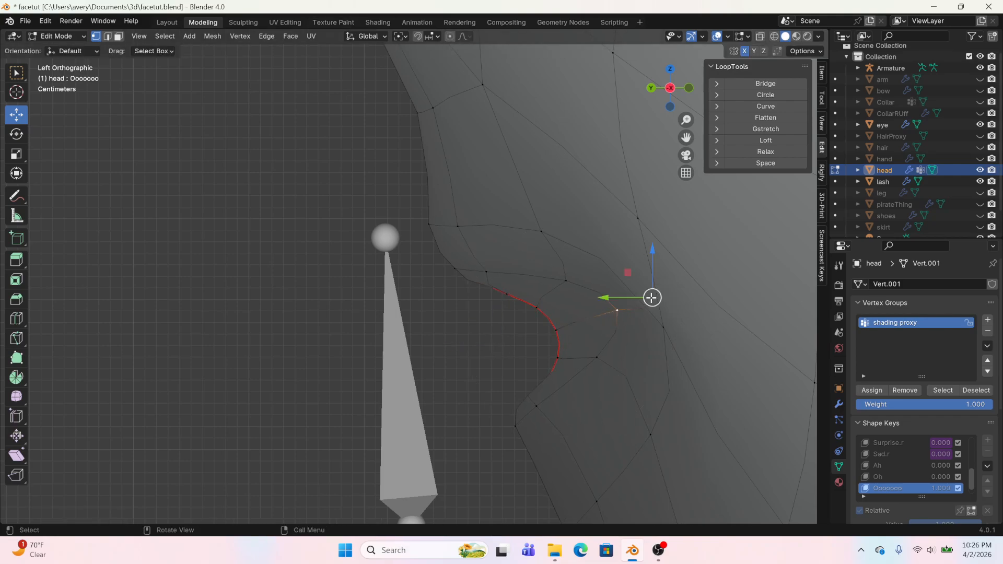
drag(637, 299, 565, 313)
click(560, 281)
drag(596, 273, 517, 276)
click(615, 339)
drag(616, 339, 560, 347)
click(579, 312)
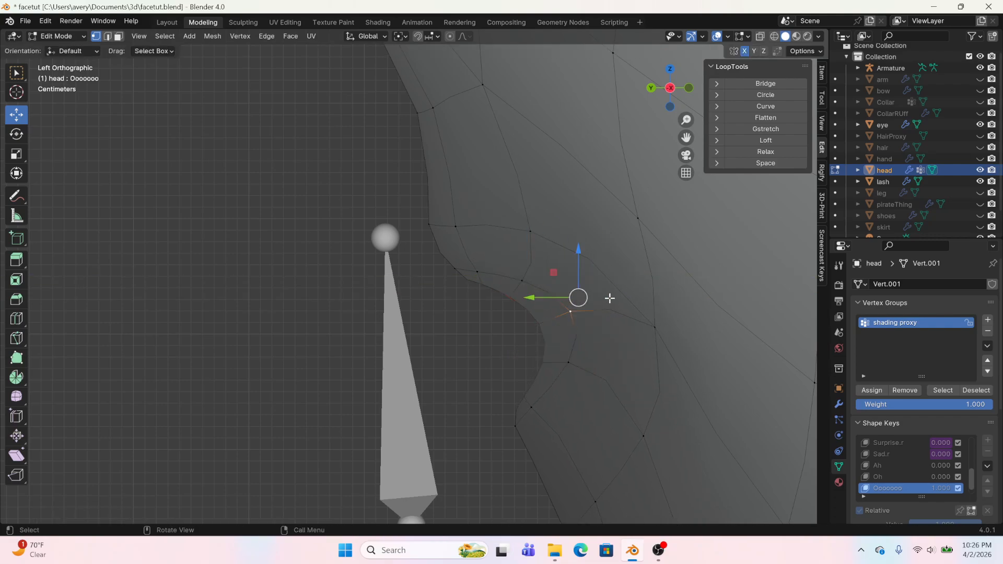
drag(581, 298, 564, 300)
click(655, 326)
drag(663, 316, 582, 308)
Check the Ooooooo mouth from the front, reset its value to 0, and make Ah the active shape key
click(167, 22)
middle_drag(334, 177, 398, 209)
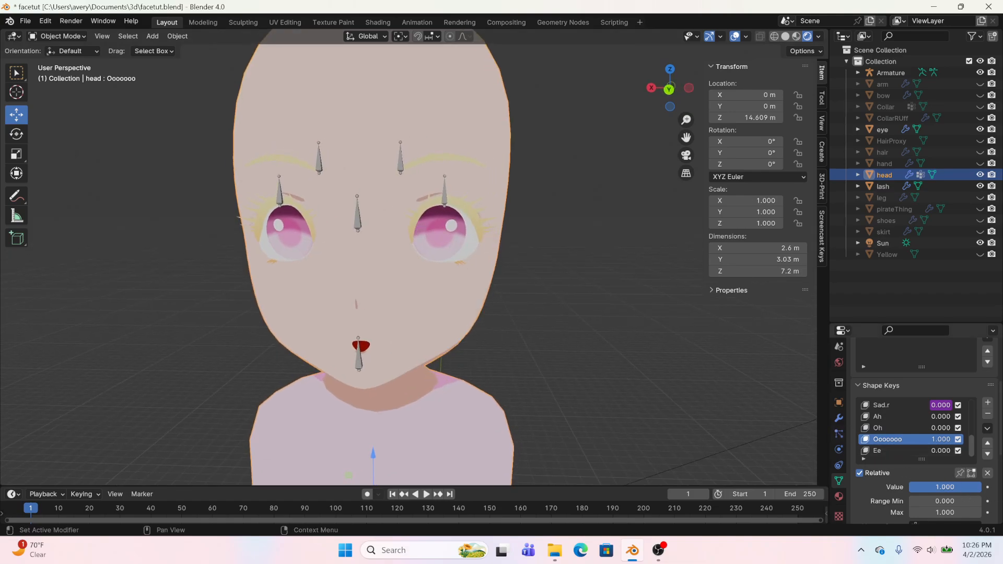
key(BackSpace)
click(908, 418)
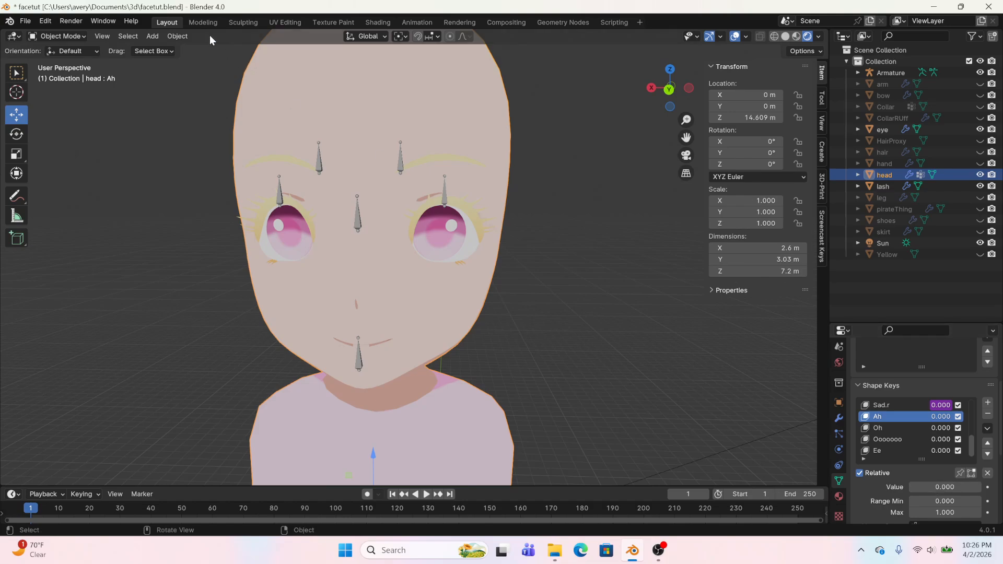
Open the Ah mouth with proportional editing by raising the centre upper-lip vertices and lowering the centre lower-lip vertices along Z
click(203, 22)
click(651, 88)
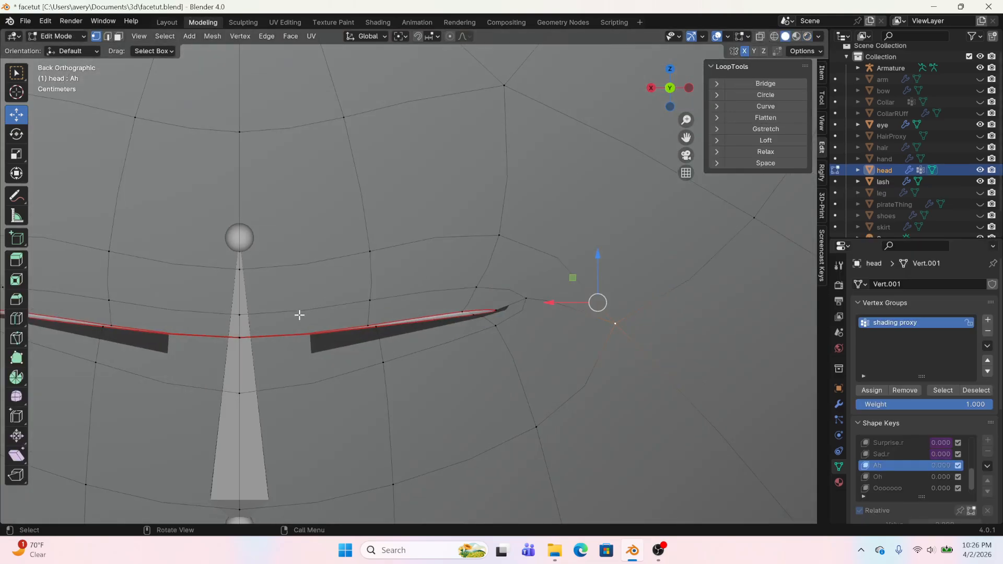
drag(239, 313, 243, 221)
click(449, 37)
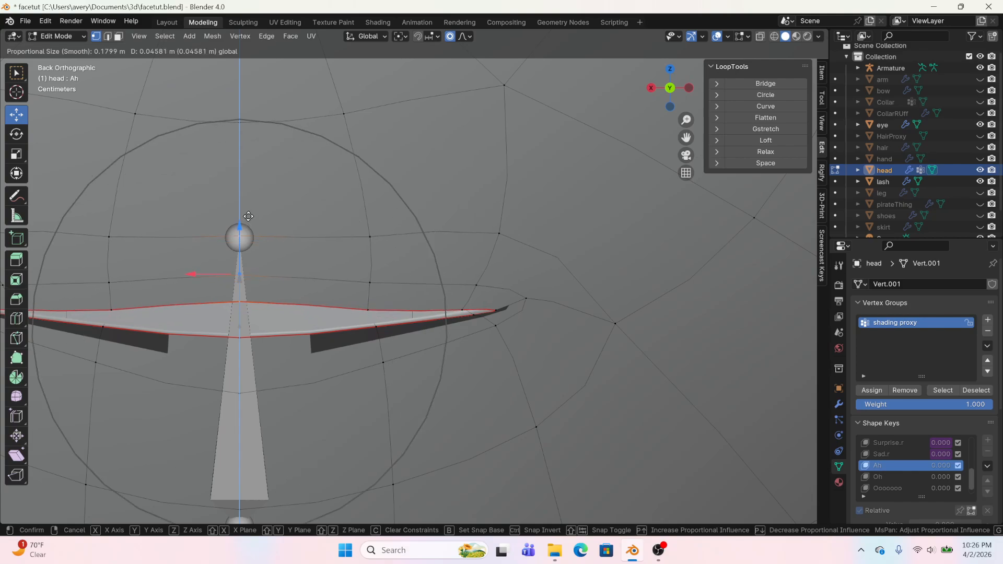
click(274, 299)
scroll(274, 299, down, 3)
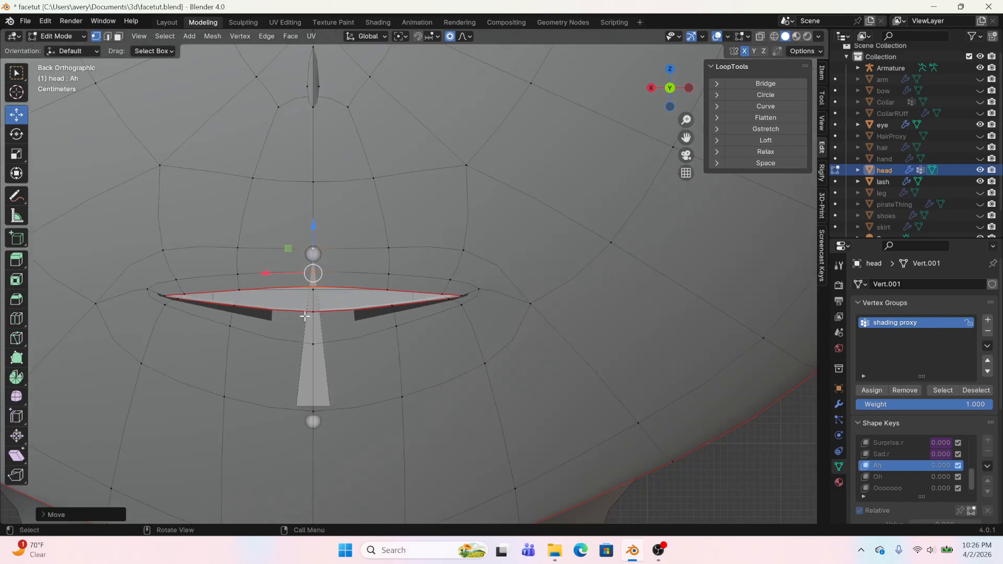
click(305, 315)
shift+click(318, 345)
drag(313, 302, 312, 347)
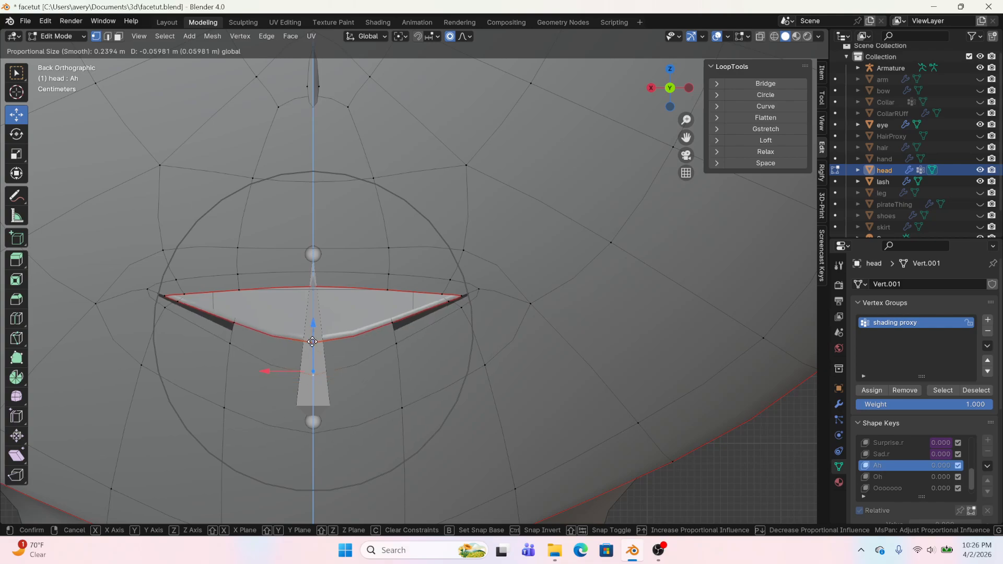
Raise the upper lip's side vertices, and lift the centre upper-lip vertices further to widen the Ah opening
click(390, 284)
drag(393, 243, 387, 217)
click(311, 271)
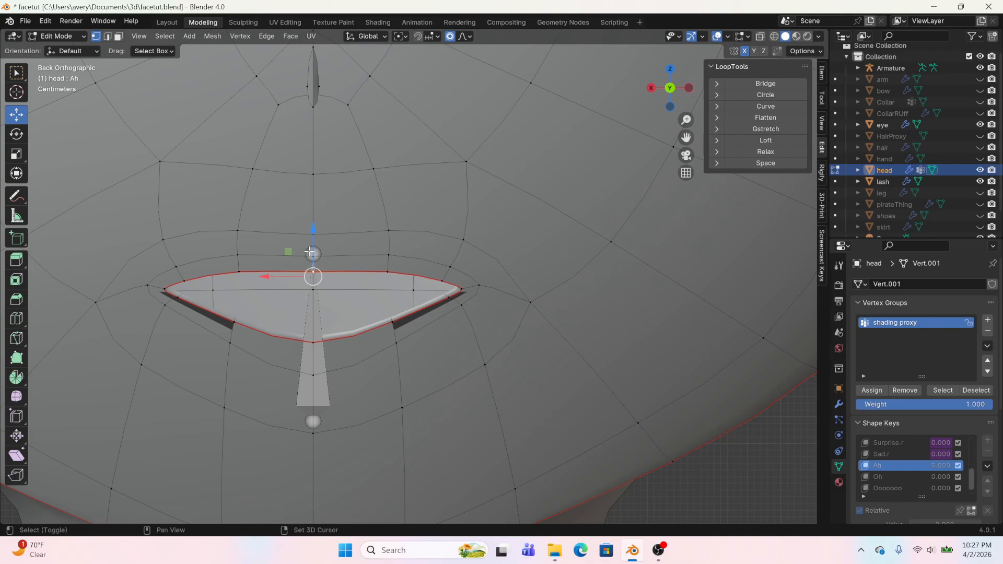
shift+click(311, 252)
shift+click(313, 229)
drag(313, 213, 314, 201)
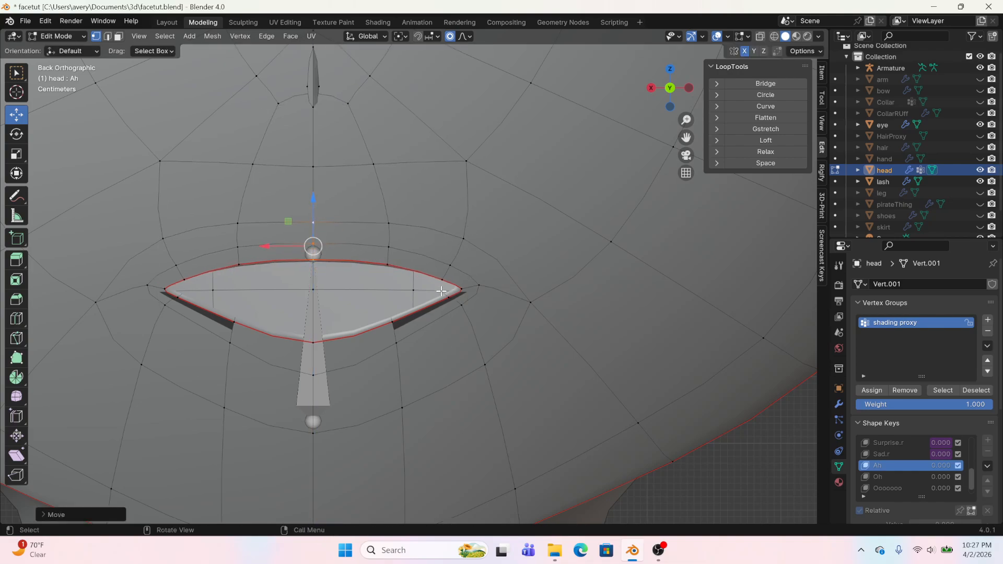
Move the Ah mouth's corner vertices inward with proportional editing and shift the vertices beneath them slightly down
click(460, 291)
drag(463, 293, 436, 253)
key(z)
scroll(436, 252, up, 9)
click(432, 297)
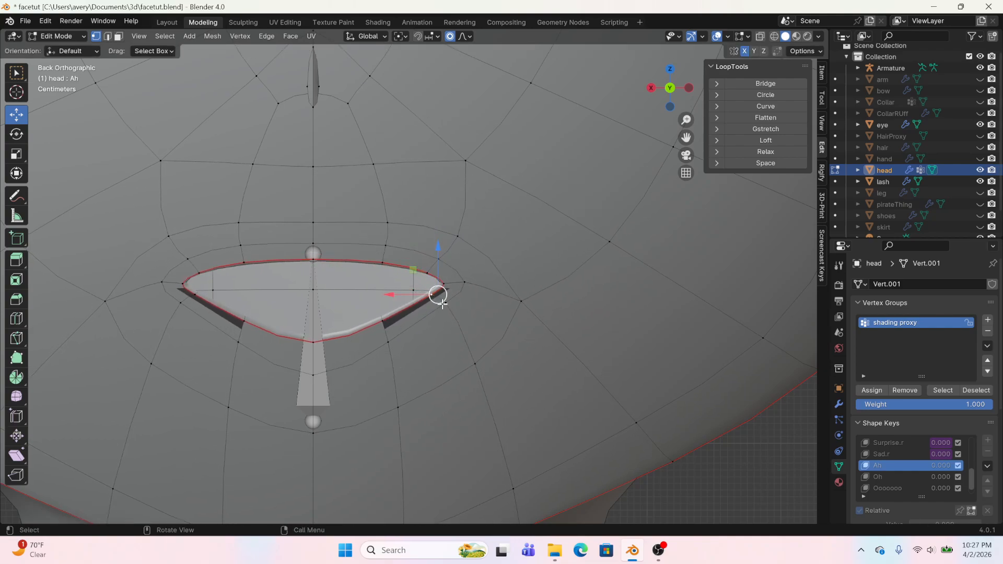
drag(442, 296, 442, 311)
Lower the side vertices of the Ah mouth's lower lip to round out the opening
scroll(442, 311, up, 3)
click(384, 328)
drag(385, 329, 390, 347)
scroll(389, 346, down, 6)
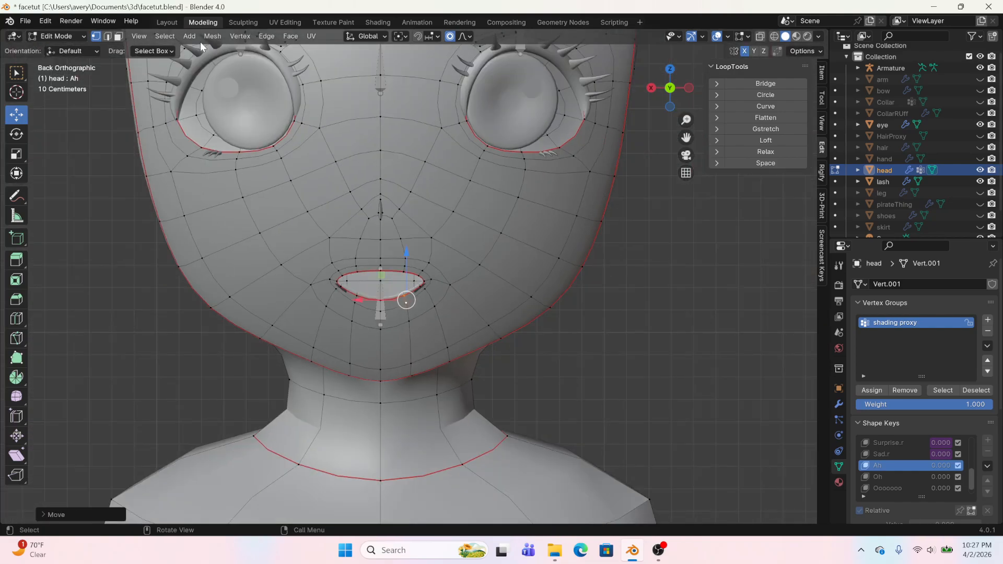
Preview the Ah shape key in Object Mode, return its value to 0, and make Oh the active shape key
click(164, 22)
drag(939, 486, 903, 487)
click(896, 429)
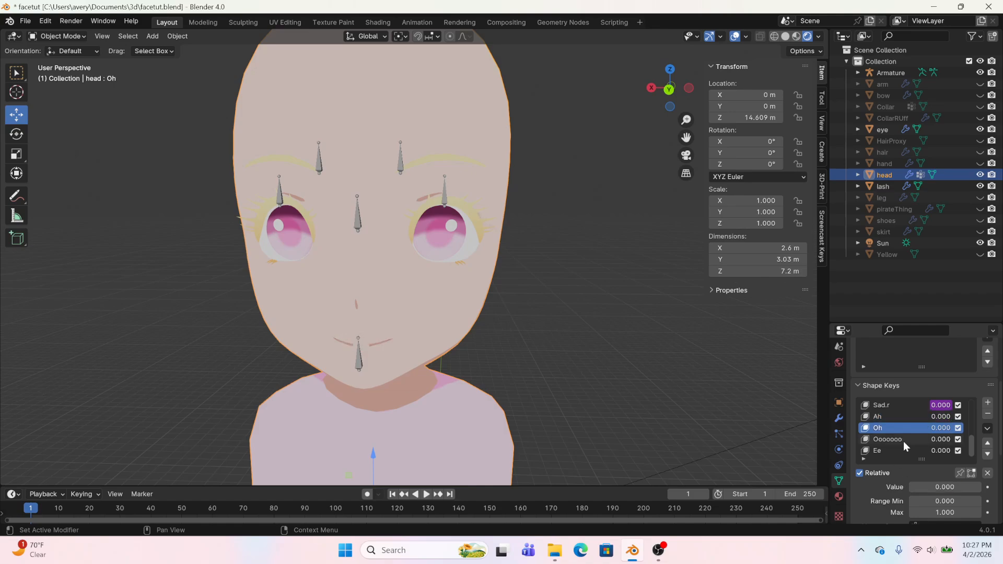
Open the centre of the Oh mouth by raising the upper lip and lowering the lower lip along Z
click(215, 22)
scroll(366, 292, up, 4)
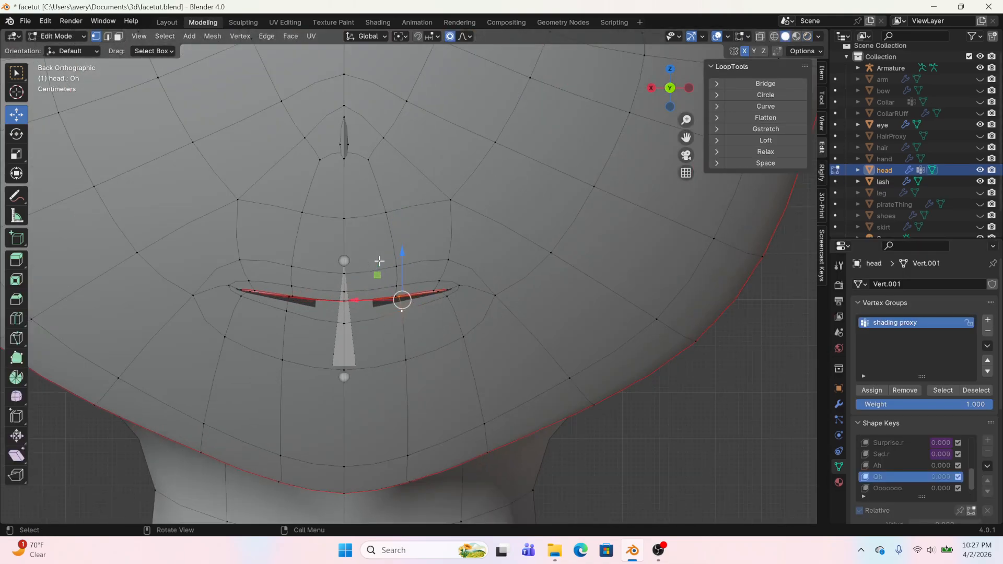
click(330, 304)
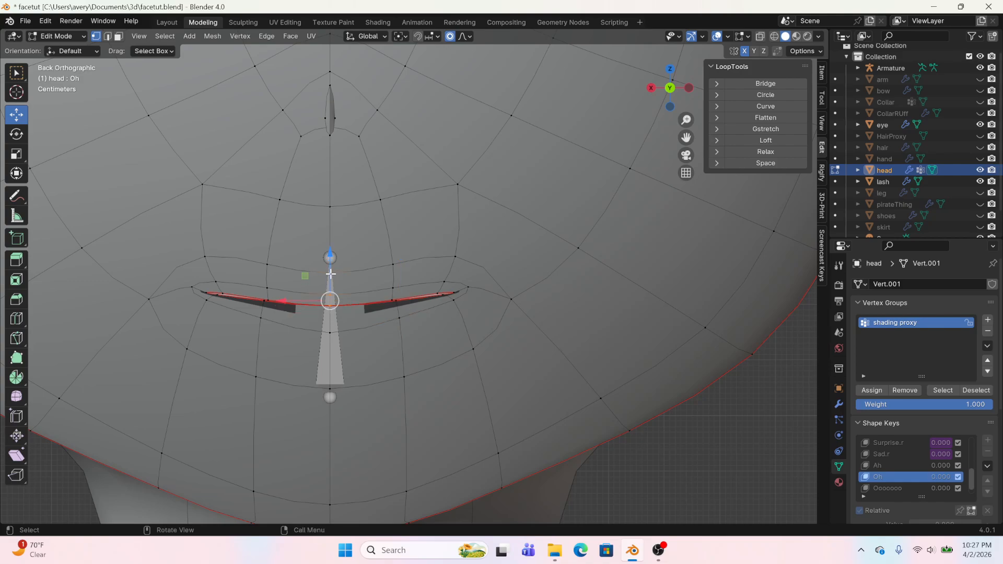
drag(330, 285, 329, 341)
Raise the Oh mouth's upper-lip vertices beside the centre and lower the matching lower-lip vertices to smooth the opening
click(395, 305)
shift+click(400, 322)
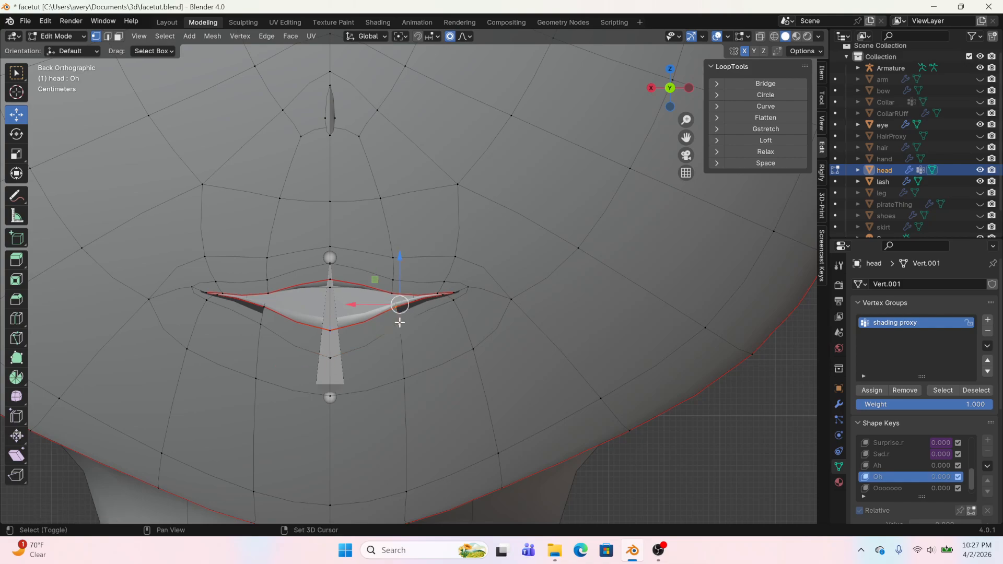
drag(400, 261, 376, 223)
click(393, 293)
middle_drag(349, 258, 450, 268)
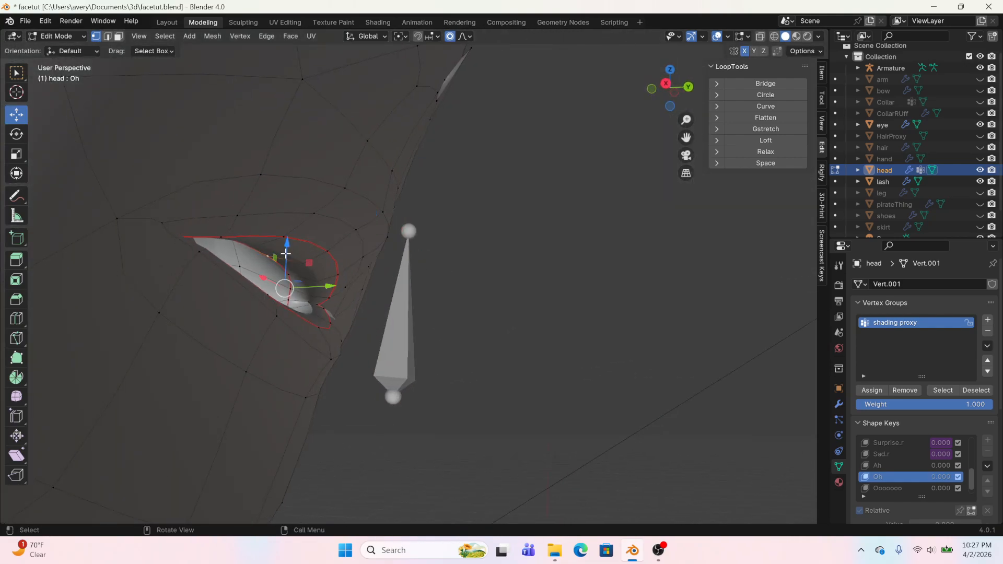
drag(286, 253, 285, 233)
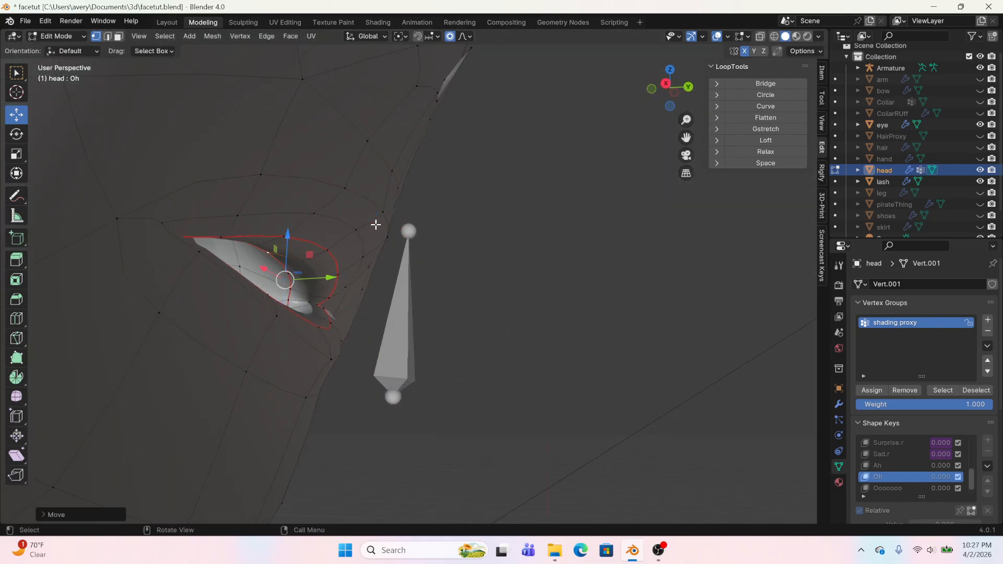
In the front-facing orthographic view, move the Oh mouth's corner vertices inward to narrow the opening into an oval
click(688, 87)
click(443, 287)
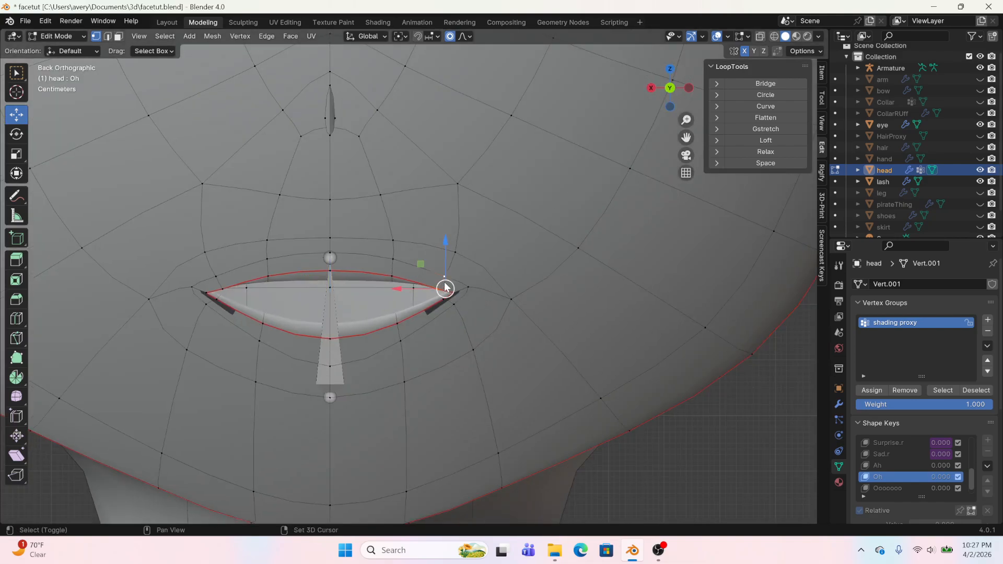
drag(444, 287, 404, 283)
click(447, 296)
click(443, 295)
click(408, 289)
shift+click(420, 275)
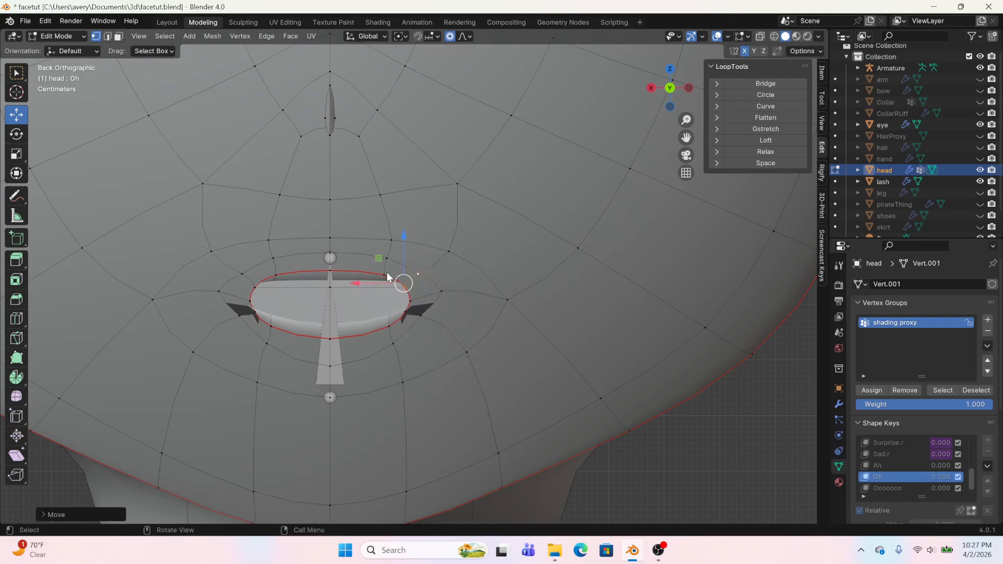
Raise the centre and side vertices of the Oh mouth's upper lip to make the opening rounder
click(329, 265)
drag(325, 232, 327, 215)
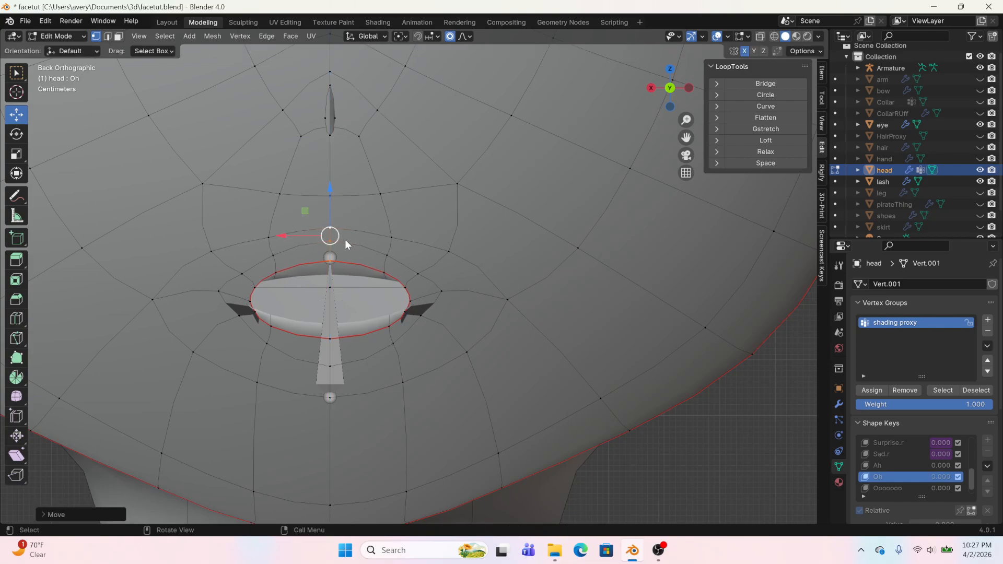
click(387, 256)
drag(390, 249, 391, 242)
Select the upper lip's rim vertices in profile and move them forward along Y, redoing the move with a smaller shift
middle_drag(327, 334, 615, 114)
click(668, 88)
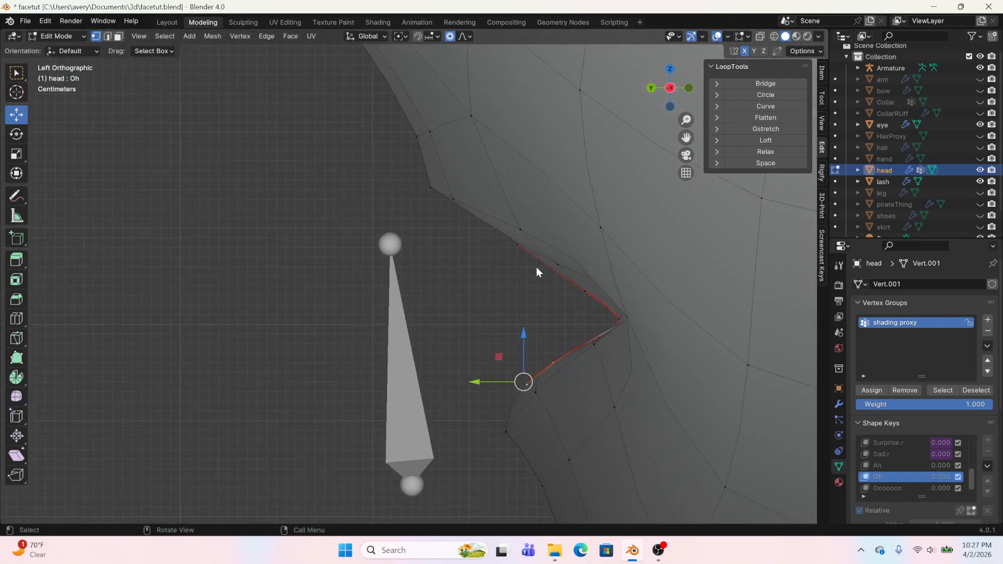
click(518, 245)
shift+click(580, 290)
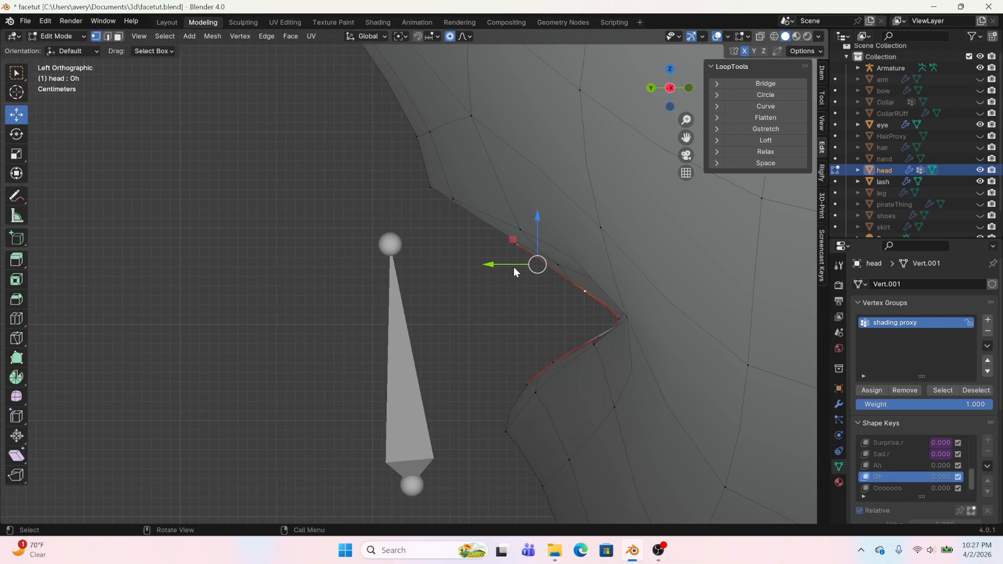
key(g)
key(y)
click(426, 291)
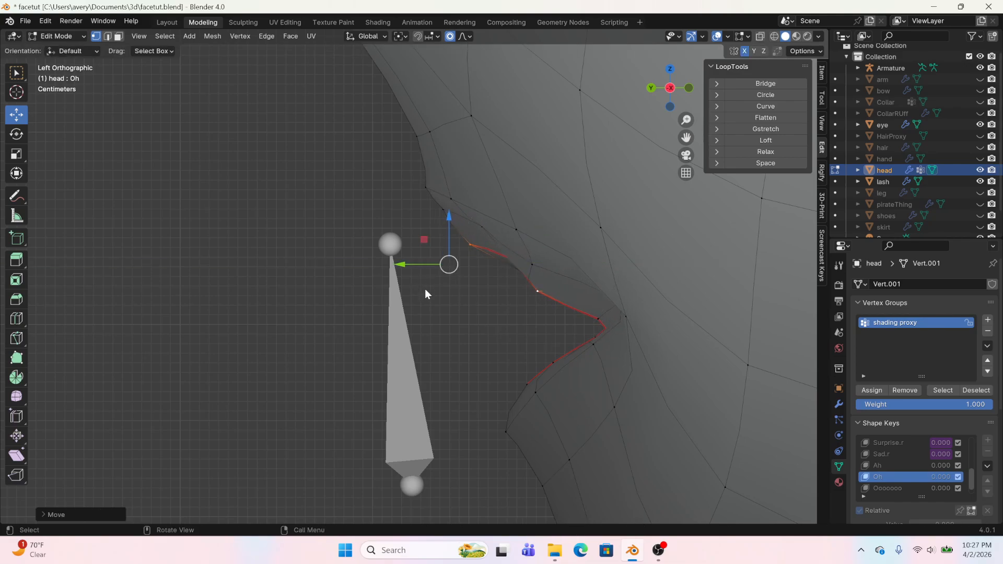
middle_drag(425, 291, 444, 271)
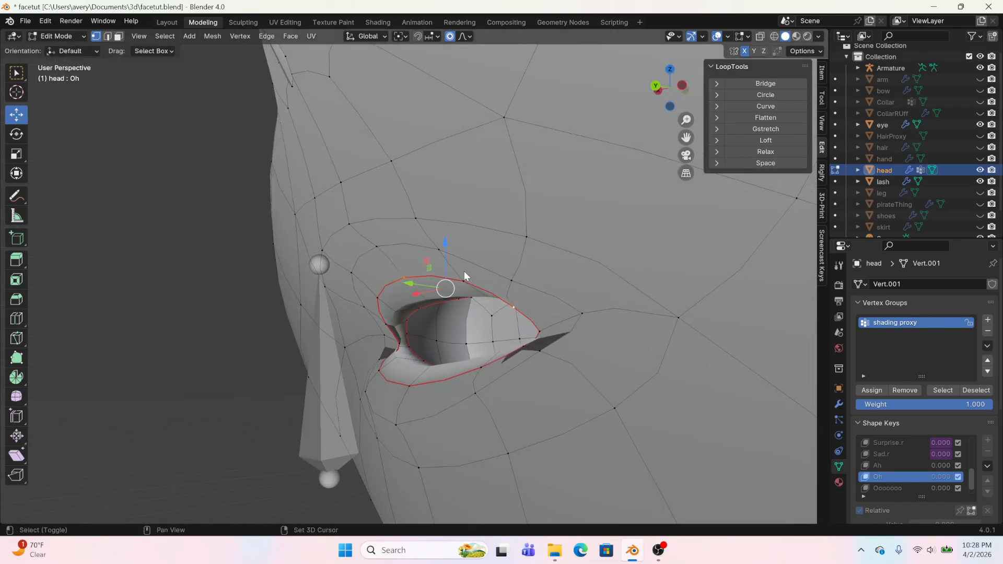
click(682, 87)
key(g)
key(y)
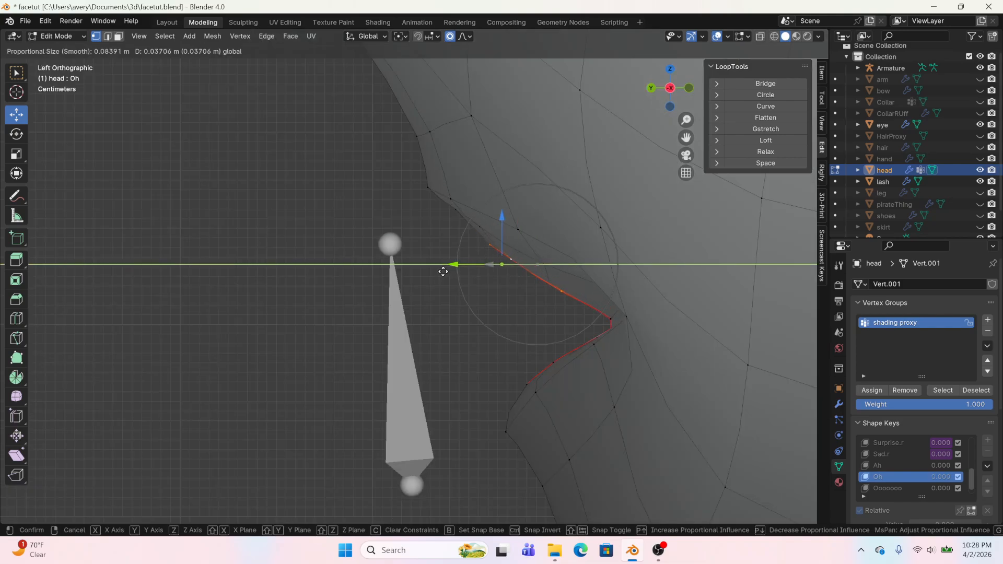
click(430, 275)
Turn off proportional editing and move the two vertices just above the upper lip's rim forward and slightly down
click(450, 210)
shift+click(471, 227)
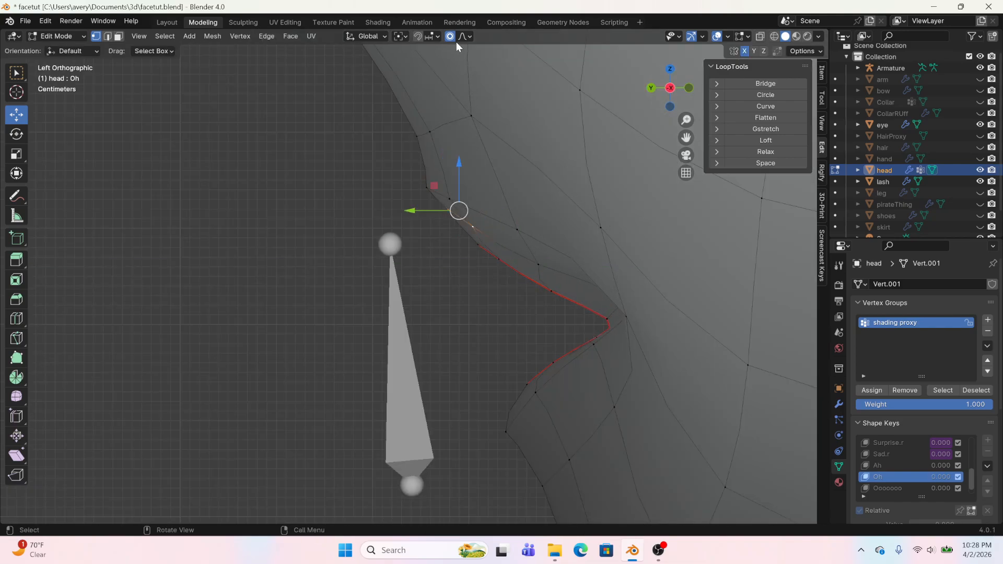
drag(459, 211, 437, 219)
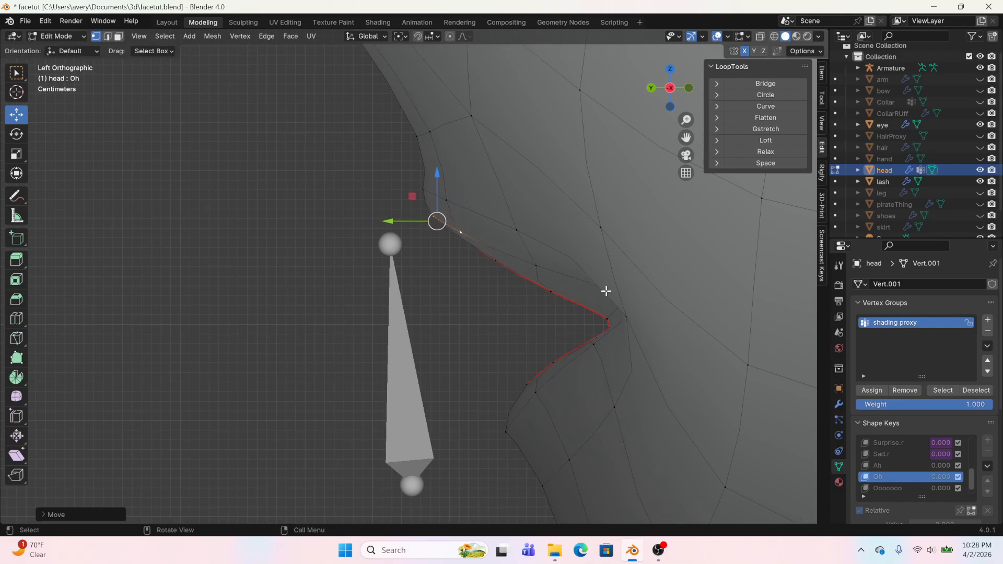
In the left orthographic view, move the vertices at the corner of the Oh mouth forward along Y
middle_drag(605, 291, 647, 317)
click(602, 292)
click(677, 90)
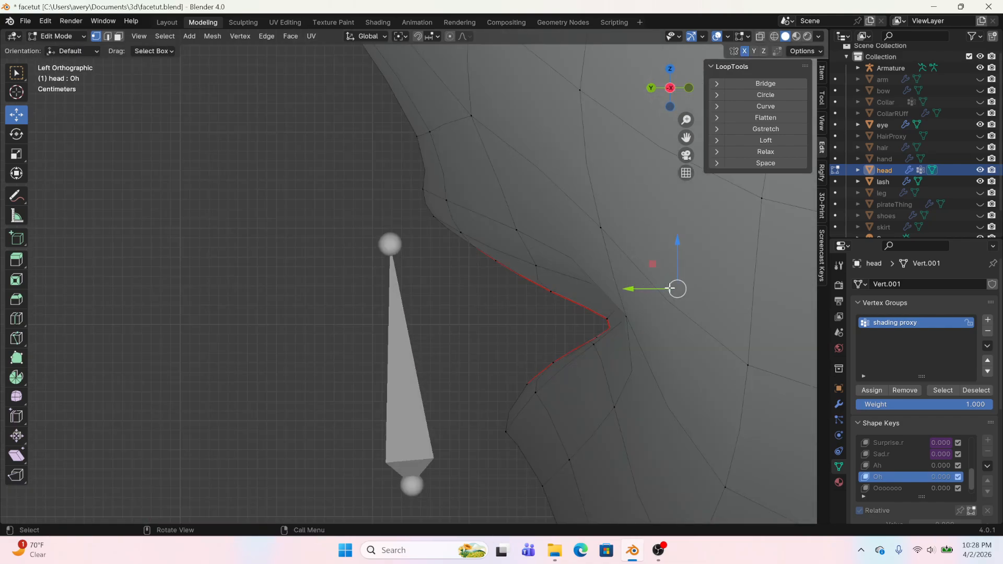
drag(676, 288, 637, 321)
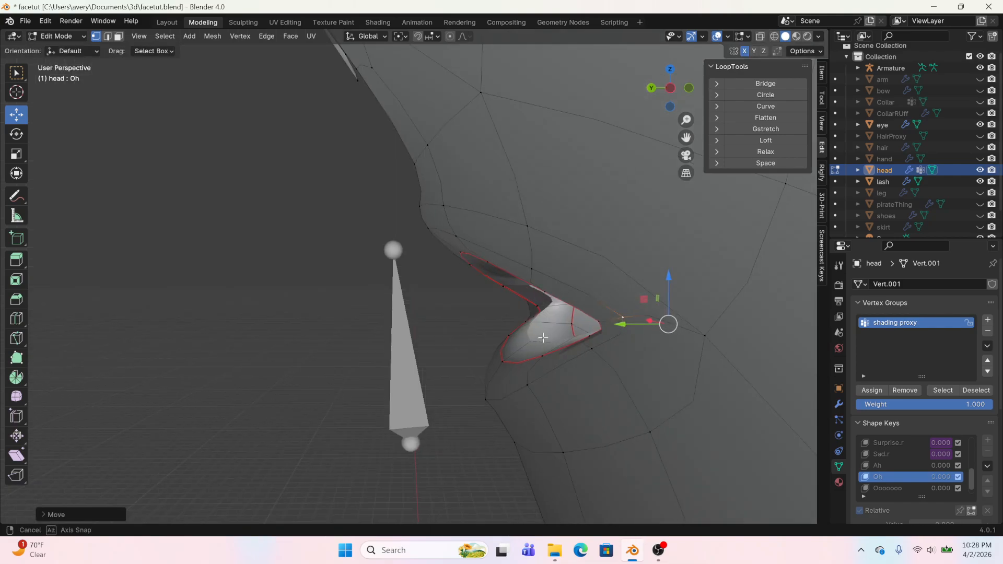
middle_drag(638, 321, 614, 200)
click(682, 90)
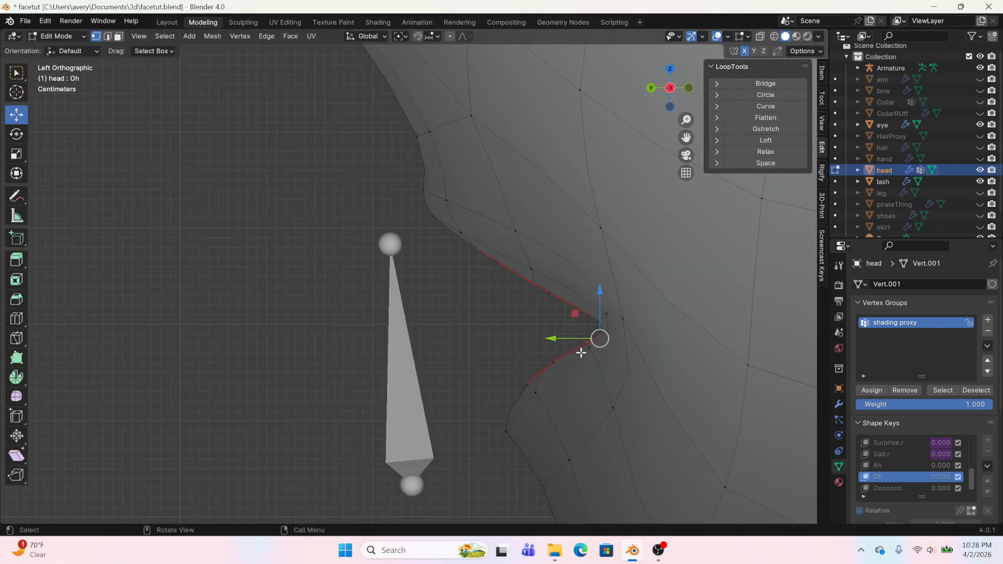
drag(597, 338, 580, 340)
From inside the head, select the vertices along the side of the mouth cavity near its opening and raise them
scroll(352, 263, down, 5)
middle_drag(352, 263, 517, 212)
scroll(338, 282, up, 3)
scroll(339, 282, up, 4)
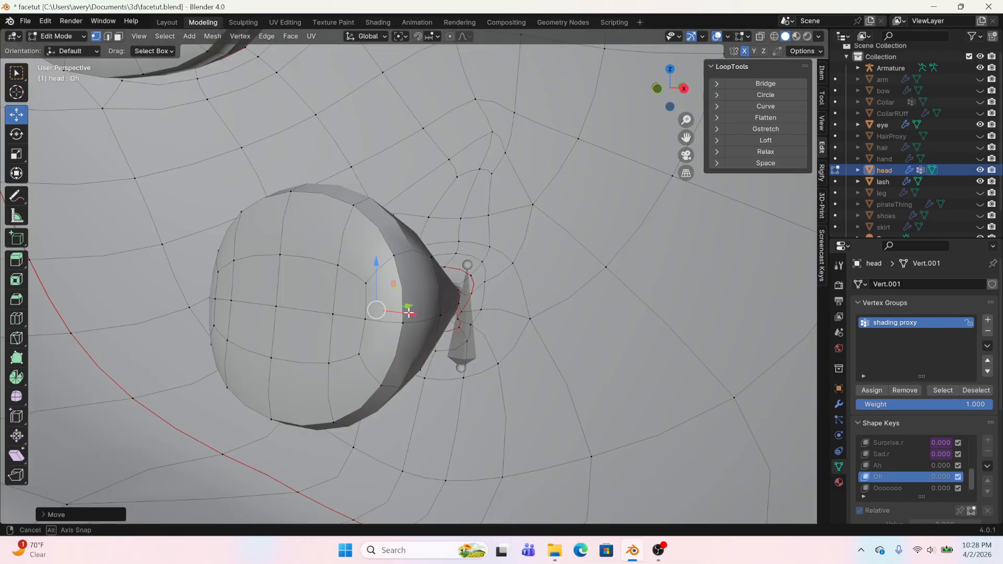
middle_drag(338, 282, 365, 324)
click(344, 308)
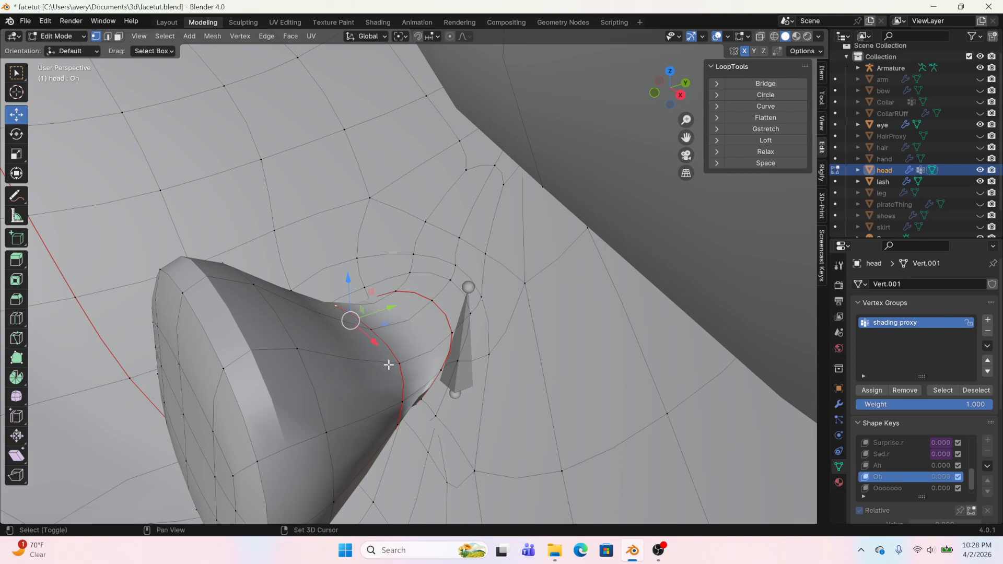
shift+click(394, 365)
shift+click(374, 324)
drag(377, 311, 377, 289)
middle_drag(376, 290, 438, 307)
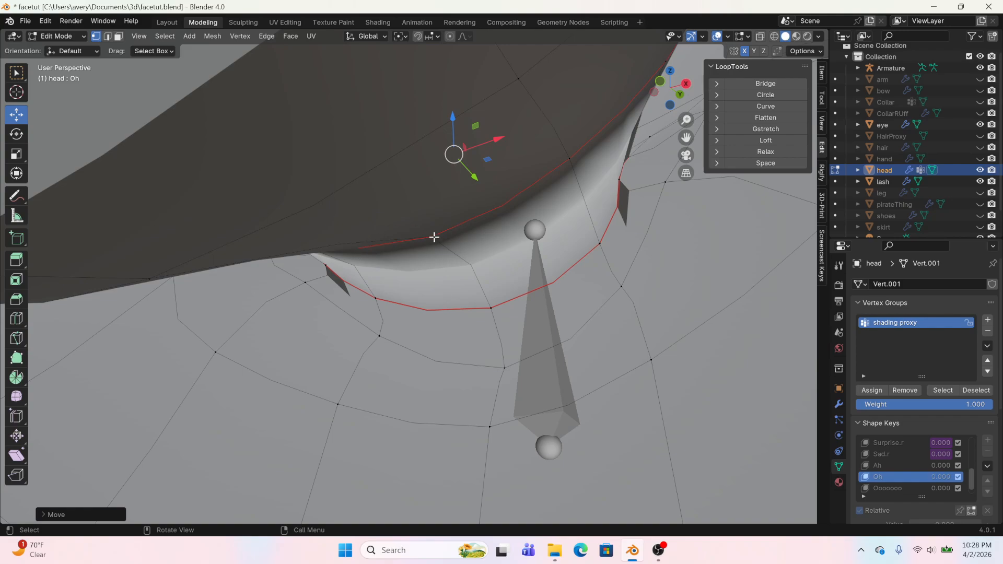
Select the mouth cavity vertices along the rim beside the lip and adjust their height along Z
middle_drag(434, 237, 431, 165)
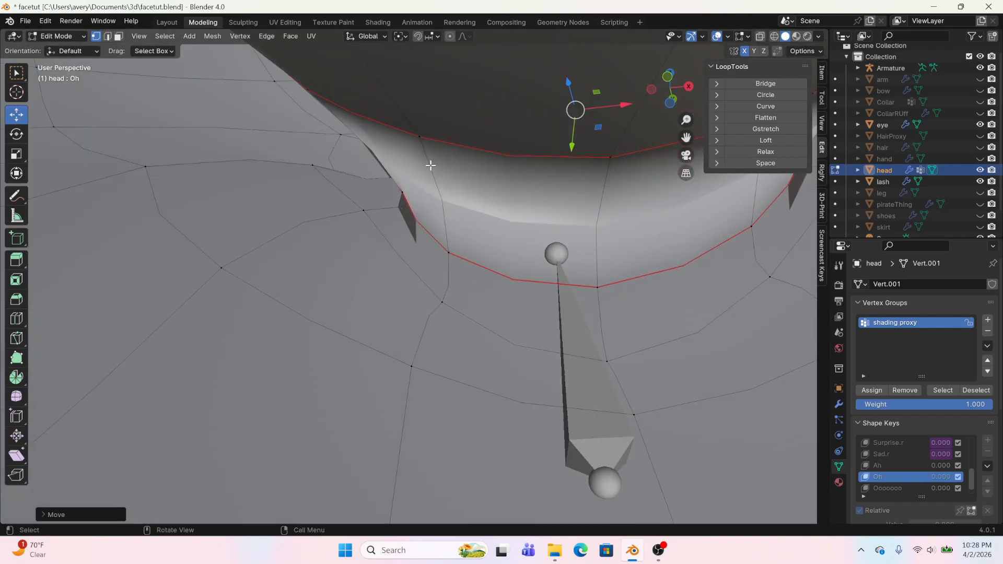
click(586, 184)
click(608, 151)
shift+click(445, 134)
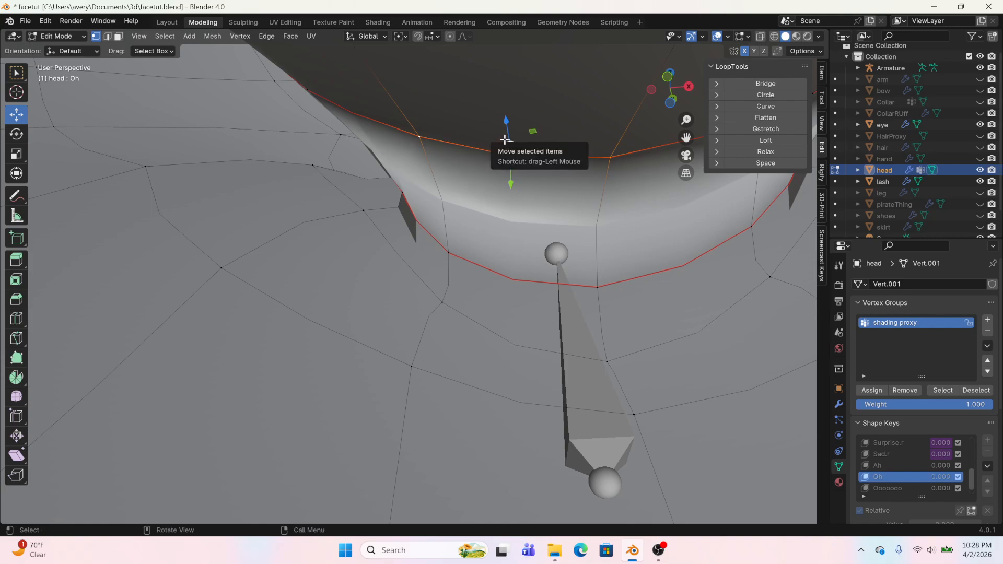
middle_drag(505, 138, 535, 168)
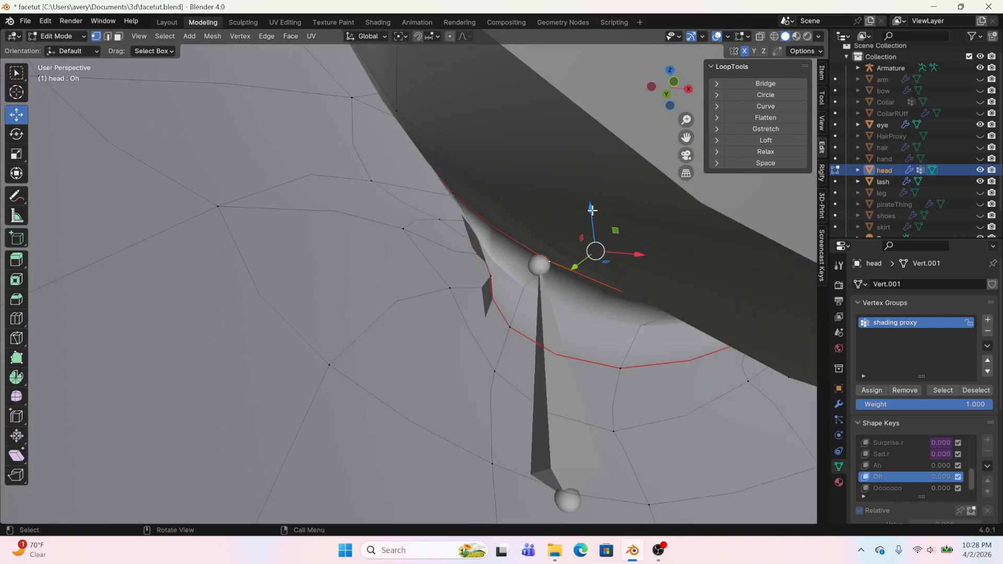
drag(591, 210, 537, 275)
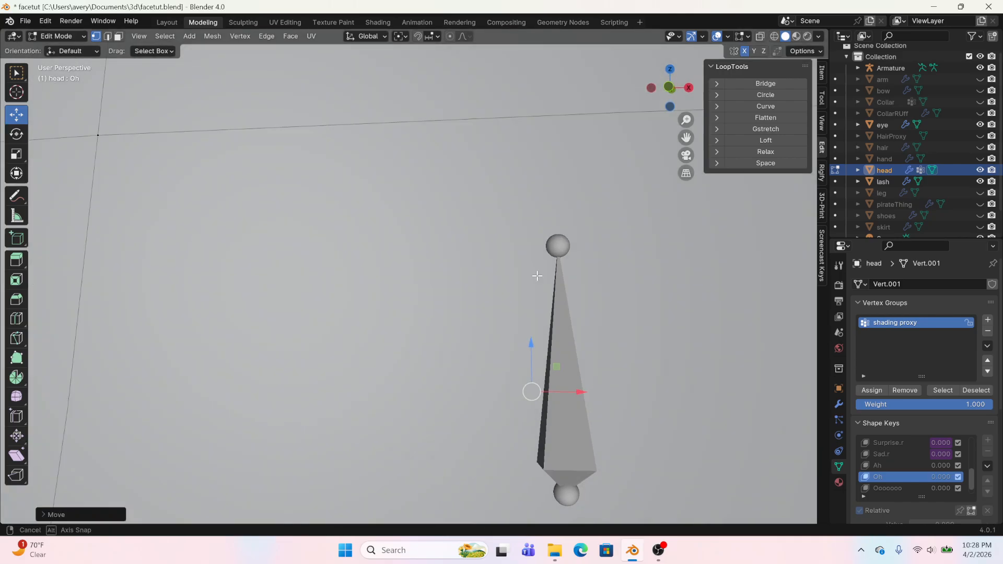
Inspect the Oh mouth from the front, preview its shape key at 1.000 in the Layout workspace, and return it to 0.000
scroll(522, 277, down, 5)
middle_drag(519, 278, 266, 292)
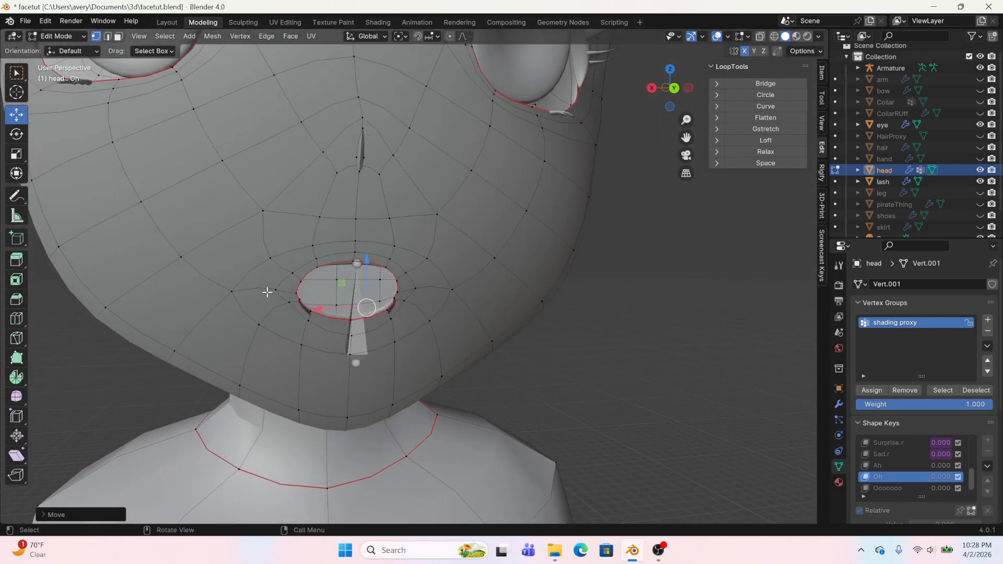
middle_drag(334, 270, 252, 189)
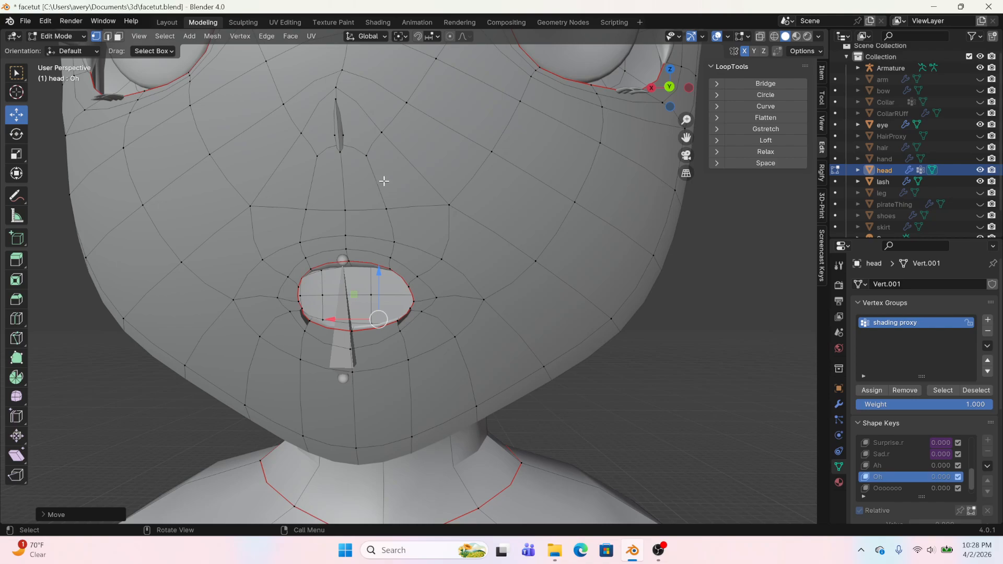
middle_drag(384, 181, 273, 260)
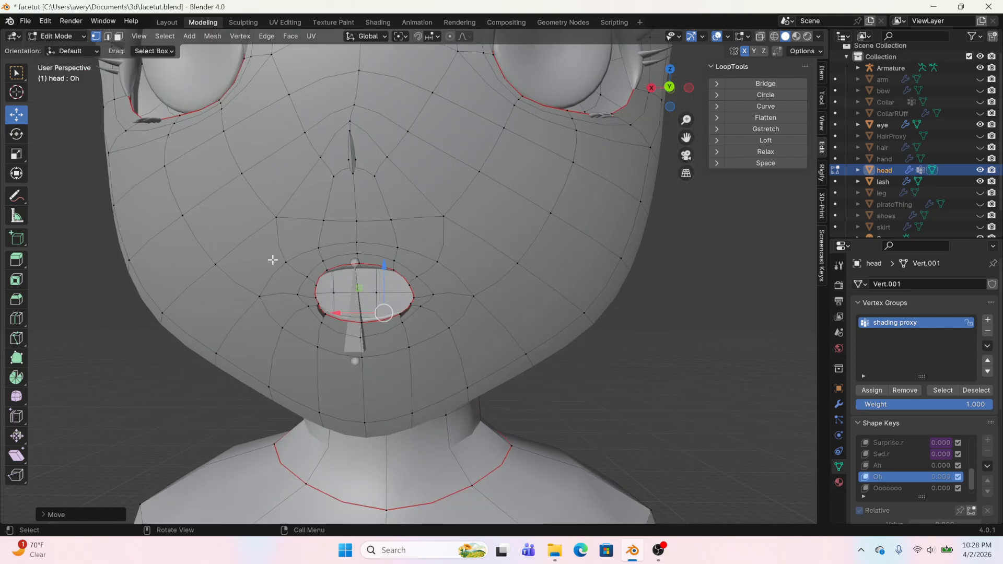
click(168, 23)
drag(939, 487, 995, 487)
mouse_move(393, 358)
middle_down()
mouse_move(420, 357)
mouse_move(381, 340)
mouse_move(392, 344)
middle_up()
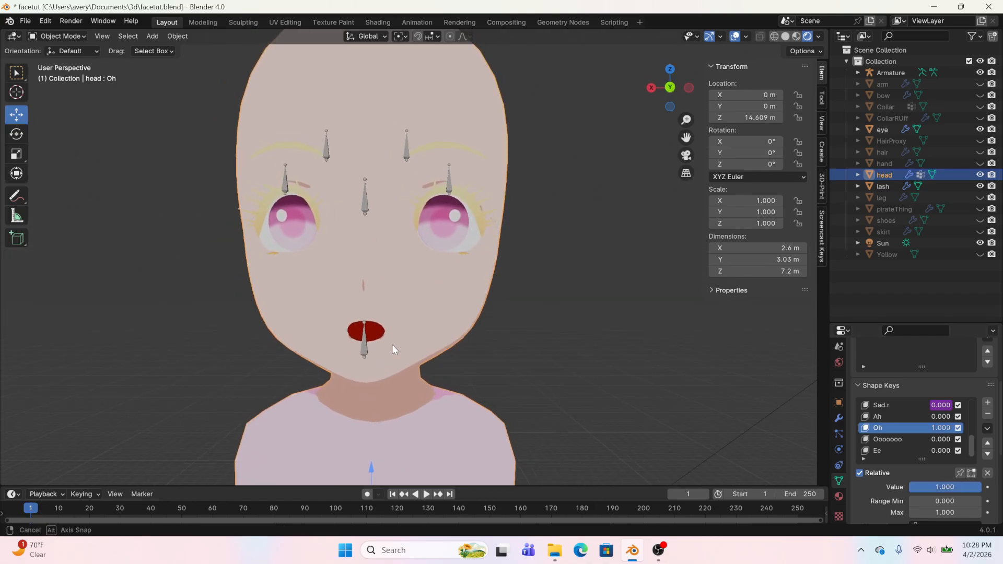
drag(976, 486, 908, 487)
scroll(885, 438, up, 2)
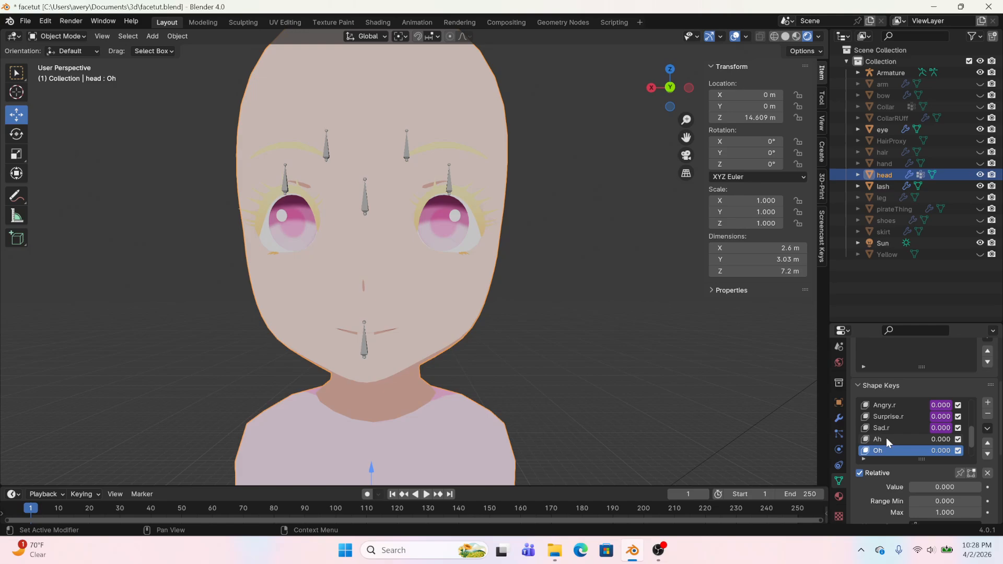
scroll(886, 438, down, 2)
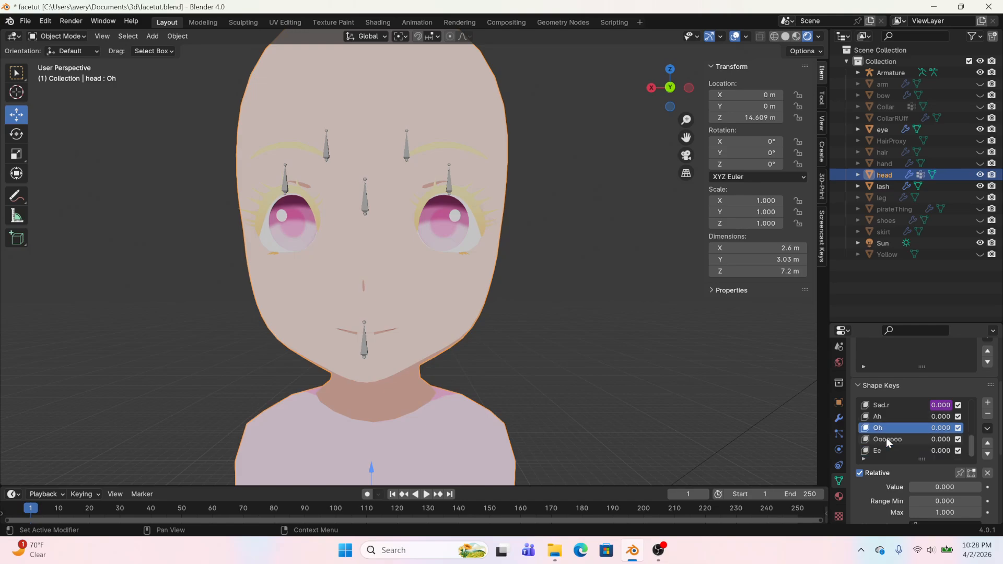
Copy the driver of the eye's Left shape key and paste it onto the head's Ah shape key
click(449, 219)
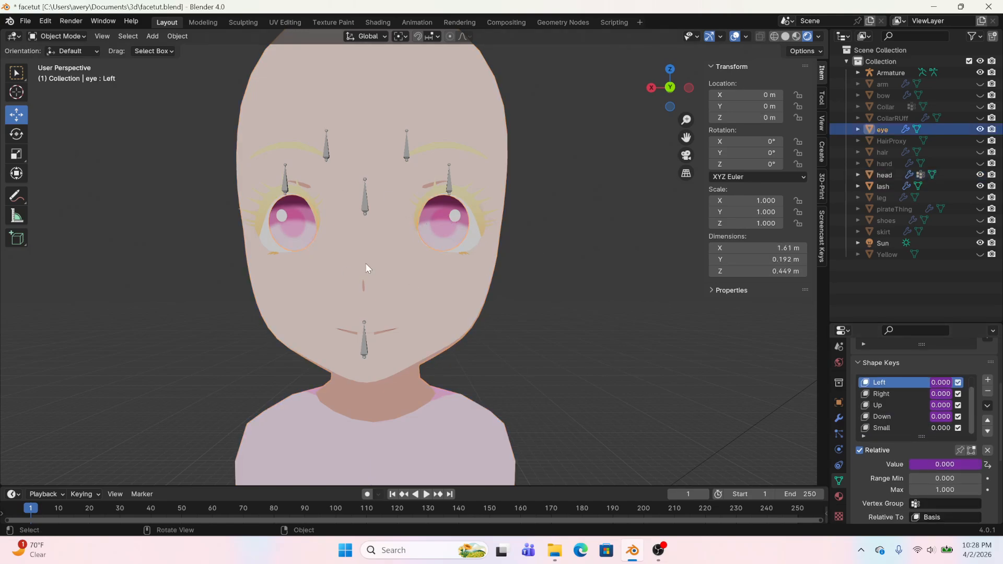
right_click(935, 383)
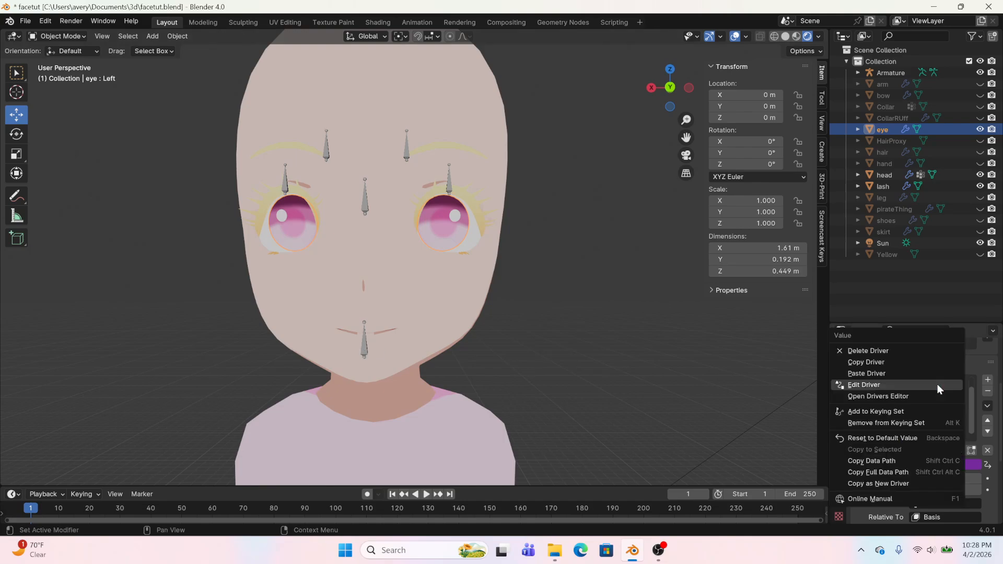
click(895, 362)
click(418, 328)
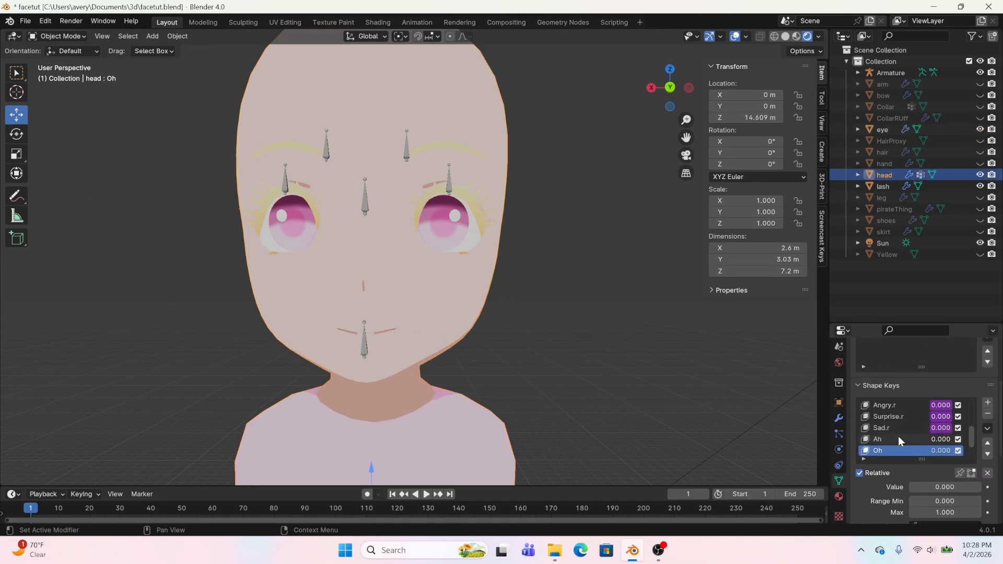
scroll(898, 437, down, 2)
right_click(942, 420)
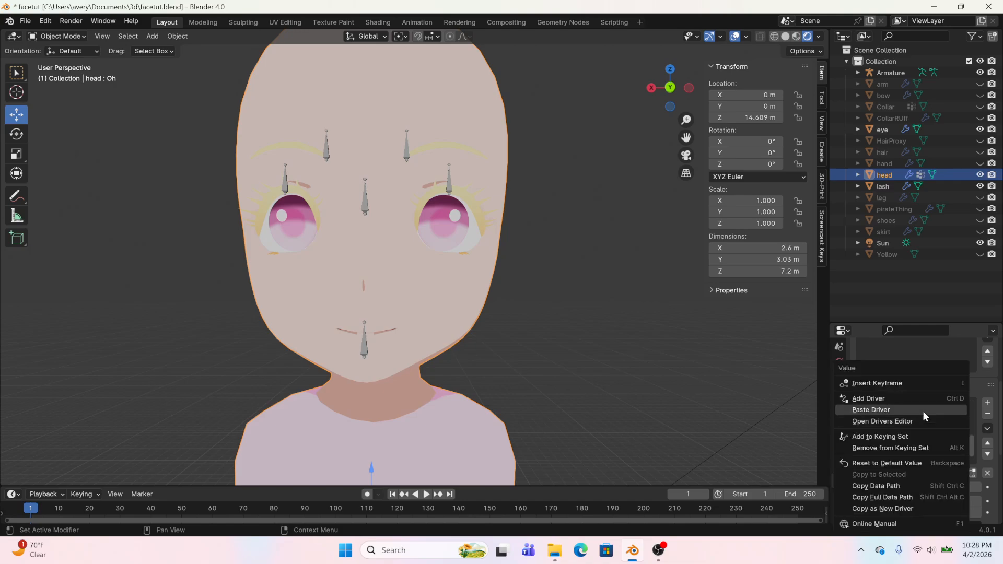
click(923, 414)
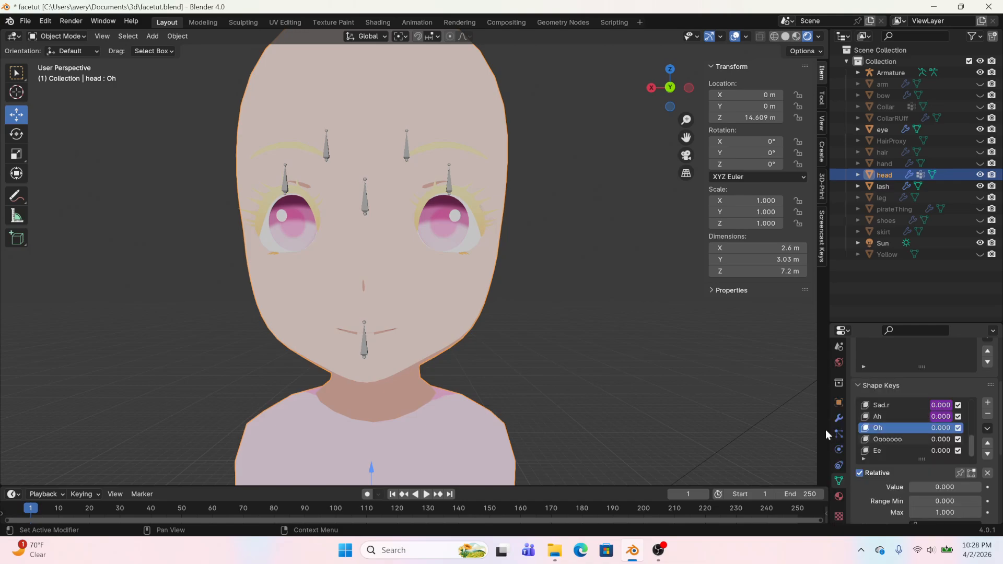
Copy the driver of the eye's Right shape key and paste it onto the head's Oh shape key
click(442, 226)
right_click(939, 395)
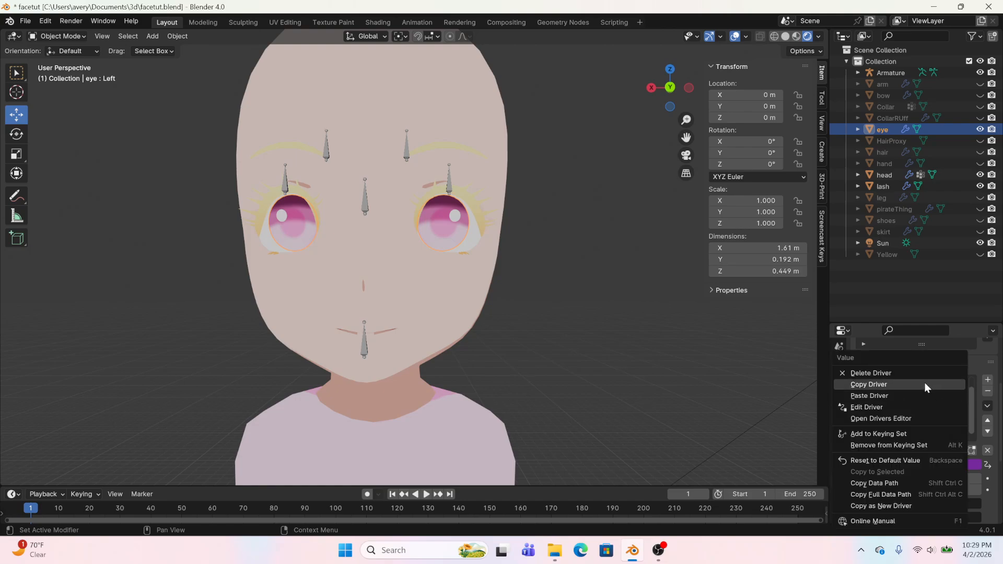
click(925, 383)
click(376, 340)
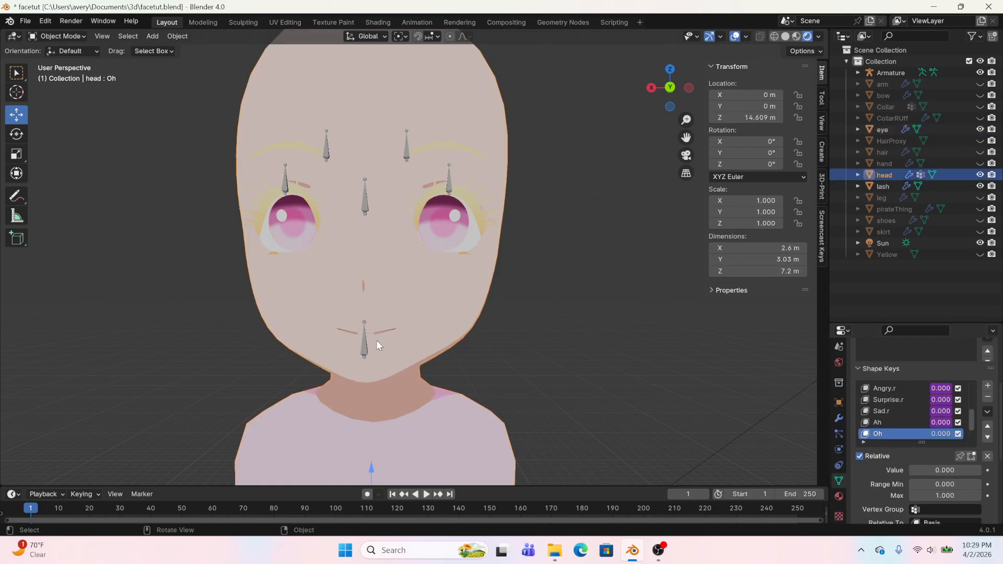
click(945, 428)
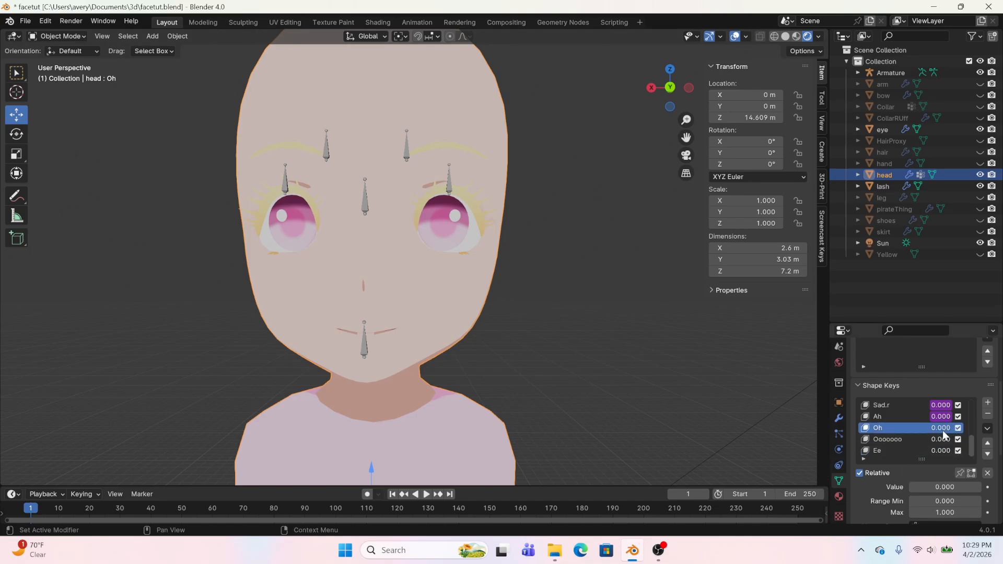
right_click(943, 430)
click(869, 410)
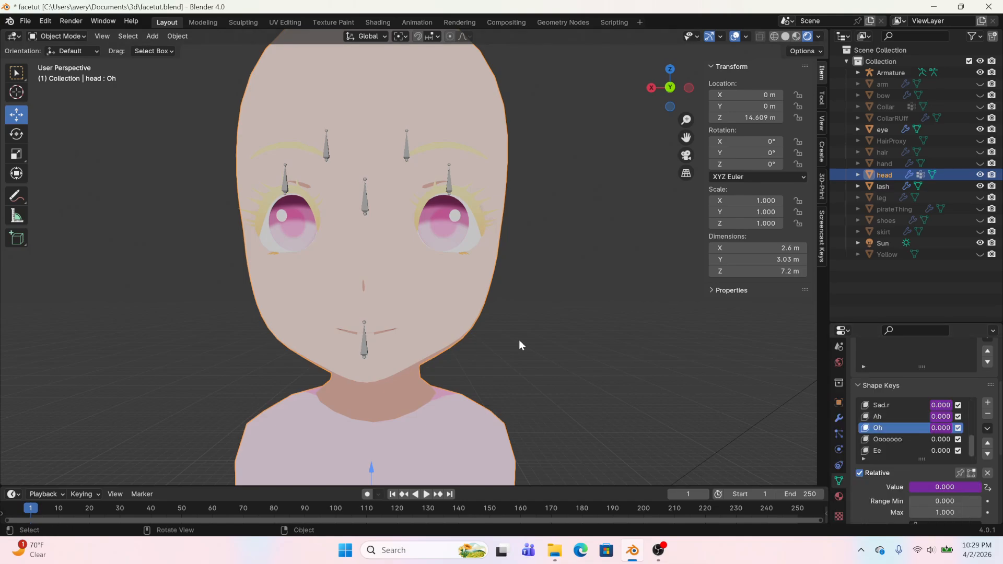
Copy the driver of the eye's Up shape key and paste it onto the head's Ooooooo shape key
click(438, 233)
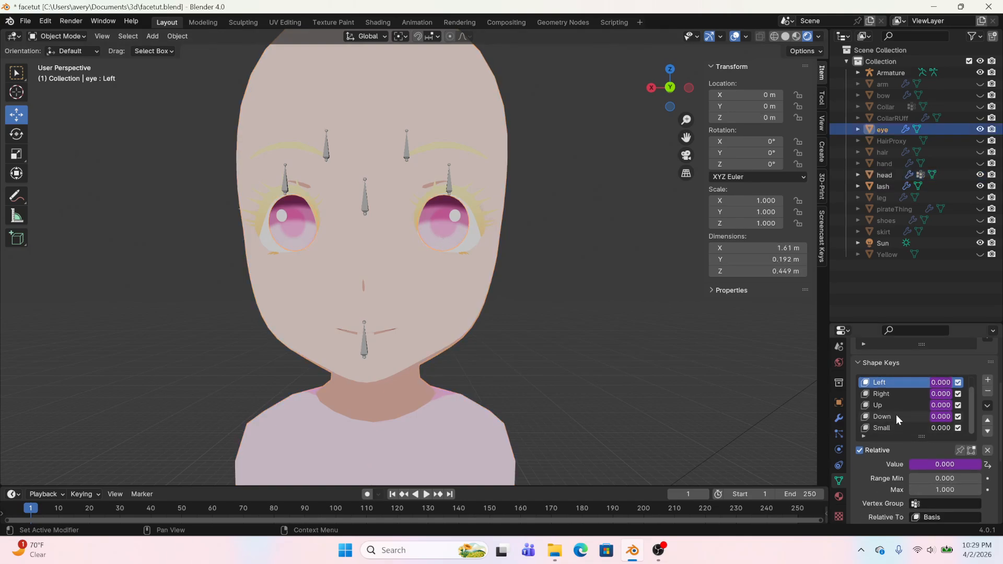
right_click(940, 406)
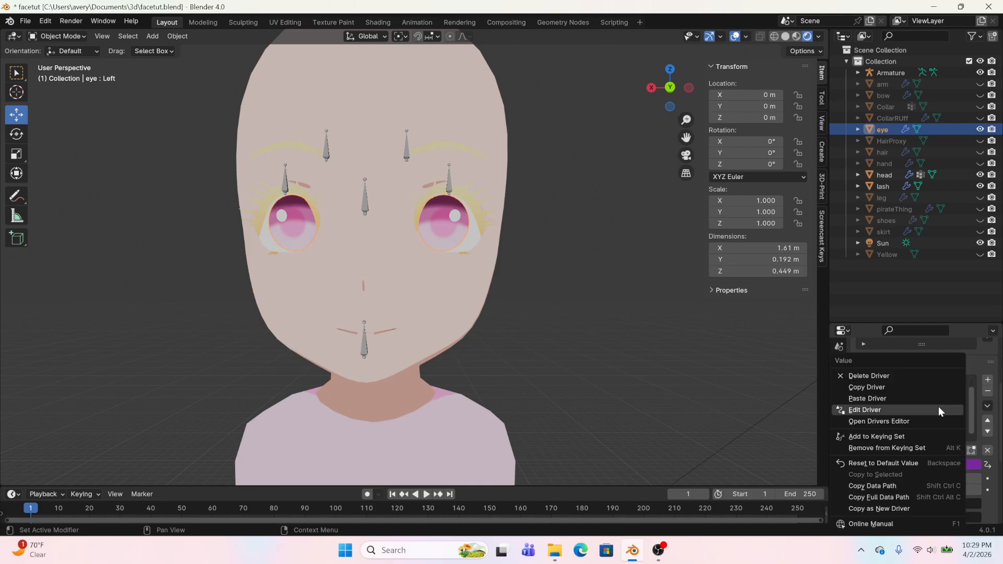
click(884, 387)
click(444, 331)
click(909, 427)
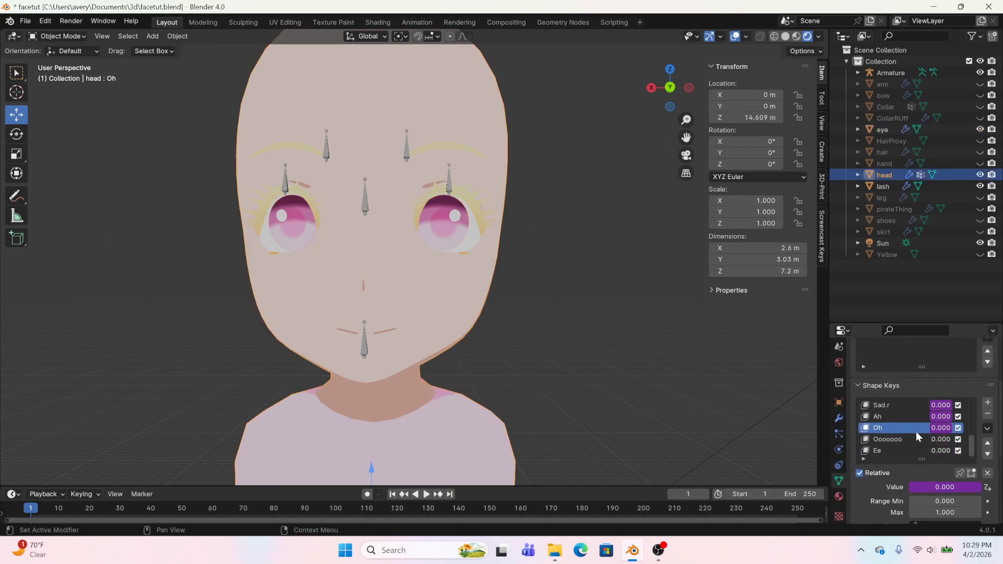
click(916, 439)
right_click(942, 486)
click(891, 410)
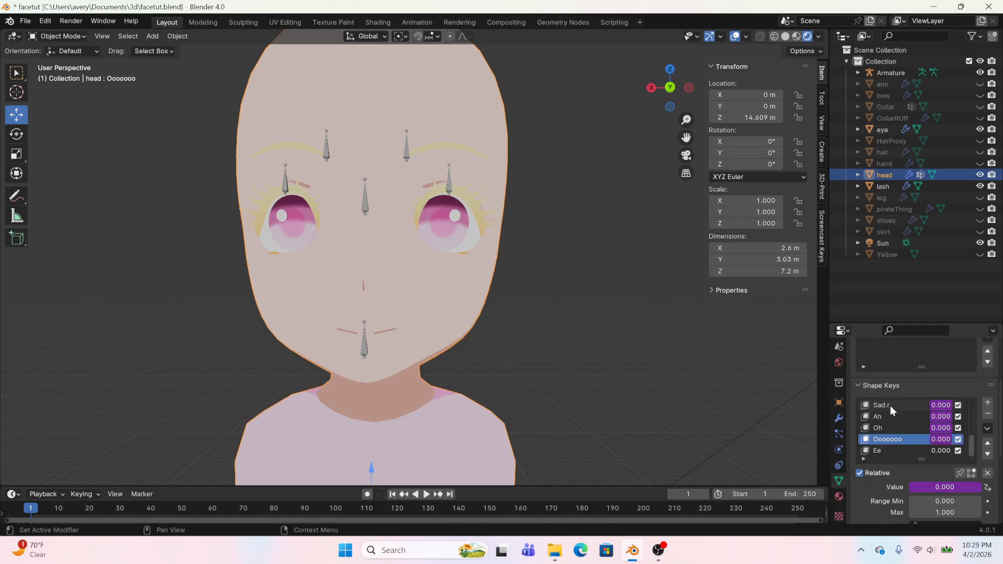
Copy the driver of the eye's Down shape key and paste it onto the head's Ee shape key
click(434, 229)
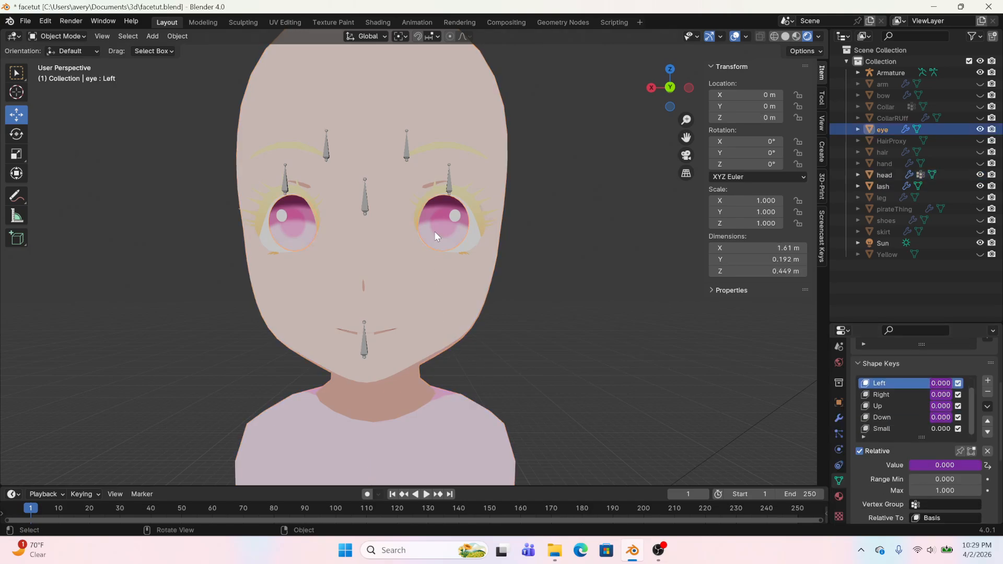
right_click(931, 420)
click(874, 393)
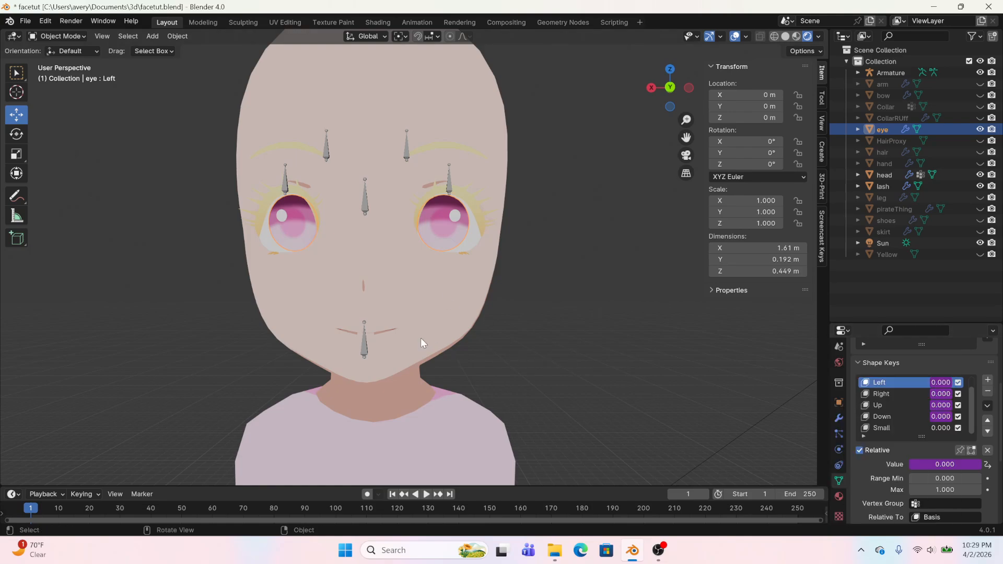
click(339, 353)
click(364, 352)
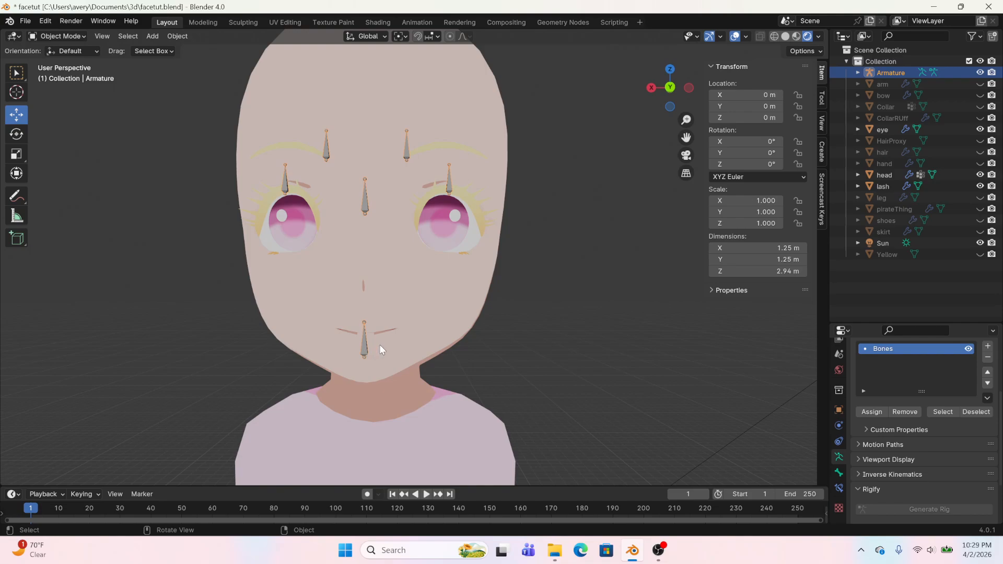
click(379, 344)
click(916, 438)
click(935, 450)
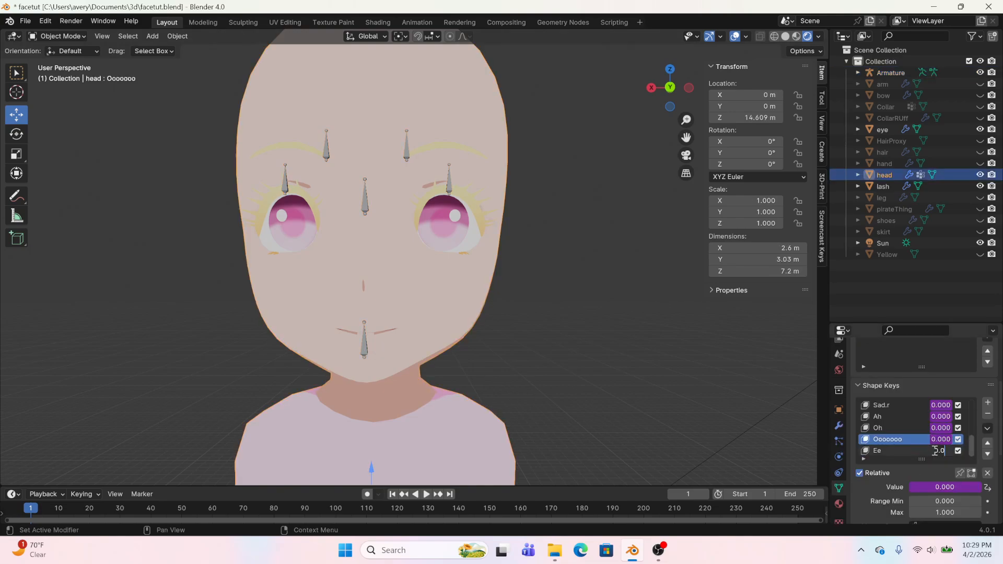
key(Escape)
click(892, 453)
right_click(939, 488)
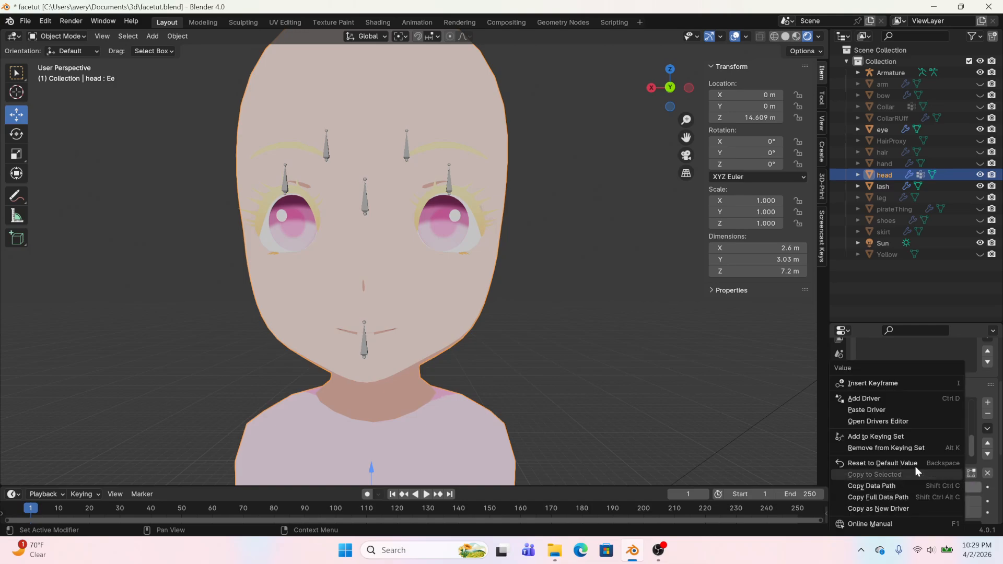
click(889, 412)
Edit the driver of the head's Ah shape key so that its variable uses the Mouth bone
right_click(935, 420)
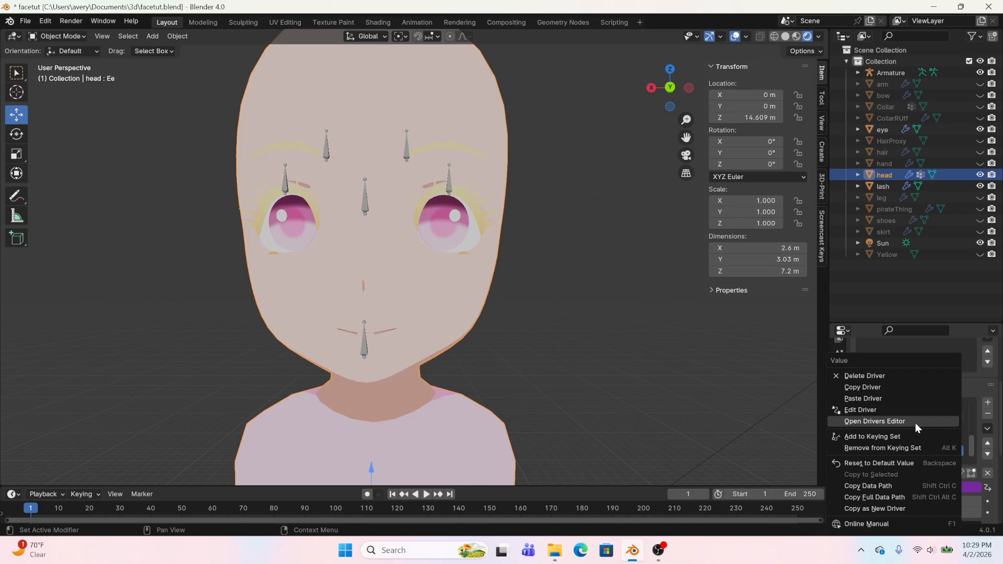
click(902, 412)
click(873, 436)
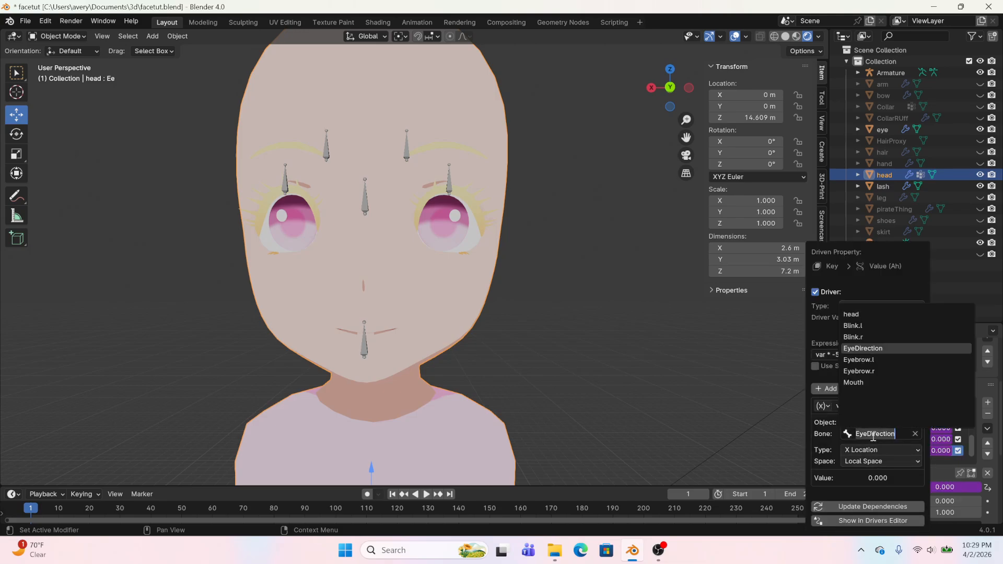
text(mou)
click(868, 313)
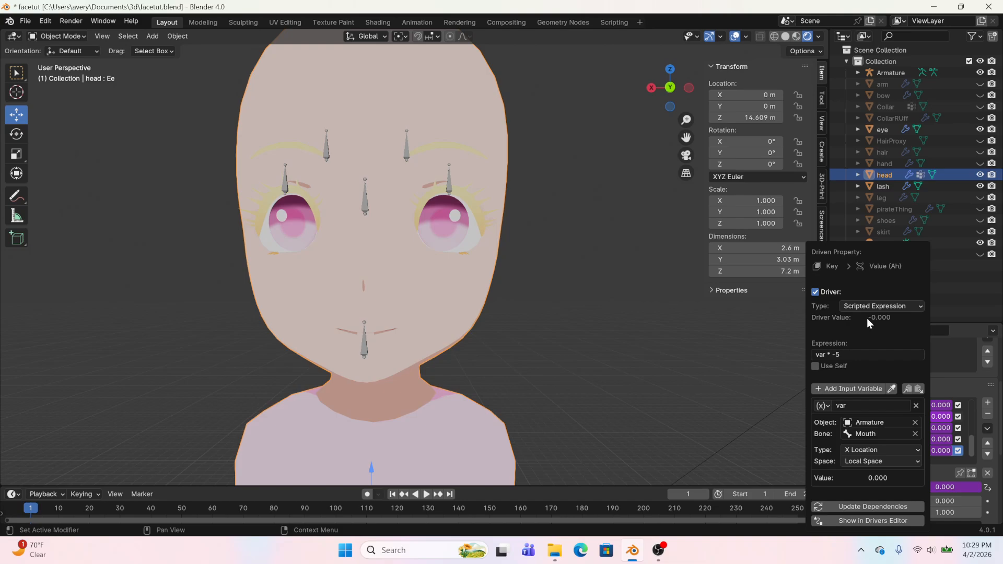
click(949, 377)
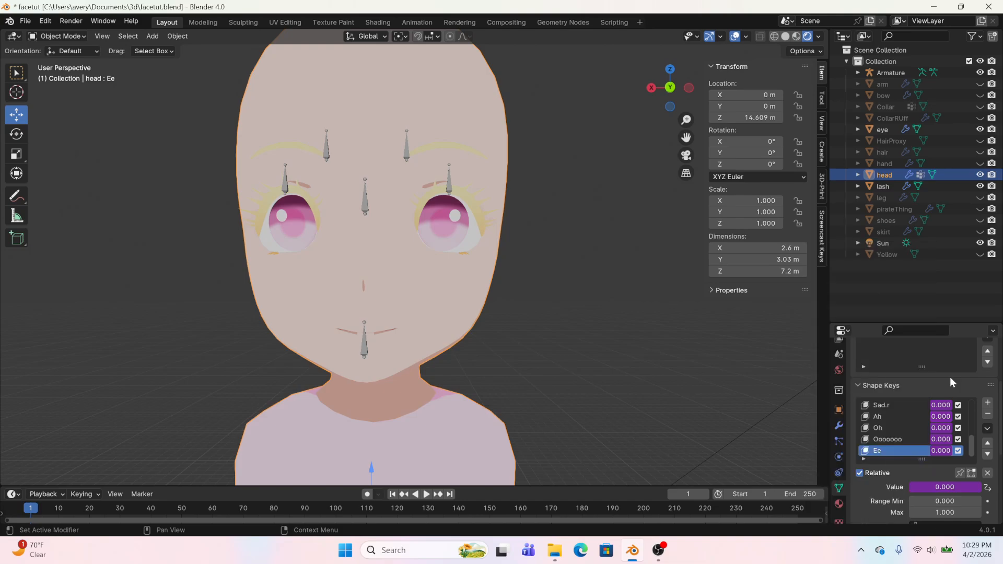
Edit the driver of the head's Ooooooo shape key so that its variable uses the Mouth bone
right_click(937, 450)
click(898, 412)
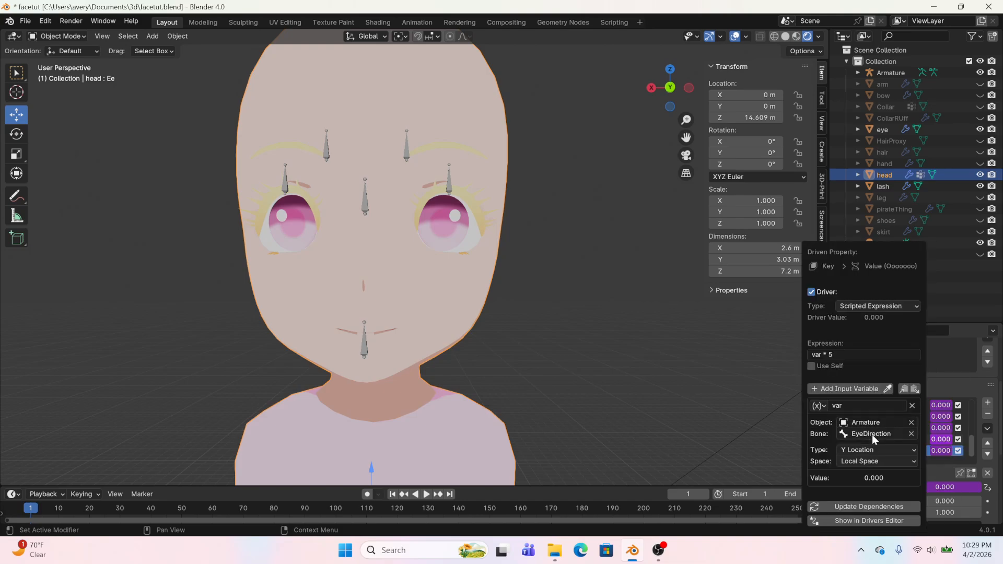
click(871, 435)
text(mo)
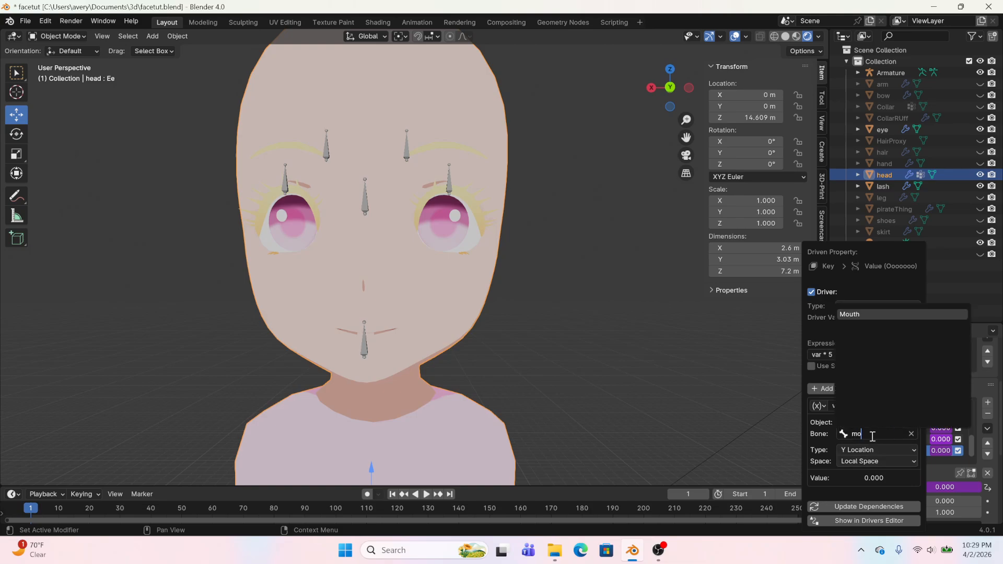
text(uth)
click(878, 315)
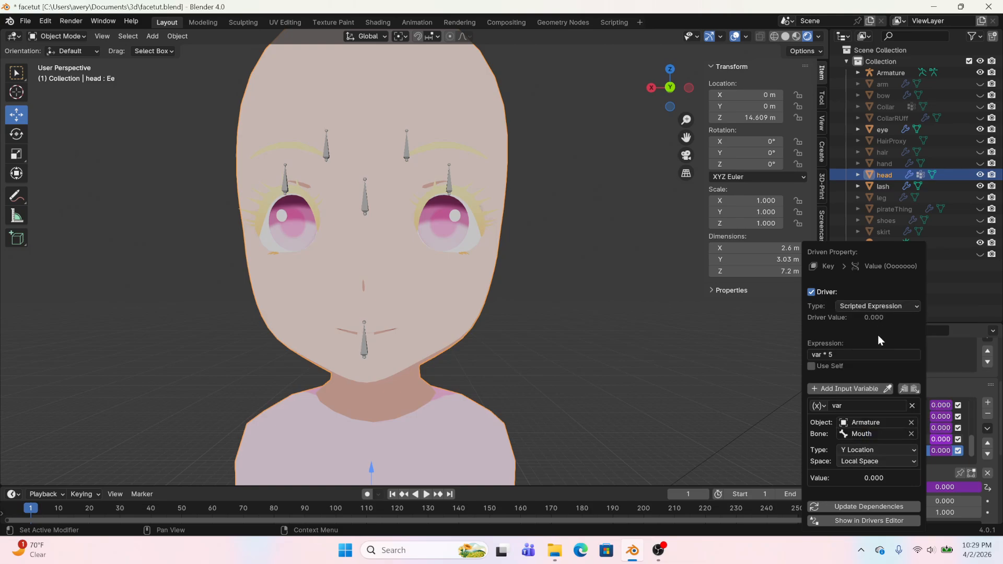
Edit the driver of the head's Oh shape key so that its variable uses the Mouth bone
right_click(941, 436)
click(895, 410)
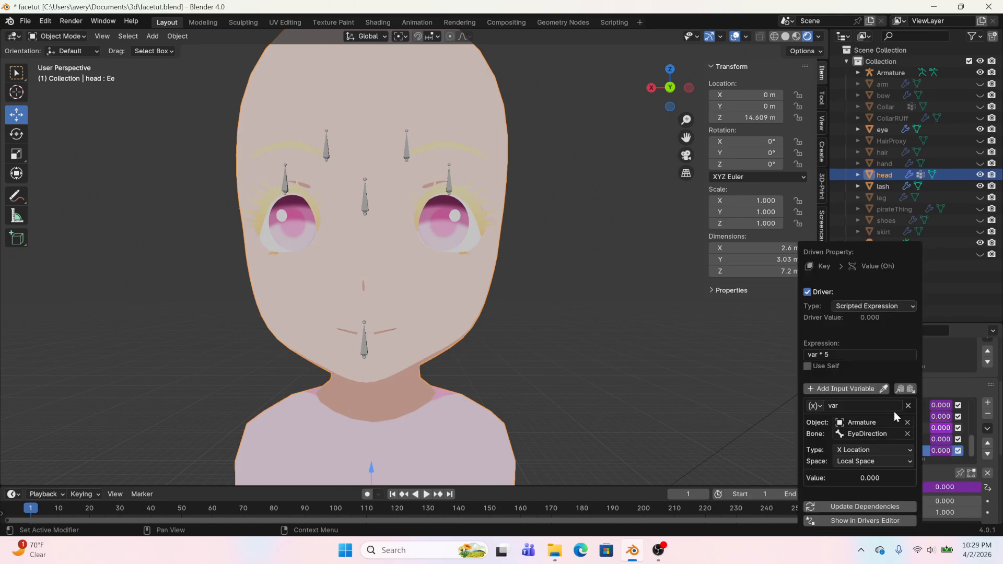
click(870, 437)
text(mo)
click(870, 314)
Reopen the driver of the Ah shape key and choose the Mouth bone again for its variable
right_click(936, 416)
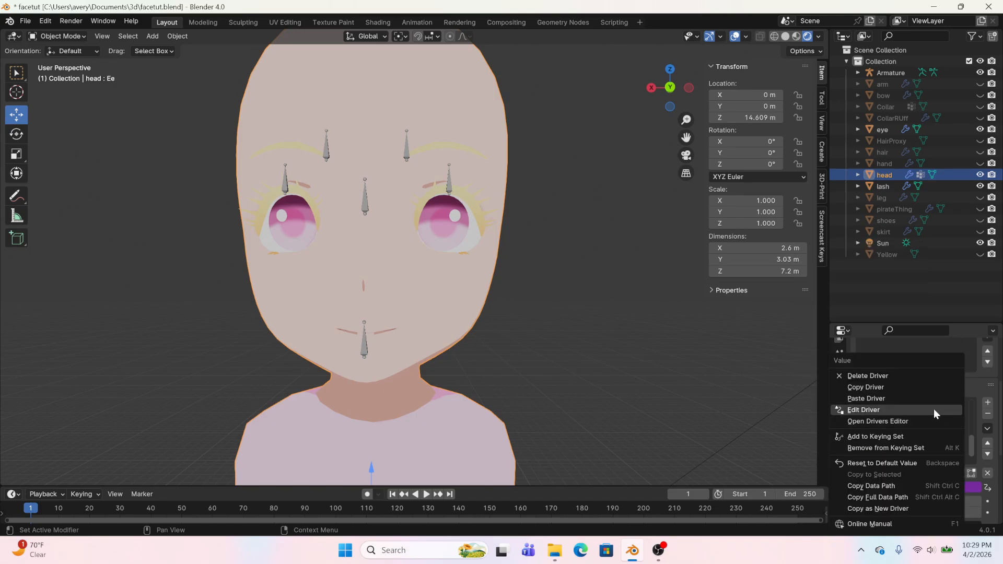
click(933, 409)
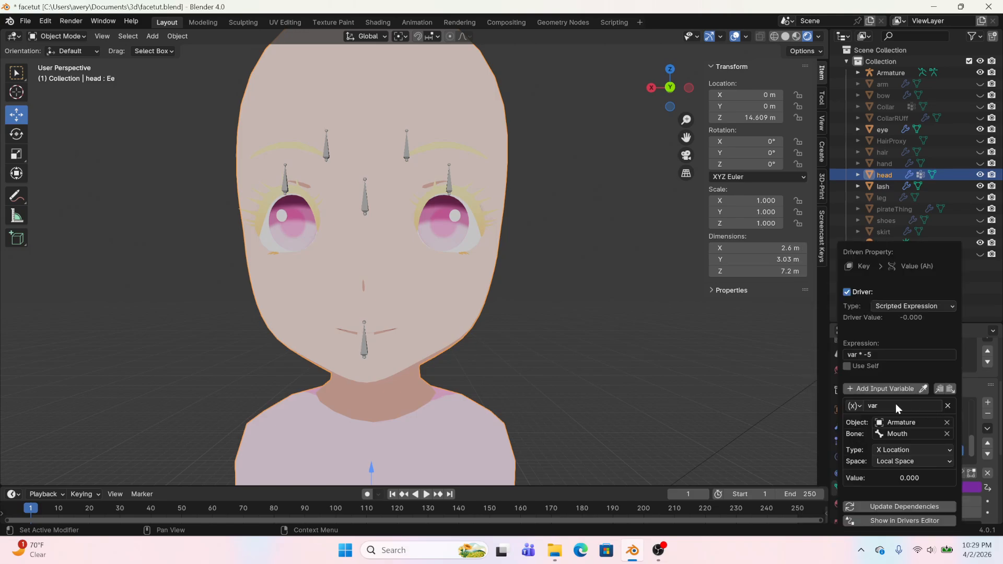
click(898, 436)
text(m)
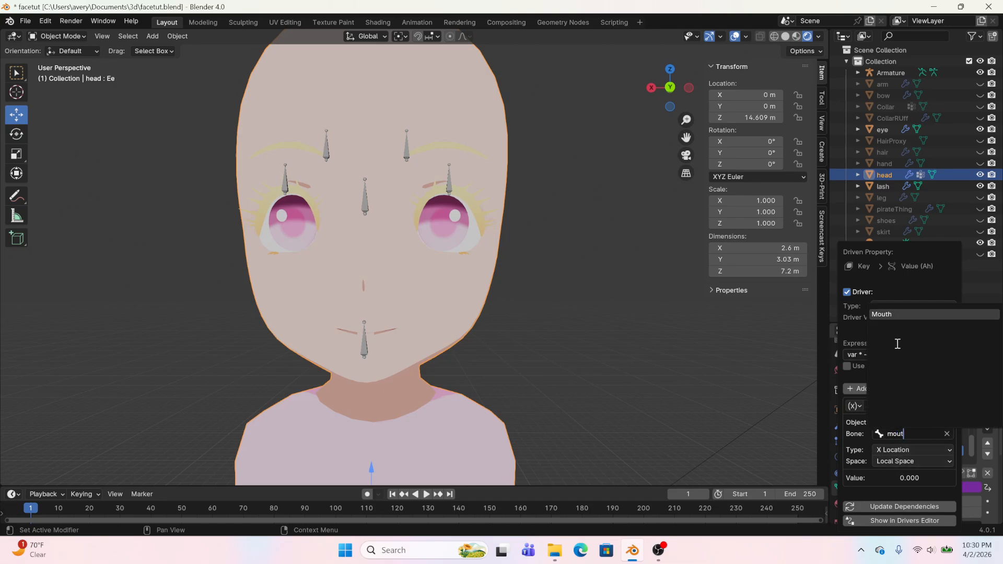
click(888, 314)
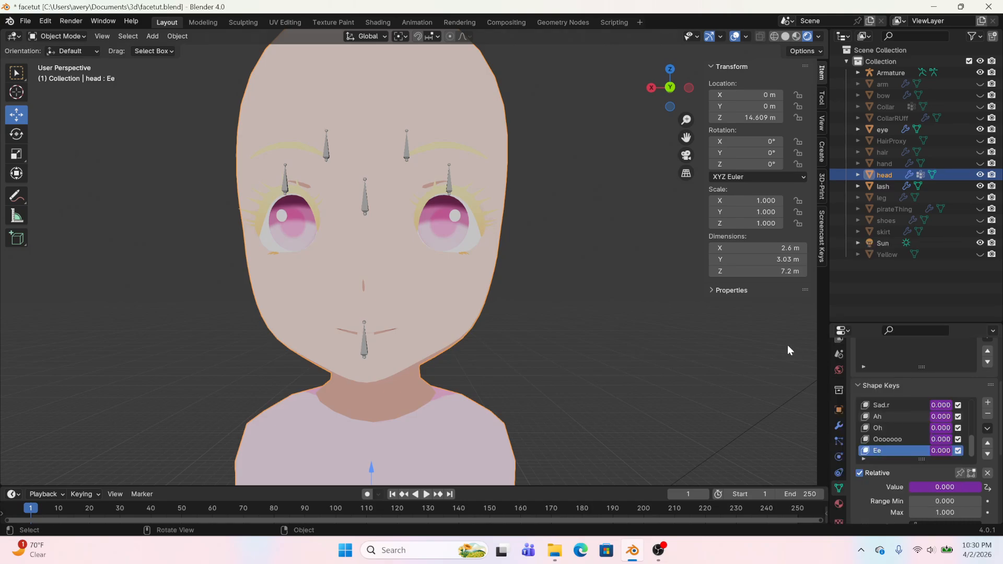
Put the armature into Pose Mode and test the mouth shapes by moving the Mouth bone up to about Y 0.16 m
click(363, 344)
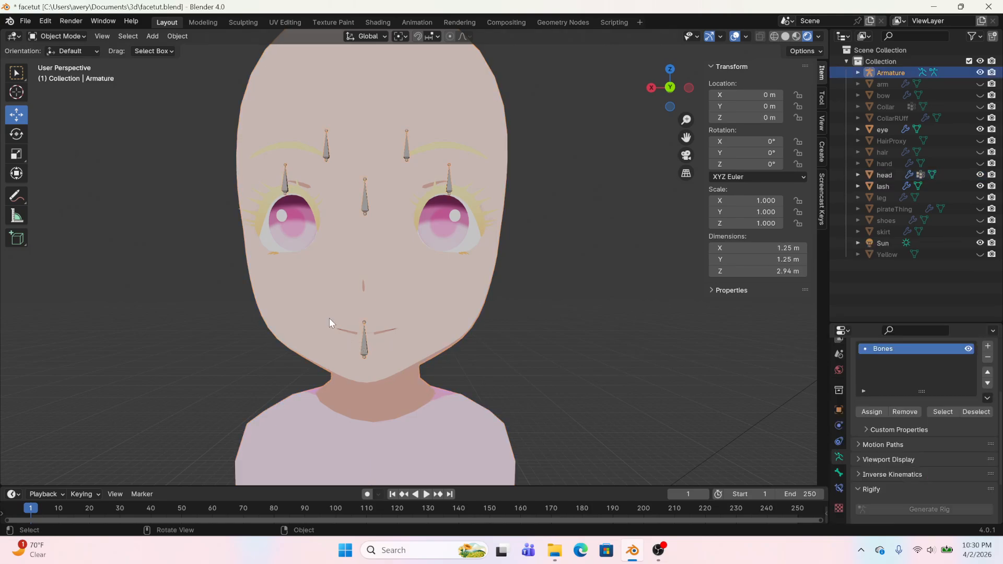
click(70, 40)
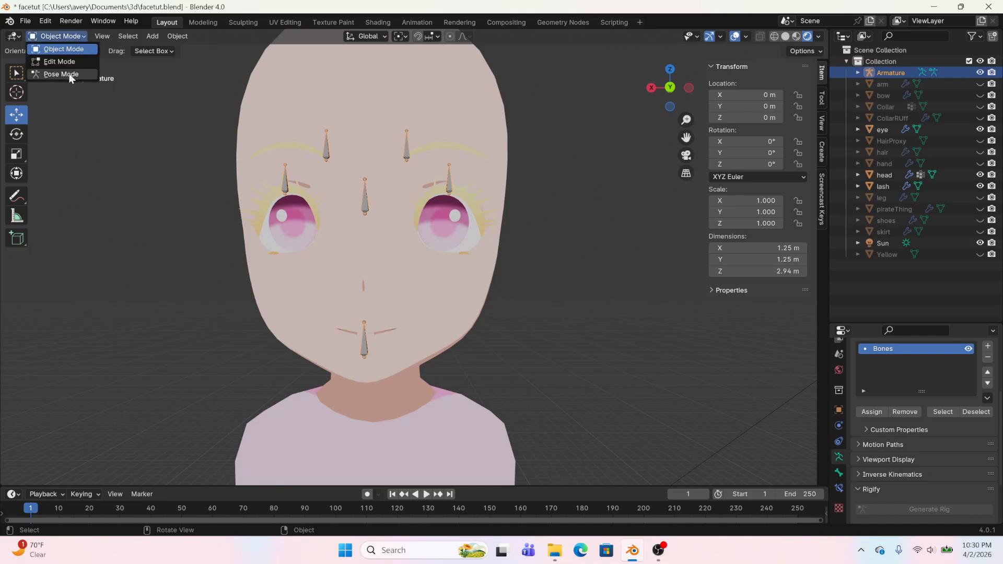
click(55, 71)
drag(353, 347, 415, 320)
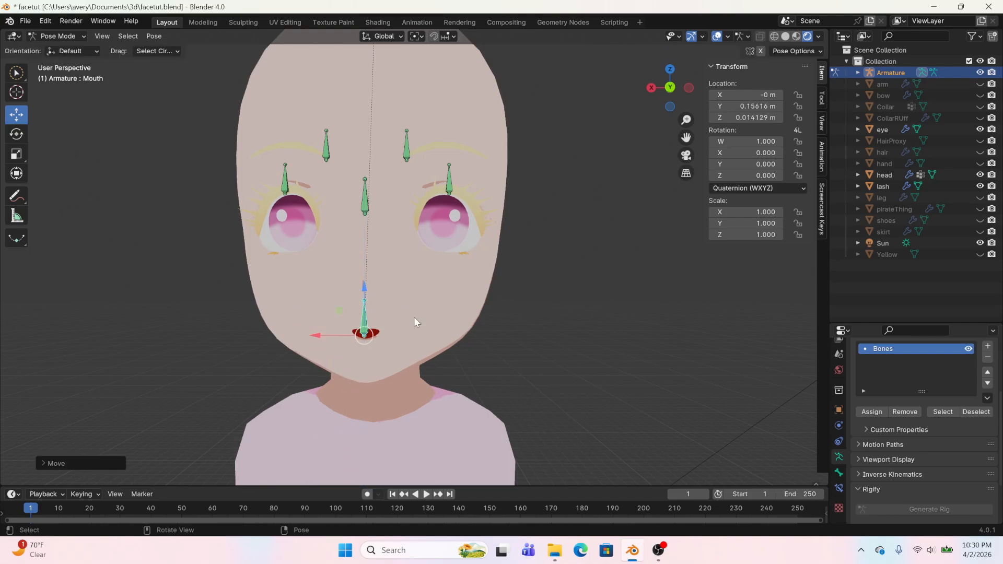
Display the Mouth bone's Limit Location constraint and test-move the bone down to about Y -0.61 m
click(839, 473)
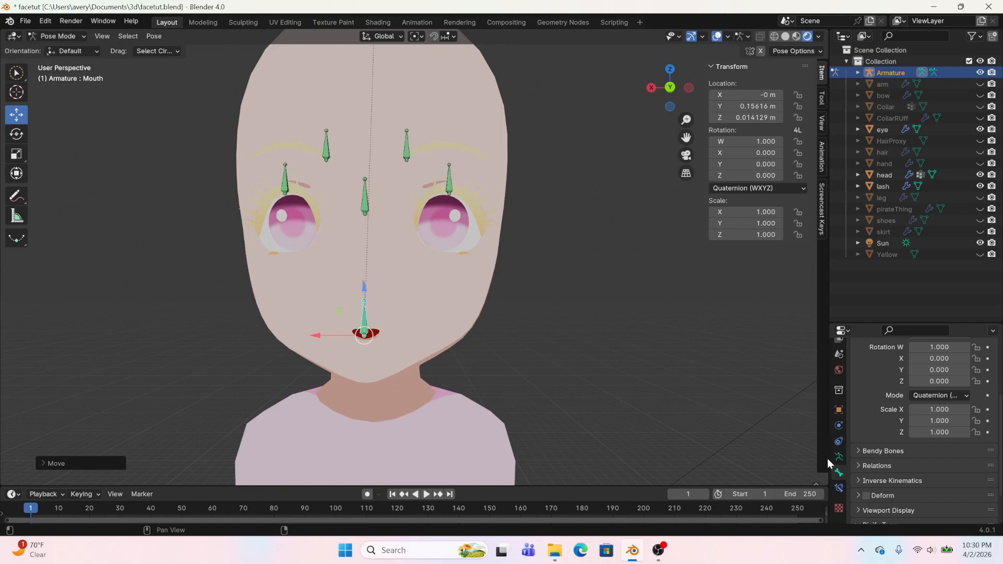
click(838, 488)
middle_drag(517, 377, 530, 373)
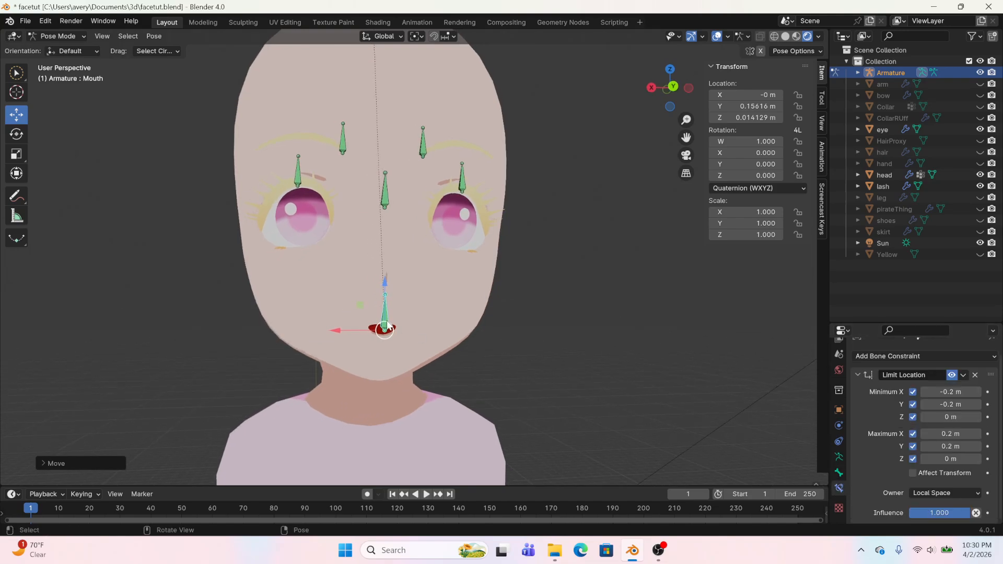
drag(384, 328, 356, 317)
key(ctrl+z)
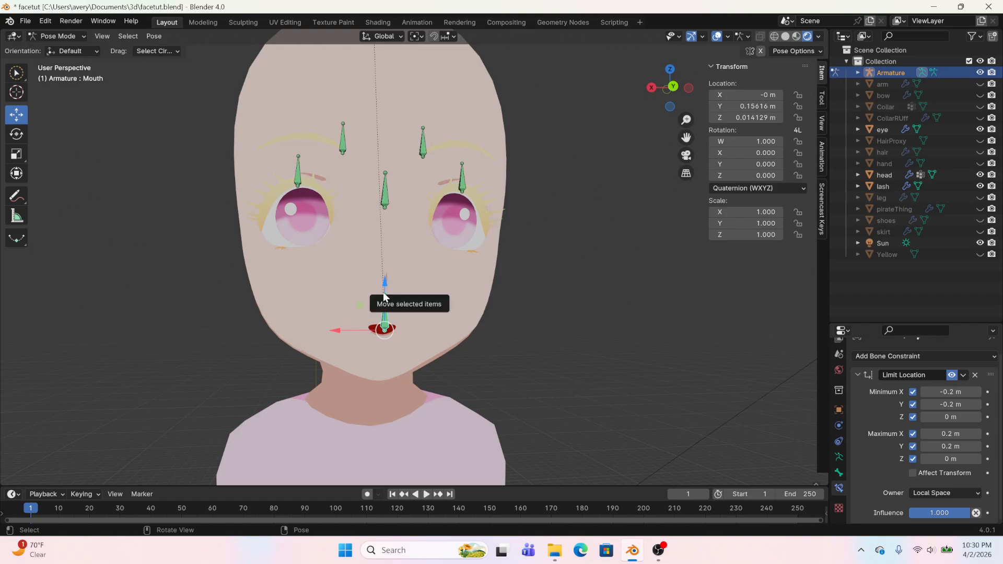
drag(385, 284, 387, 395)
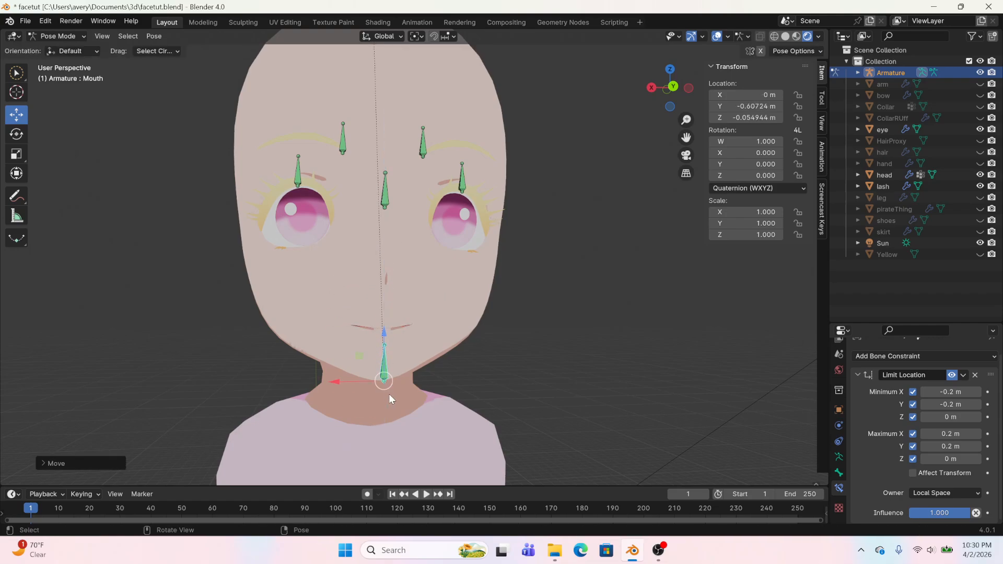
Test-move the Mouth bone up and sideways to about X 0.35 m, Y 0.14 m
scroll(371, 404, up, 2)
middle_drag(389, 393, 434, 337)
drag(419, 324, 420, 161)
drag(376, 291, 293, 239)
Select the head in Object Mode and inspect the driver settings of its Ooooooo shape key
click(58, 39)
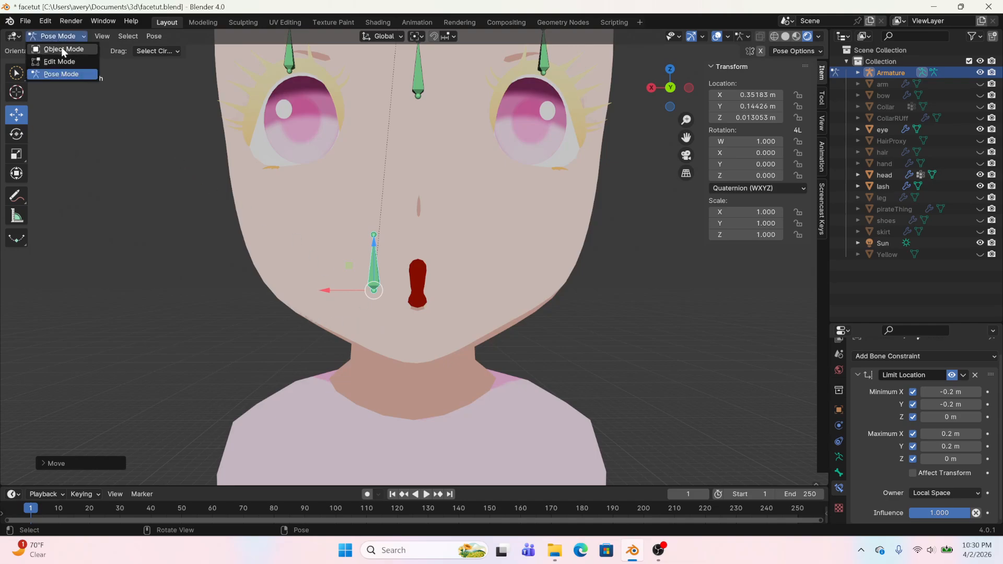
click(61, 47)
click(390, 290)
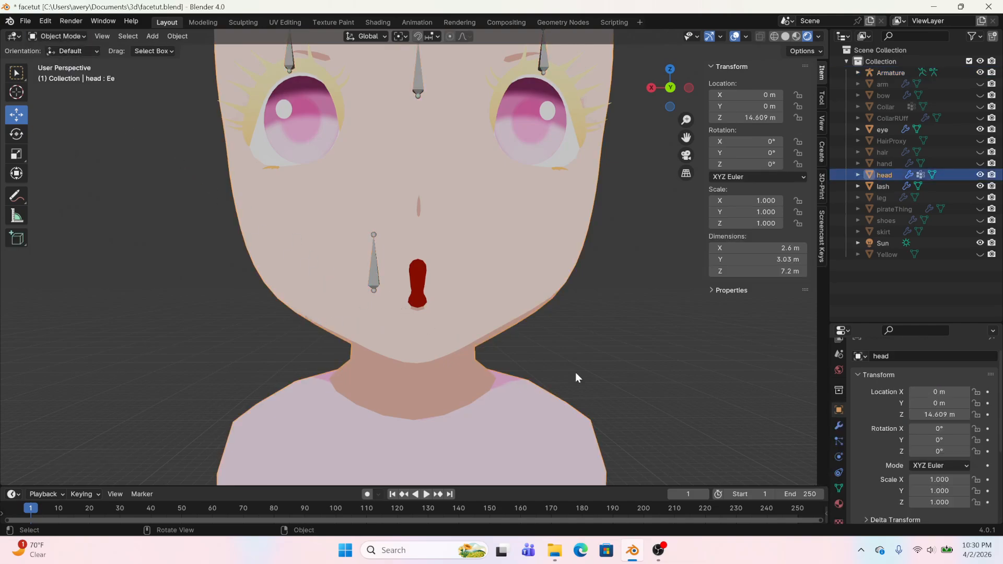
click(838, 488)
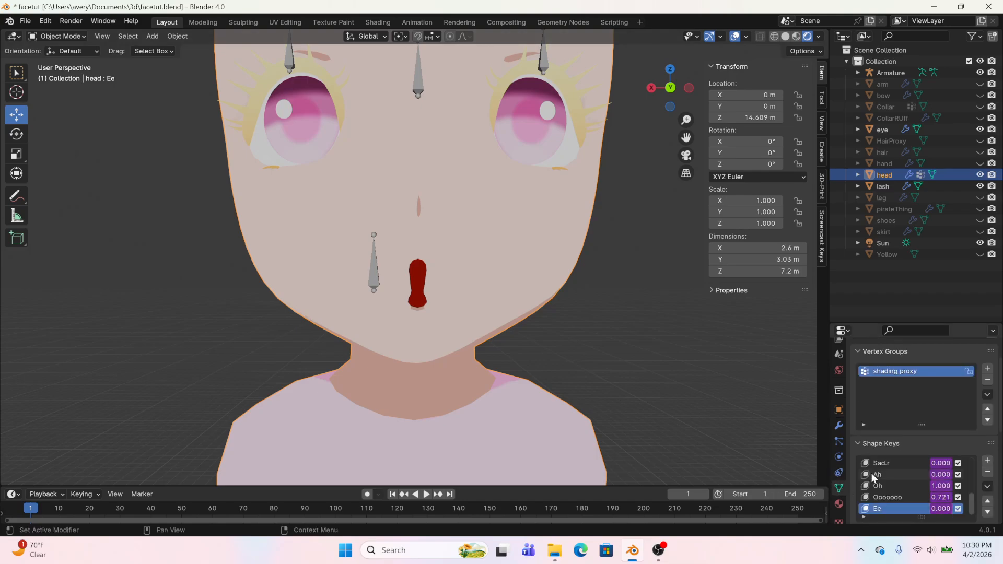
right_click(901, 490)
click(900, 498)
right_click(901, 497)
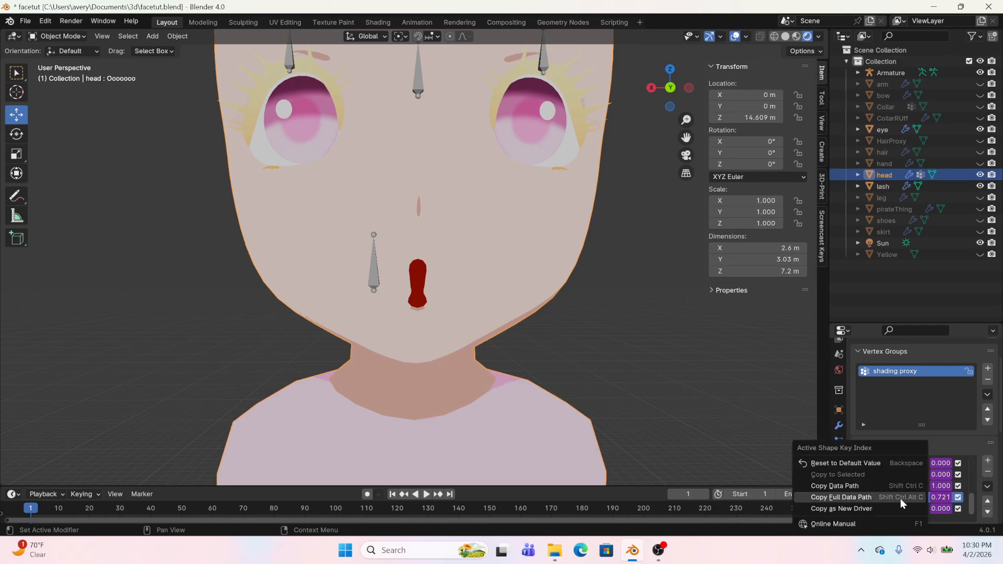
right_click(938, 496)
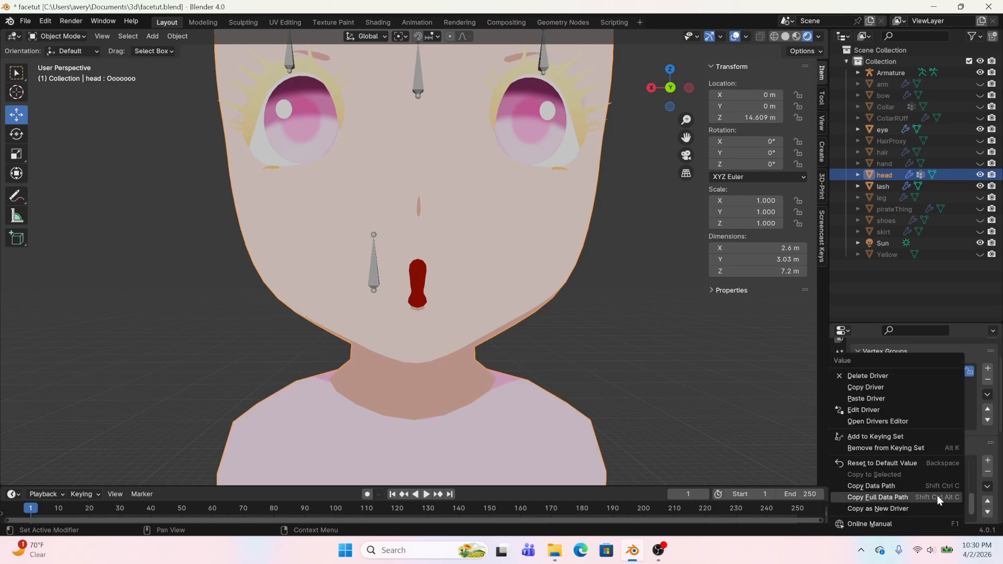
click(884, 409)
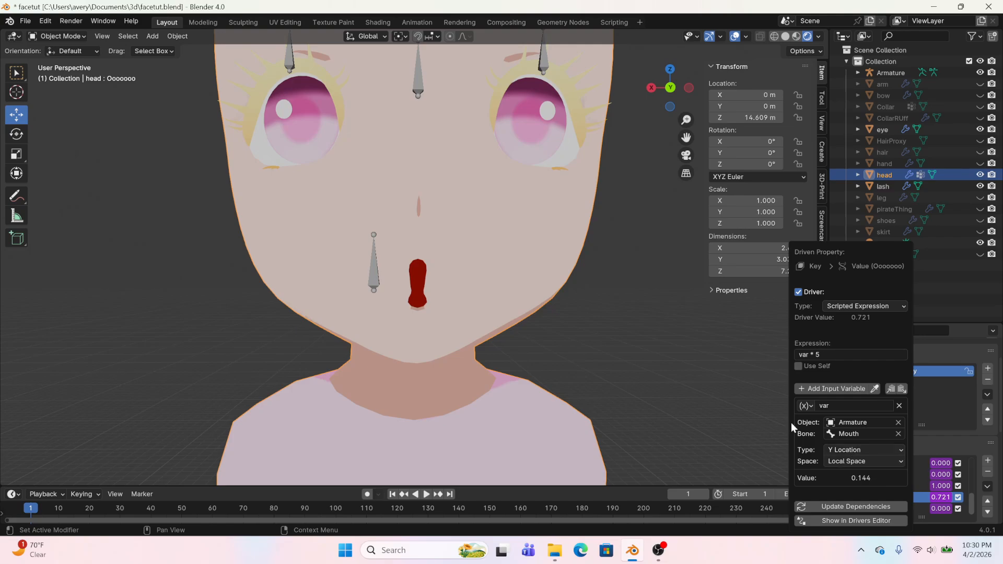
Return the armature to Pose Mode and clear the Mouth bone's location
click(372, 265)
click(63, 36)
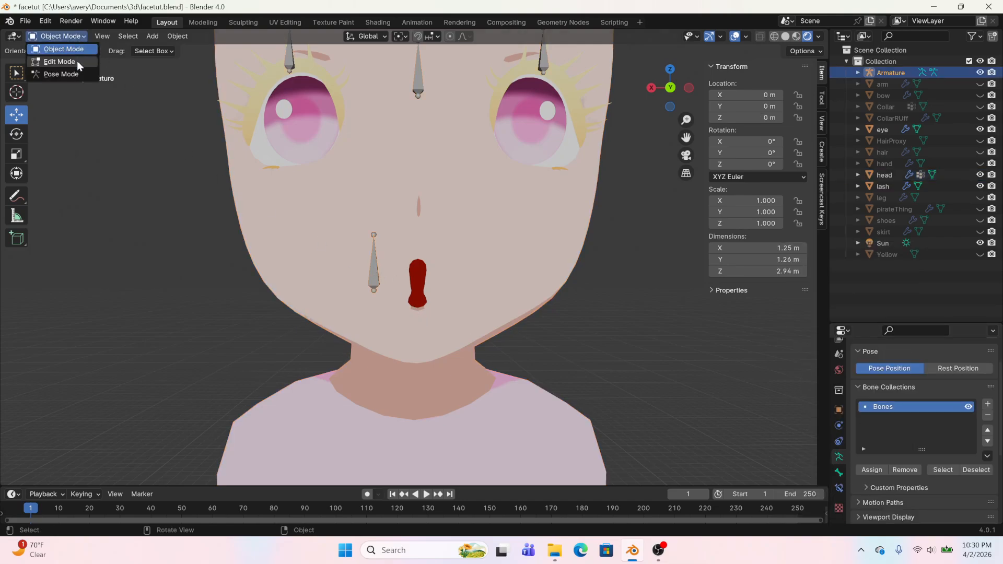
click(73, 74)
key(alt+g)
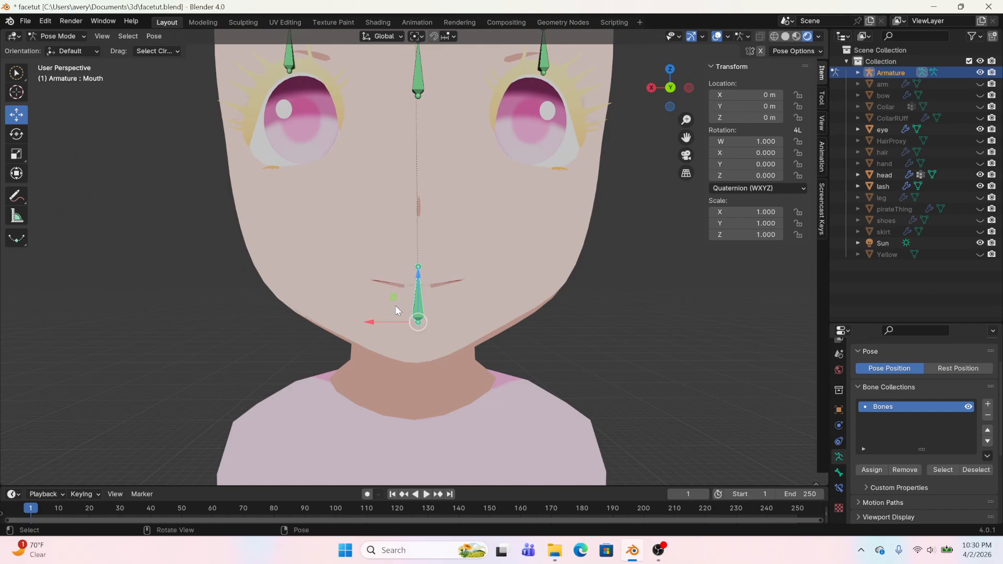
In the Modeling workspace, raise the Mouth bone in Edit Mode so its head sits at about Z 16.18 m
click(203, 22)
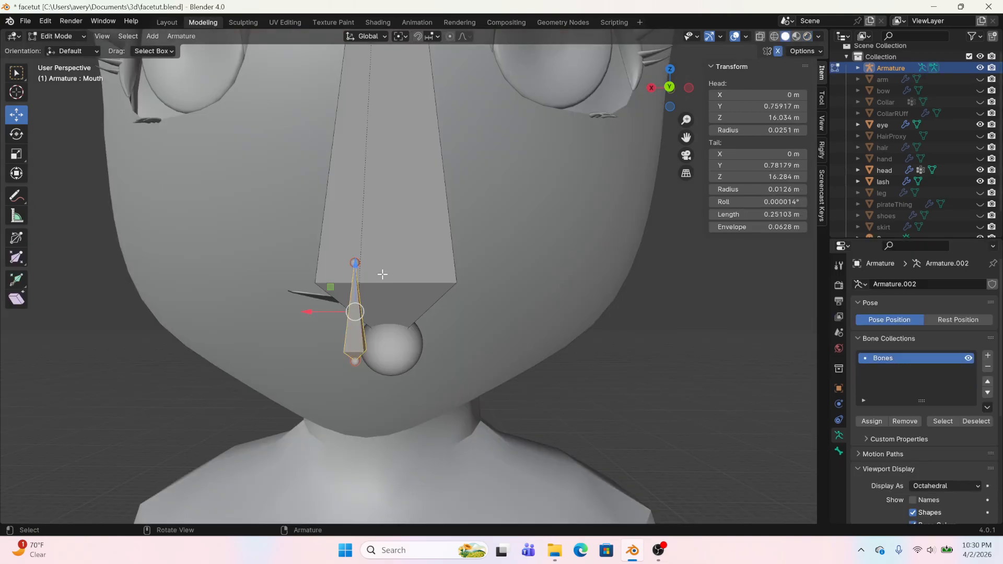
key(KP_Decimal)
drag(403, 258, 403, 223)
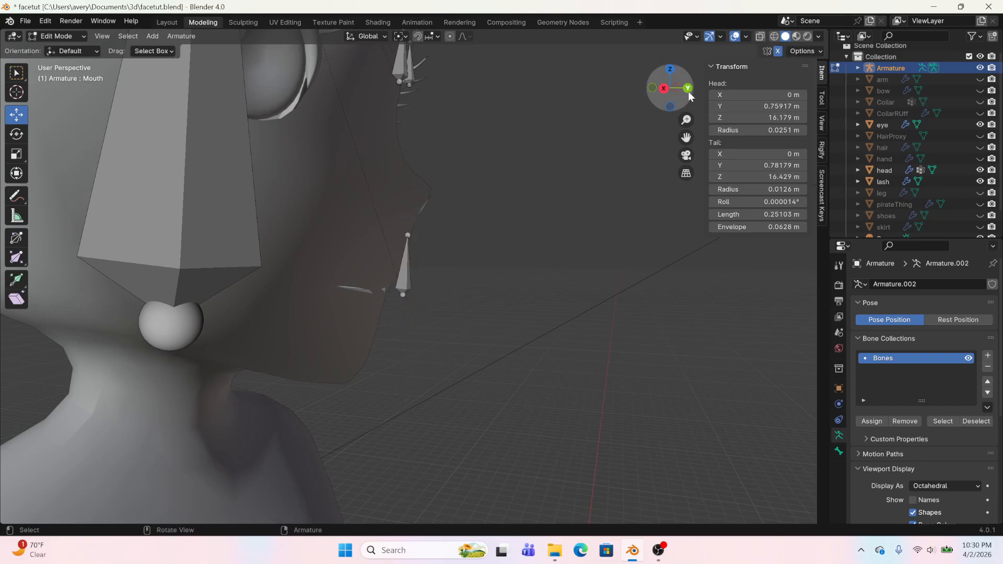
Face the character from the back orthographic view and hide the large head bone
click(688, 87)
click(408, 168)
key(h)
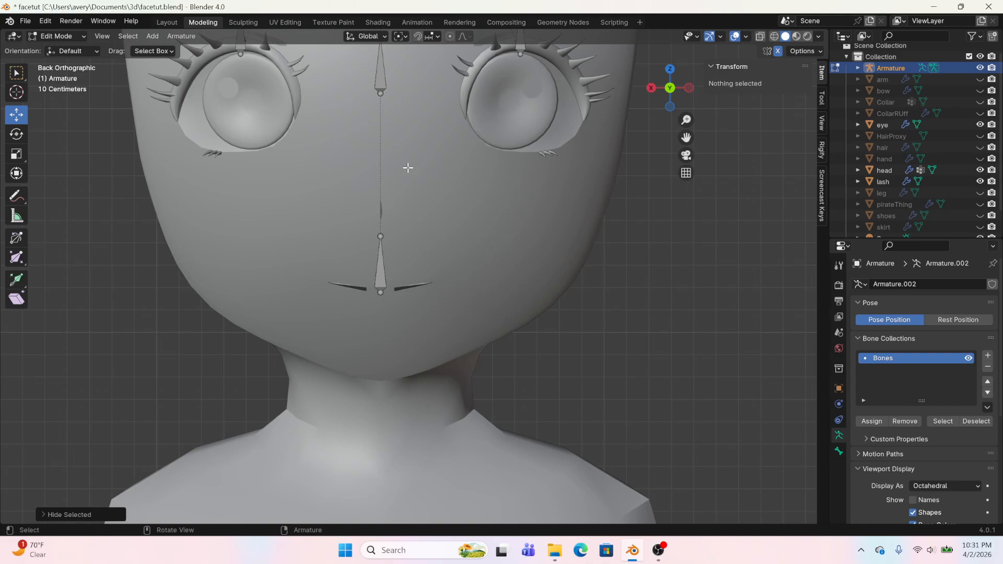
Select the Mouth bone, test-move it along Z in Pose Mode, and clear its location
click(379, 262)
click(61, 35)
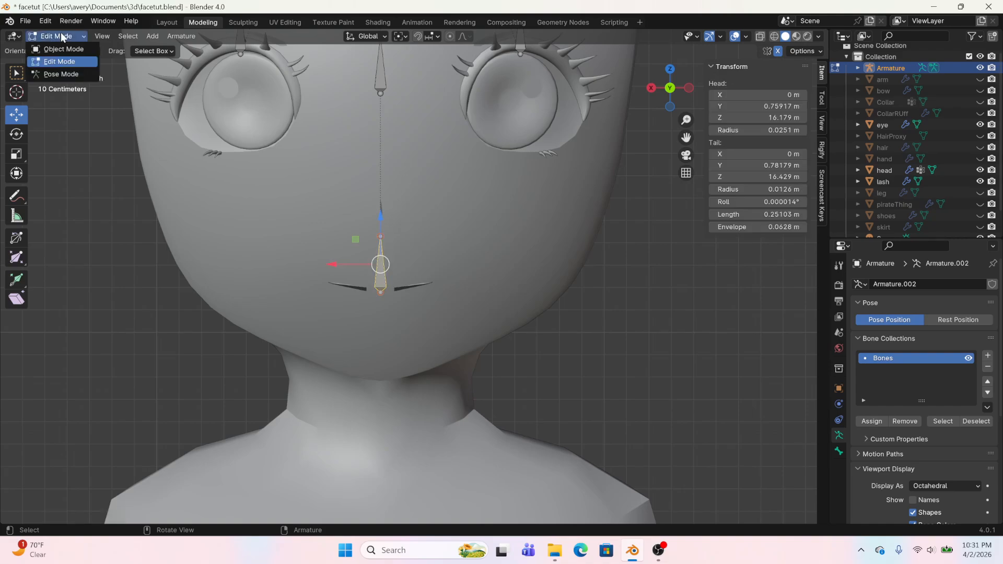
click(65, 75)
key(g)
key(z)
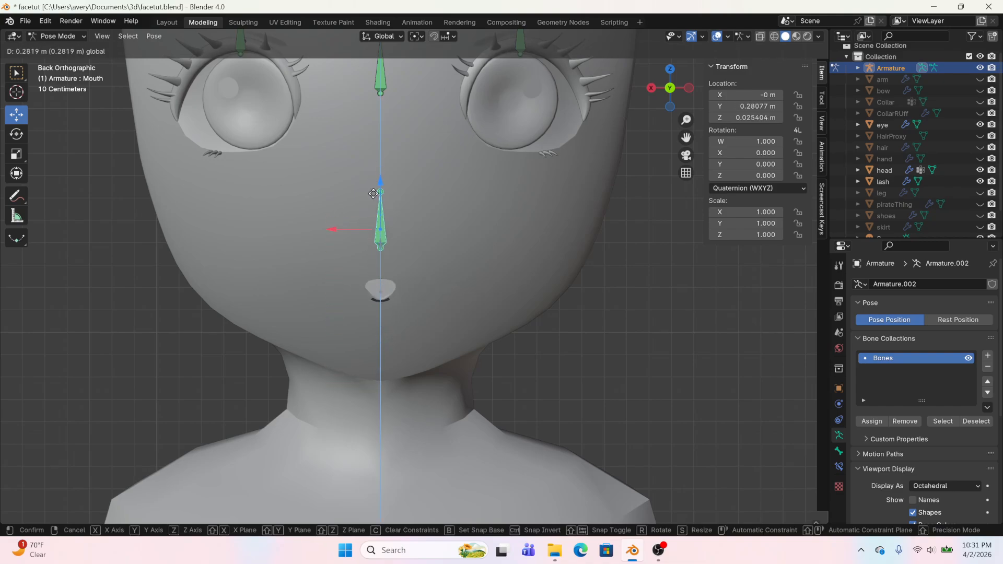
click(374, 240)
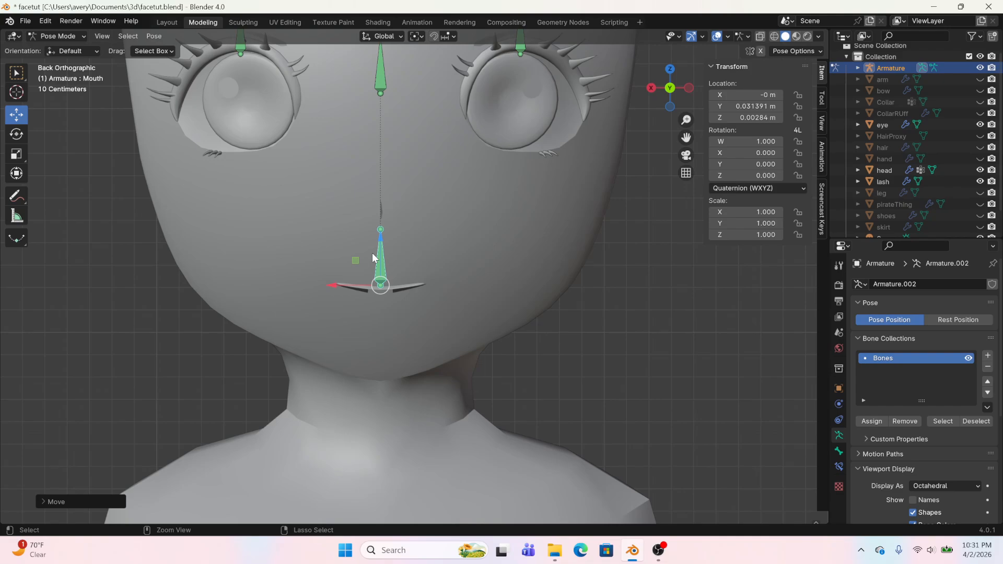
key(alt+g)
Test-move the Mouth bone along X to both sides and undo the move
key(g)
key(x)
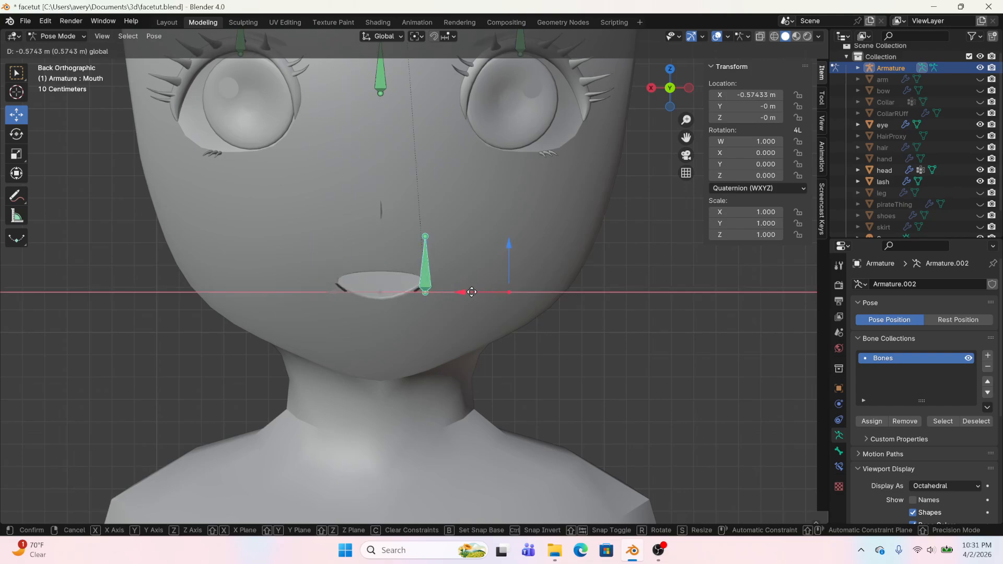
drag(471, 292, 343, 279)
key(ctrl+z)
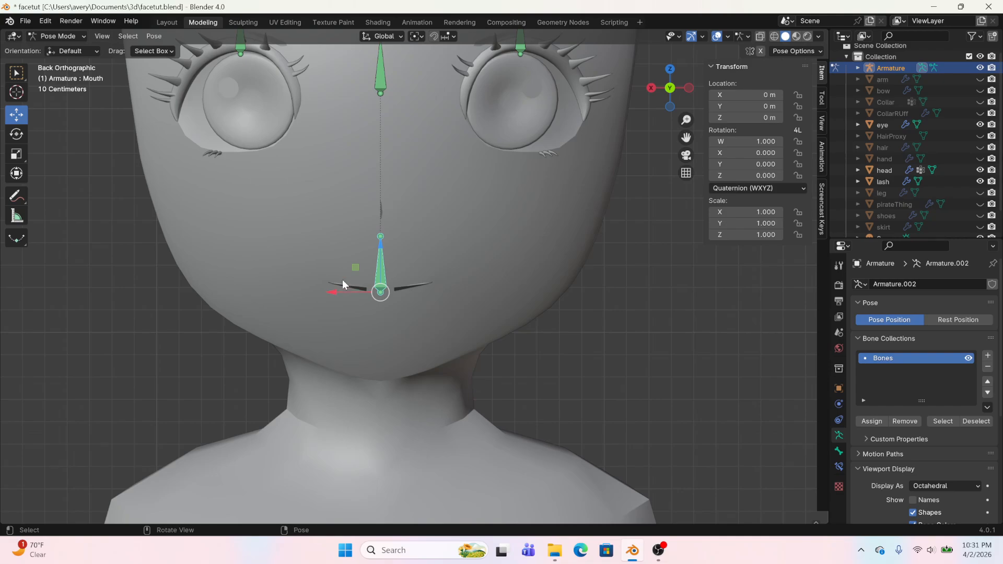
Return to Object Mode, select the head mesh, and check the driver settings of the Ooooooo shape key
click(58, 36)
click(64, 49)
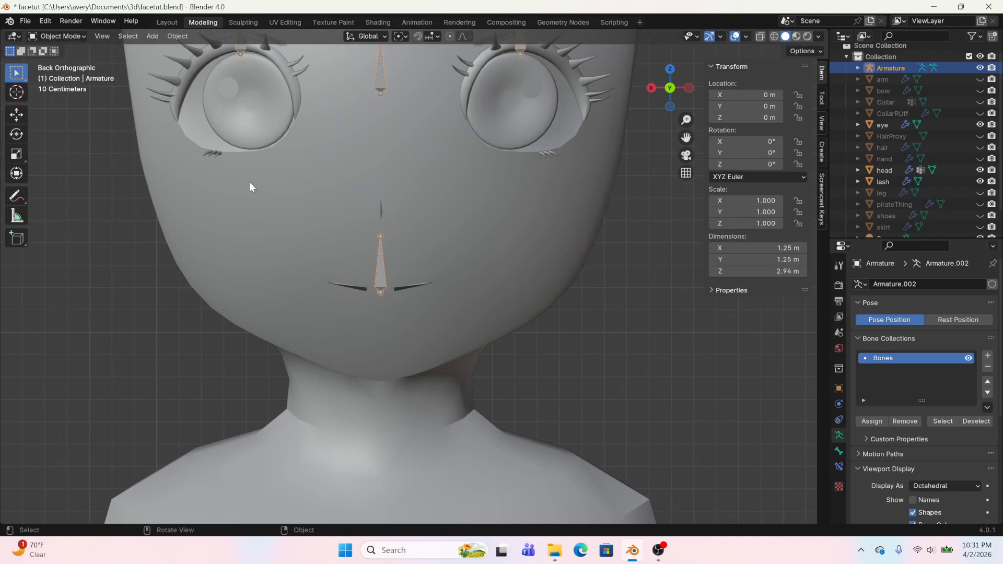
click(249, 181)
right_click(938, 497)
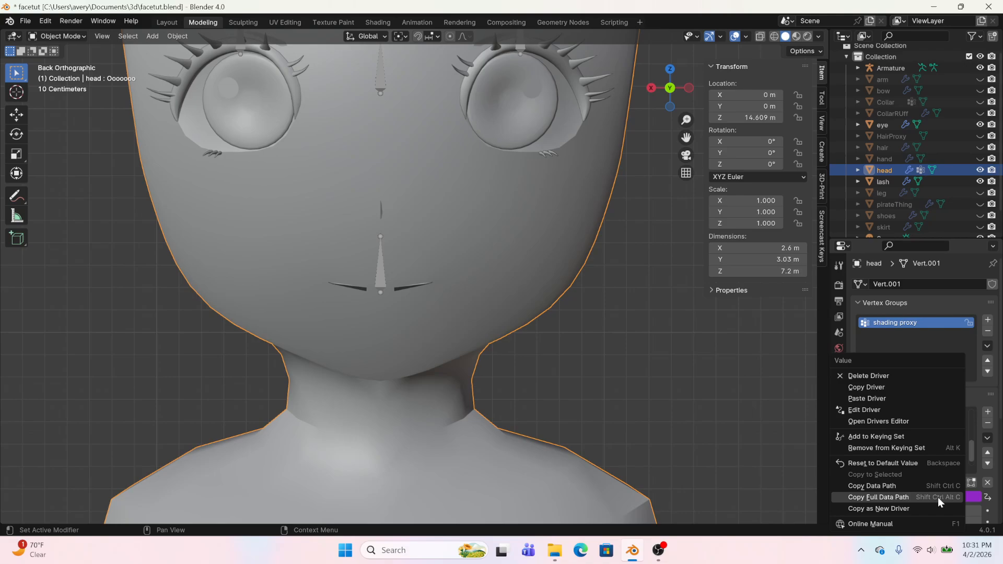
click(889, 412)
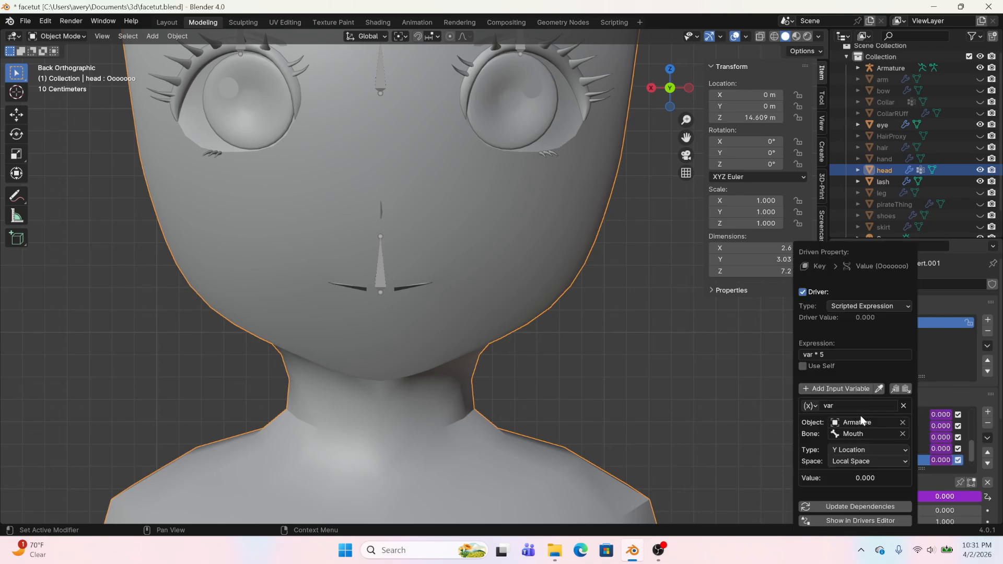
click(713, 421)
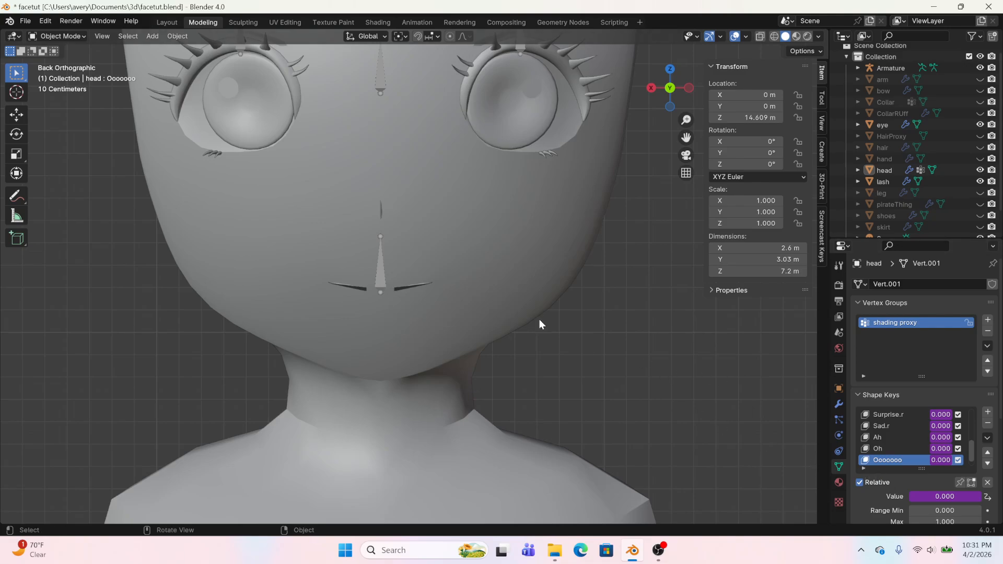
Check the driver settings of the Oh and Ah shape keys on the head
click(907, 449)
right_click(942, 497)
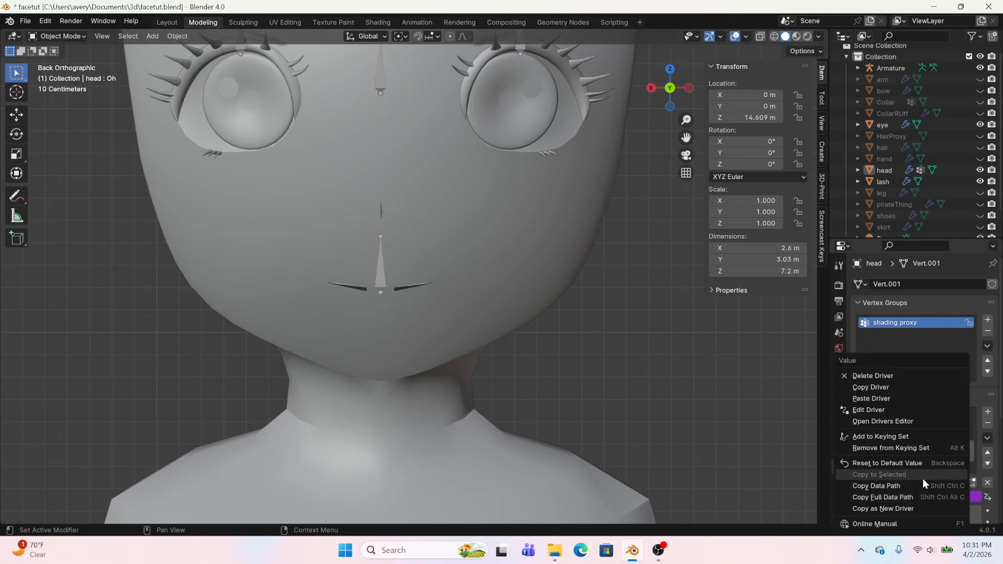
right_click(934, 494)
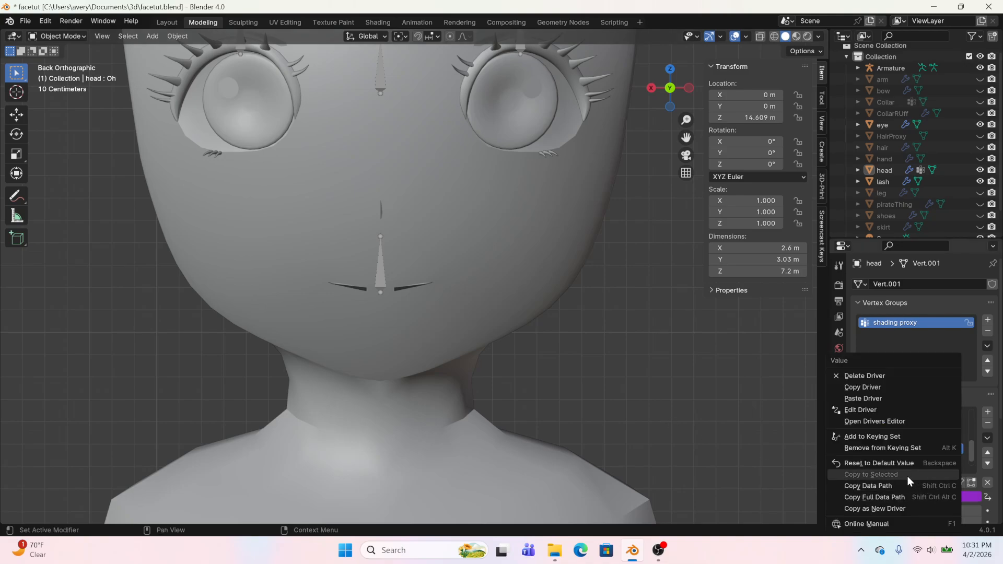
click(876, 415)
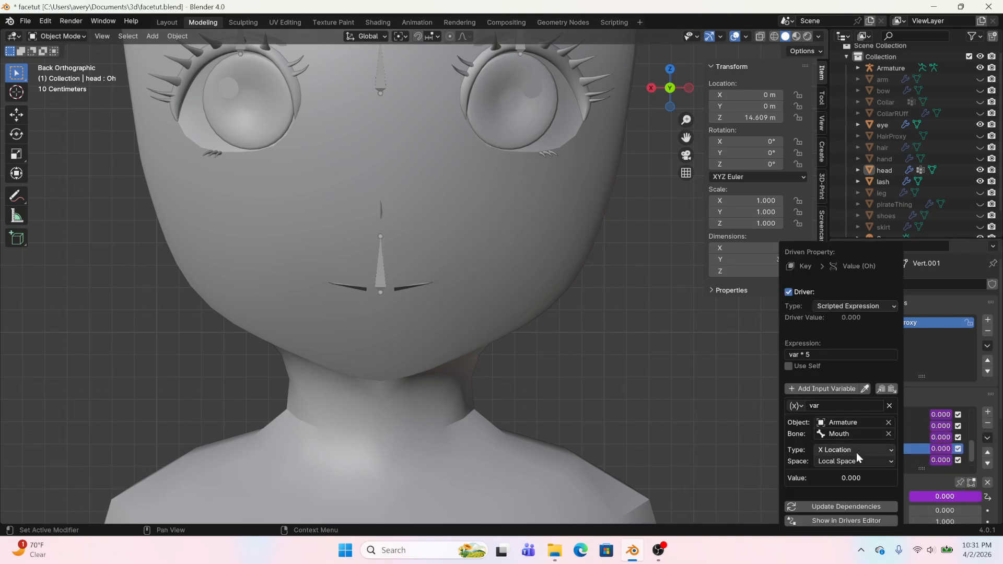
click(890, 438)
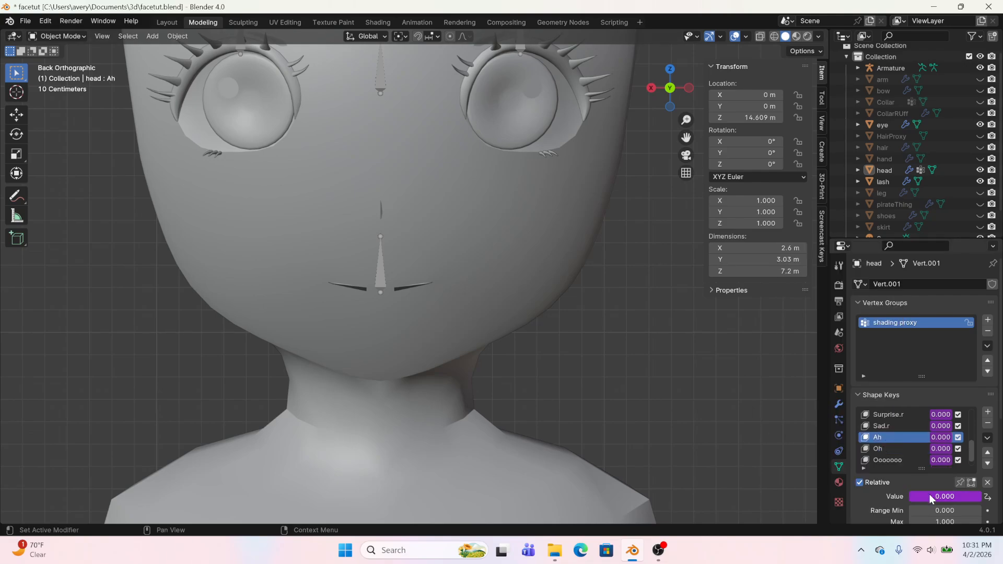
right_click(929, 494)
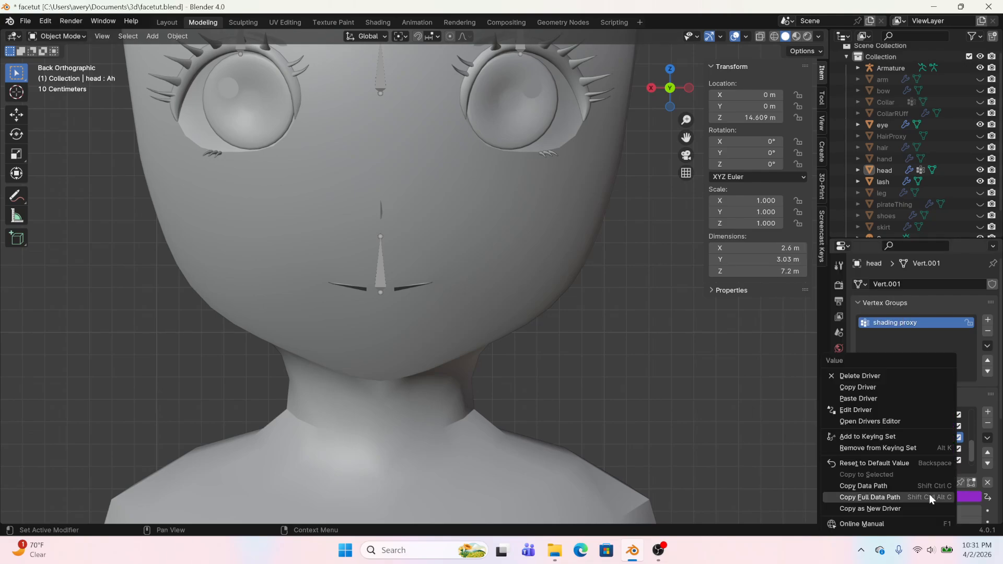
click(865, 410)
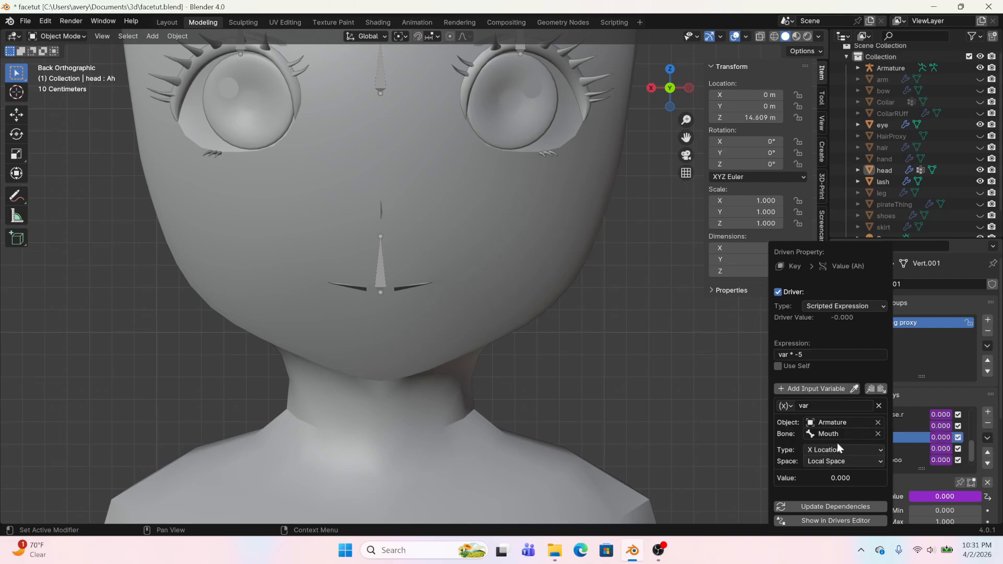
Check the Ee shape key's driver settings and try to raise its driven value to 1
scroll(899, 426, down, 1)
ctrl+scroll(898, 428, up, 1)
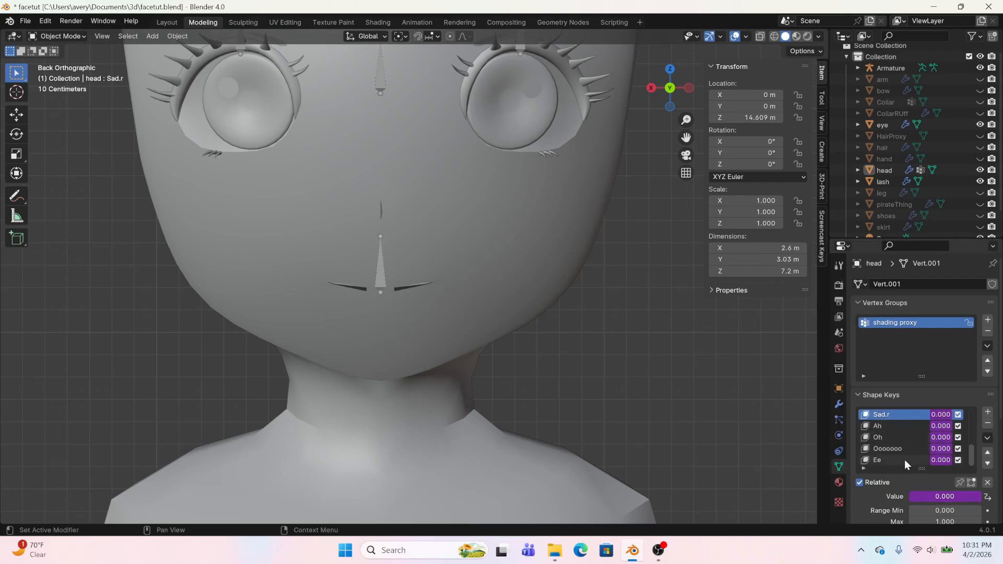
click(904, 460)
right_click(941, 496)
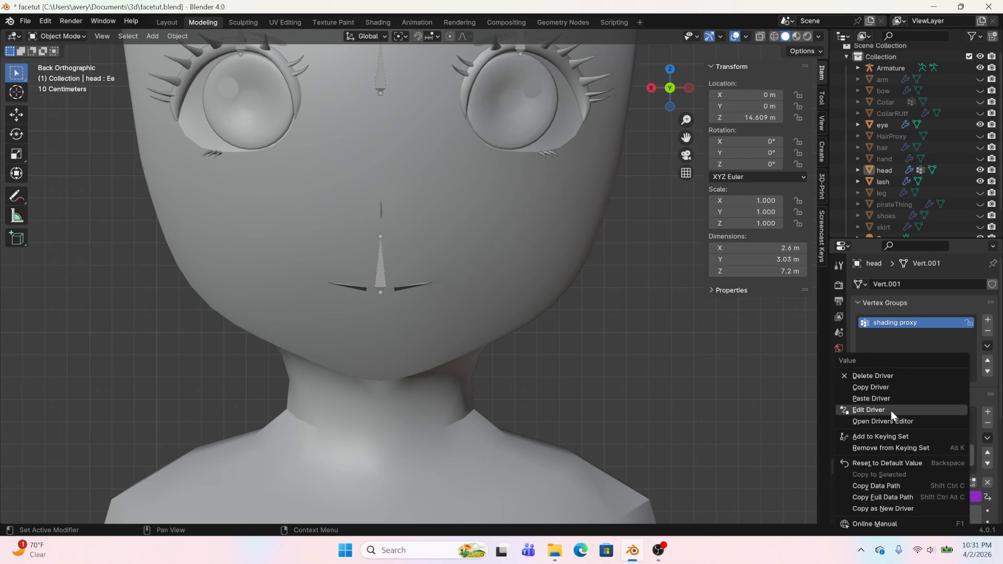
click(891, 411)
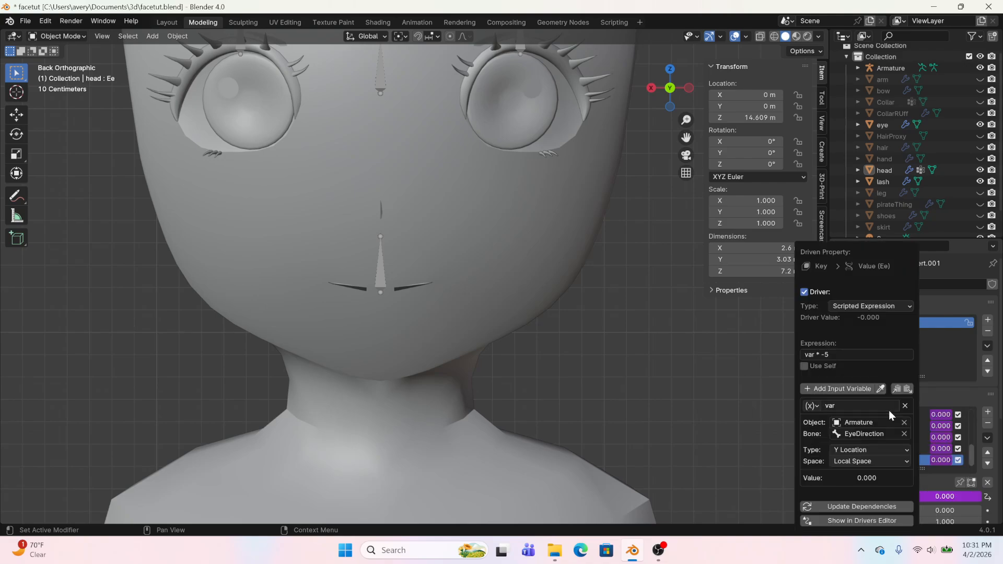
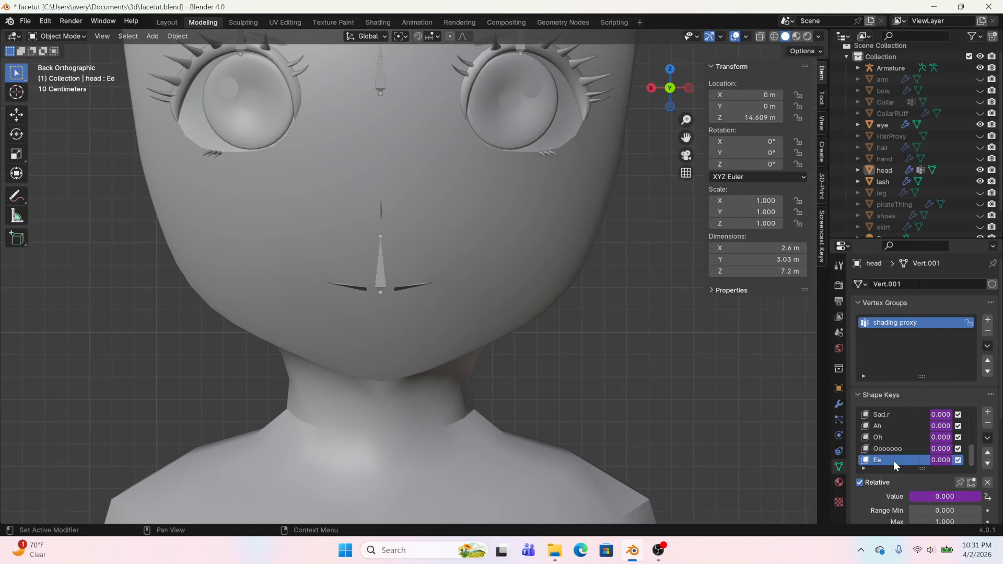
drag(927, 497, 997, 497)
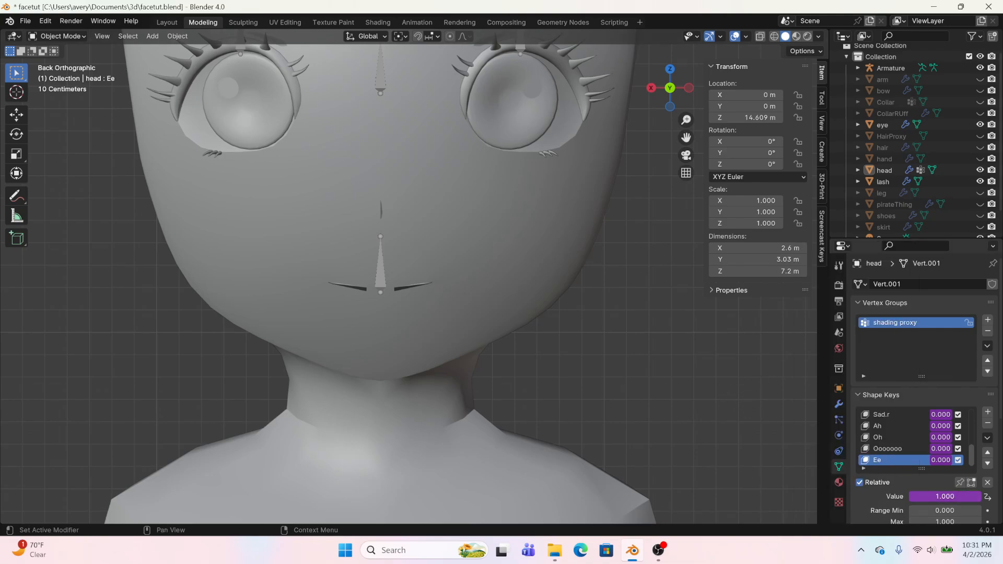
click(981, 498)
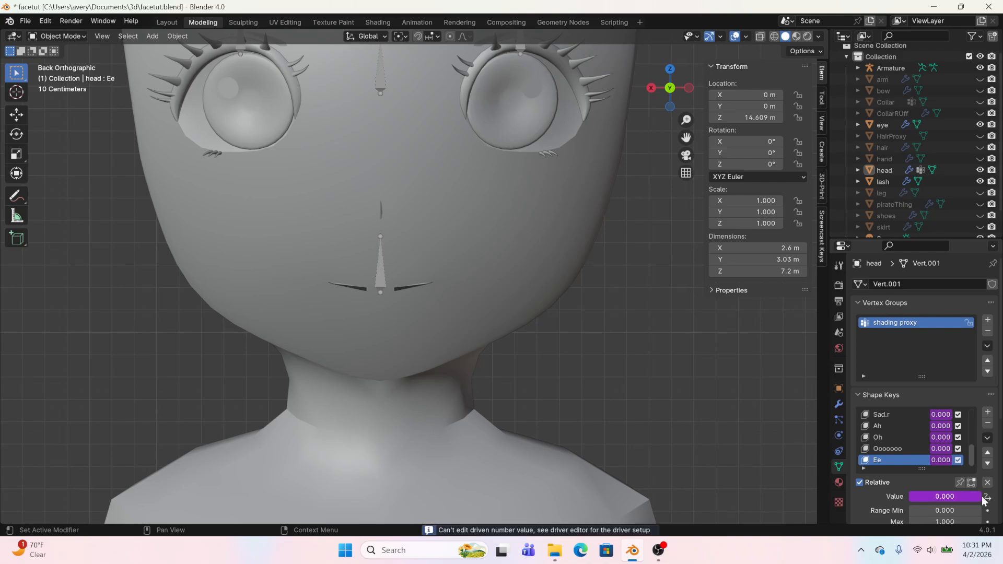
Test-move the Mouth bone in Pose Mode to about Y -0.33 m and Z -0.03 m
click(383, 275)
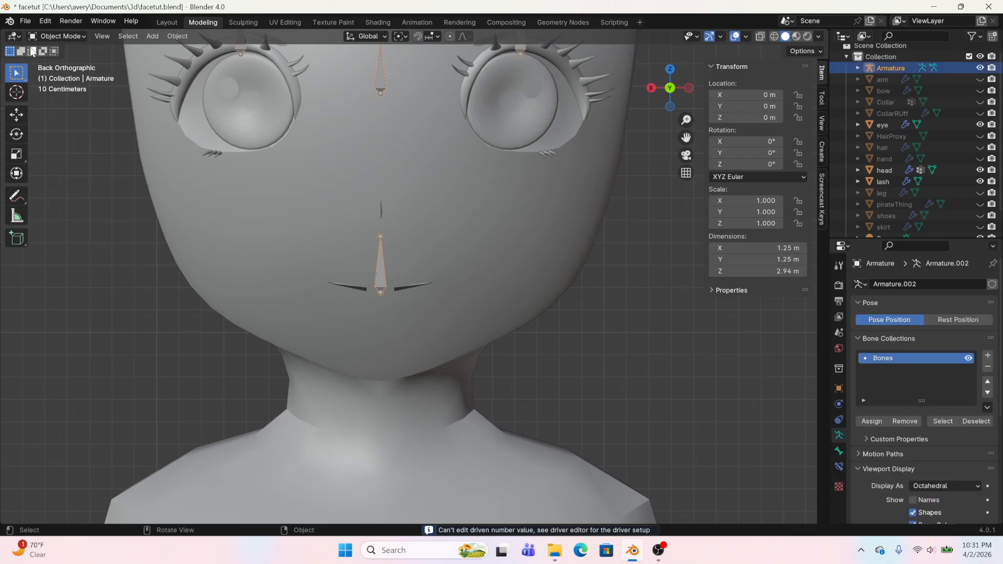
click(50, 36)
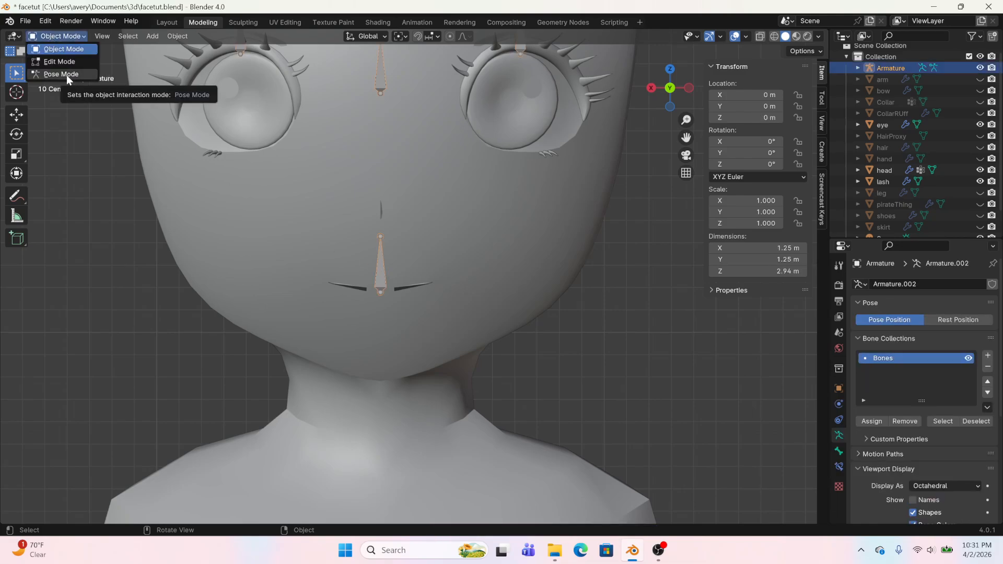
click(67, 74)
key(g)
click(400, 321)
middle_drag(400, 321, 554, 325)
Select the head in Object Mode and inspect the Ee mouth shape on its mesh in the Modeling workspace
click(57, 36)
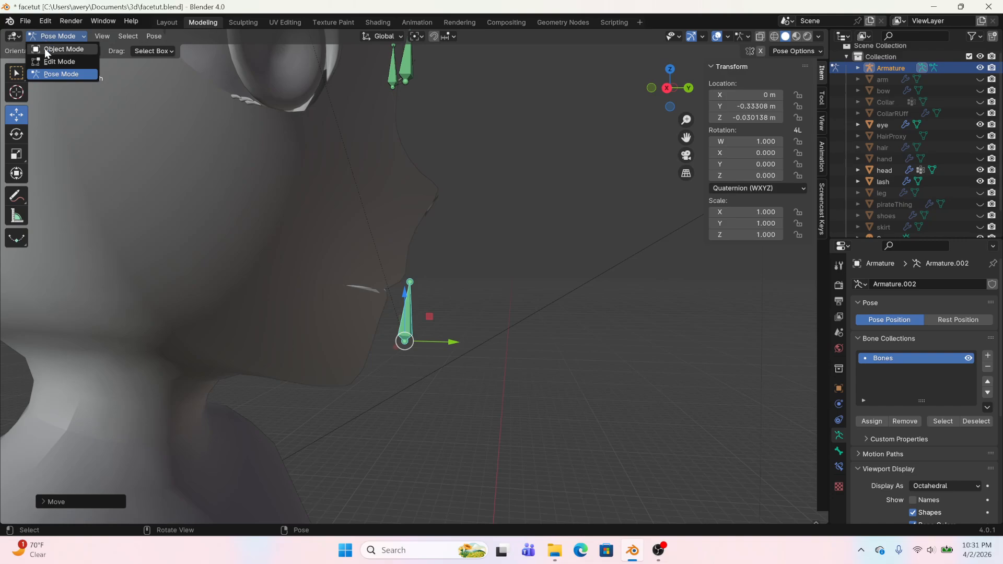
click(52, 47)
click(291, 158)
click(175, 20)
scroll(365, 205, up, 4)
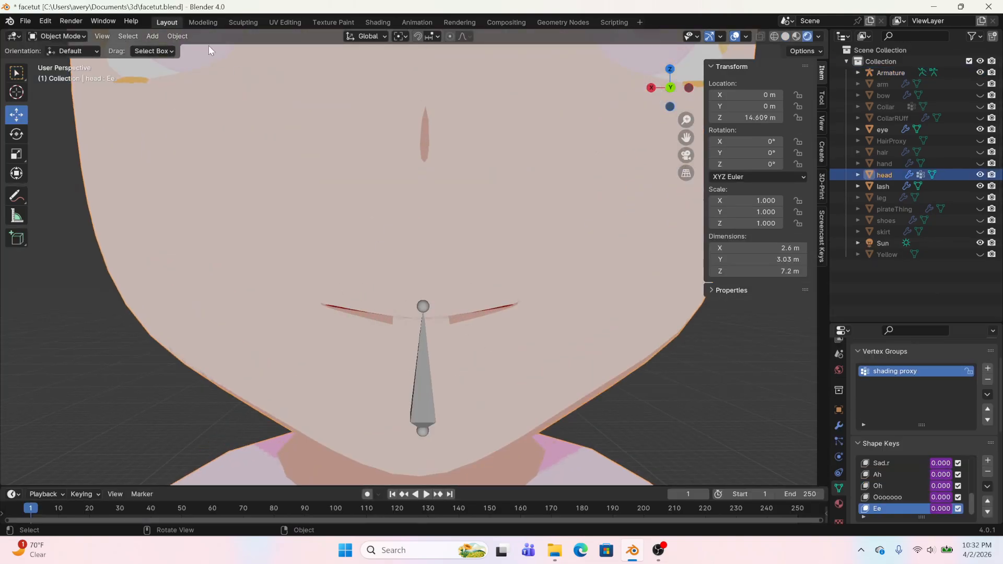
click(205, 22)
middle_drag(534, 313, 421, 318)
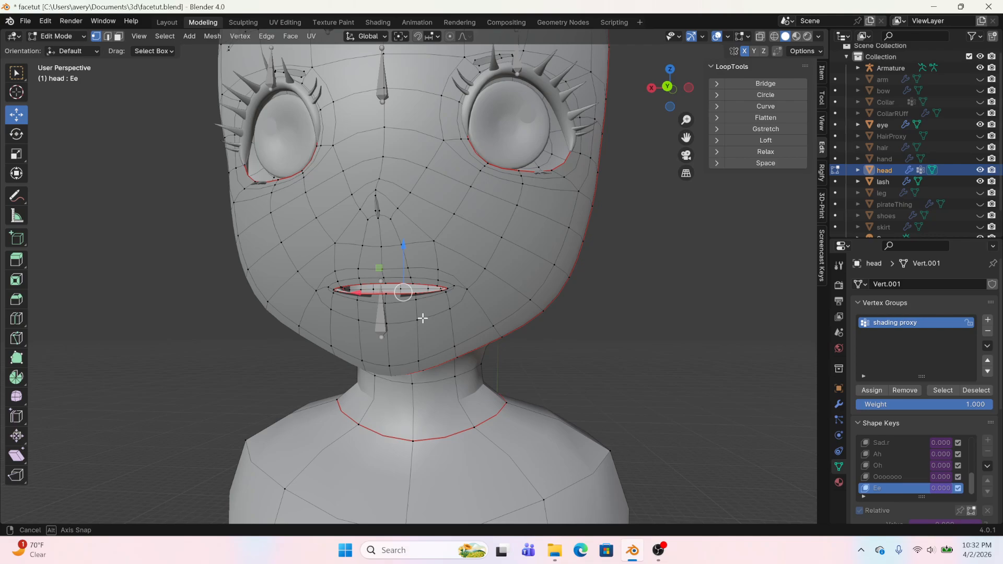
middle_drag(481, 353, 416, 353)
scroll(412, 350, up, 3)
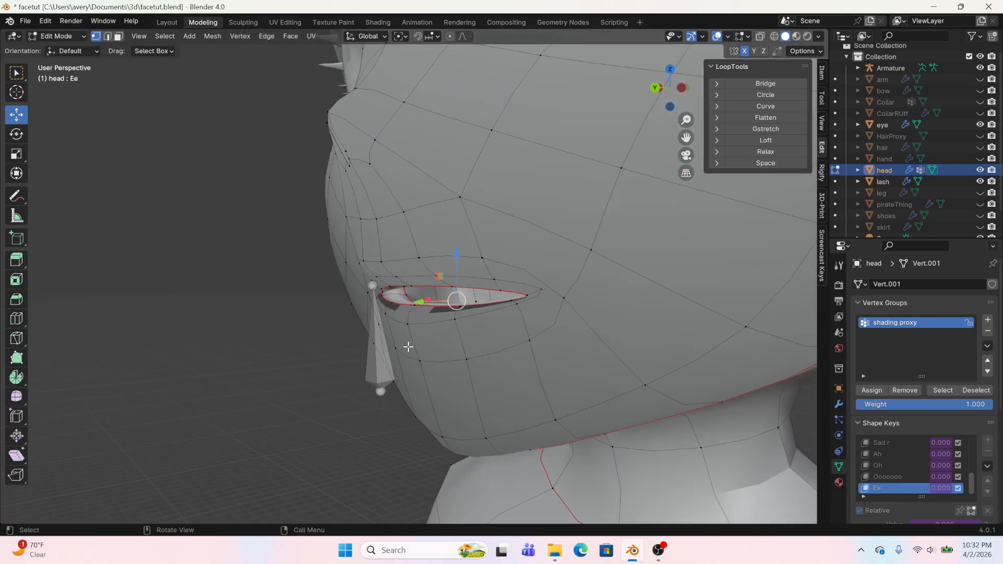
Return to the Layout workspace and delete the driver from the Ee shape key's value
click(168, 22)
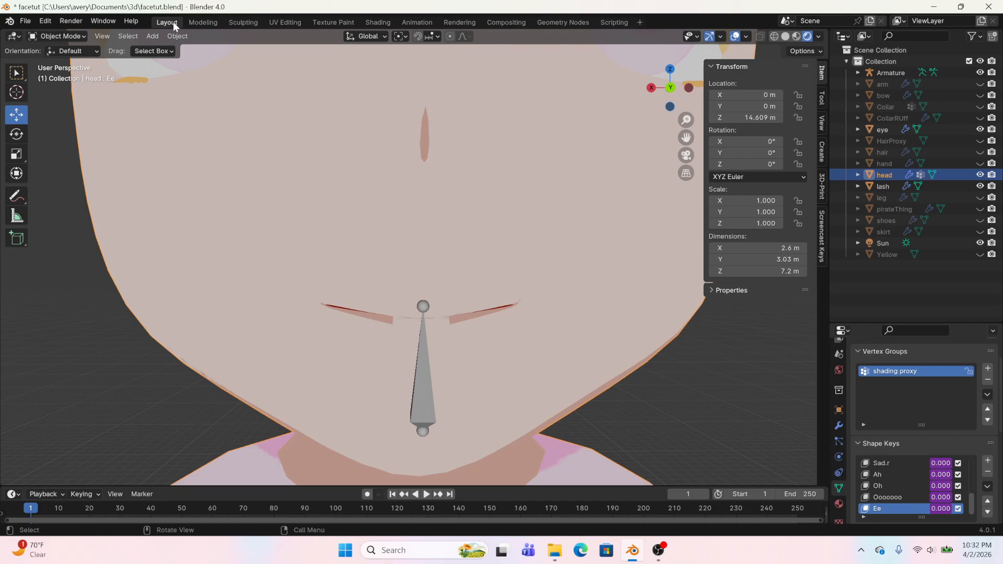
right_click(934, 509)
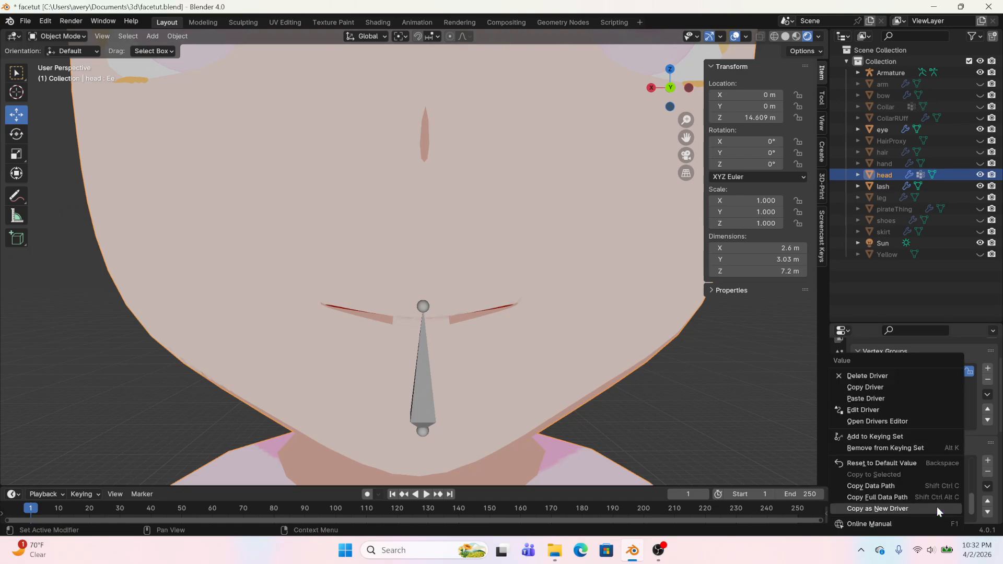
click(873, 378)
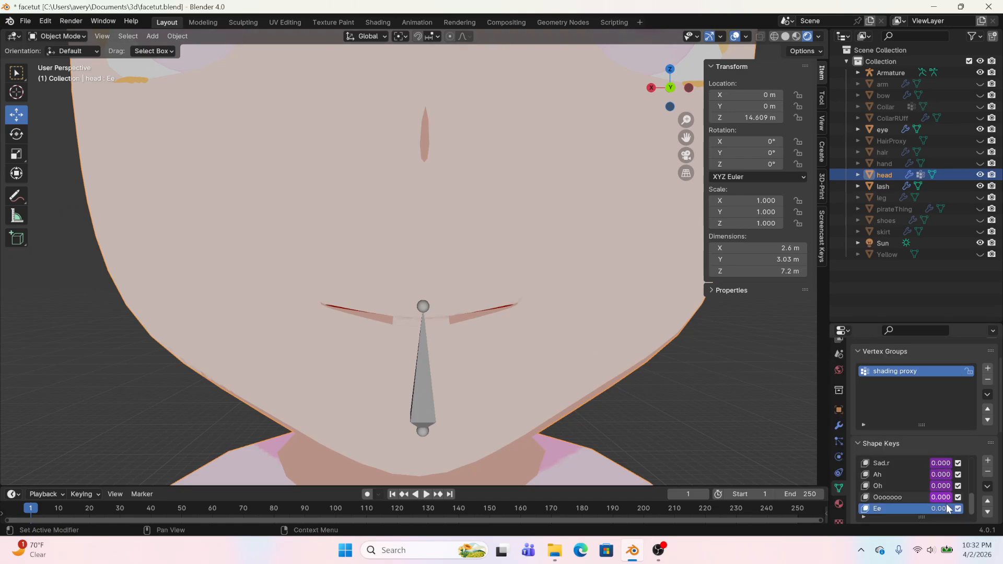
Add a new driver to the Ee shape key with Armature as its object and Mouth as its bone
right_click(942, 510)
click(884, 399)
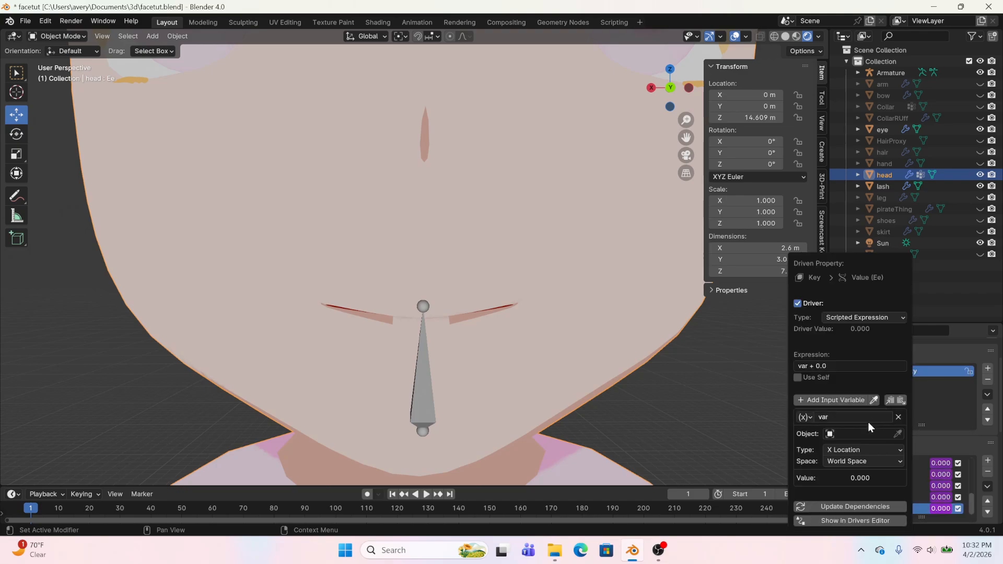
click(857, 434)
text(ar)
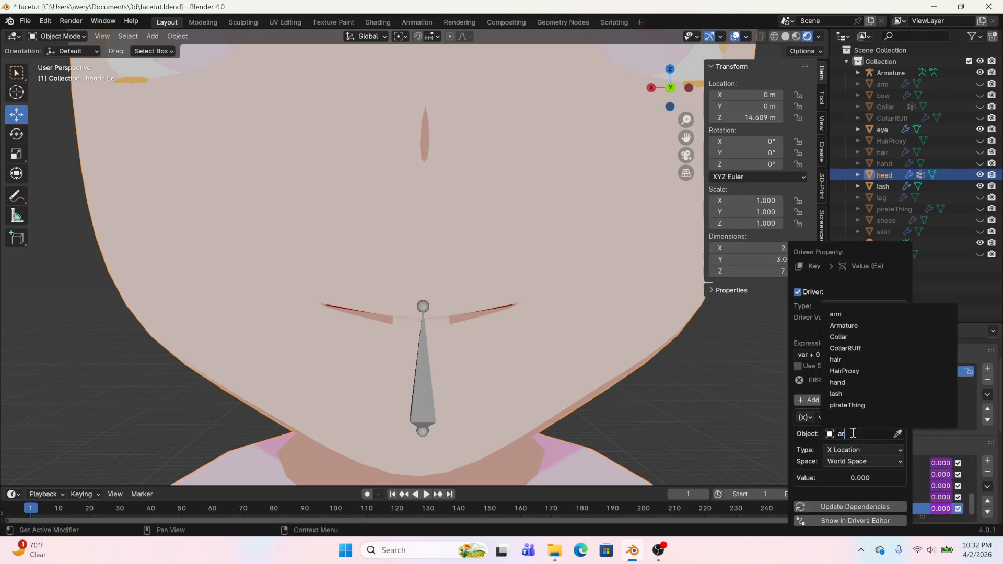
click(844, 326)
click(844, 426)
click(846, 436)
click(847, 438)
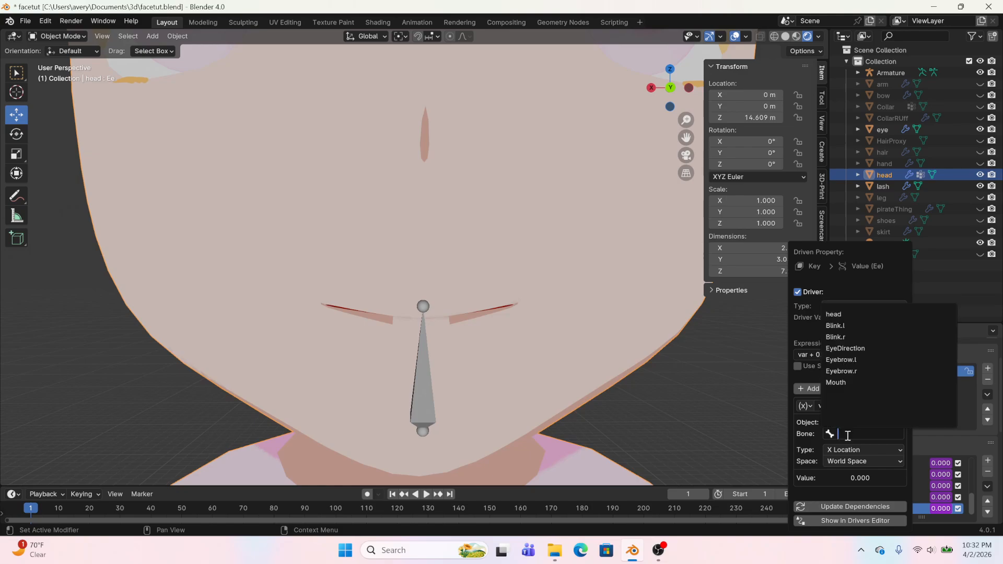
text(mo)
click(834, 313)
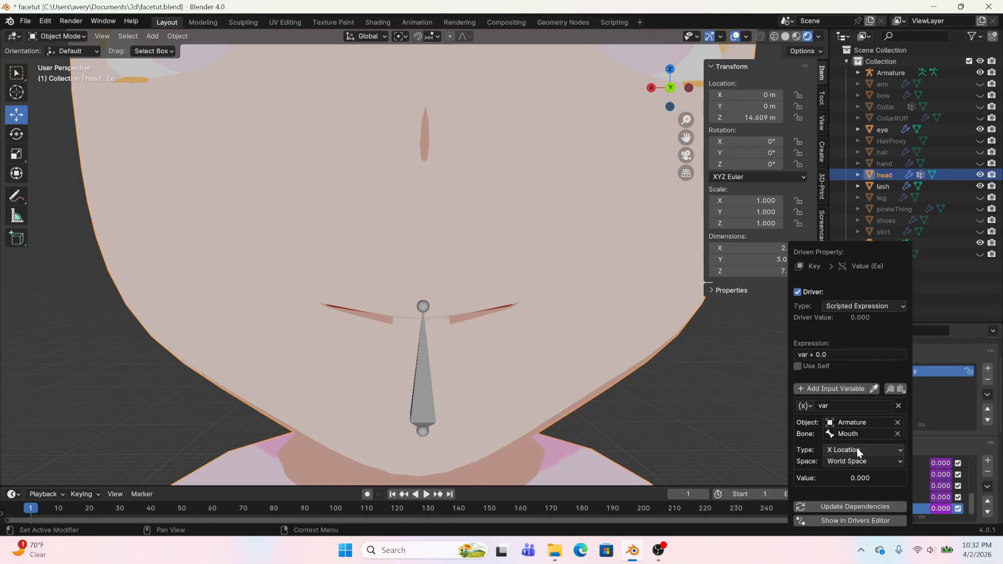
Set the Ee driver to Y Location in Local Space with the expression var * -5
click(854, 451)
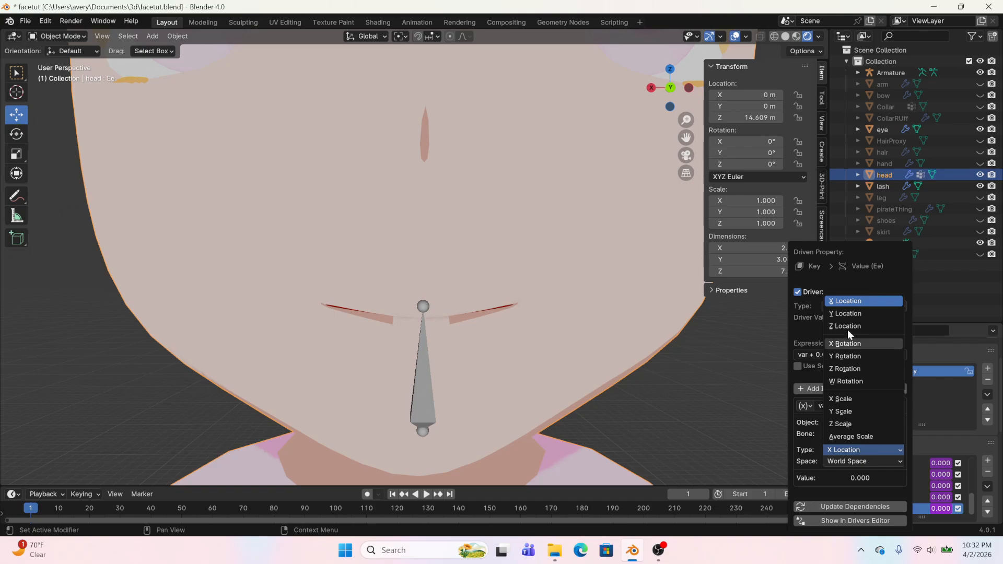
click(847, 312)
click(819, 354)
drag(814, 355, 838, 355)
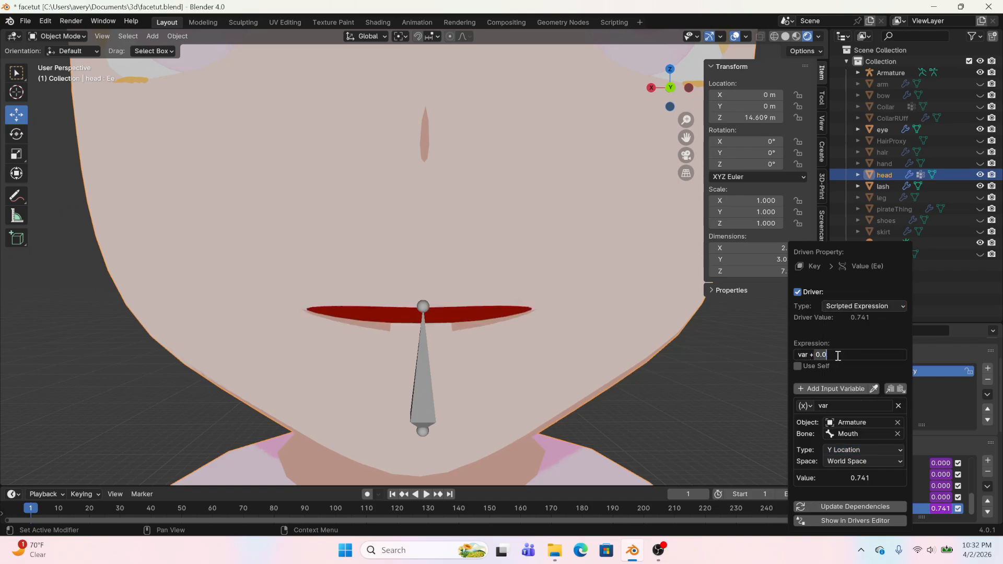
key(BackSpace)
key(BackSpace)
text(*)
click(863, 462)
click(849, 498)
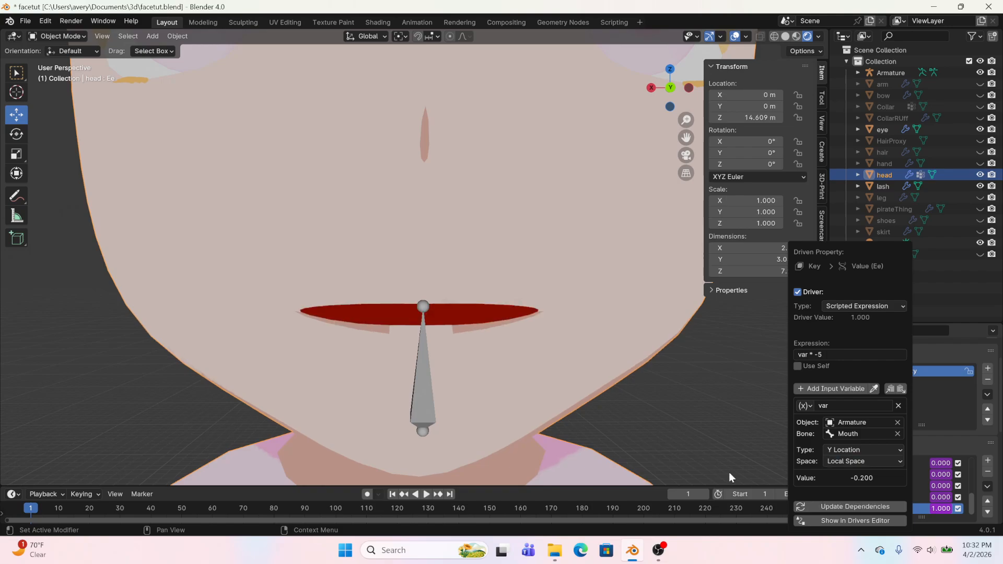
Test the mouth drivers by moving the Mouth bone in Pose Mode to about X 0.79 m, Y 0.70 m, Z 0.06 m
click(426, 365)
click(57, 36)
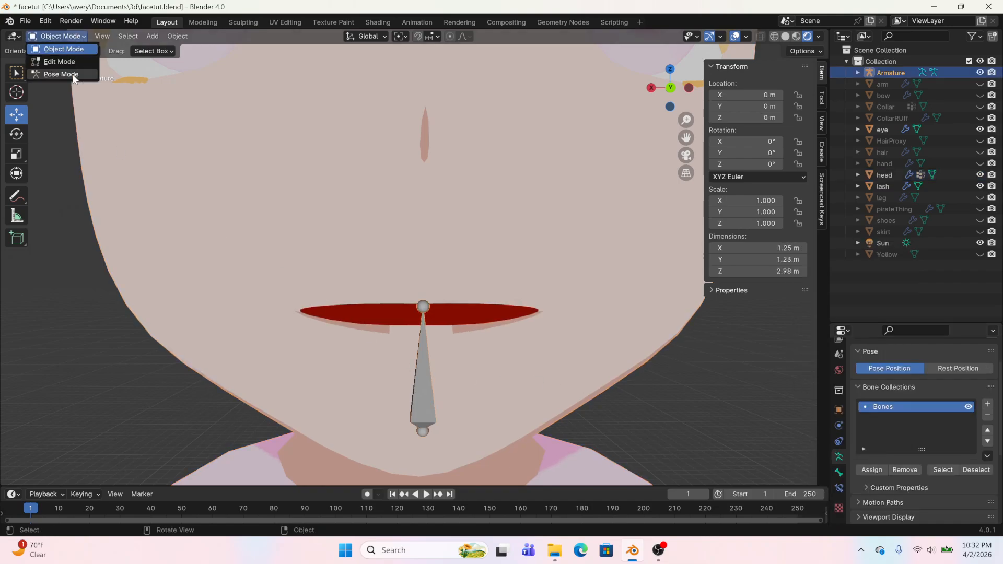
click(55, 77)
drag(423, 393, 381, 218)
scroll(456, 262, down, 5)
drag(421, 276, 327, 218)
Switch the viewport to Solid shading and examine the deformed mouth from the front and side
scroll(293, 268, up, 5)
middle_drag(292, 272, 360, 271)
click(785, 36)
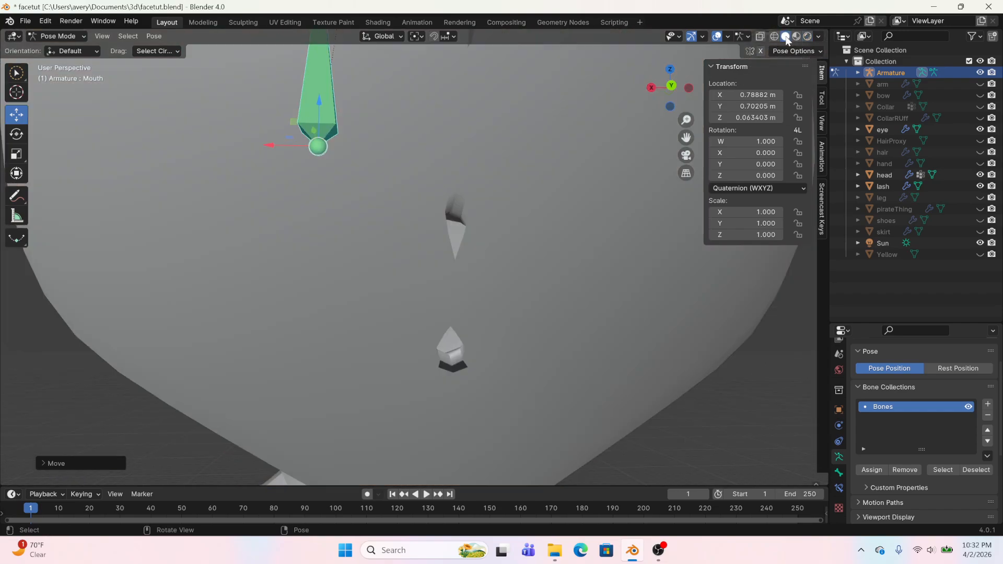
mouse_move(600, 136)
middle_down()
mouse_move(532, 205)
mouse_move(619, 283)
middle_up()
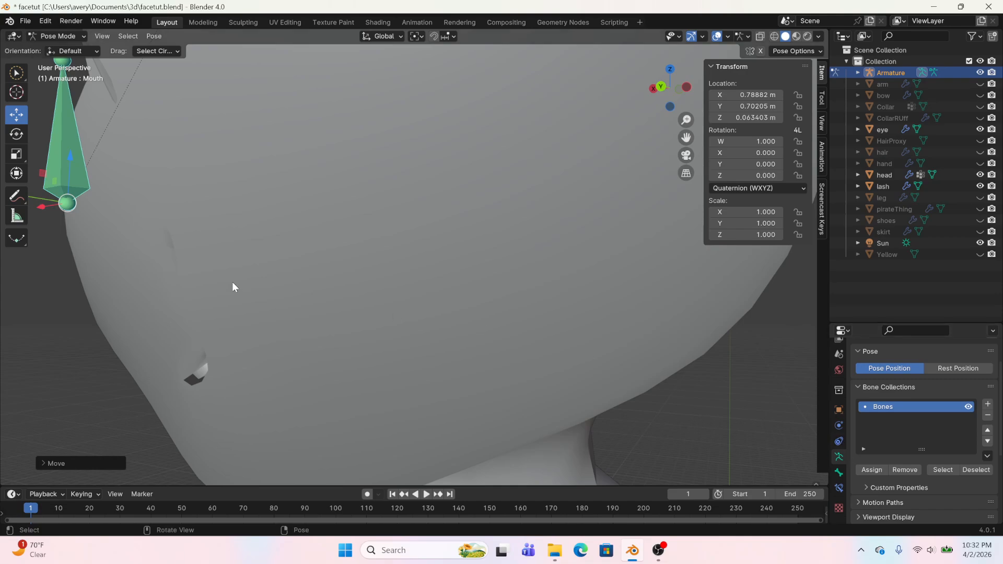
Temporarily turn off the head's Normal Edit modifier in the viewport to examine the deformed mouth, and turn it back on
scroll(233, 286, down, 5)
click(58, 36)
click(67, 49)
click(447, 261)
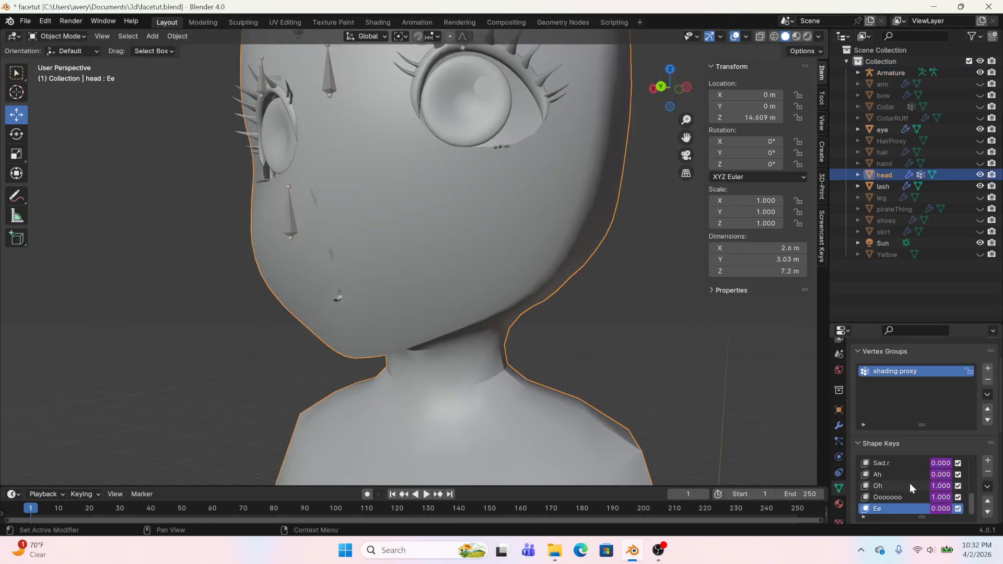
click(839, 425)
click(941, 402)
middle_drag(470, 324, 539, 314)
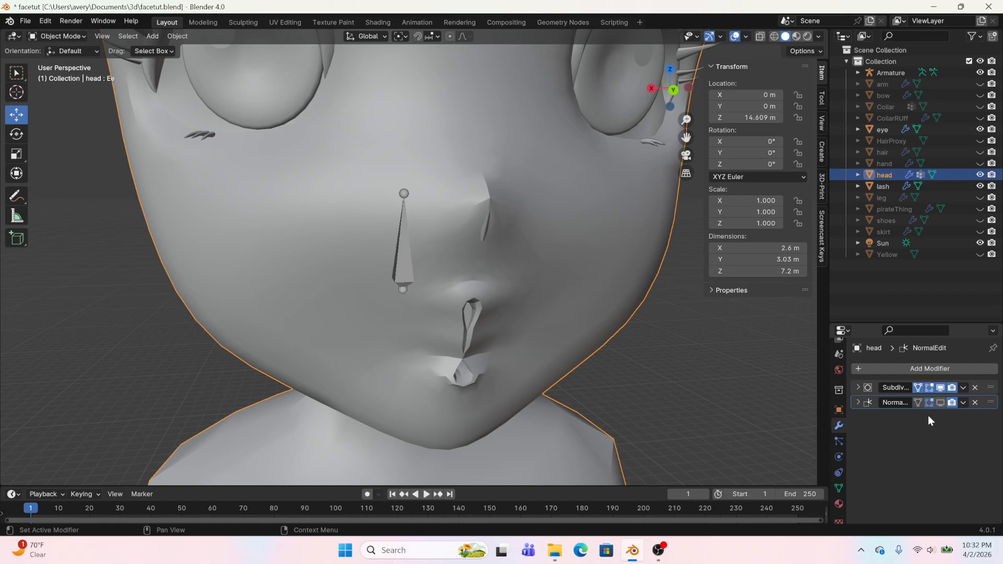
click(940, 400)
Put the armature in Pose Mode and clear the location of its bones
click(397, 262)
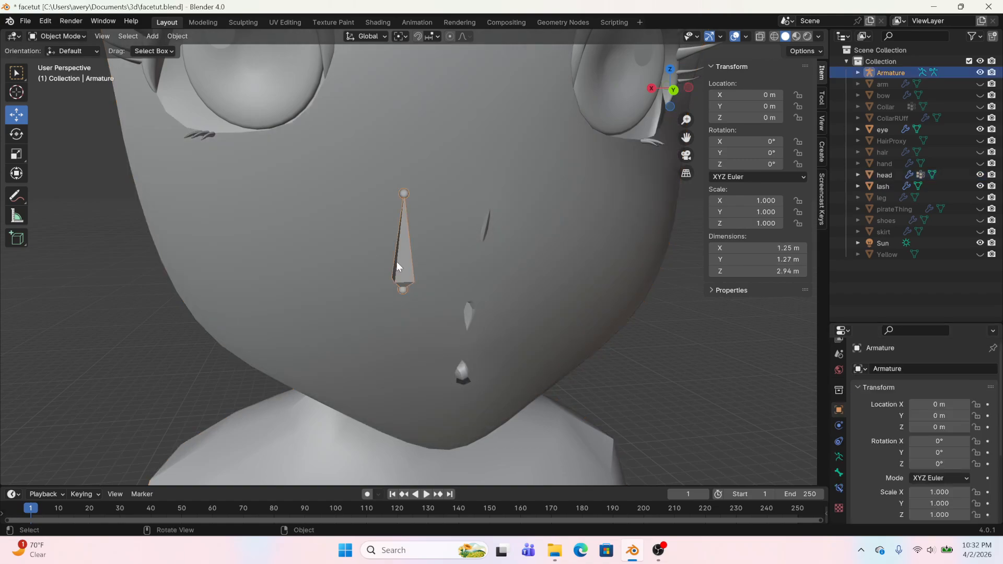
click(58, 36)
click(61, 74)
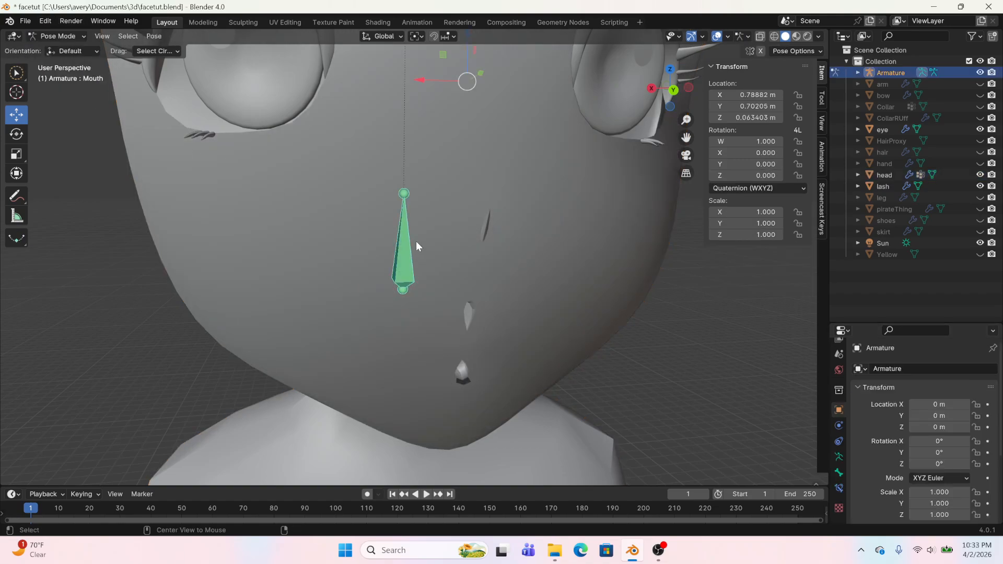
key(alt+g)
scroll(128, 267, down, 4)
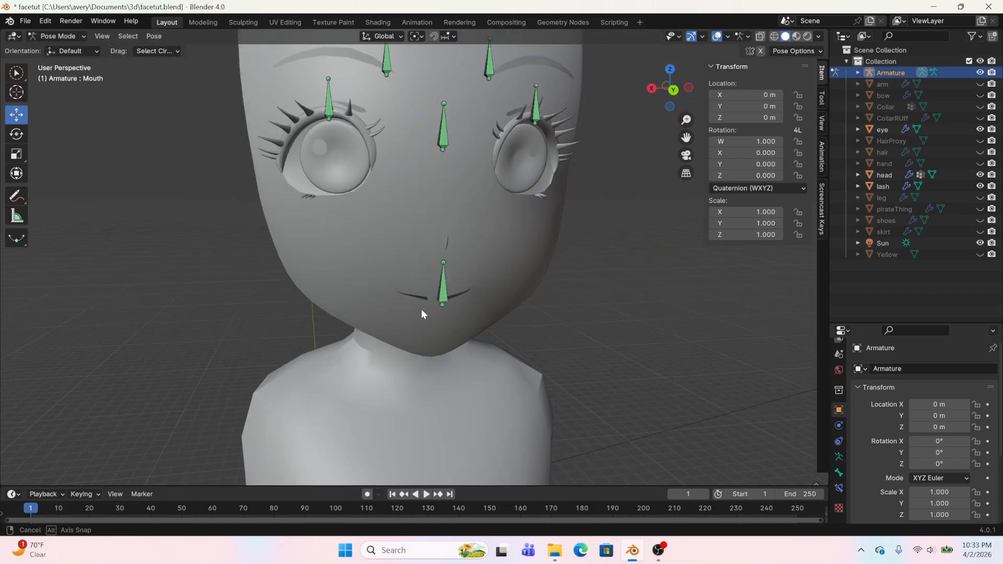
Test the mouth drivers by moving the Mouth bone to about X 0.12 m, Y 0.18 m, Z -0.22 m
middle_drag(421, 309, 450, 311)
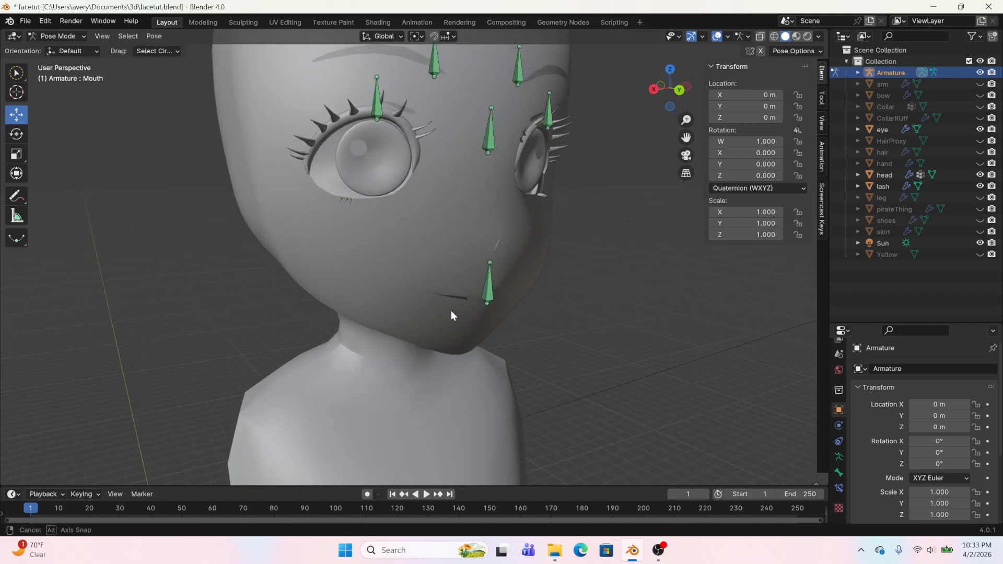
click(679, 90)
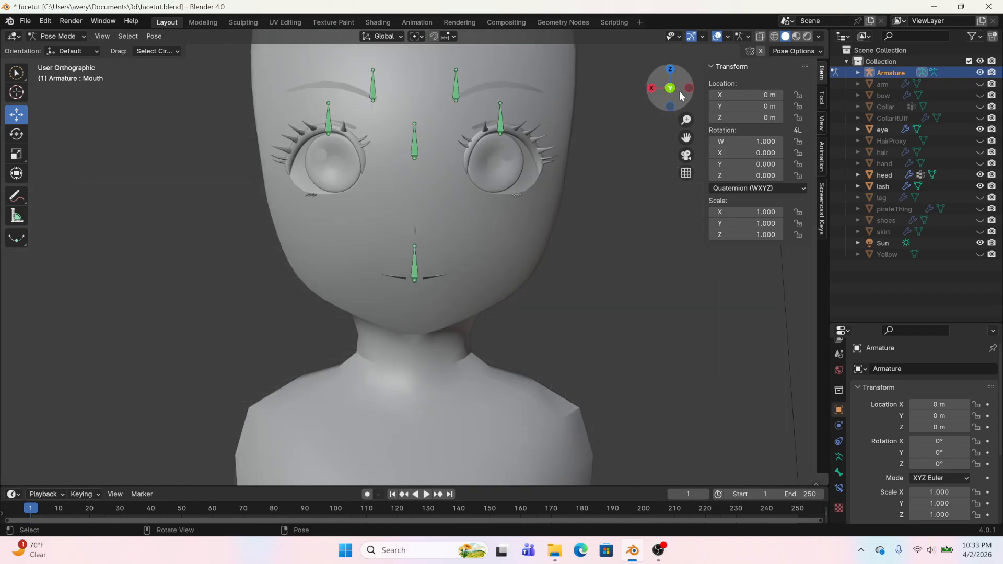
click(411, 275)
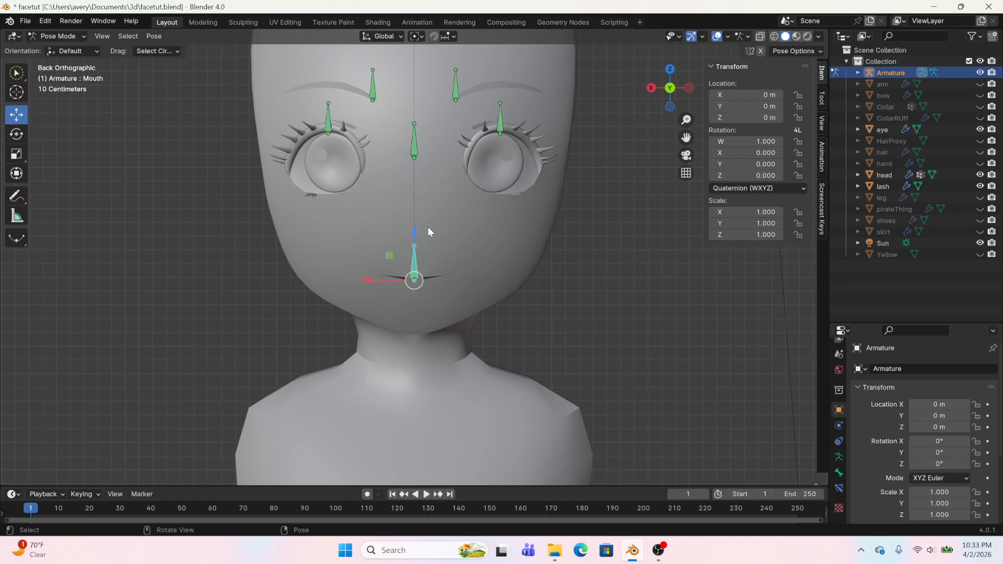
middle_drag(428, 226, 312, 254)
drag(300, 289, 258, 257)
middle_drag(258, 257, 415, 252)
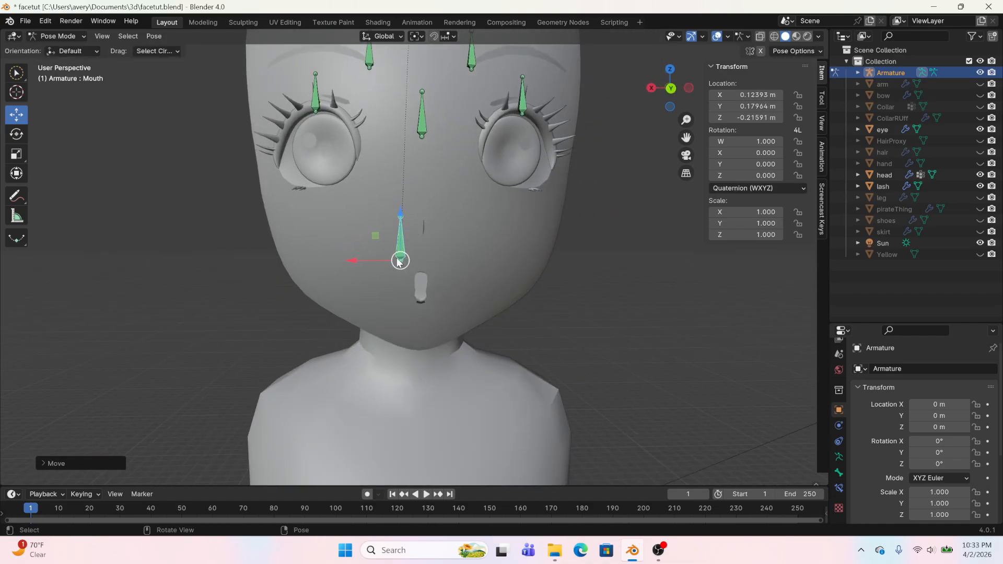
Return the Mouth bone to its rest position and raise it along global Z to about Y 0.10 m
drag(401, 259, 427, 281)
key(ctrl+z)
key(ctrl+shift+z)
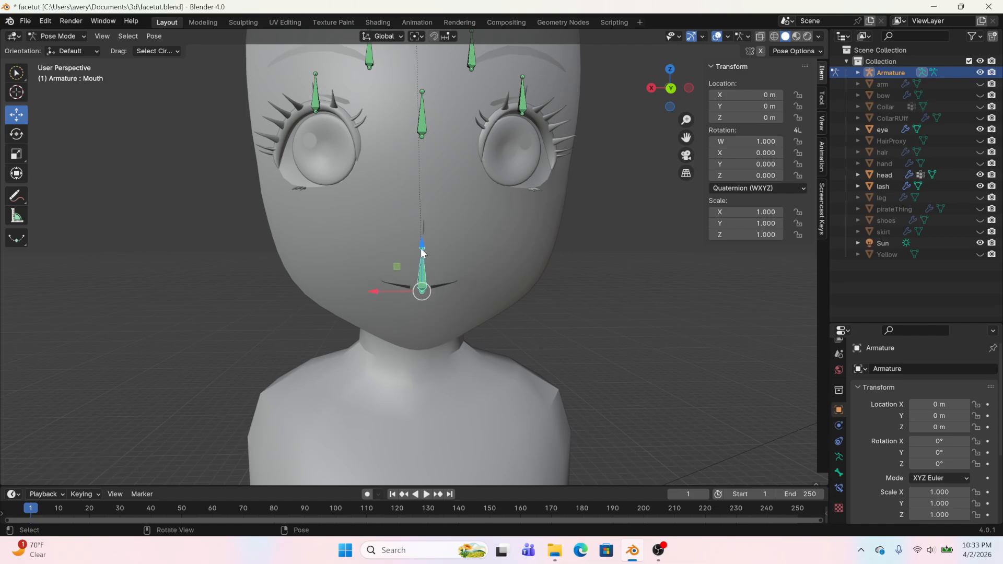
key(g)
key(z)
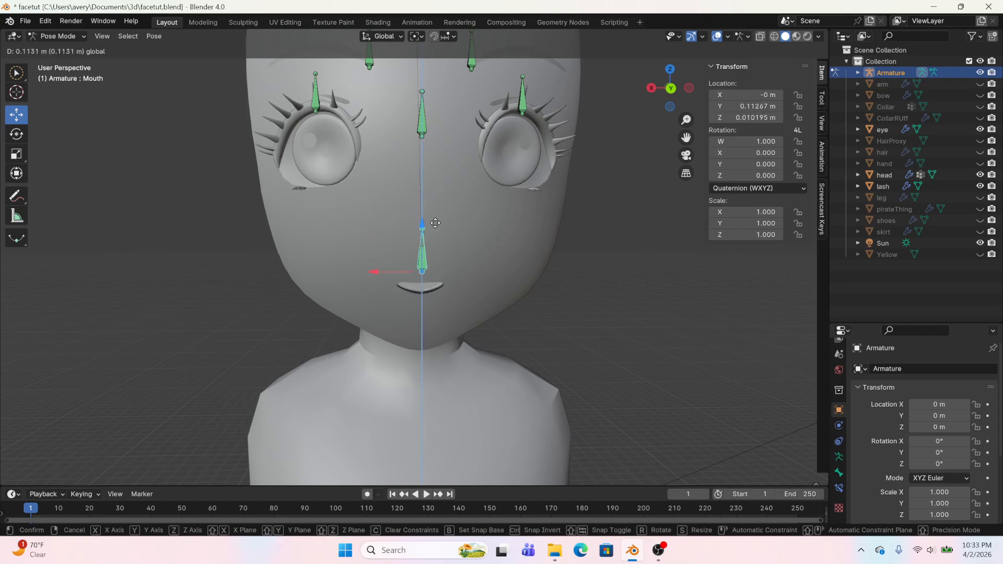
drag(418, 253, 414, 240)
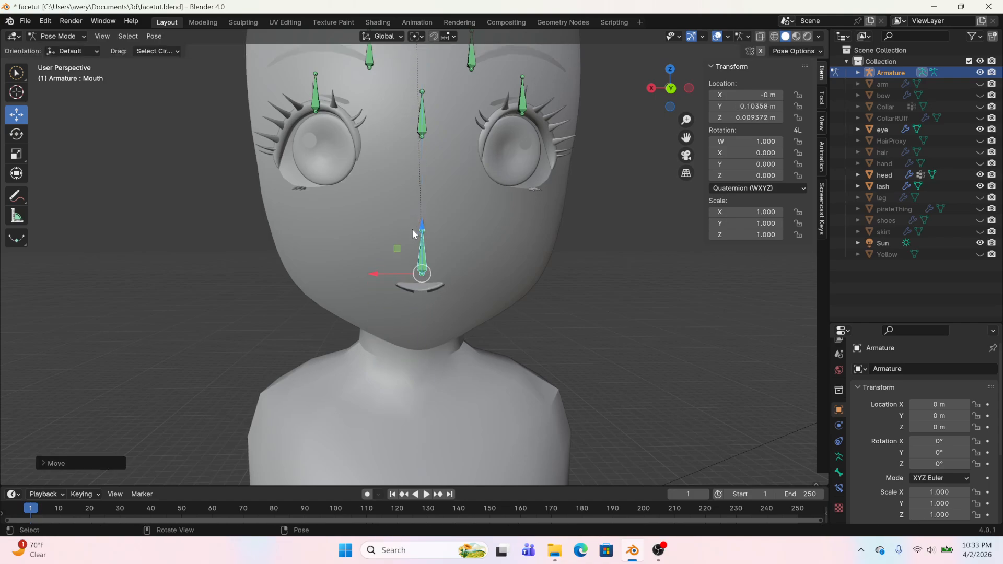
Move the Mouth bone sideways to about X -0.27 m at rest height to test the open mouth
drag(391, 271, 388, 305)
right_click(407, 266)
click(431, 298)
Switch the viewport to Material Preview and test the mouth shapes by moving the Mouth bone freely
click(796, 36)
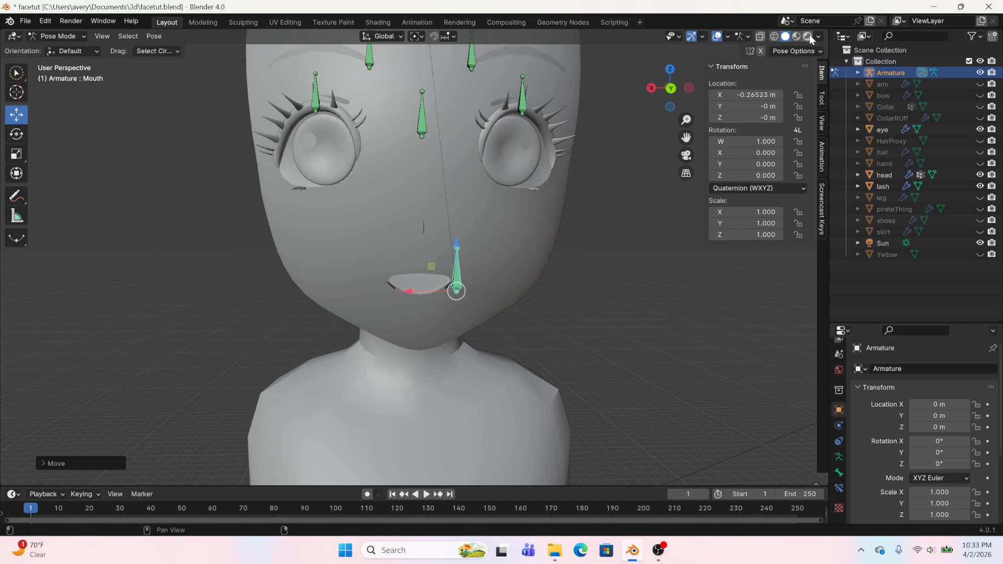
scroll(403, 202, down, 3)
scroll(410, 208, up, 1)
middle_drag(410, 209, 73, 129)
key(g)
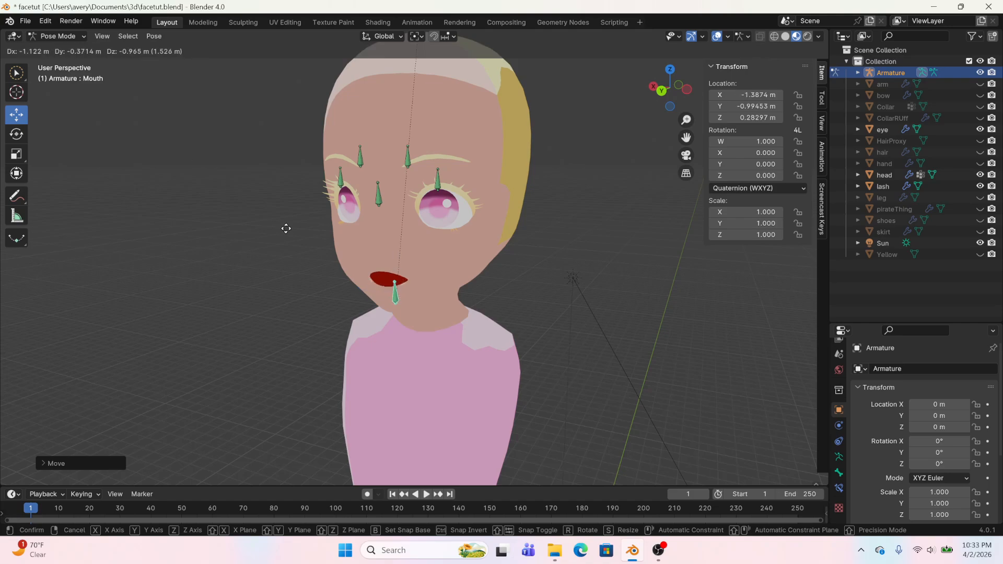
click(275, 182)
Clear the location of the posed bones and return to Object Mode
key(alt+g)
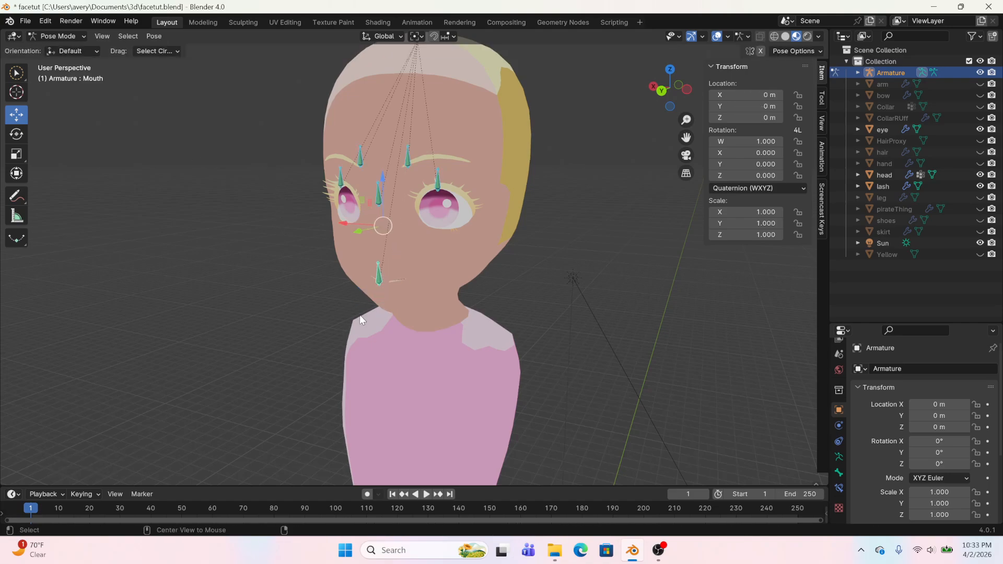
click(50, 36)
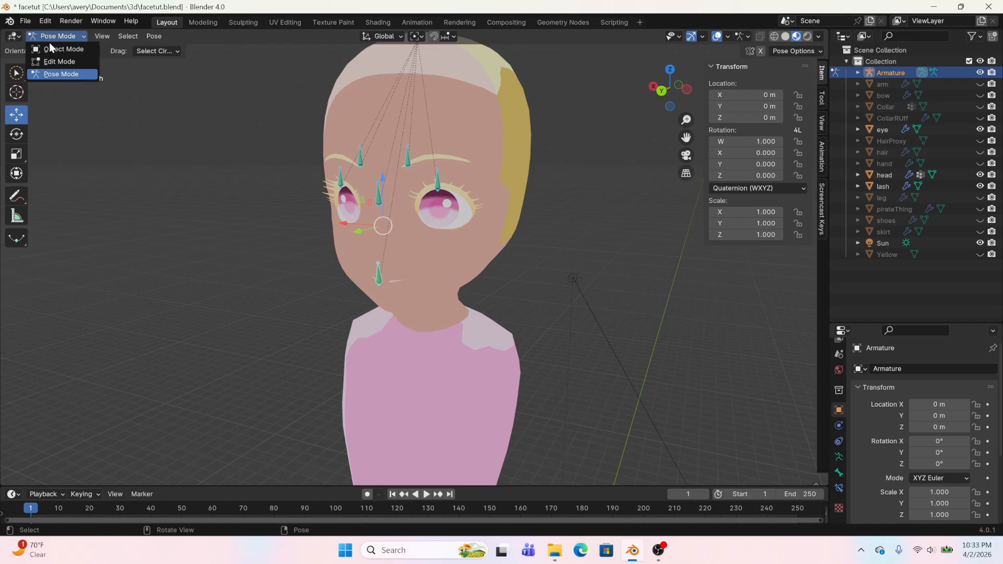
click(50, 49)
middle_drag(237, 287, 283, 289)
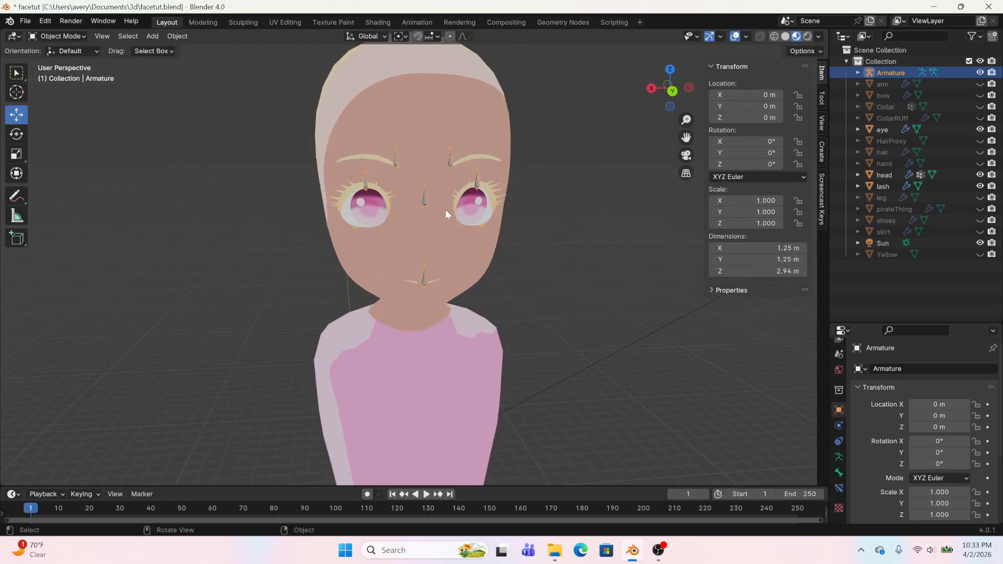
In Pose Mode, move the EyeDirection bone to about X -0.026 m, Y -0.022 m, Z -0.010 m and return to Object Mode
click(60, 37)
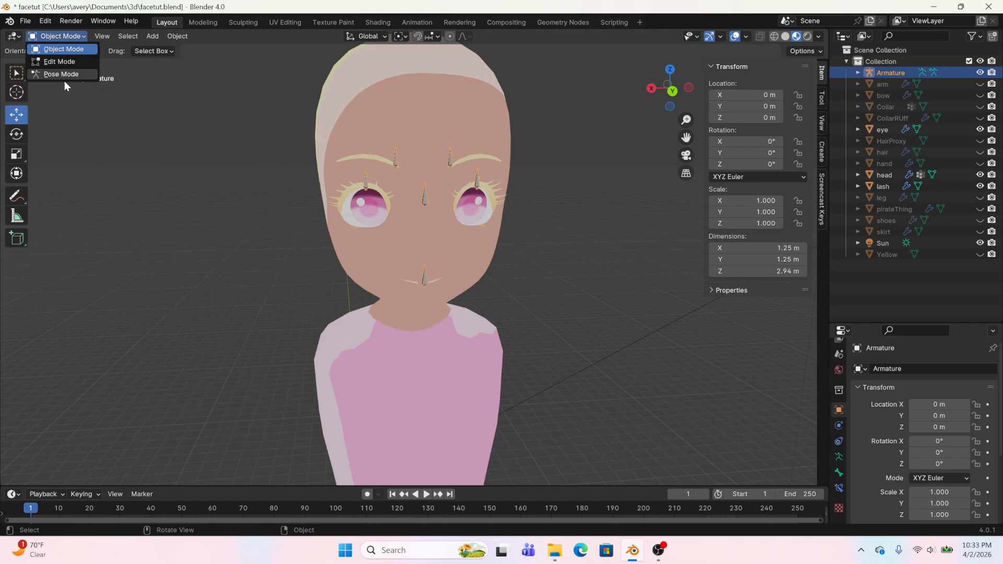
click(65, 79)
mouse_move(424, 202)
mouse_down()
mouse_move(442, 214)
mouse_move(314, 197)
mouse_move(387, 246)
mouse_move(309, 165)
mouse_move(427, 203)
mouse_move(409, 202)
mouse_move(443, 197)
mouse_move(436, 202)
mouse_up()
scroll(325, 239, up, 2)
click(74, 36)
click(65, 49)
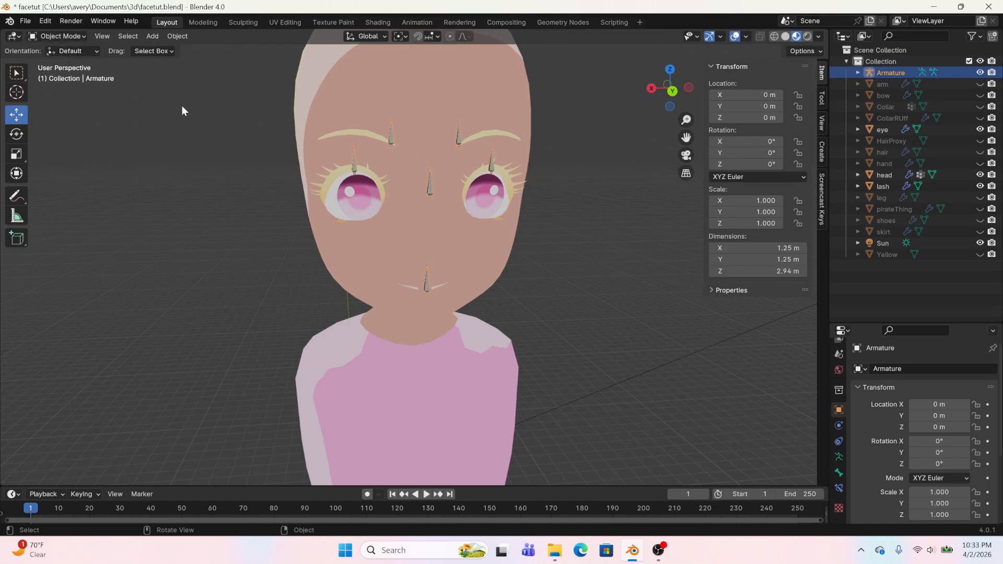
Select the eye object's Small shape key and add a driver to its value
click(502, 201)
scroll(837, 486, down, 1)
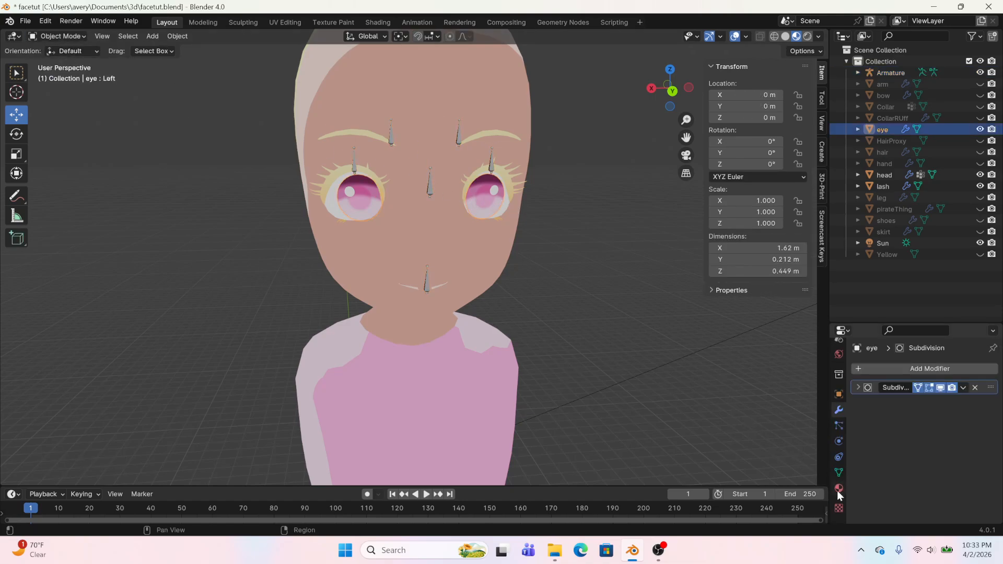
click(837, 489)
click(839, 472)
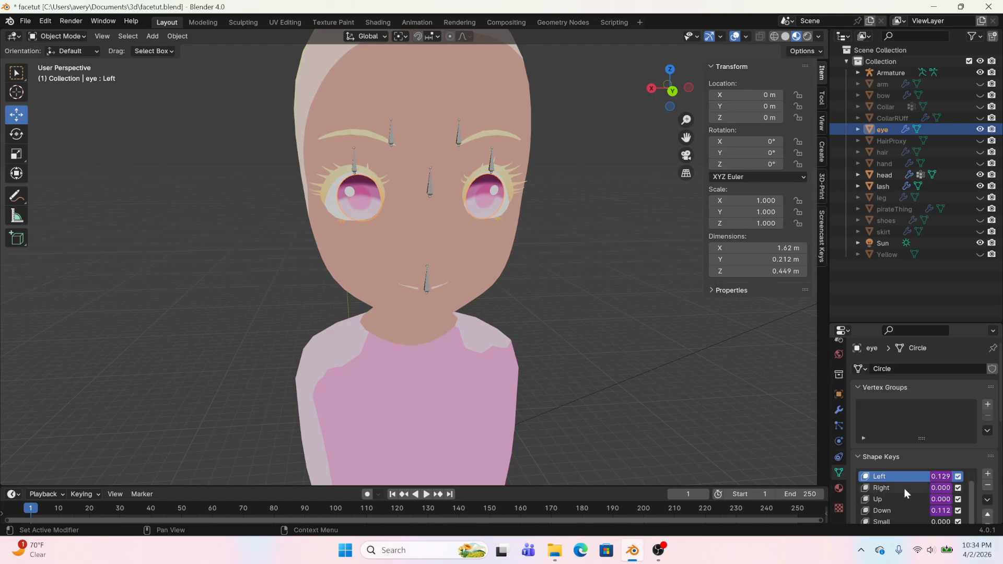
click(894, 520)
drag(908, 324, 909, 207)
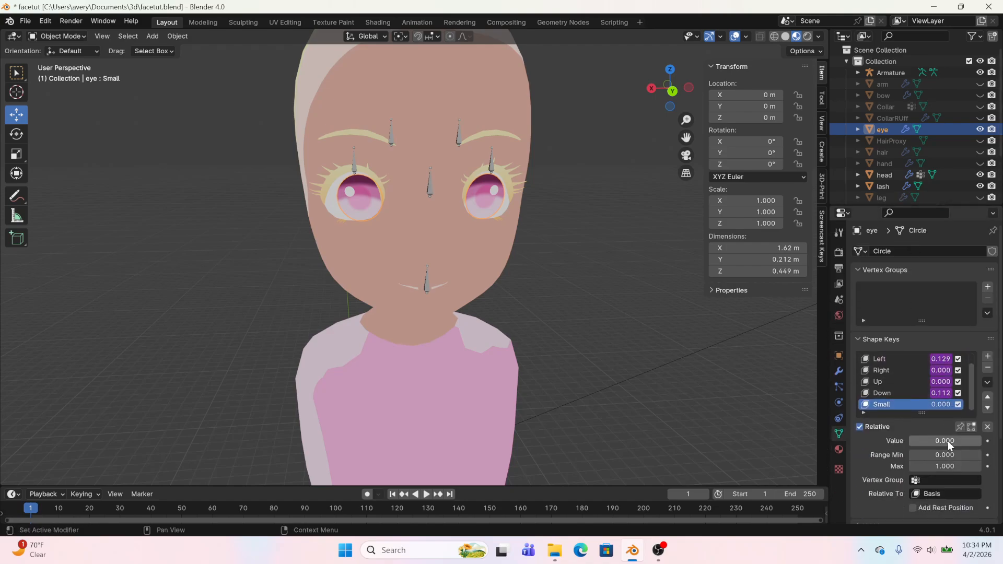
right_click(947, 441)
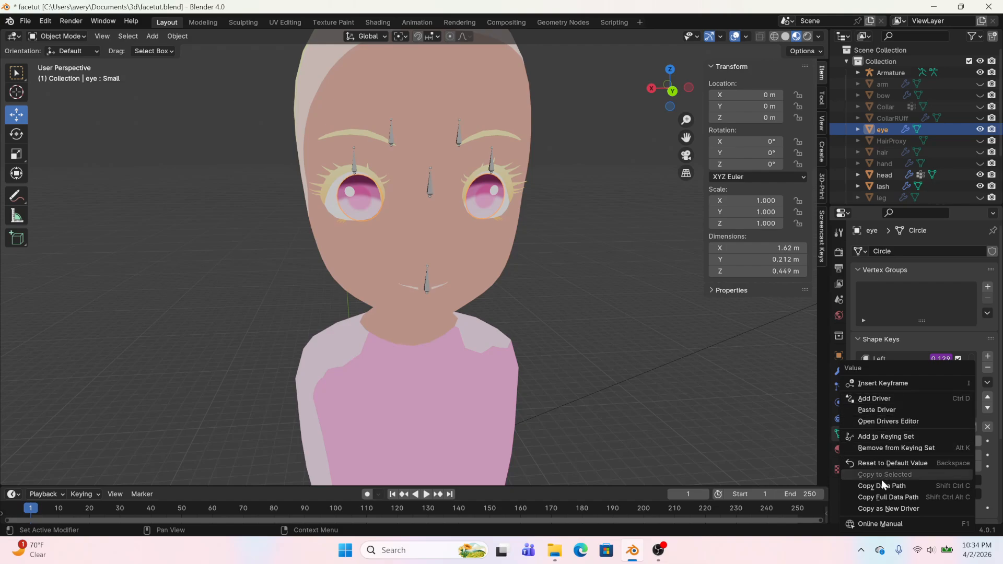
click(882, 402)
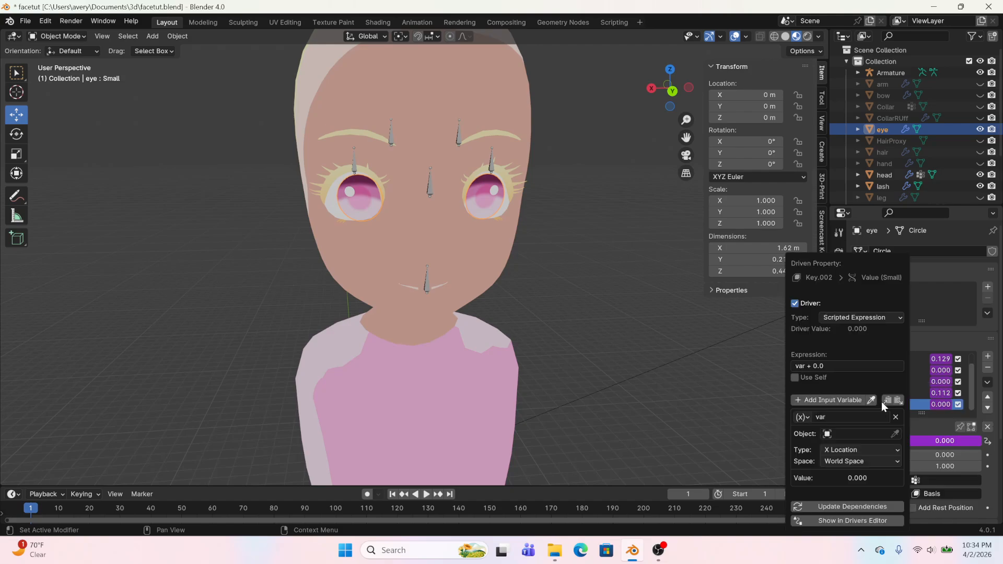
Set the Small driver's variable to Average Scale in Local Space with Armature as its object and EyeDirection as its bone
click(845, 448)
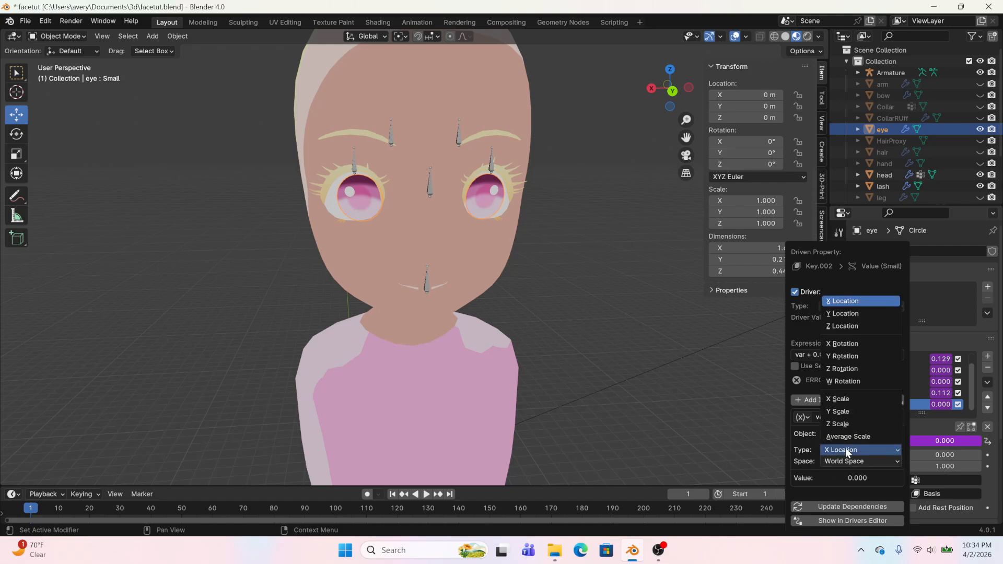
click(847, 436)
click(851, 461)
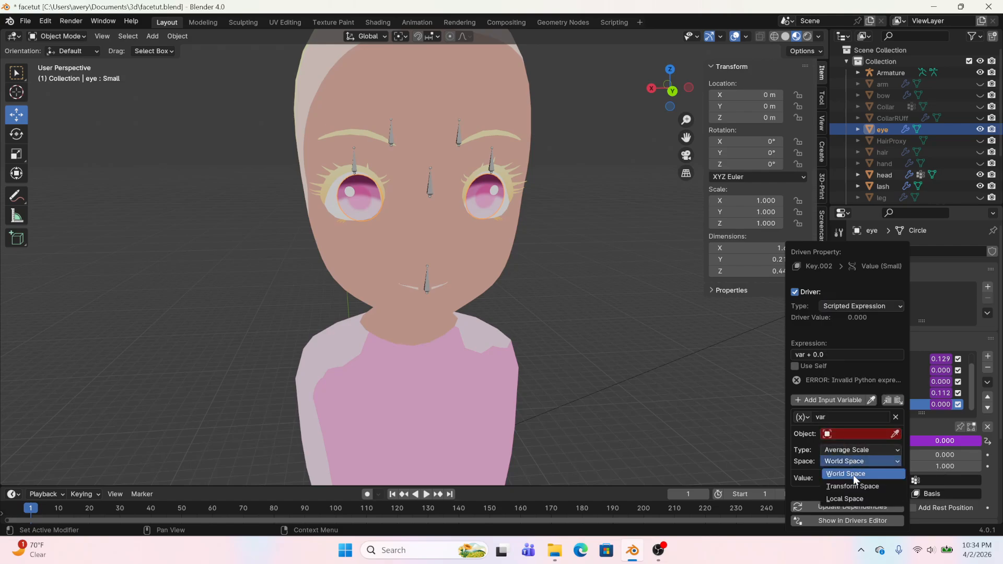
click(848, 499)
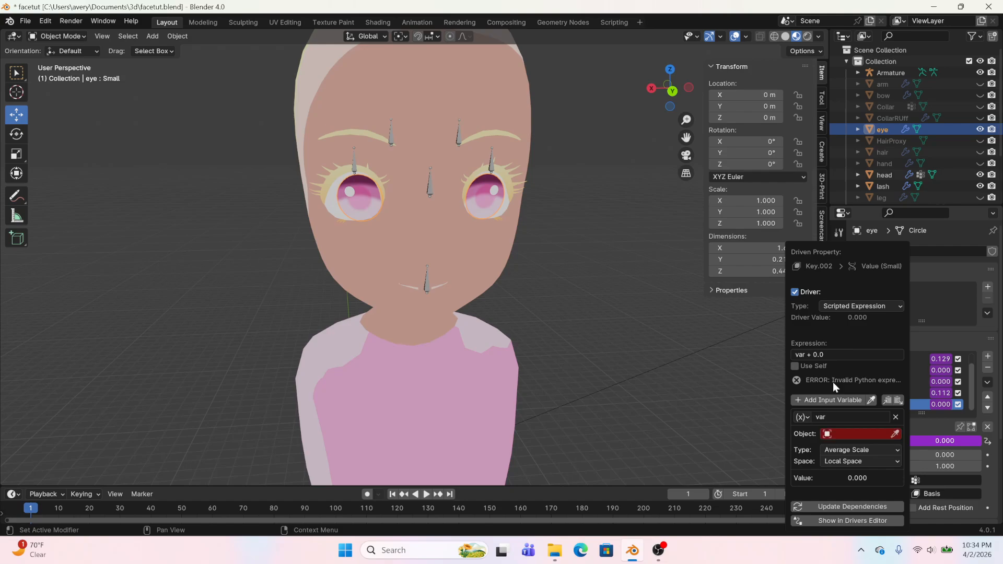
click(849, 433)
click(839, 328)
click(866, 432)
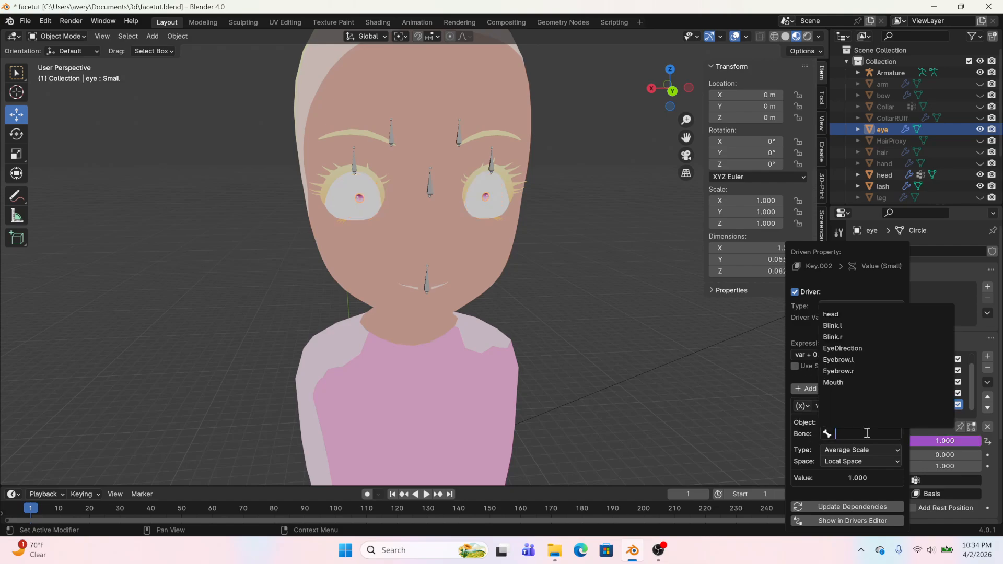
text(eye)
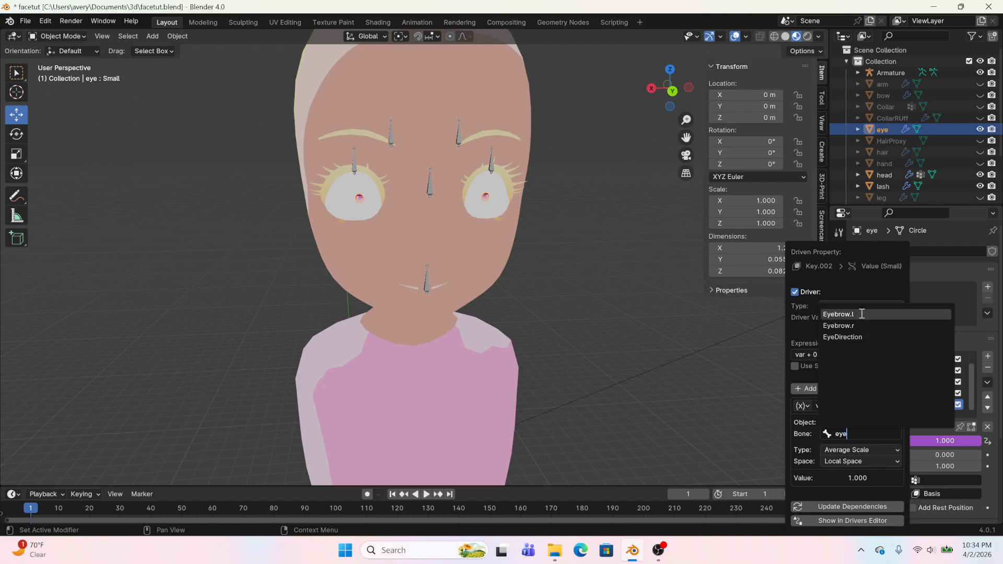
click(842, 336)
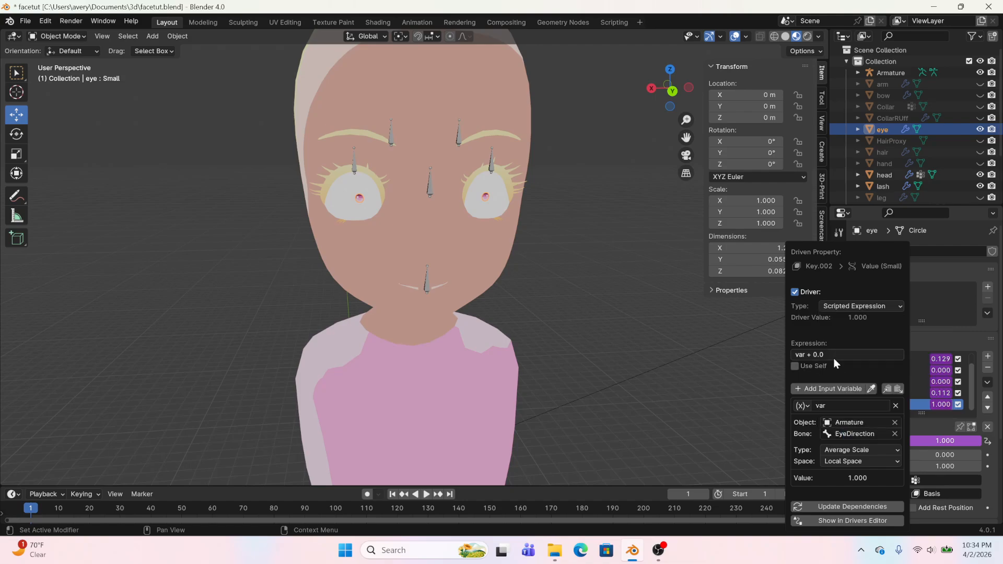
Set the Small driver's expression to -var
click(835, 356)
click(807, 355)
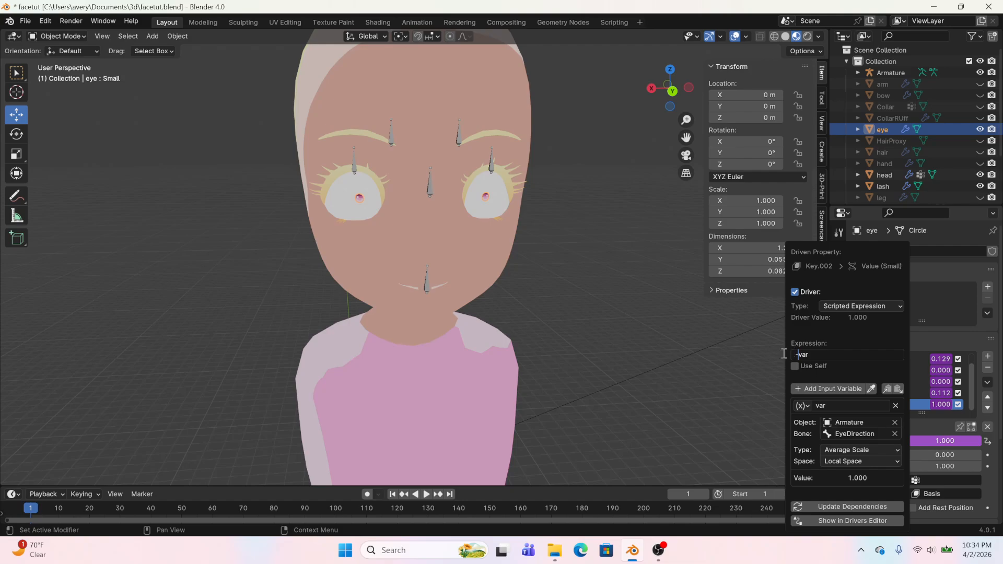
key(Return)
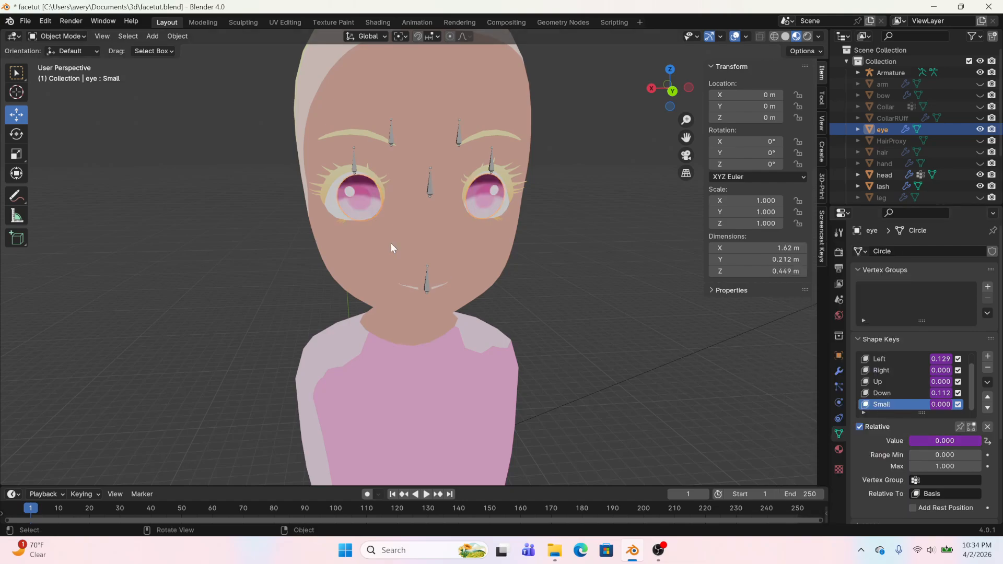
Test the Small driver by scaling the EyeDirection bone in Pose Mode to about -1.144
click(62, 35)
click(428, 184)
click(61, 36)
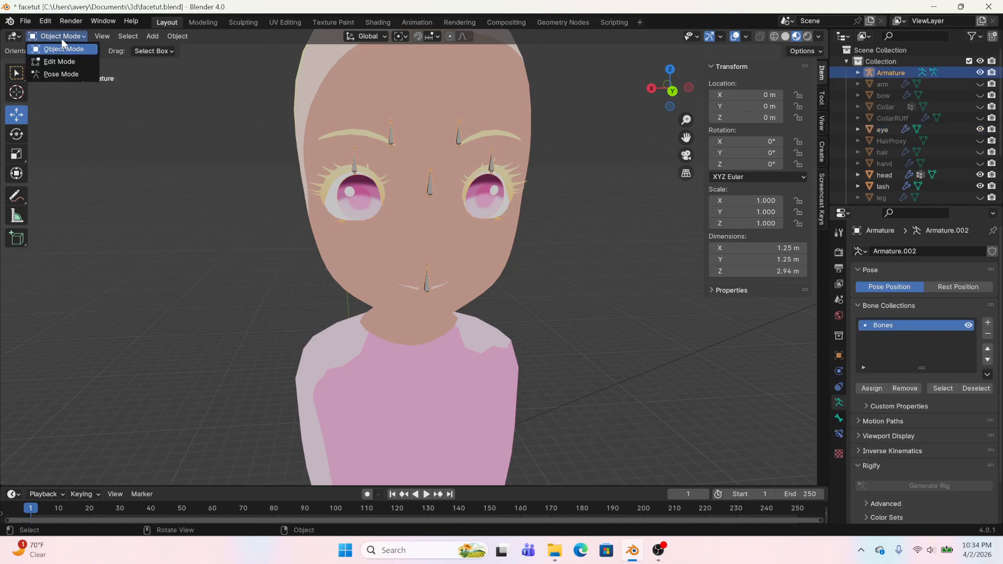
click(69, 75)
key(s)
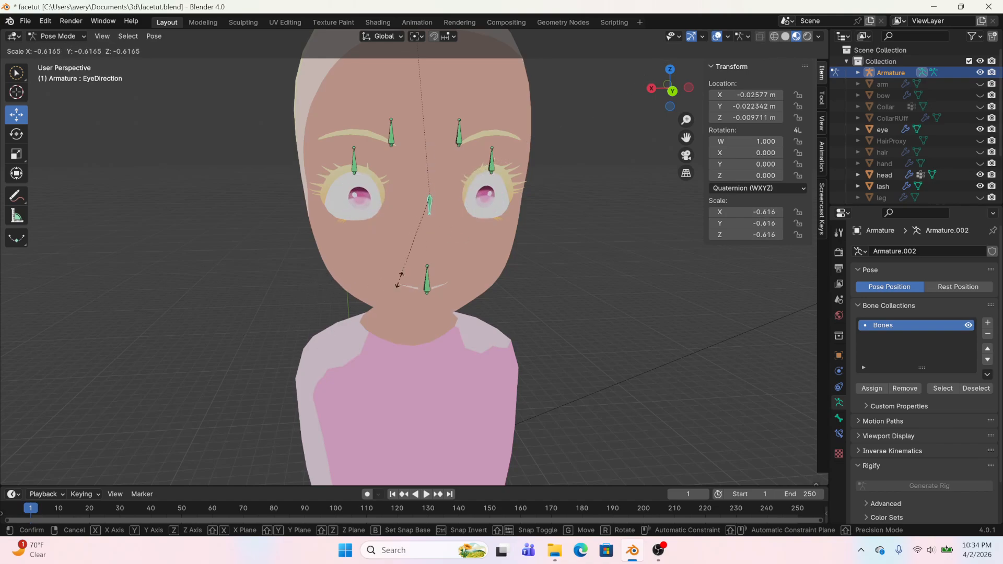
click(326, 329)
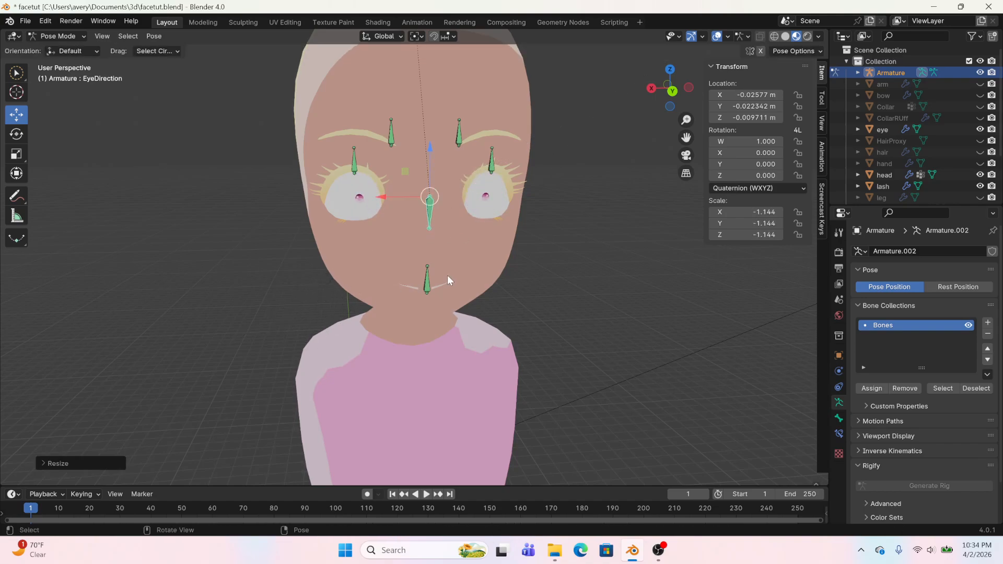
Test the EyeDirection and Mouth bones by moving each one down and toward the character's right side
key(g)
click(423, 284)
click(430, 292)
key(g)
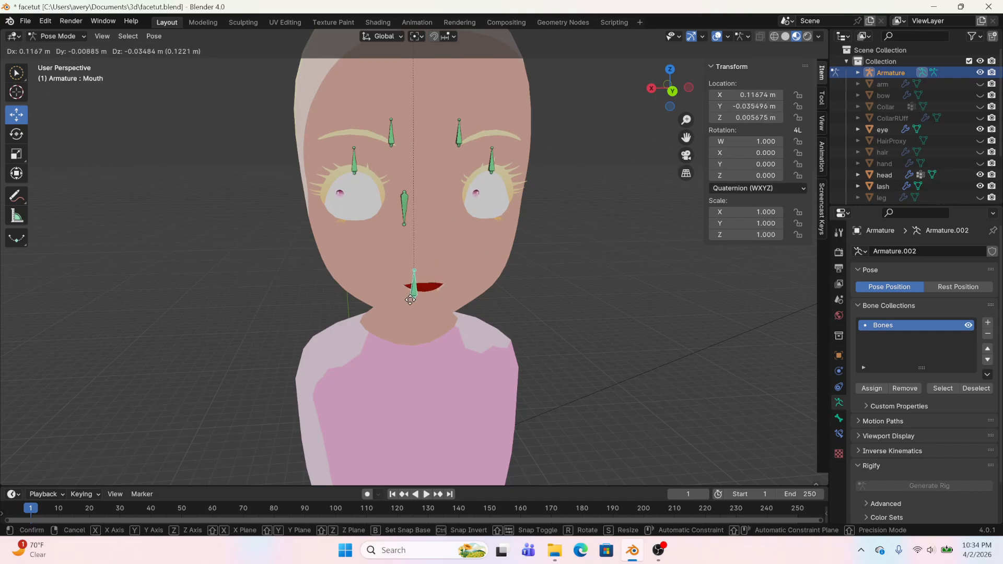
click(405, 314)
Raise the Eyebrow.r and Eyebrow.l bones about 0.5 m each to test the eyebrow shapes
click(392, 134)
key(g)
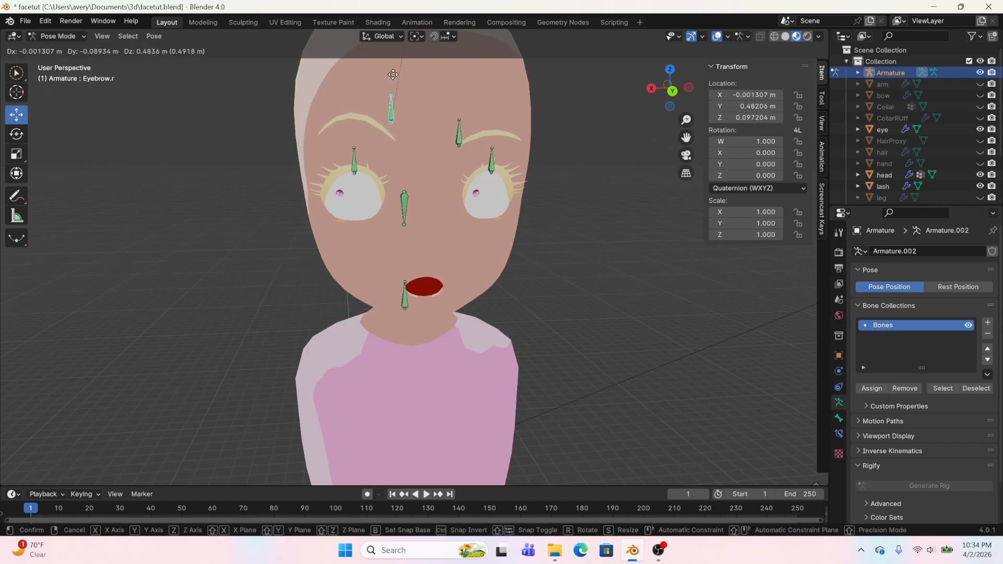
click(393, 78)
click(461, 130)
key(g)
click(459, 72)
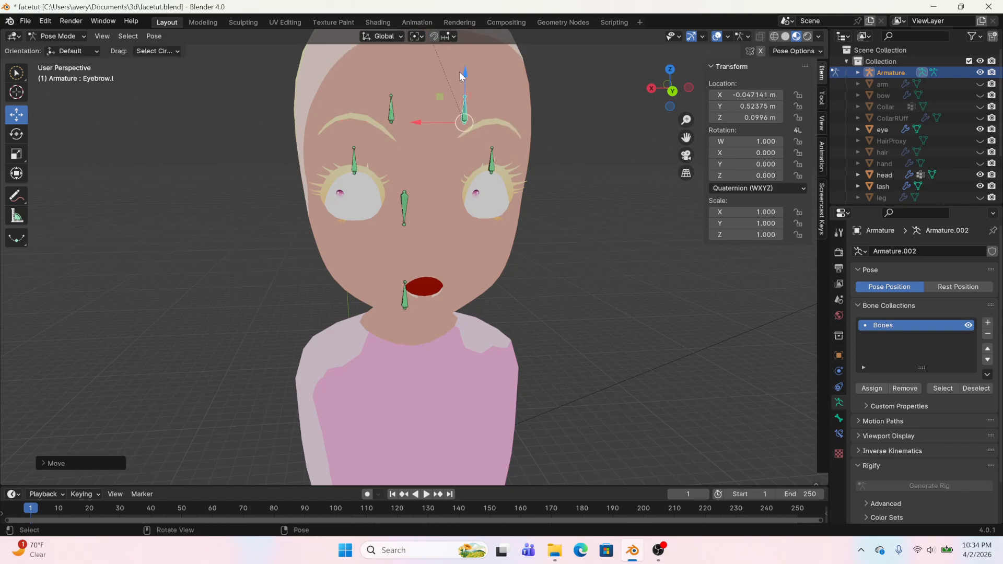
In Object Mode with solid shading, unhide all the character's objects and hide the HairProxy sphere again
click(44, 39)
click(52, 48)
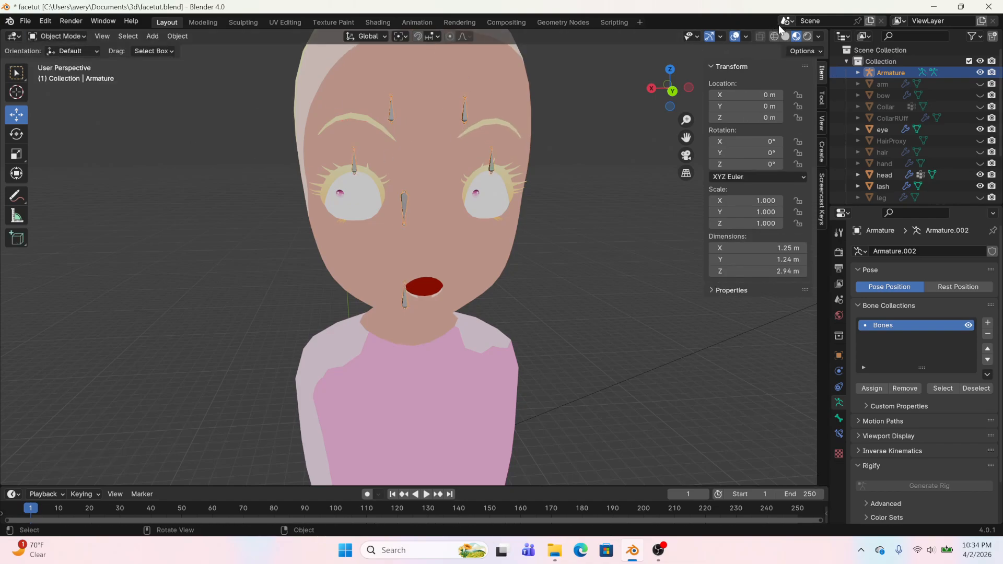
click(785, 36)
middle_drag(615, 107, 555, 101)
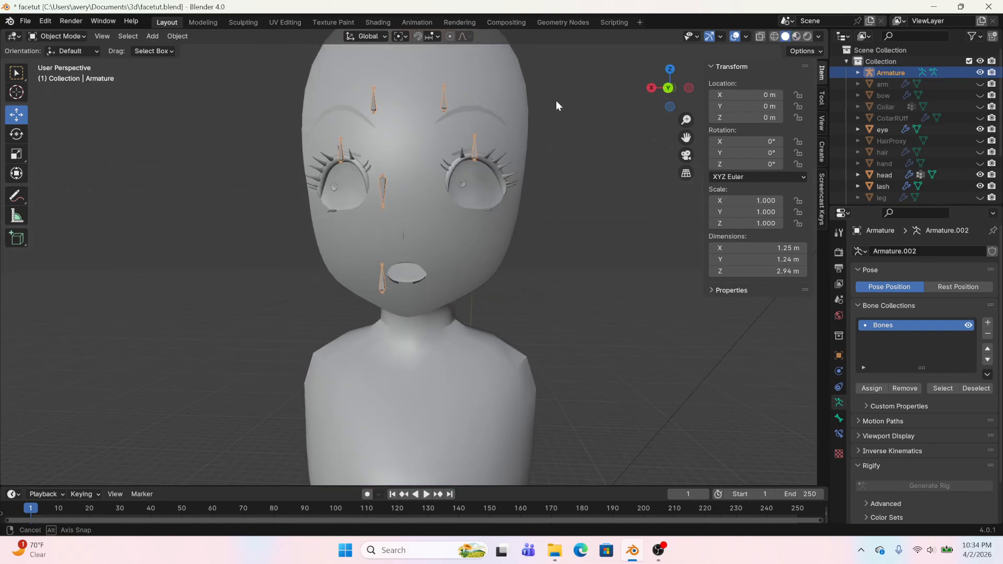
scroll(563, 242, down, 5)
key(alt+h)
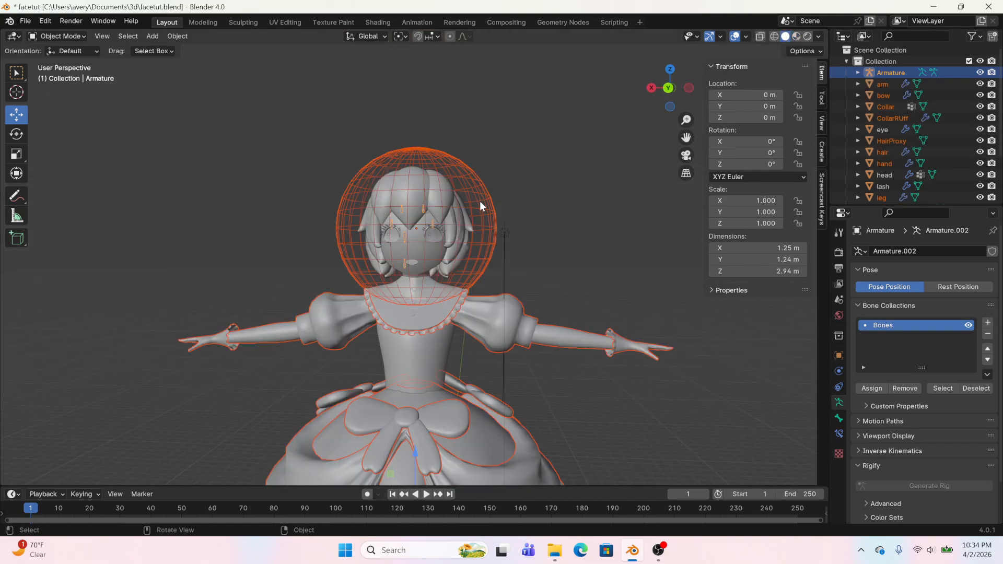
click(480, 191)
key(h)
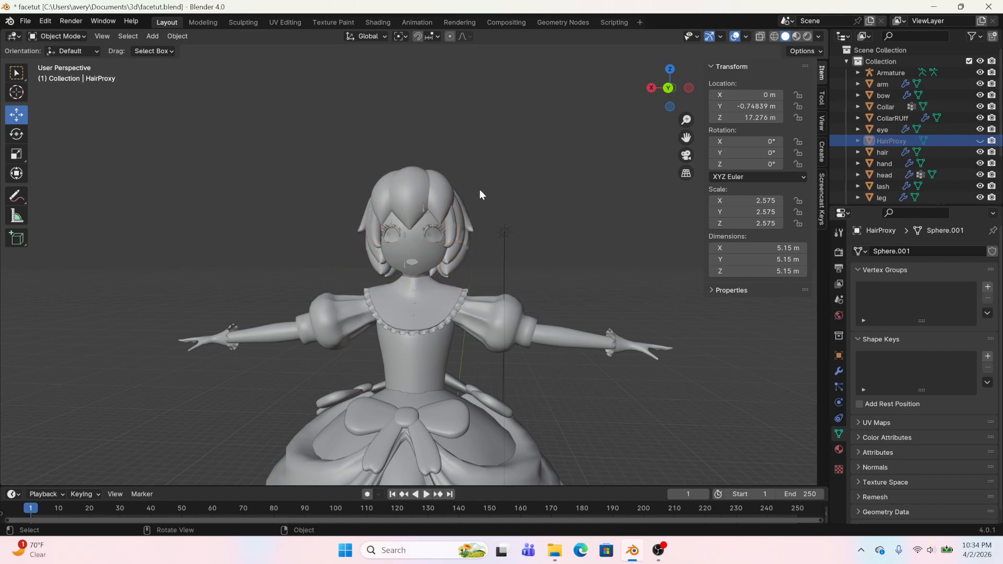
Display the complete character with rendered viewport shading and frame her face
click(807, 37)
scroll(457, 211, down, 4)
middle_drag(457, 211, 487, 227)
scroll(484, 227, up, 4)
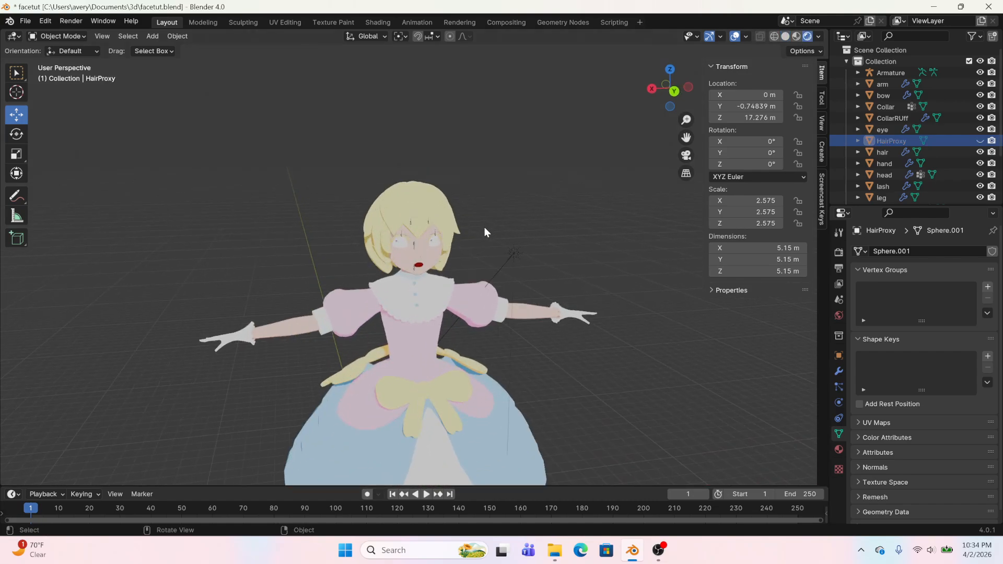
scroll(484, 227, up, 6)
Select the face armature and, in Pose Mode, clear the location, rotation and scale of all its bones
click(414, 223)
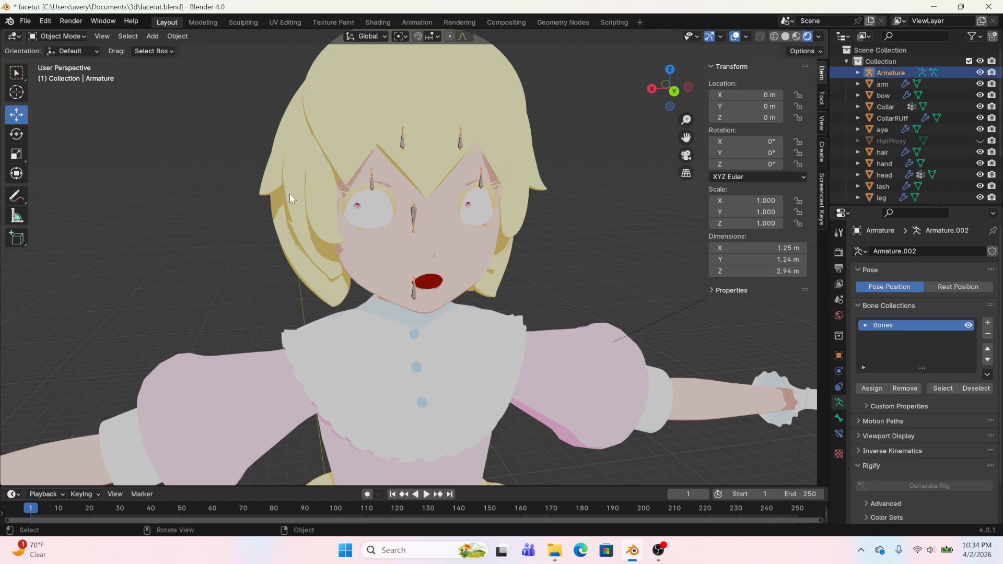
click(49, 38)
click(58, 74)
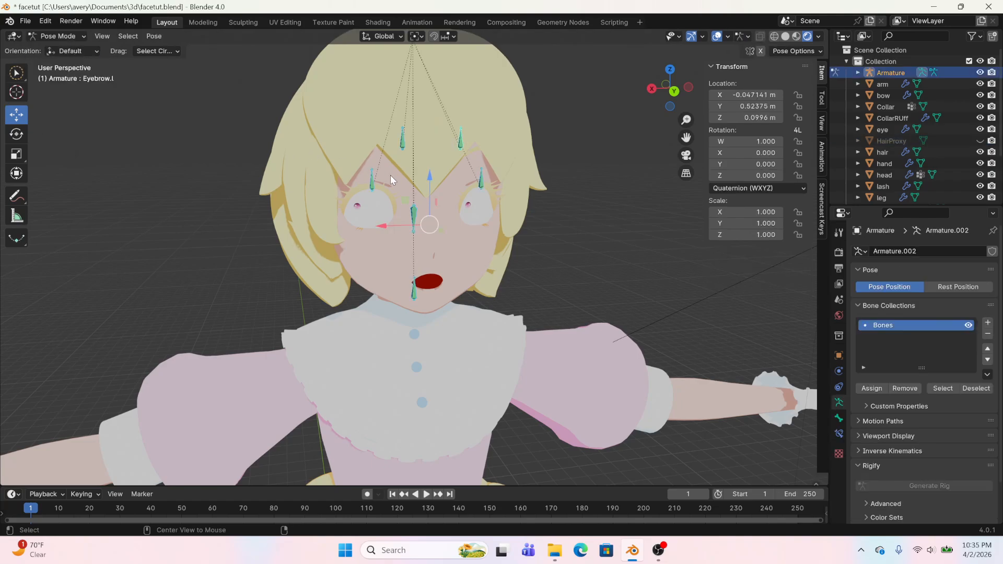
key(alt+g)
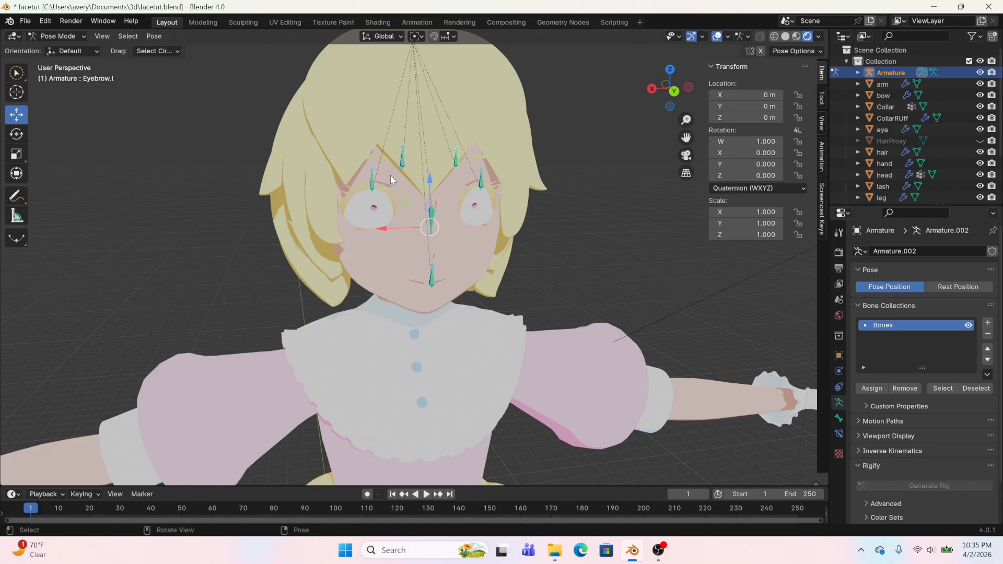
key(alt+r)
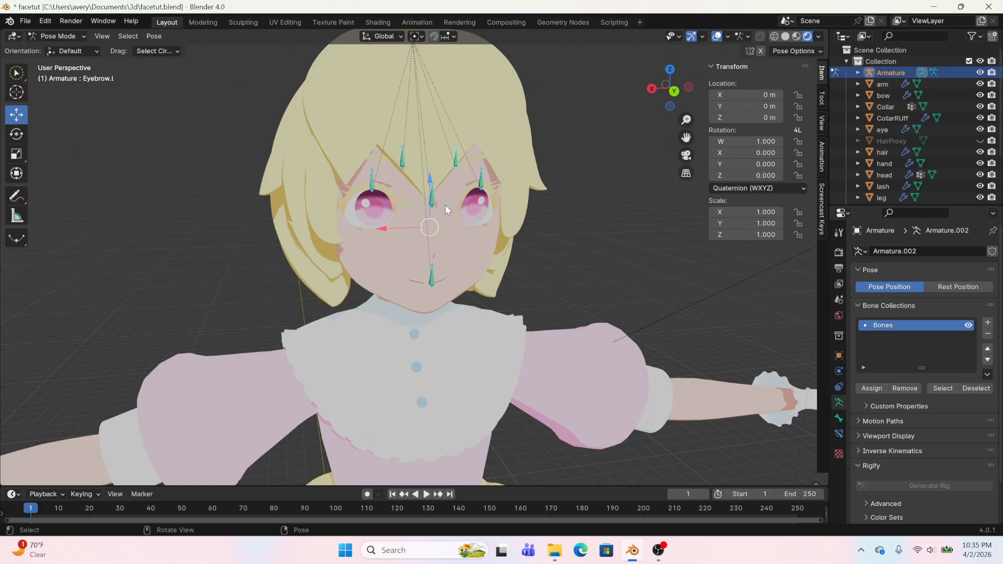
Test the gaze by moving the EyeDirection bone about 0.4 m sideways and back near the face's center
click(412, 214)
click(432, 202)
key(g)
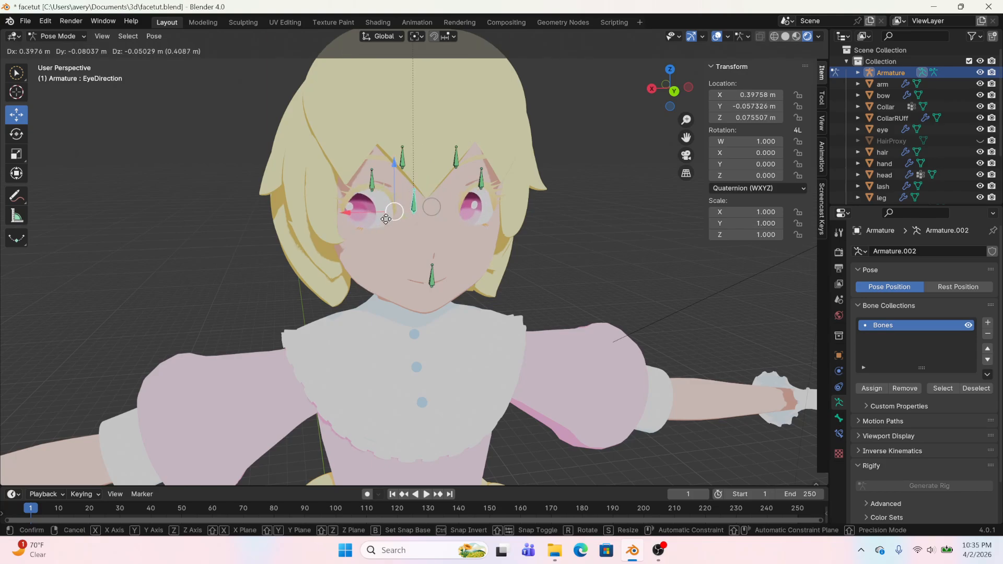
click(387, 223)
scroll(476, 196, up, 2)
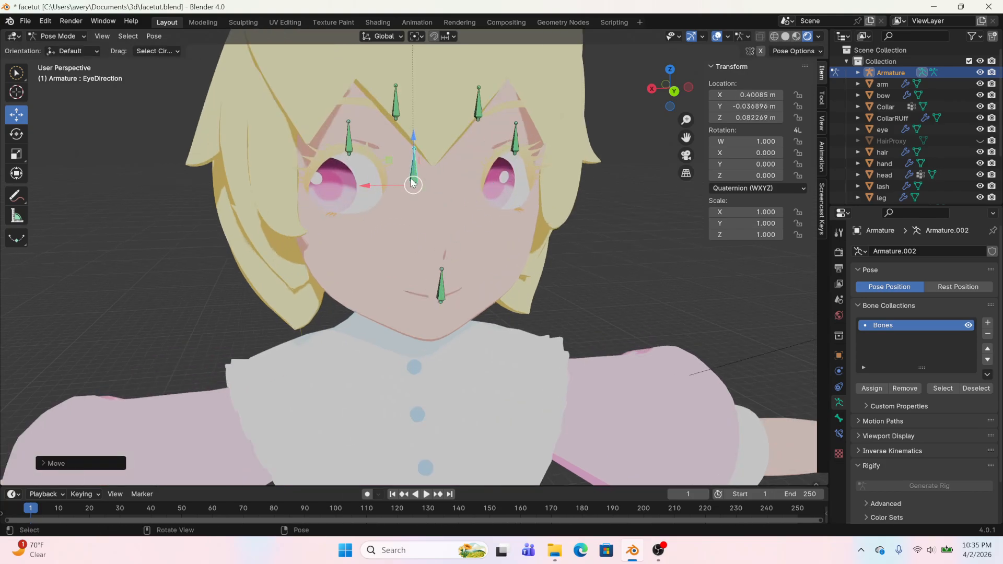
drag(413, 184, 447, 175)
Test the mouth shapes by moving the Mouth bone around, and cancel the move
click(443, 294)
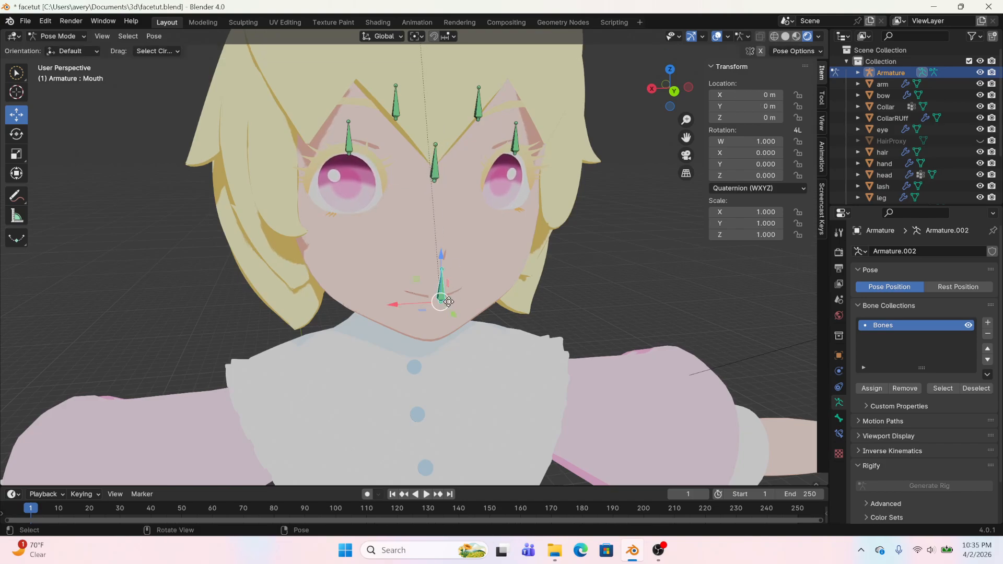
drag(440, 301, 384, 270)
key(Escape)
scroll(552, 284, down, 8)
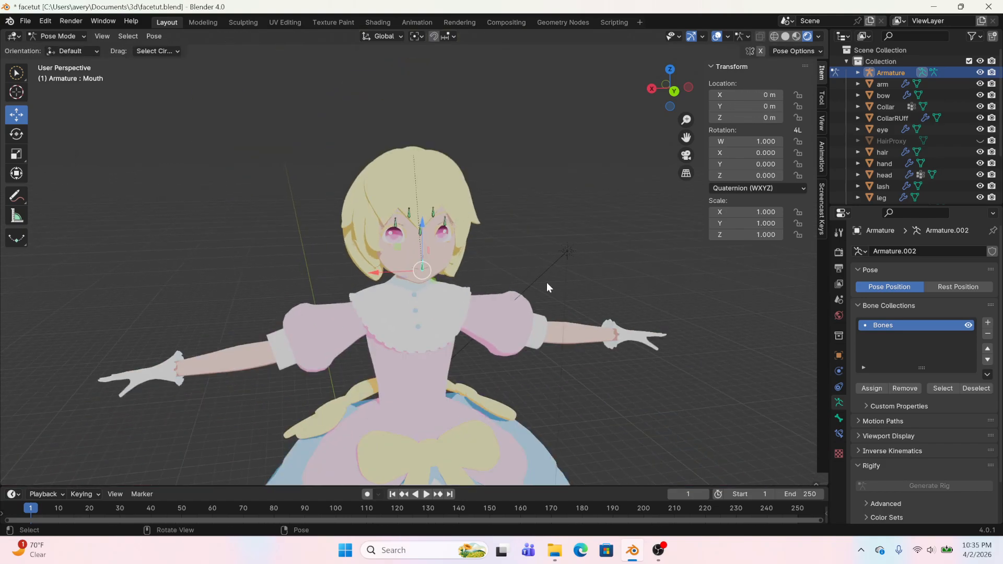
click(658, 550)
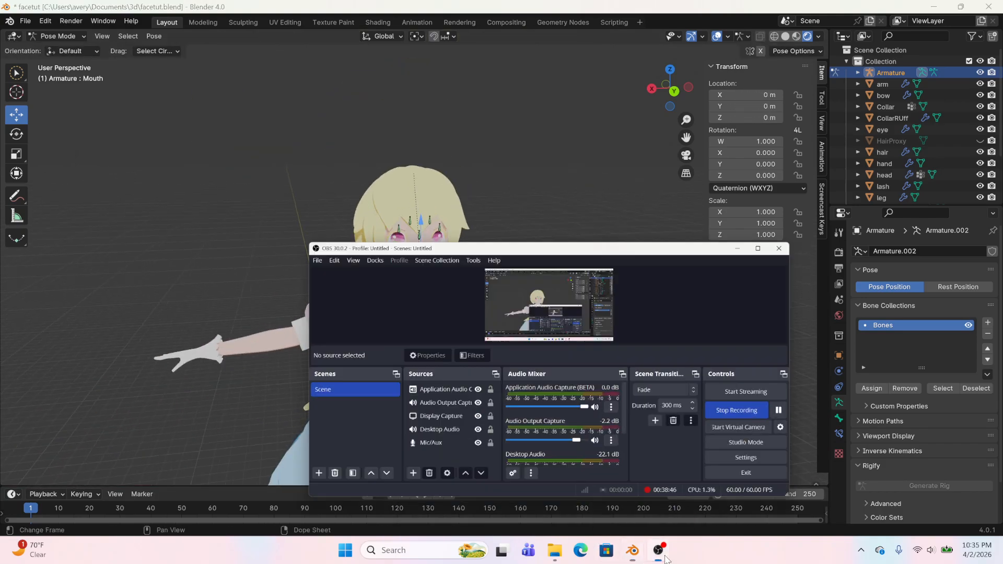